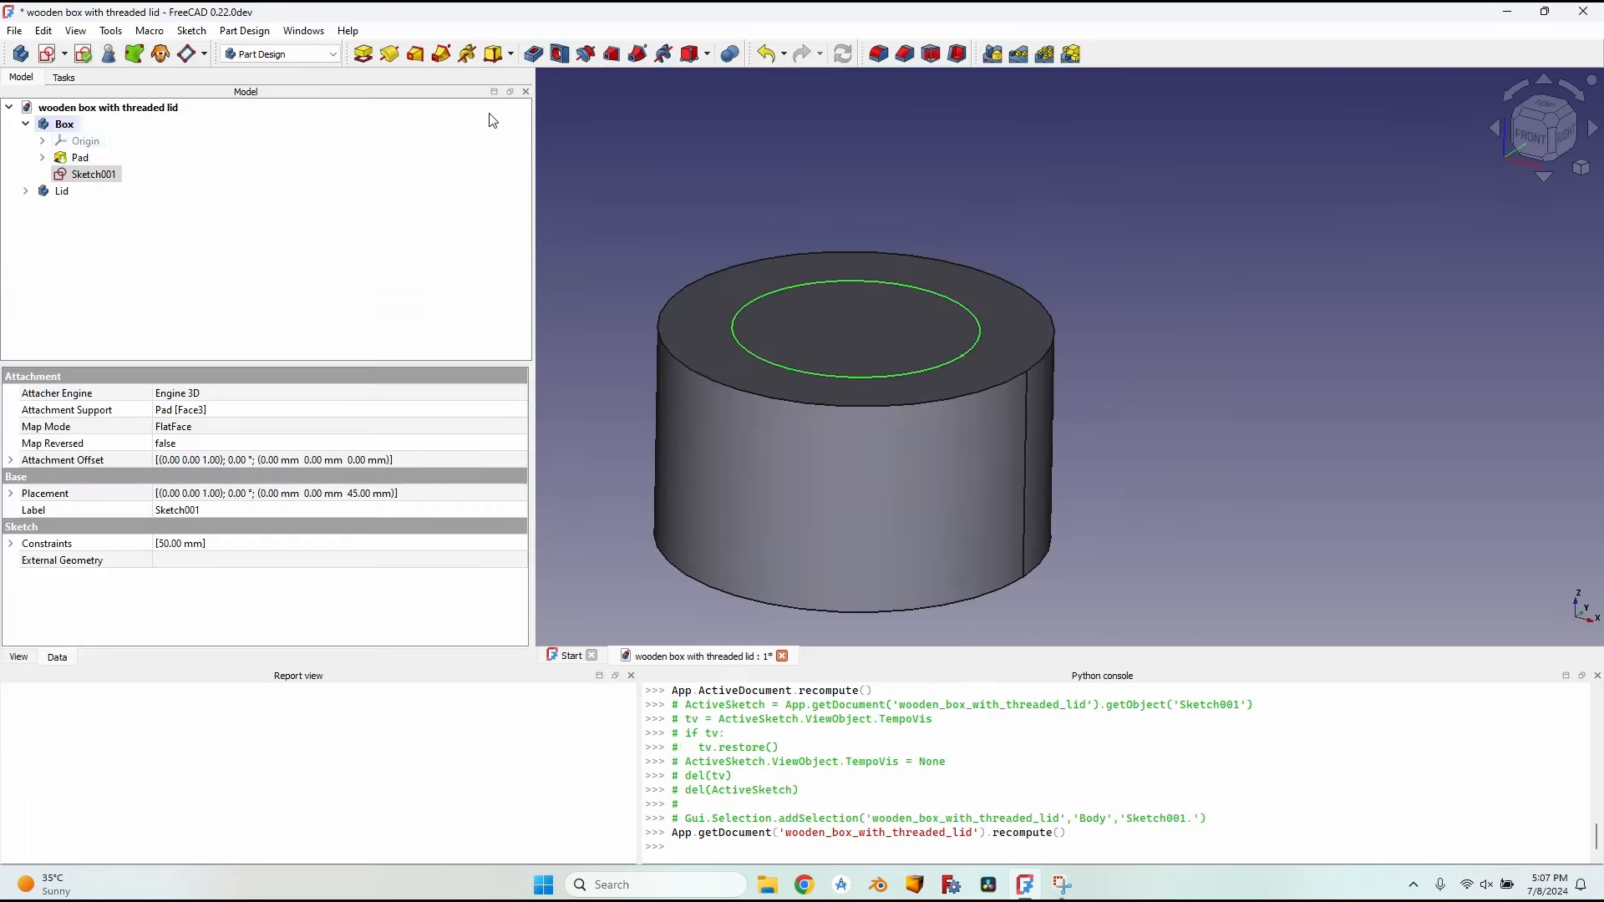
Step: Pocket the 50 mm circle sketch down into the top of the box to hollow out its interior
{"action": "left_click", "coordinate": [533, 53]}
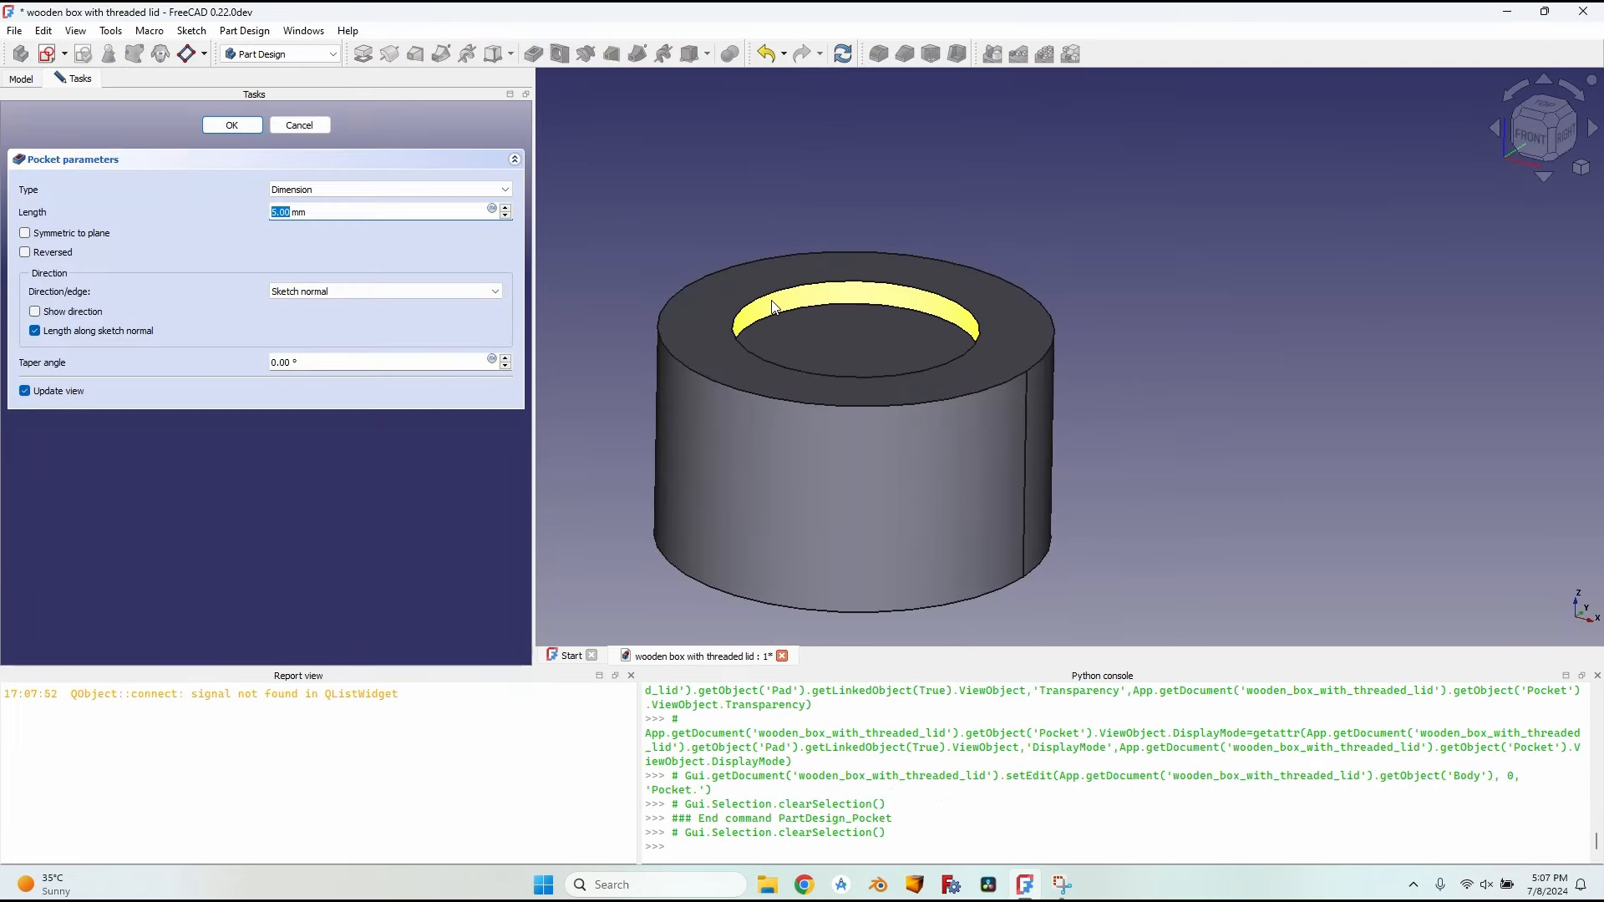
{"action": "type", "text": "3"}
{"action": "key", "text": "Return"}
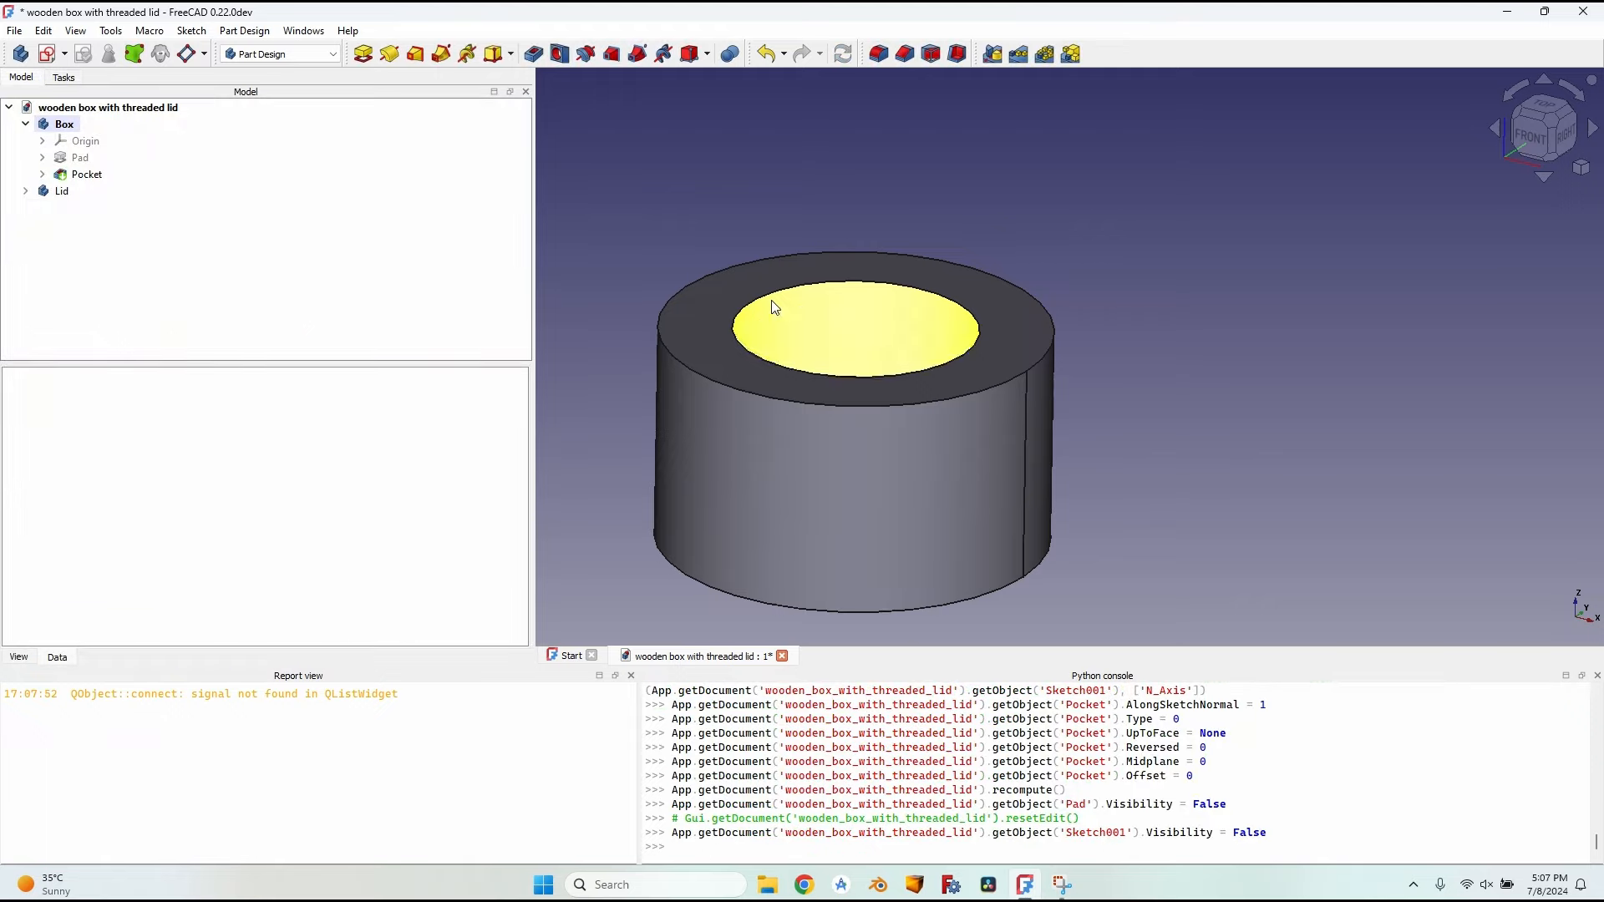
Step: Start a sketch on the box's top ring face and draw a 70 mm diameter circle centred on the origin
{"action": "middle_click_drag", "start_coordinate": [770, 299], "coordinate": [649, 370]}
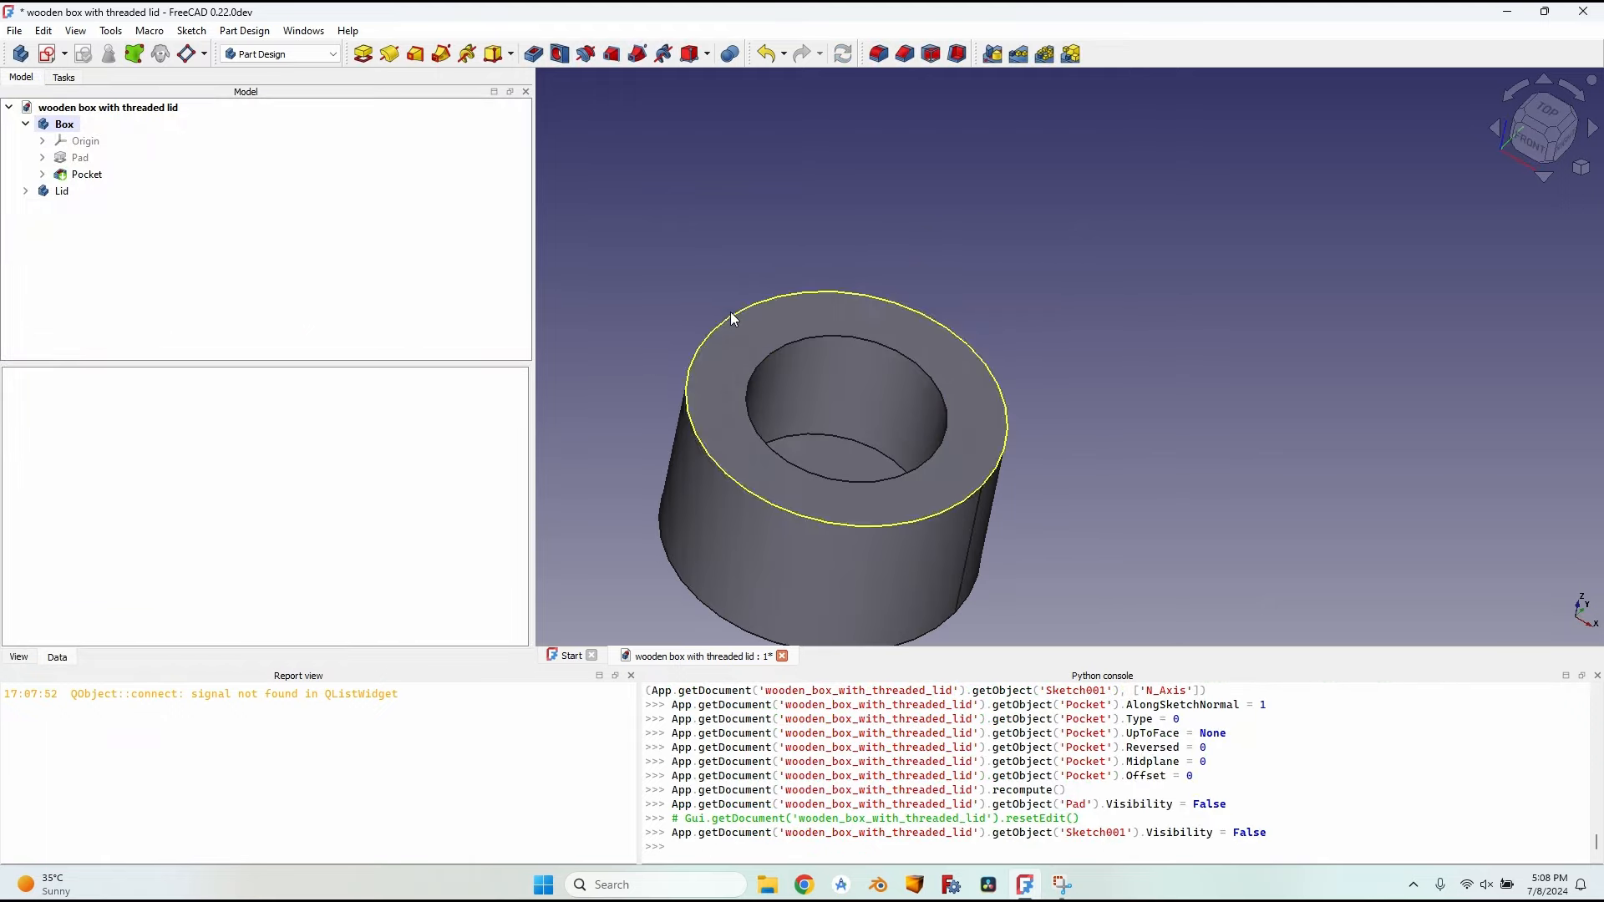
{"action": "left_click", "coordinate": [725, 426]}
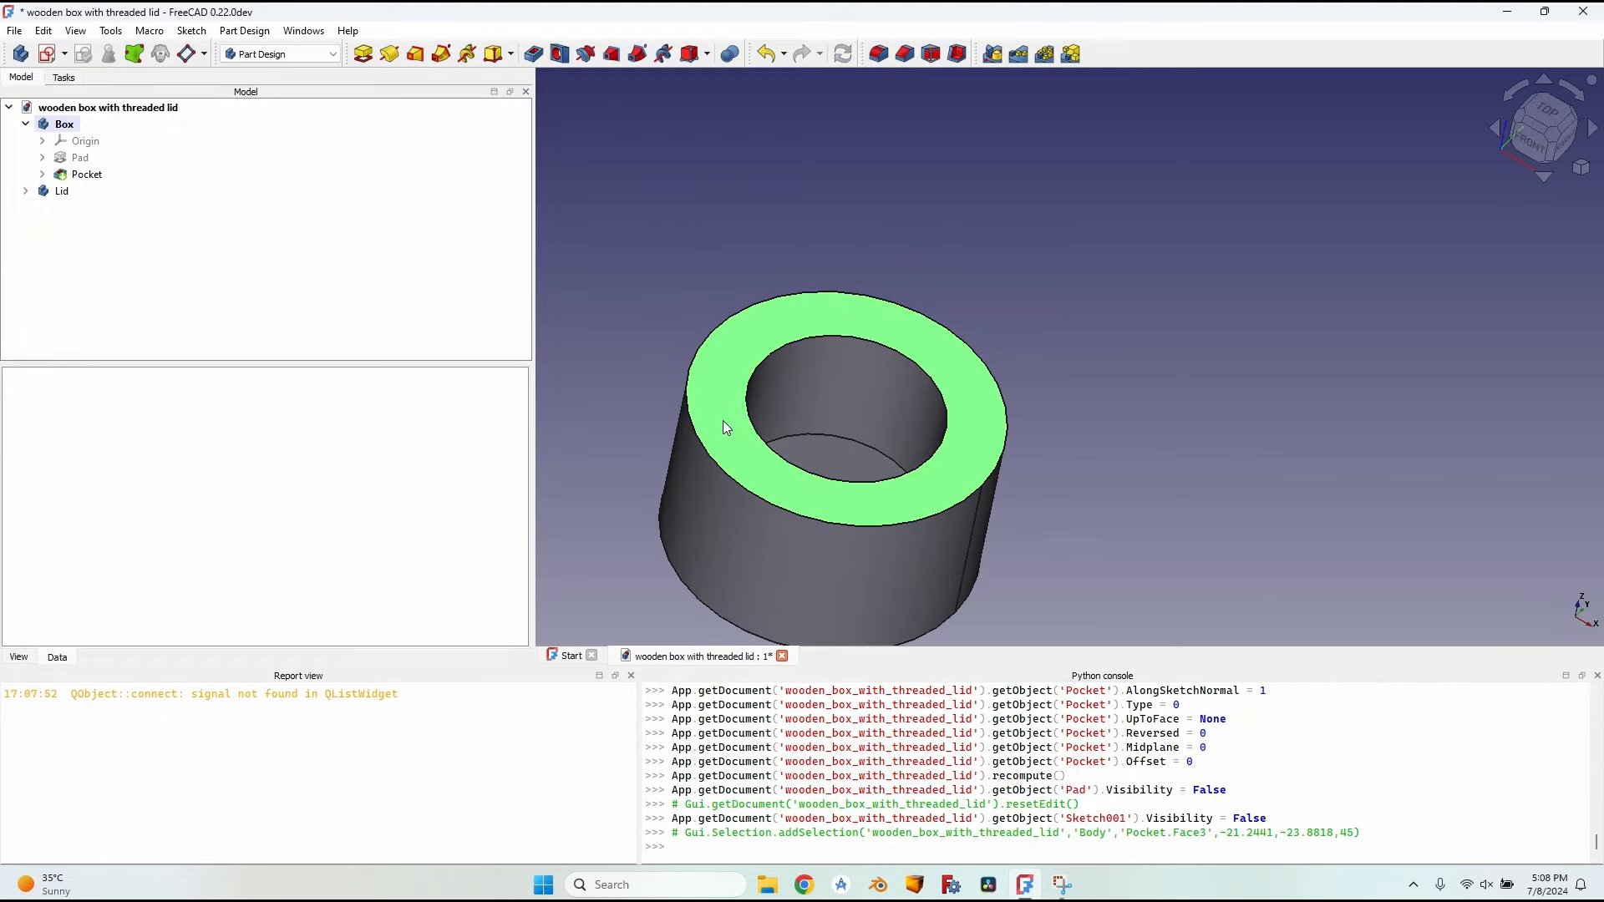
{"action": "left_click", "coordinate": [63, 58]}
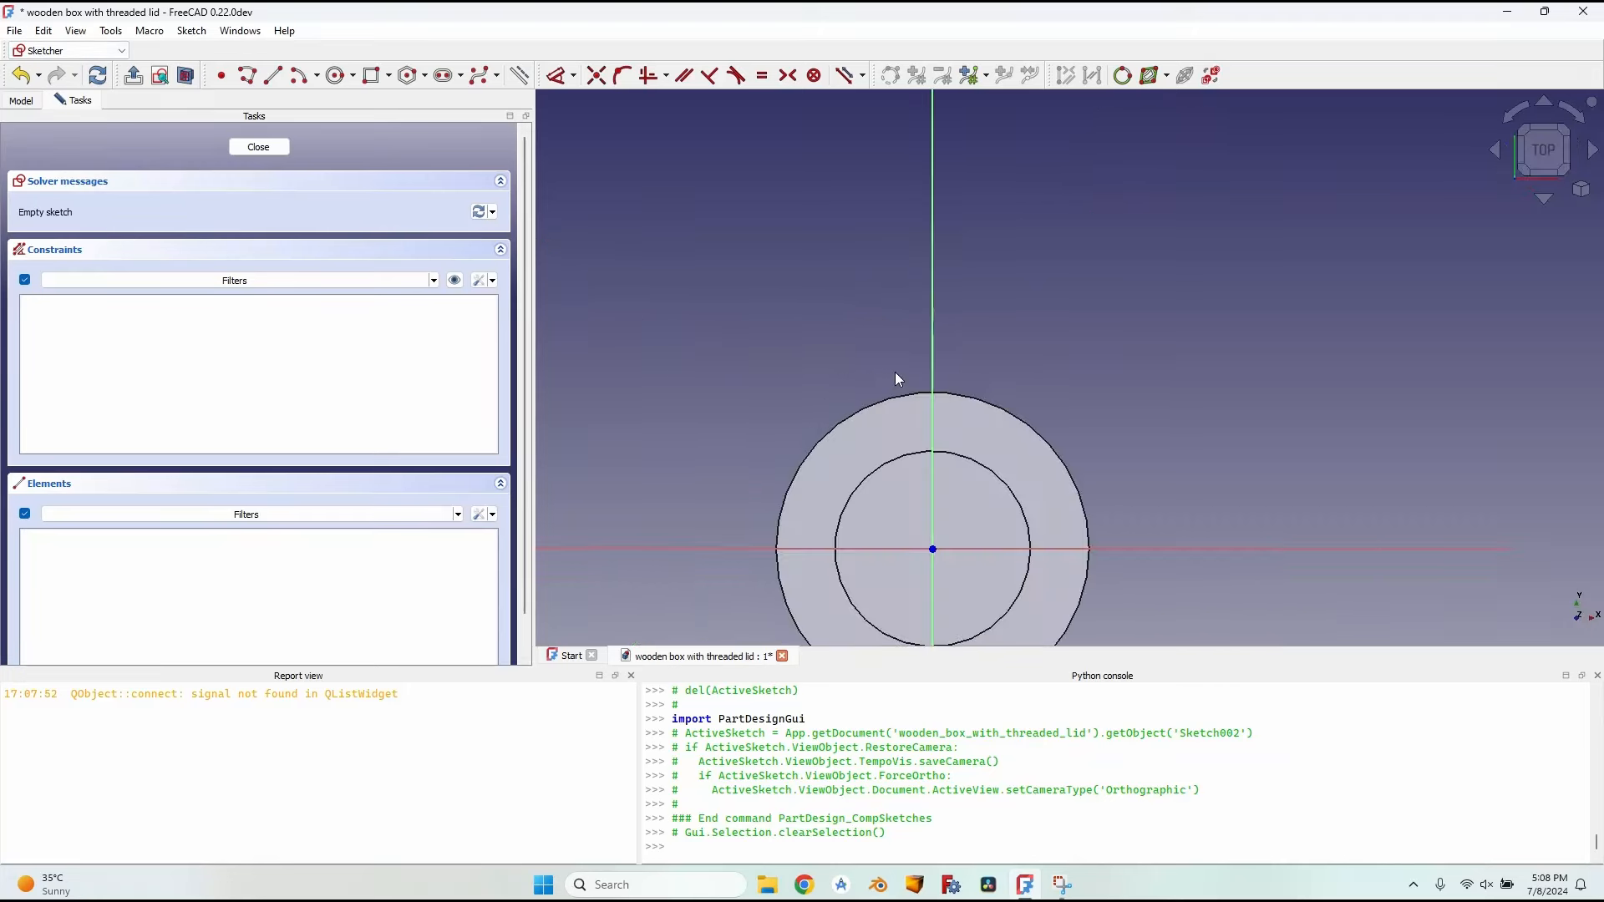
{"action": "key", "text": "g"}
{"action": "key", "text": "c"}
{"action": "left_click", "coordinate": [812, 449]}
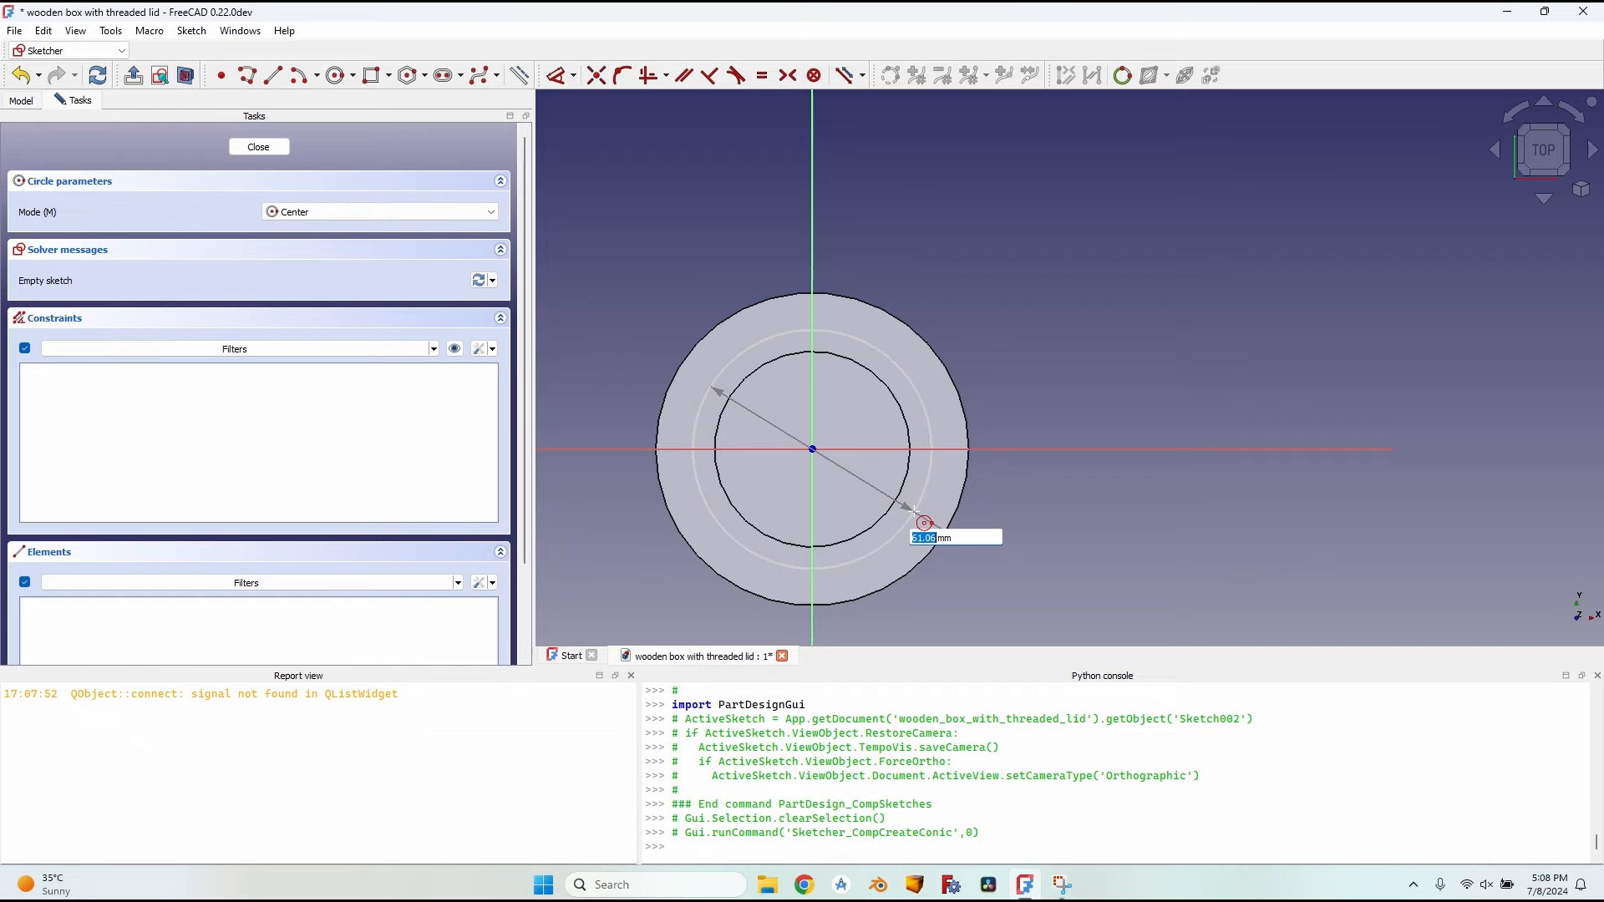
{"action": "type", "text": "70"}
{"action": "key", "text": "Return"}
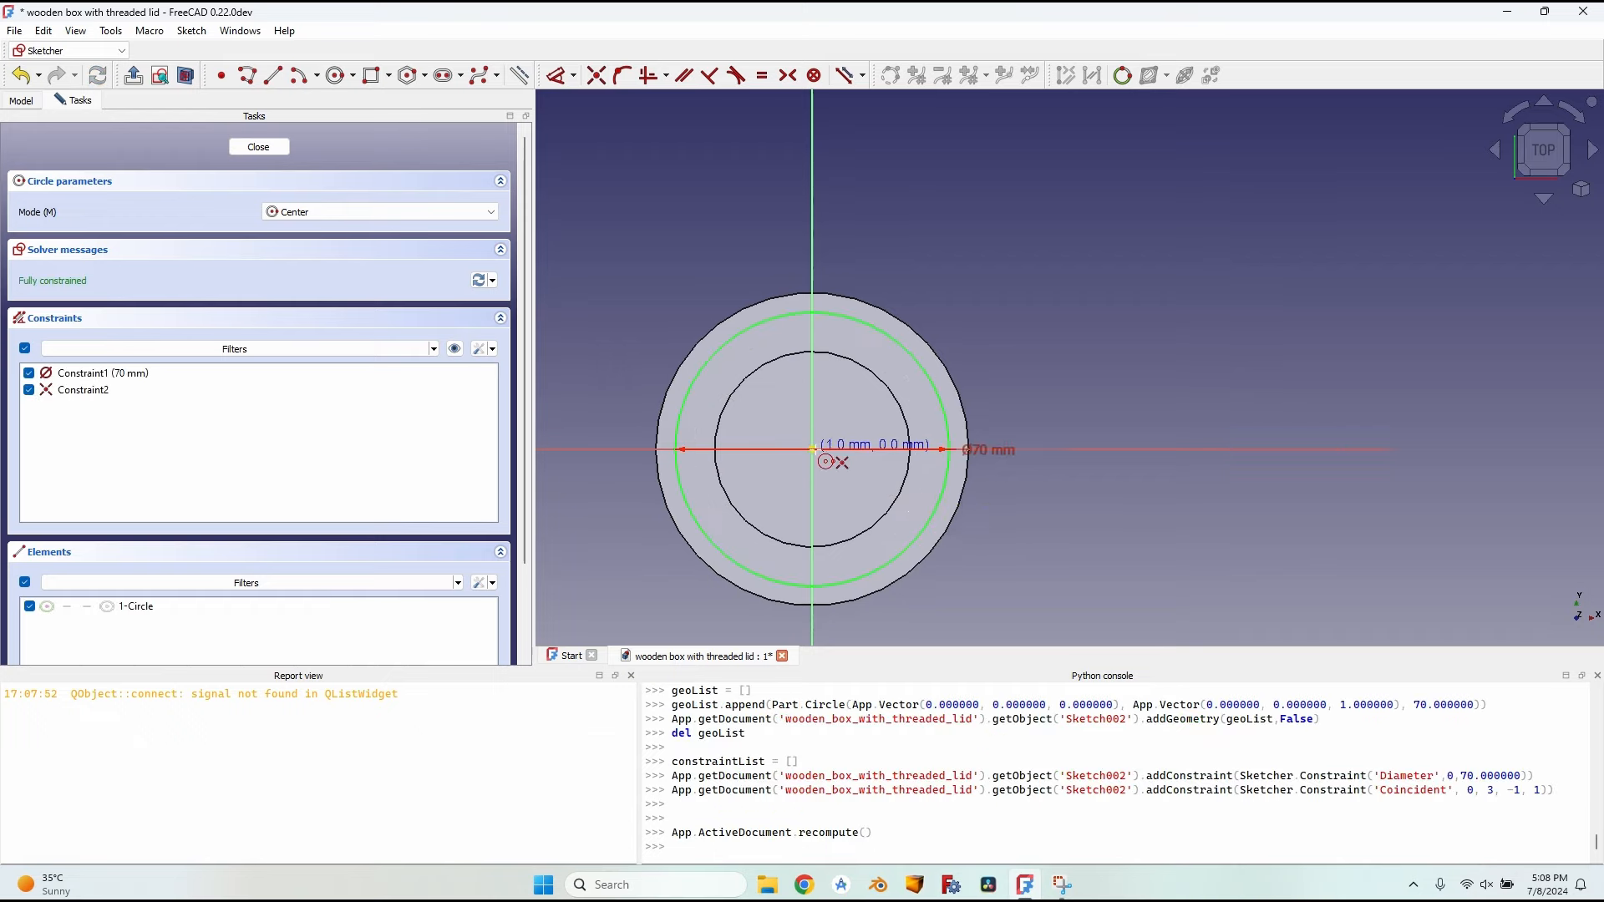
Step: Add a concentric circle about 138 mm in diameter and pocket the ring between both circles to form the box's neck
{"action": "left_click", "coordinate": [812, 450]}
{"action": "left_click", "coordinate": [1086, 515]}
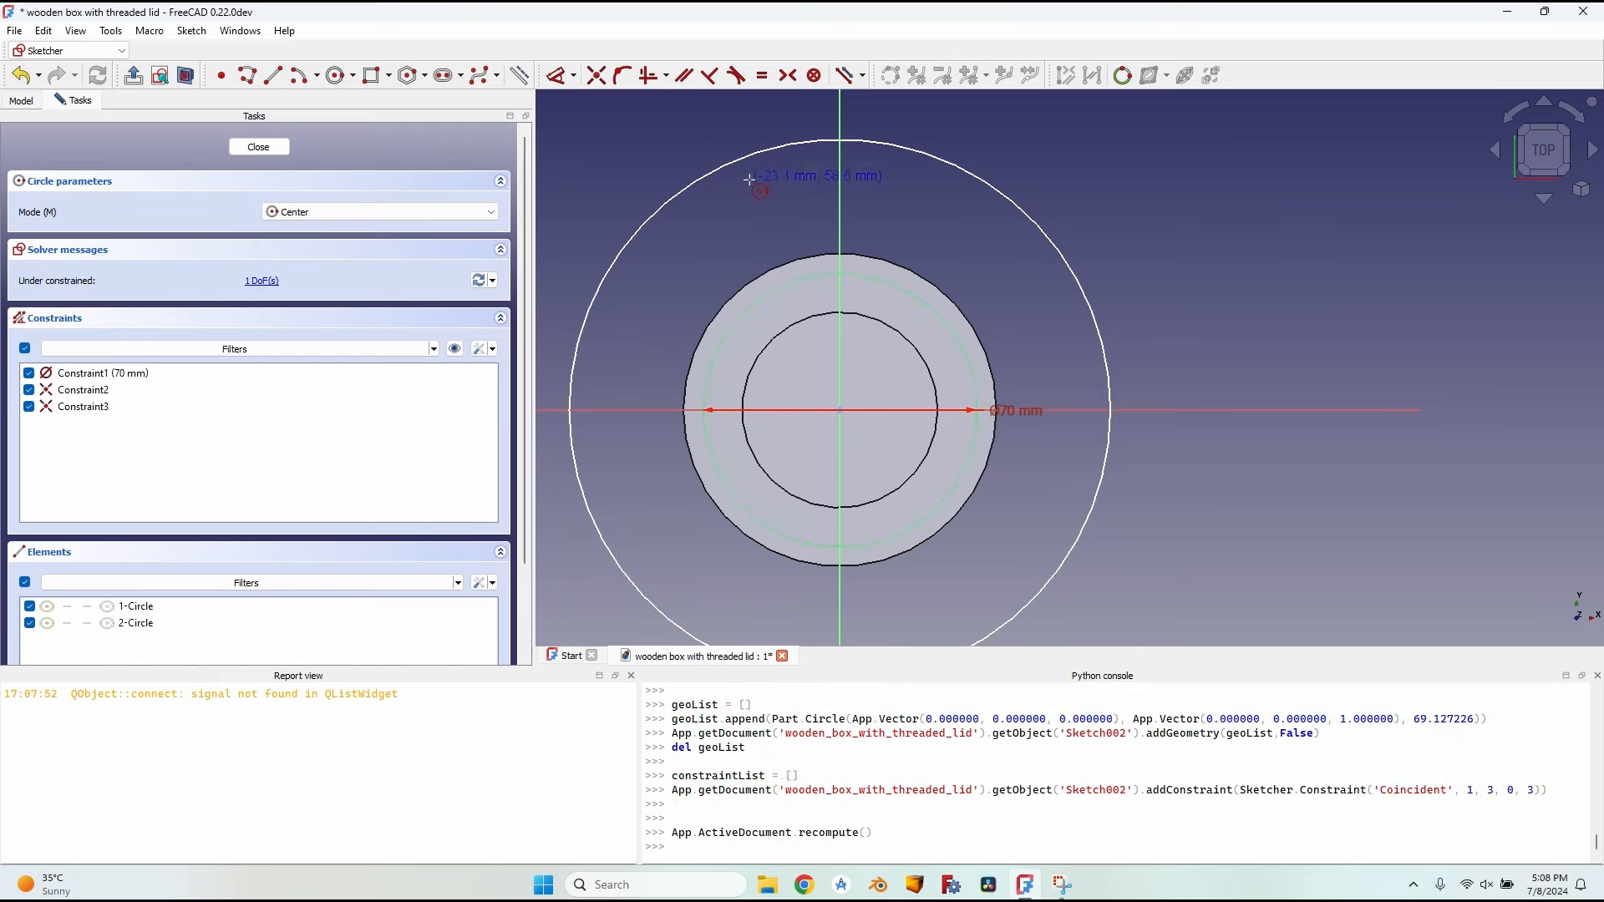
{"action": "left_click", "coordinate": [256, 147]}
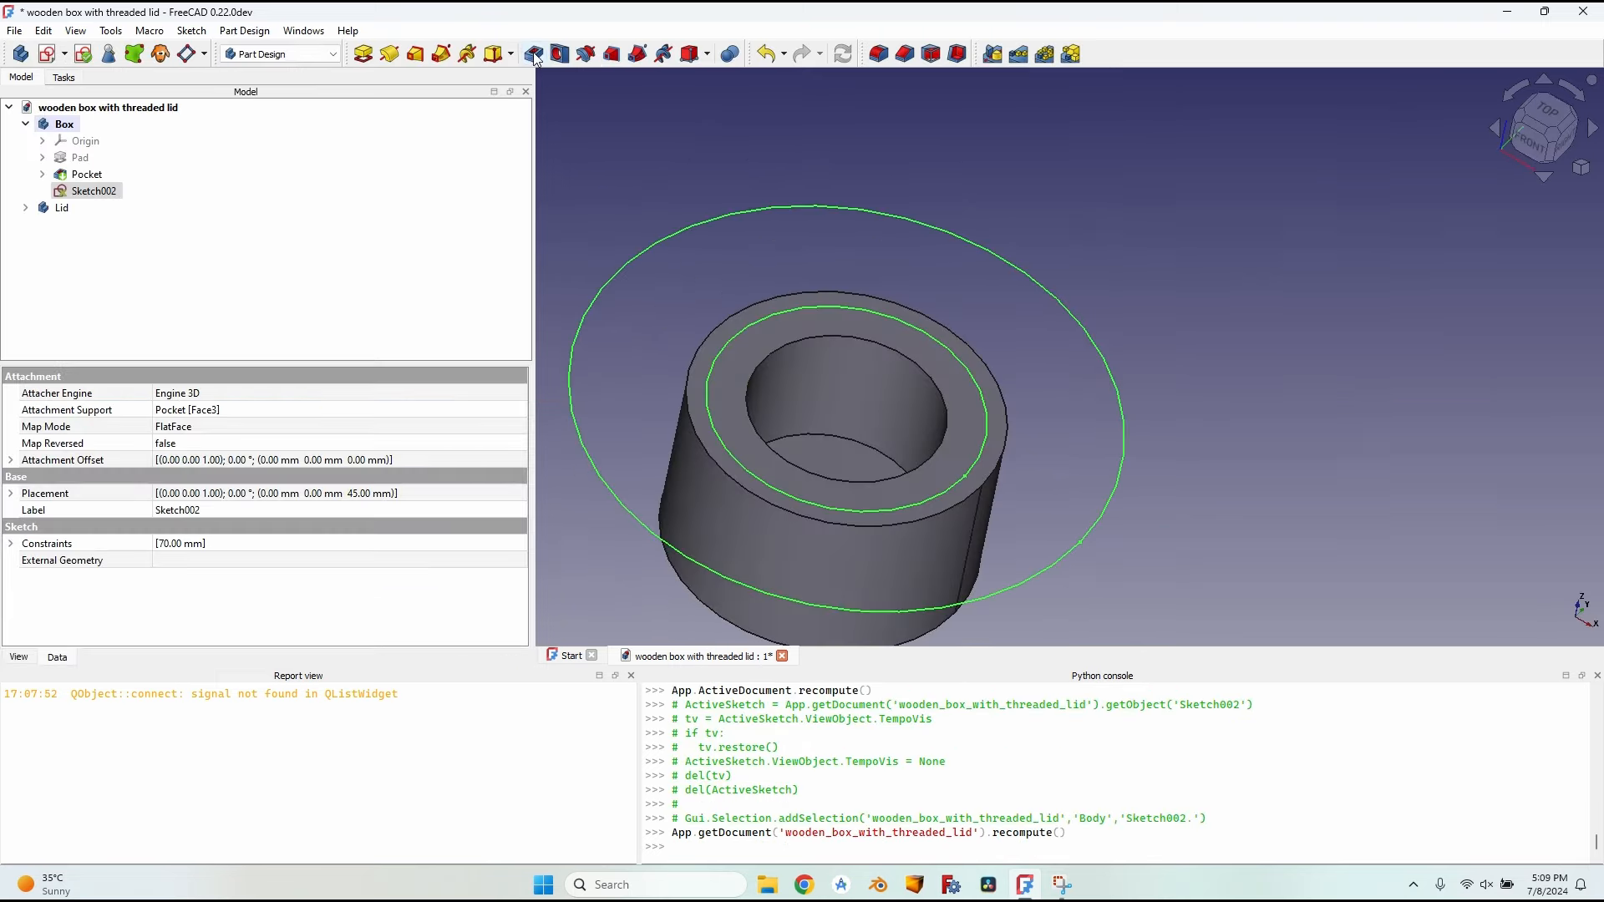
{"action": "left_click", "coordinate": [559, 55]}
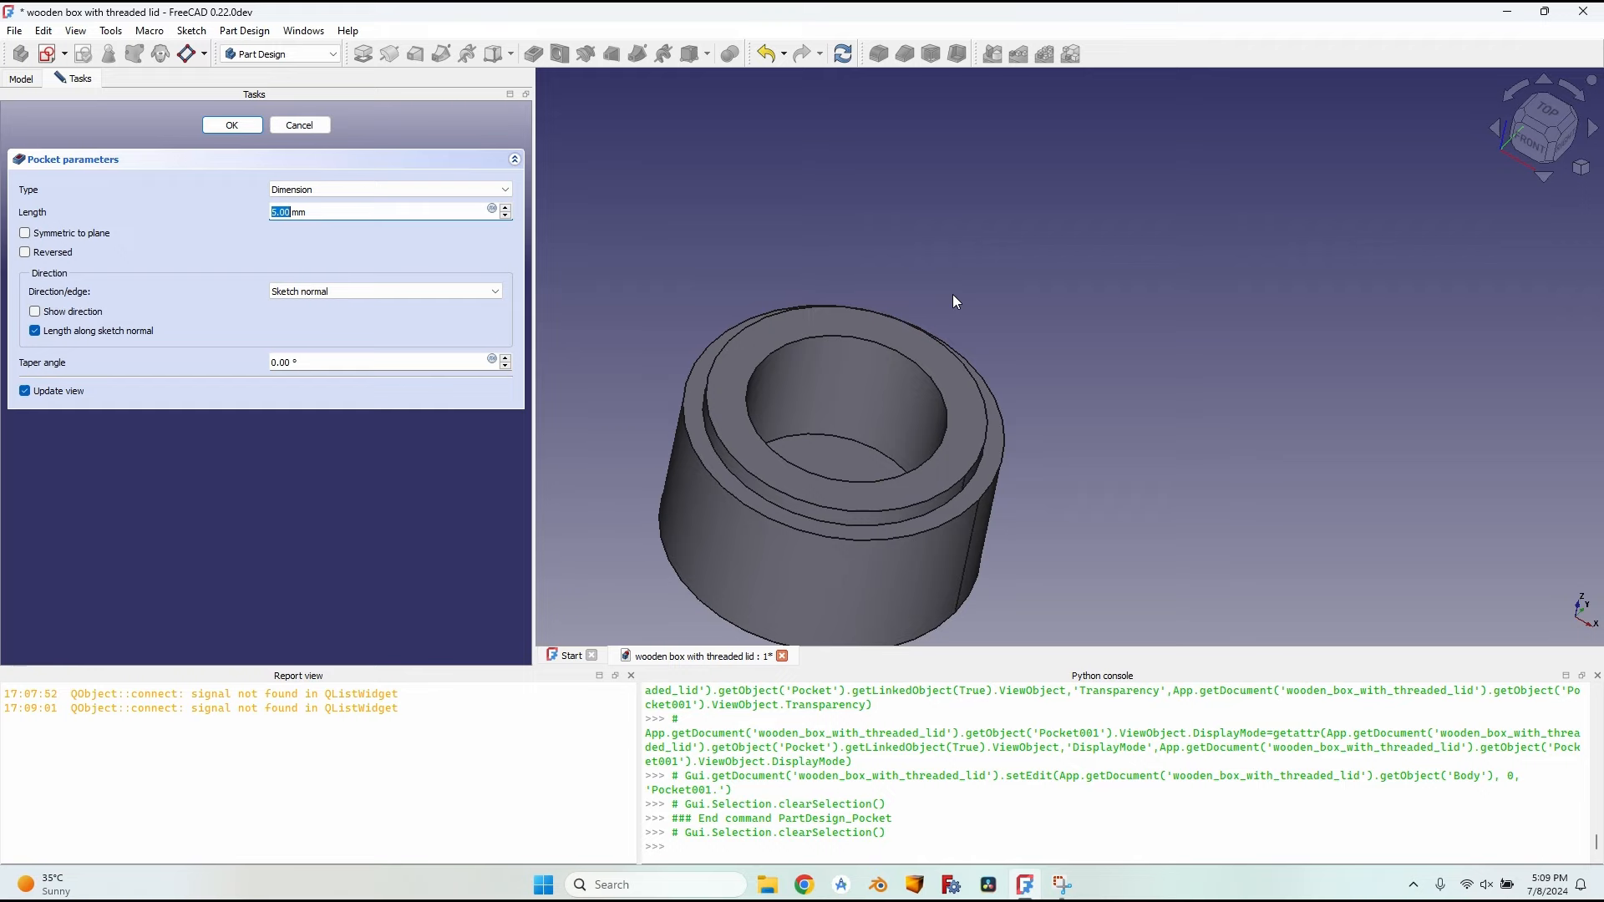
{"action": "key", "text": "Return"}
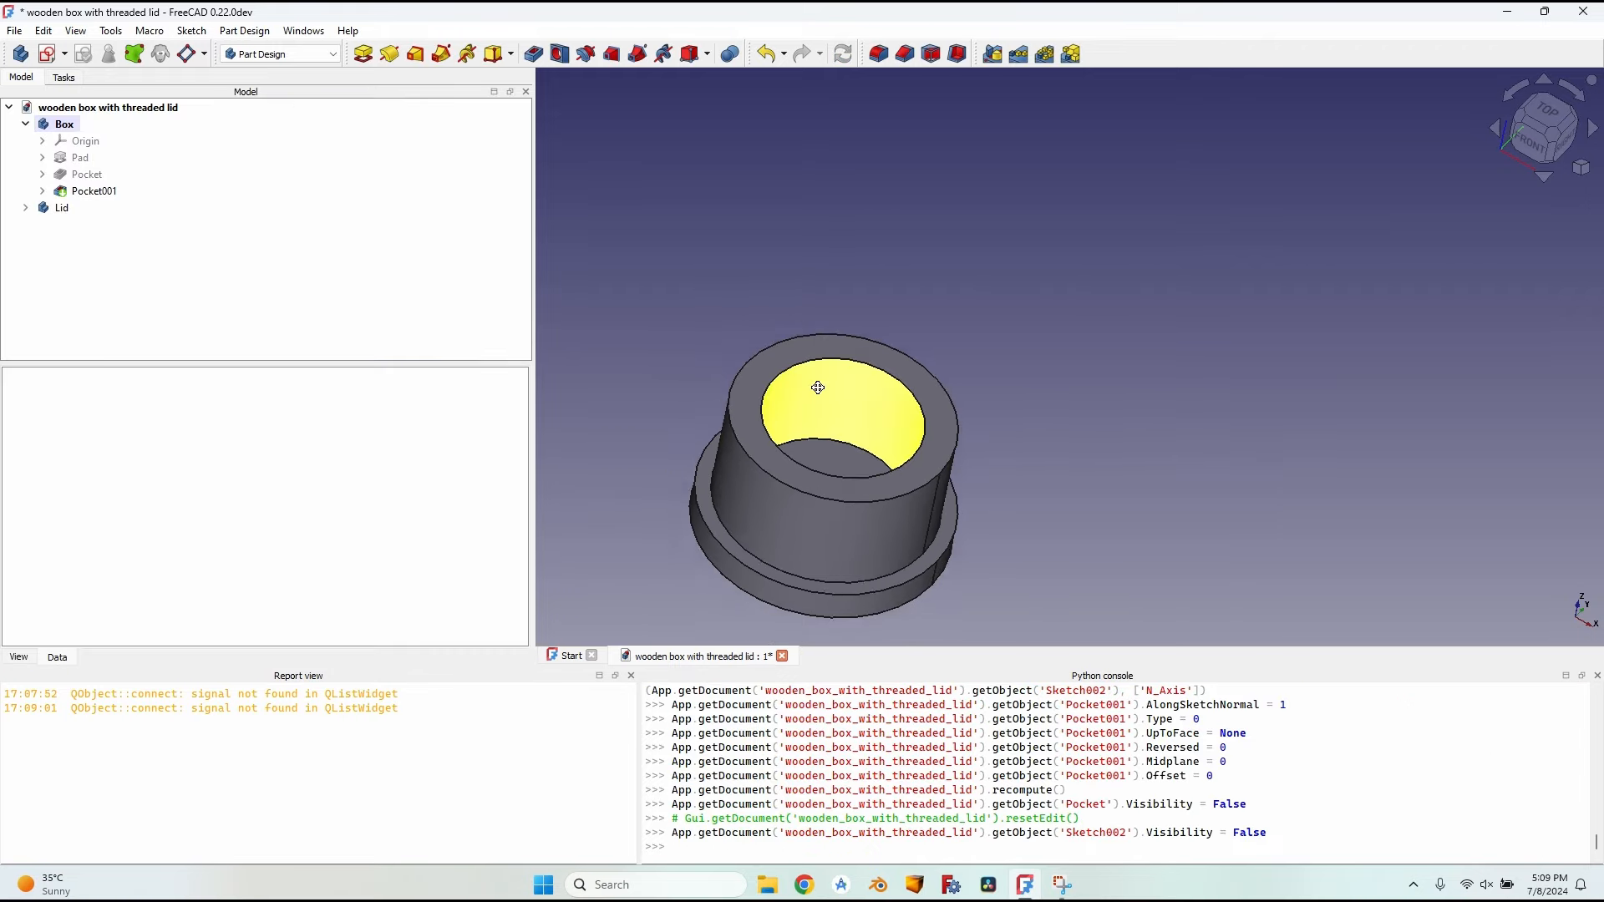
Step: Start a new sketch on the XZ plane of the box and show the body in section view
{"action": "middle_click_drag", "start_coordinate": [818, 387], "coordinate": [994, 431]}
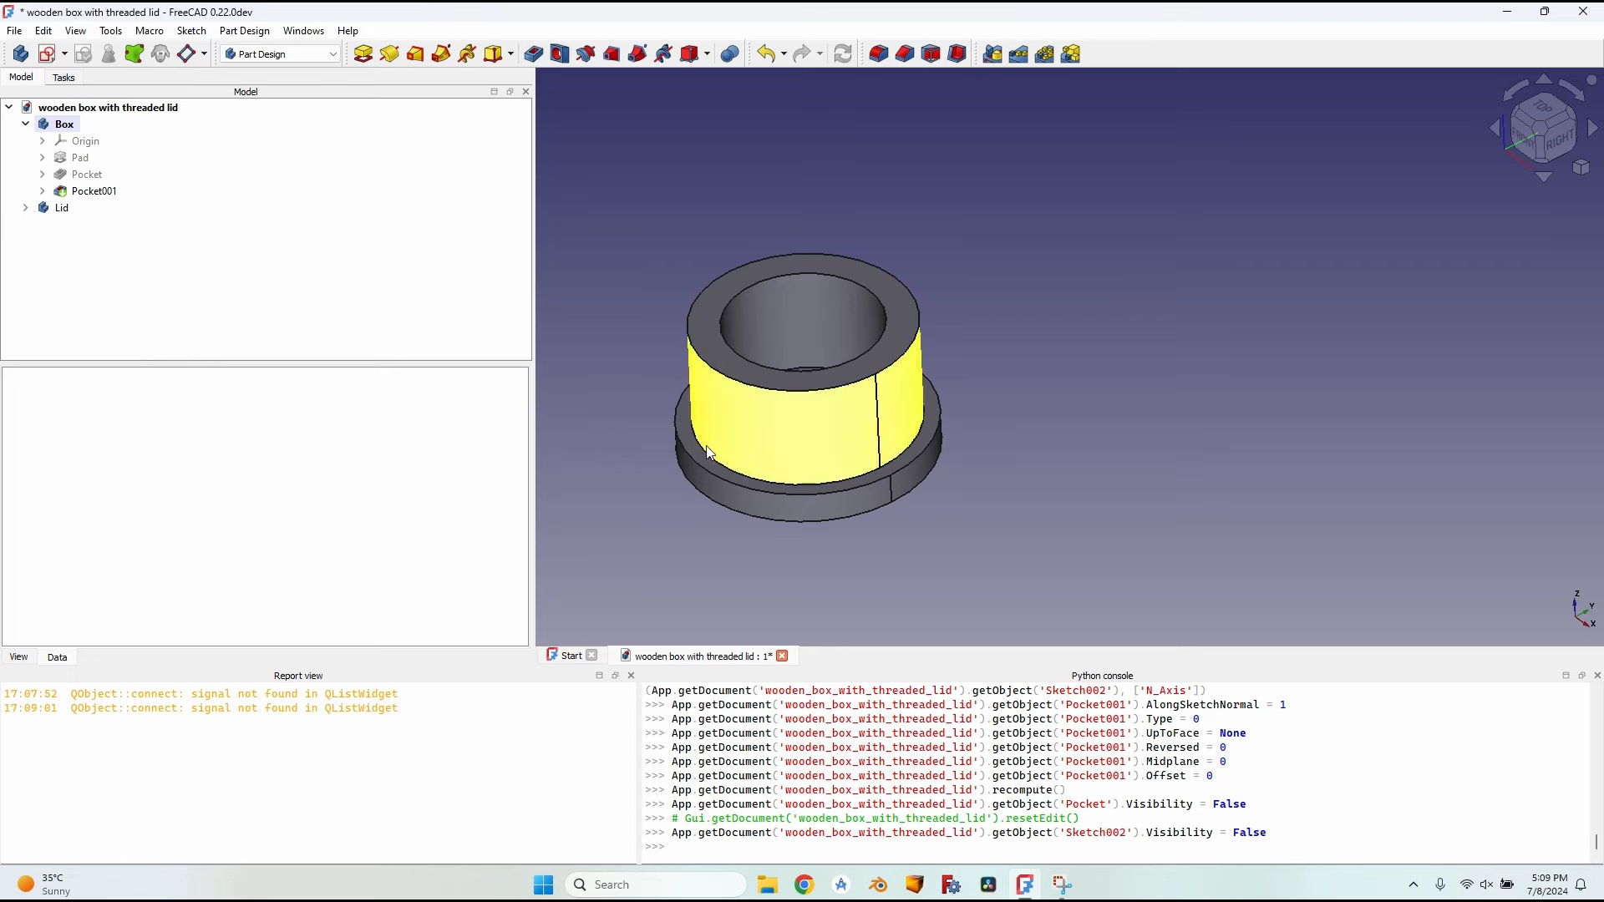
{"action": "middle_click_drag", "start_coordinate": [681, 395], "coordinate": [735, 324]}
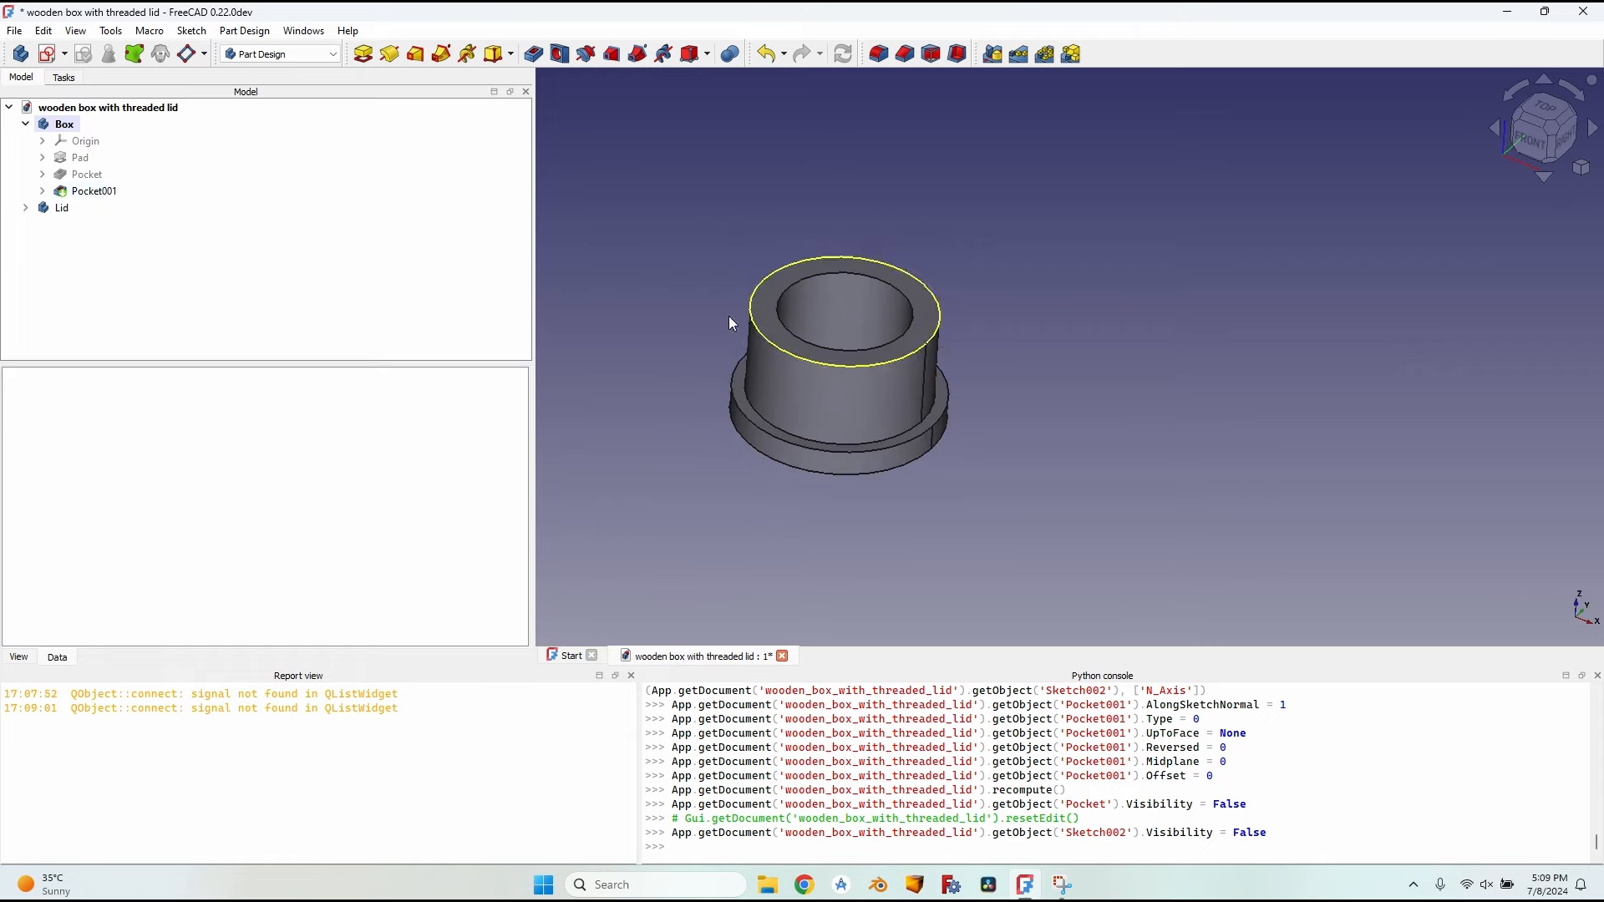
{"action": "left_click", "coordinate": [47, 53]}
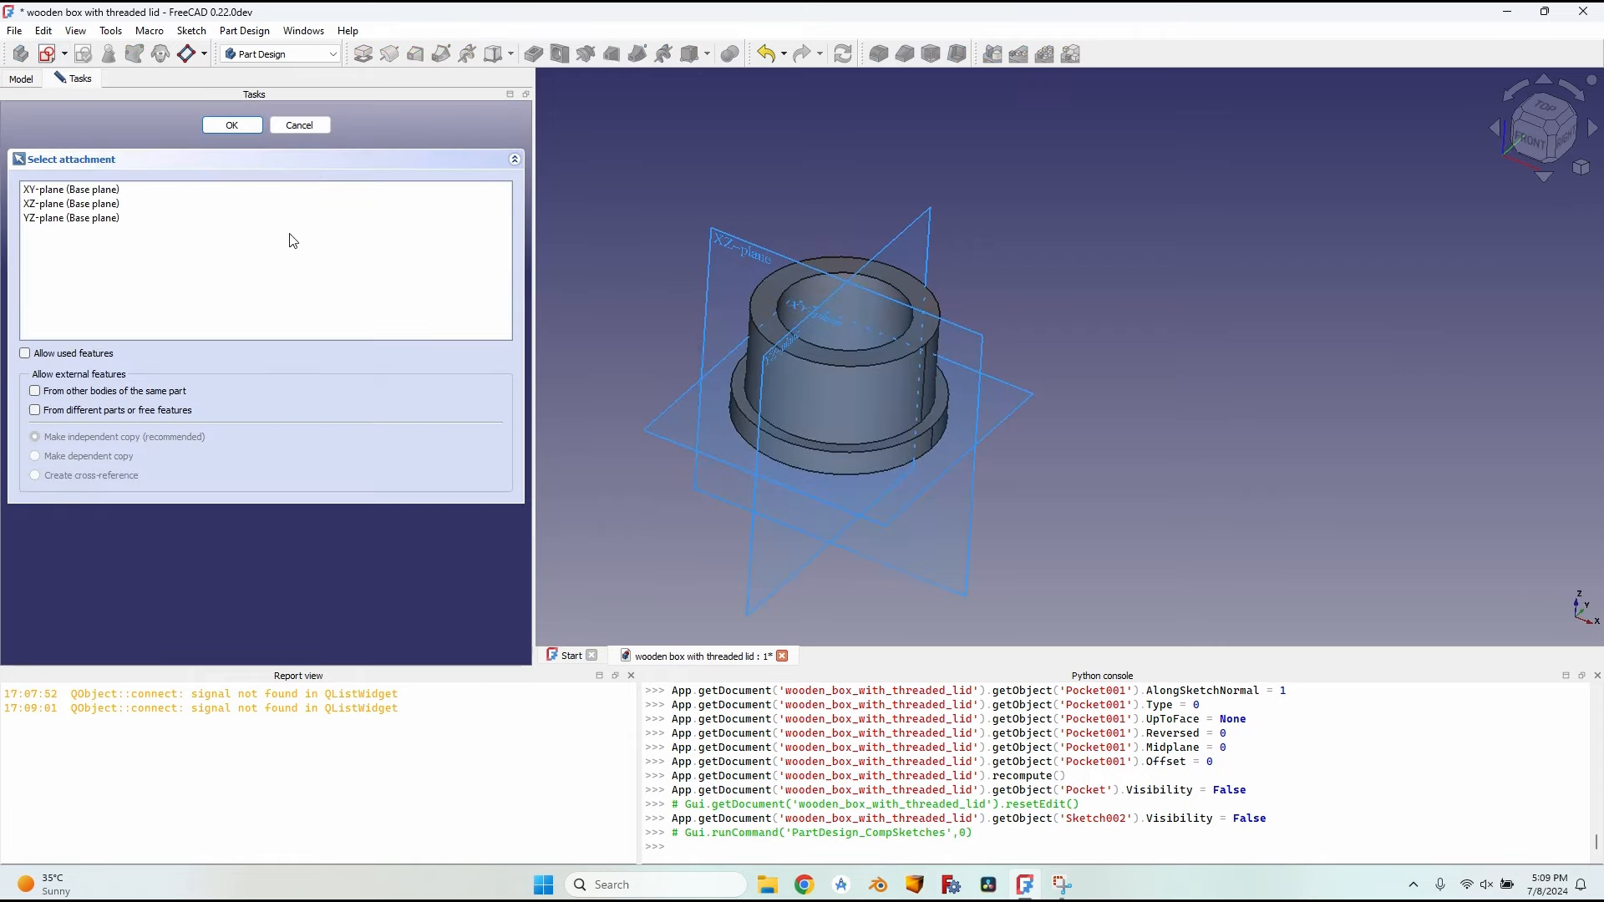
{"action": "left_click", "coordinate": [721, 243]}
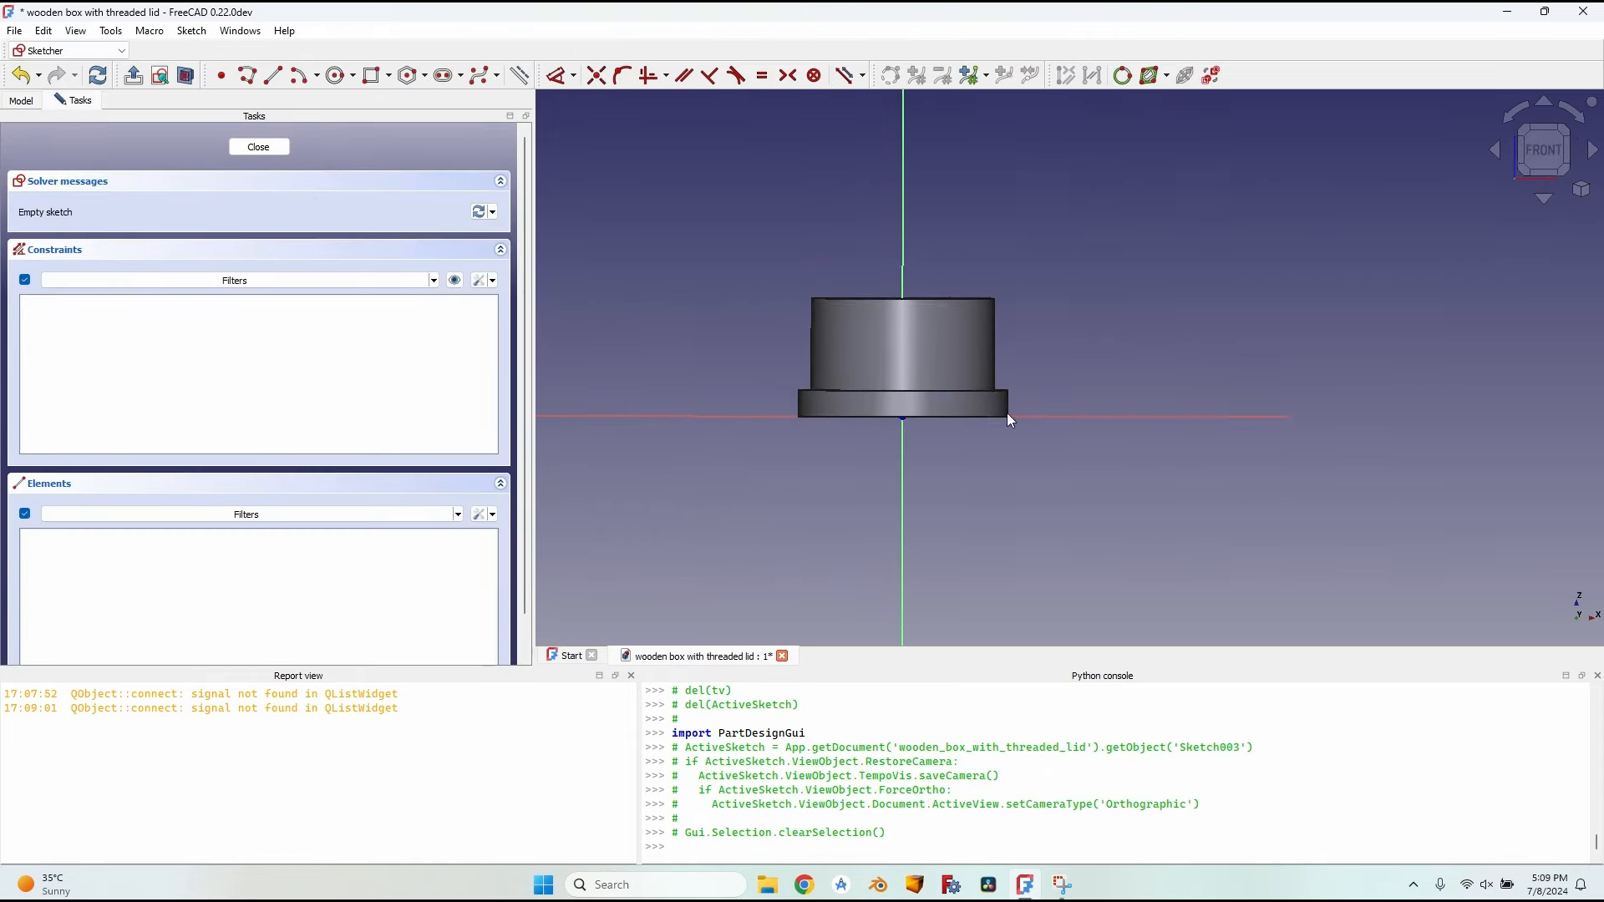
{"action": "left_click", "coordinate": [186, 75]}
{"action": "scroll", "coordinate": [1009, 364], "scroll_direction": "up", "scroll_amount": 5}
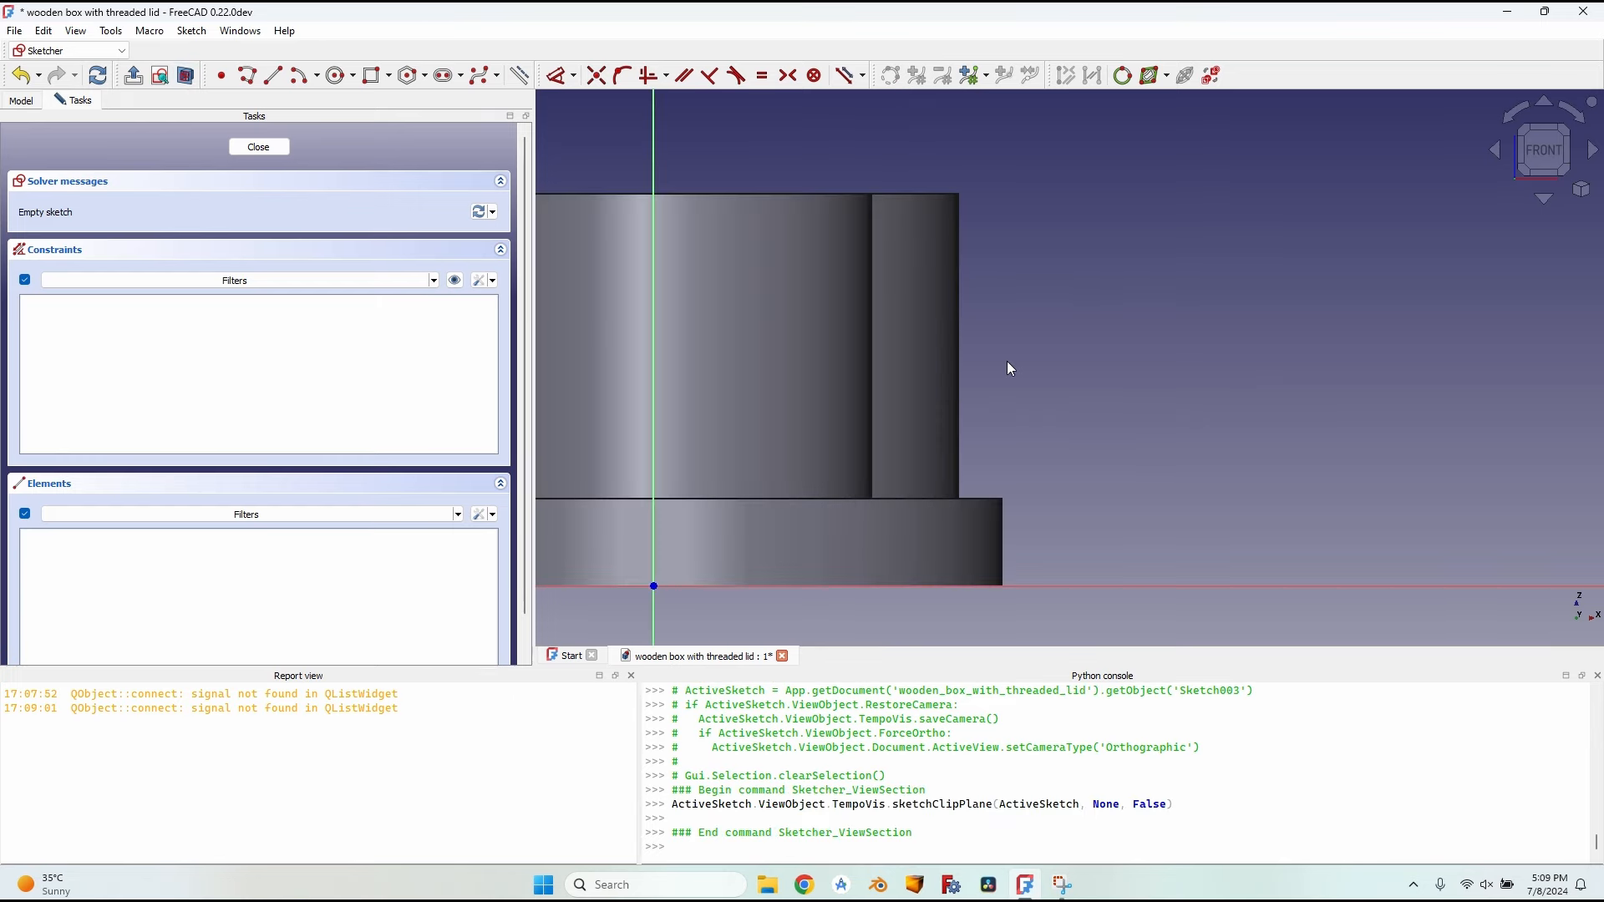
Step: Sketch a rectangle about 8.5 by 4.6 mm inside the neck wall, just above the base flange
{"action": "left_click", "coordinate": [372, 75]}
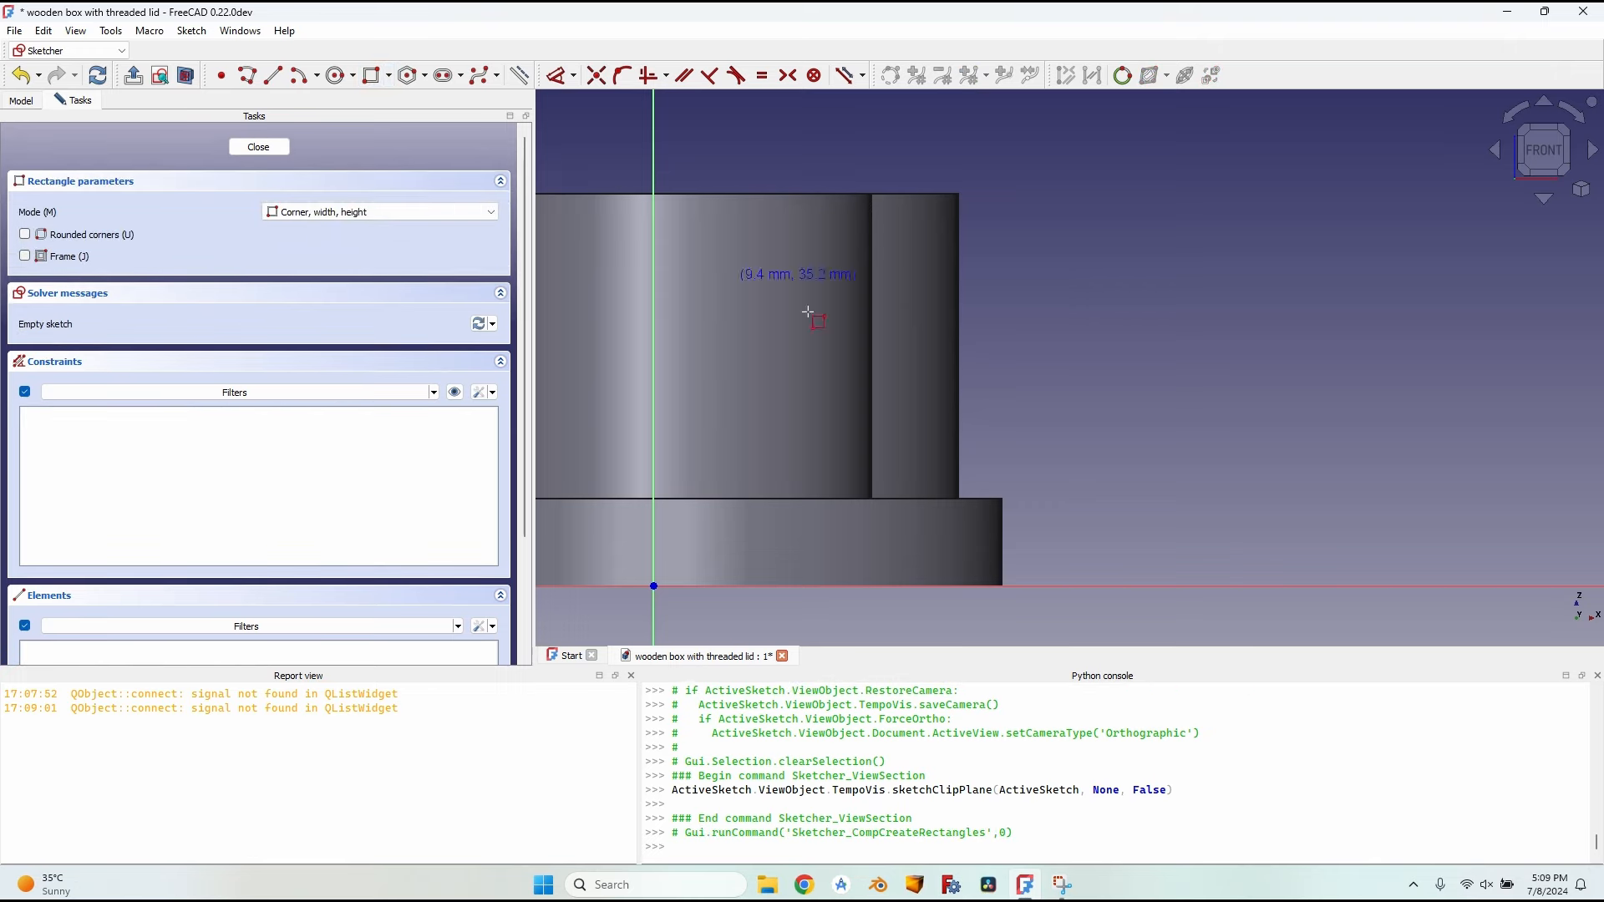
{"action": "left_click", "coordinate": [960, 419]}
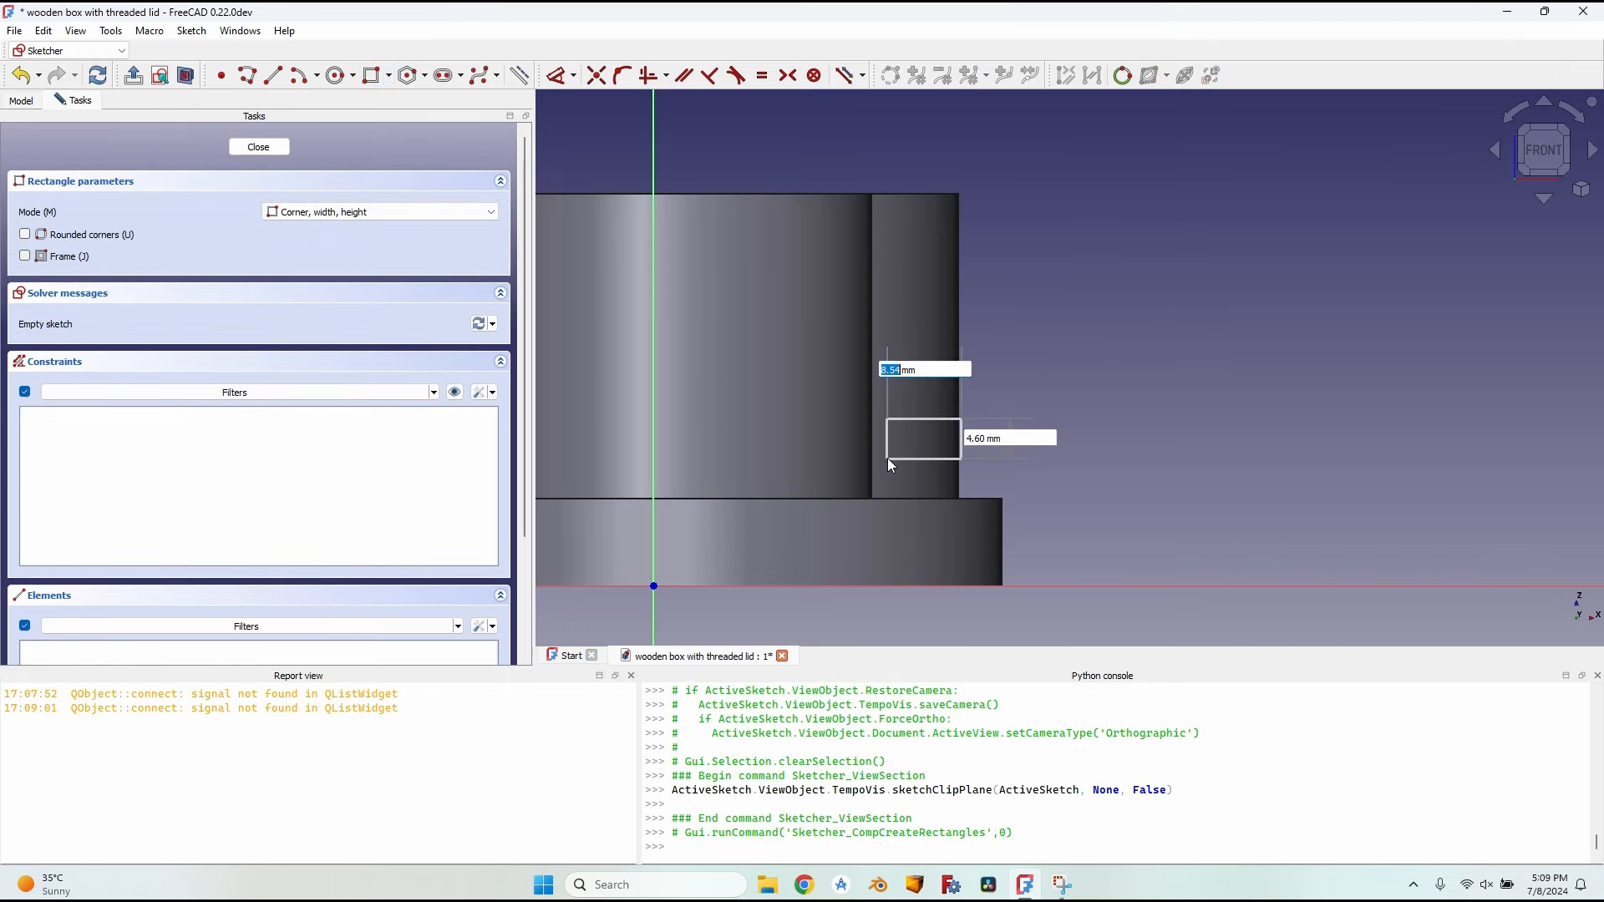
{"action": "left_click", "coordinate": [887, 457]}
{"action": "scroll", "coordinate": [887, 447], "scroll_direction": "down", "scroll_amount": 2}
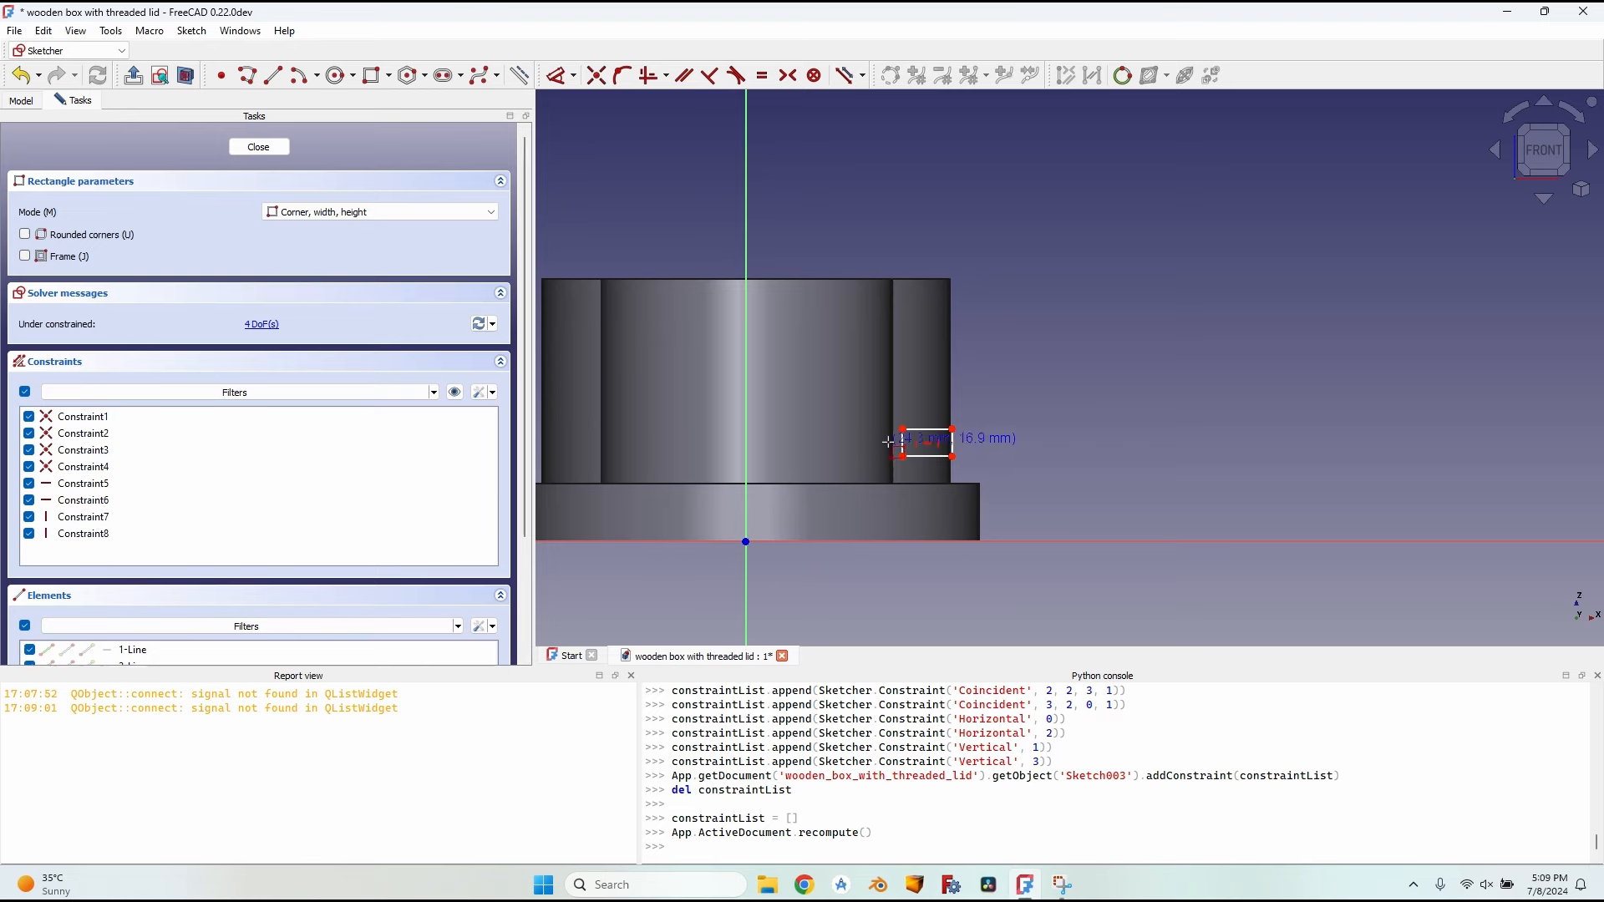
{"action": "key", "text": "Escape"}
Step: Constrain the rectangle's height to 3.17 mm
{"action": "left_click", "coordinate": [951, 457]}
{"action": "left_click", "coordinate": [853, 456]}
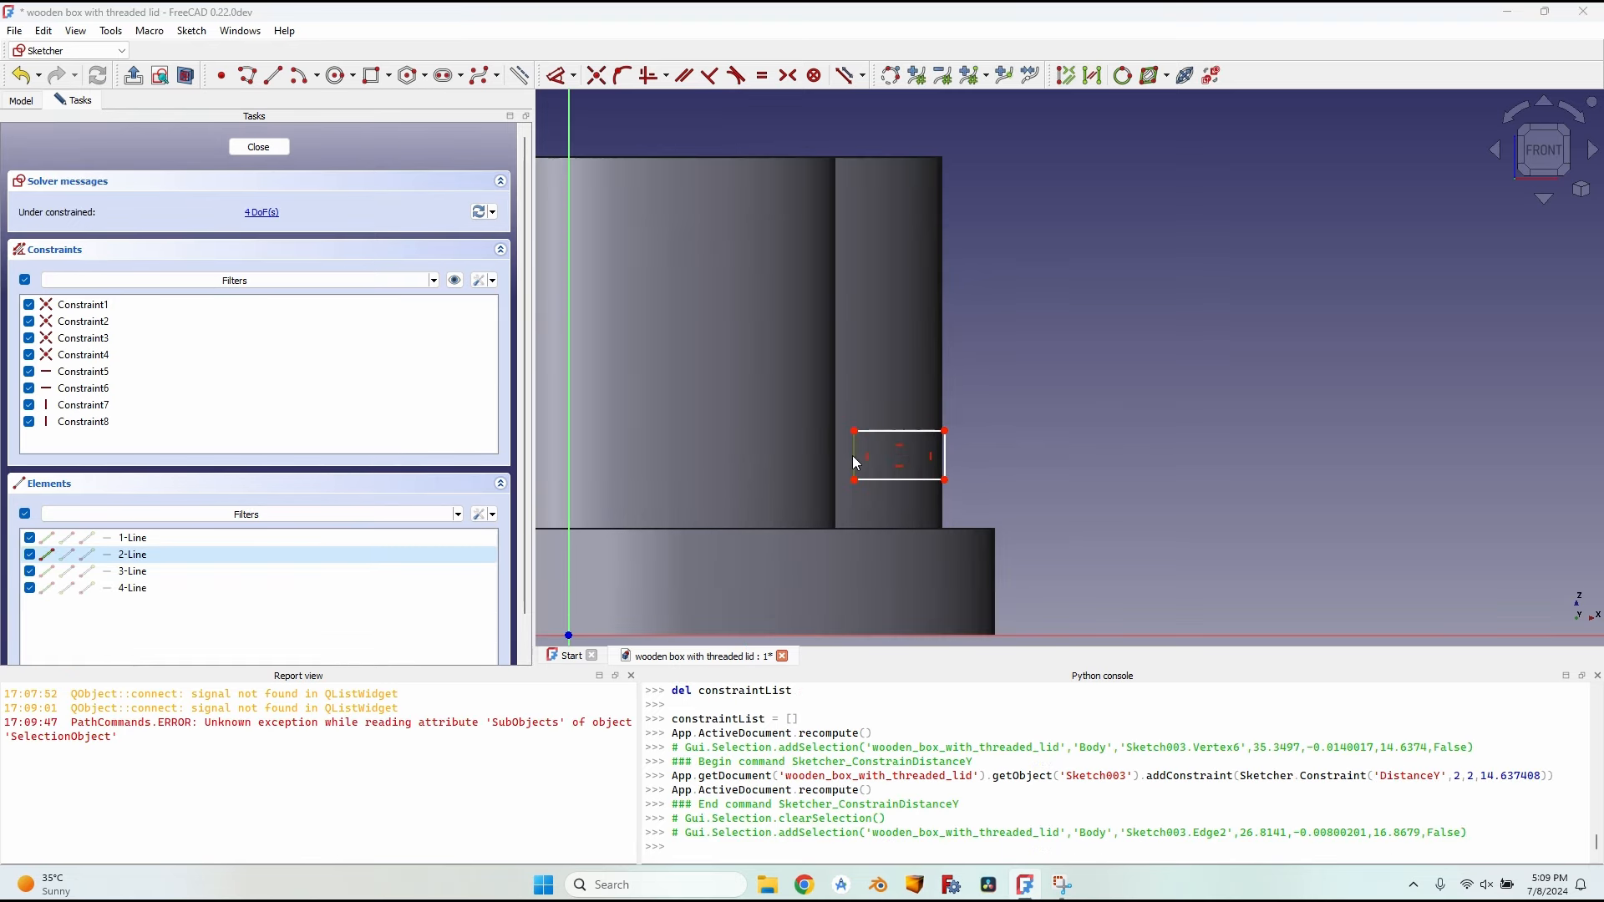
{"action": "type", "text": "i"}
{"action": "type", "text": "3.17mm"}
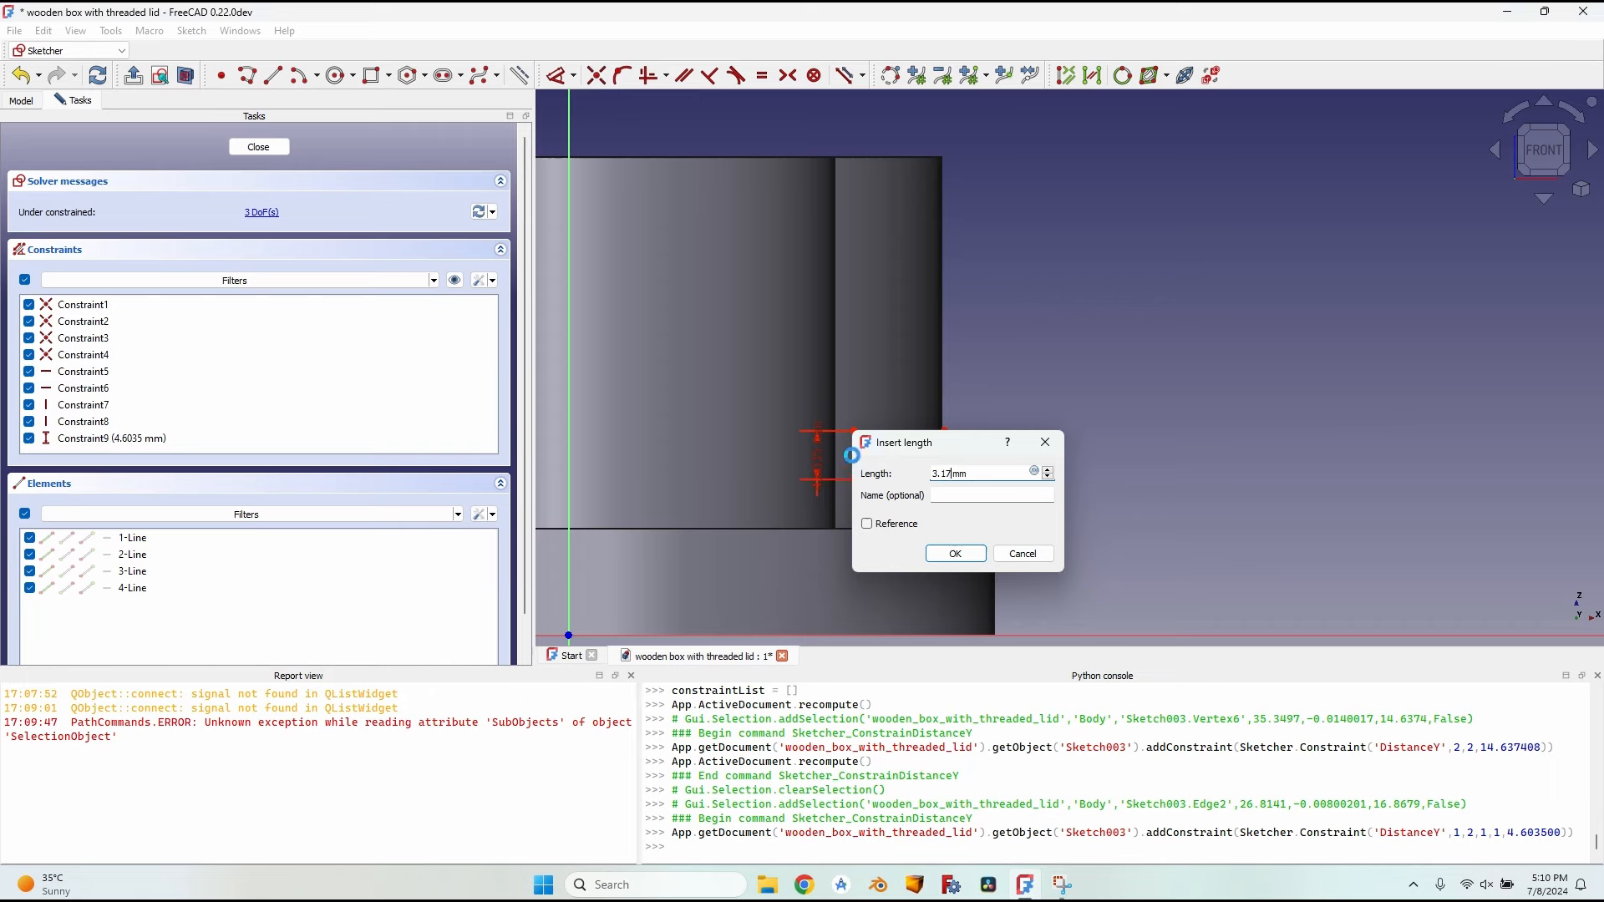
{"action": "left_click", "coordinate": [956, 554]}
Step: Constrain the rectangle's width to 5 mm
{"action": "left_click", "coordinate": [940, 477]}
{"action": "key", "text": "l"}
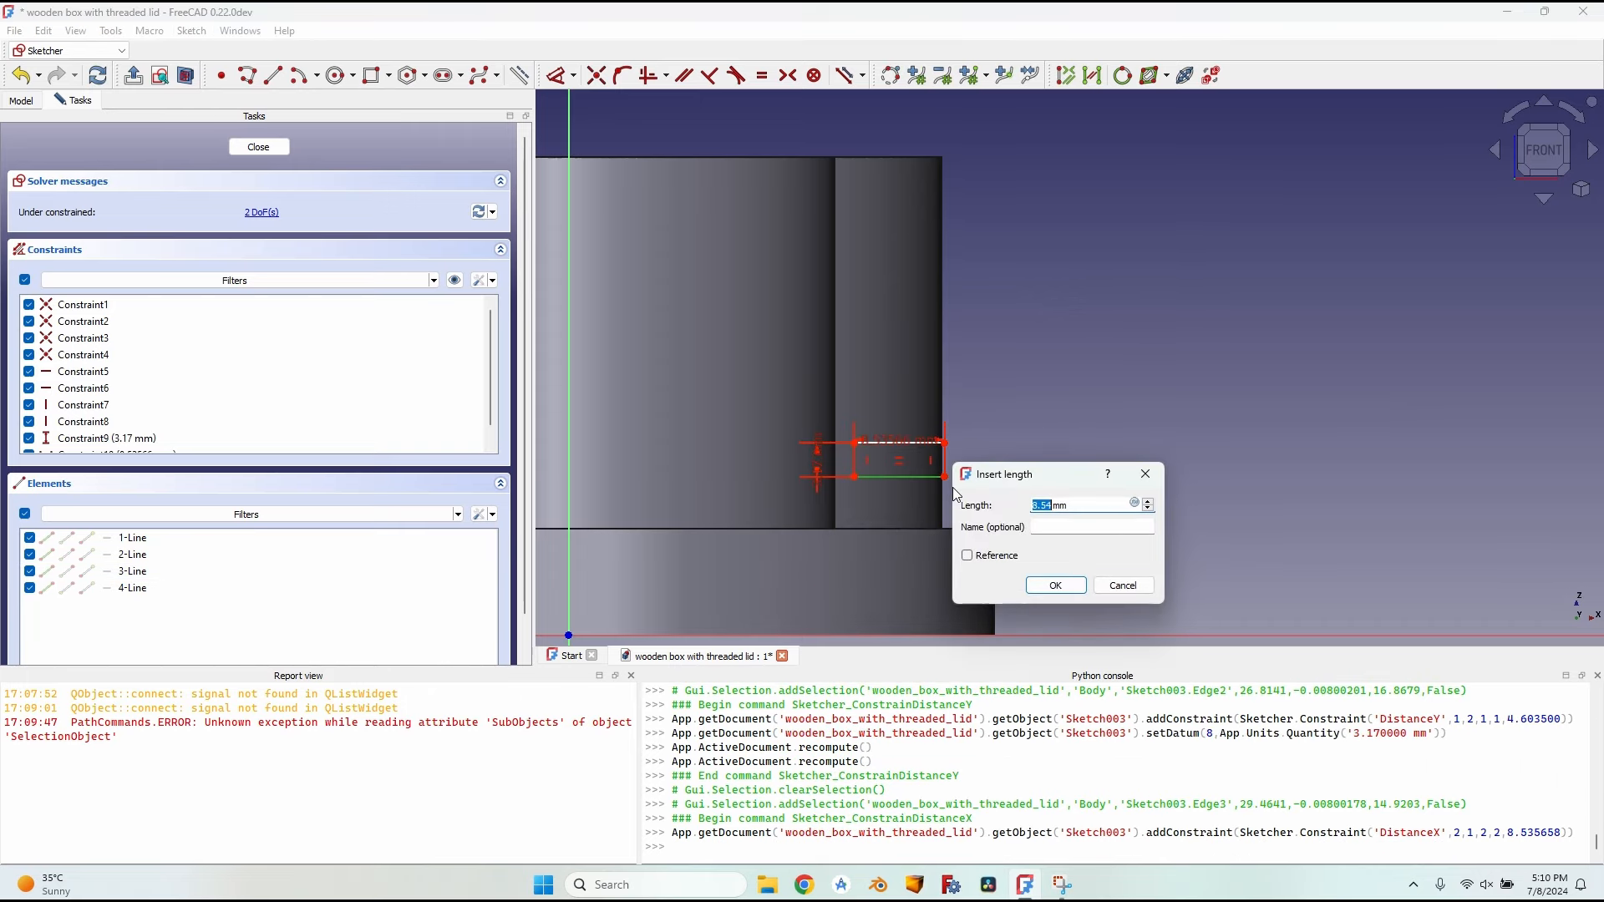
{"action": "type", "text": "5"}
{"action": "key", "text": "Return"}
Step: Constrain the rectangle's lower outer corner to a horizontal distance of 35 mm from the origin
{"action": "scroll", "coordinate": [890, 464], "scroll_direction": "up", "scroll_amount": 1}
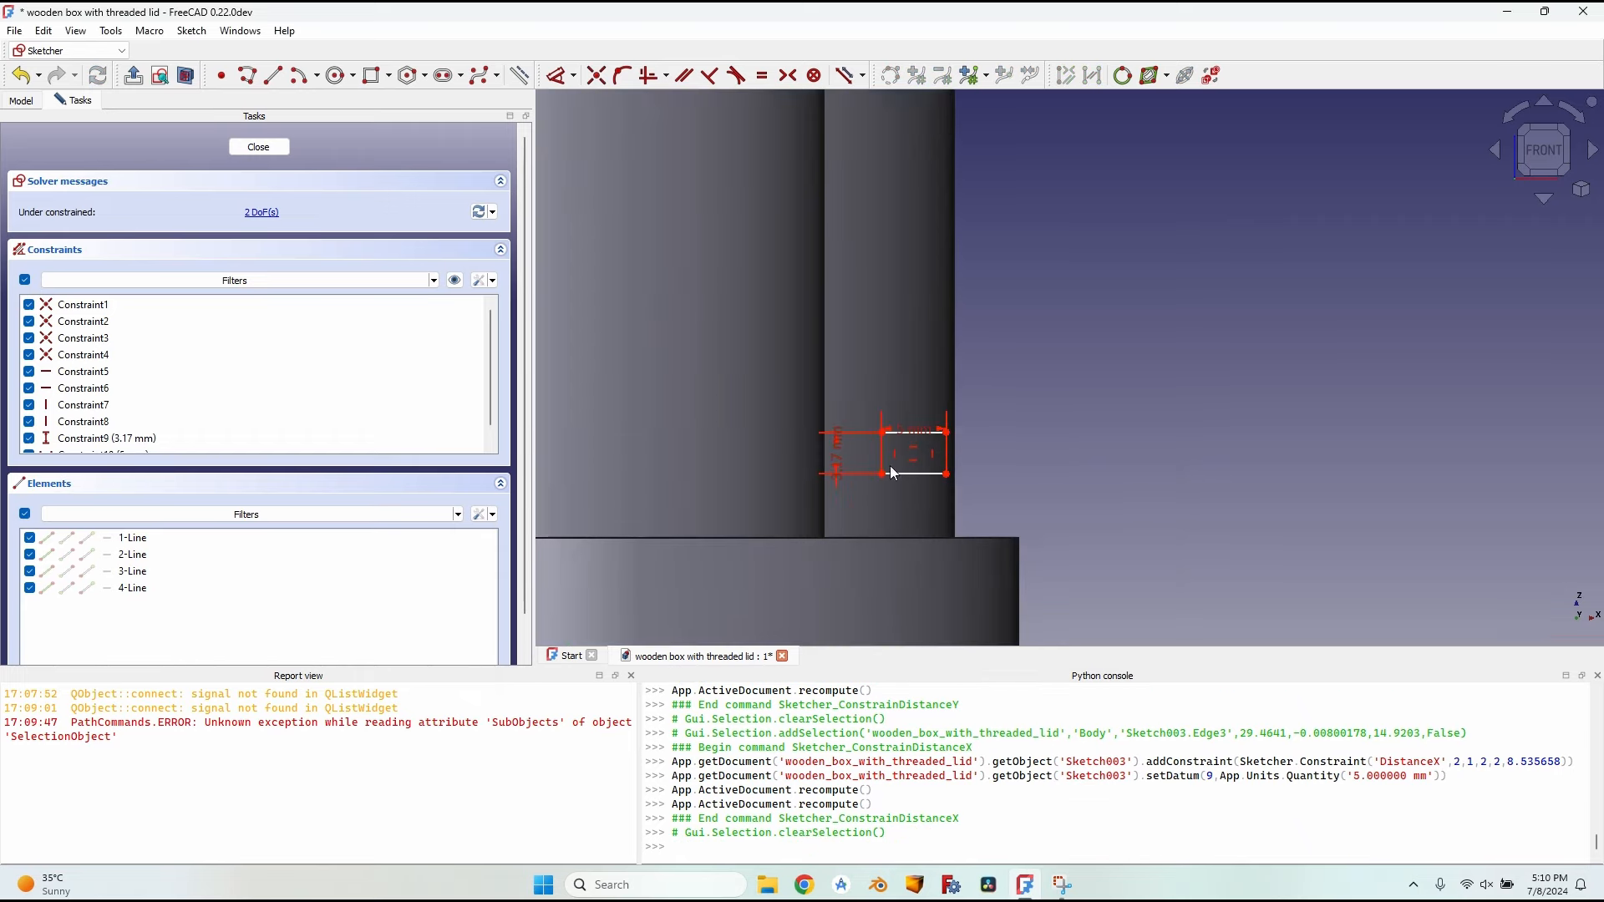
{"action": "scroll", "coordinate": [788, 421], "scroll_direction": "down", "scroll_amount": 3}
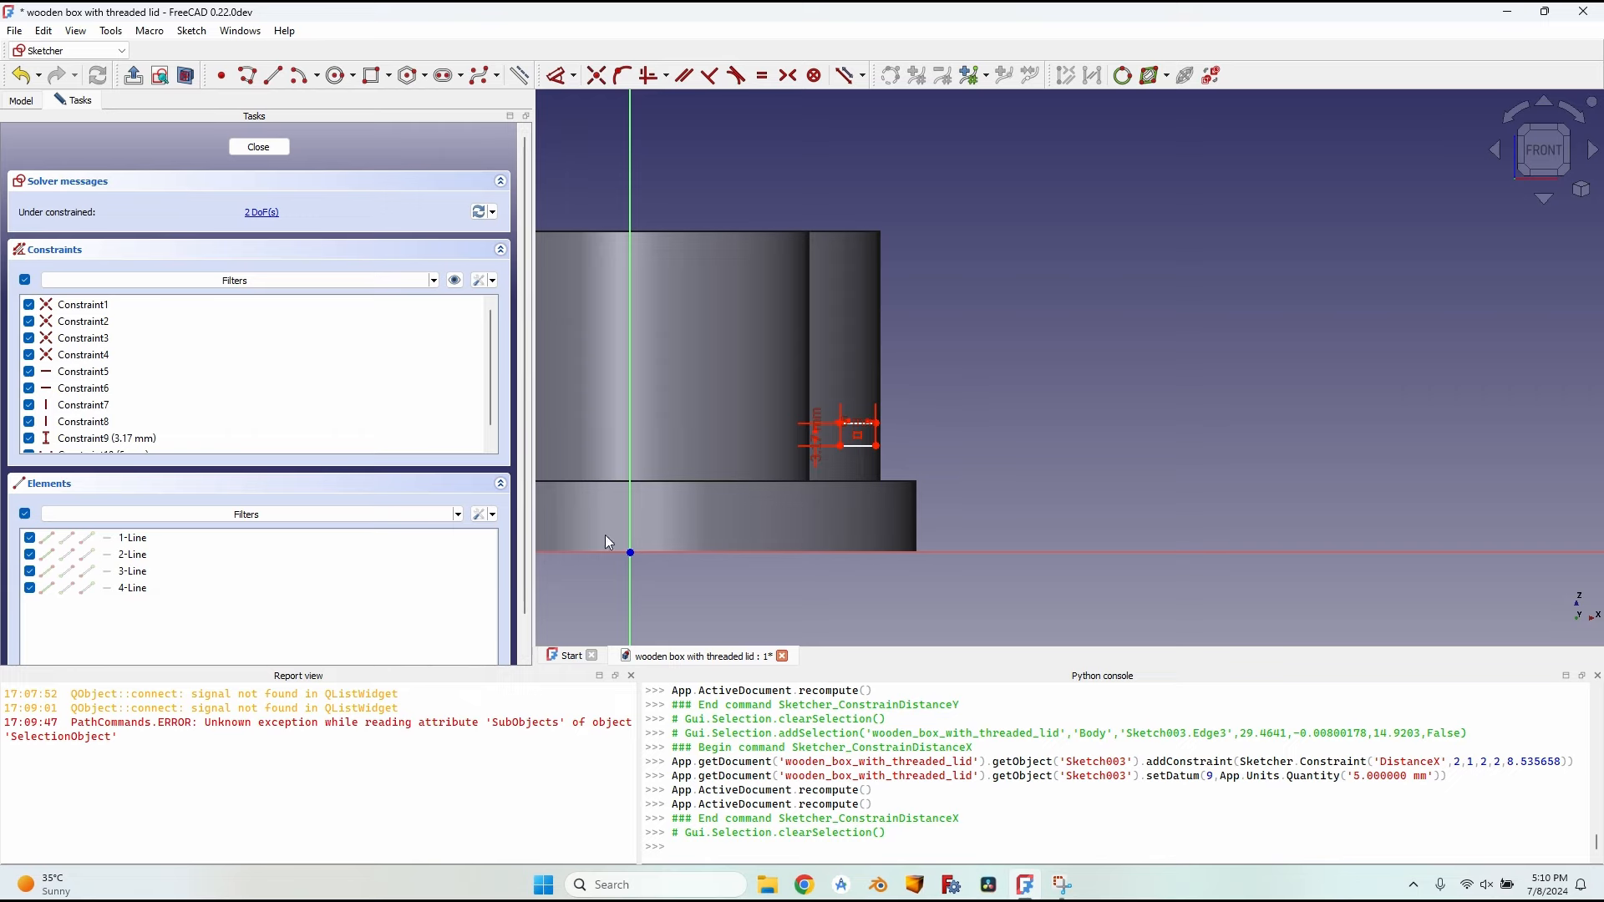
{"action": "left_click", "coordinate": [875, 446]}
{"action": "key", "text": "l"}
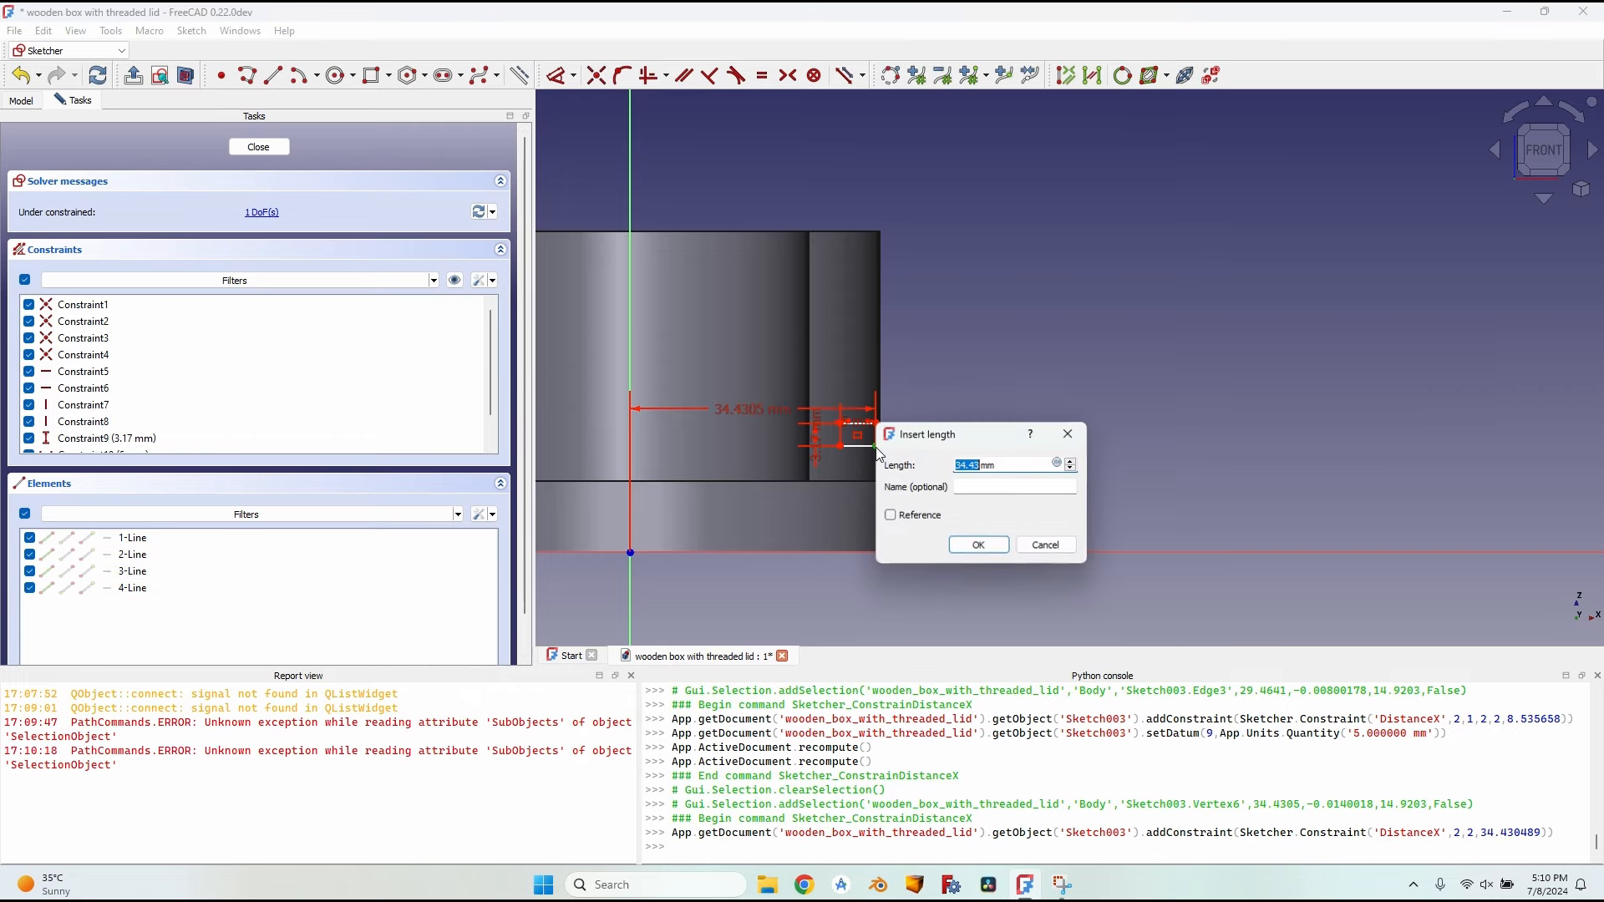
{"action": "type", "text": "3"}
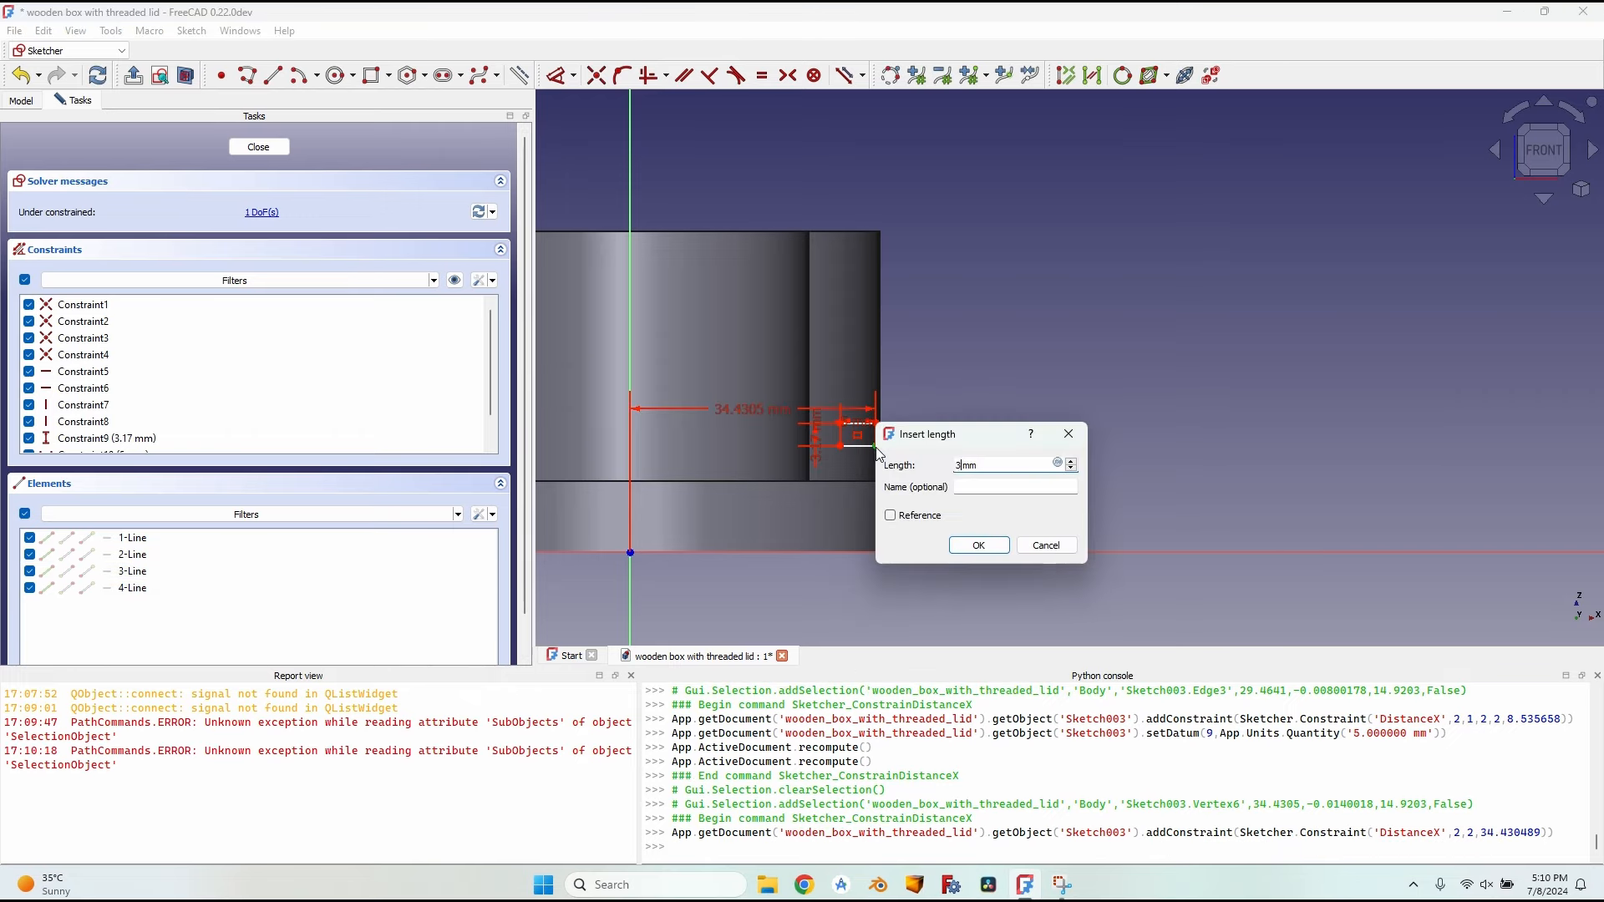
{"action": "key", "text": "Return"}
Step: Constrain the rectangle's lower outer corner to a vertical distance of 0 mm from the origin and close the sketch
{"action": "scroll", "coordinate": [875, 447], "scroll_direction": "down", "scroll_amount": 3}
{"action": "middle_click_drag", "start_coordinate": [932, 359], "coordinate": [945, 397]}
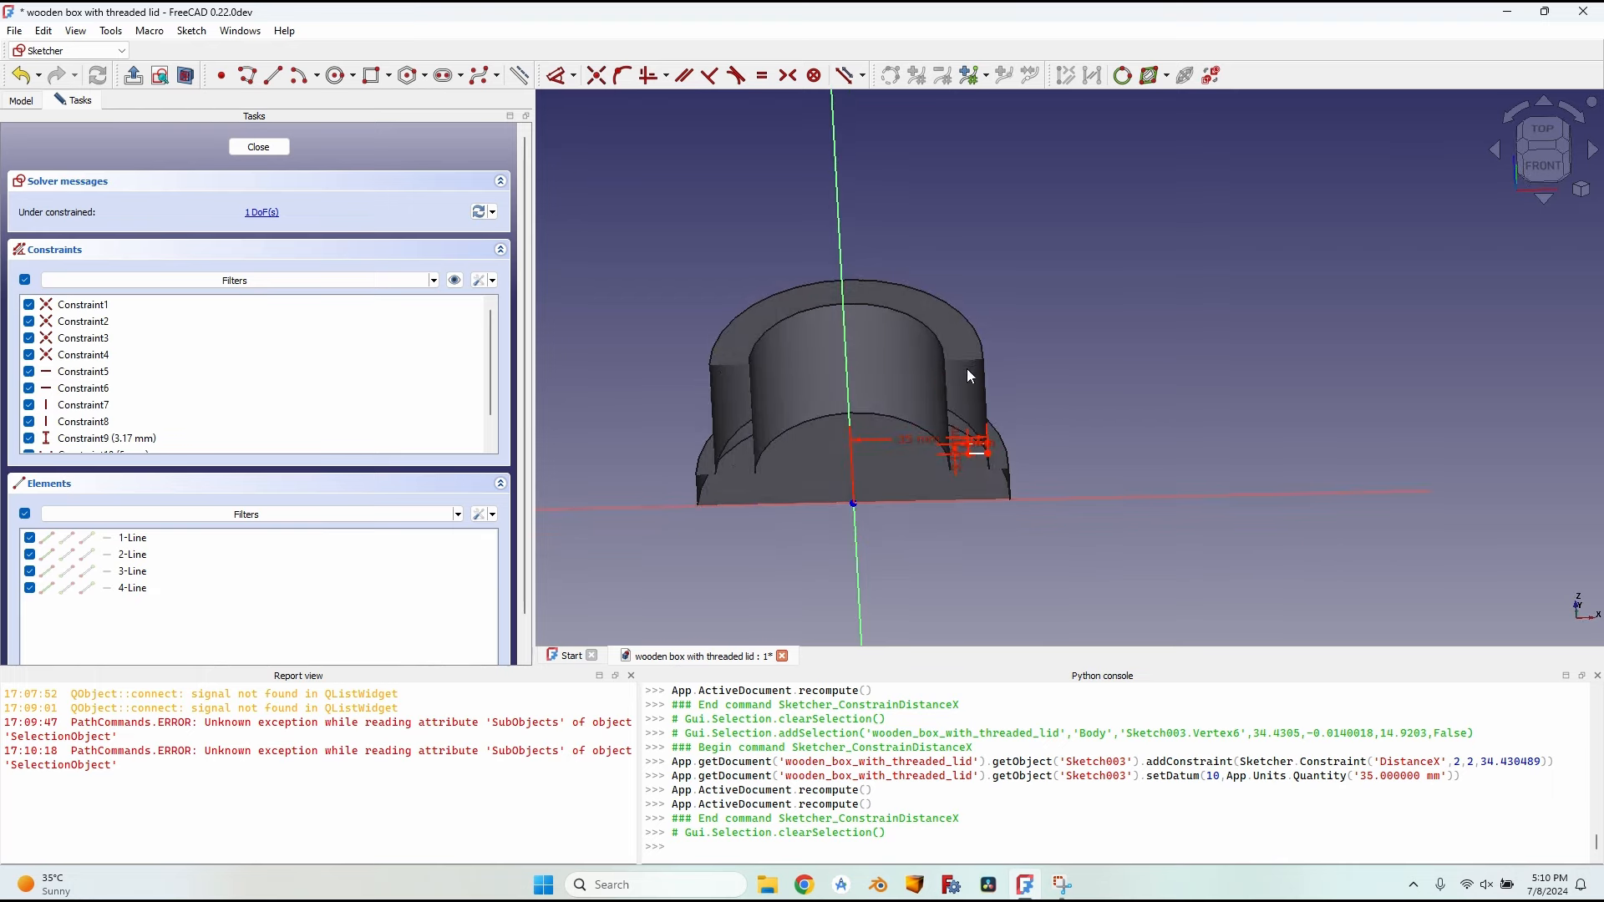
{"action": "scroll", "coordinate": [971, 488], "scroll_direction": "up", "scroll_amount": 2}
{"action": "middle_click_drag", "start_coordinate": [970, 488], "coordinate": [956, 407]}
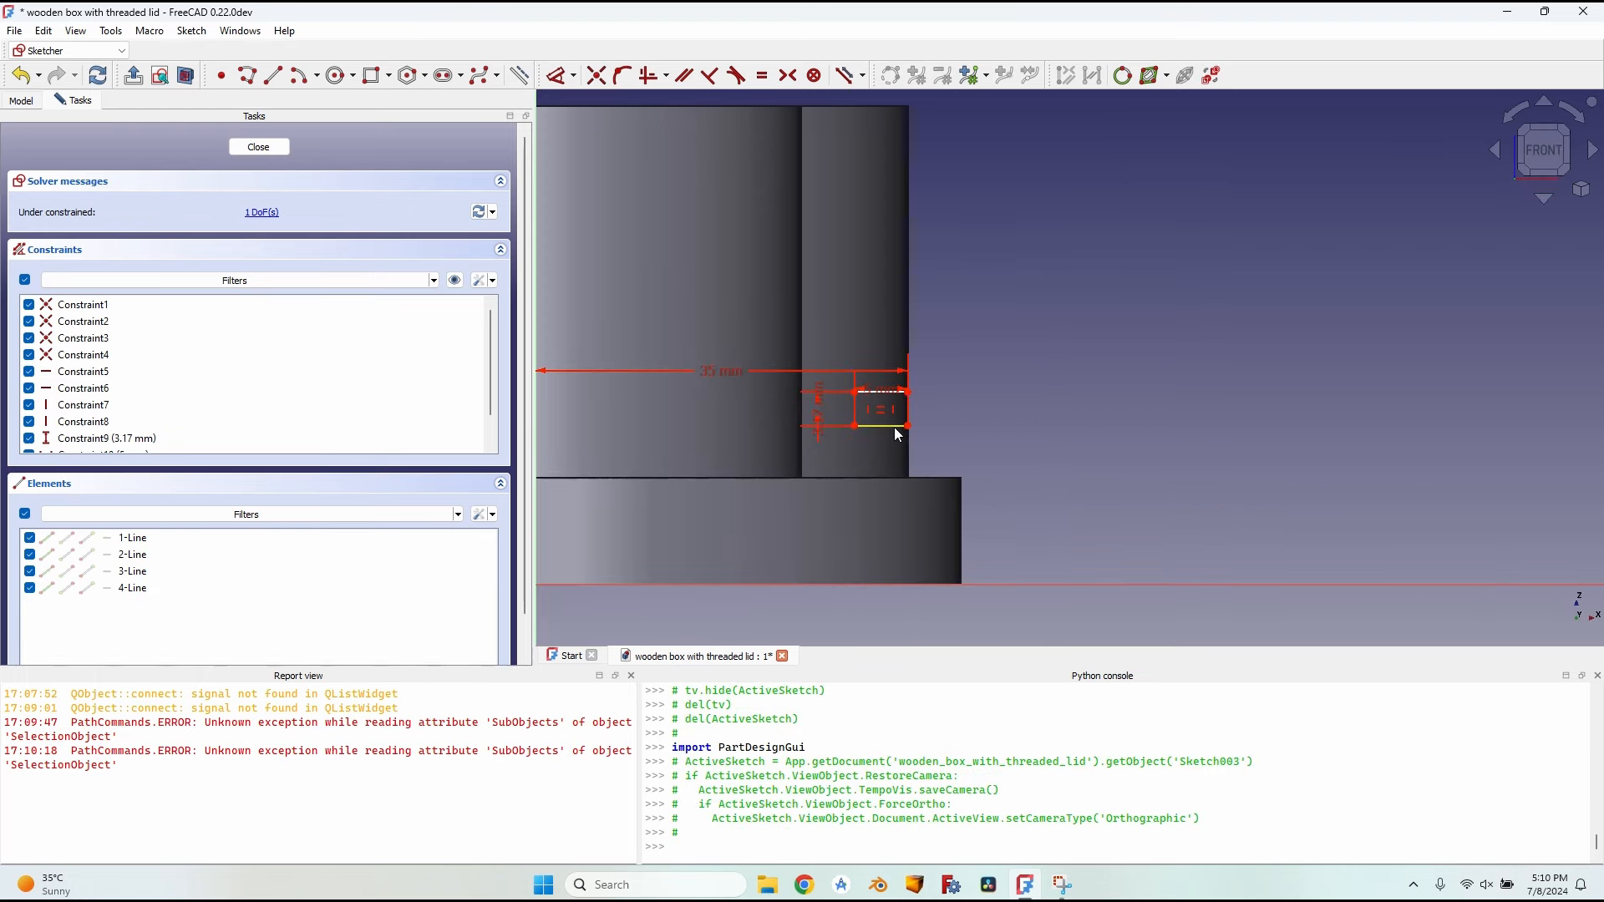
{"action": "mouse_move", "coordinate": [894, 428]}
{"action": "left_mouse_down"}
{"action": "mouse_move", "coordinate": [892, 511]}
{"action": "mouse_move", "coordinate": [911, 397]}
{"action": "left_mouse_up"}
{"action": "left_click", "coordinate": [908, 388]}
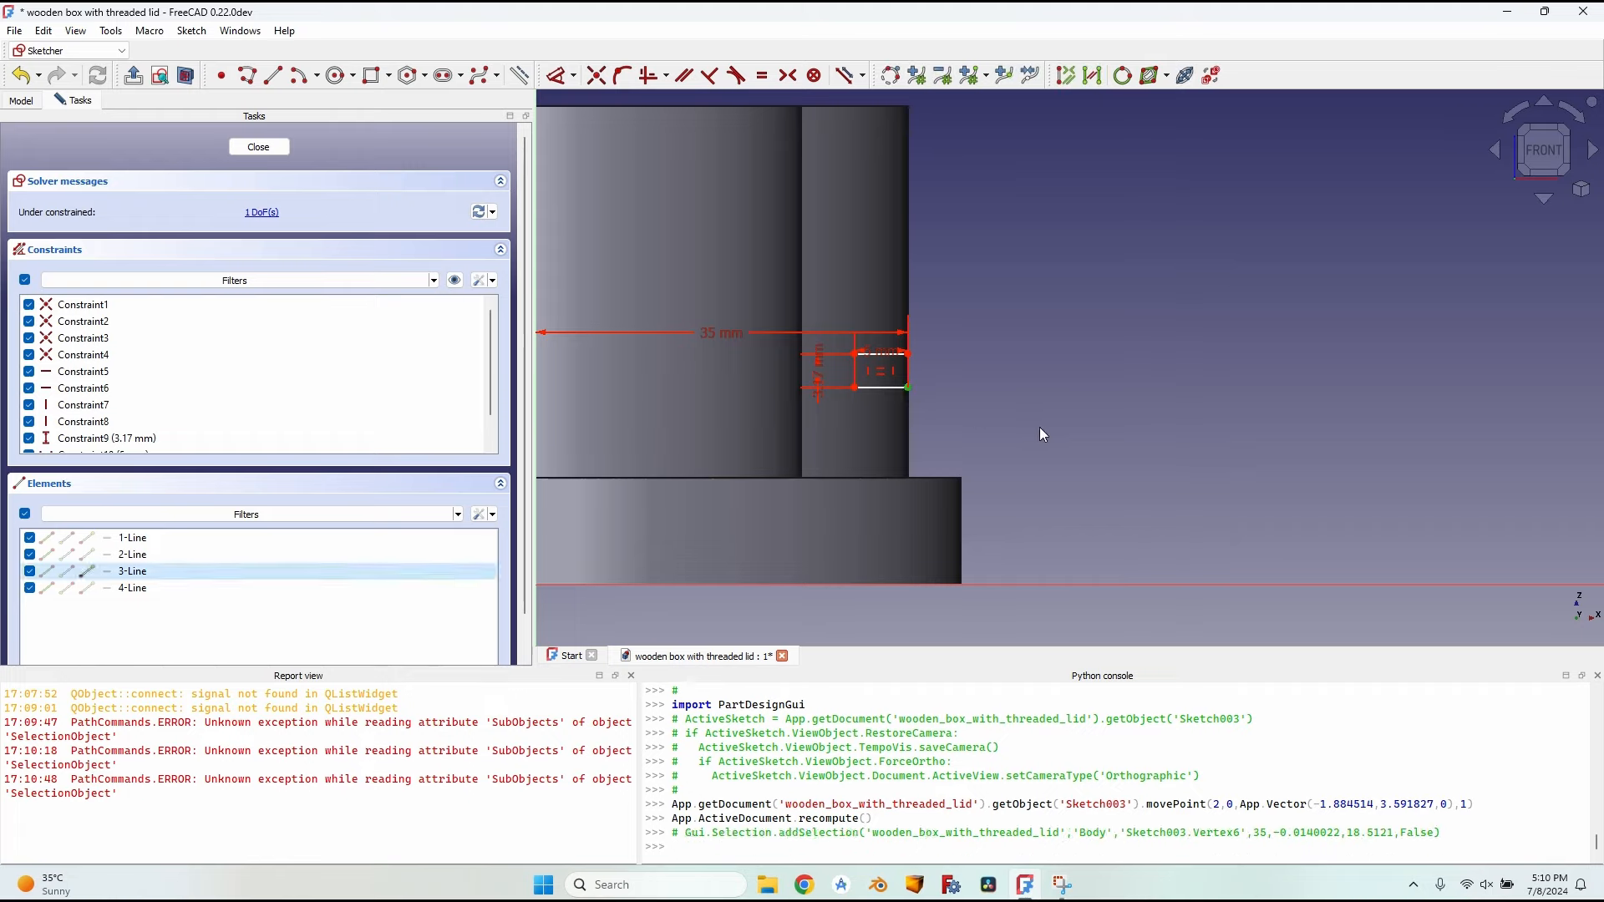
{"action": "type", "text": "lv"}
{"action": "type", "text": "0mm"}
{"action": "key", "text": "Return"}
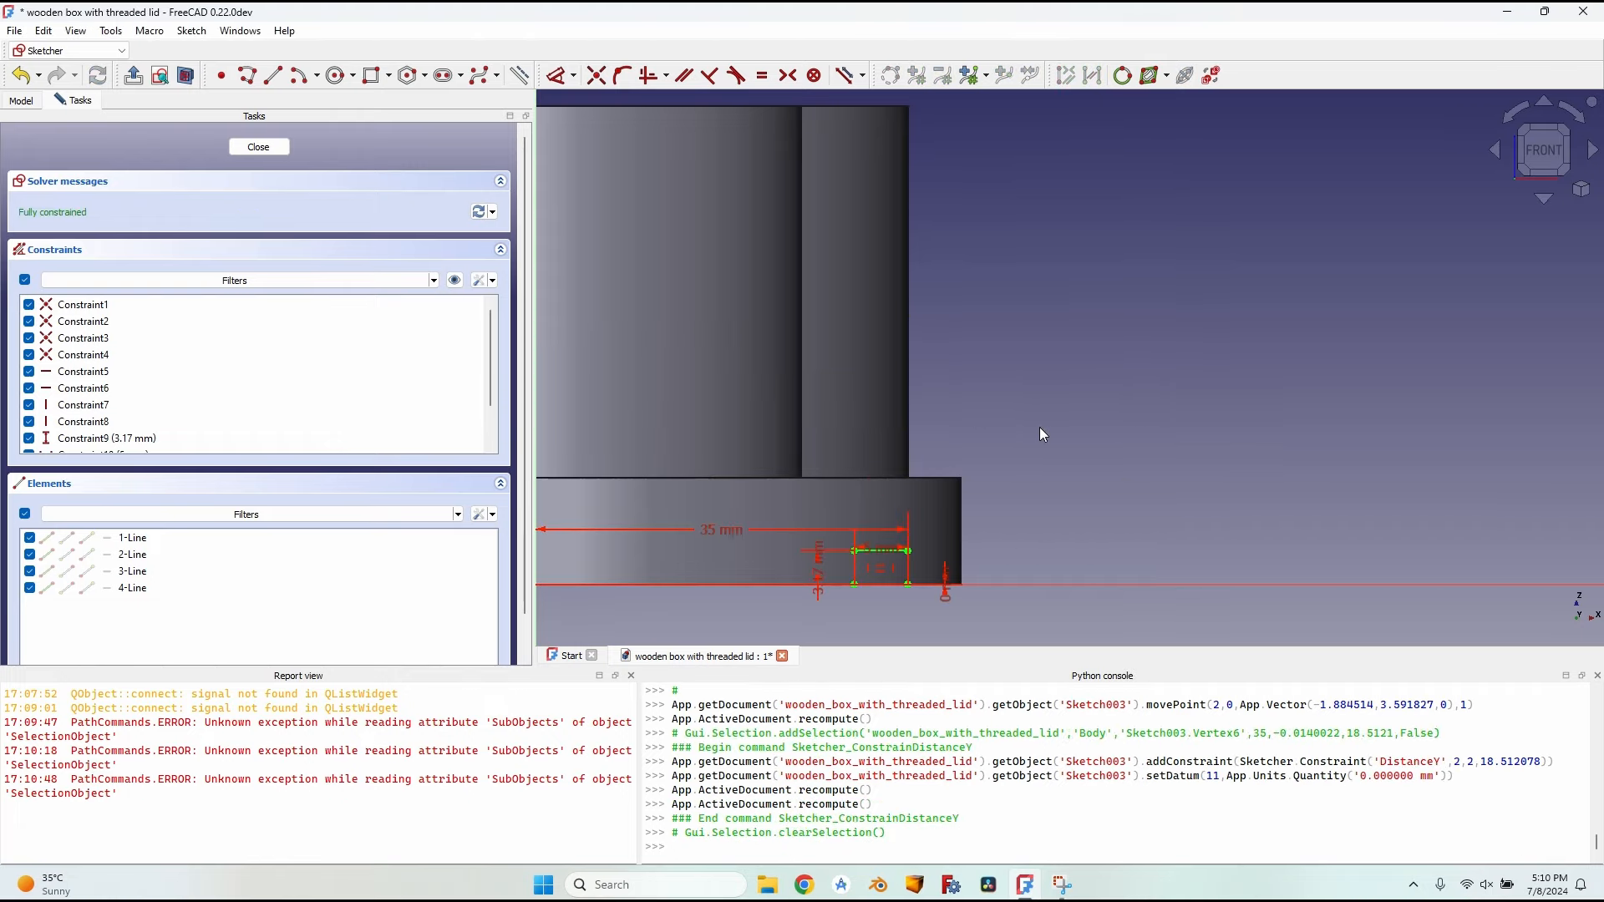
{"action": "scroll", "coordinate": [916, 503], "scroll_direction": "down", "scroll_amount": 5}
{"action": "middle_click_drag", "start_coordinate": [915, 503], "coordinate": [892, 575]}
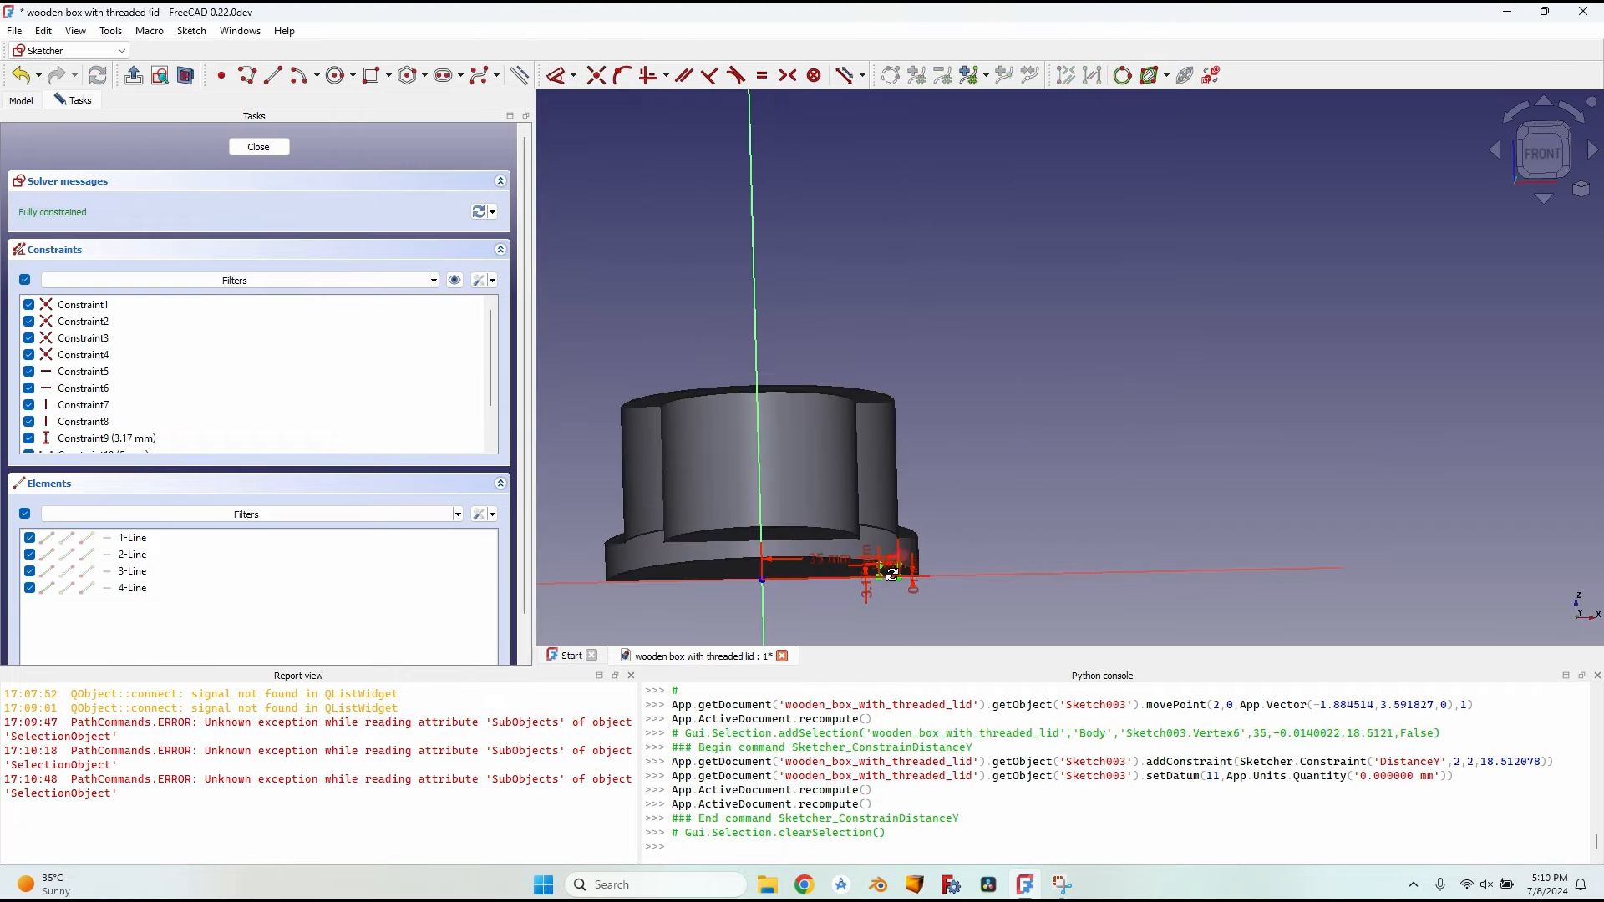
{"action": "left_click", "coordinate": [259, 147]}
Step: Set the y position of the rectangular profile sketch's attachment offset to 15 mm
{"action": "scroll", "coordinate": [919, 400], "scroll_direction": "up", "scroll_amount": 5}
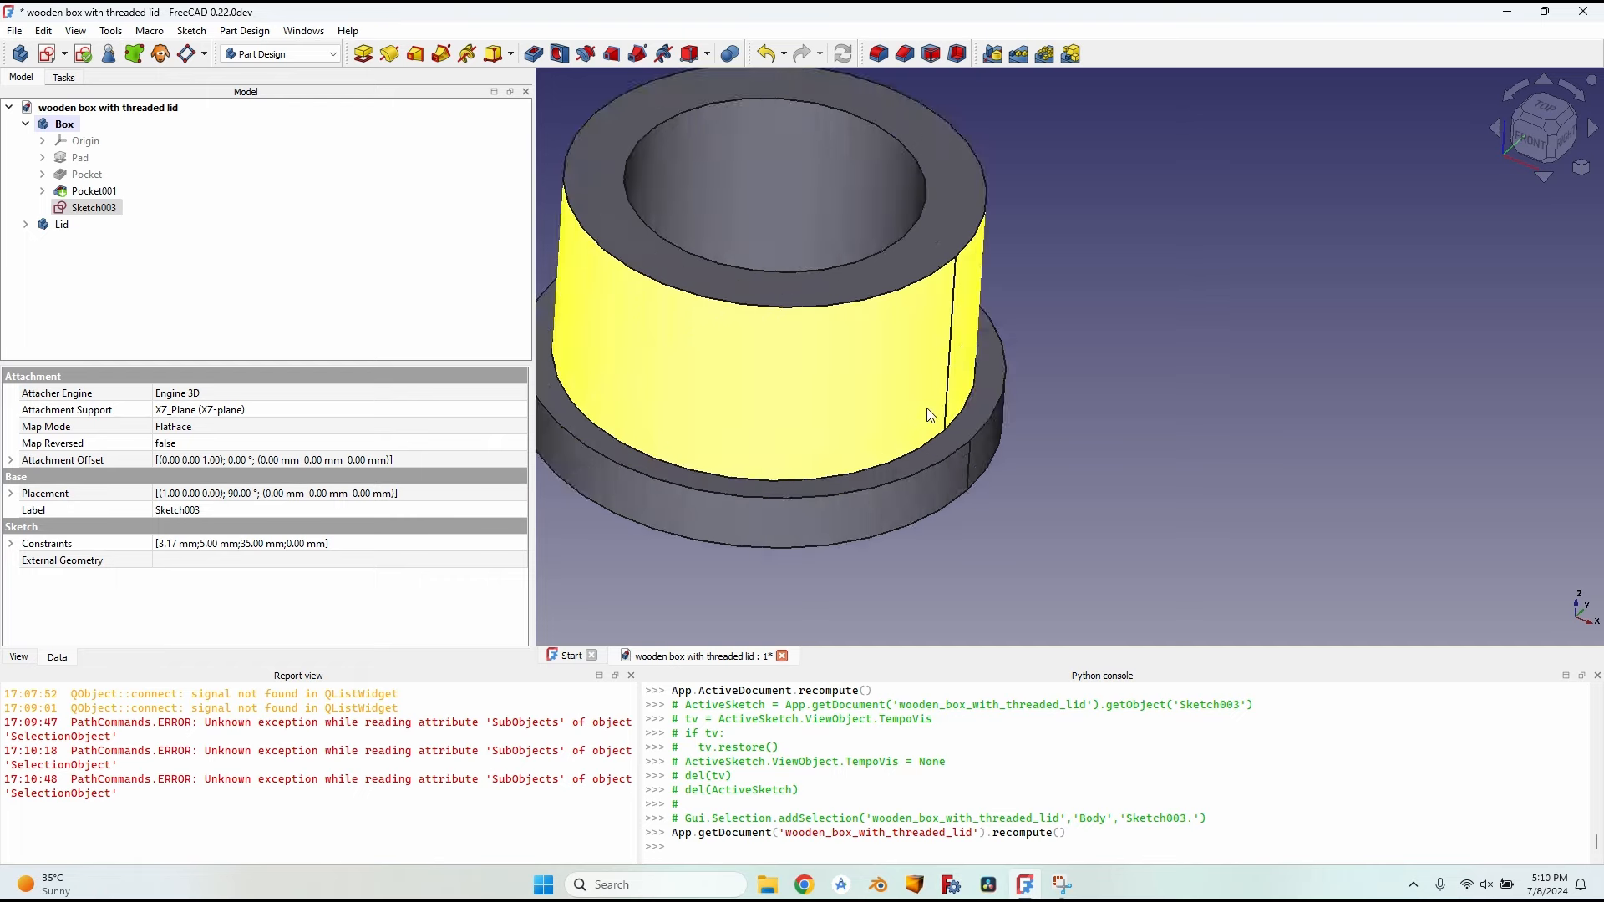
{"action": "mouse_move", "coordinate": [919, 401]}
{"action": "middle_mouse_down"}
{"action": "mouse_move", "coordinate": [881, 394]}
{"action": "mouse_move", "coordinate": [856, 411]}
{"action": "middle_mouse_up"}
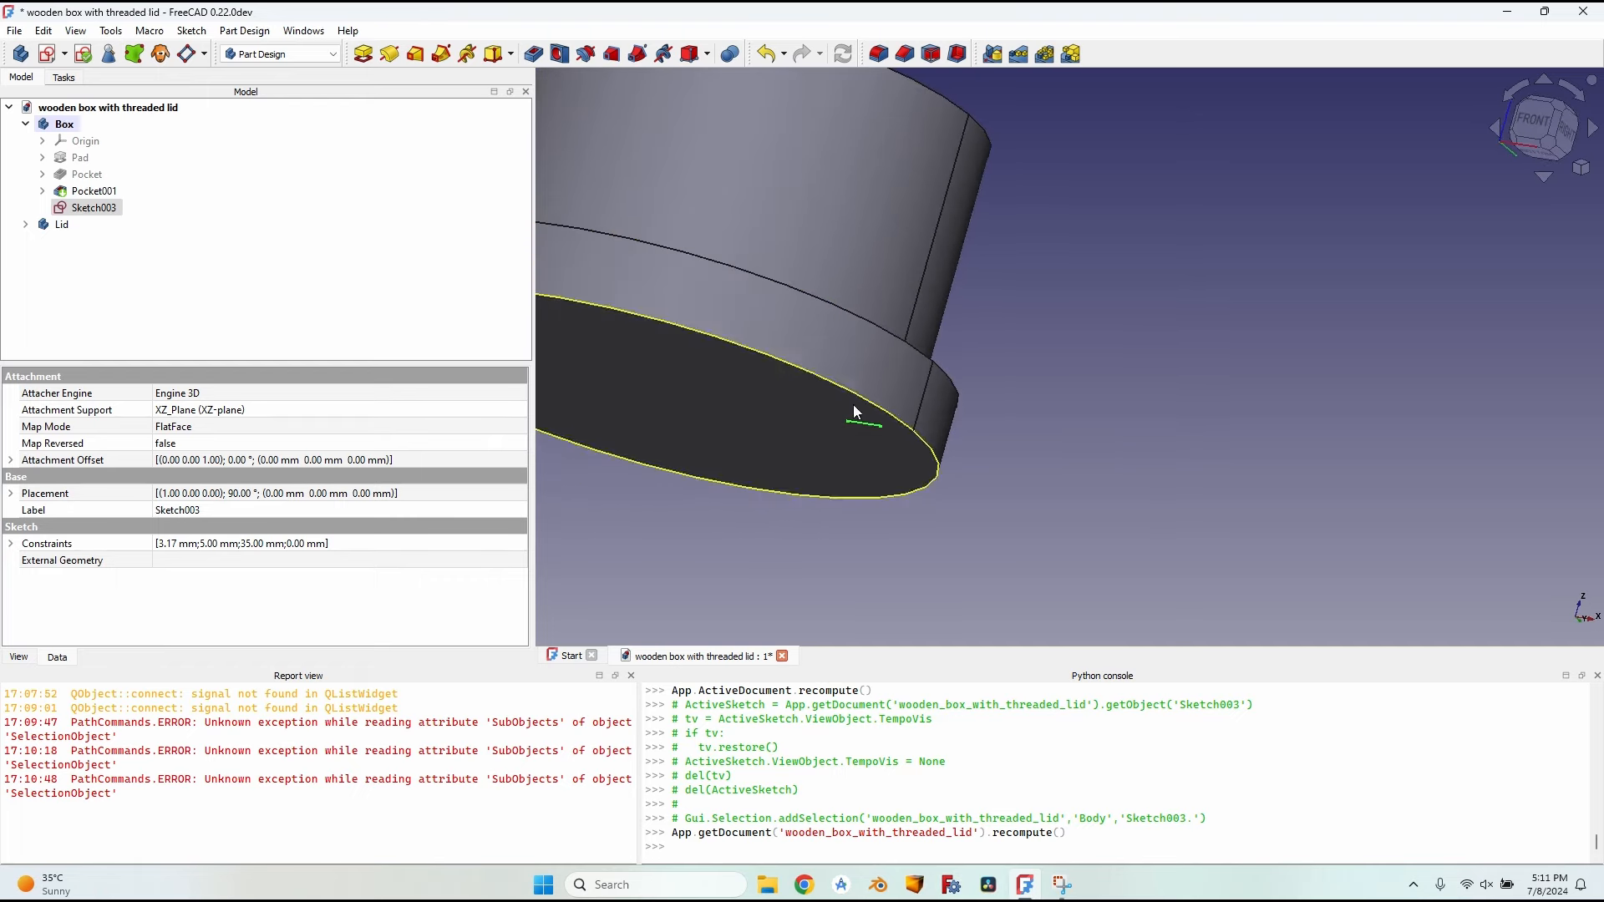
{"action": "left_click", "coordinate": [11, 460]}
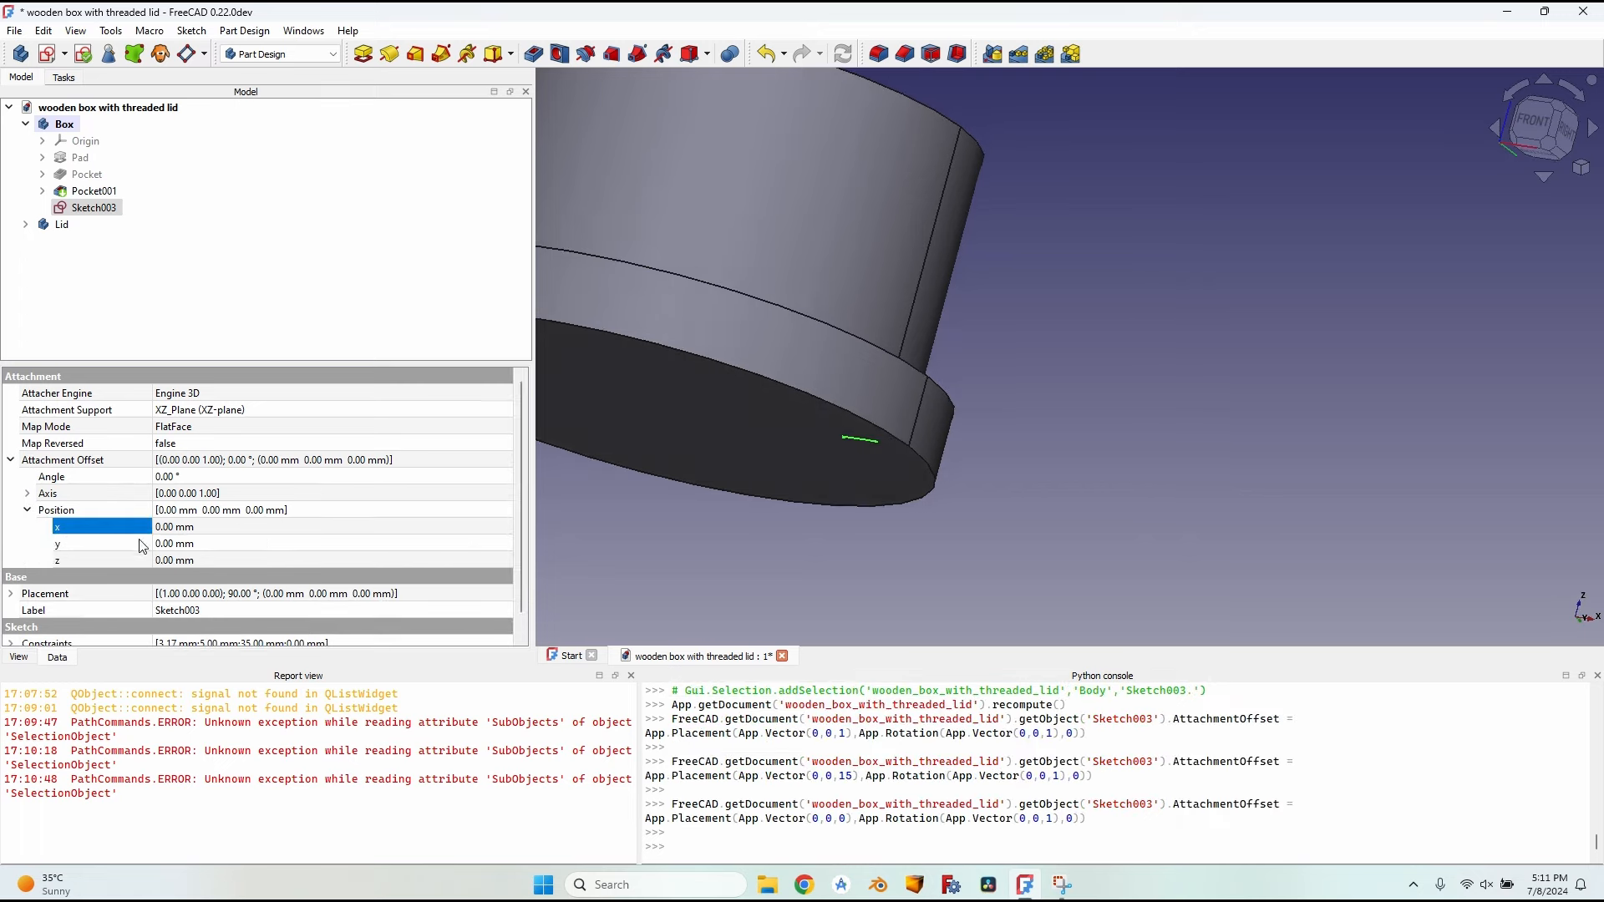
{"action": "left_click", "coordinate": [176, 544]}
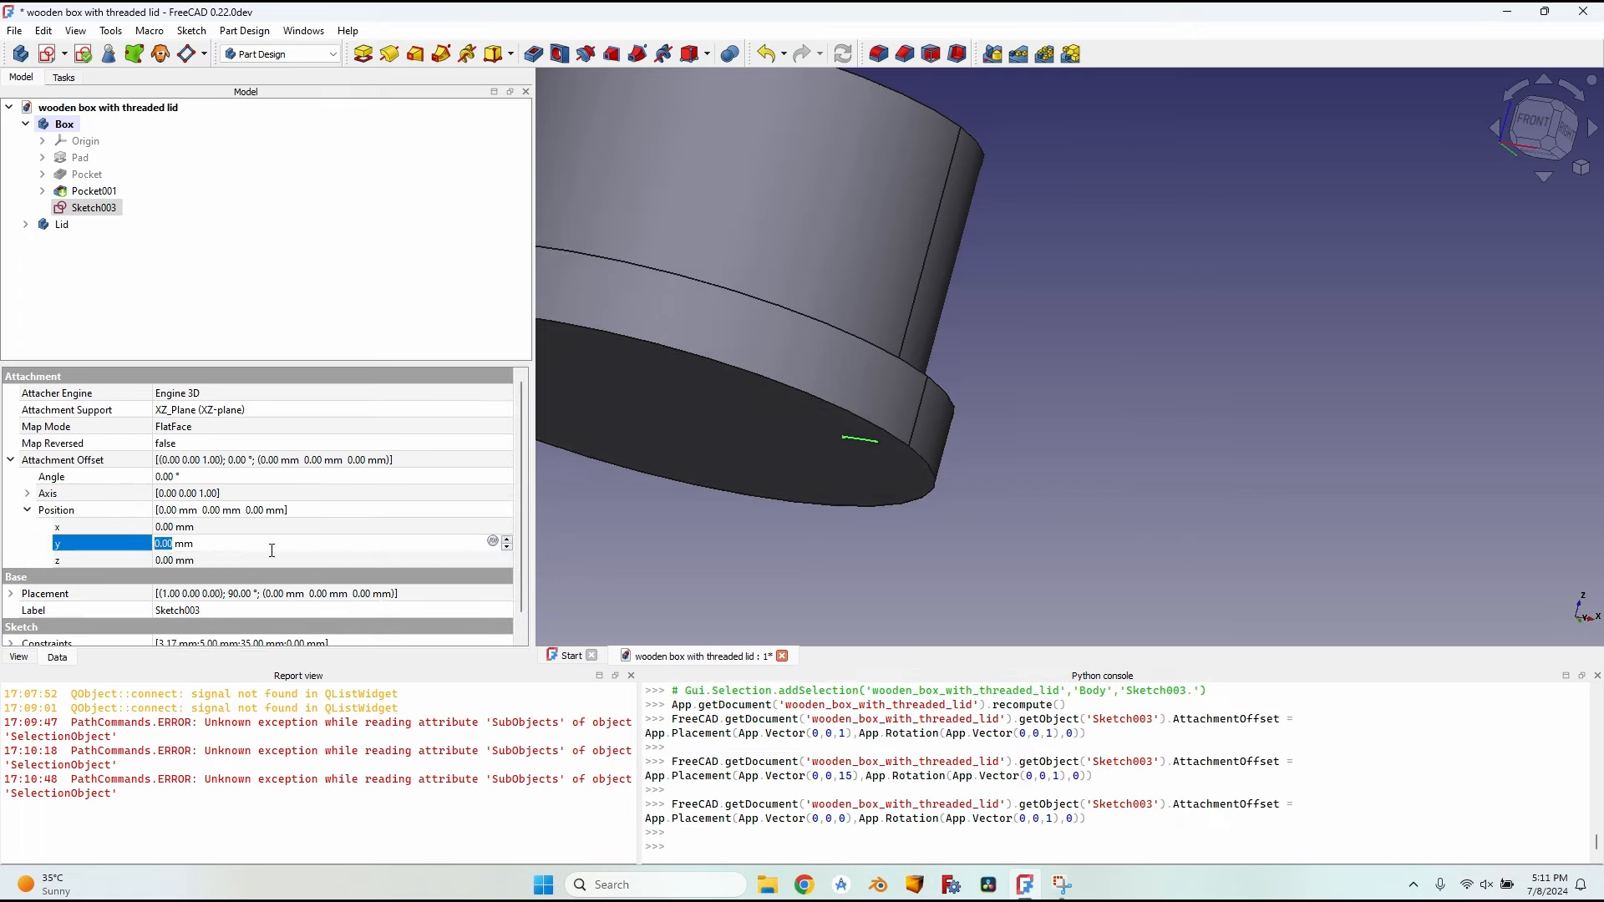
{"action": "type", "text": "15"}
{"action": "key", "text": "Tab"}
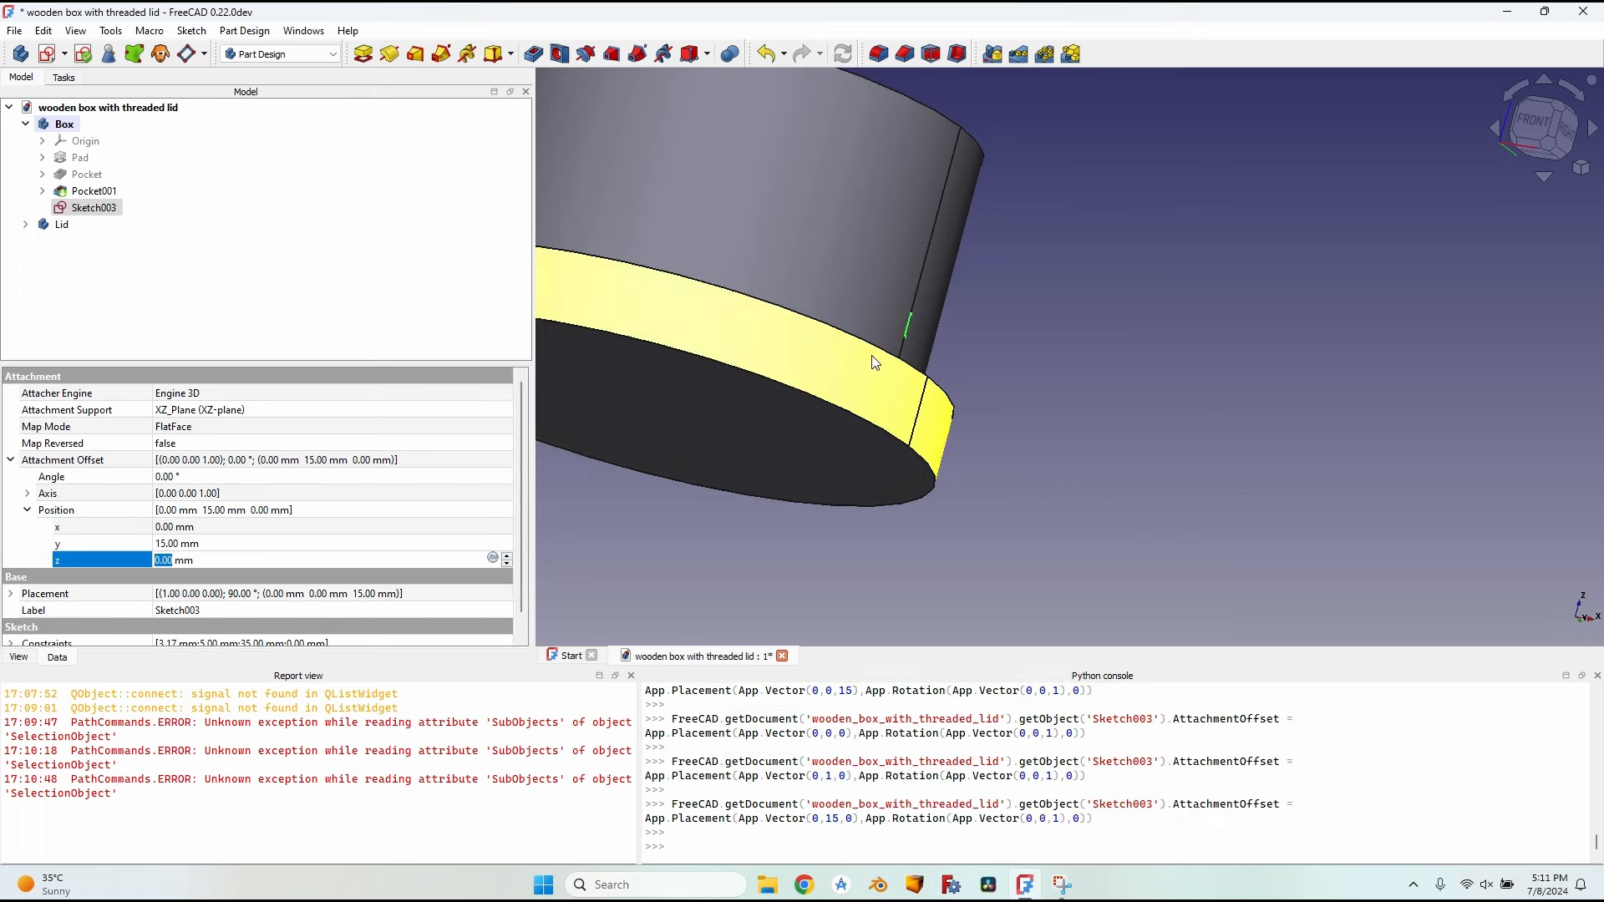
Step: Start a subtractive helix from the rectangular profile sketch about the vertical sketch axis and set its height to 31.54 mm
{"action": "middle_click_drag", "start_coordinate": [1030, 312], "coordinate": [1047, 353]}
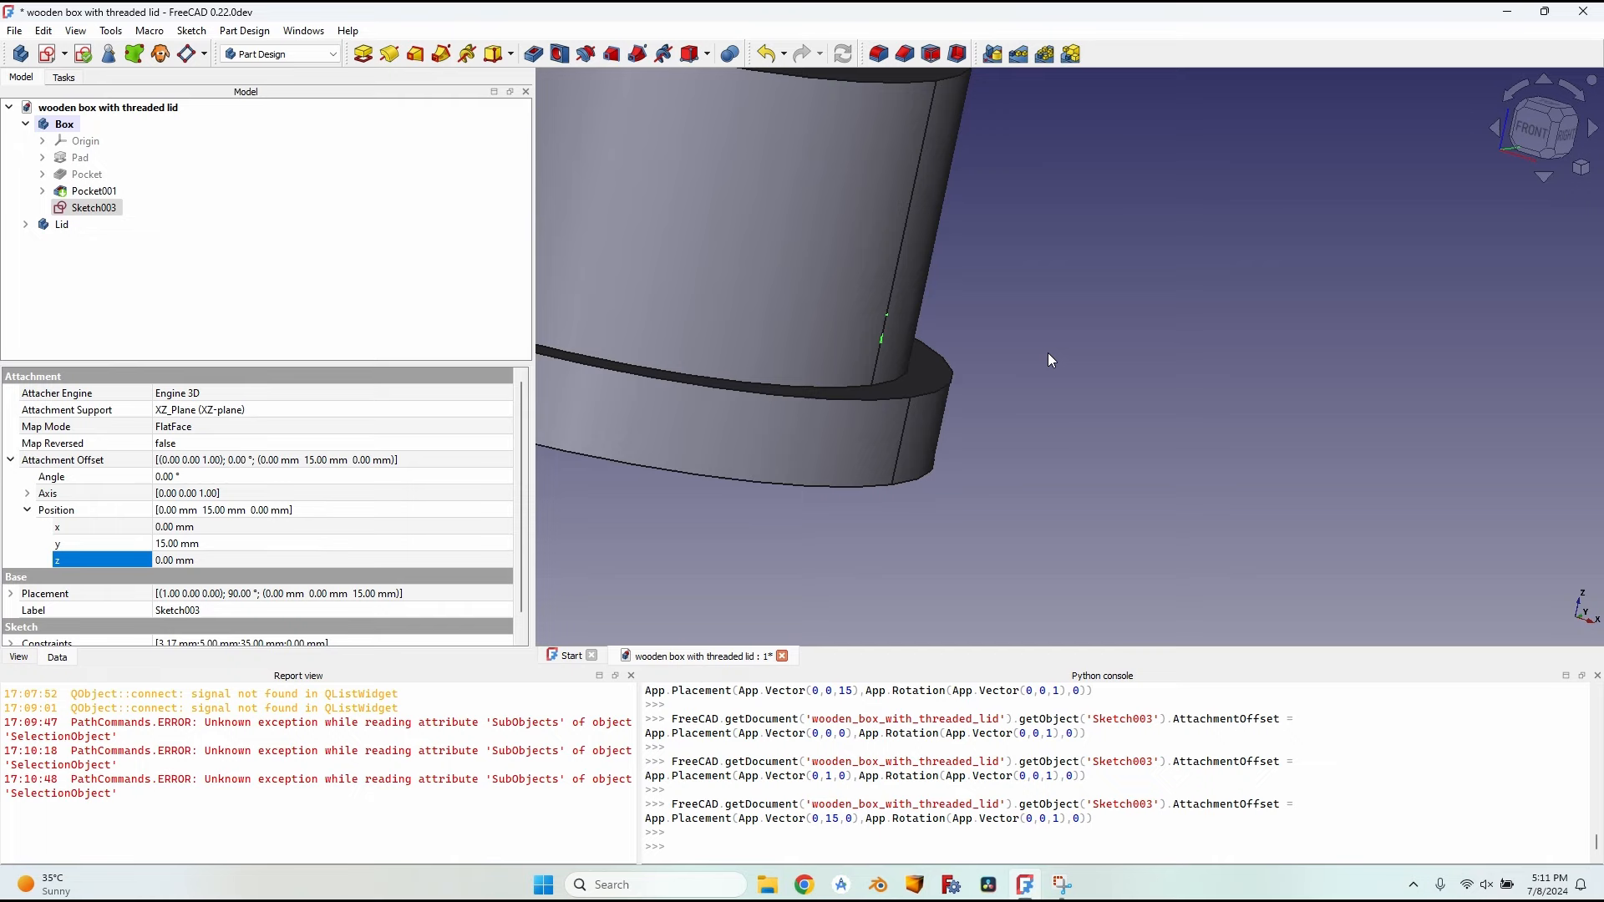
{"action": "scroll", "coordinate": [1048, 352], "scroll_direction": "down", "scroll_amount": 5}
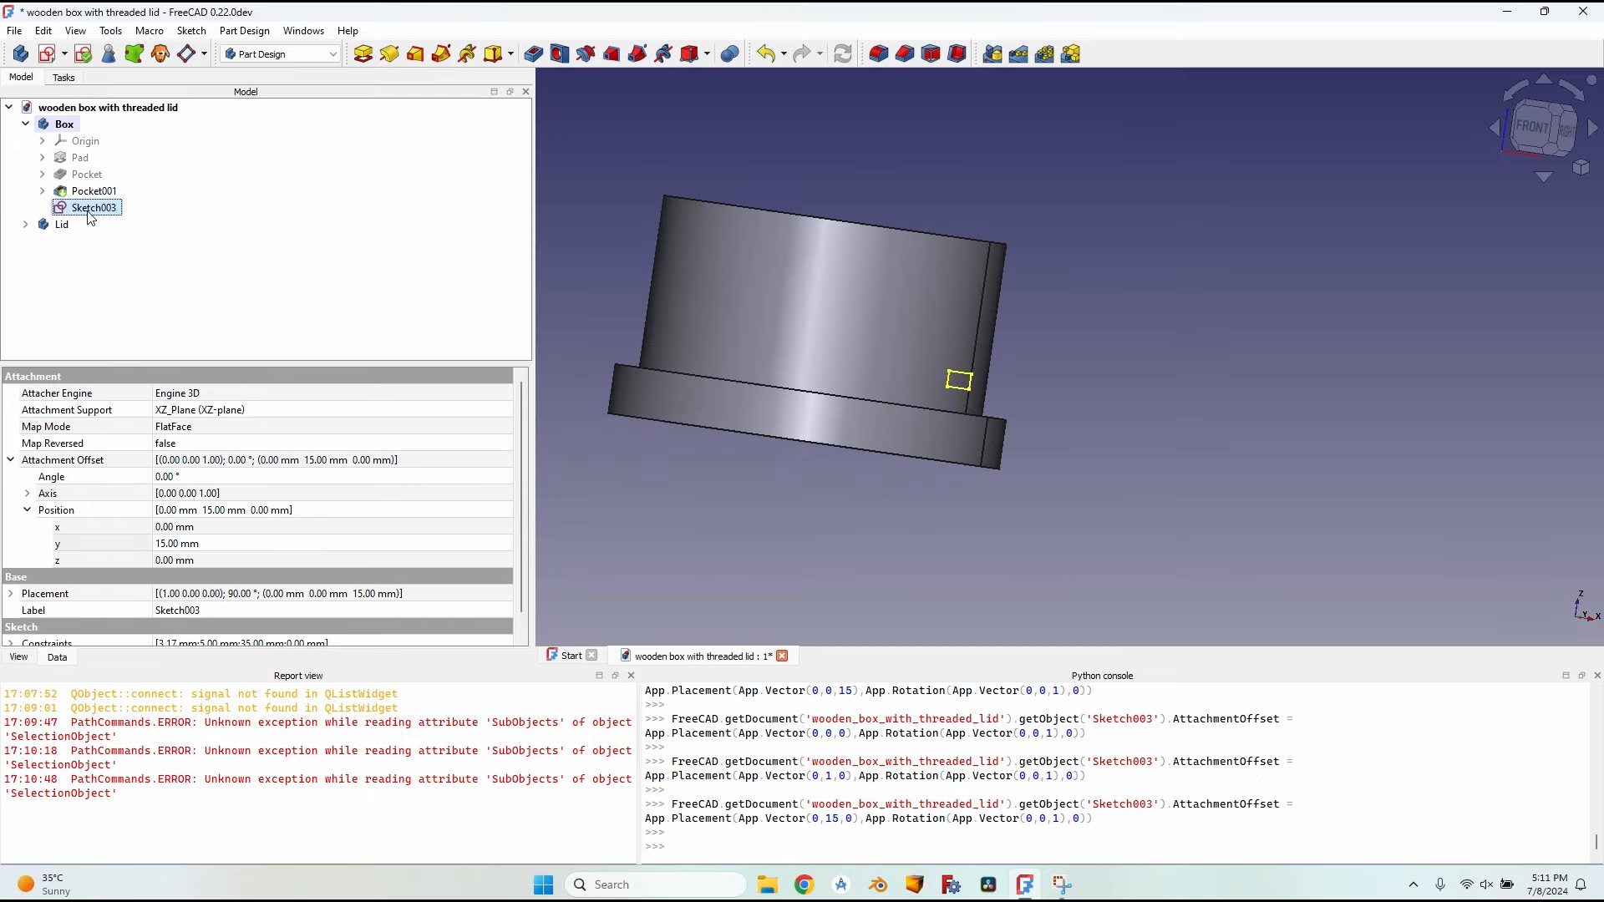
{"action": "left_click", "coordinate": [664, 55]}
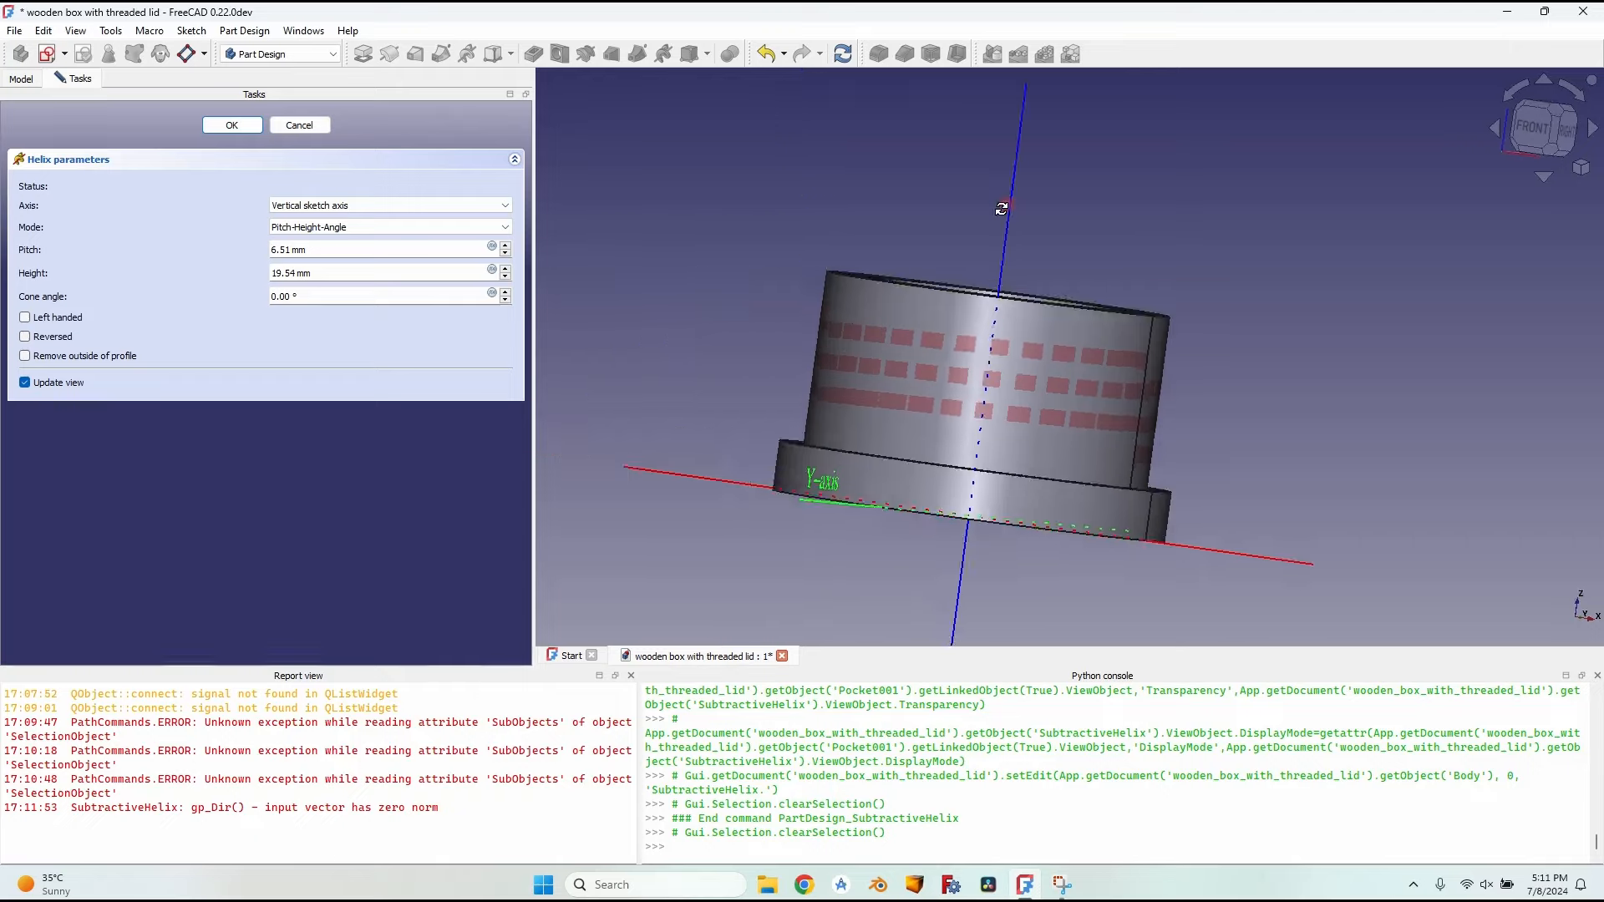
{"action": "middle_click_drag", "start_coordinate": [1000, 209], "coordinate": [894, 184]}
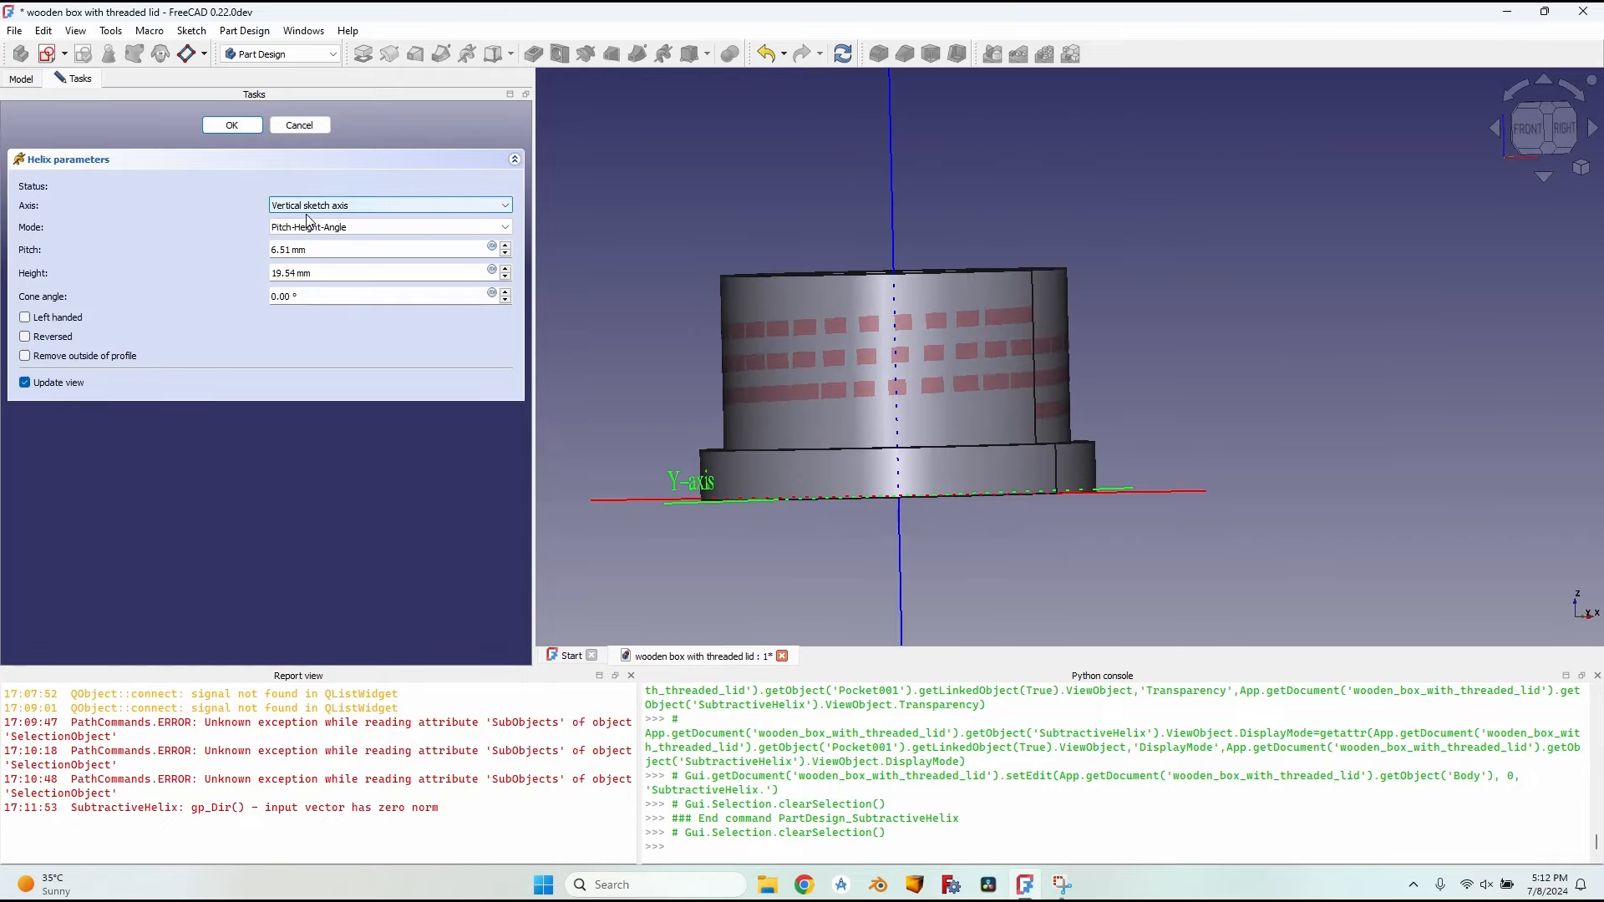
{"action": "middle_click_drag", "start_coordinate": [990, 192], "coordinate": [891, 300]}
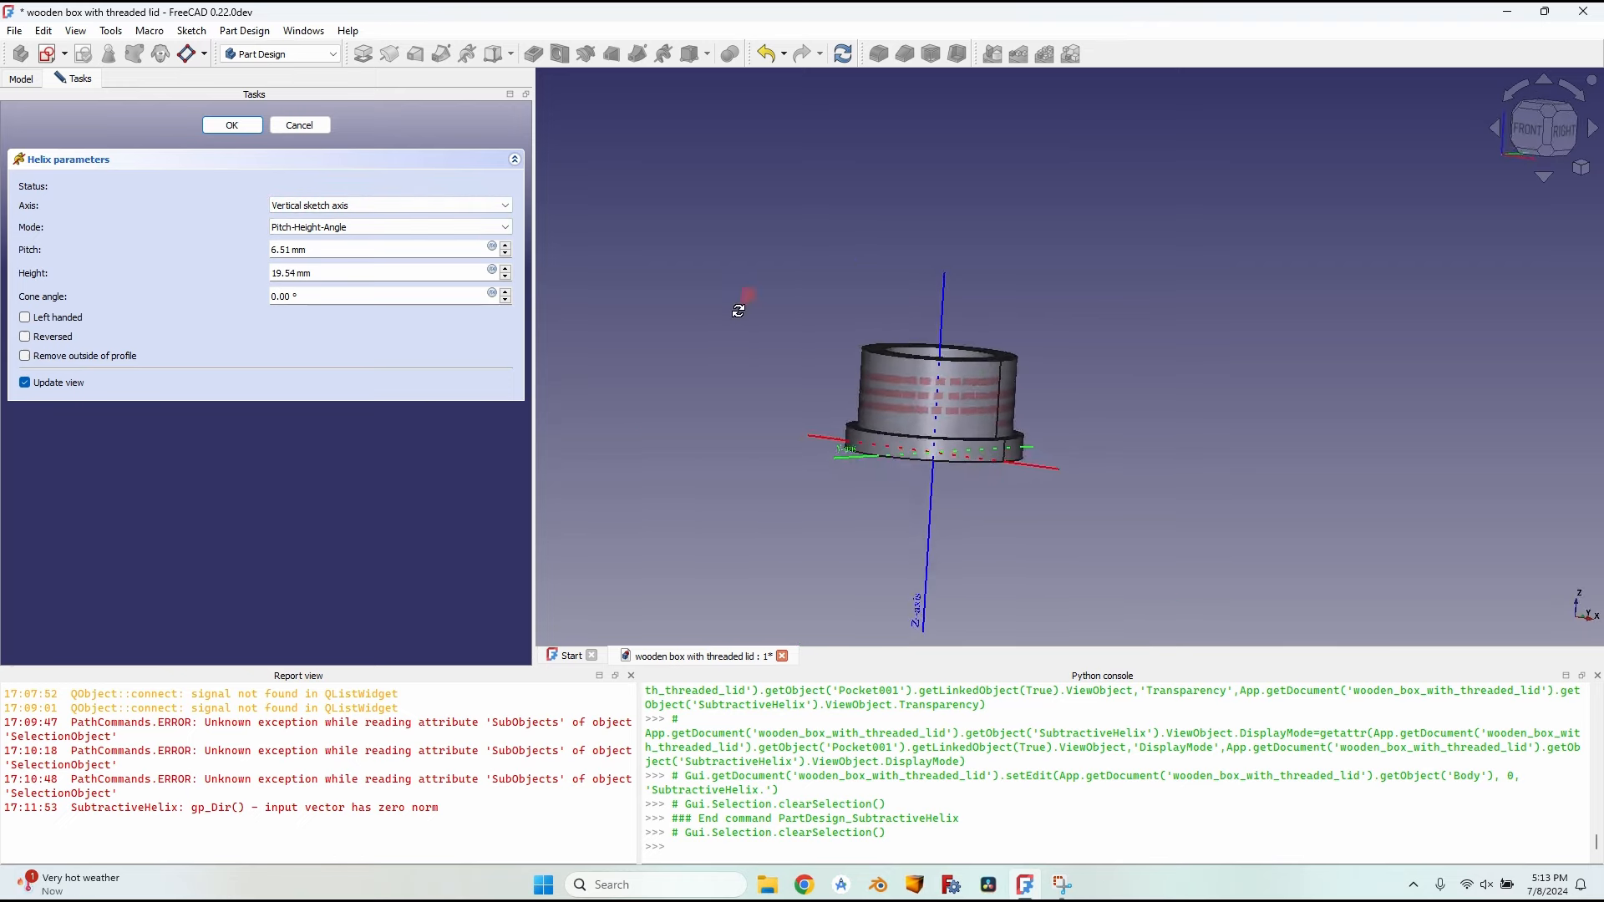
{"action": "middle_click_drag", "start_coordinate": [741, 308], "coordinate": [773, 314]}
{"action": "scroll", "coordinate": [781, 318], "scroll_direction": "up", "scroll_amount": 2}
{"action": "scroll", "coordinate": [913, 370], "scroll_direction": "up", "scroll_amount": 2}
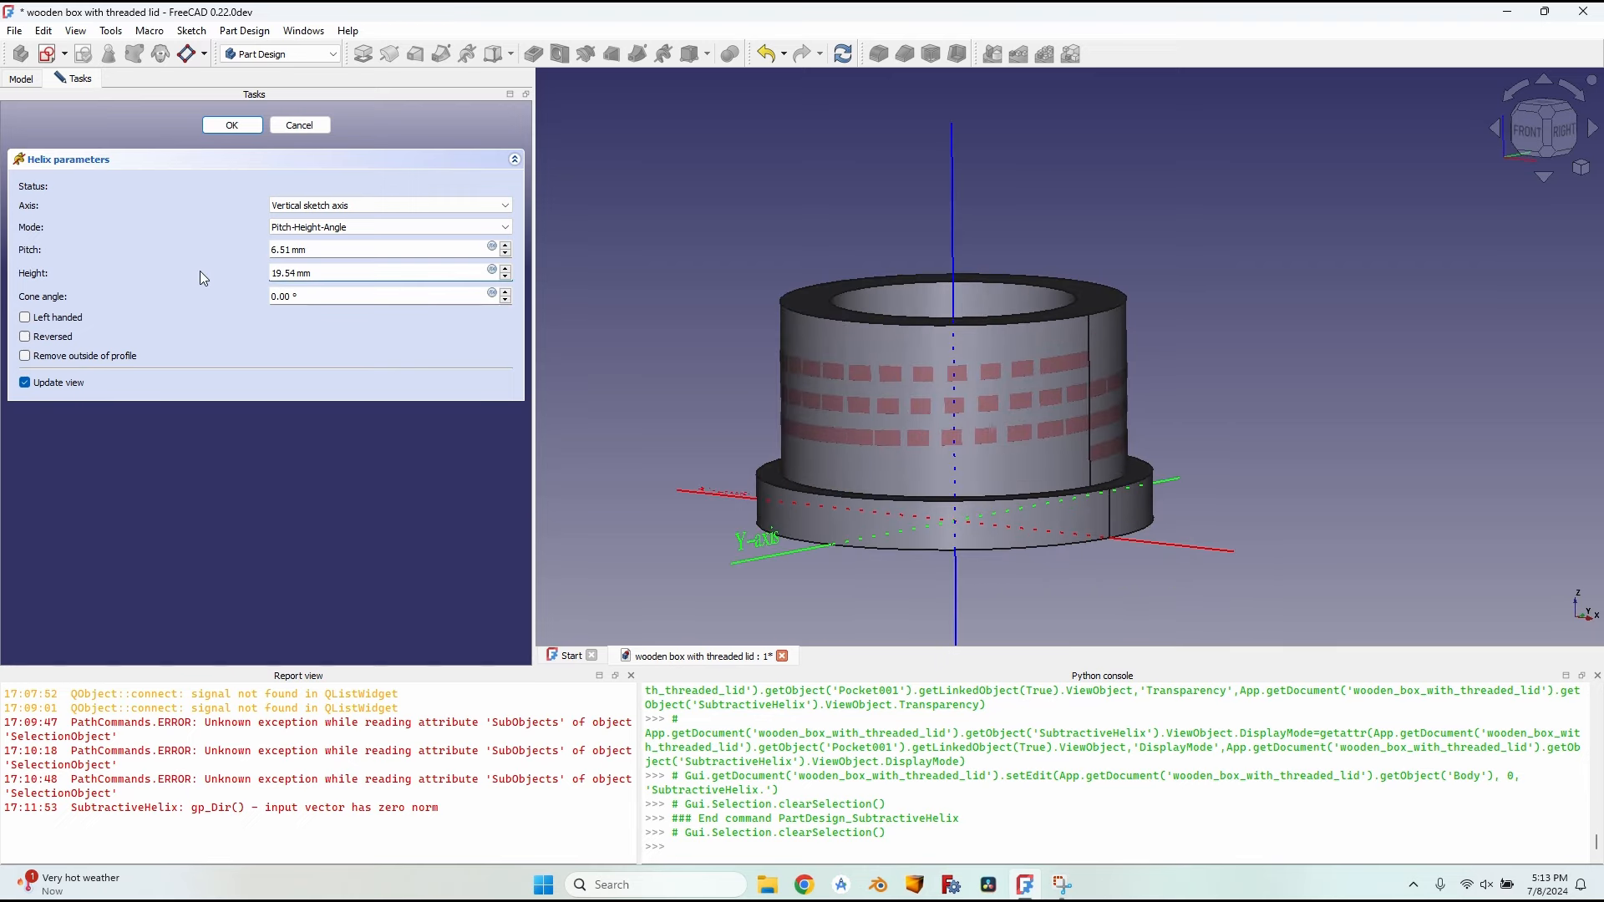
{"action": "left_click", "coordinate": [288, 273]}
{"action": "scroll", "coordinate": [285, 273], "scroll_direction": "up", "scroll_amount": 14}
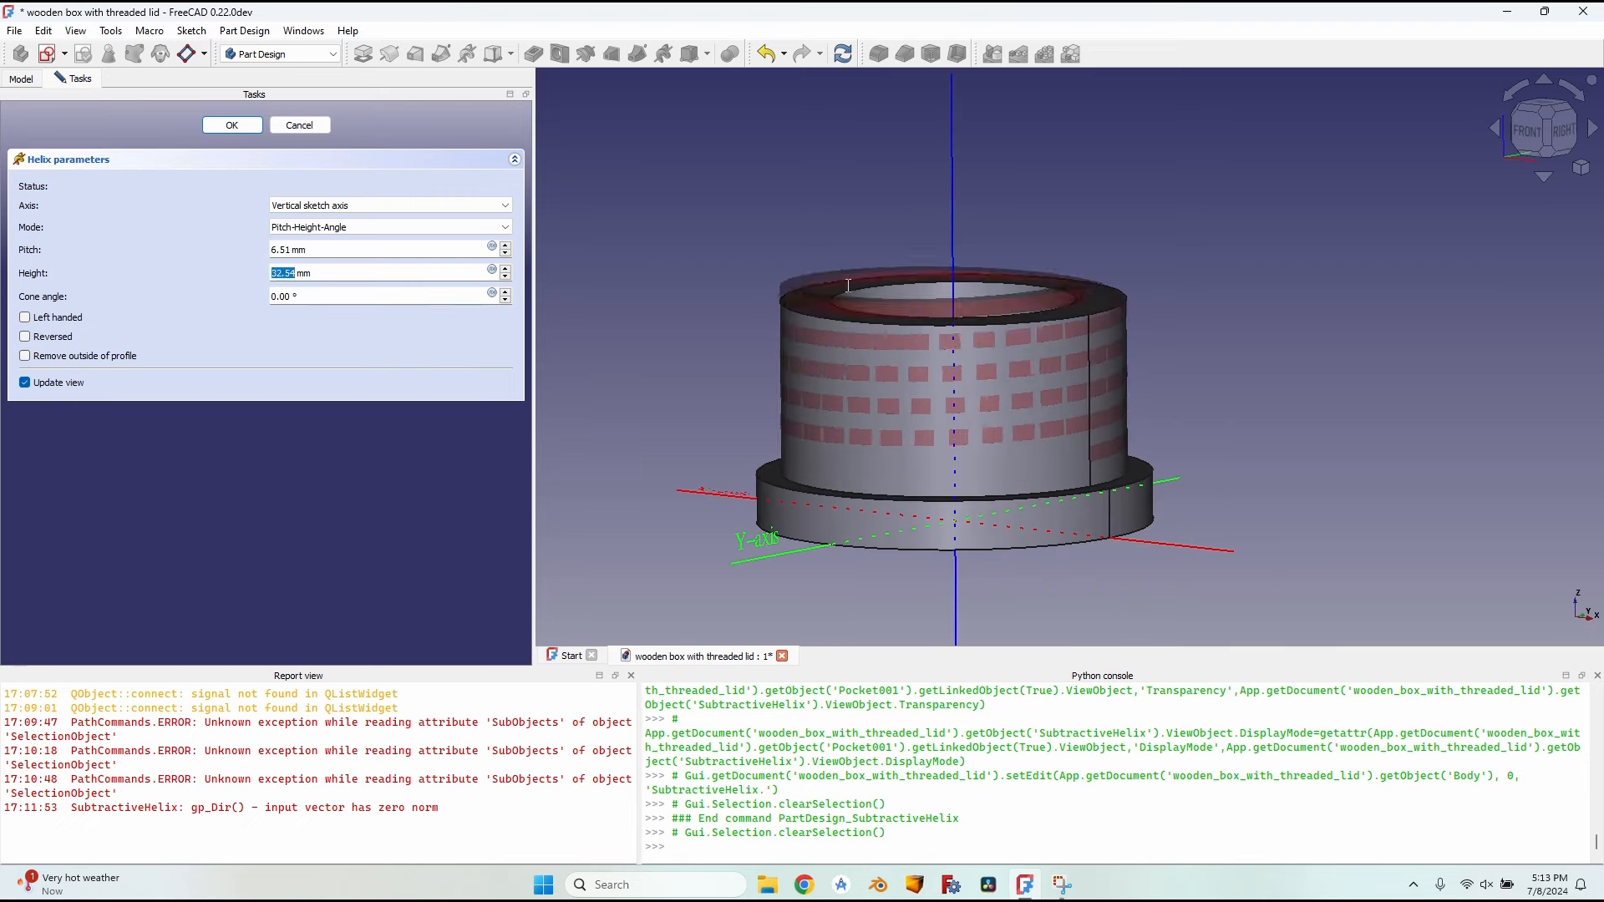
{"action": "middle_click_drag", "start_coordinate": [1092, 312], "coordinate": [1040, 280]}
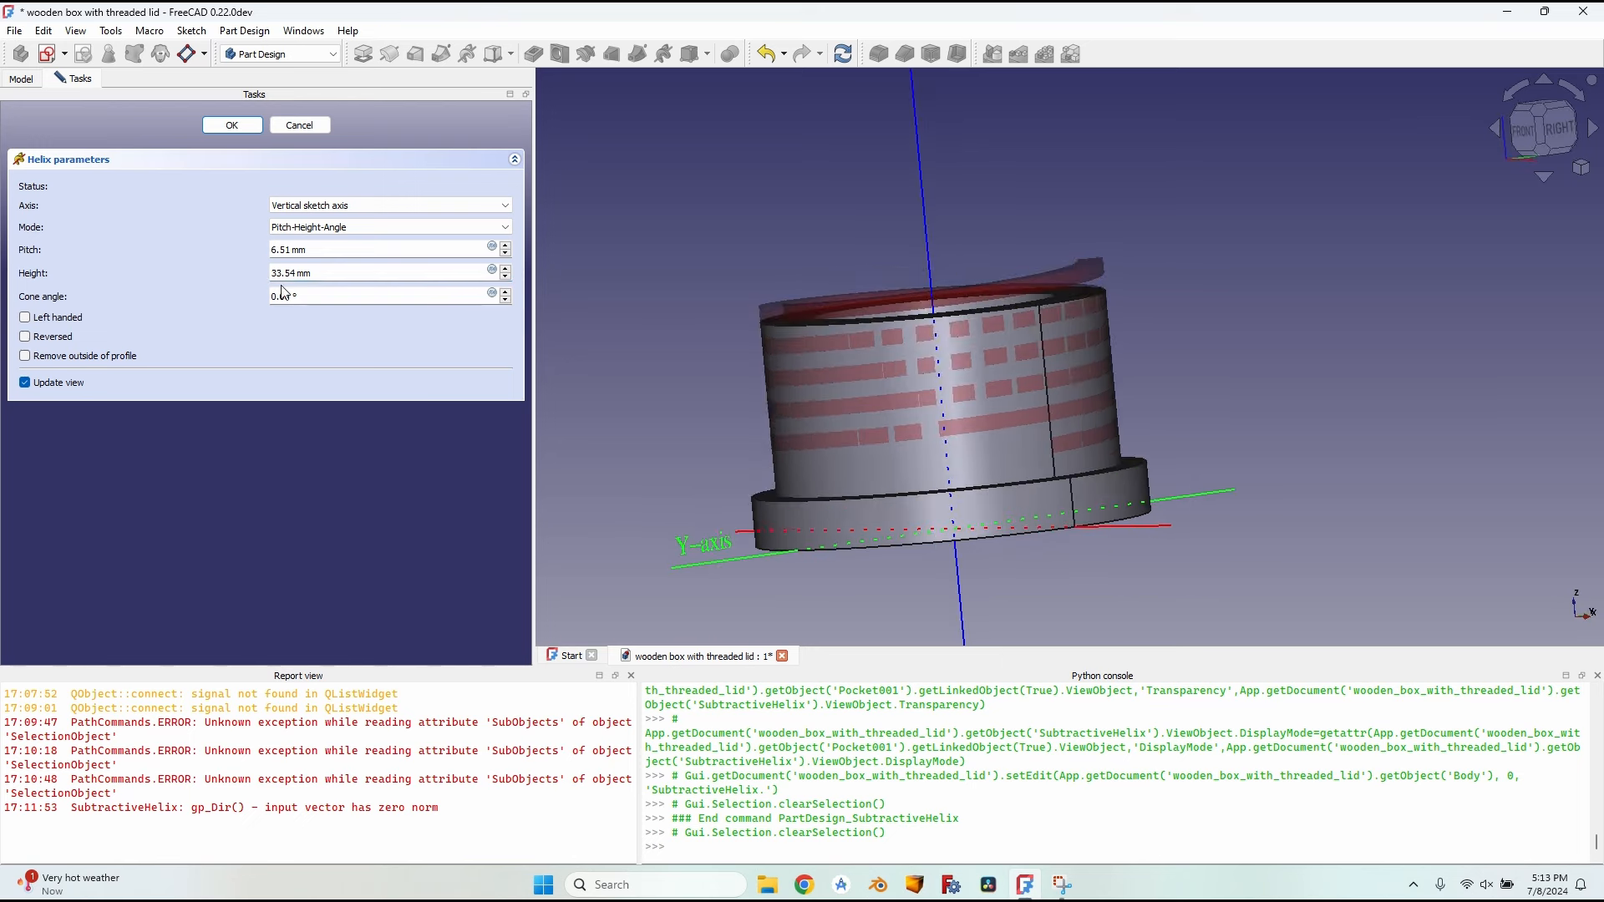
{"action": "scroll", "coordinate": [304, 272], "scroll_direction": "down", "scroll_amount": 2}
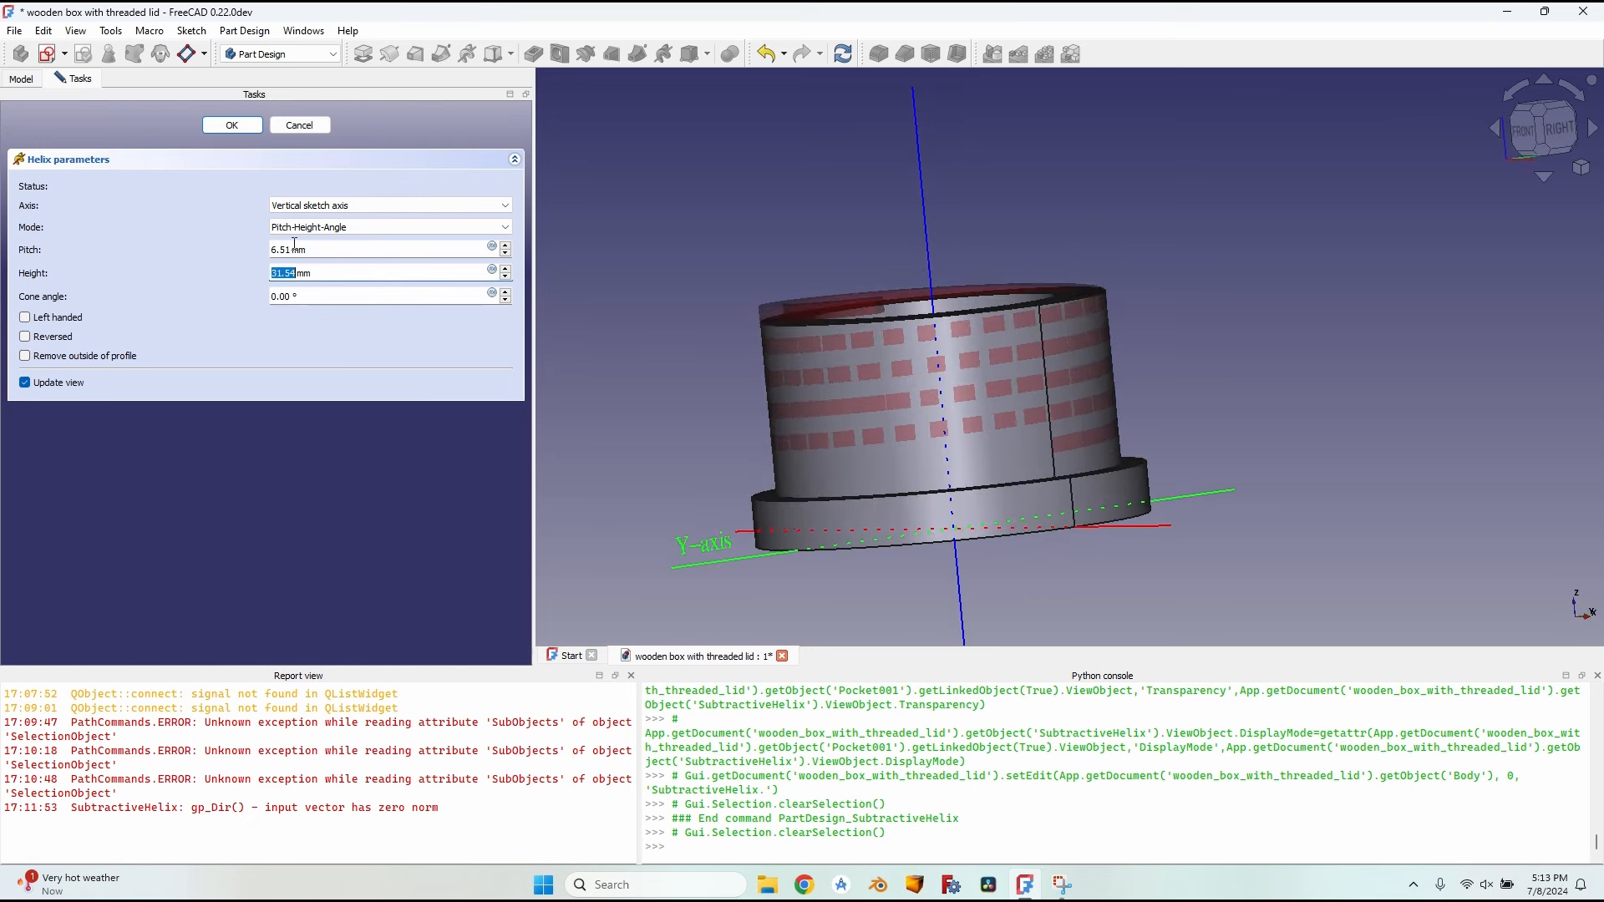
Step: Set the helix pitch to 6.35 mm and apply the cut
{"action": "left_click_drag", "start_coordinate": [289, 250], "coordinate": [262, 255]}
{"action": "double_click", "coordinate": [295, 247]}
{"action": "type", "text": "6."}
{"action": "left_click", "coordinate": [252, 122]}
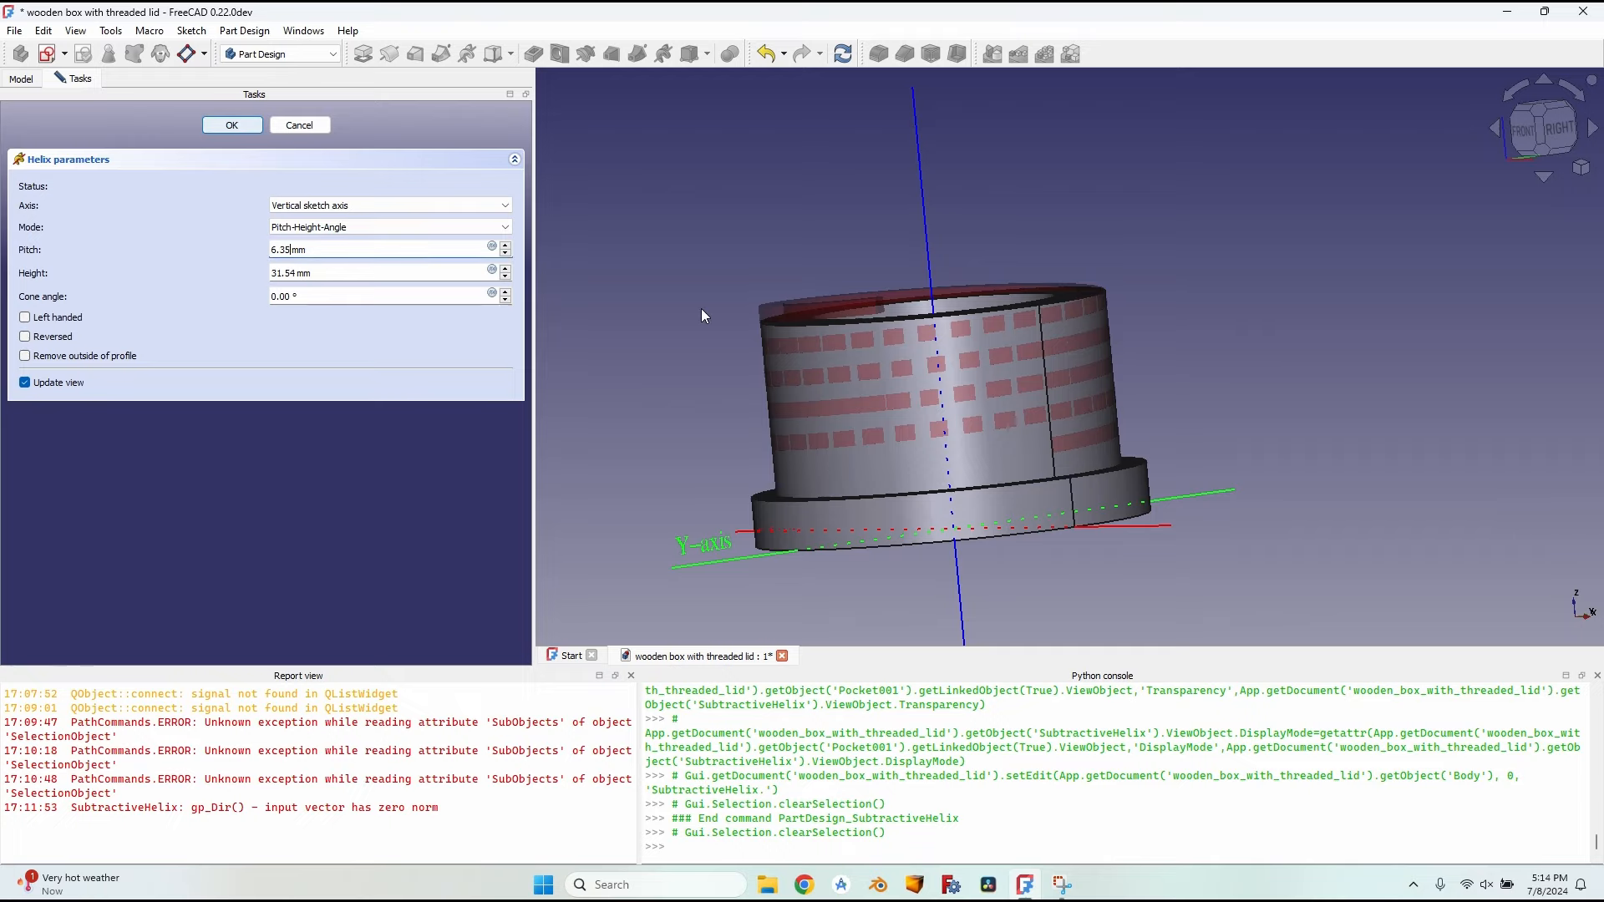
{"action": "middle_click_drag", "start_coordinate": [1114, 252], "coordinate": [1190, 334]}
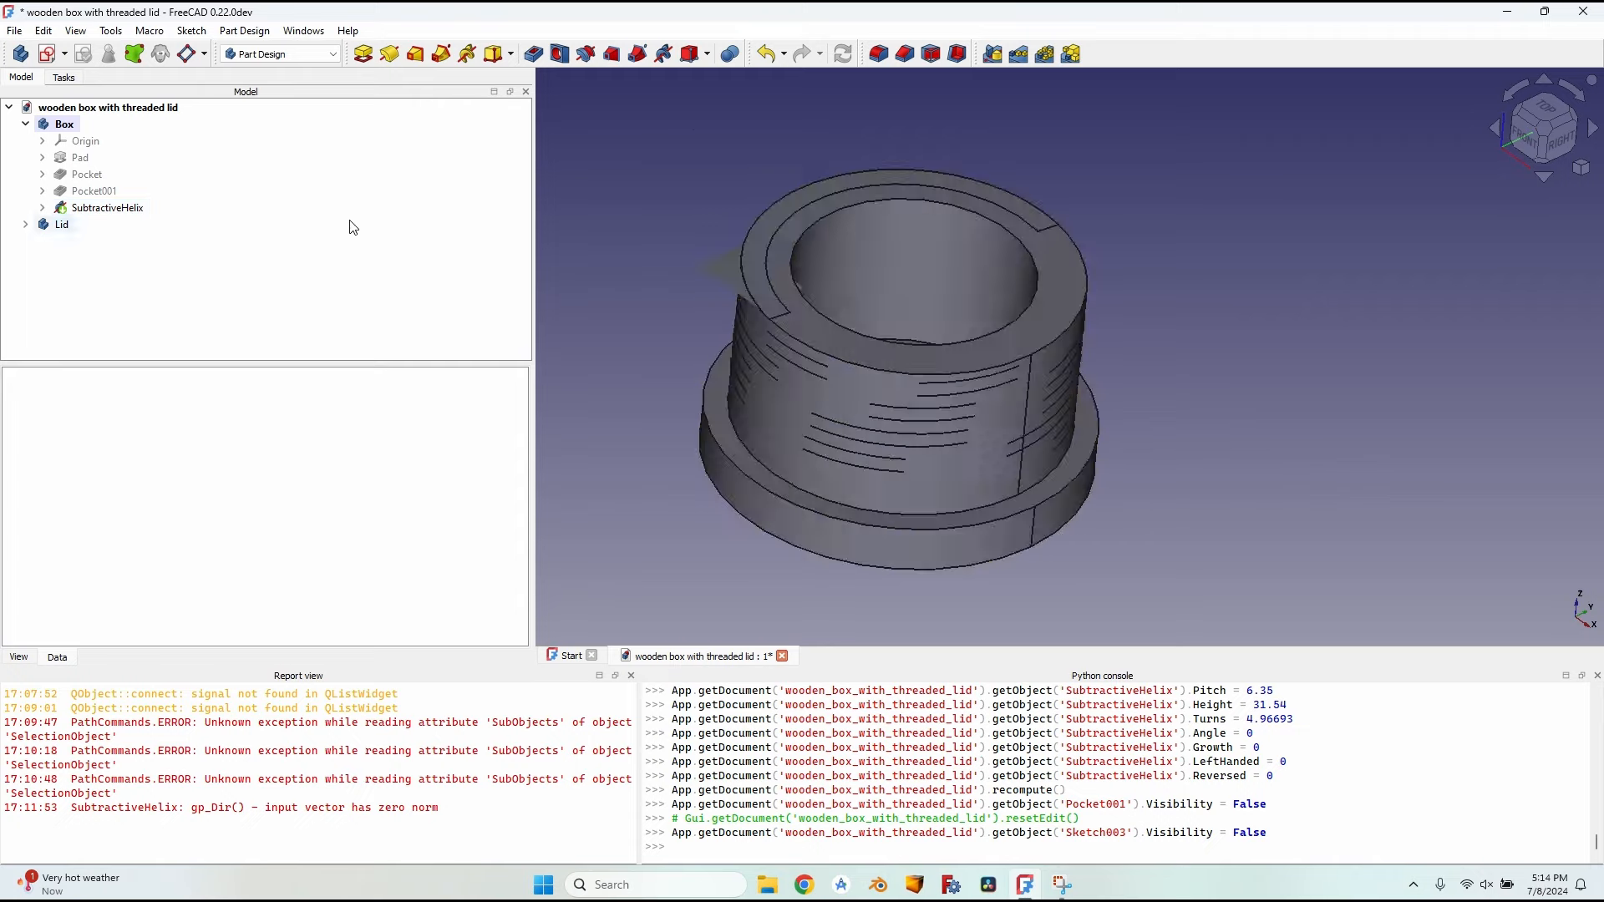
Step: Set the horizontal distance from the origin to 35.01 mm in the helix's profile sketch and close the sketch
{"action": "mouse_move", "coordinate": [846, 290]}
{"action": "middle_mouse_down"}
{"action": "mouse_move", "coordinate": [821, 213]}
{"action": "mouse_move", "coordinate": [806, 259]}
{"action": "middle_mouse_up"}
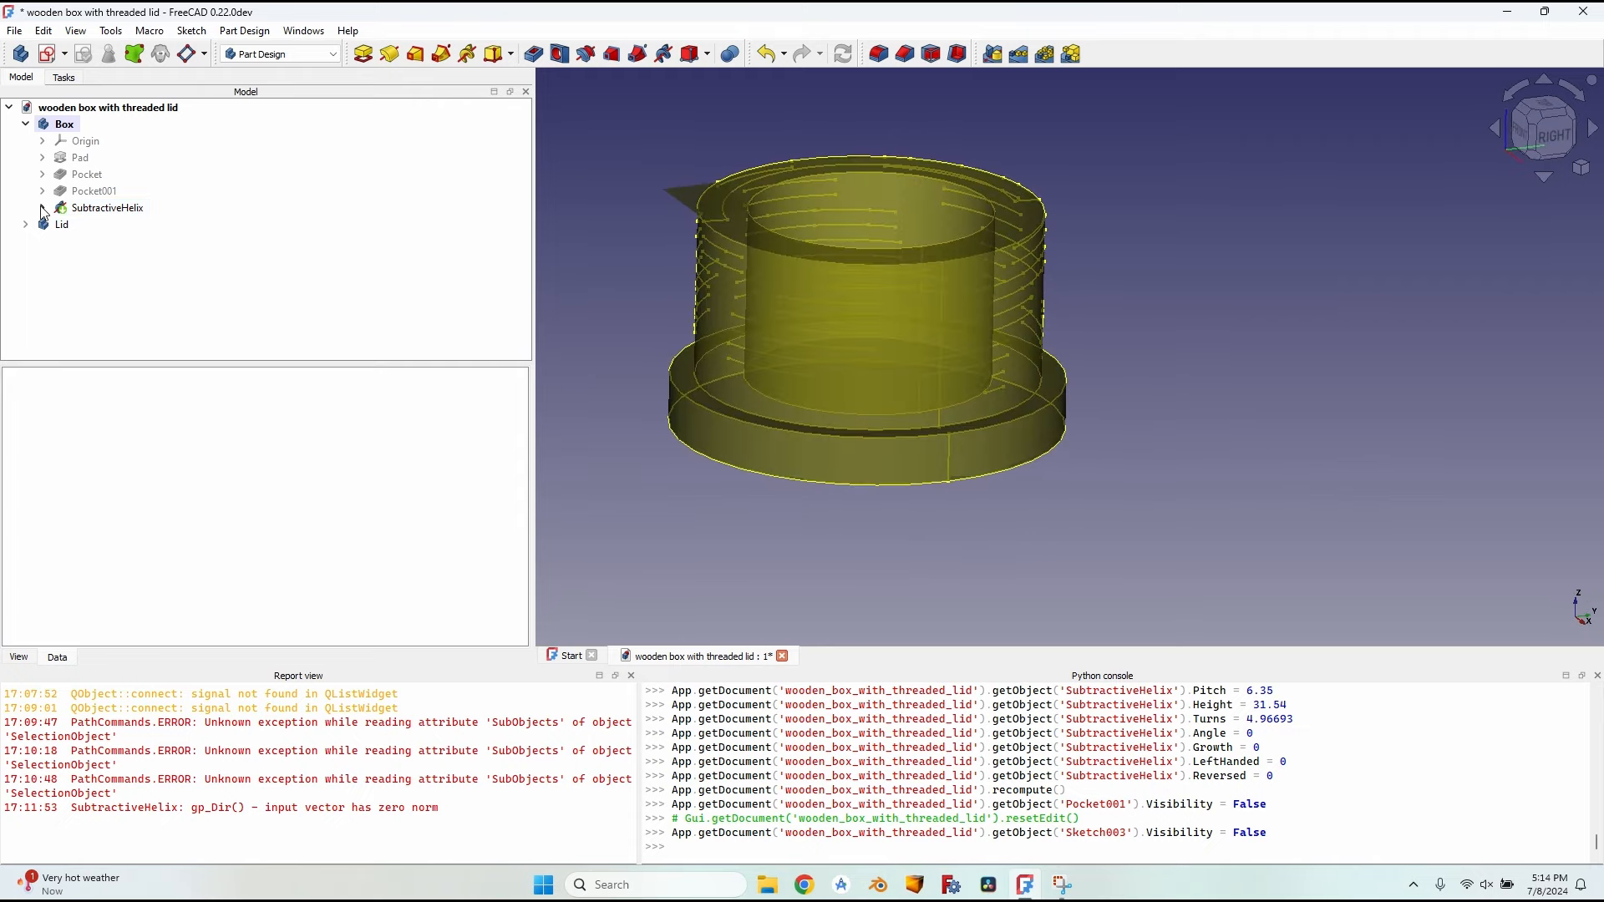
{"action": "left_click", "coordinate": [42, 209]}
{"action": "double_click", "coordinate": [111, 224]}
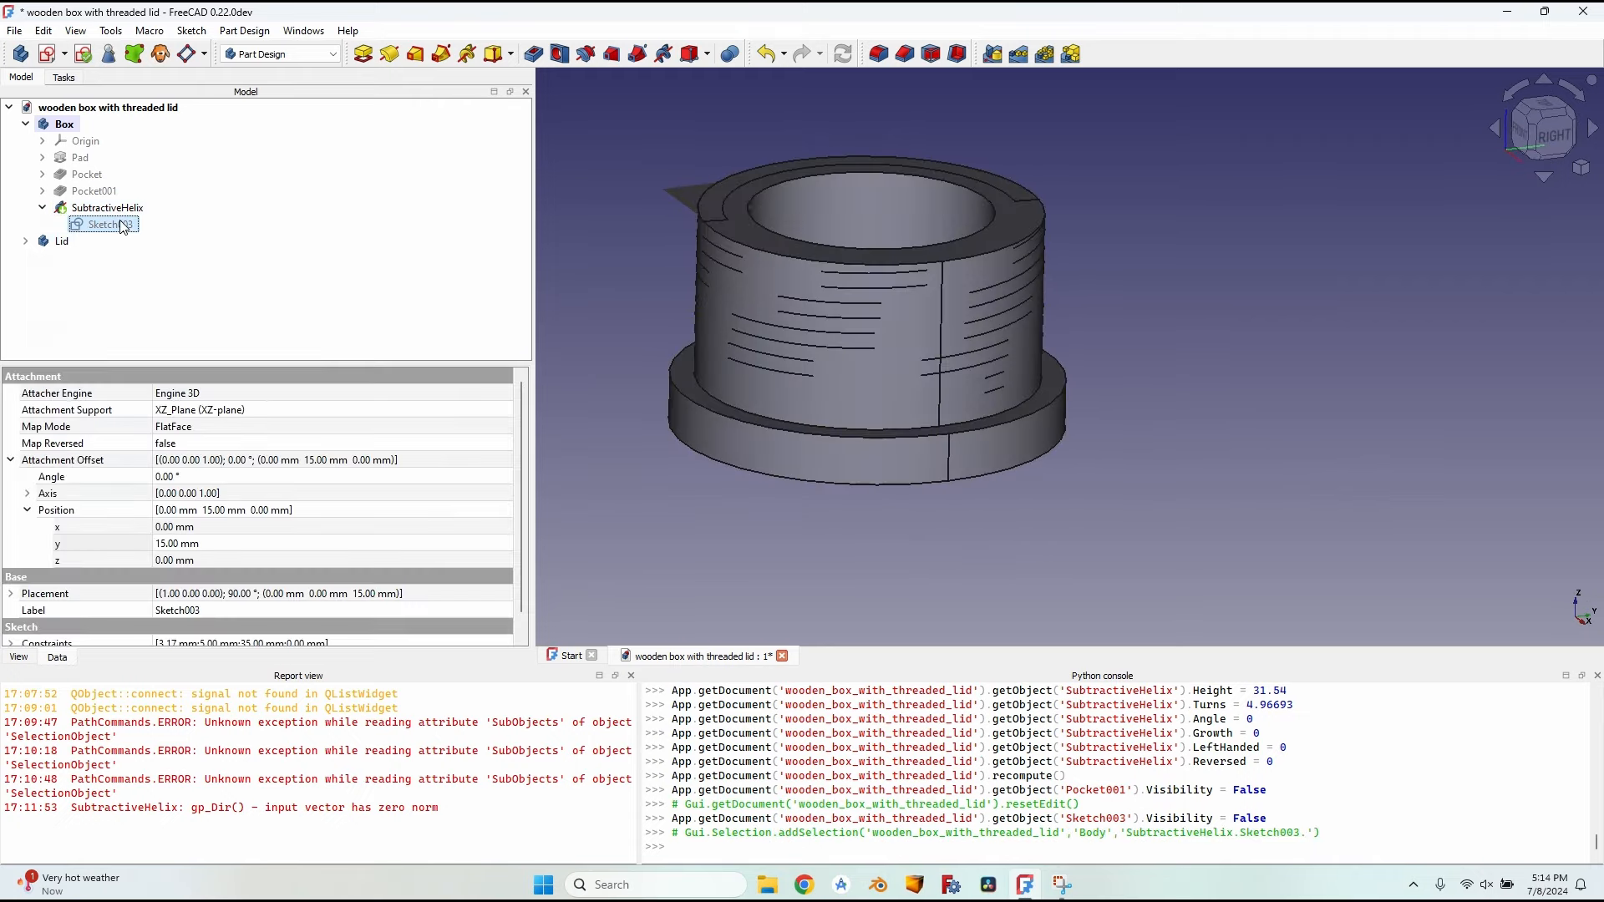
{"action": "scroll", "coordinate": [1211, 284], "scroll_direction": "up", "scroll_amount": 5}
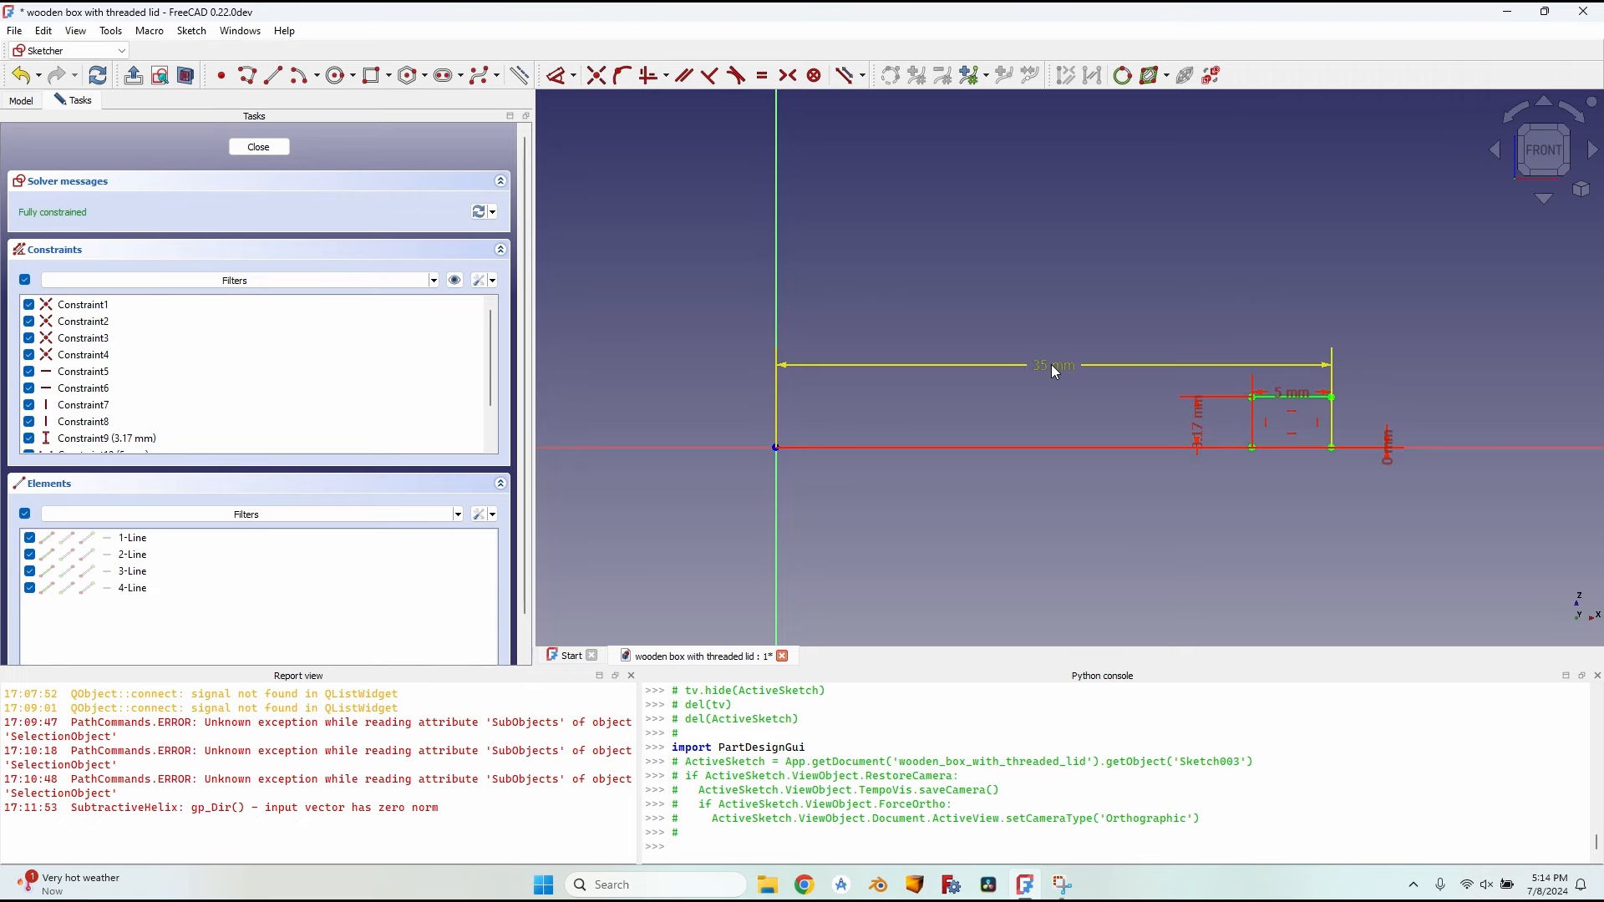
{"action": "double_click", "coordinate": [1051, 365]}
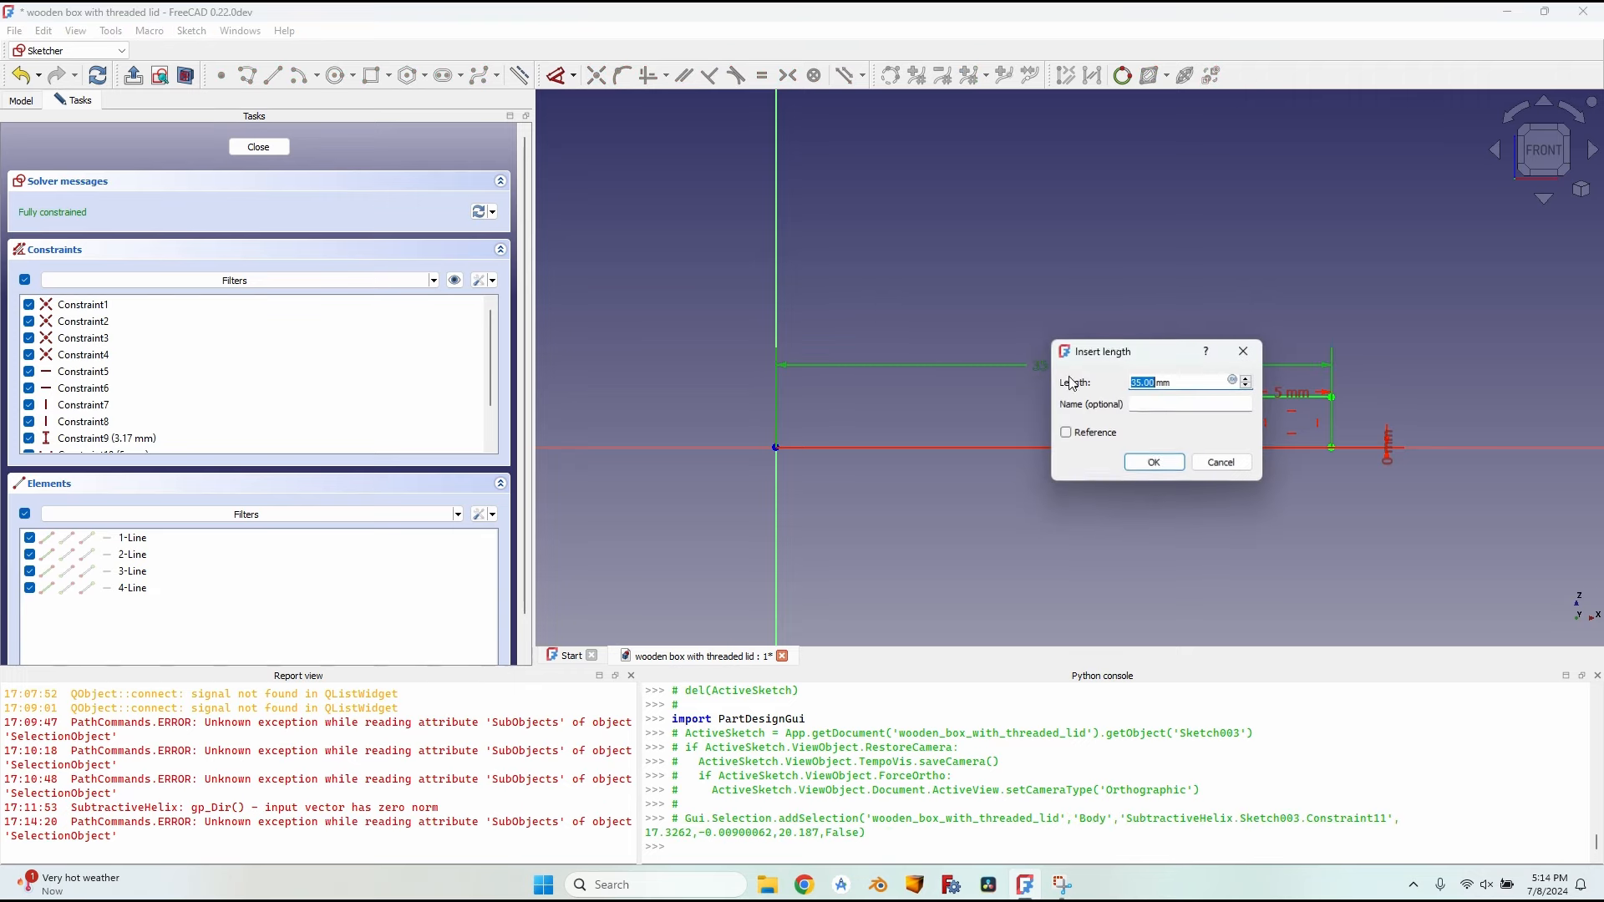
{"action": "left_click", "coordinate": [1154, 382]}
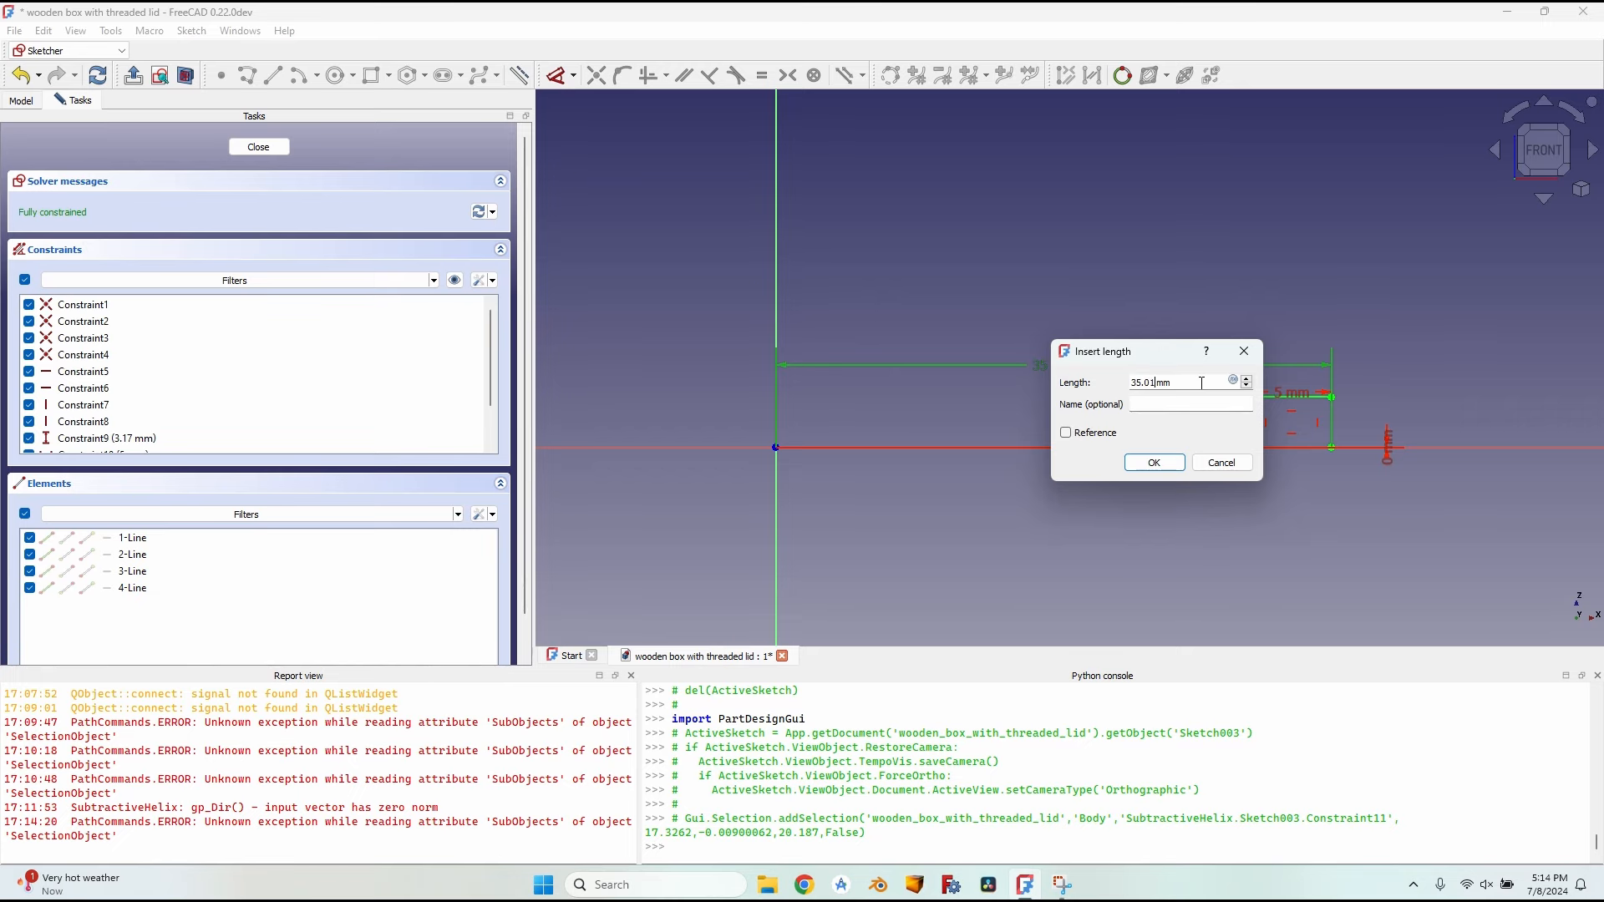
{"action": "left_click", "coordinate": [1154, 462]}
{"action": "left_click", "coordinate": [260, 148]}
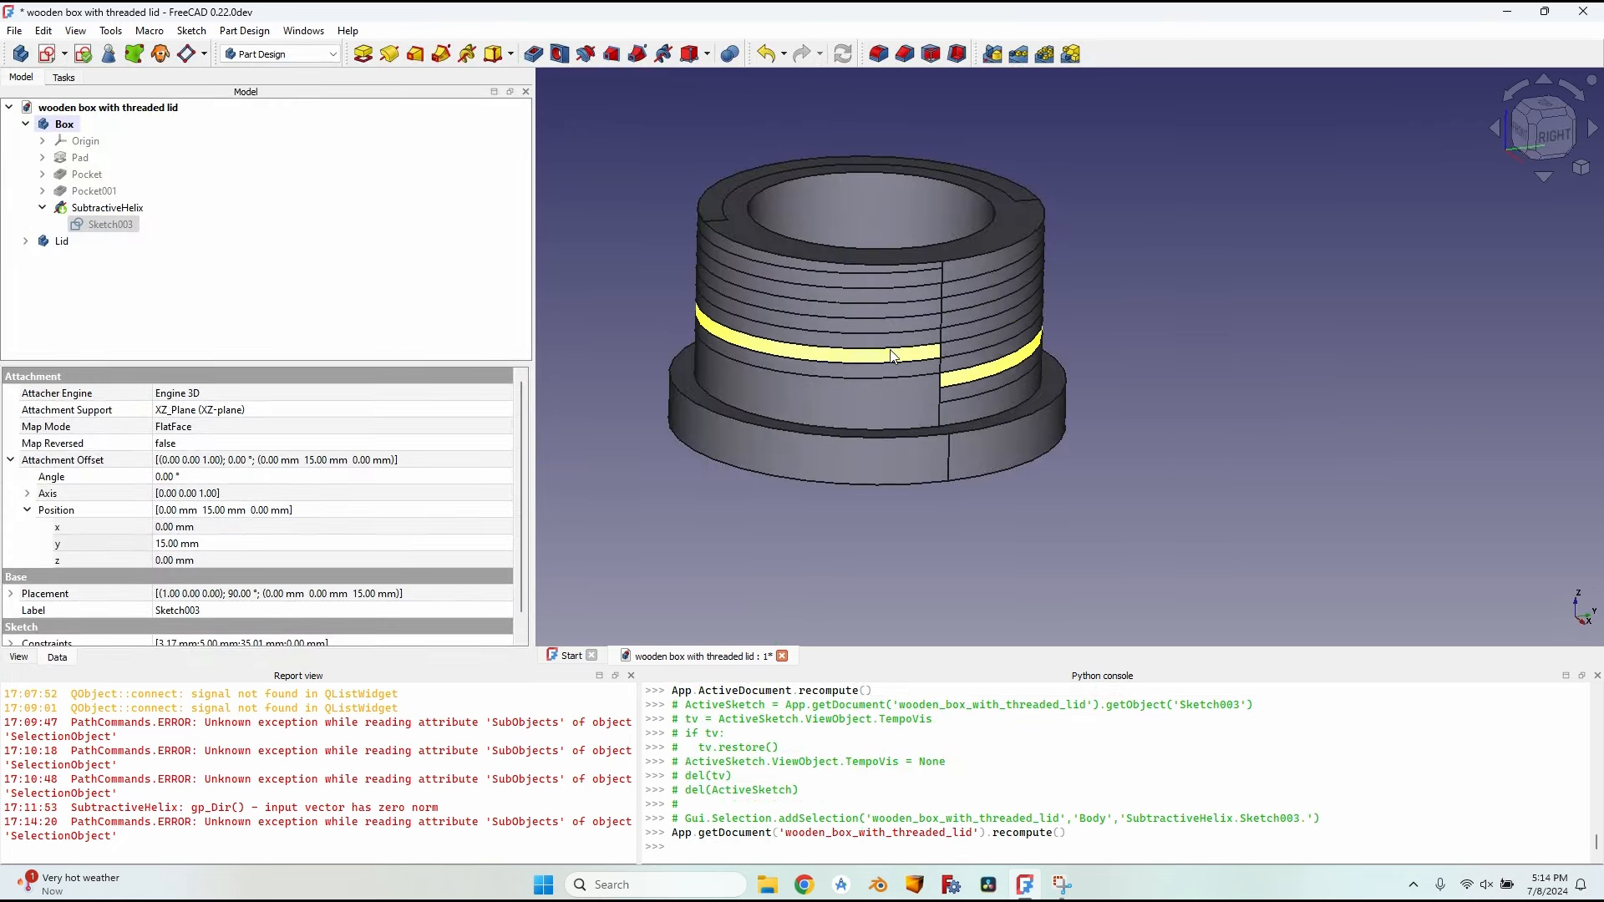
Step: Reduce the subtractive helix height to 29.54 mm and inspect where the thread runs out at the neck's top rim
{"action": "middle_click_drag", "start_coordinate": [920, 258], "coordinate": [847, 274]}
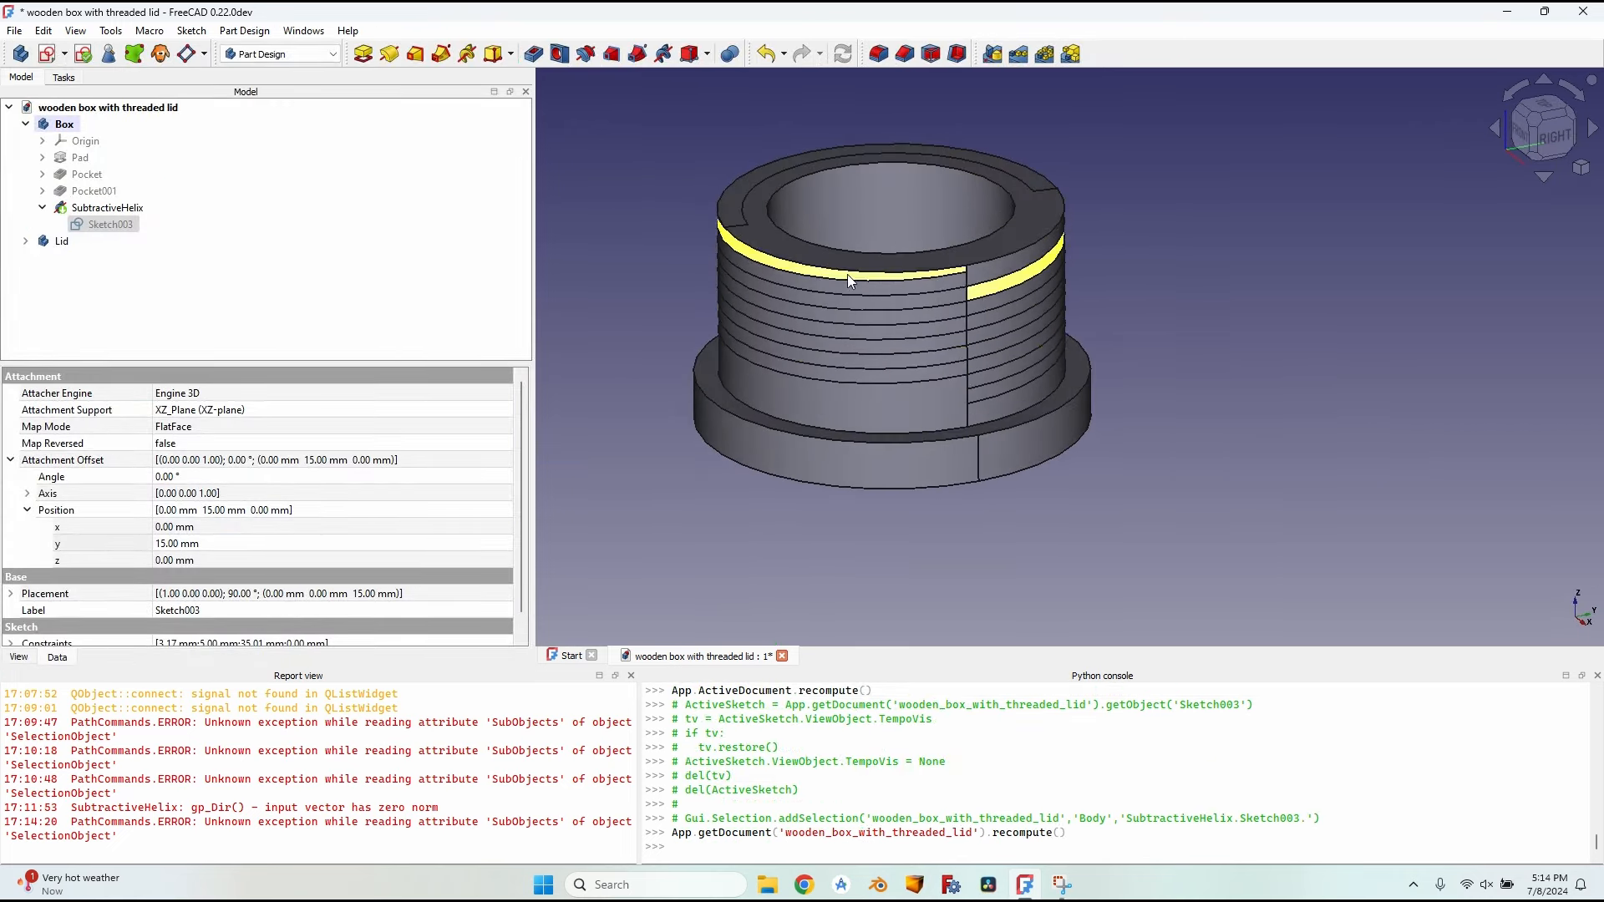
{"action": "left_click", "coordinate": [66, 127]}
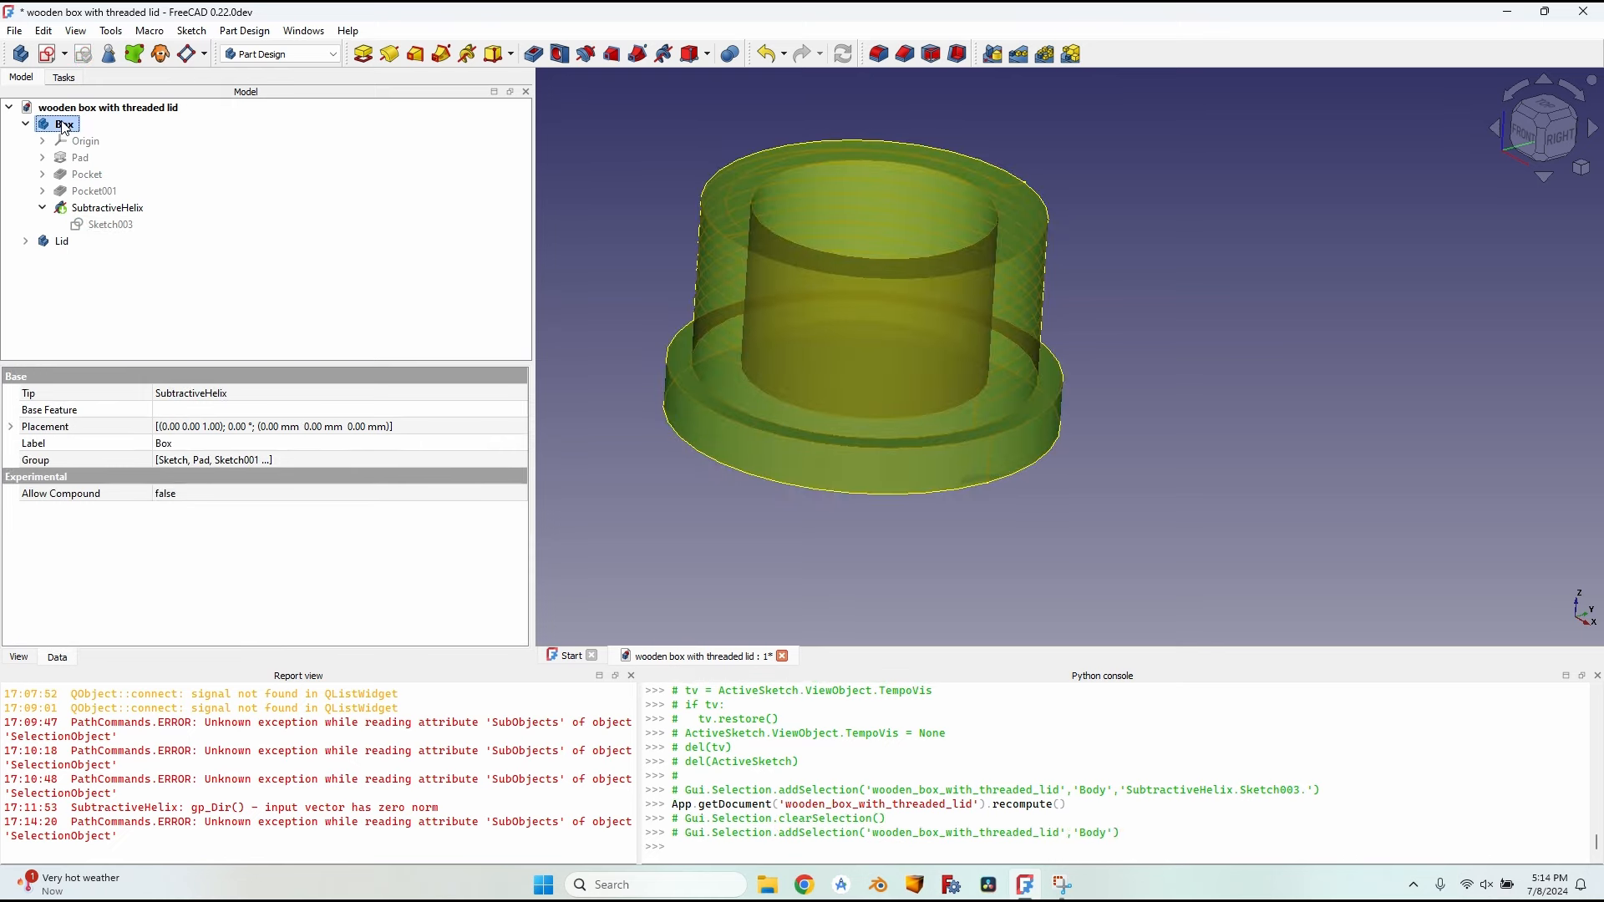
{"action": "double_click", "coordinate": [125, 208]}
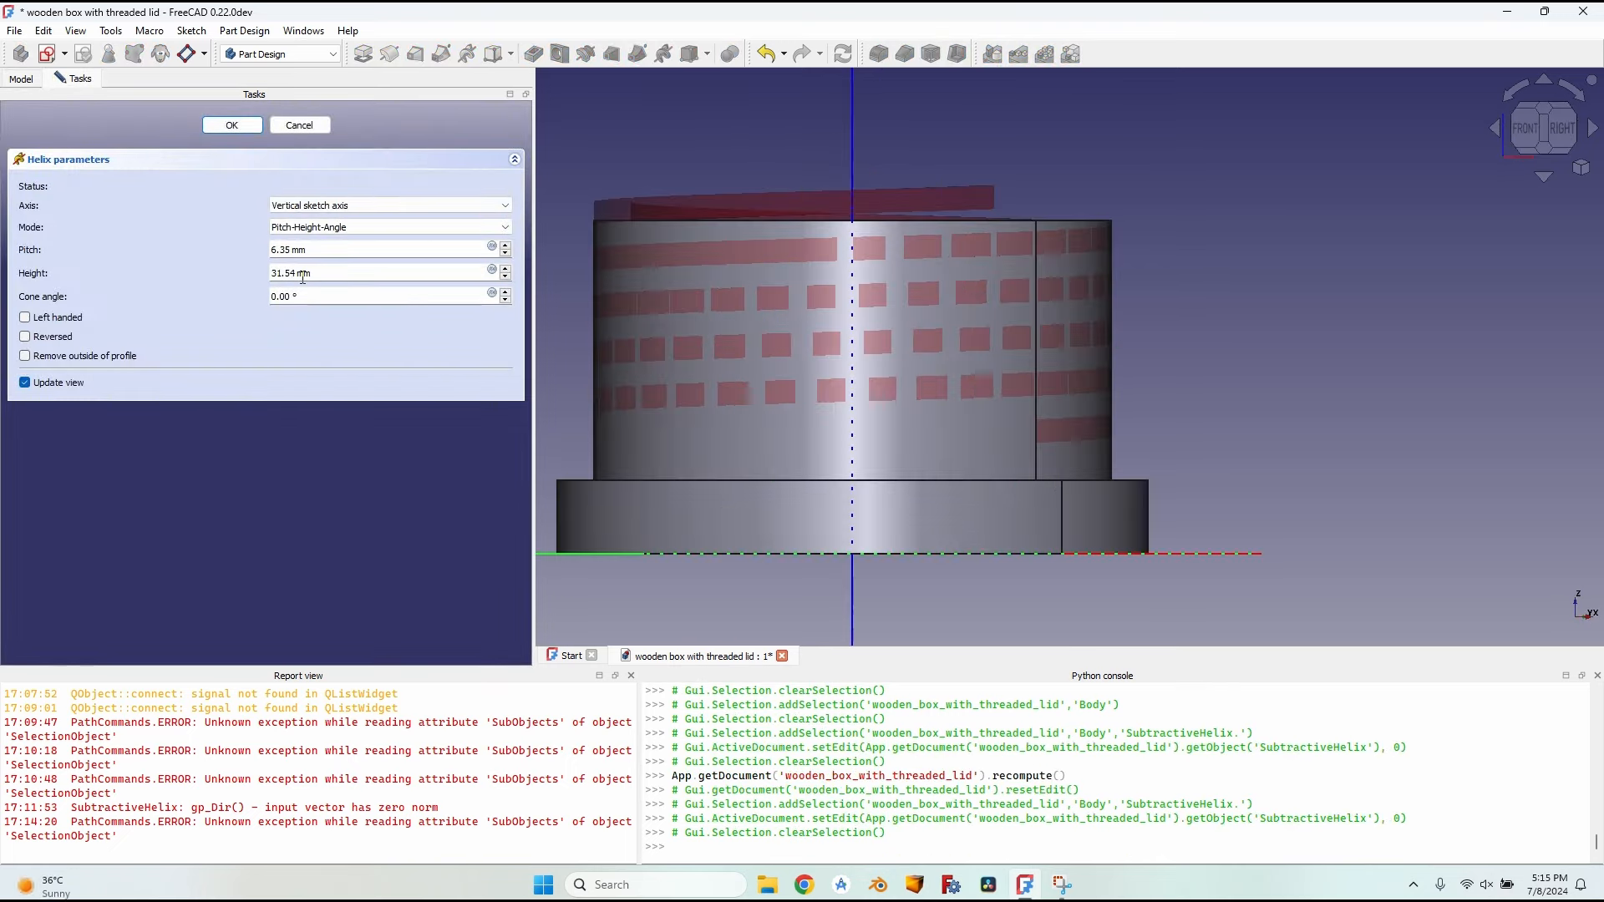
{"action": "scroll", "coordinate": [302, 278], "scroll_direction": "down", "scroll_amount": 2}
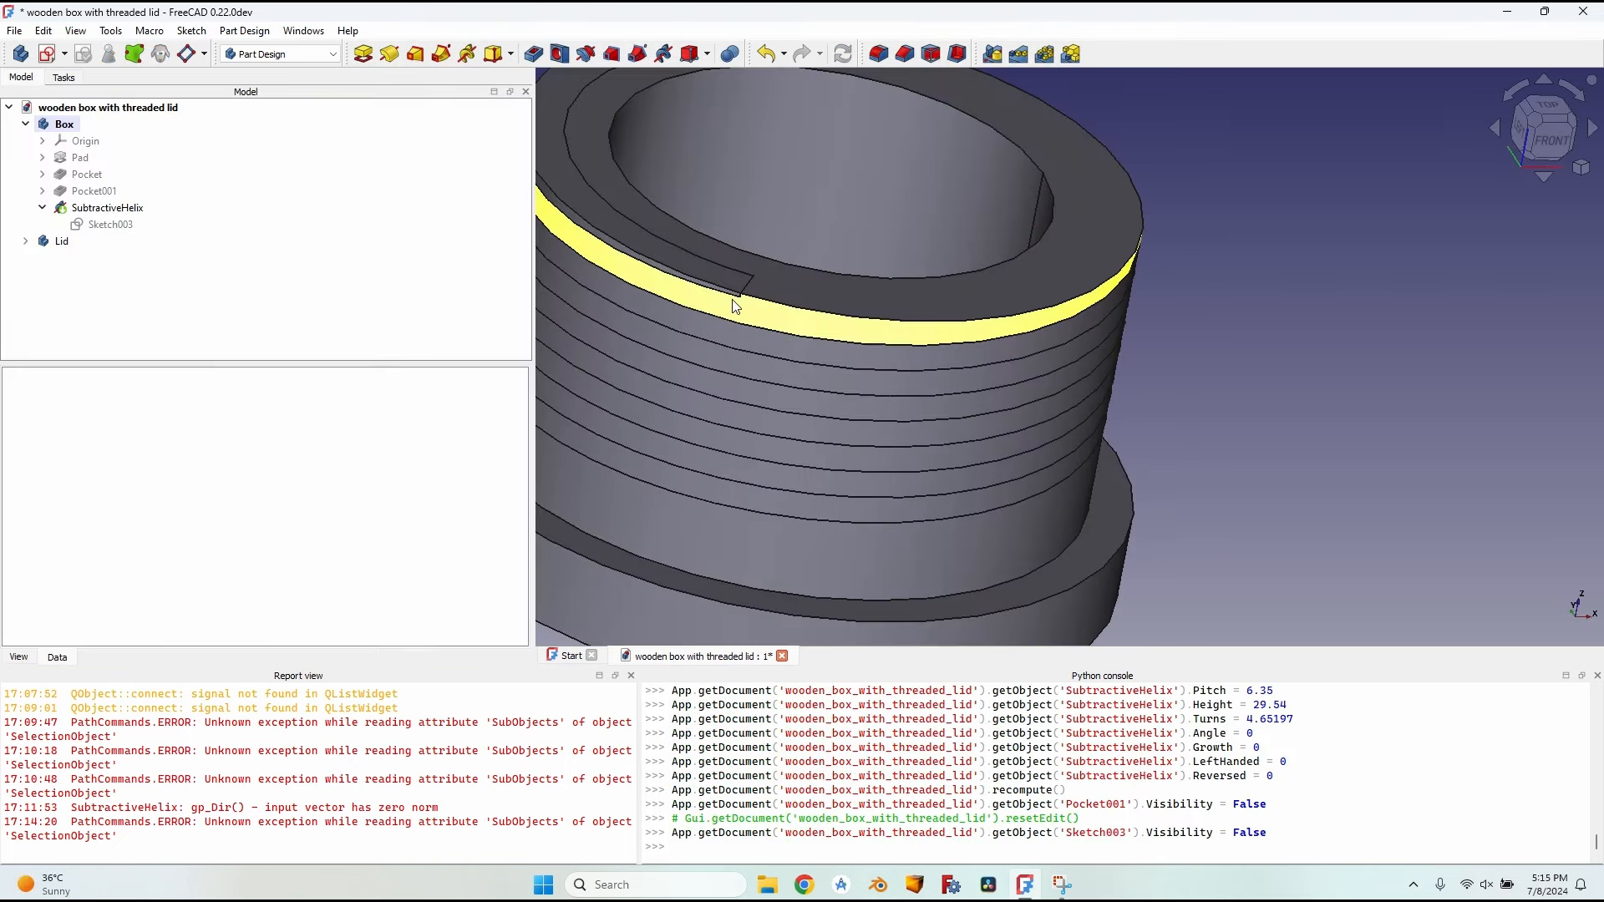
{"action": "scroll", "coordinate": [739, 298], "scroll_direction": "up", "scroll_amount": 3}
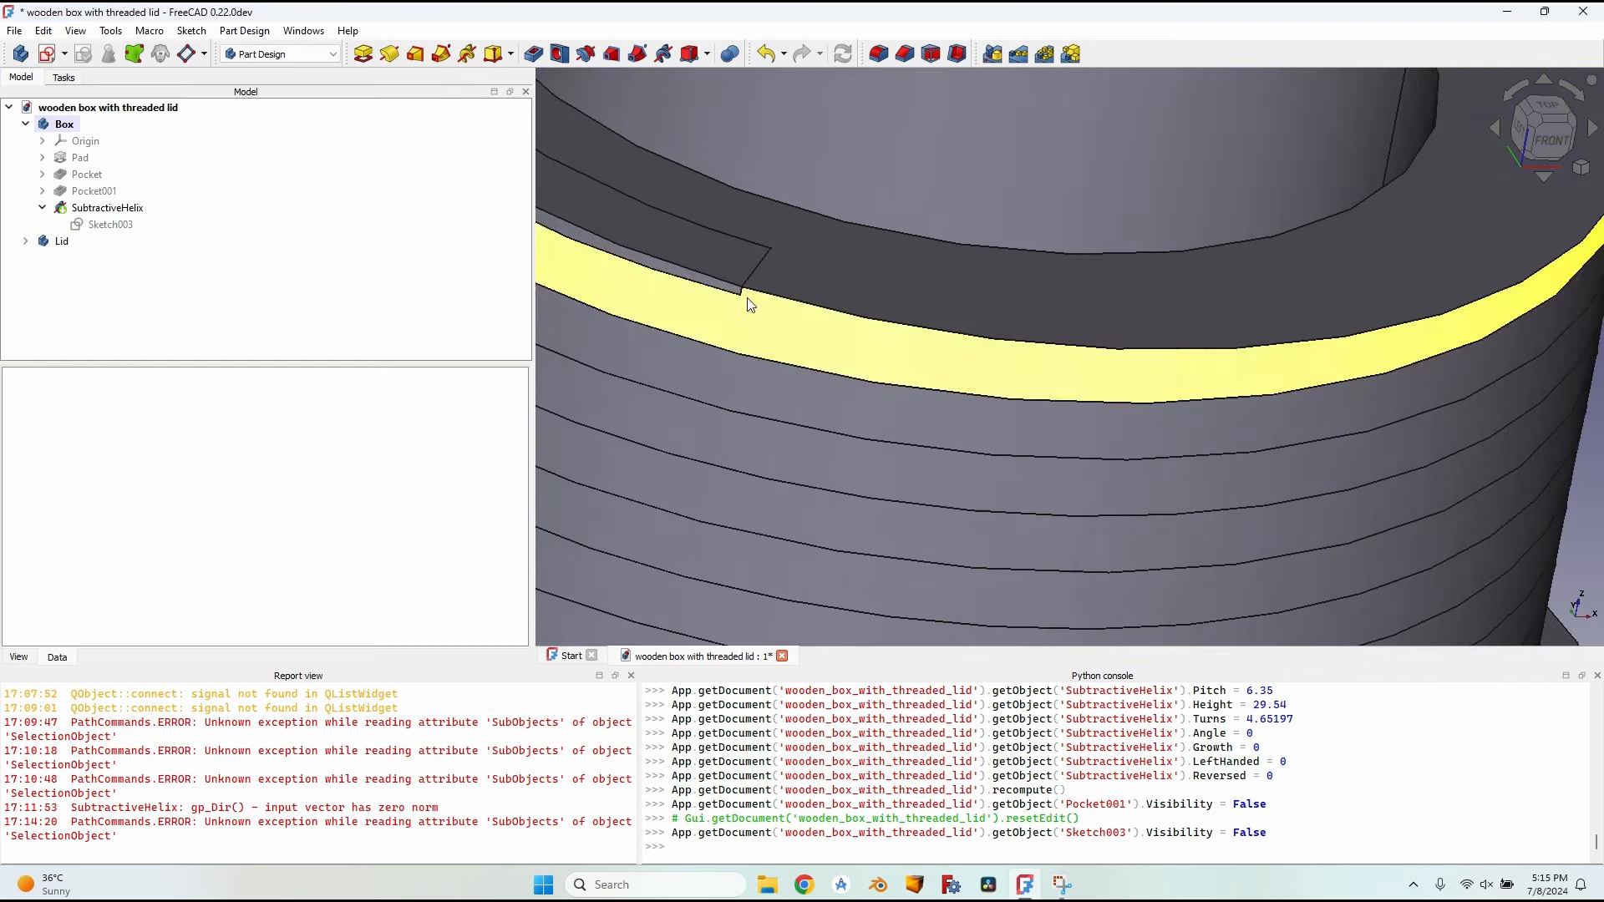
Step: Reduce the subtractive helix height to 28.54 mm
{"action": "left_click", "coordinate": [107, 208]}
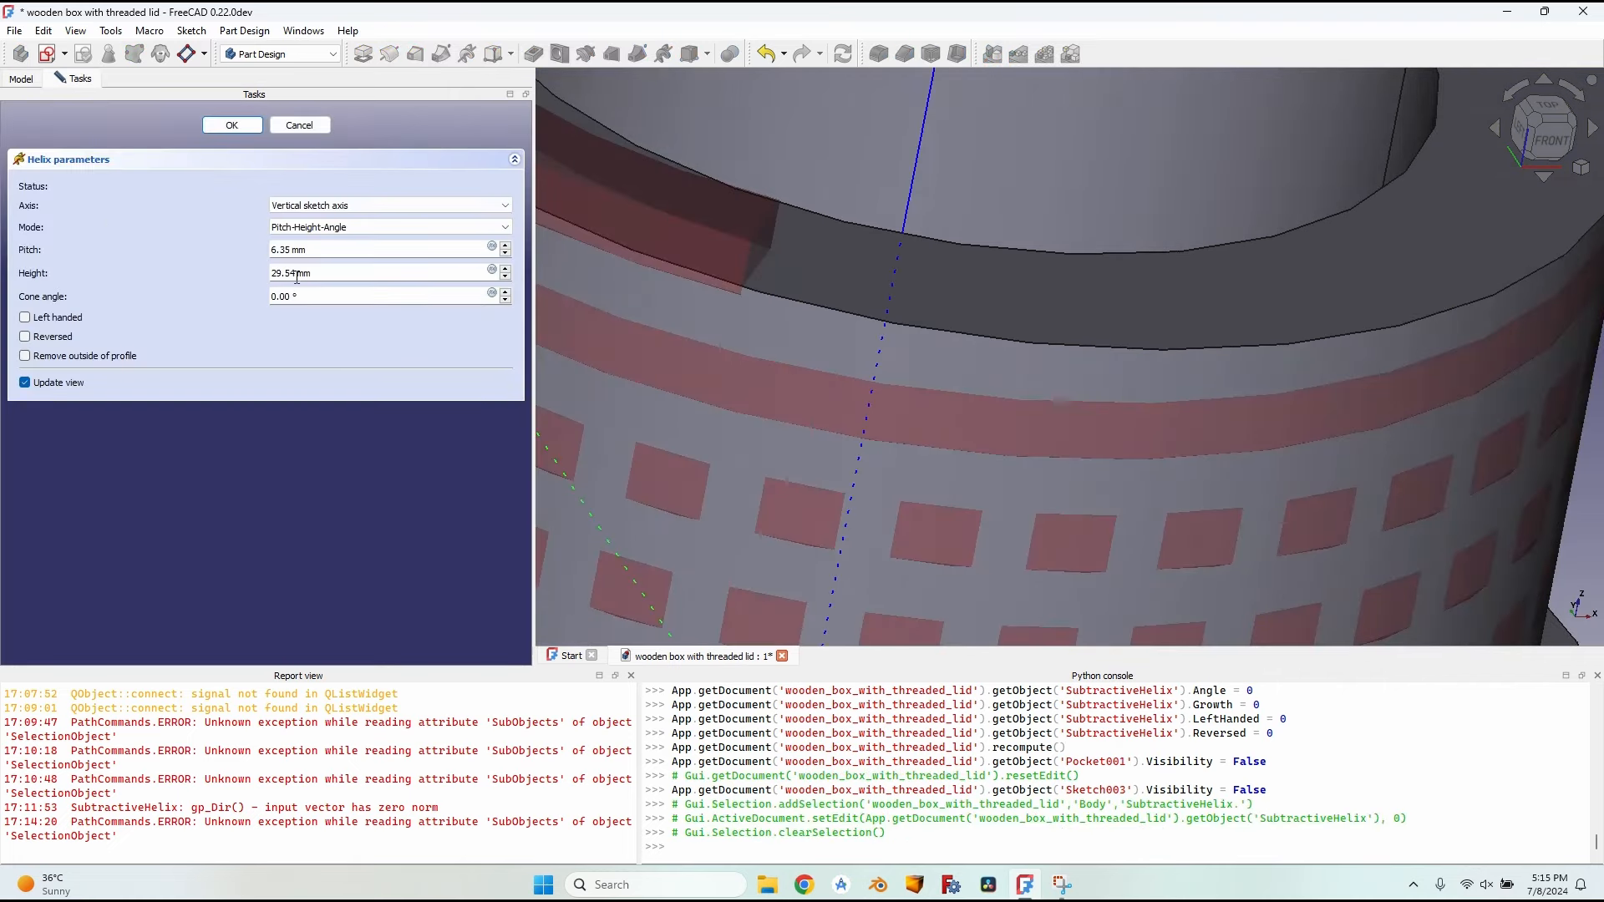
{"action": "scroll", "coordinate": [317, 270], "scroll_direction": "down", "scroll_amount": 2}
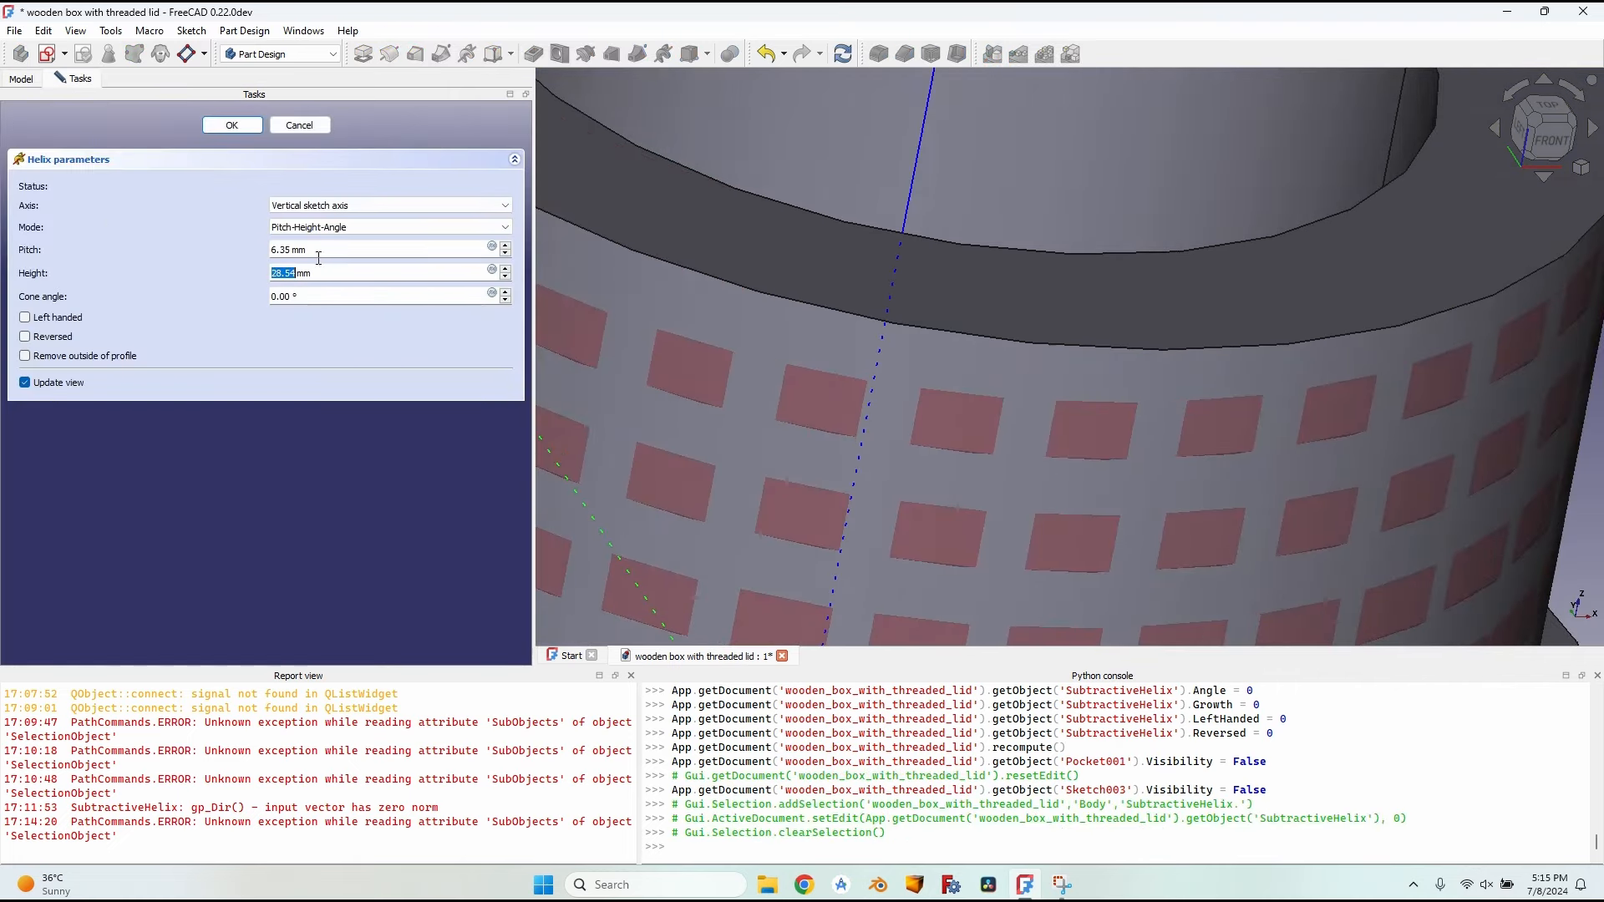
{"action": "left_click", "coordinate": [234, 126]}
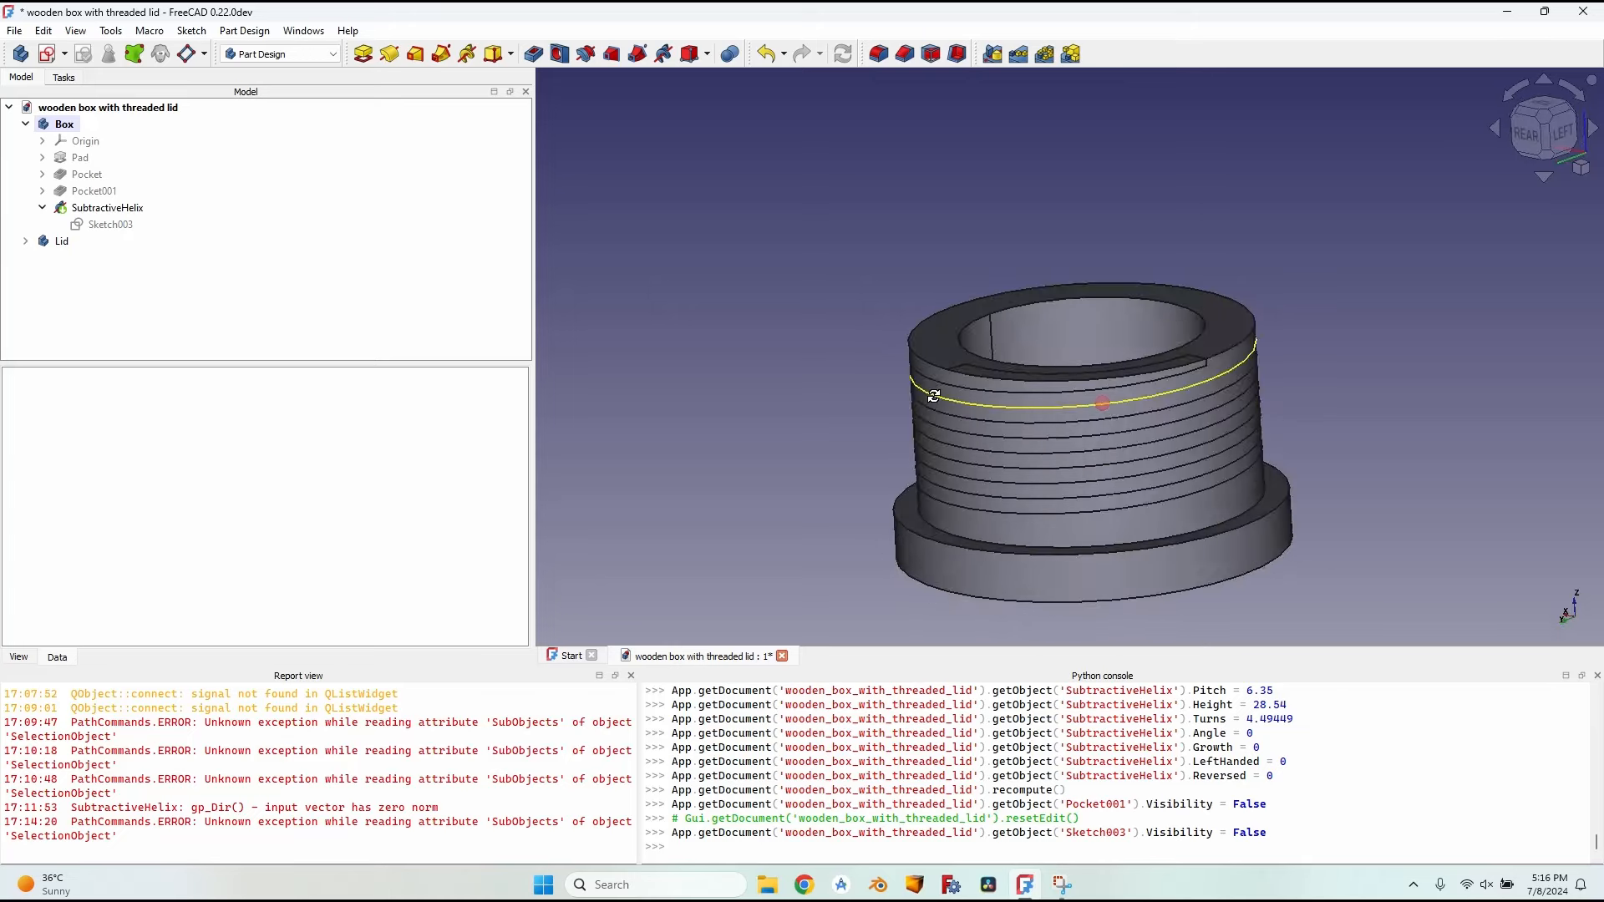
Step: Set the subtractive helix height to 27.54 mm and check the thread on the box neck
{"action": "double_click", "coordinate": [107, 208]}
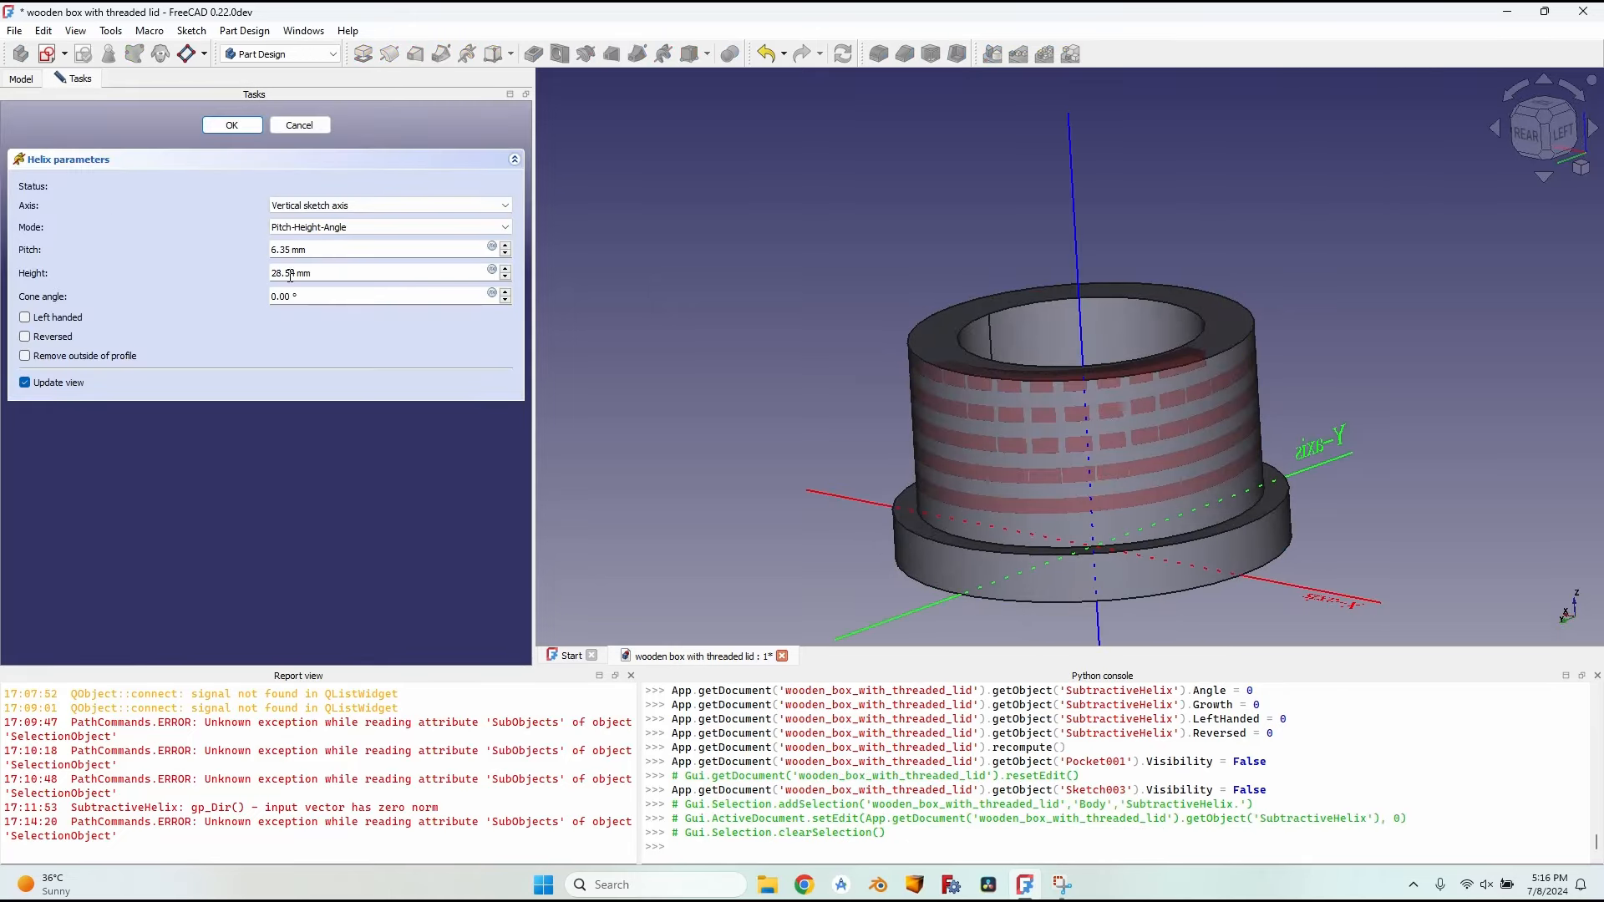
{"action": "scroll", "coordinate": [321, 267], "scroll_direction": "down", "scroll_amount": 1}
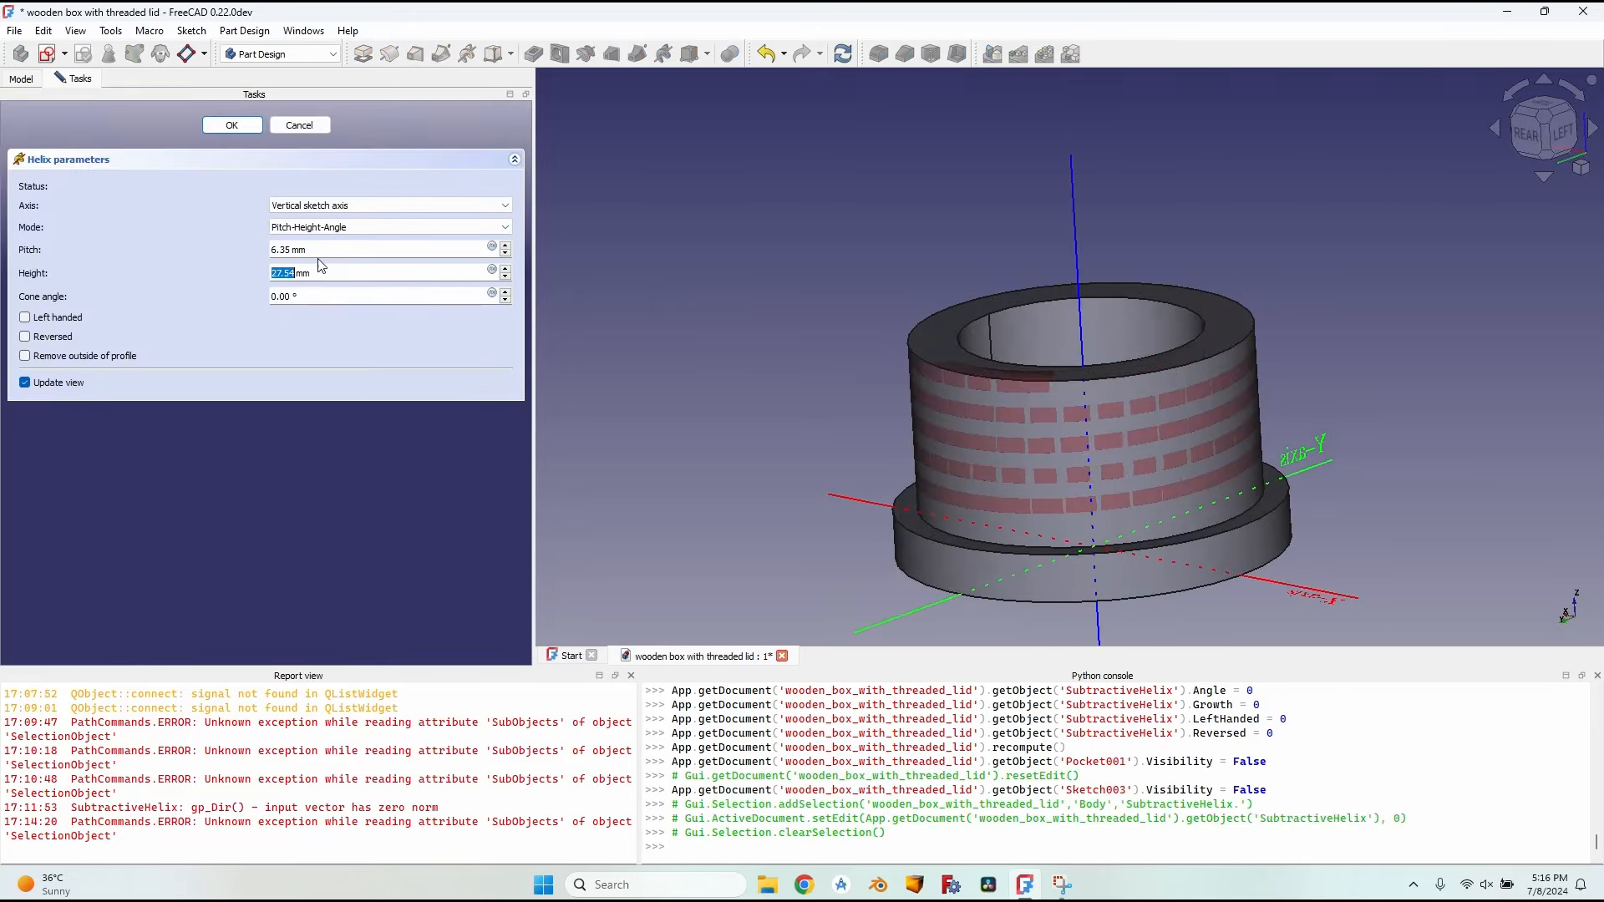
{"action": "left_click", "coordinate": [233, 126]}
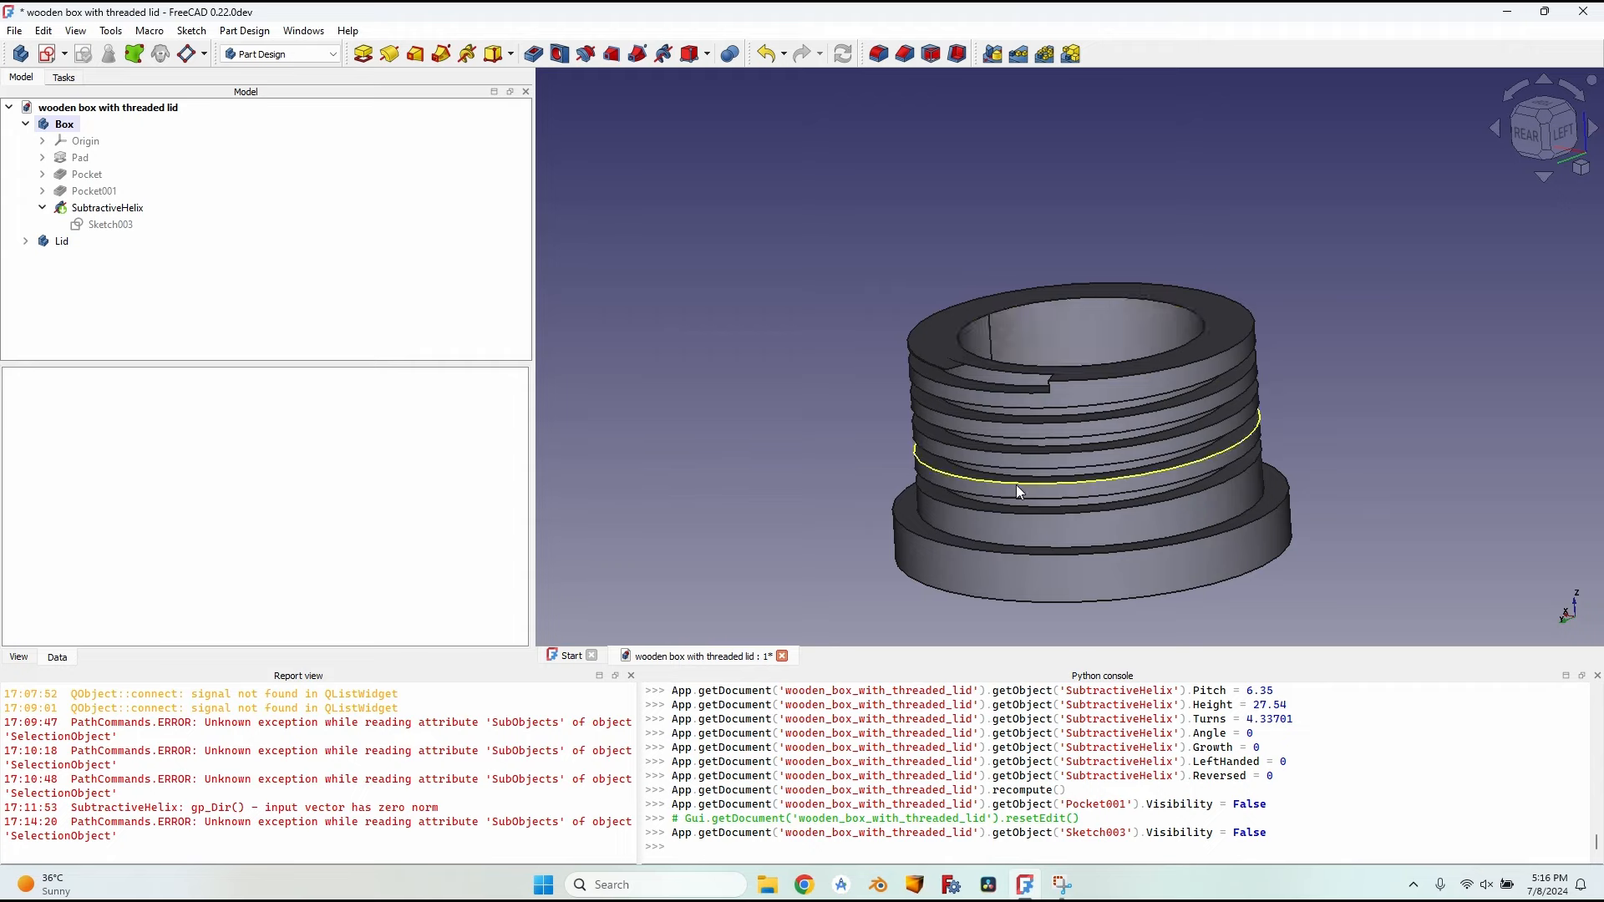
{"action": "middle_click_drag", "start_coordinate": [1018, 491], "coordinate": [1040, 371]}
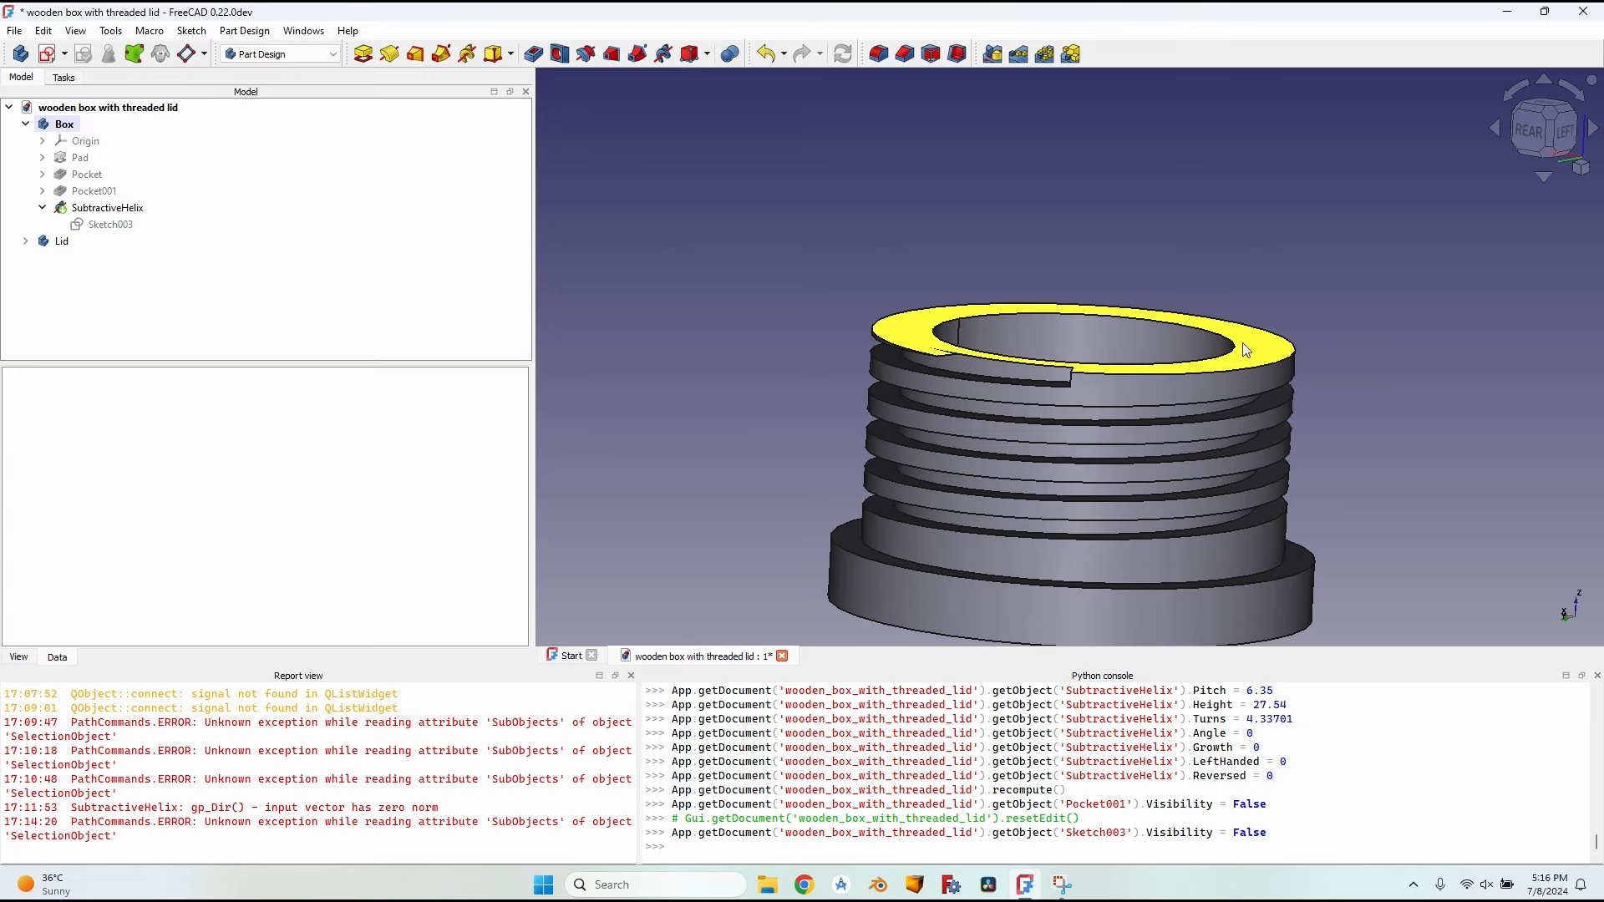
{"action": "middle_click_drag", "start_coordinate": [1058, 372], "coordinate": [1107, 376]}
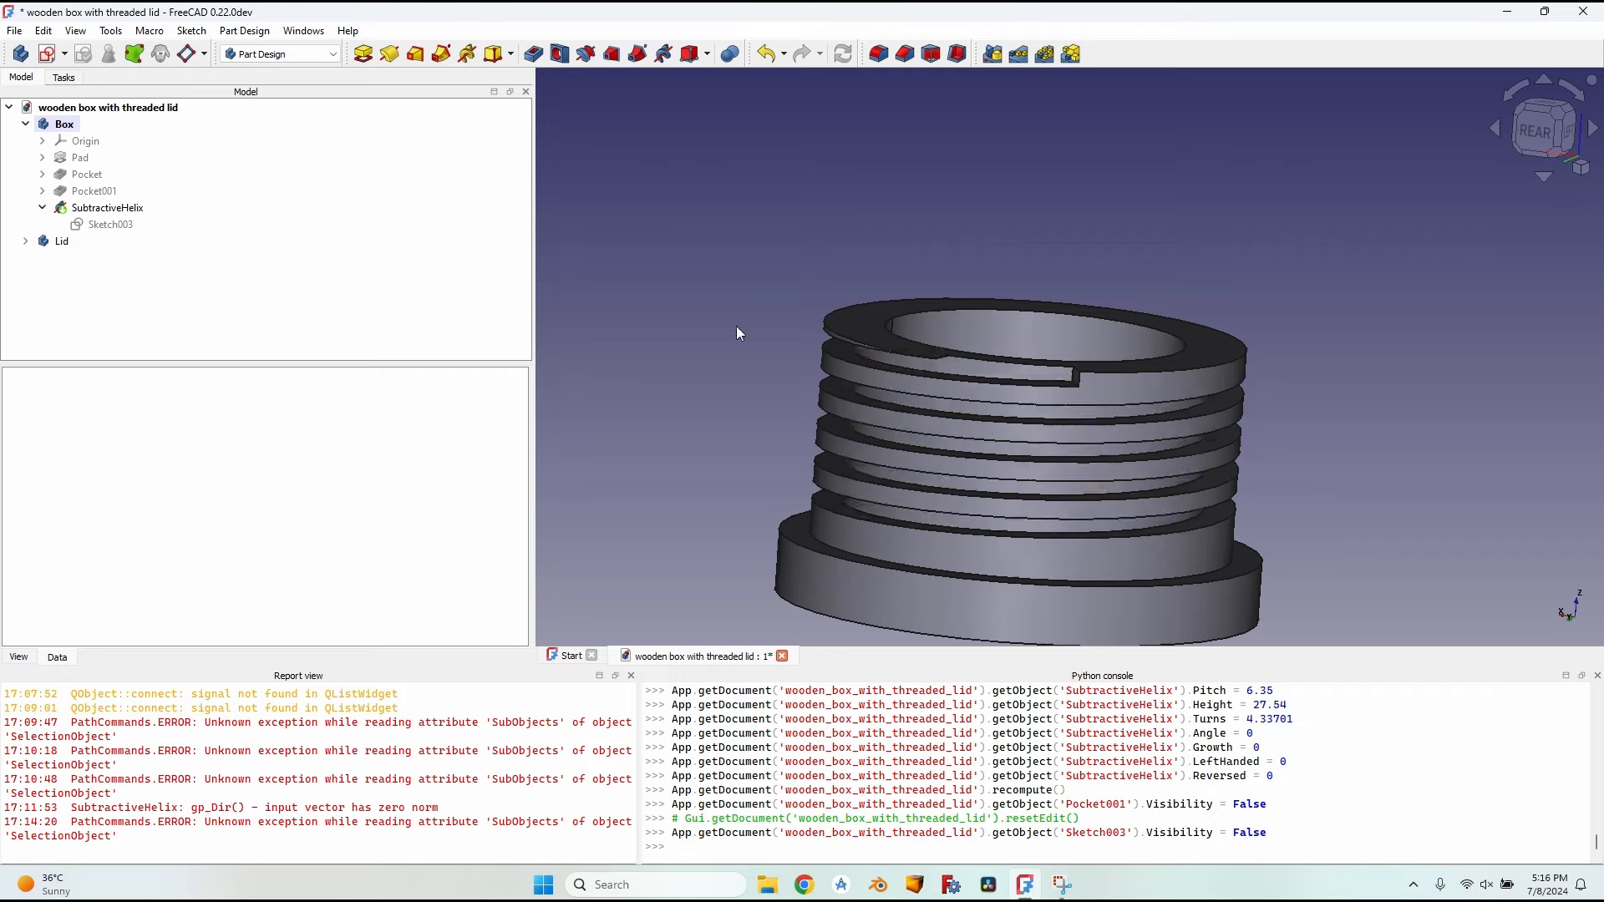
Step: Sketch an origin-centred circle wider than the box neck on the neck's top face and pocket it 10 mm deep
{"action": "left_click", "coordinate": [64, 124]}
{"action": "left_click", "coordinate": [64, 123]}
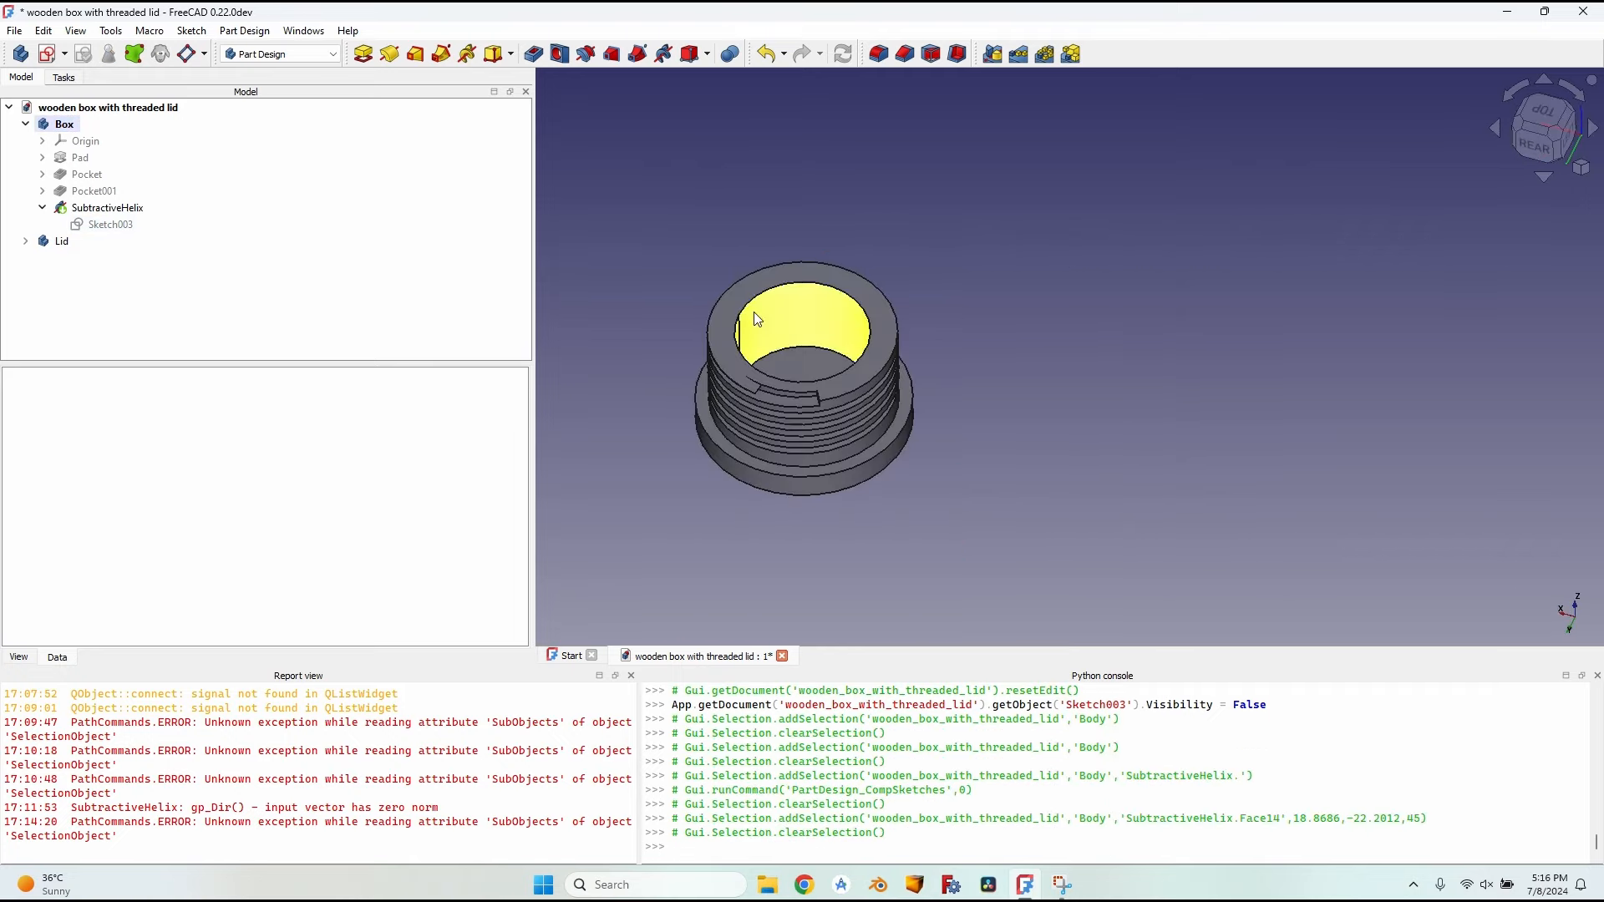
{"action": "middle_click_drag", "start_coordinate": [1005, 418], "coordinate": [1002, 331]}
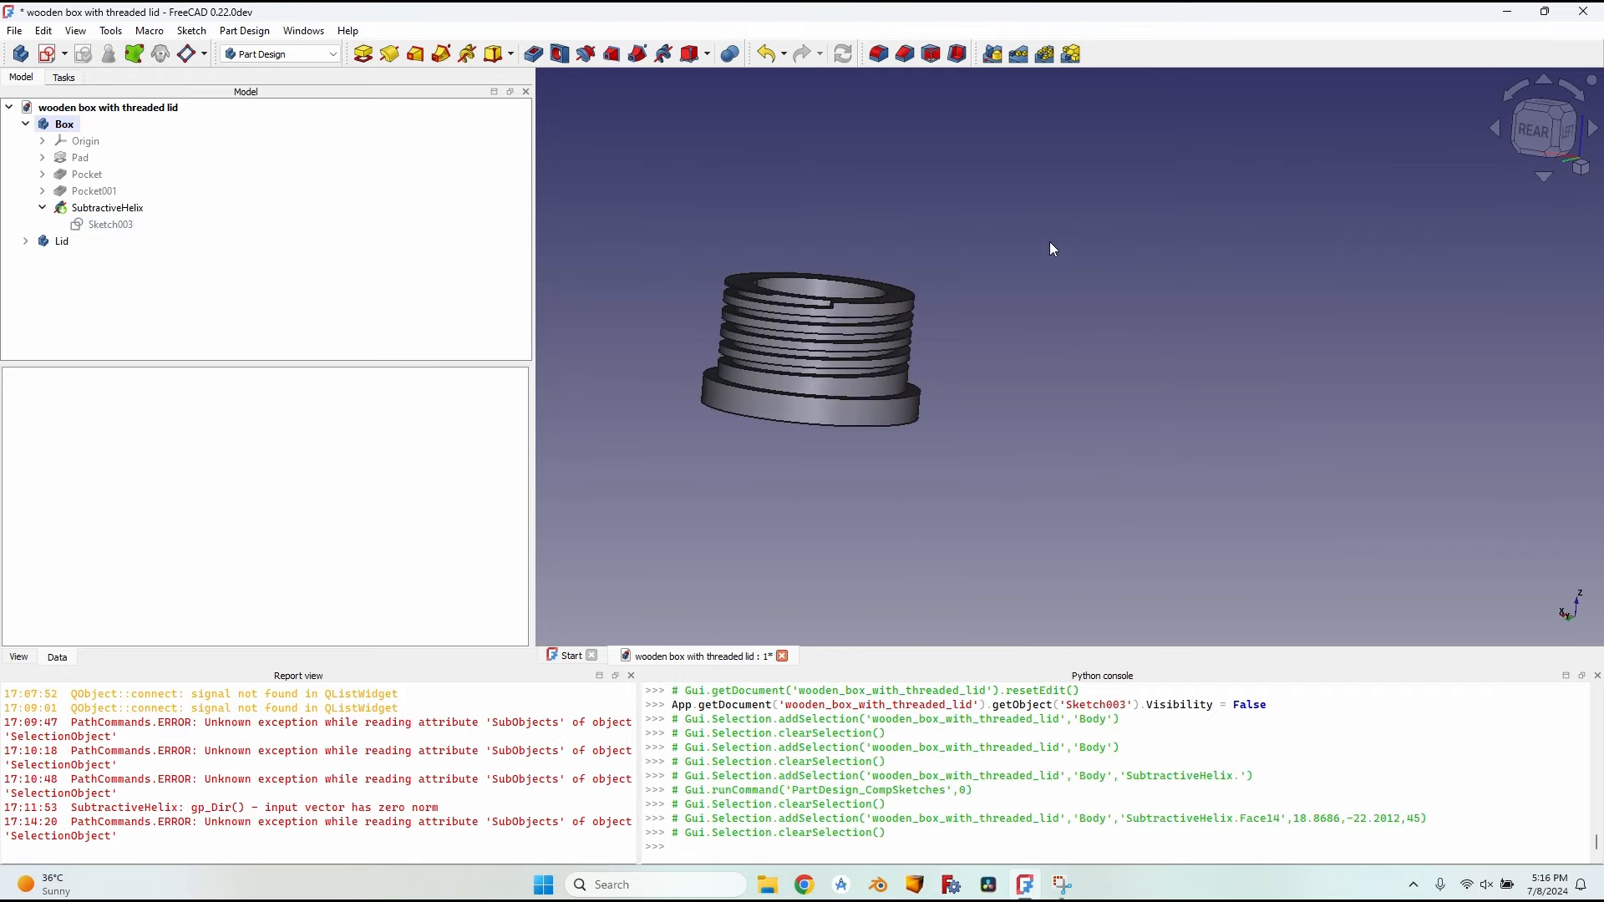
{"action": "middle_click_drag", "start_coordinate": [1050, 249], "coordinate": [1038, 328]}
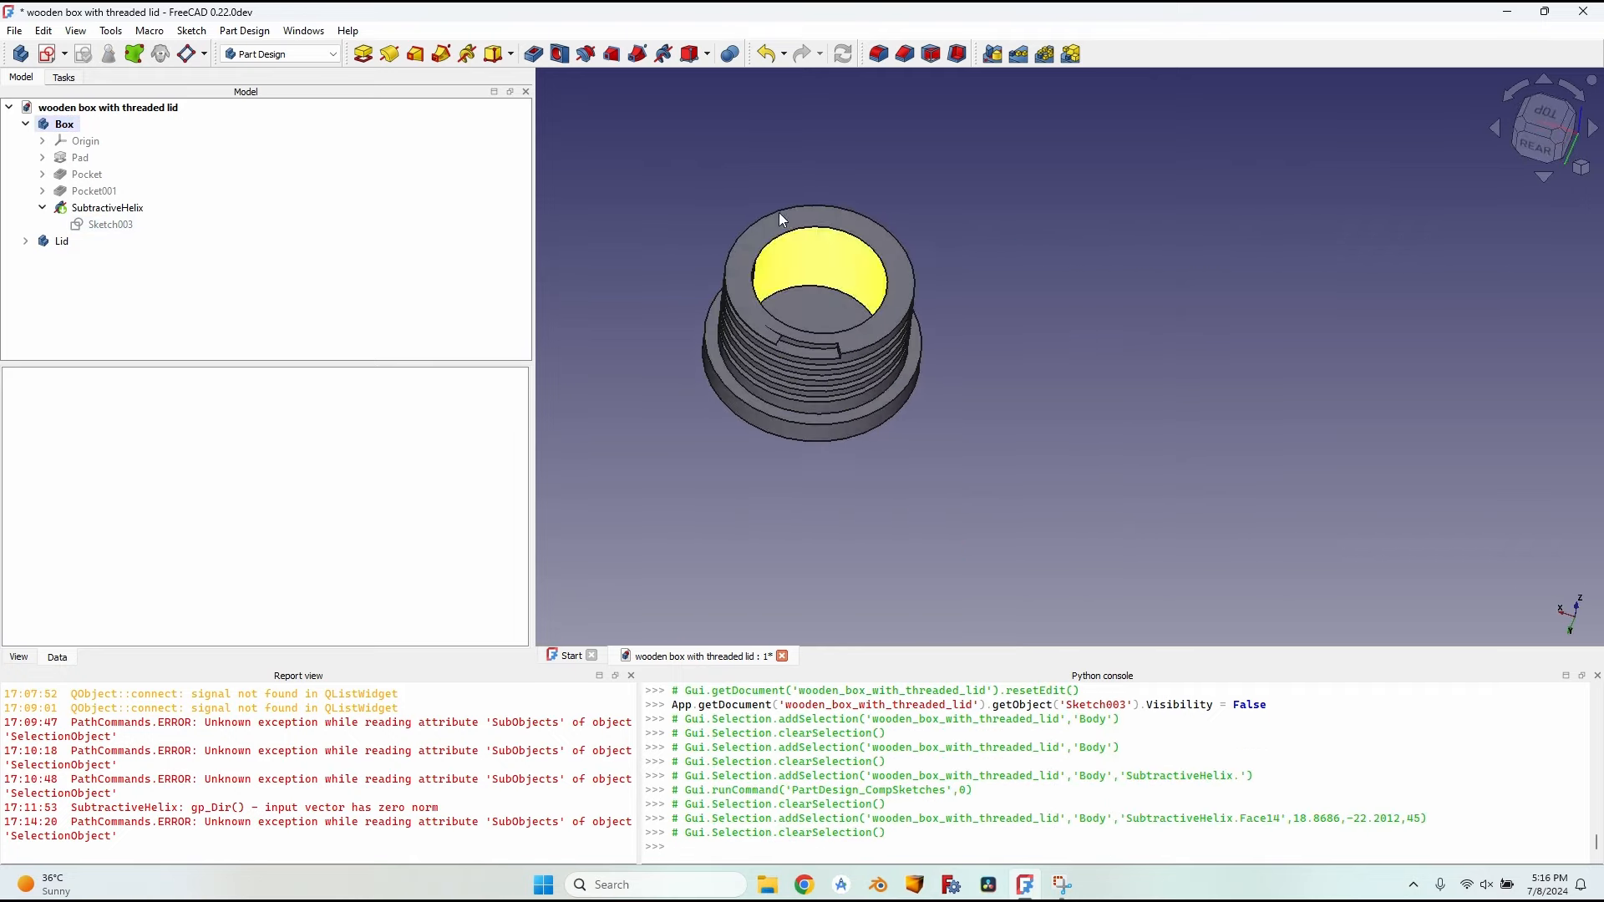
{"action": "left_click", "coordinate": [755, 252]}
{"action": "left_click", "coordinate": [46, 53]}
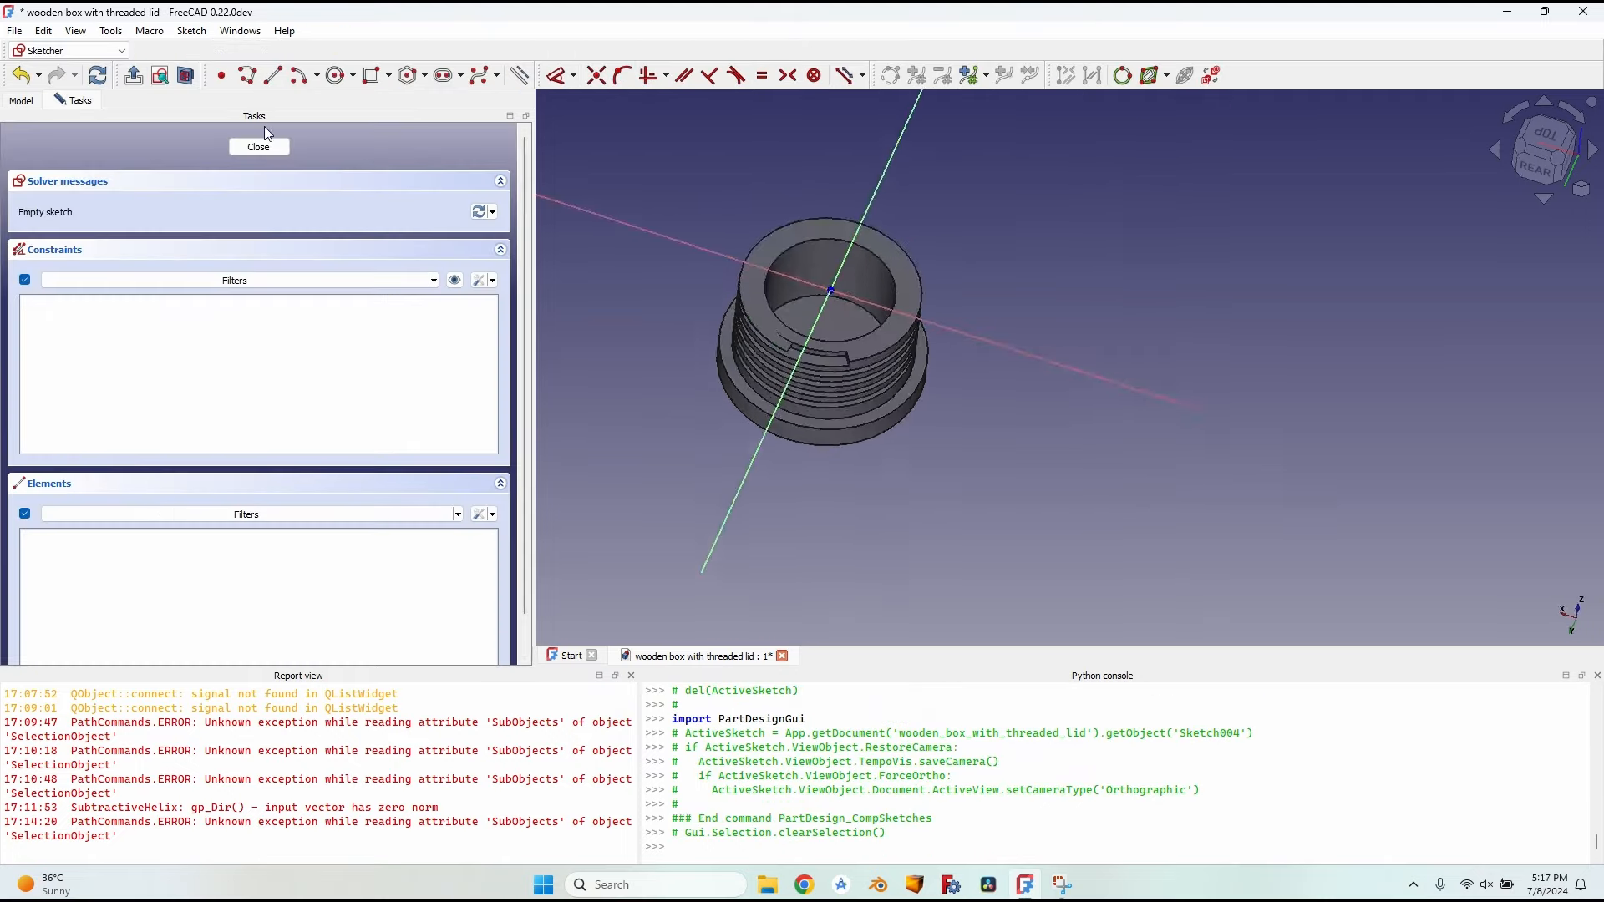
{"action": "left_click", "coordinate": [336, 77]}
{"action": "left_click", "coordinate": [843, 352]}
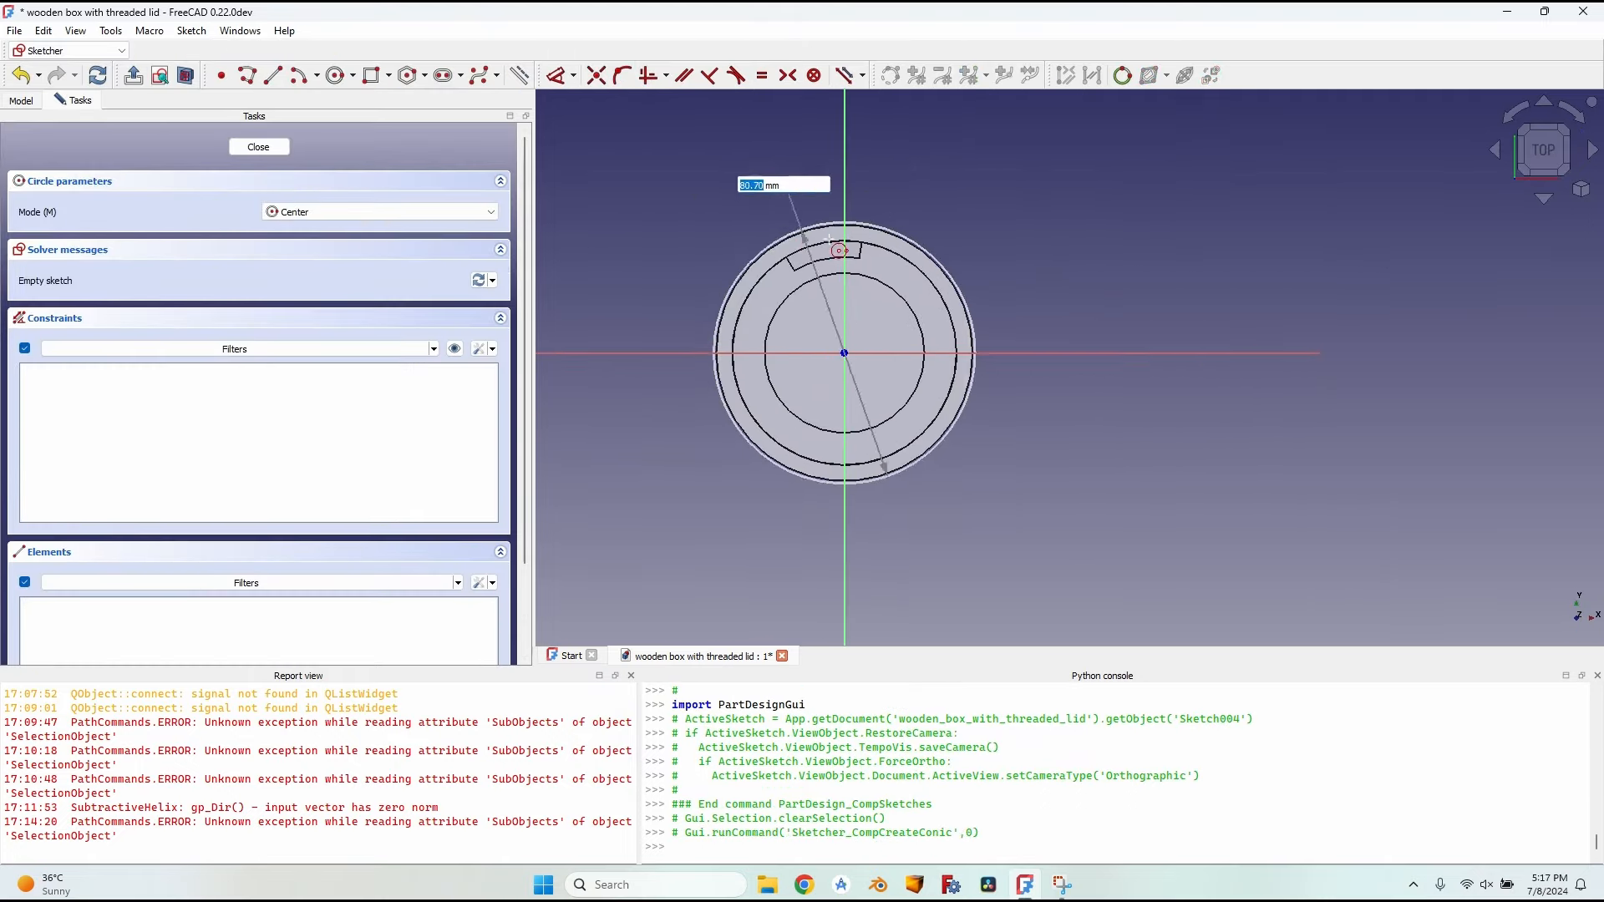
{"action": "left_click", "coordinate": [956, 238]}
{"action": "left_click", "coordinate": [258, 146]}
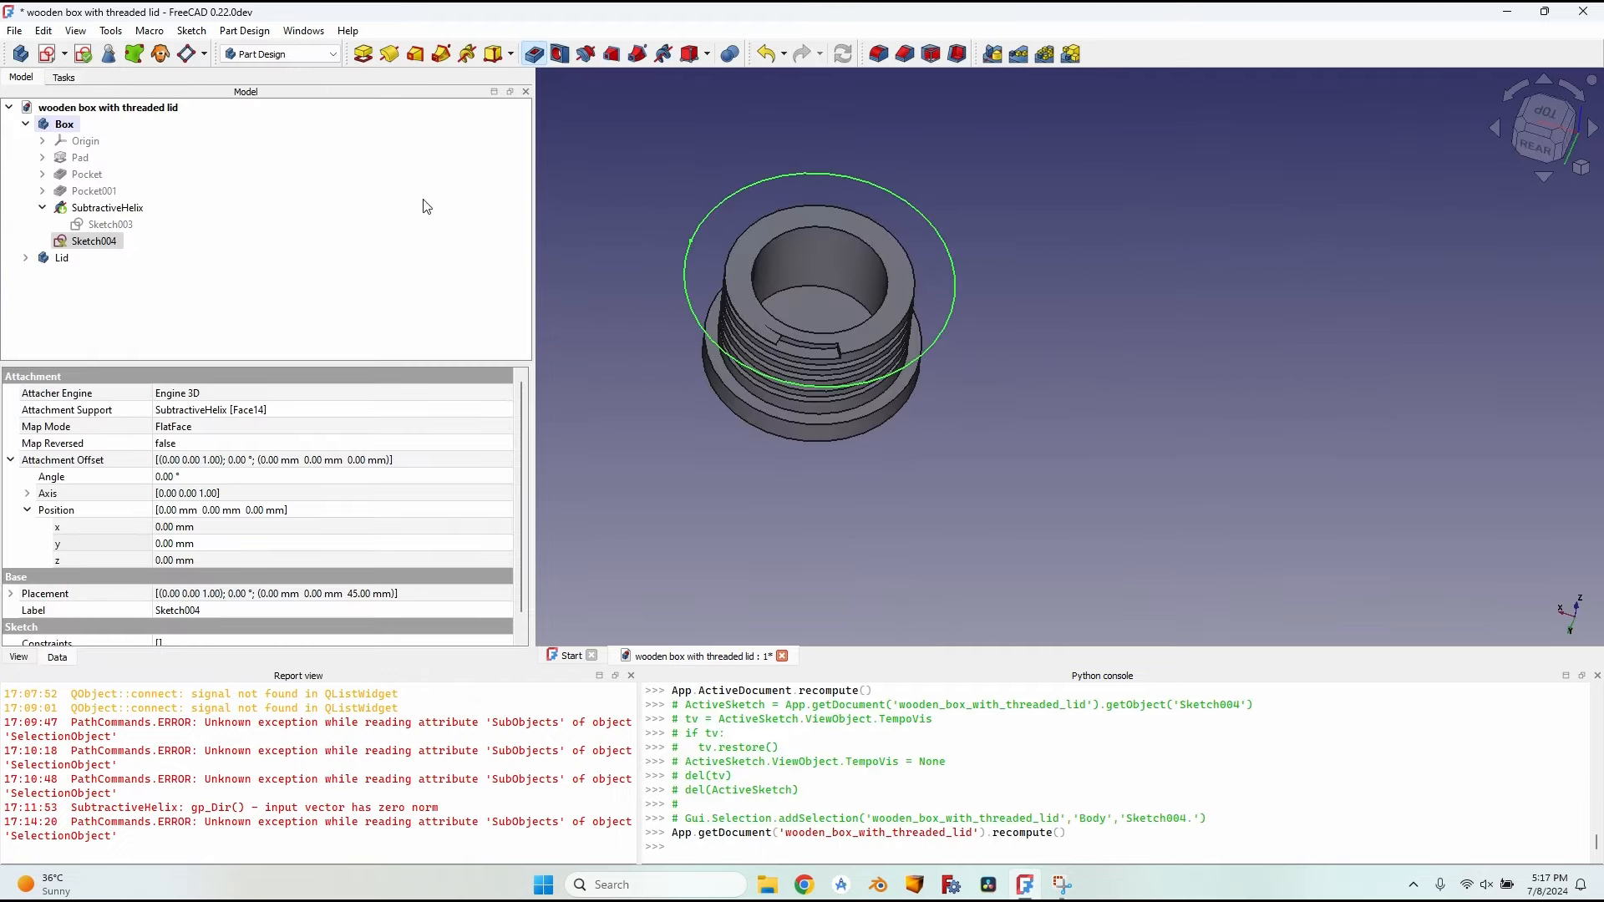
{"action": "type", "text": "10"}
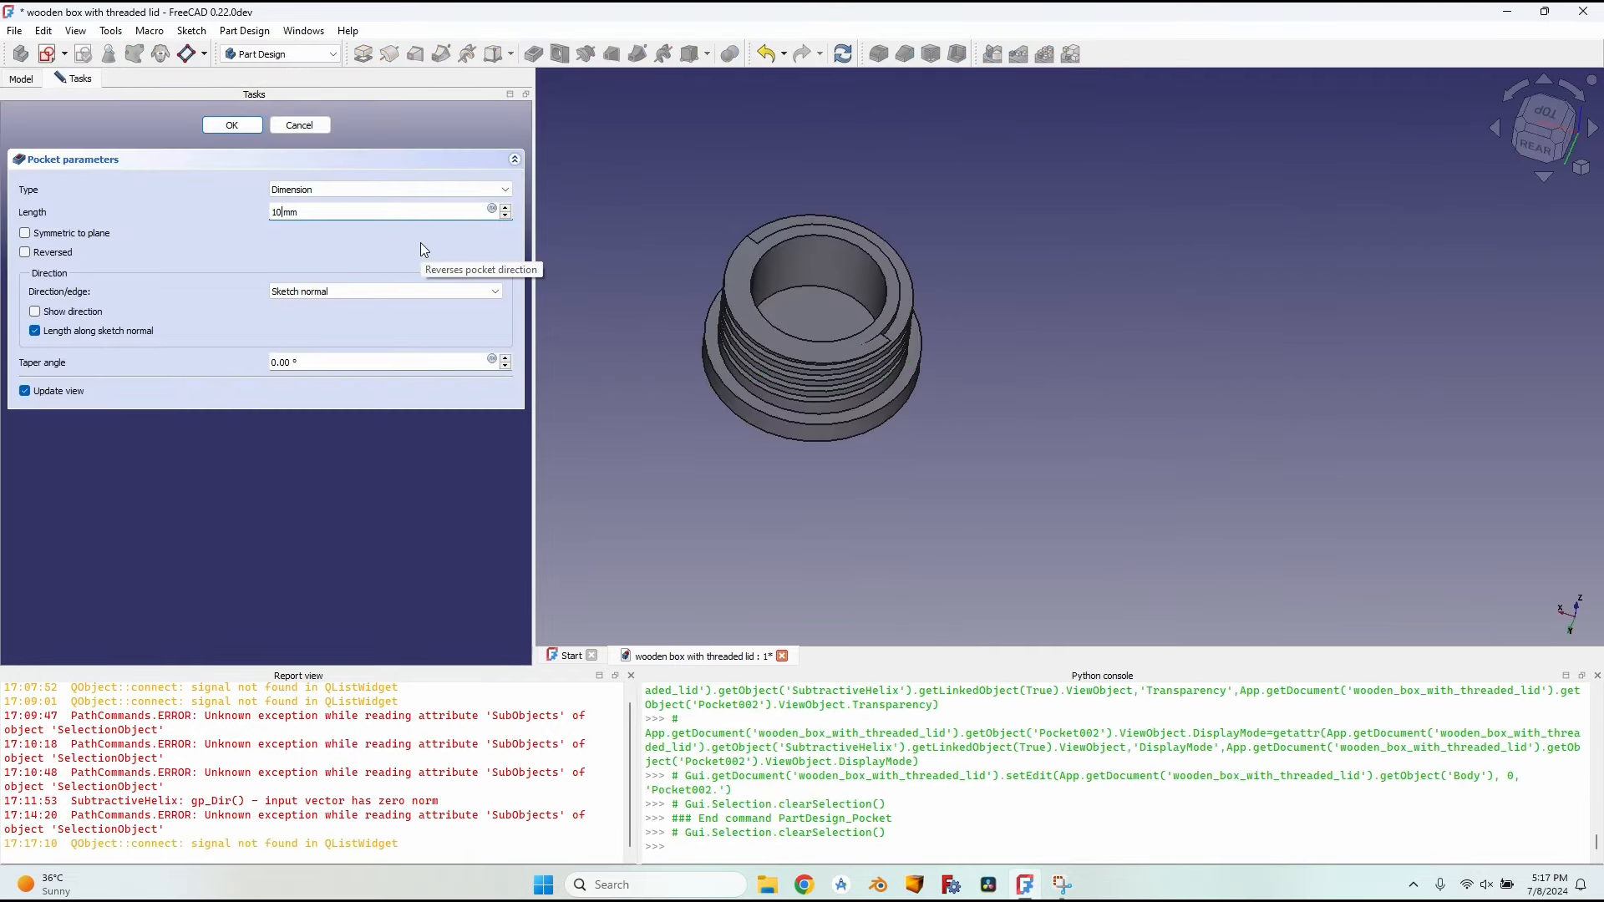
{"action": "key", "text": "Return"}
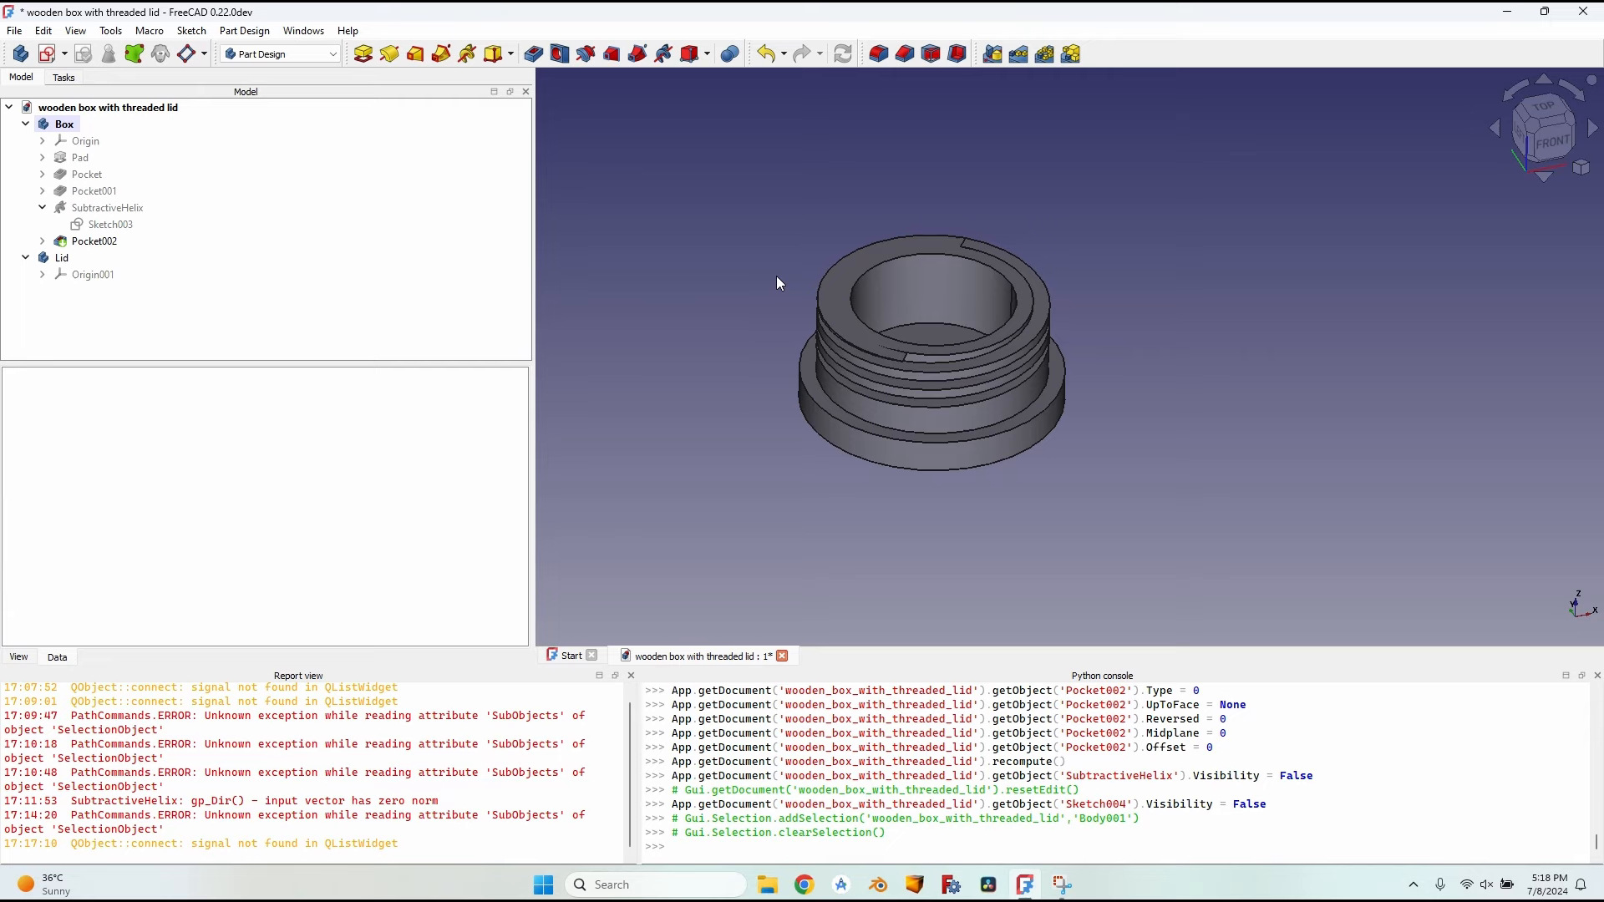
Step: Make the Lid the active body
{"action": "left_click", "coordinate": [63, 259]}
{"action": "right_click", "coordinate": [64, 264]}
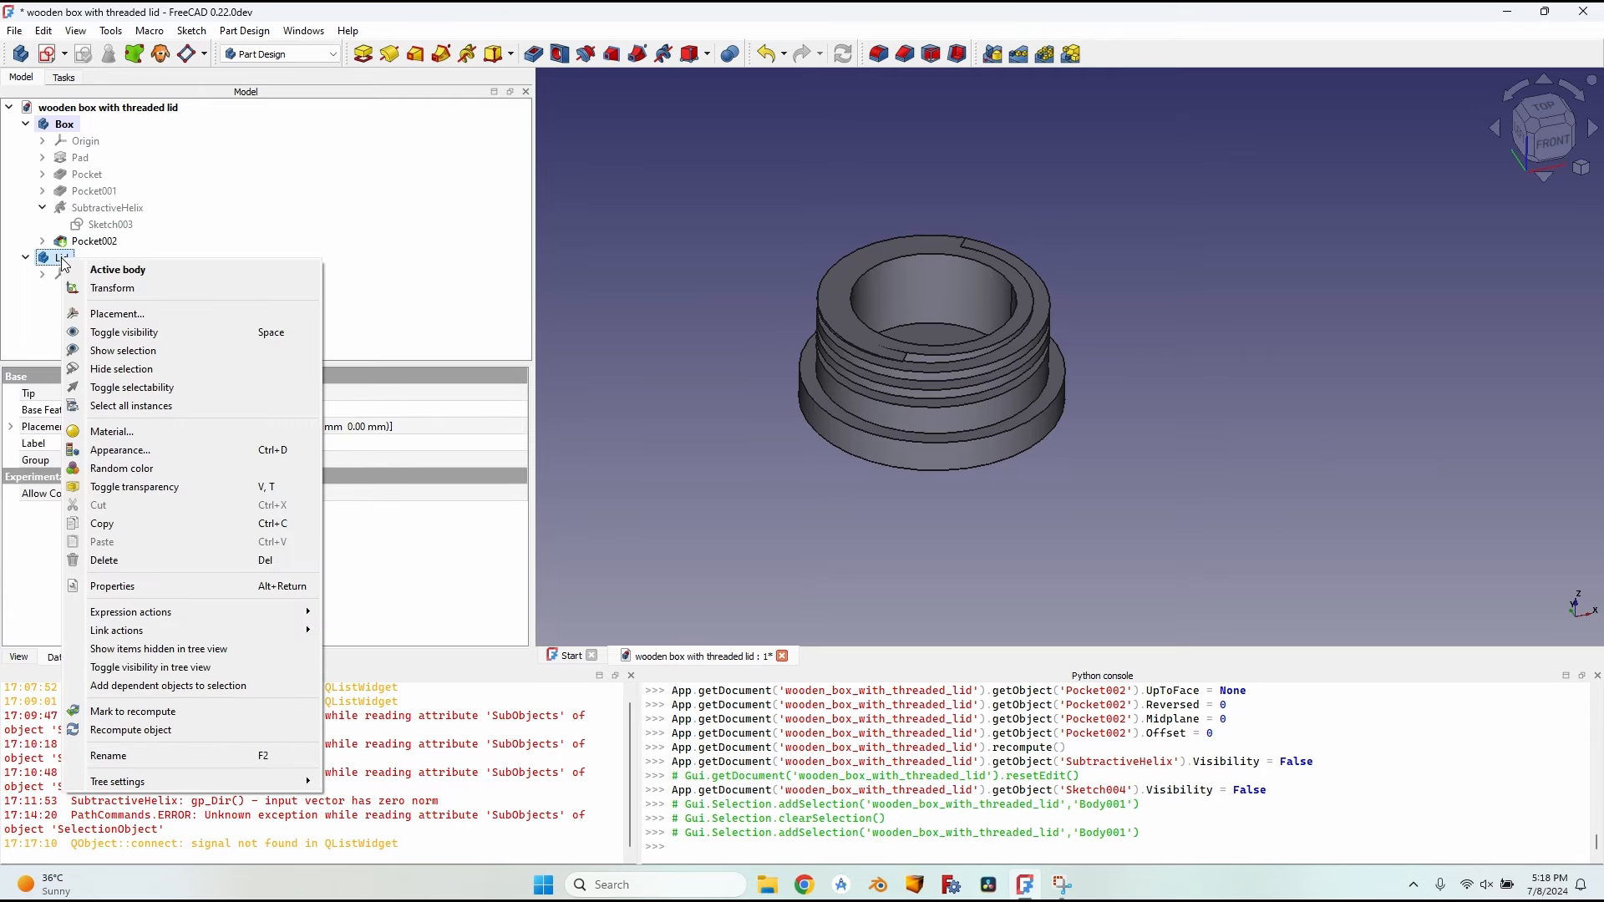
{"action": "left_click", "coordinate": [157, 269]}
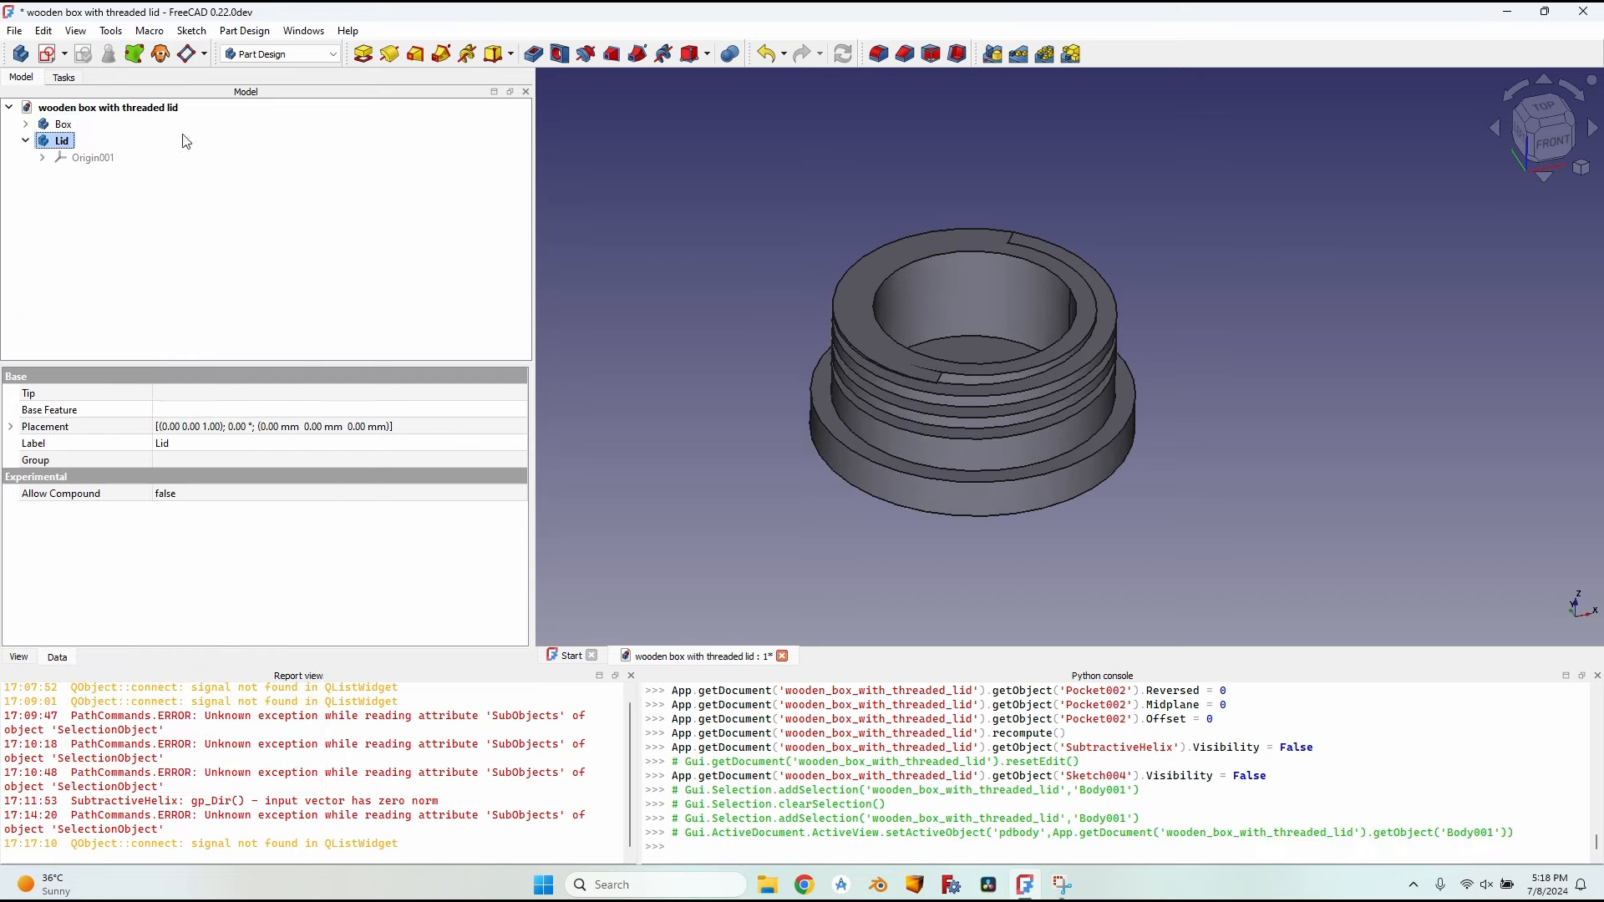
Step: Start a sketch on the lid's XY plane, switch on section view, and draw an origin-centred circle about 98 mm in diameter
{"action": "left_click", "coordinate": [47, 55]}
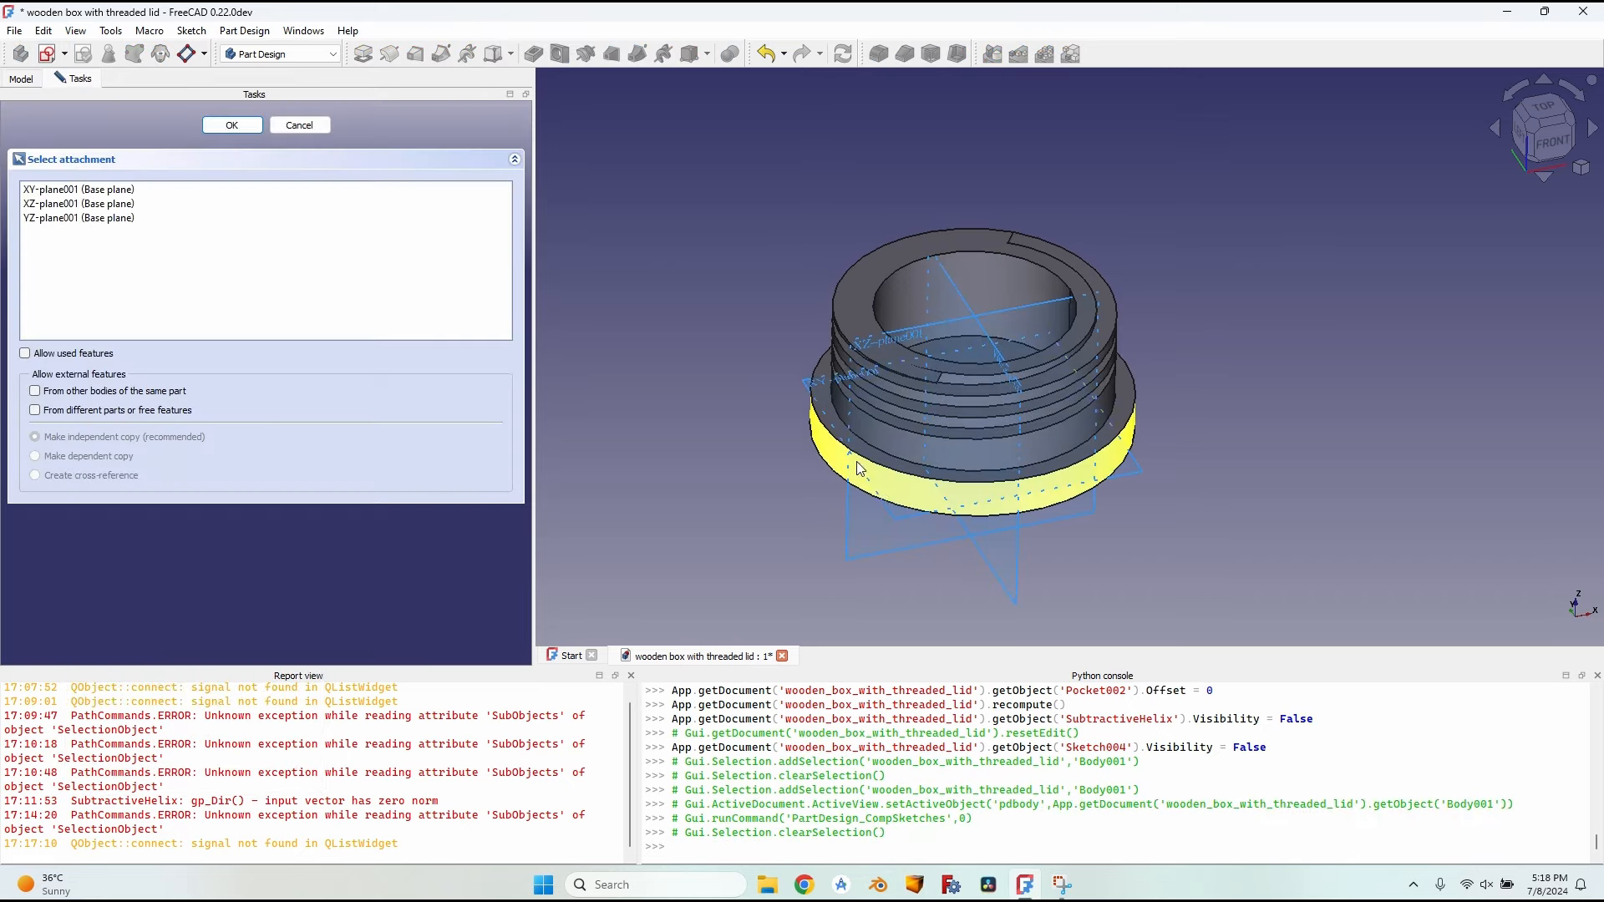
{"action": "left_click", "coordinate": [872, 517]}
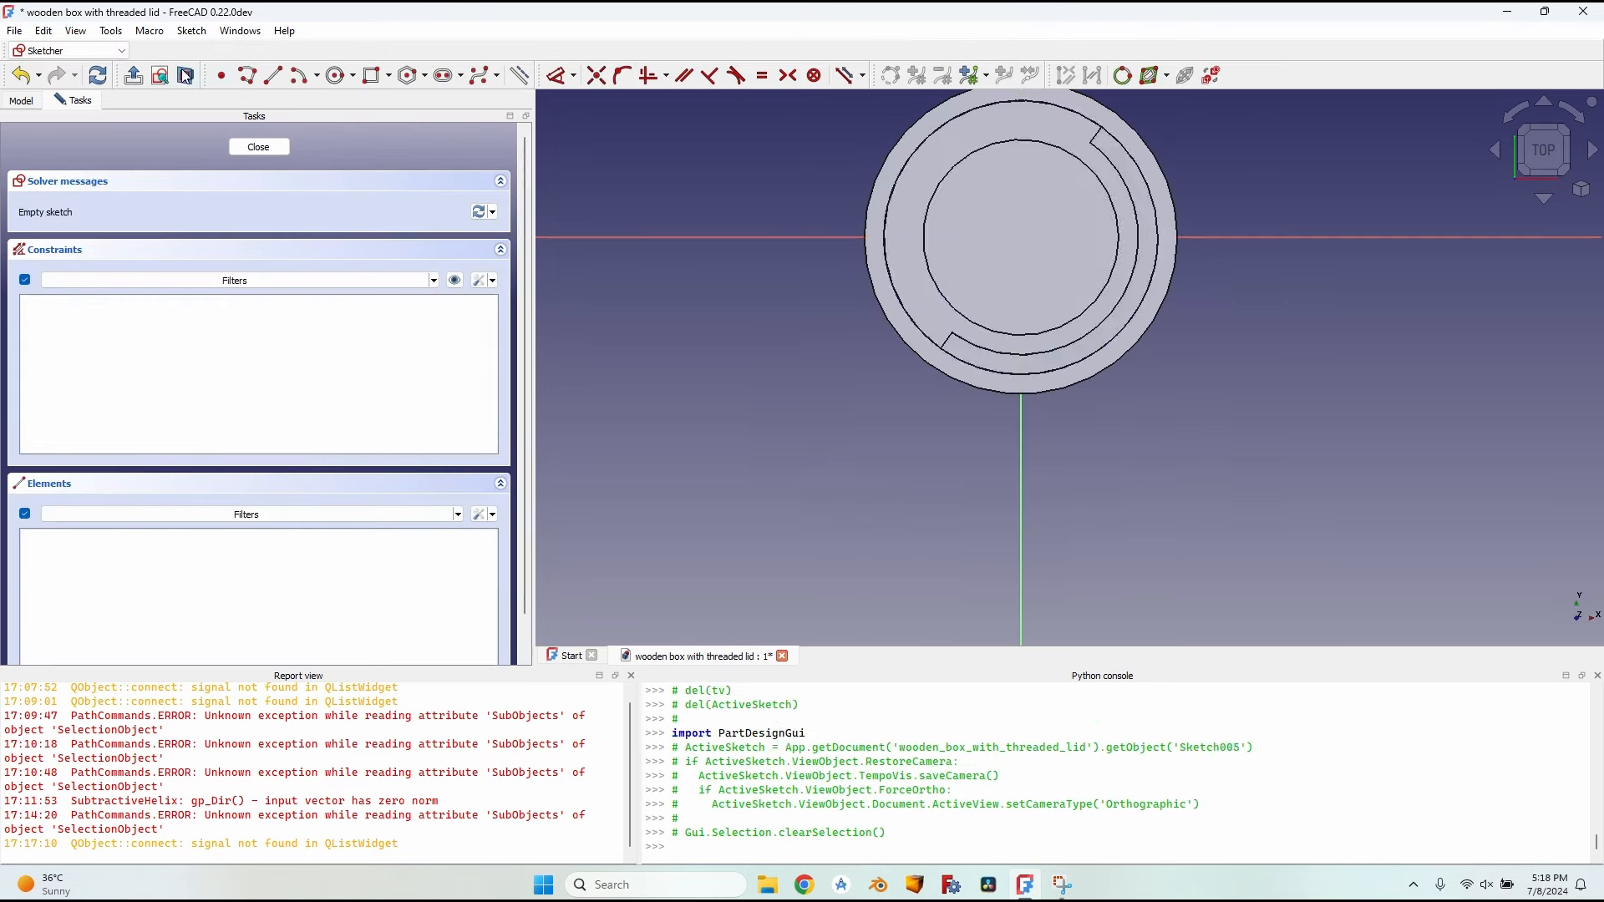
{"action": "key", "text": "q"}
{"action": "key", "text": "s"}
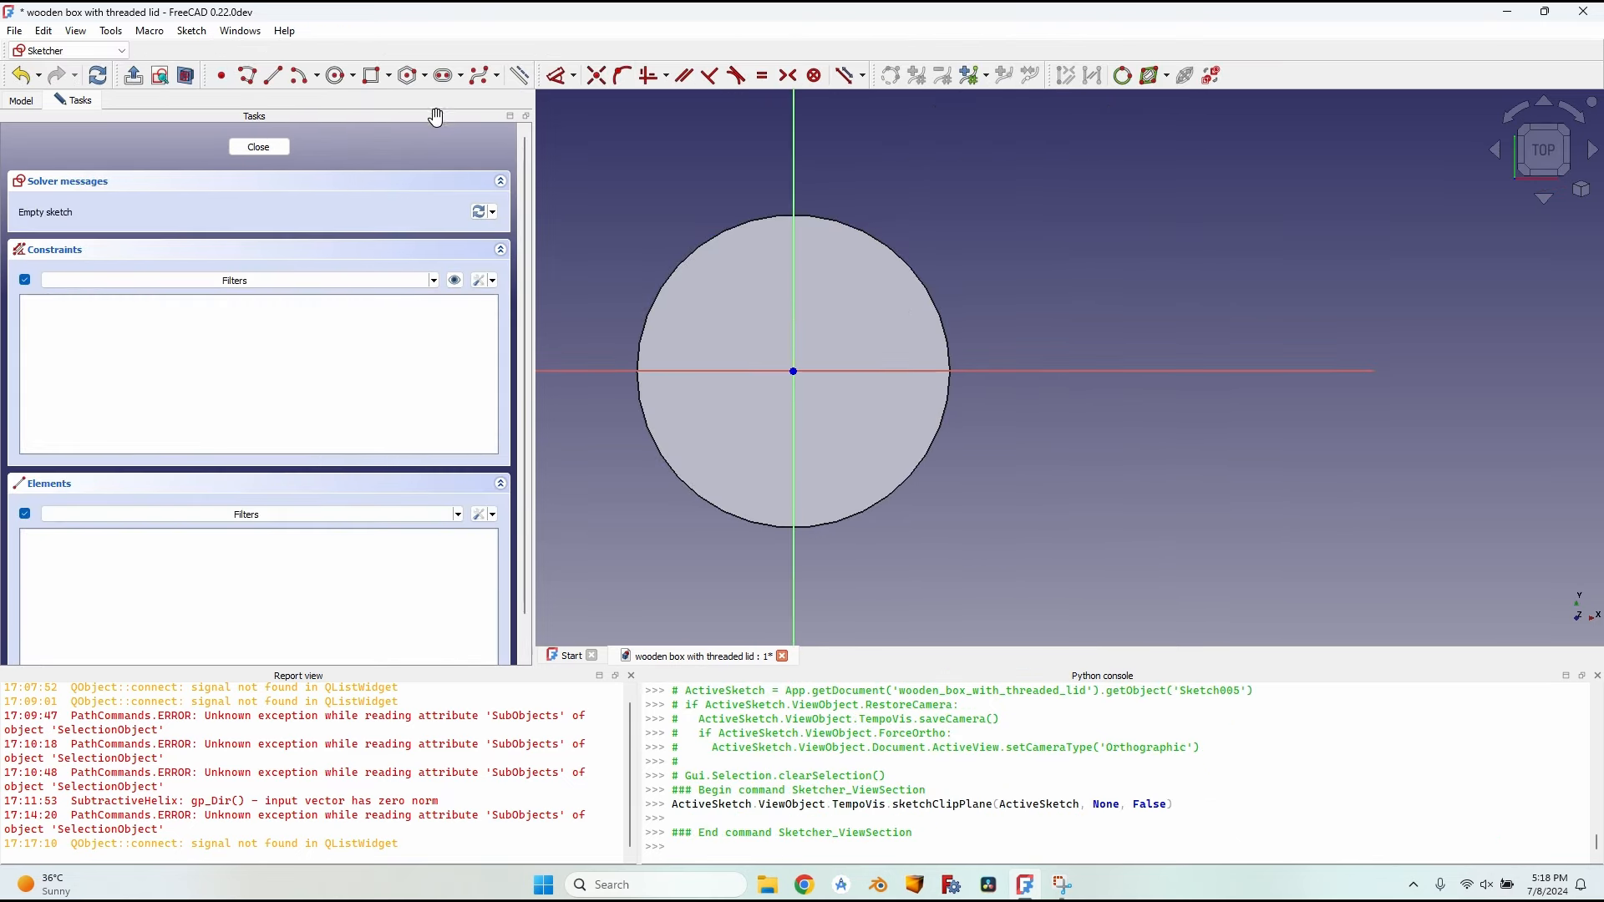
{"action": "left_click", "coordinate": [336, 76]}
{"action": "left_click", "coordinate": [793, 371]}
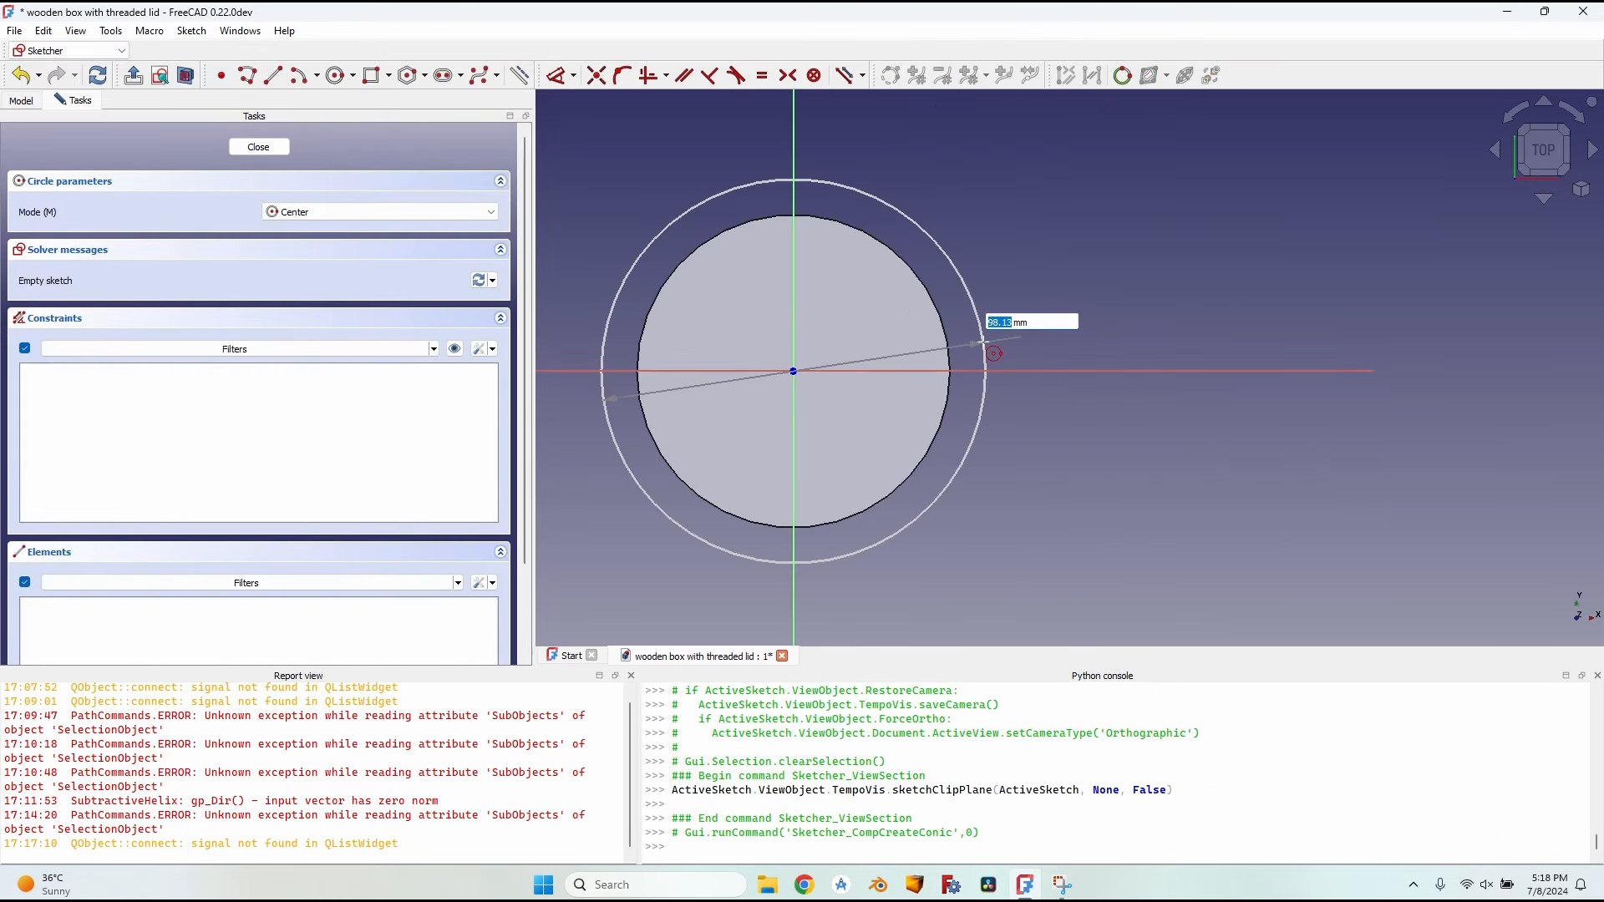
{"action": "left_click", "coordinate": [984, 341]}
Step: Constrain the lid circle's diameter to 80 mm and close the sketch
{"action": "left_click", "coordinate": [981, 337]}
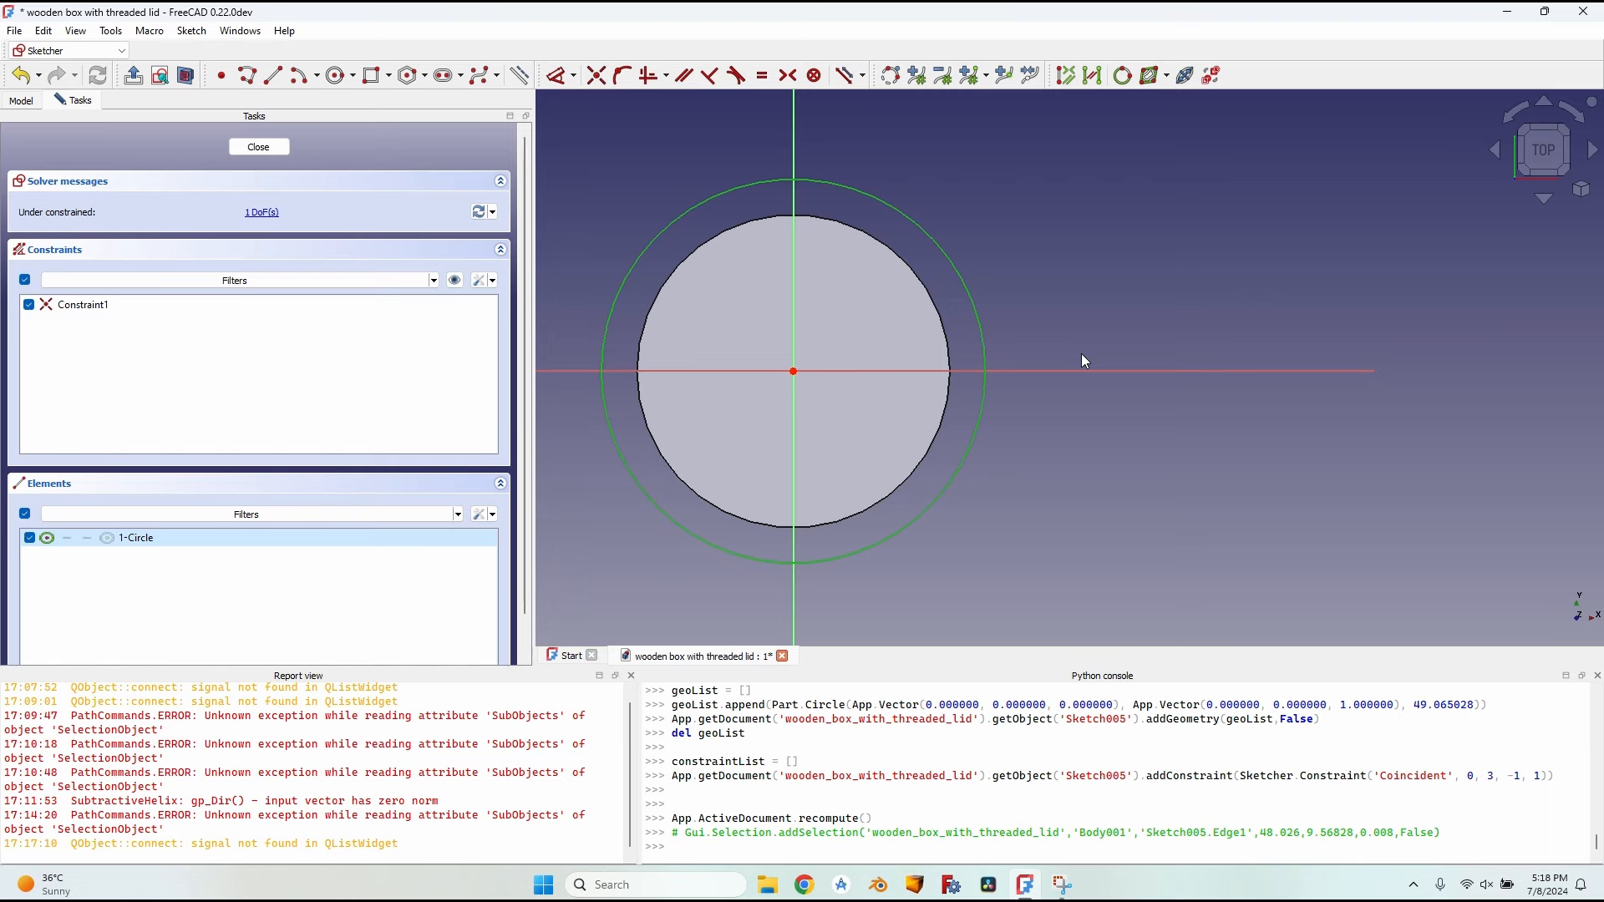
{"action": "type", "text": "ko"}
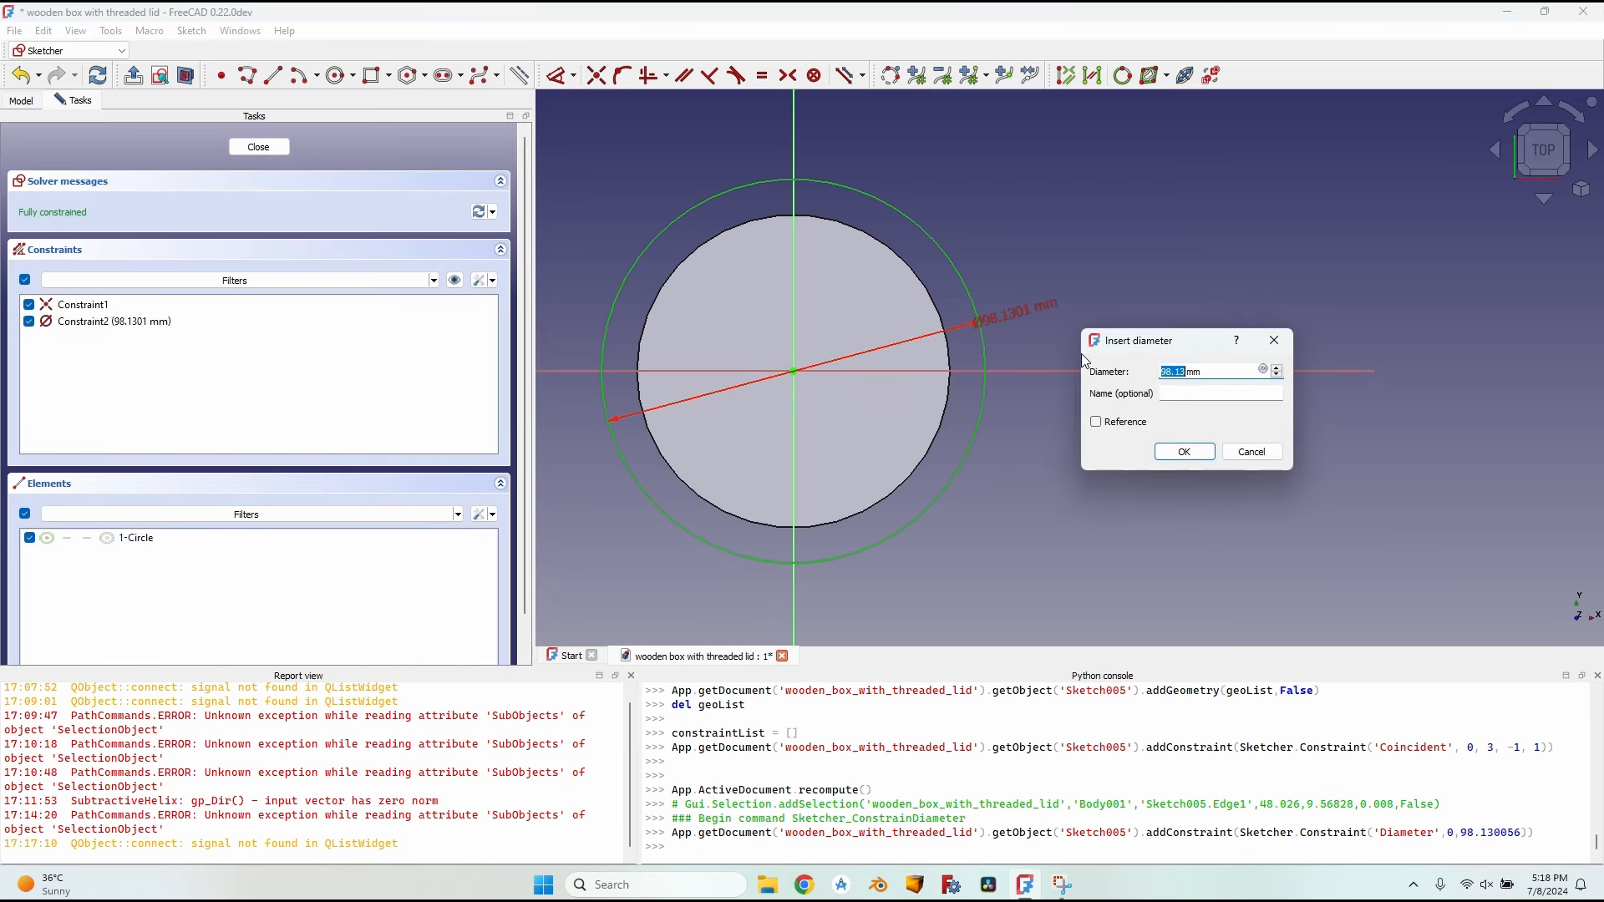
{"action": "type", "text": "80"}
{"action": "key", "text": "Return"}
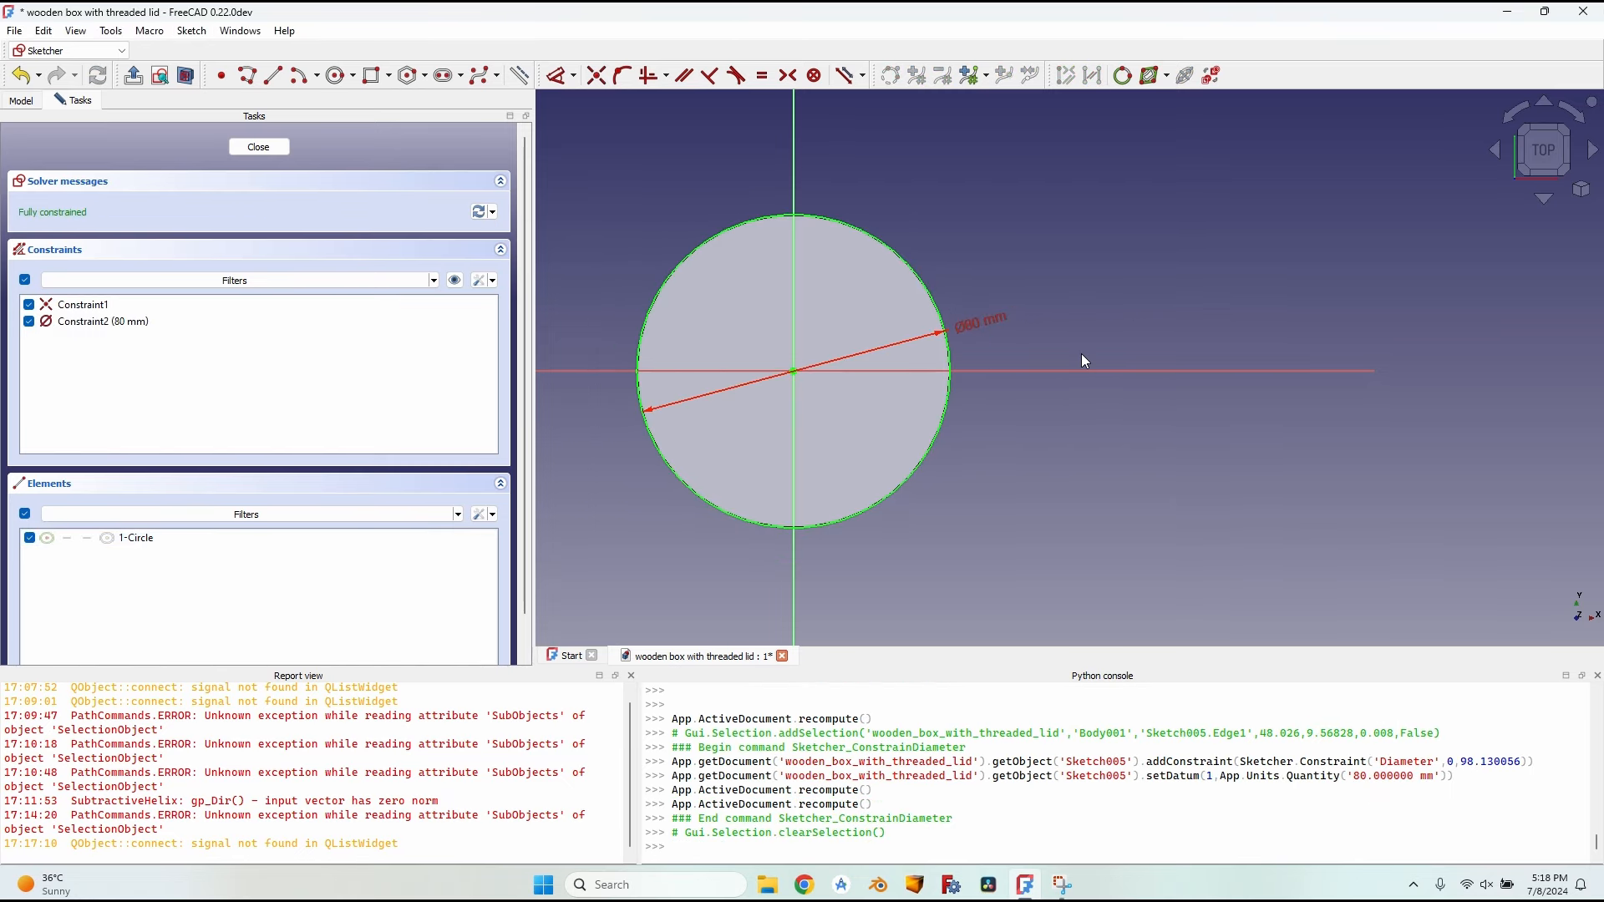
{"action": "left_click", "coordinate": [259, 147]}
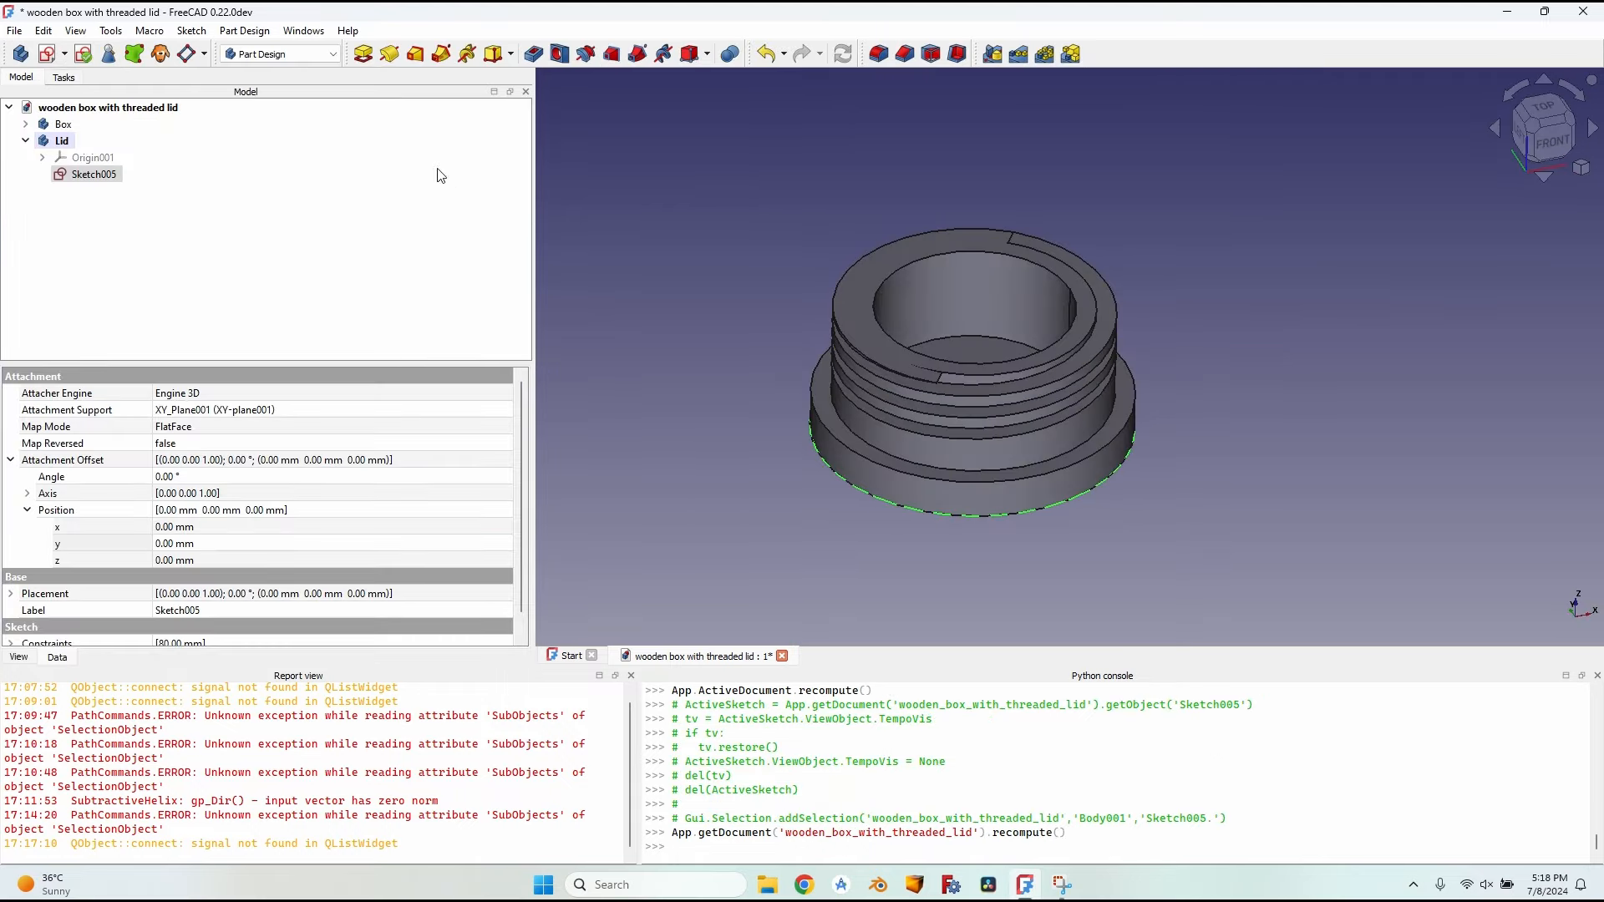
Step: Pad the lid's circle sketch to a length of 35 mm
{"action": "left_click", "coordinate": [362, 53]}
{"action": "type", "text": "25"}
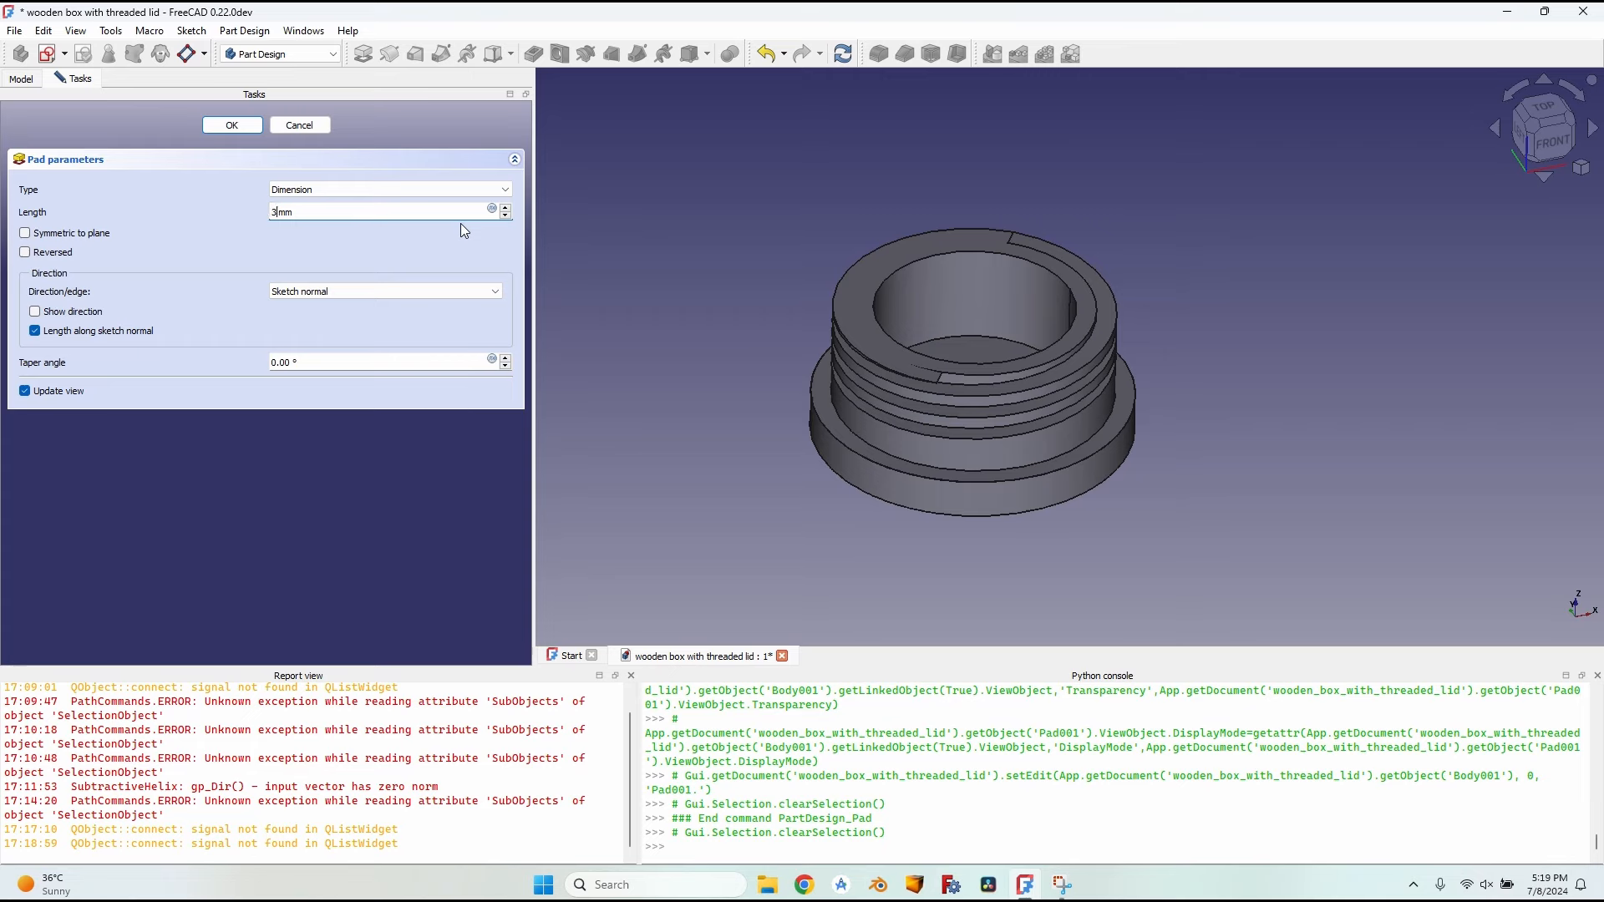
{"action": "key", "text": "Return"}
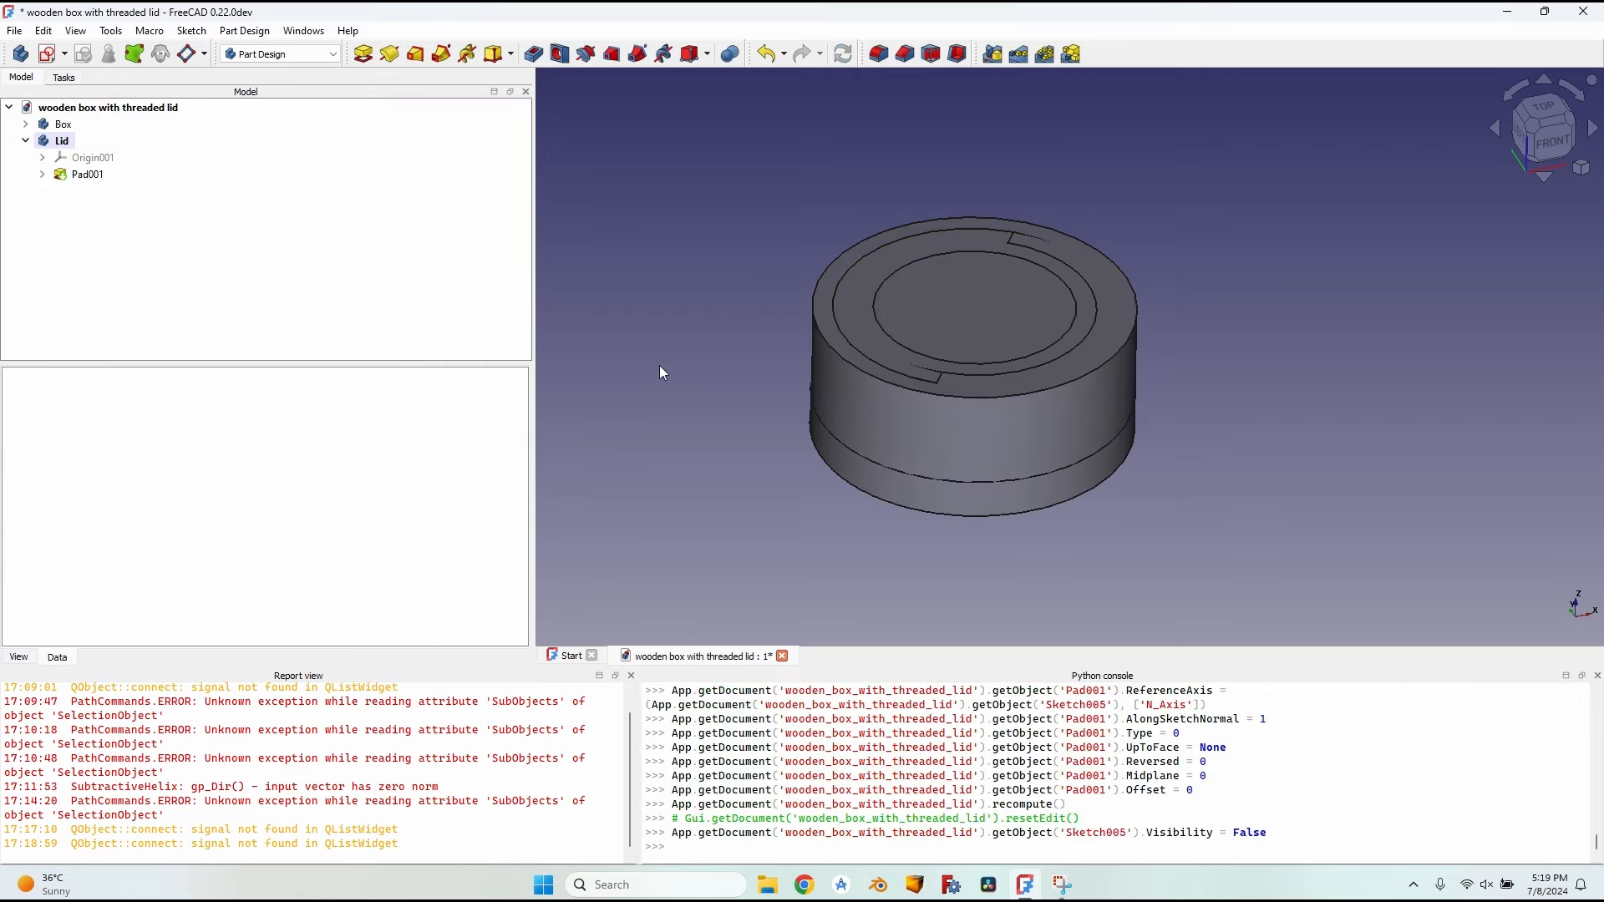
Step: Sketch a circle about 57 mm in diameter, centred on the origin, on the underside face of the lid and close the sketch
{"action": "middle_click_drag", "start_coordinate": [765, 423], "coordinate": [691, 398]}
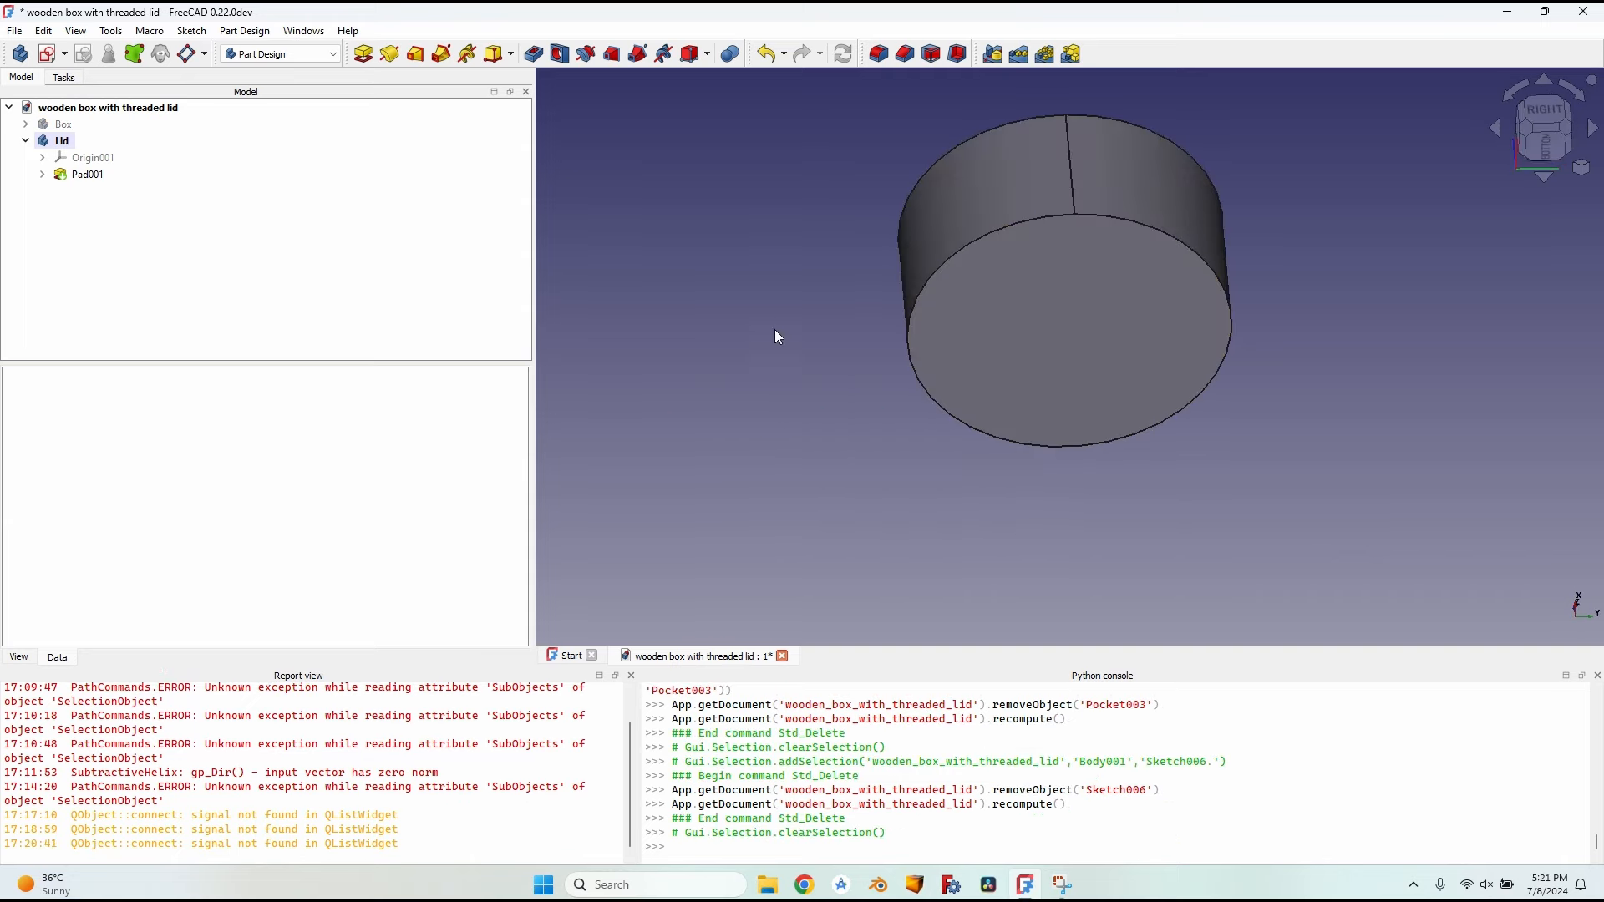
{"action": "left_click", "coordinate": [1083, 337]}
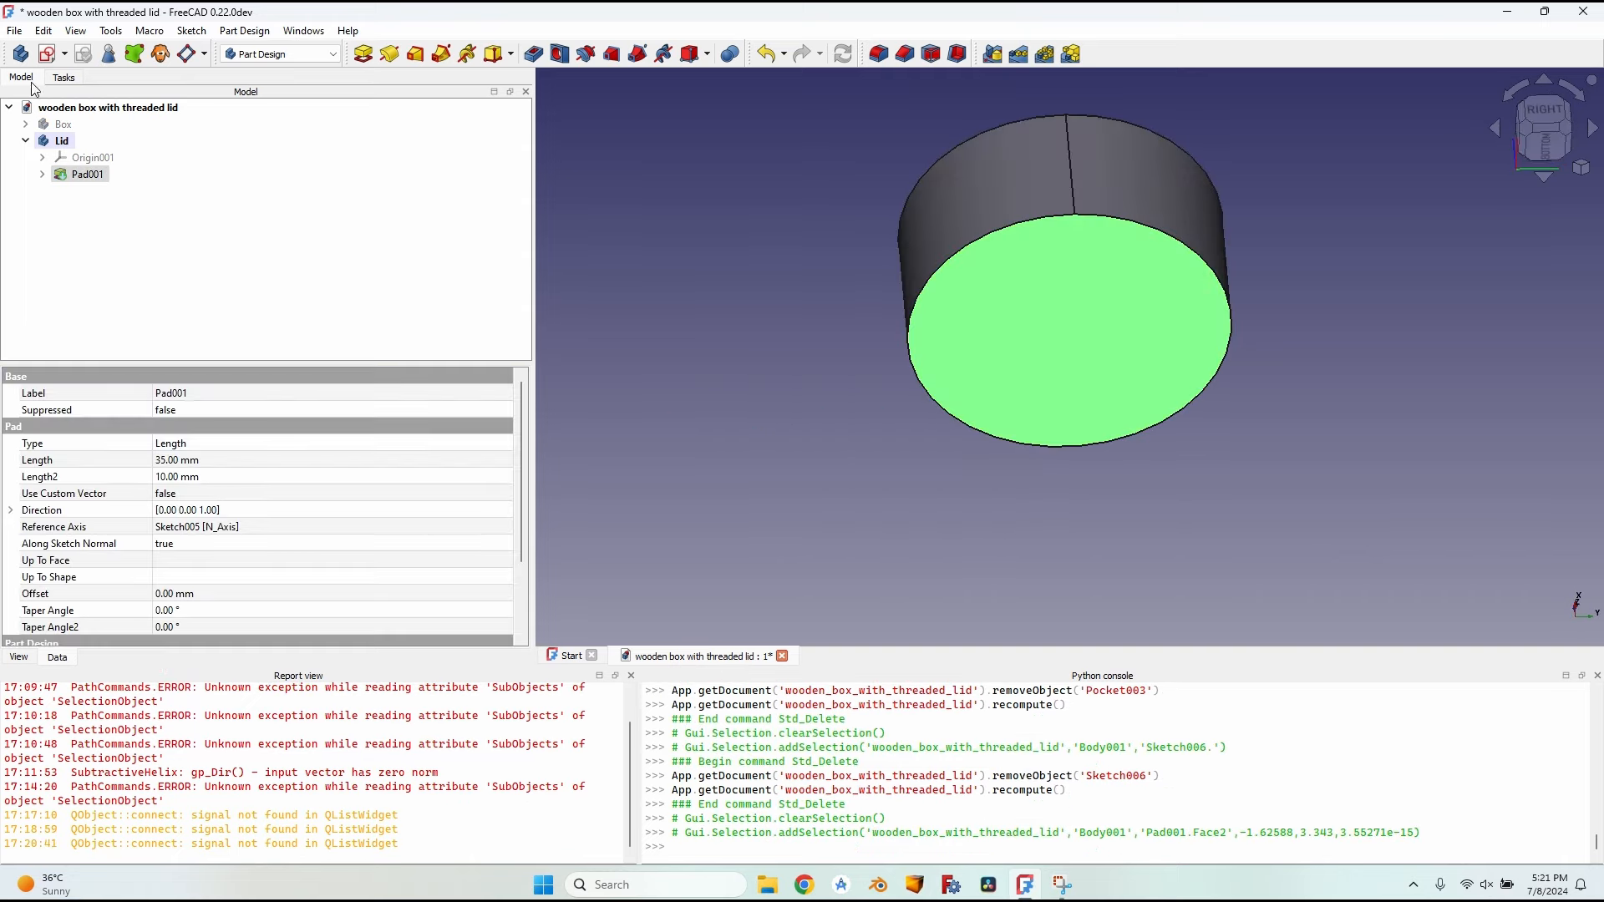
{"action": "left_click", "coordinate": [47, 53]}
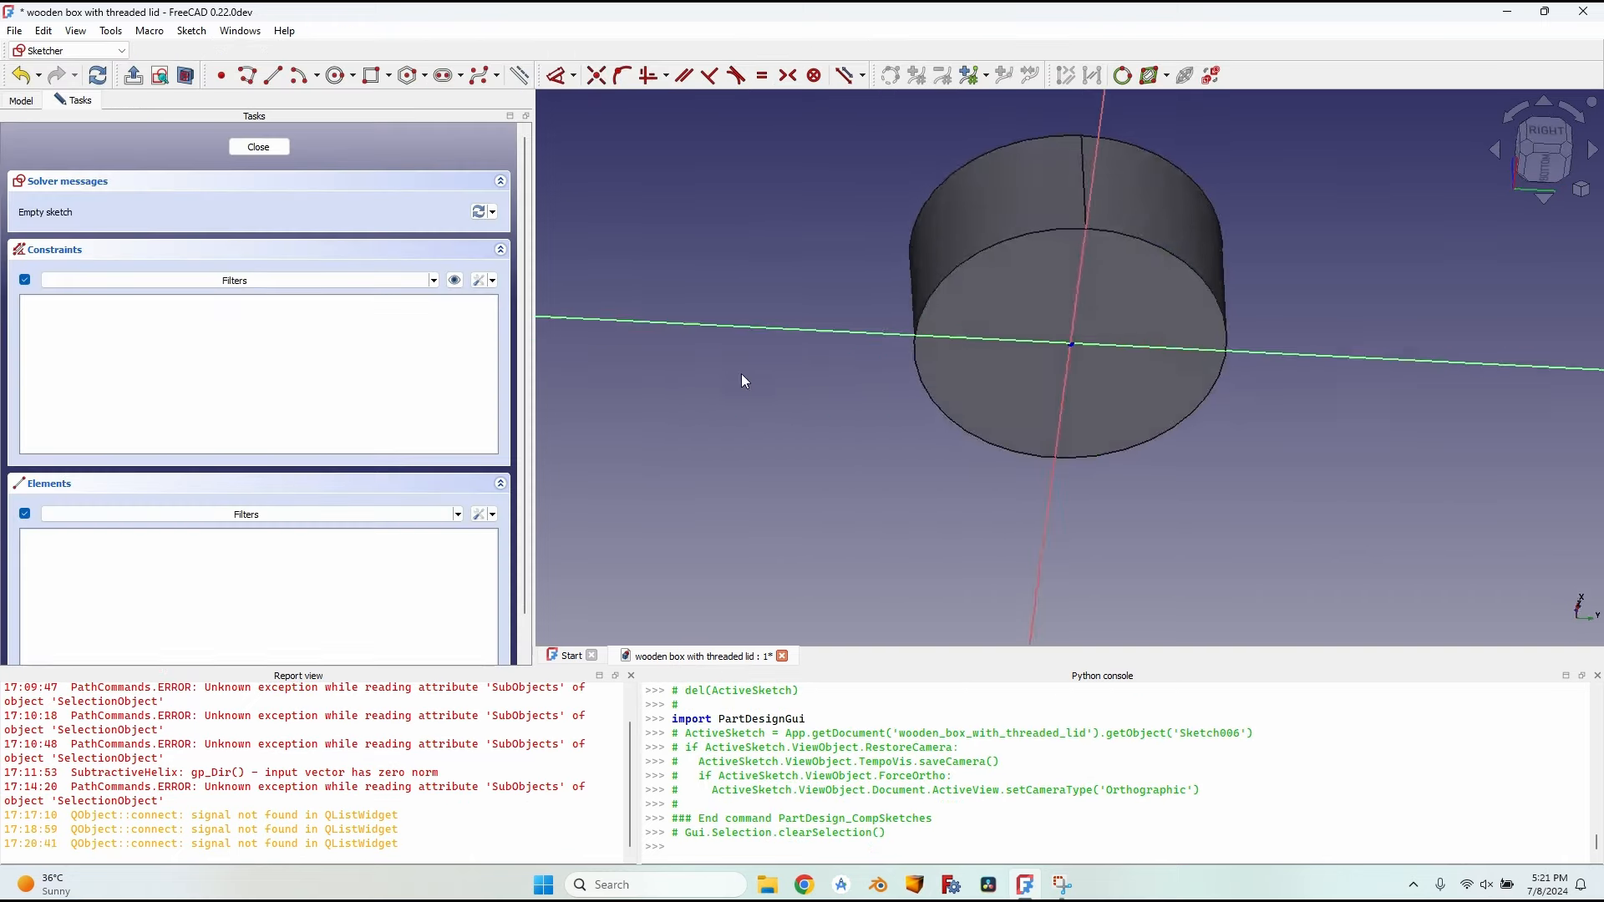
{"action": "left_click", "coordinate": [335, 76]}
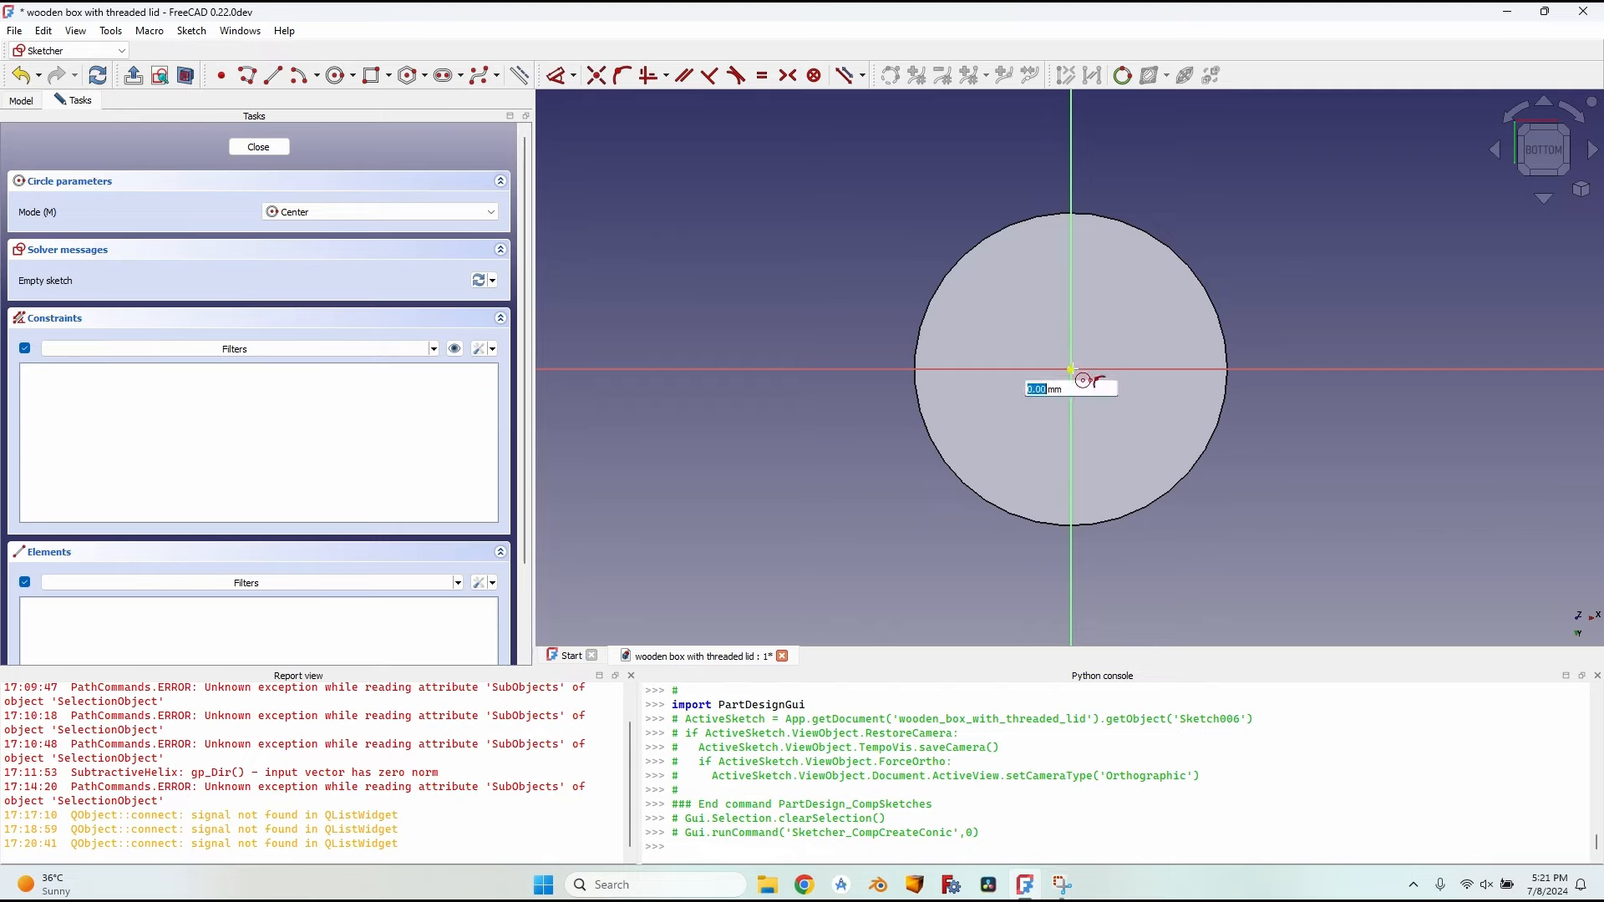
{"action": "left_click", "coordinate": [1071, 370]}
{"action": "left_click", "coordinate": [1146, 449]}
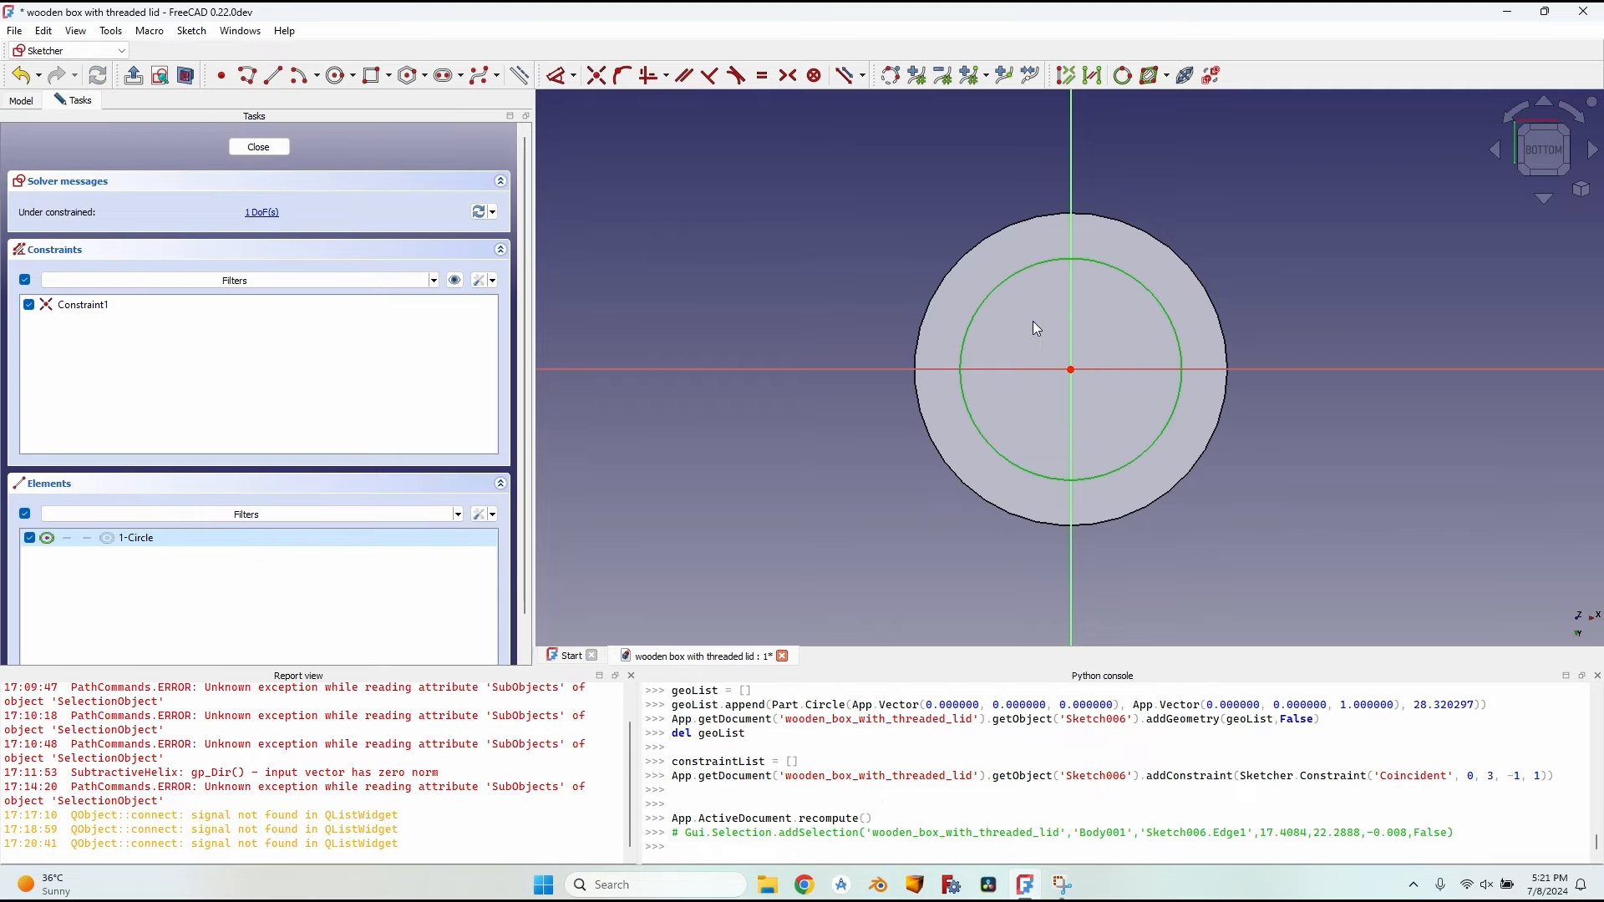
{"action": "left_click", "coordinate": [258, 147]}
Step: Show the Box body, hide the Lid body, and inspect the inner edge of the thread groove on the neck
{"action": "left_click", "coordinate": [64, 125]}
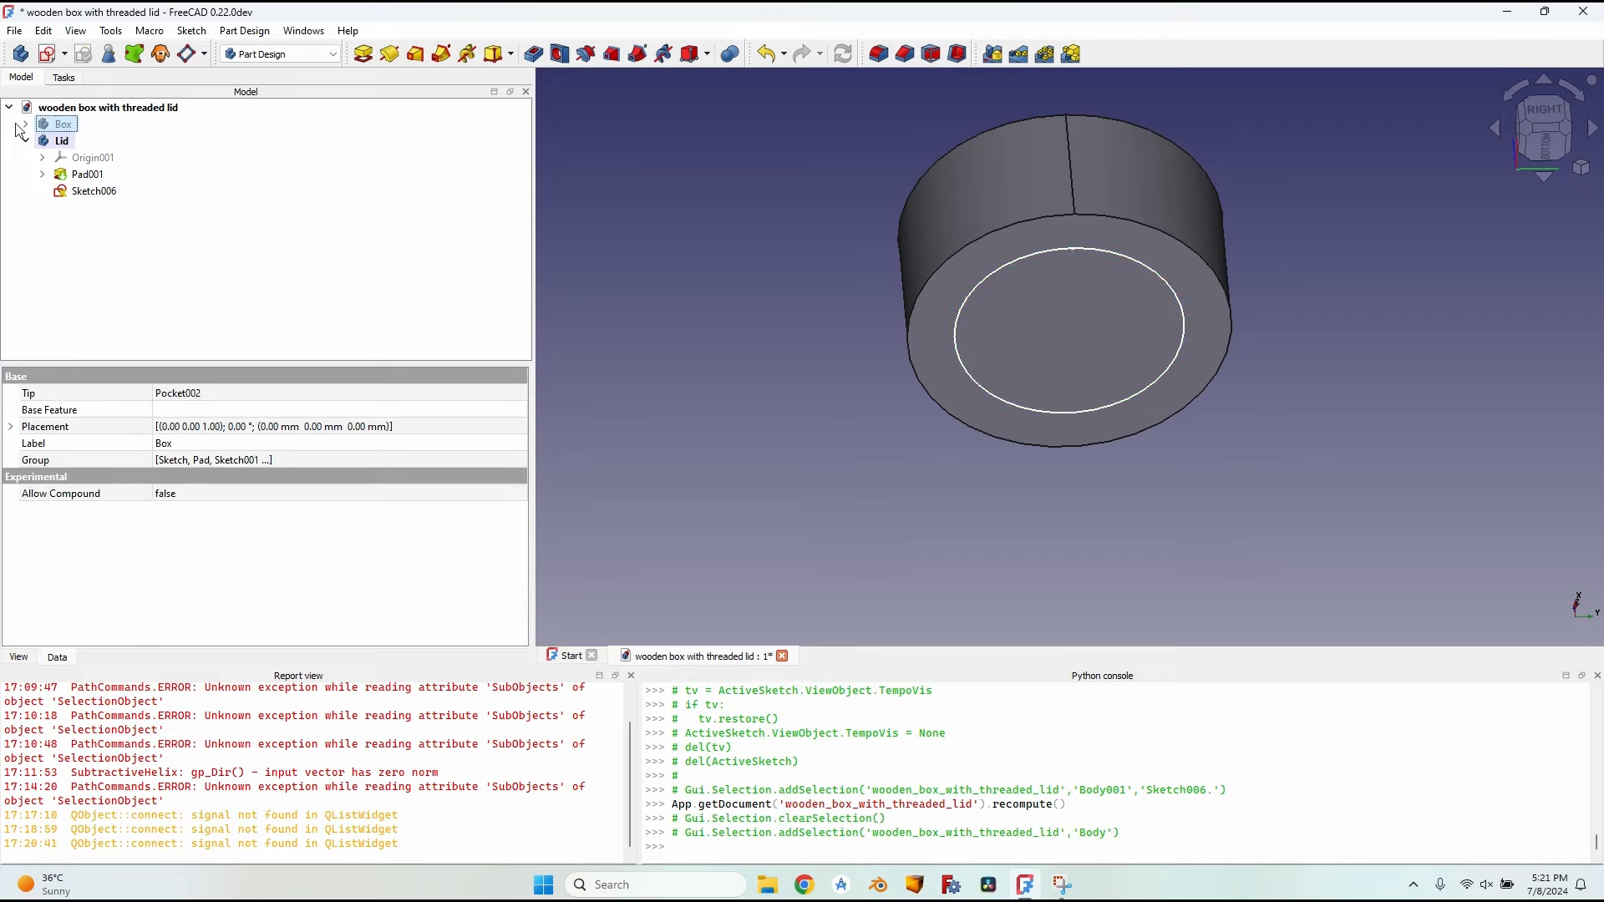
{"action": "key", "text": "space"}
{"action": "left_click", "coordinate": [62, 141]}
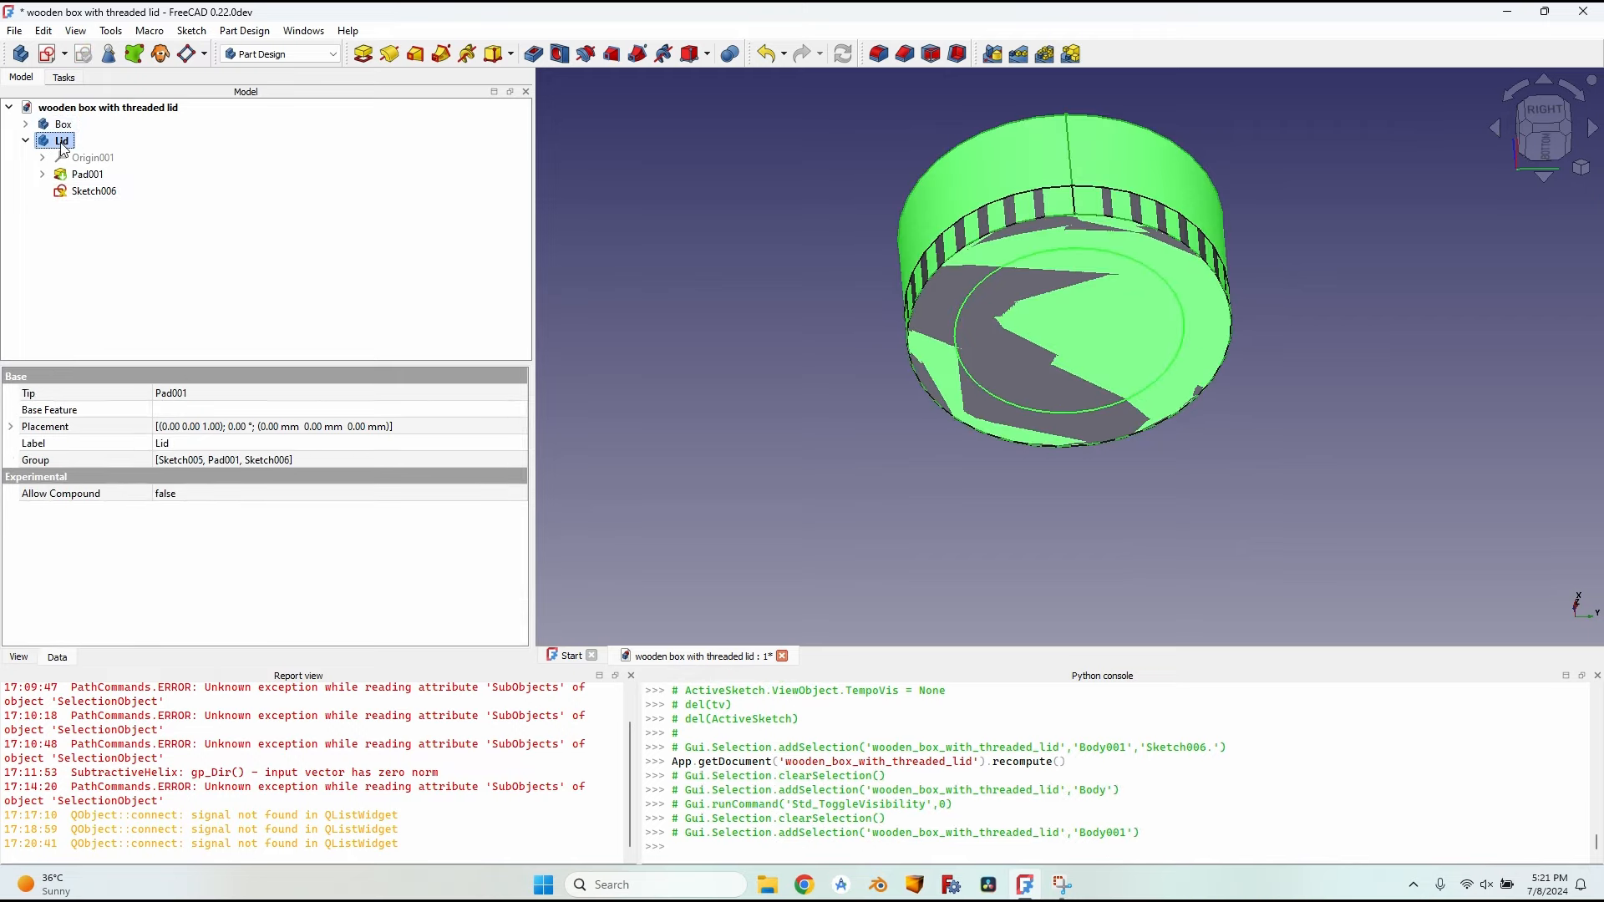
{"action": "key", "text": "space"}
{"action": "middle_click_drag", "start_coordinate": [920, 283], "coordinate": [1085, 261]}
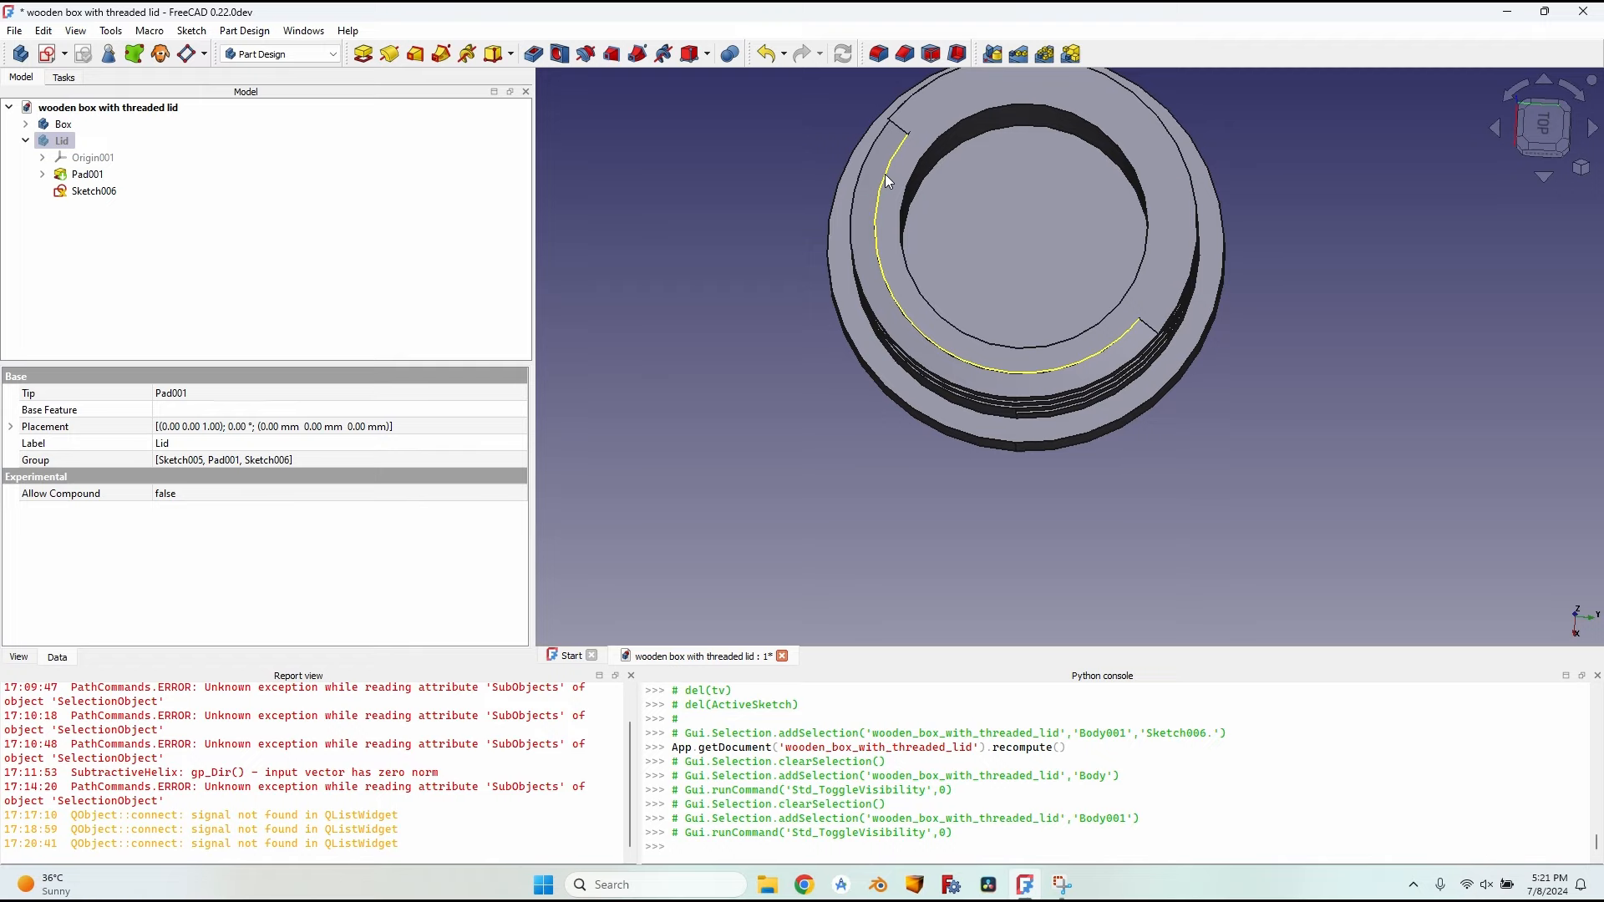
{"action": "middle_click_drag", "start_coordinate": [884, 174], "coordinate": [869, 231]}
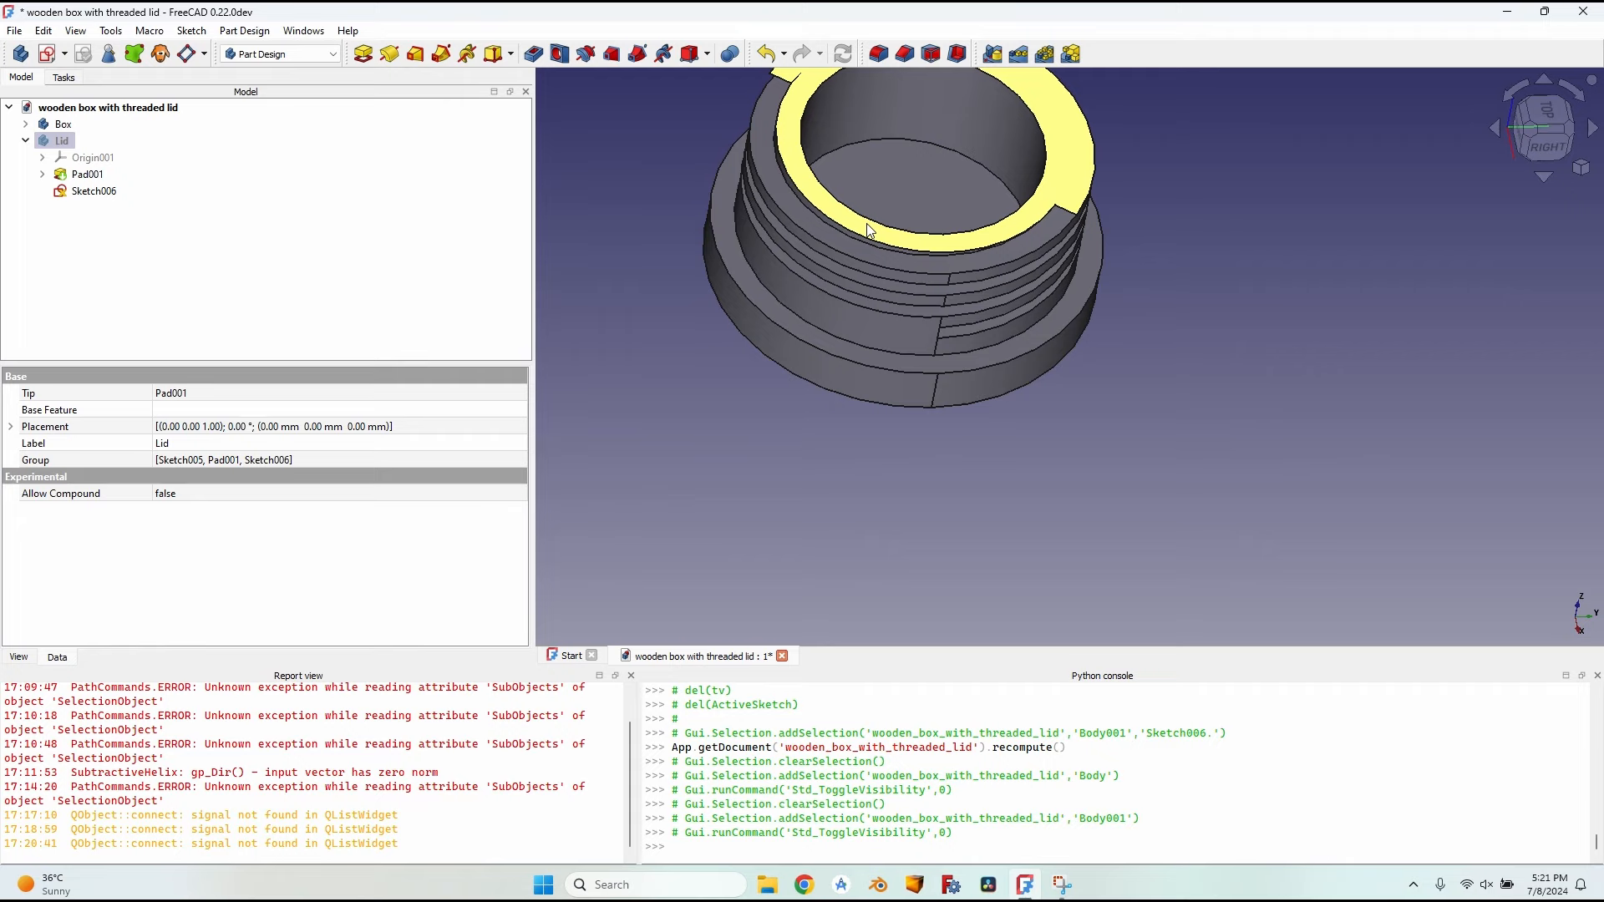
Step: In the box's helix profile sketch, add a reference horizontal dimension from the origin to the rectangle's upper inner corner, and close the sketch
{"action": "left_click", "coordinate": [26, 124]}
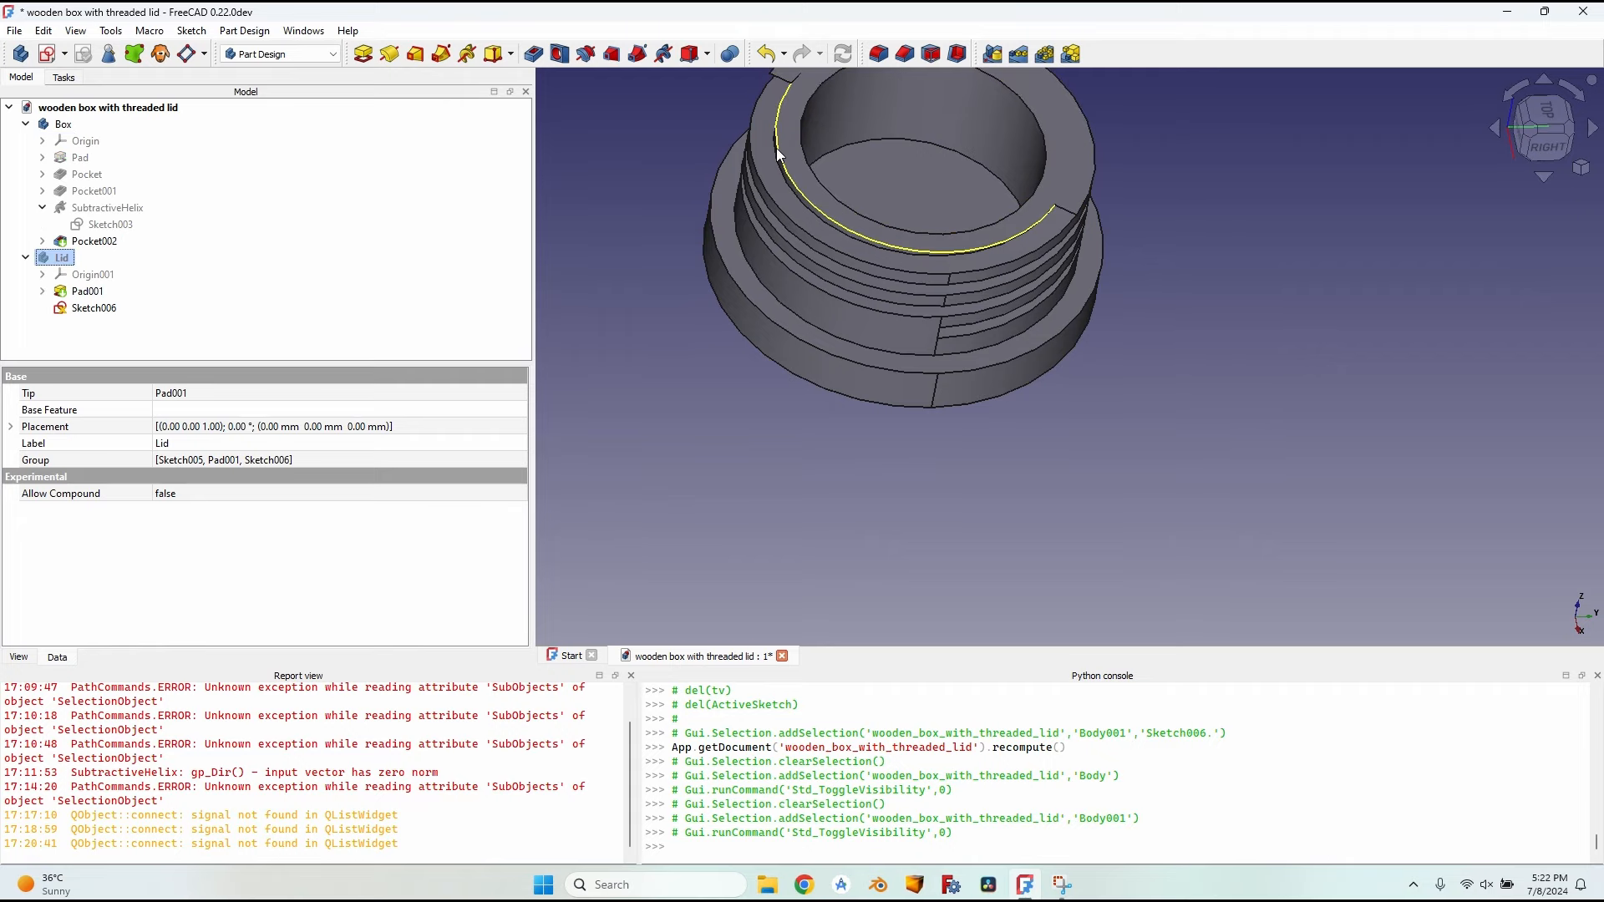
{"action": "double_click", "coordinate": [109, 224]}
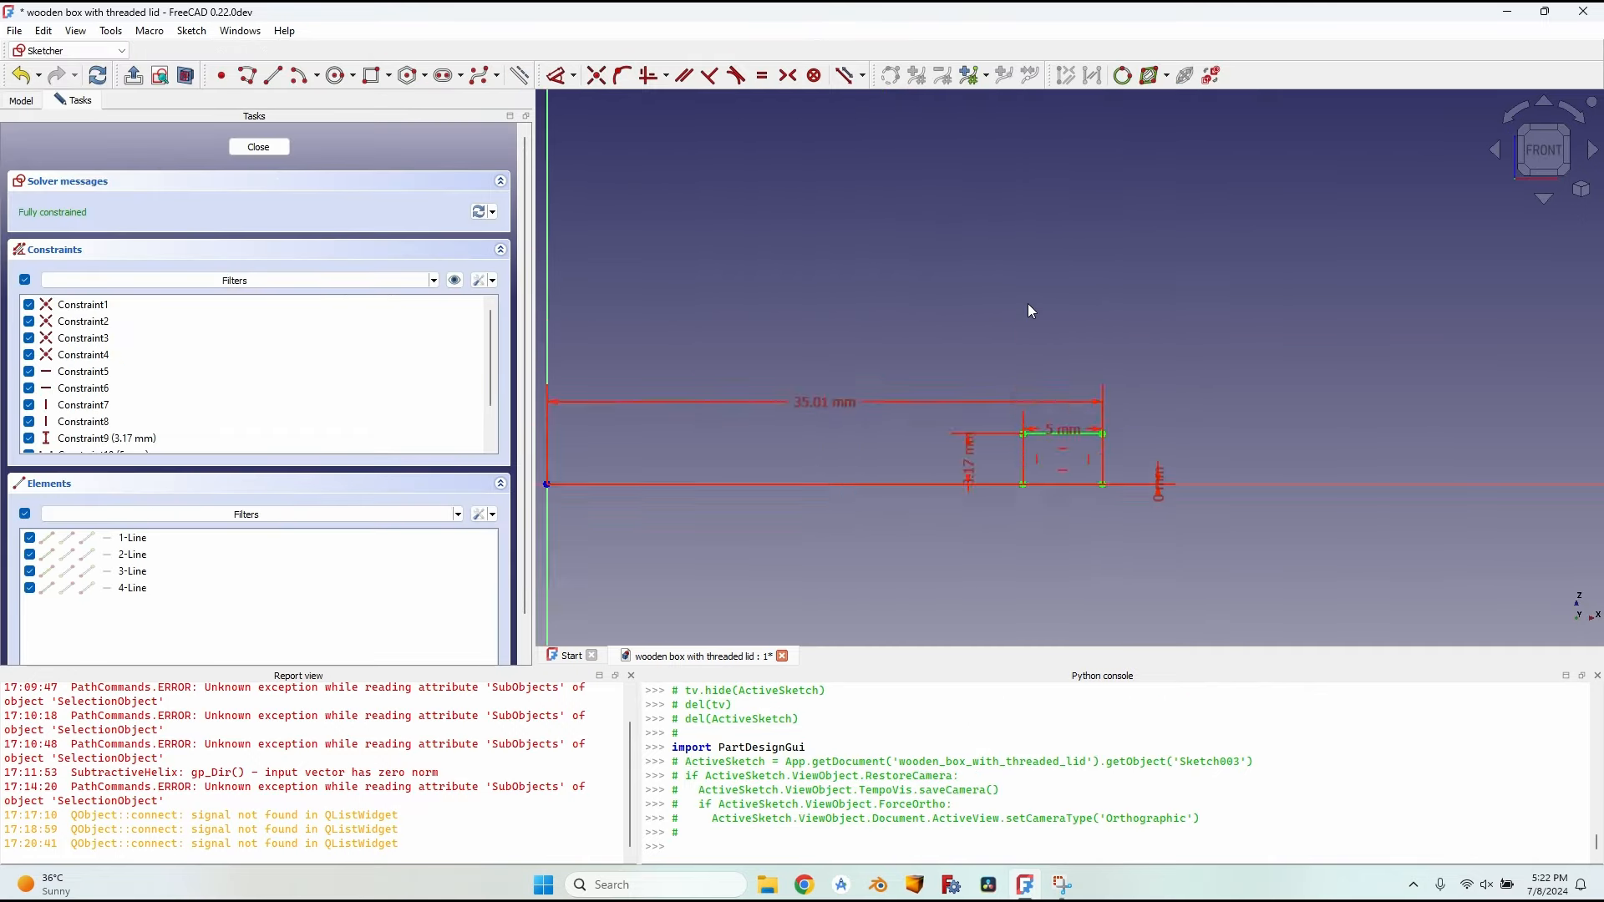
{"action": "scroll", "coordinate": [1027, 310], "scroll_direction": "up", "scroll_amount": 2}
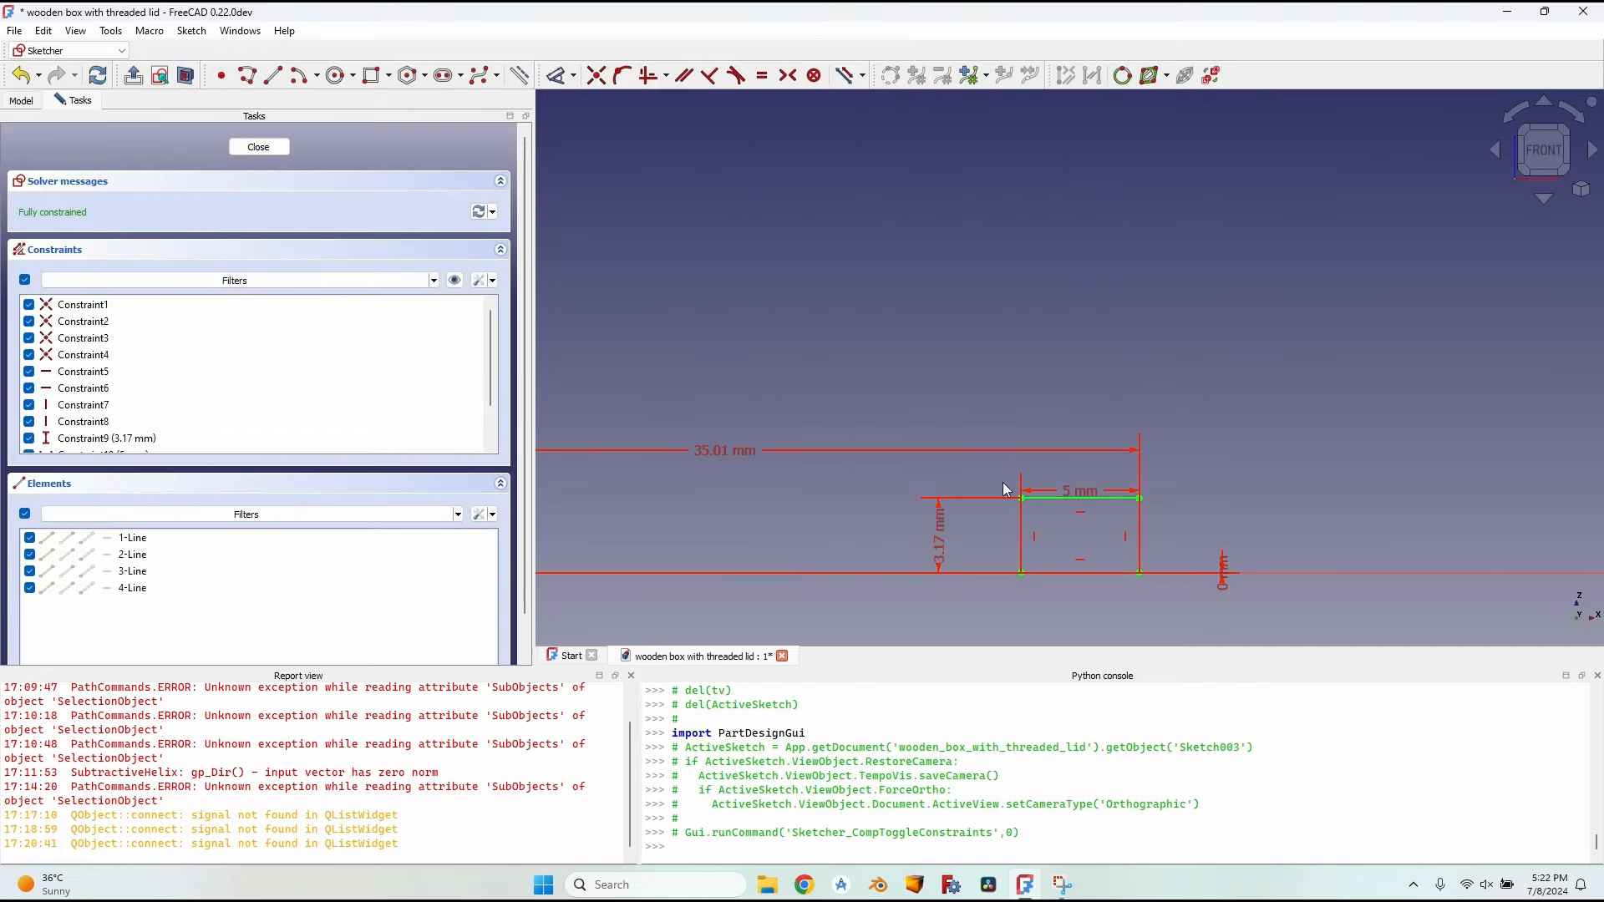
{"action": "left_click", "coordinate": [1022, 499]}
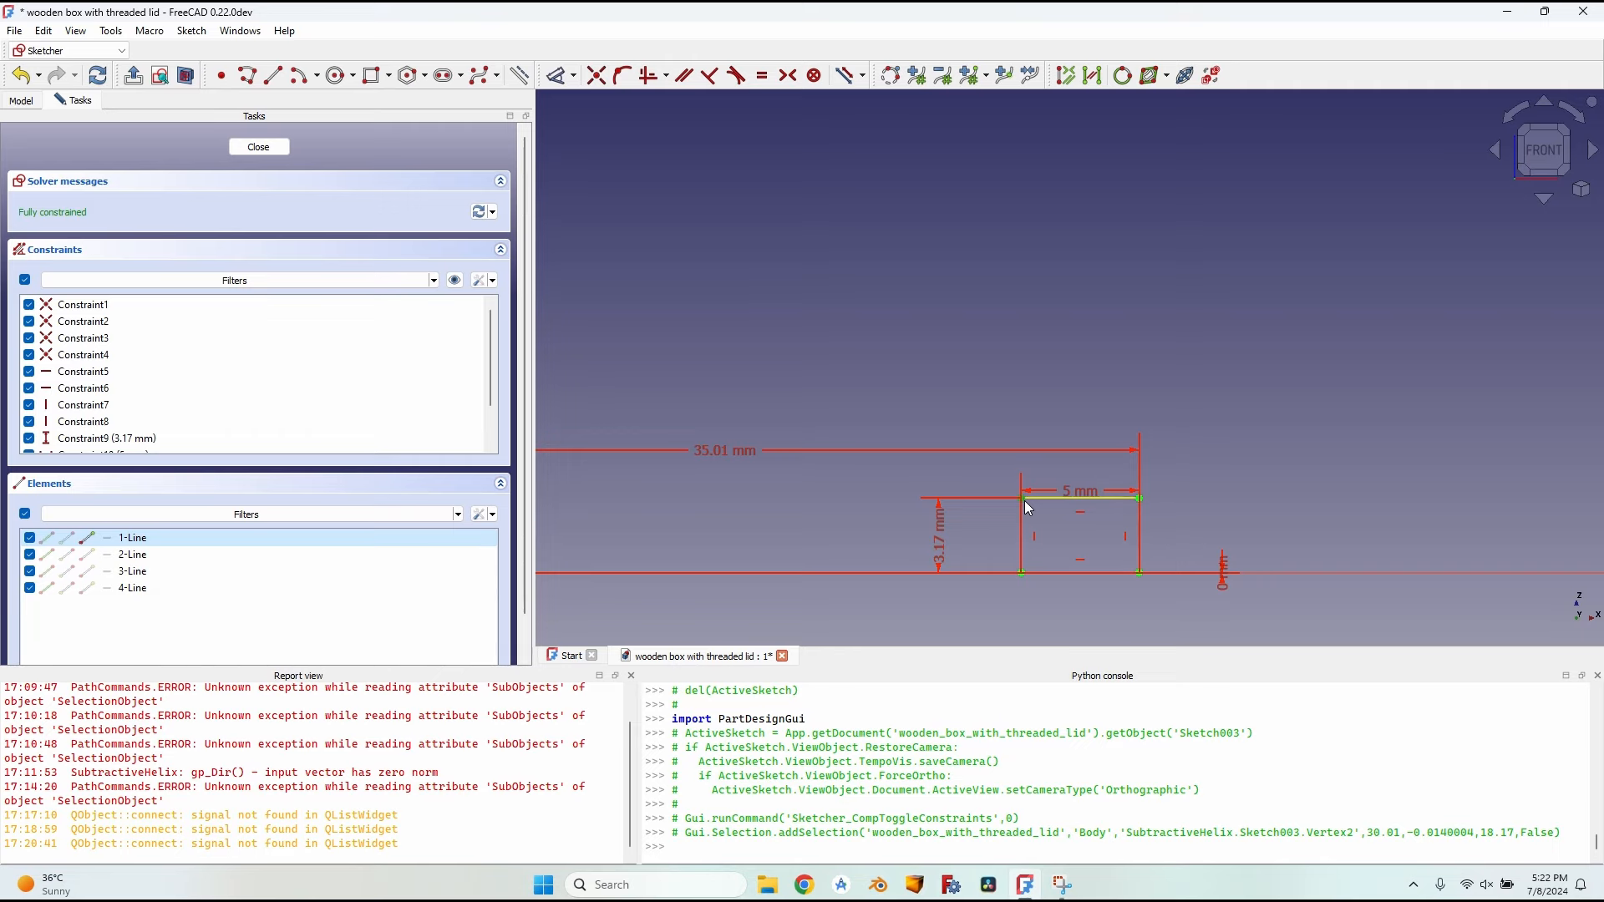
{"action": "key", "text": "l"}
{"action": "middle_click_drag", "start_coordinate": [943, 508], "coordinate": [1271, 444]}
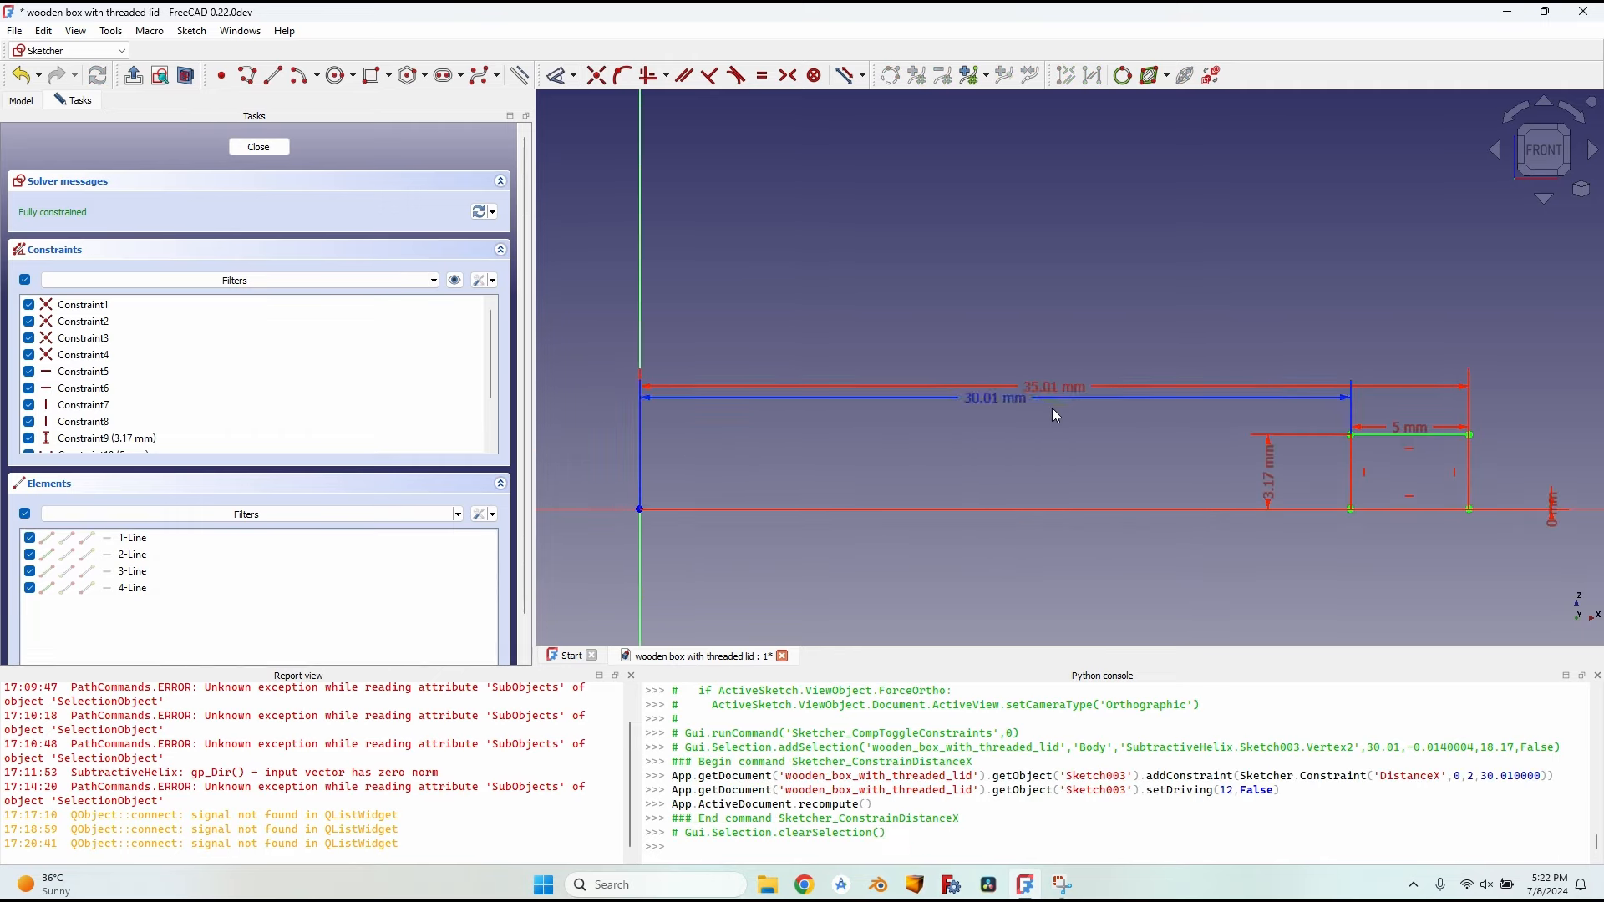
{"action": "left_click", "coordinate": [259, 147]}
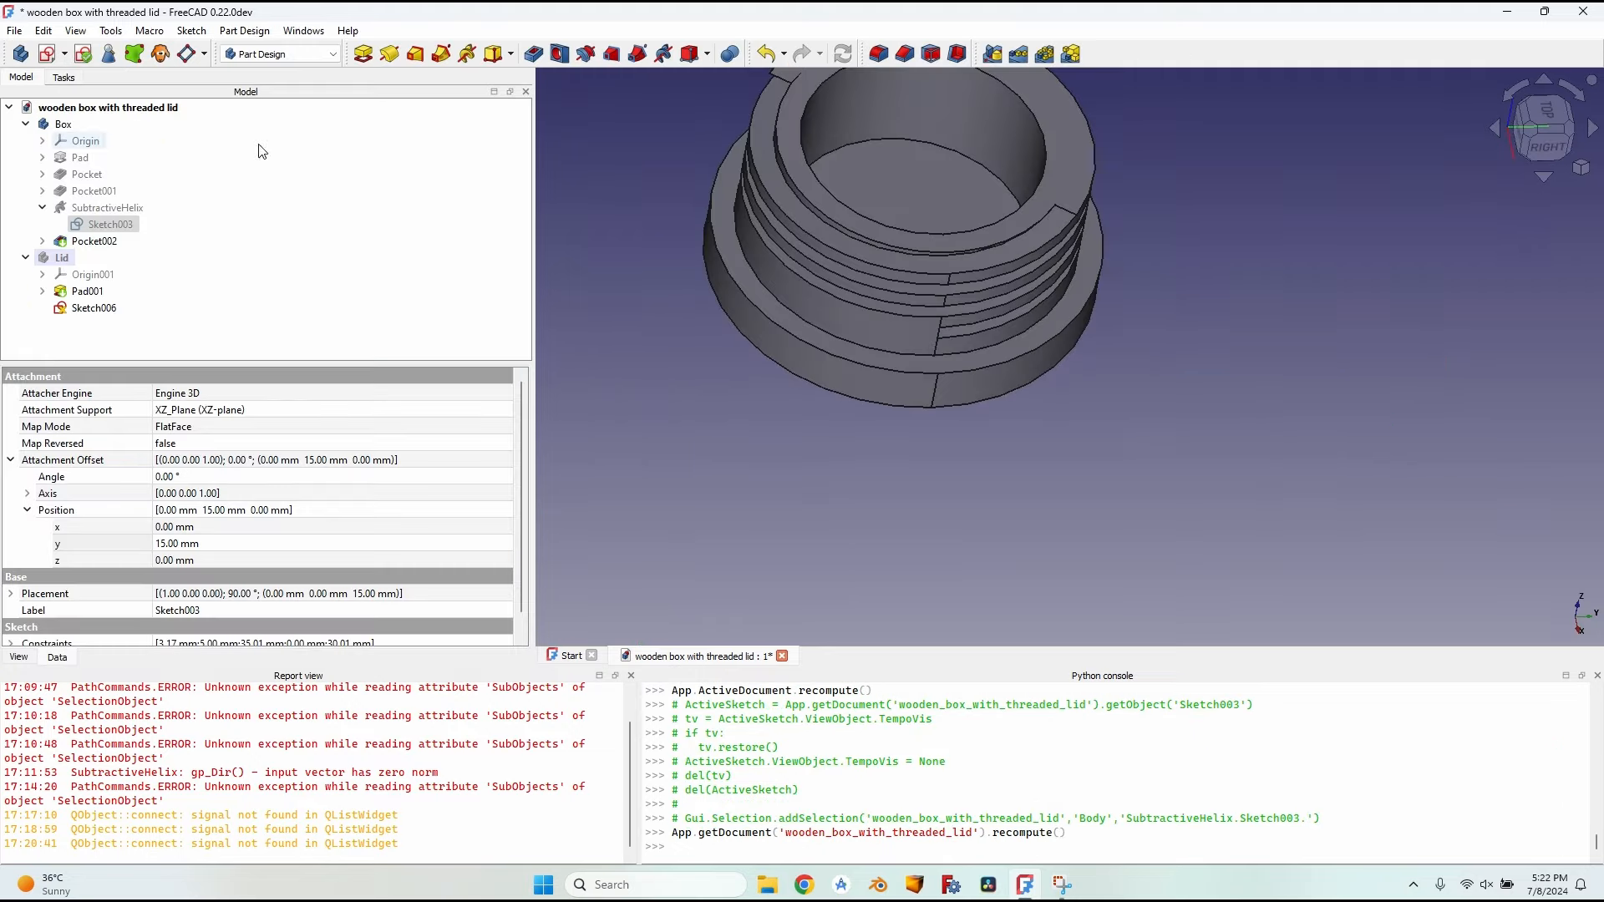
Step: Open the circle sketch on the lid's underside for editing and select its circle
{"action": "double_click", "coordinate": [95, 308]}
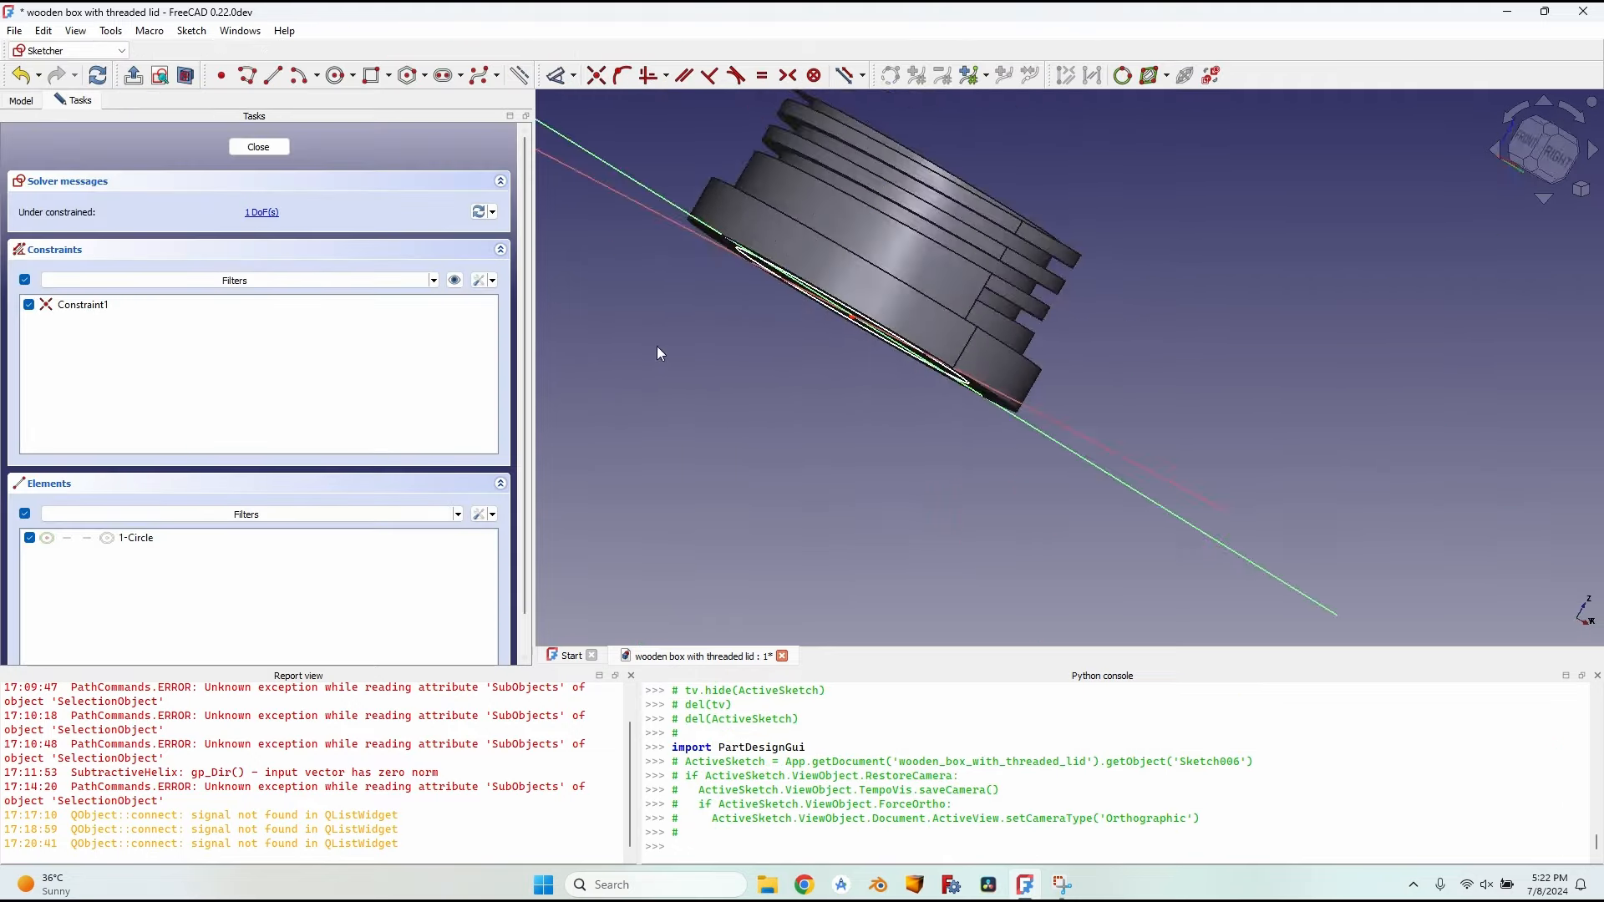
{"action": "middle_click_drag", "start_coordinate": [867, 125], "coordinate": [902, 201]}
{"action": "left_click", "coordinate": [844, 200]}
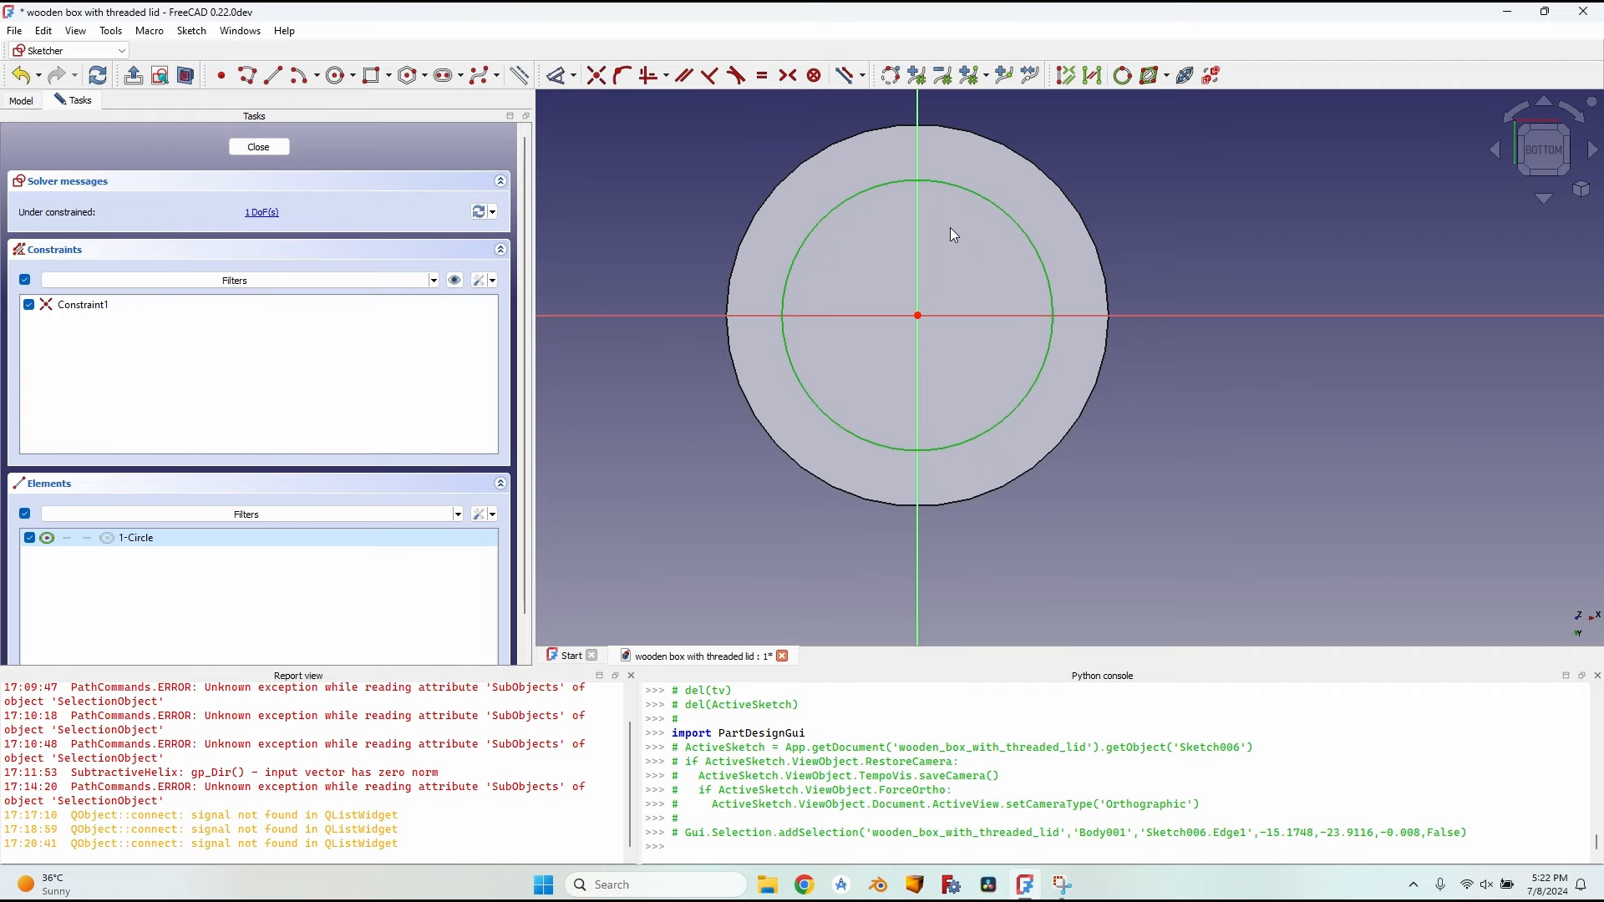
{"action": "key", "text": "k"}
{"action": "key", "text": "o"}
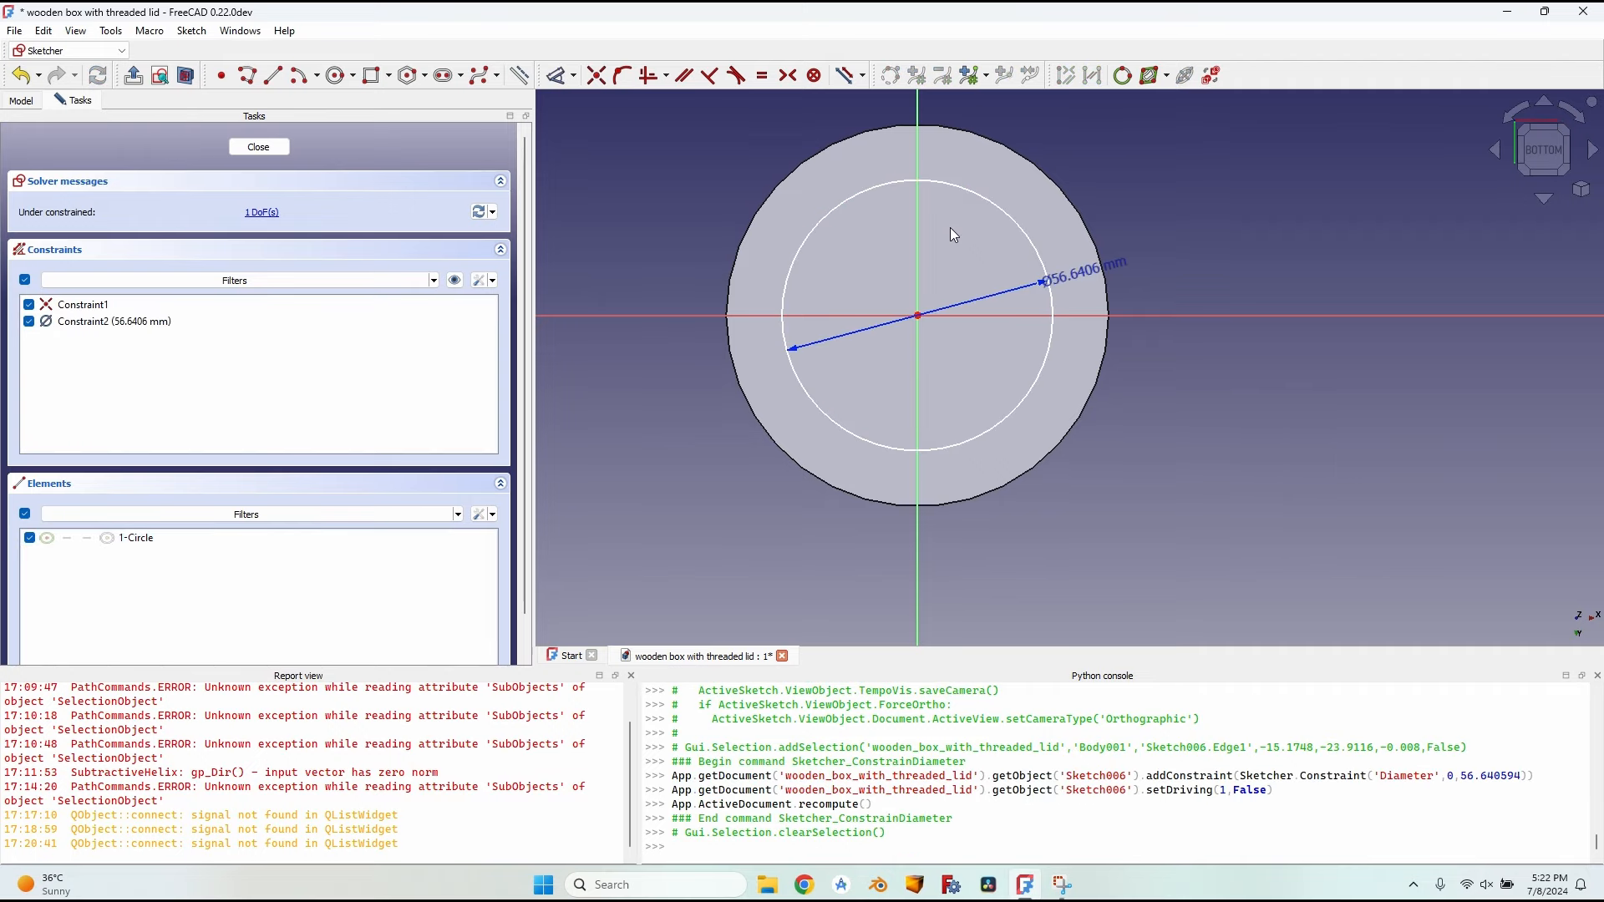
{"action": "left_click", "coordinate": [1070, 274]}
{"action": "key", "text": "Delete"}
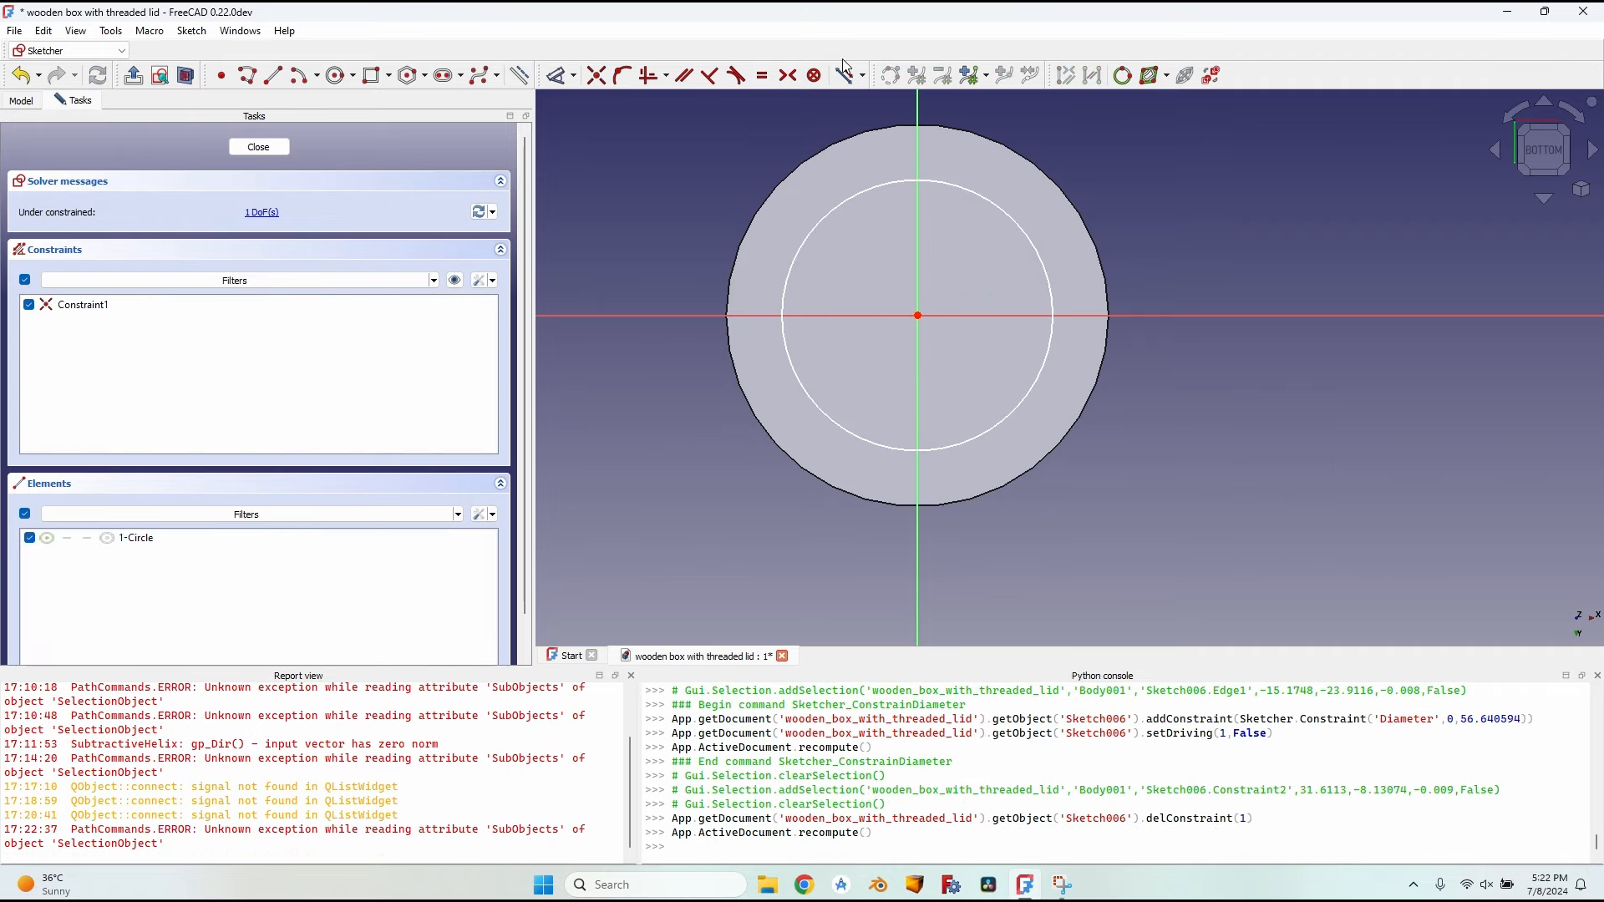
Step: Switch to driving constraints and constrain the lid circle's diameter to 60 mm
{"action": "left_click", "coordinate": [843, 73]}
{"action": "left_click", "coordinate": [1043, 366]}
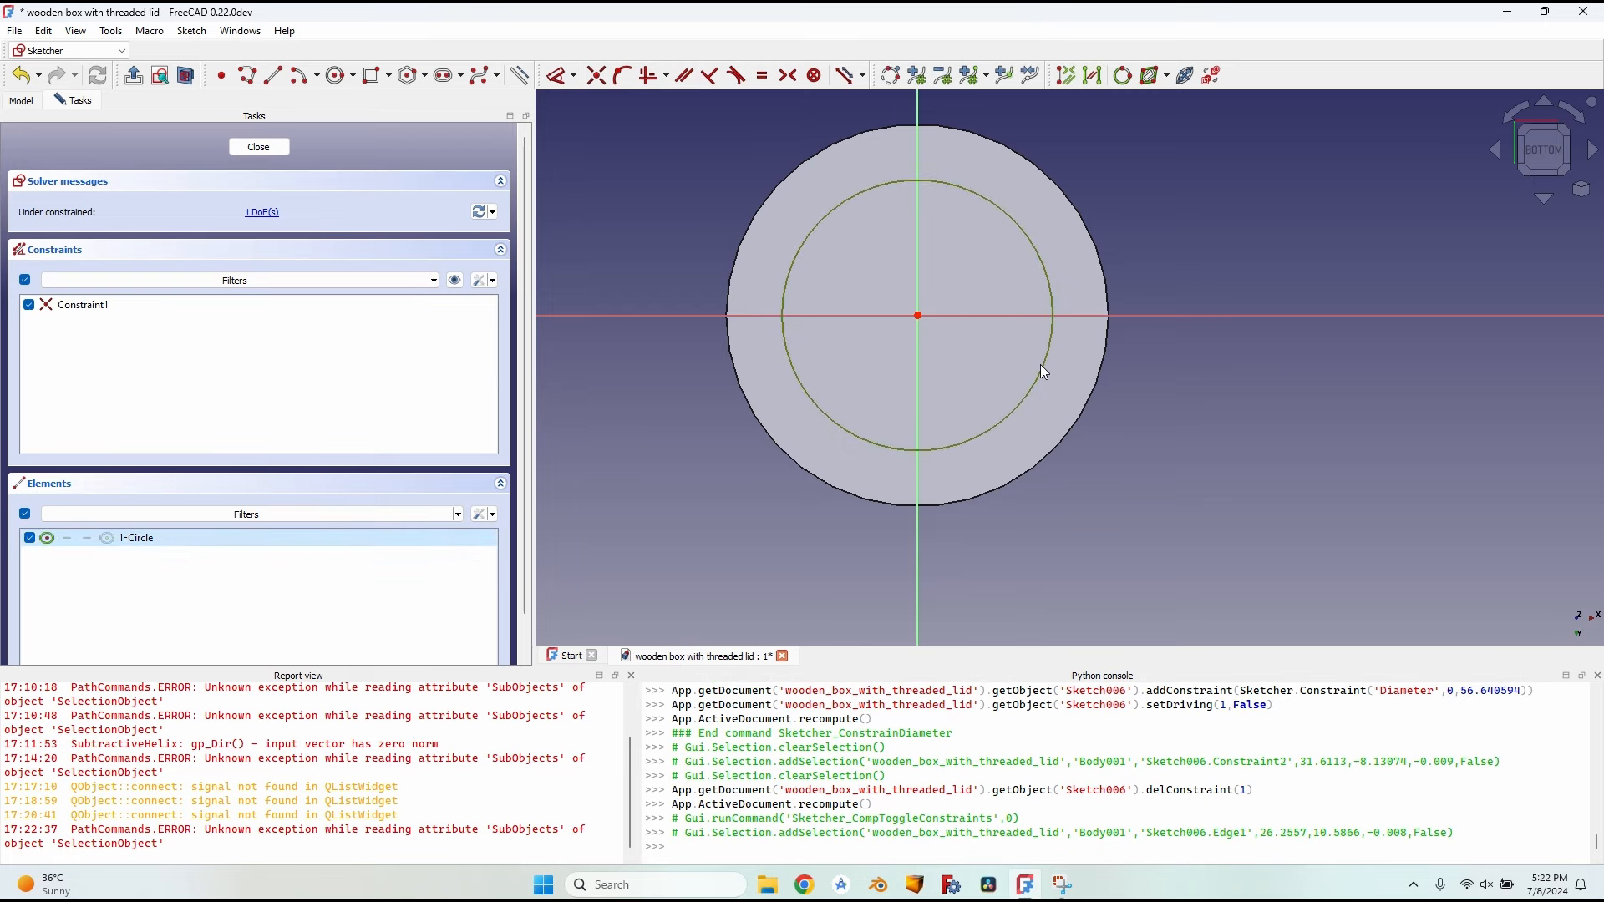
{"action": "type", "text": "ko"}
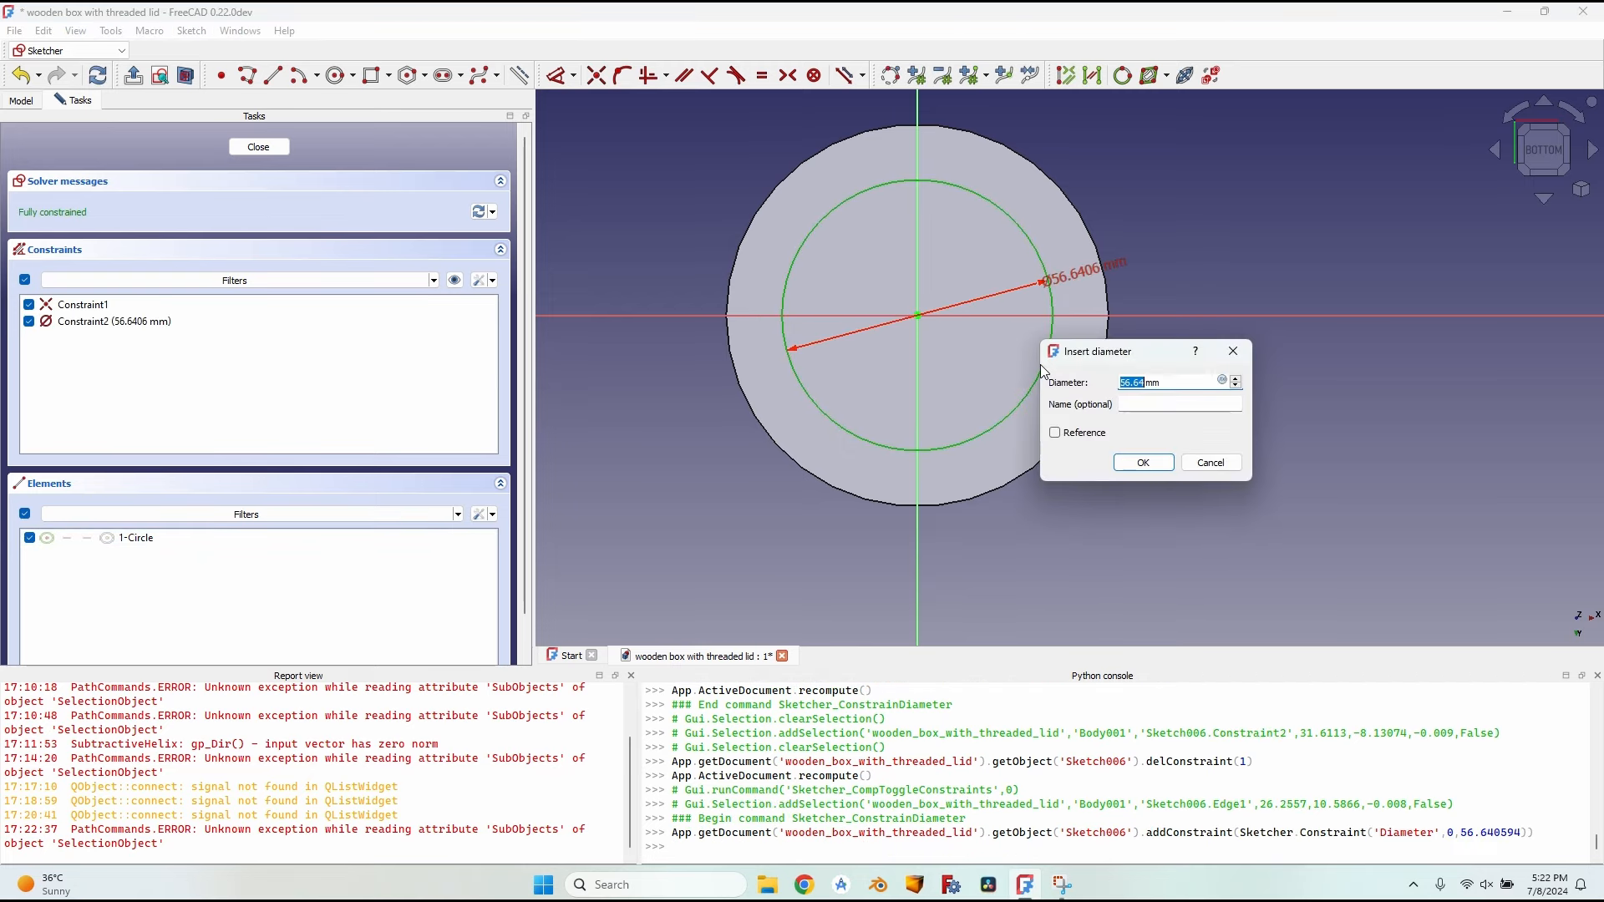
{"action": "type", "text": "60"}
{"action": "key", "text": "Return"}
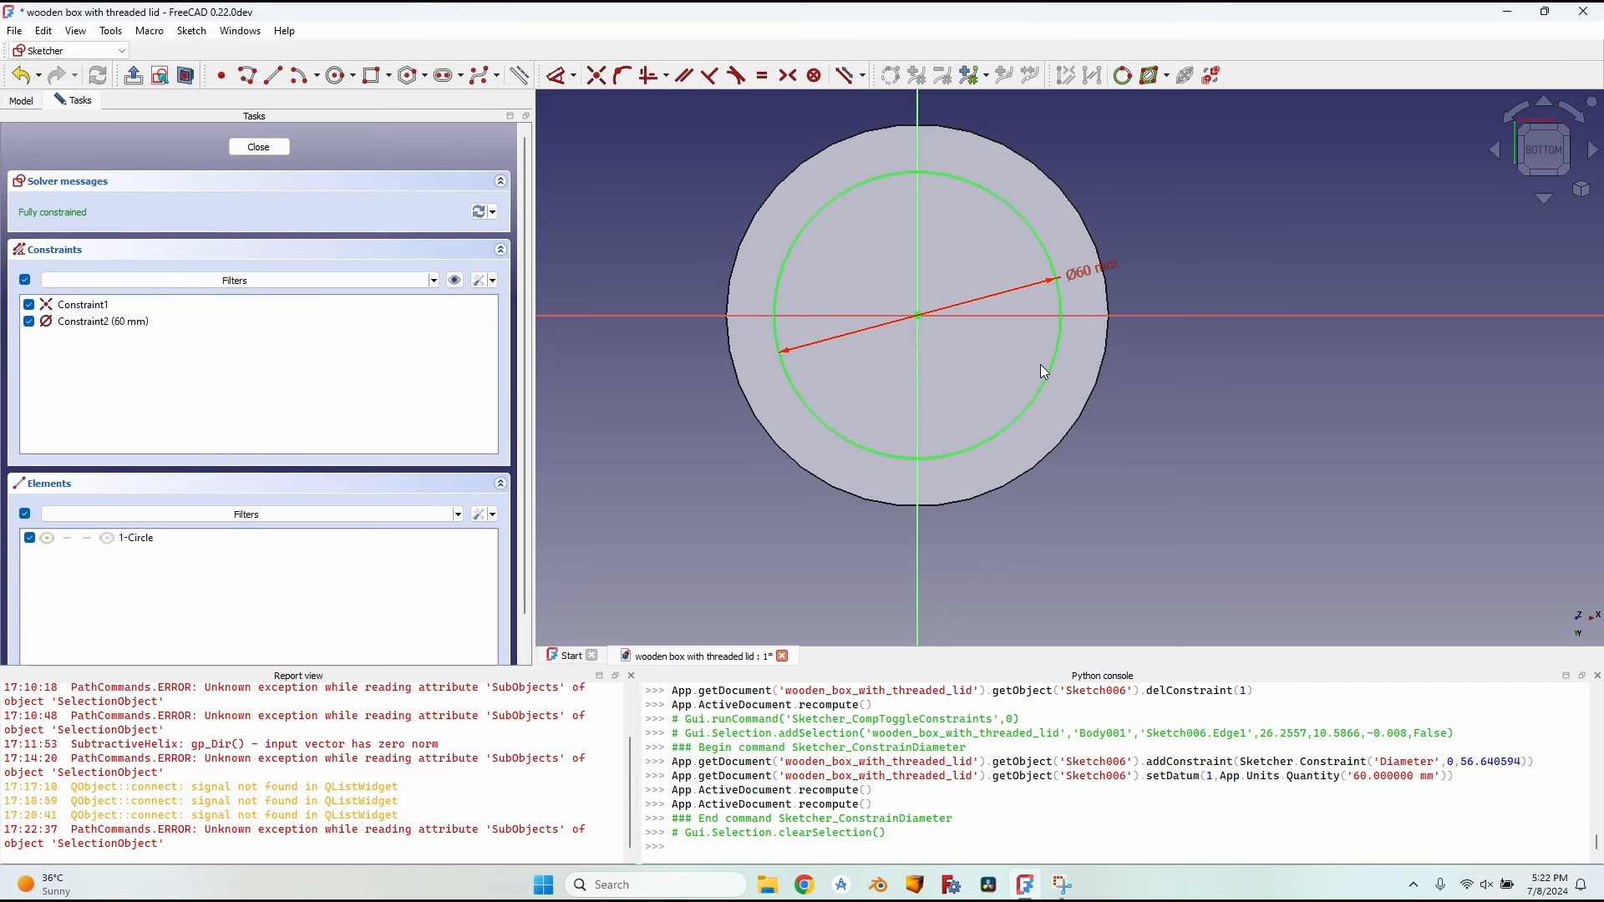
Step: Change the lid circle's diameter to 59.2 mm and close the sketch
{"action": "double_click", "coordinate": [1070, 271]}
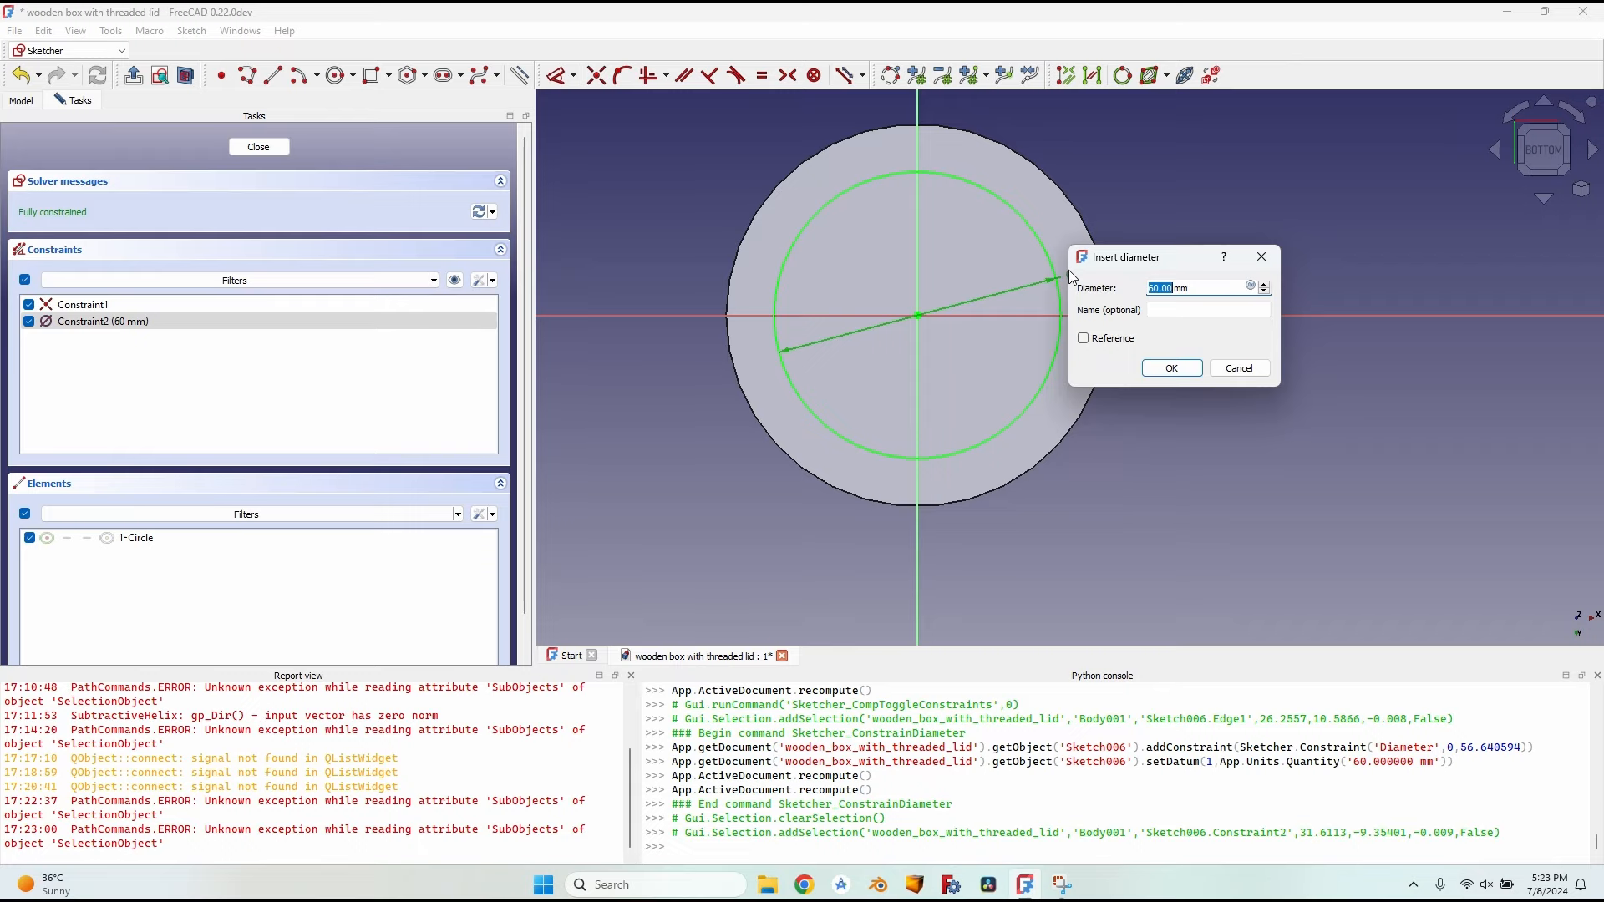
{"action": "type", "text": "59.2"}
{"action": "key", "text": "Return"}
{"action": "key", "text": "Escape"}
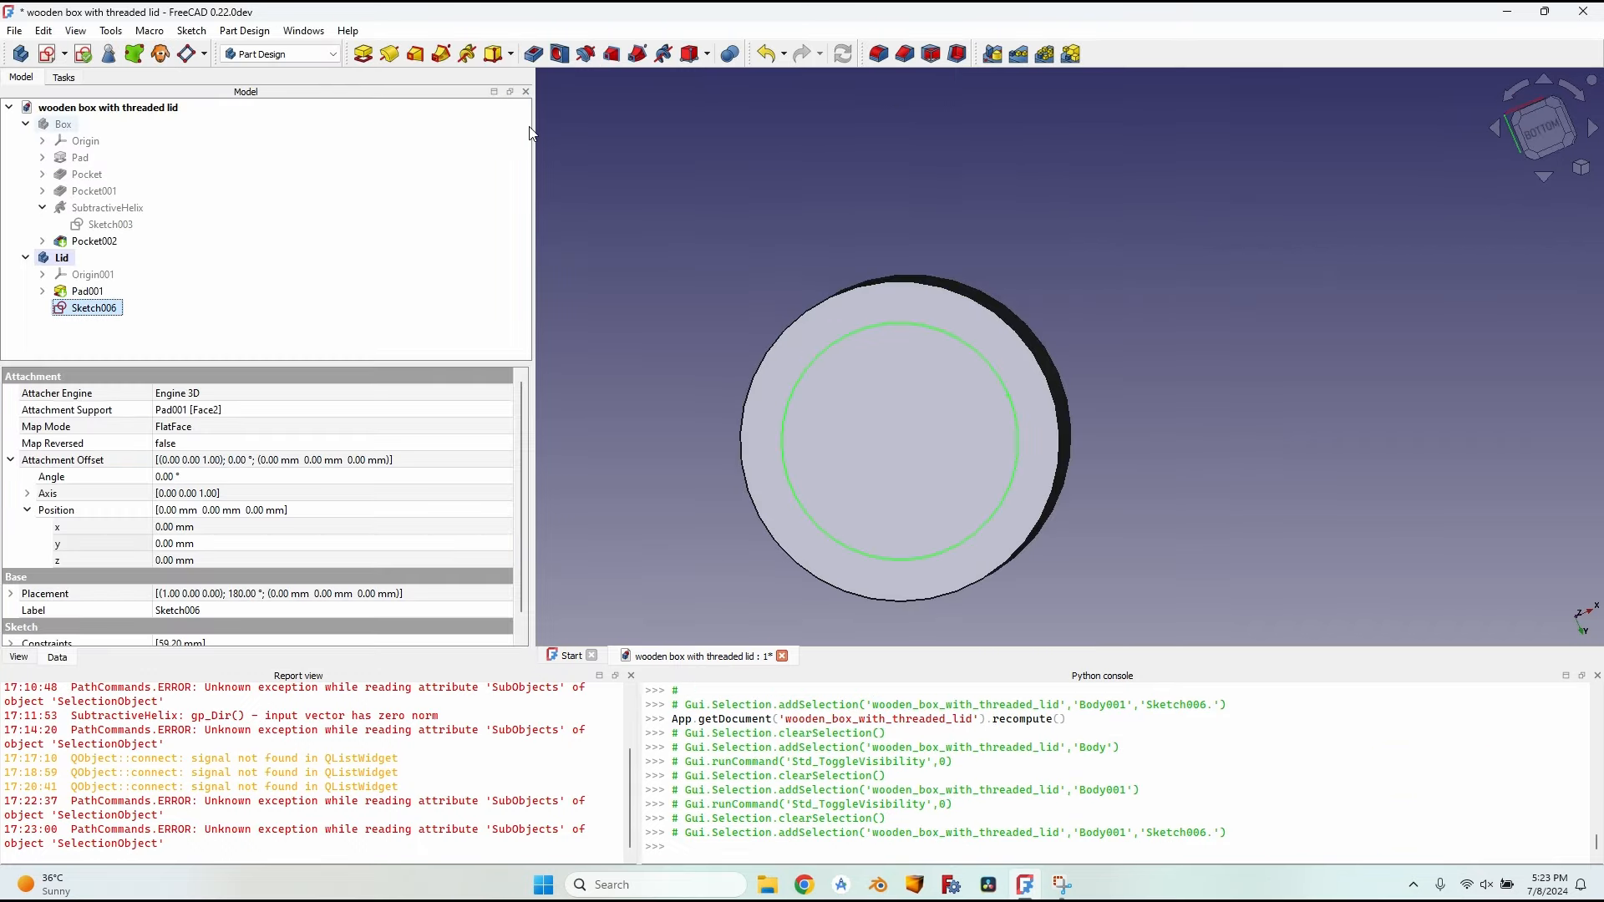
Step: Pocket the lid's circle sketch to a depth of 25 mm
{"action": "left_click", "coordinate": [533, 53]}
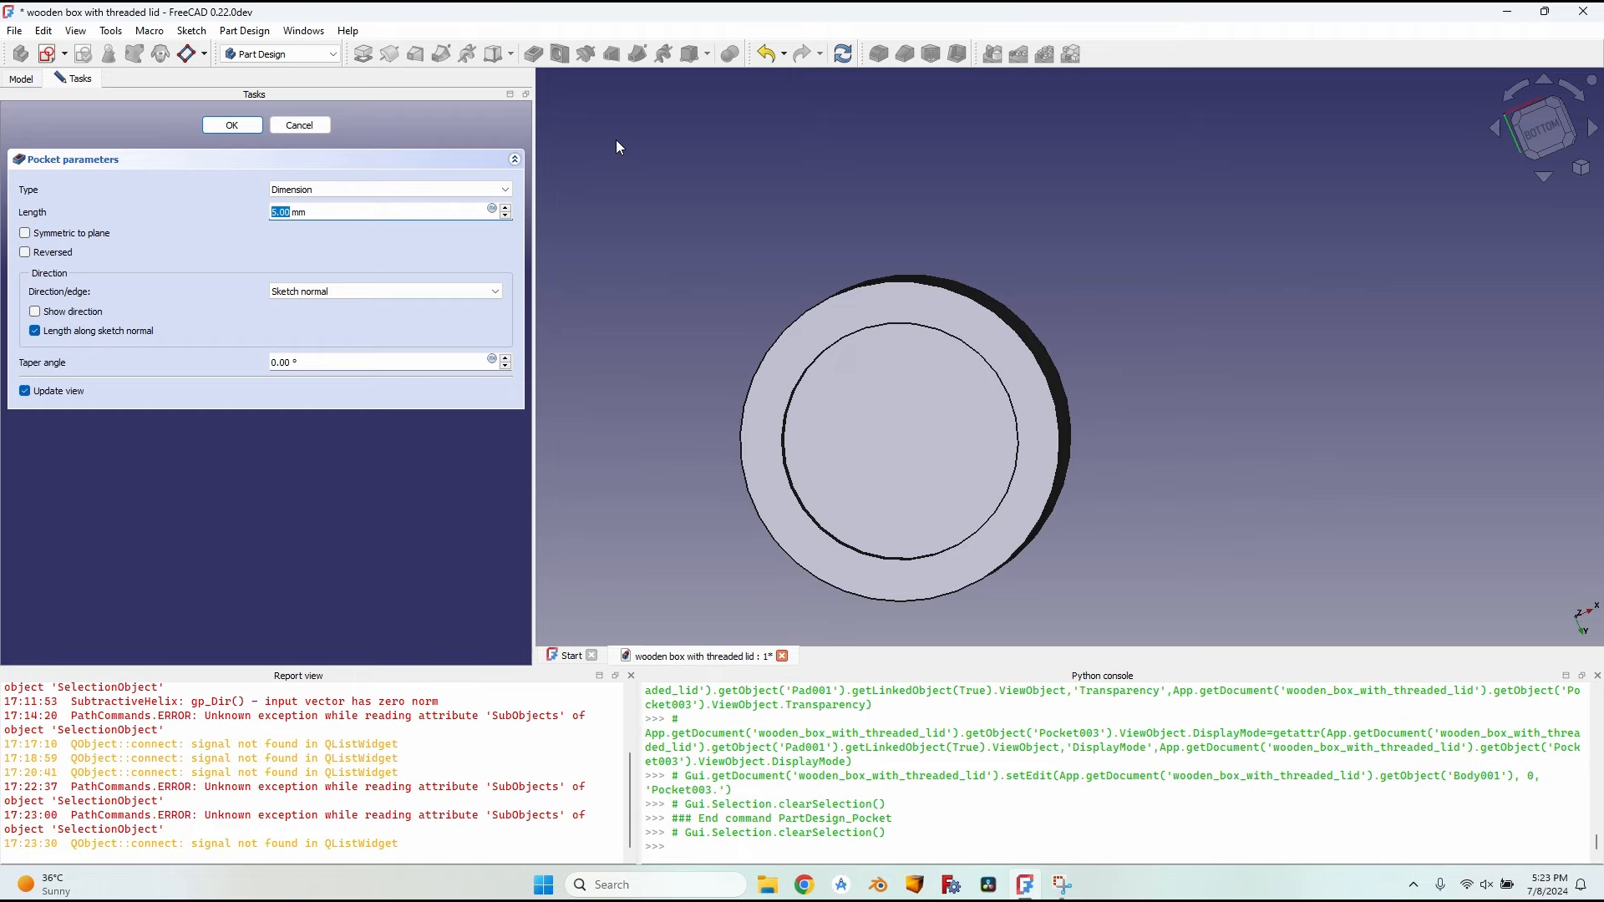
{"action": "type", "text": "25"}
{"action": "key", "text": "Return"}
{"action": "middle_click_drag", "start_coordinate": [825, 257], "coordinate": [884, 482]}
{"action": "scroll", "coordinate": [884, 482], "scroll_direction": "down", "scroll_amount": 1}
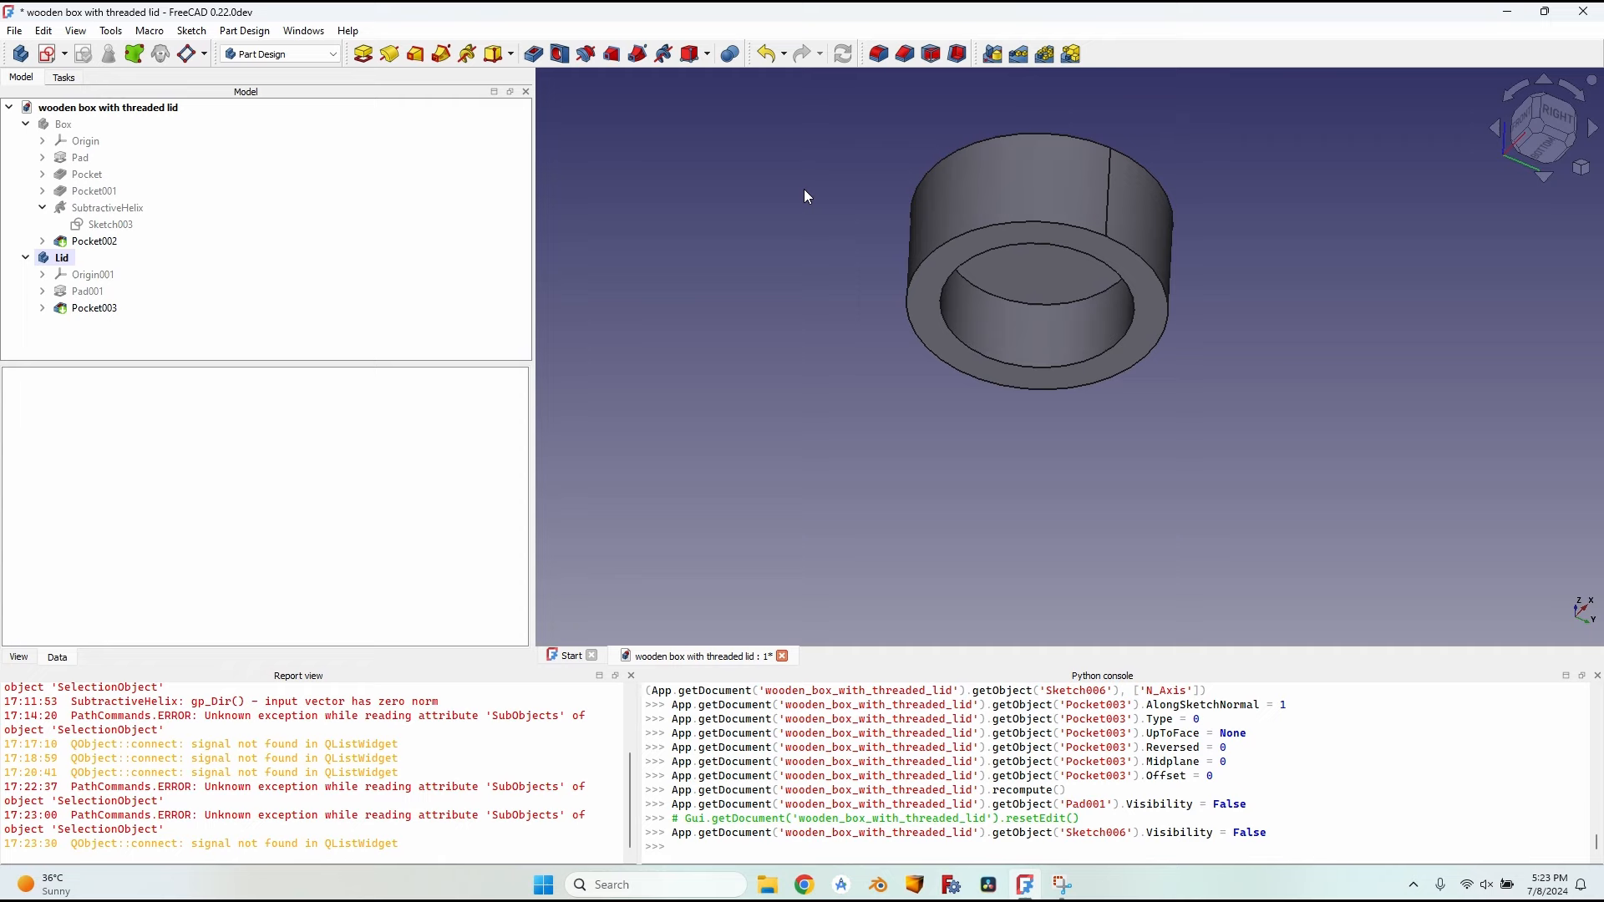
Step: Show the Box body again together with the Lid body
{"action": "middle_click_drag", "start_coordinate": [776, 225], "coordinate": [680, 275]}
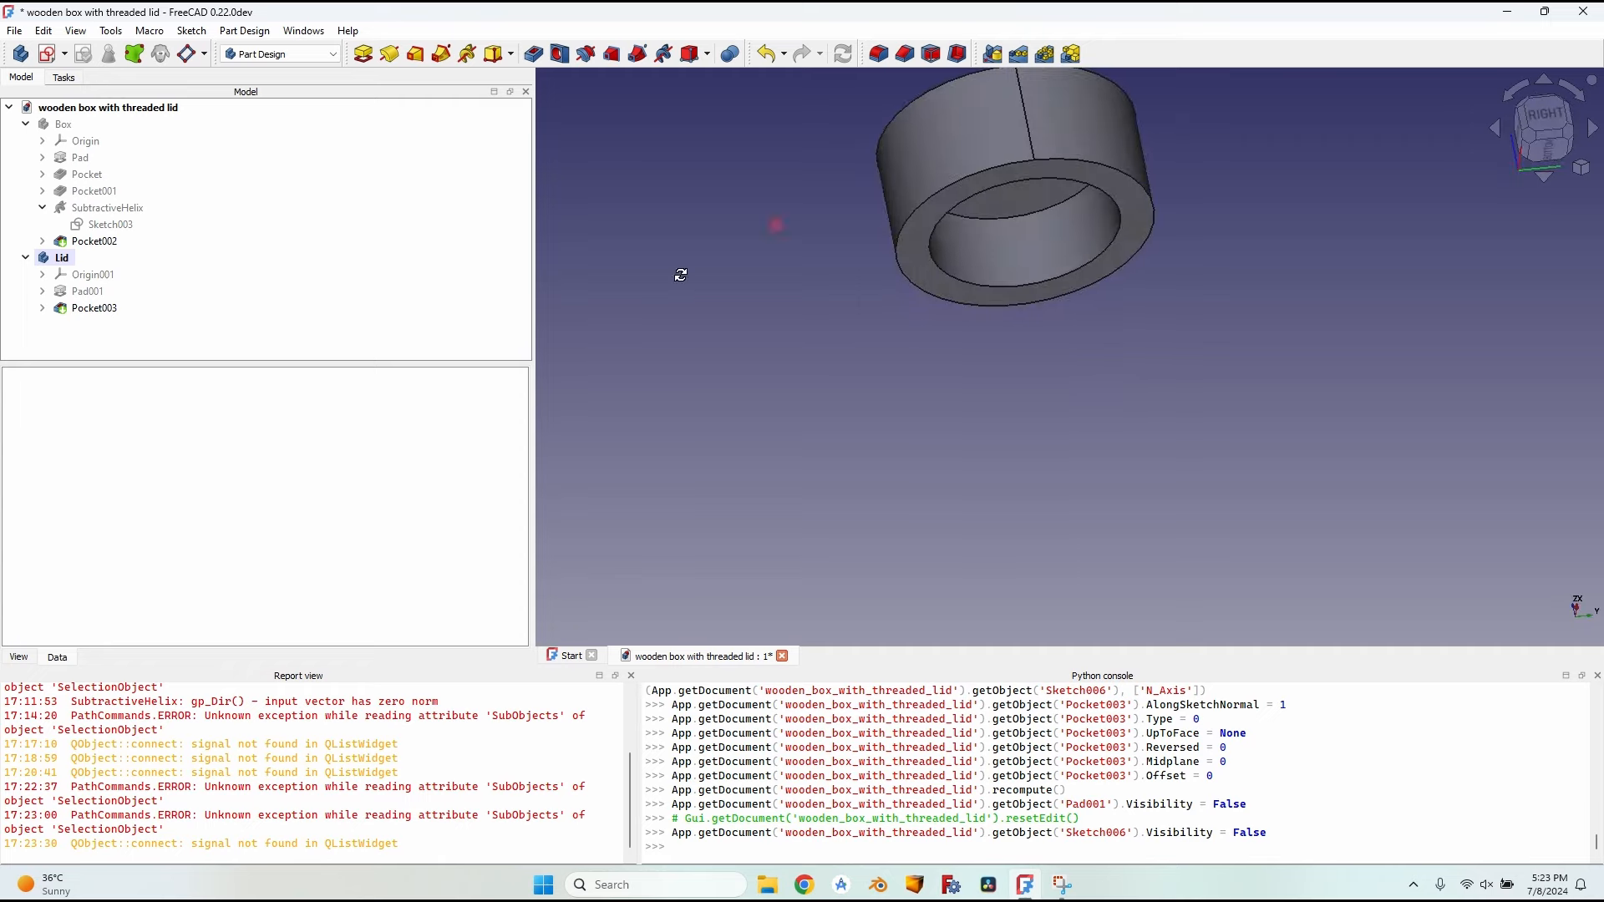
{"action": "middle_click_drag", "start_coordinate": [817, 167], "coordinate": [879, 208]}
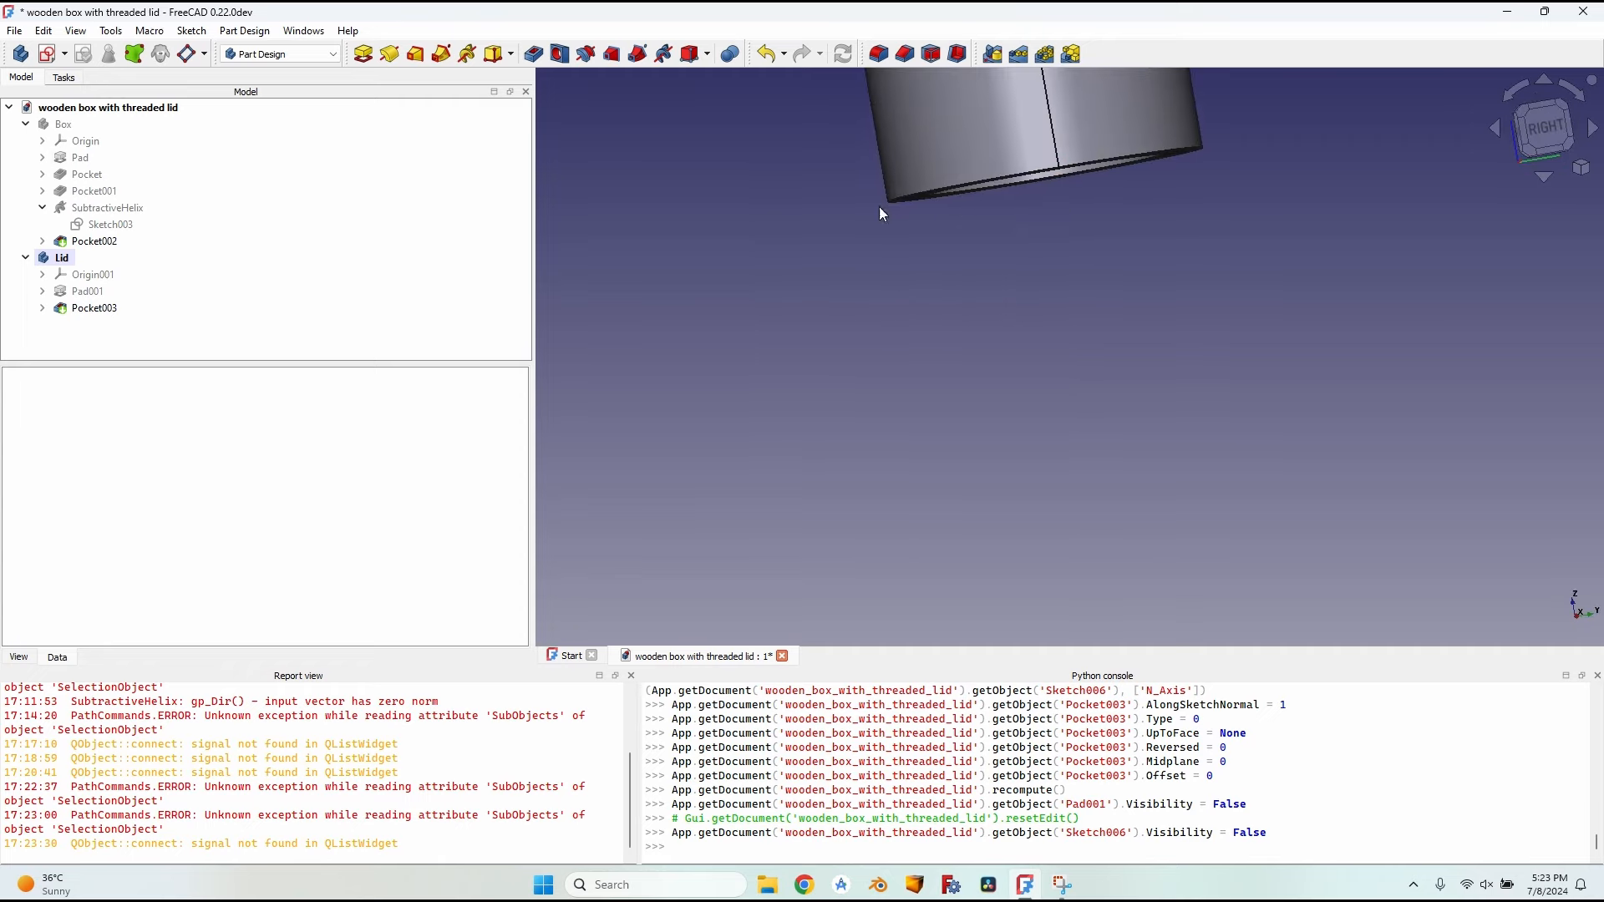
{"action": "left_click", "coordinate": [55, 126]}
{"action": "key", "text": "space"}
{"action": "middle_click_drag", "start_coordinate": [1092, 293], "coordinate": [1207, 233]}
{"action": "scroll", "coordinate": [1207, 232], "scroll_direction": "up", "scroll_amount": 1}
Step: Create two clones of the Box body and one clone of the Lid body
{"action": "left_click", "coordinate": [64, 123]}
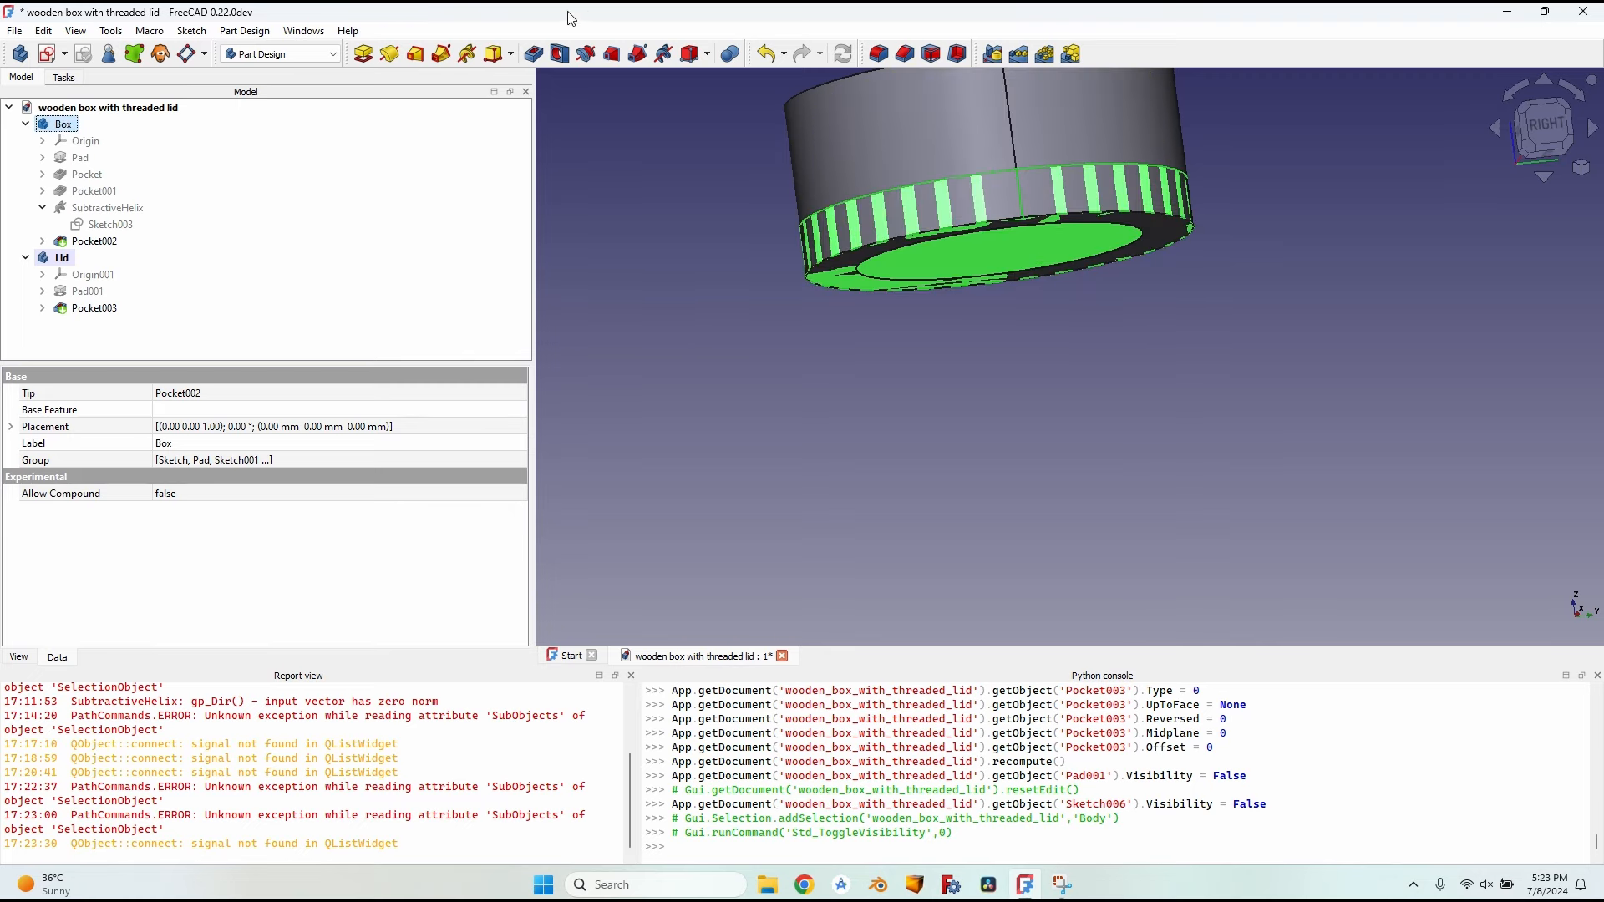
{"action": "left_click", "coordinate": [160, 55]}
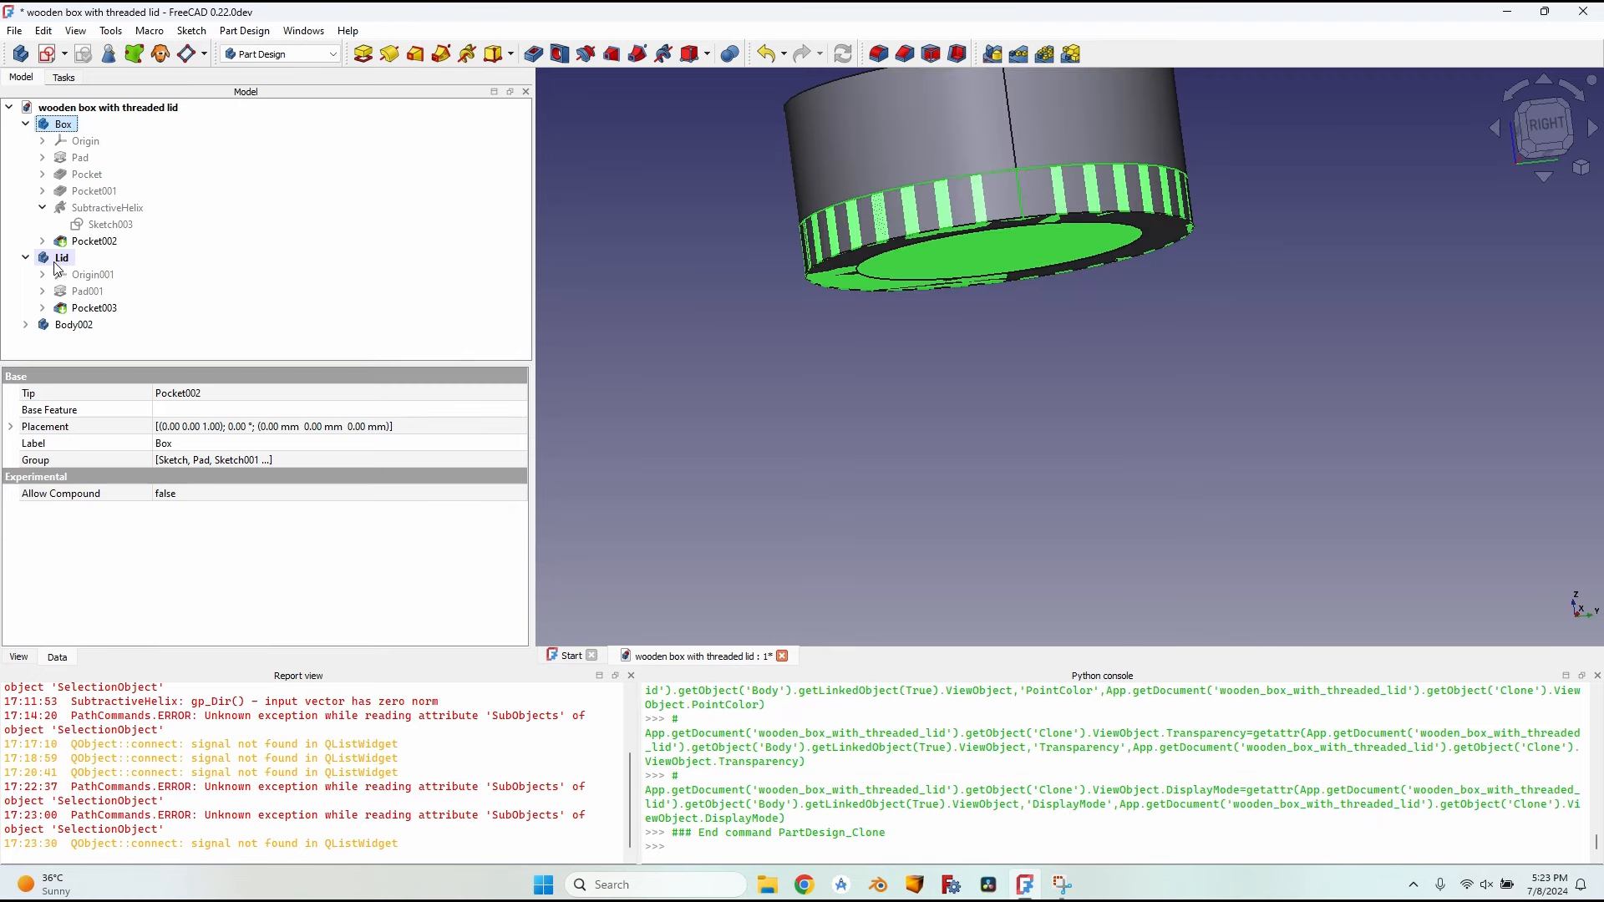
{"action": "left_click", "coordinate": [161, 55]}
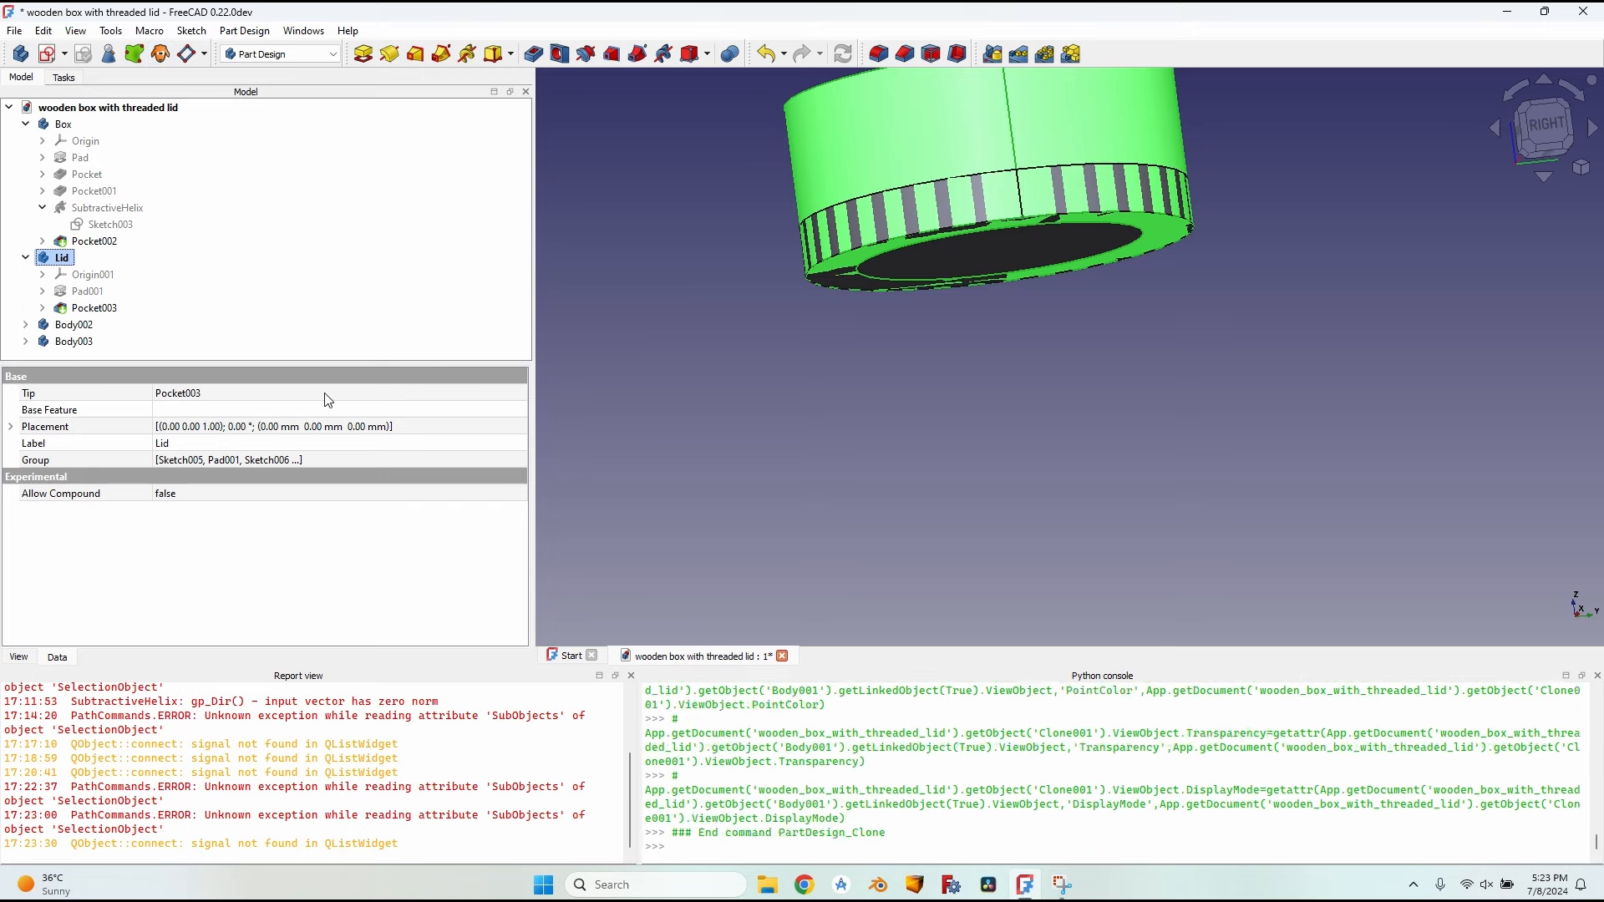
{"action": "left_click", "coordinate": [65, 122]}
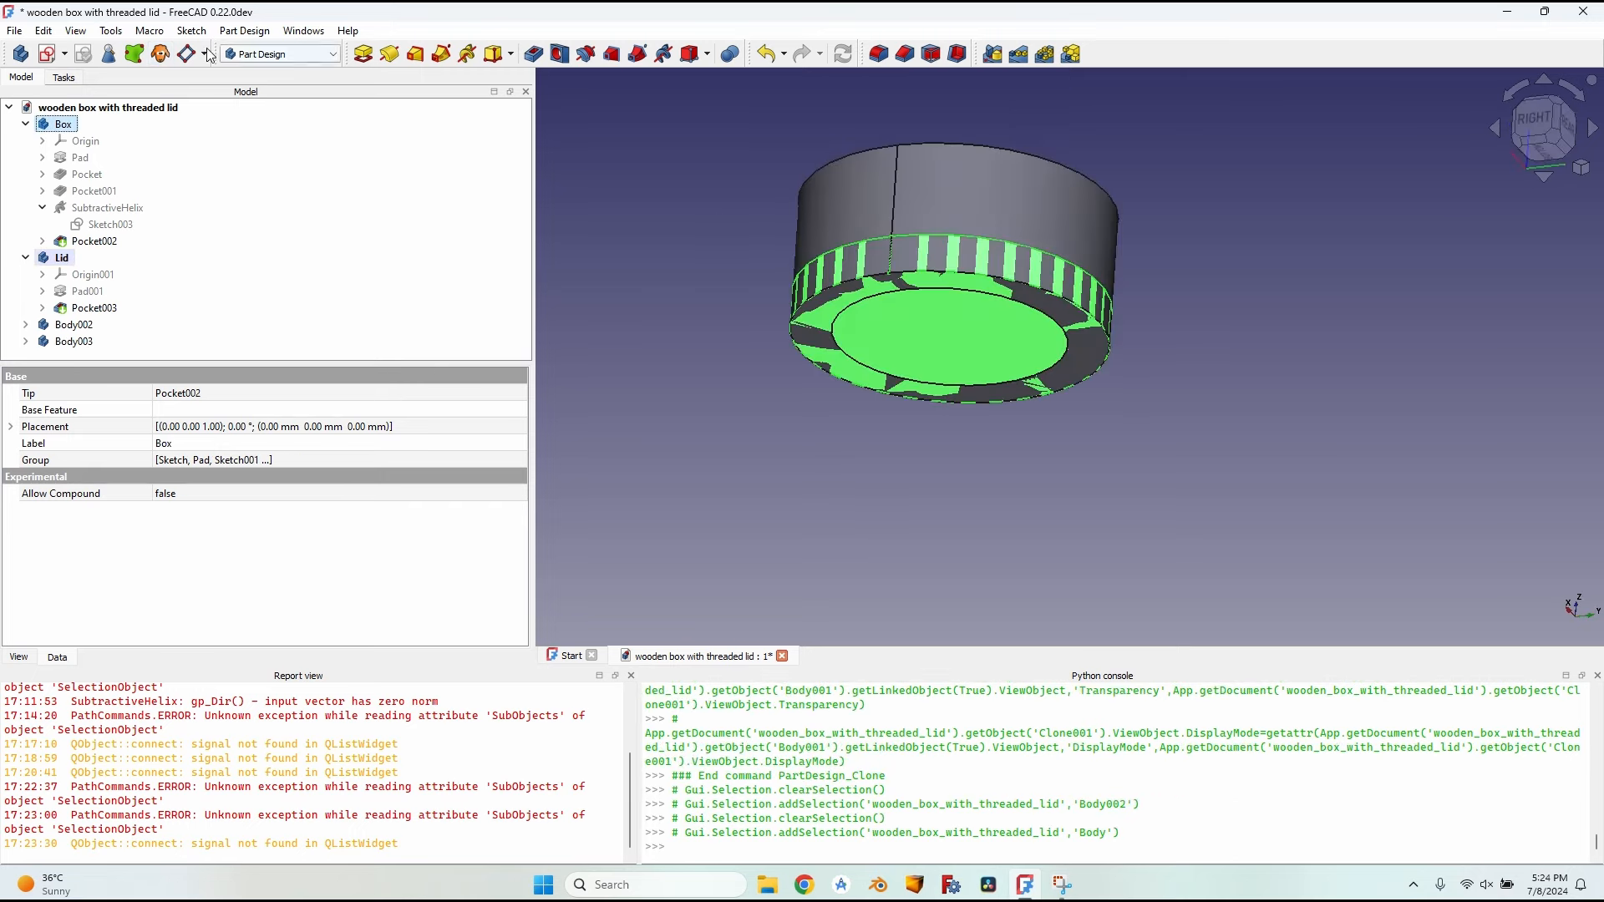
{"action": "left_click", "coordinate": [161, 55]}
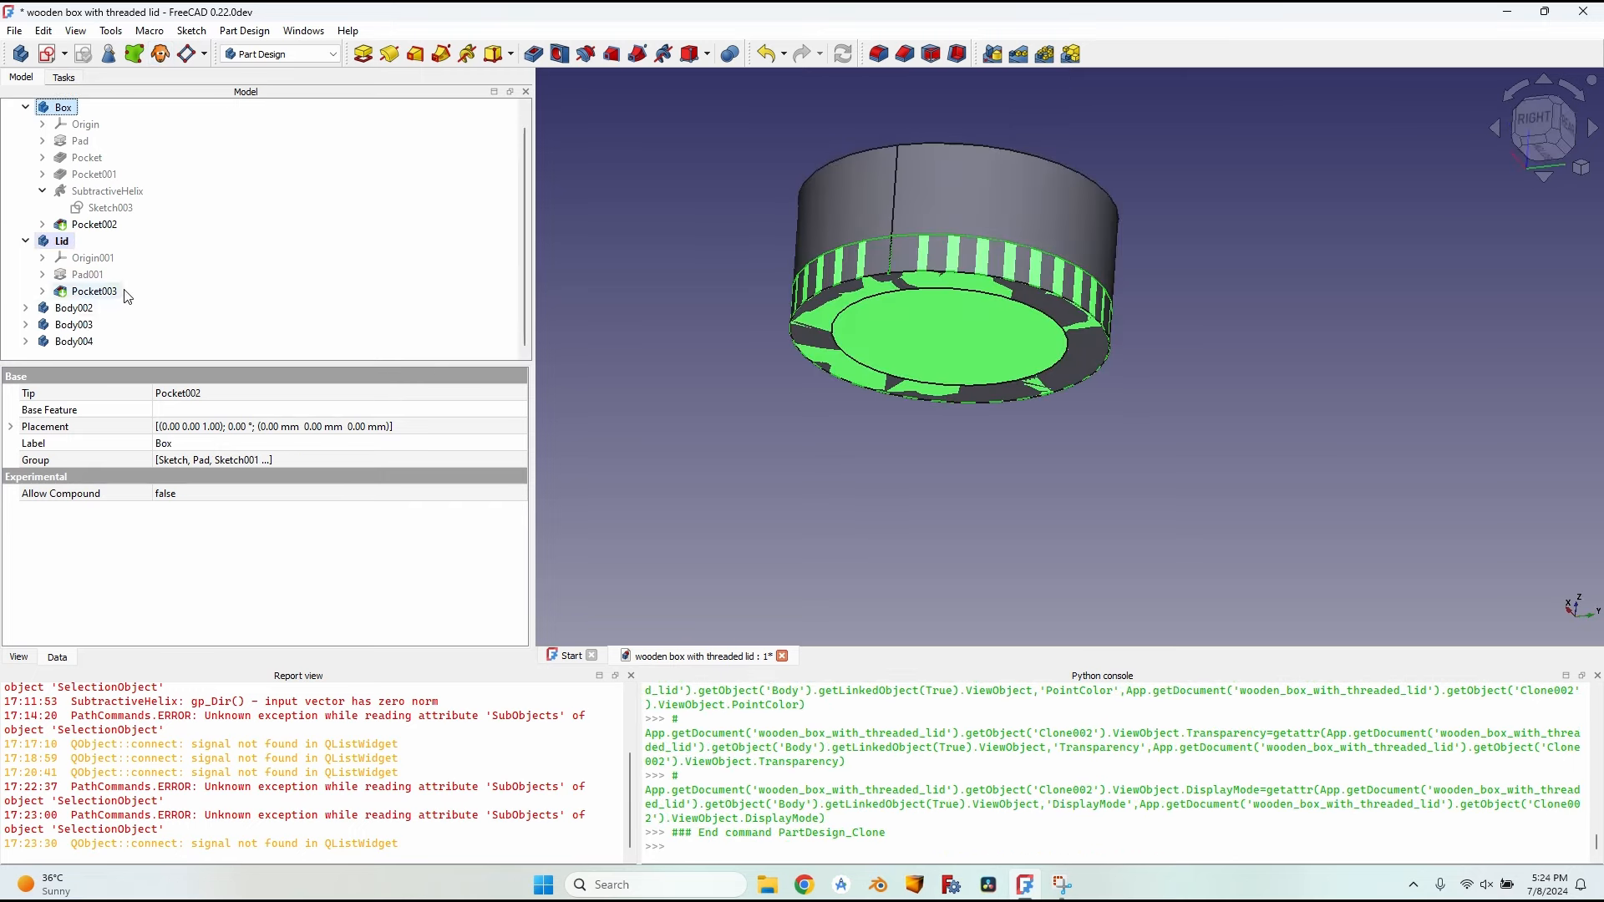
Step: Hide the second Box clone (Body004) and the original Lid and Box bodies, and collapse the Box in the model tree
{"action": "left_click", "coordinate": [67, 343]}
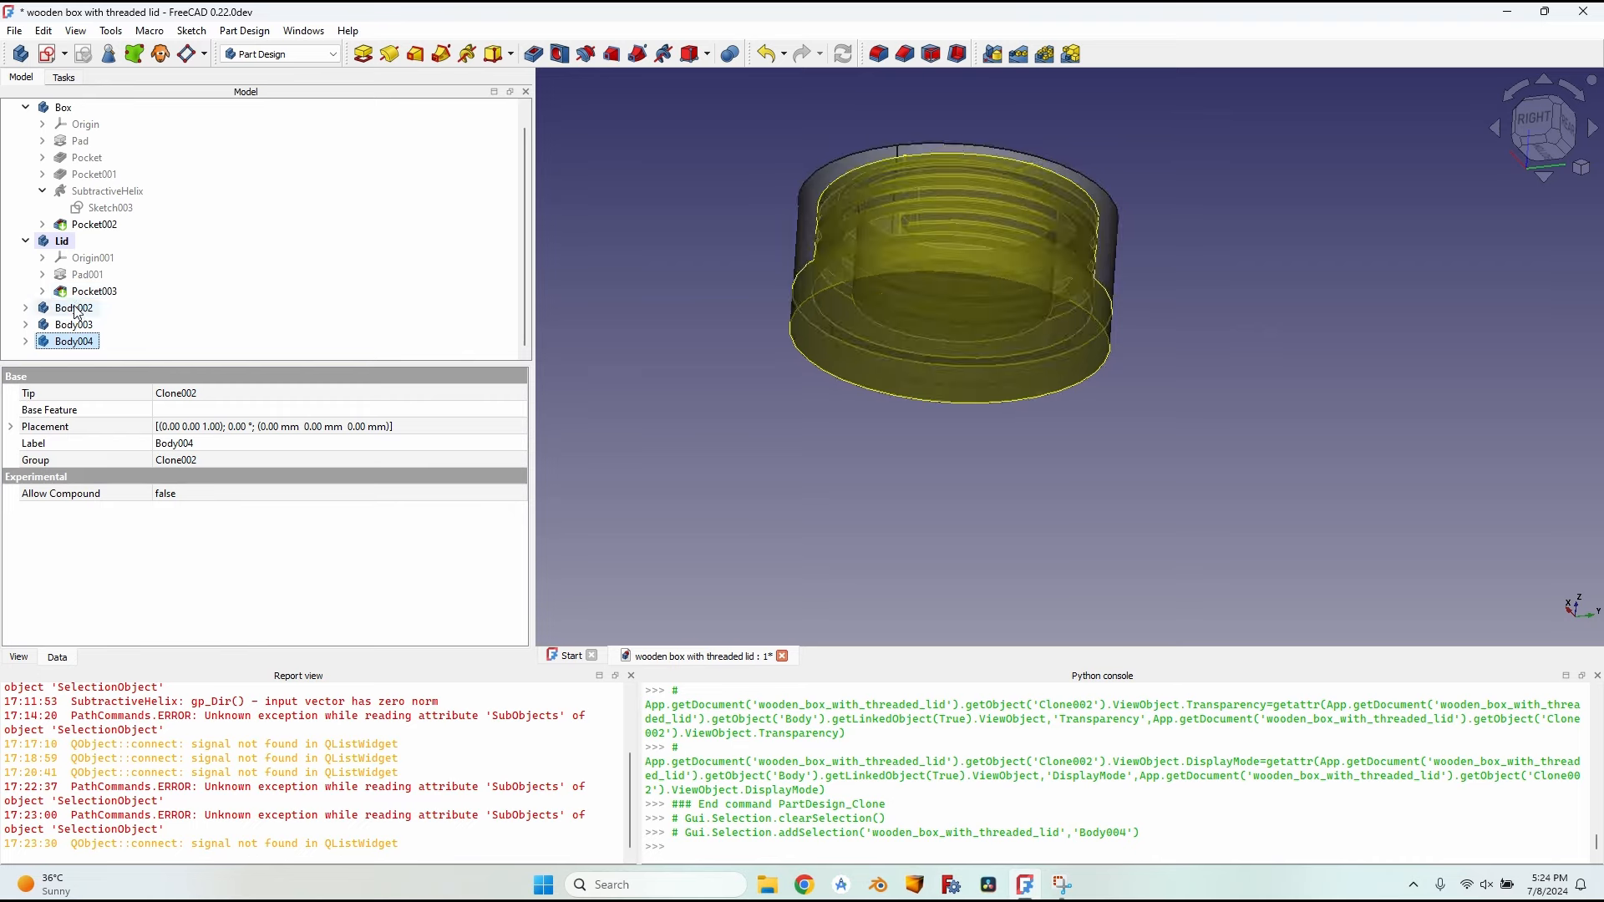
{"action": "key", "text": "space"}
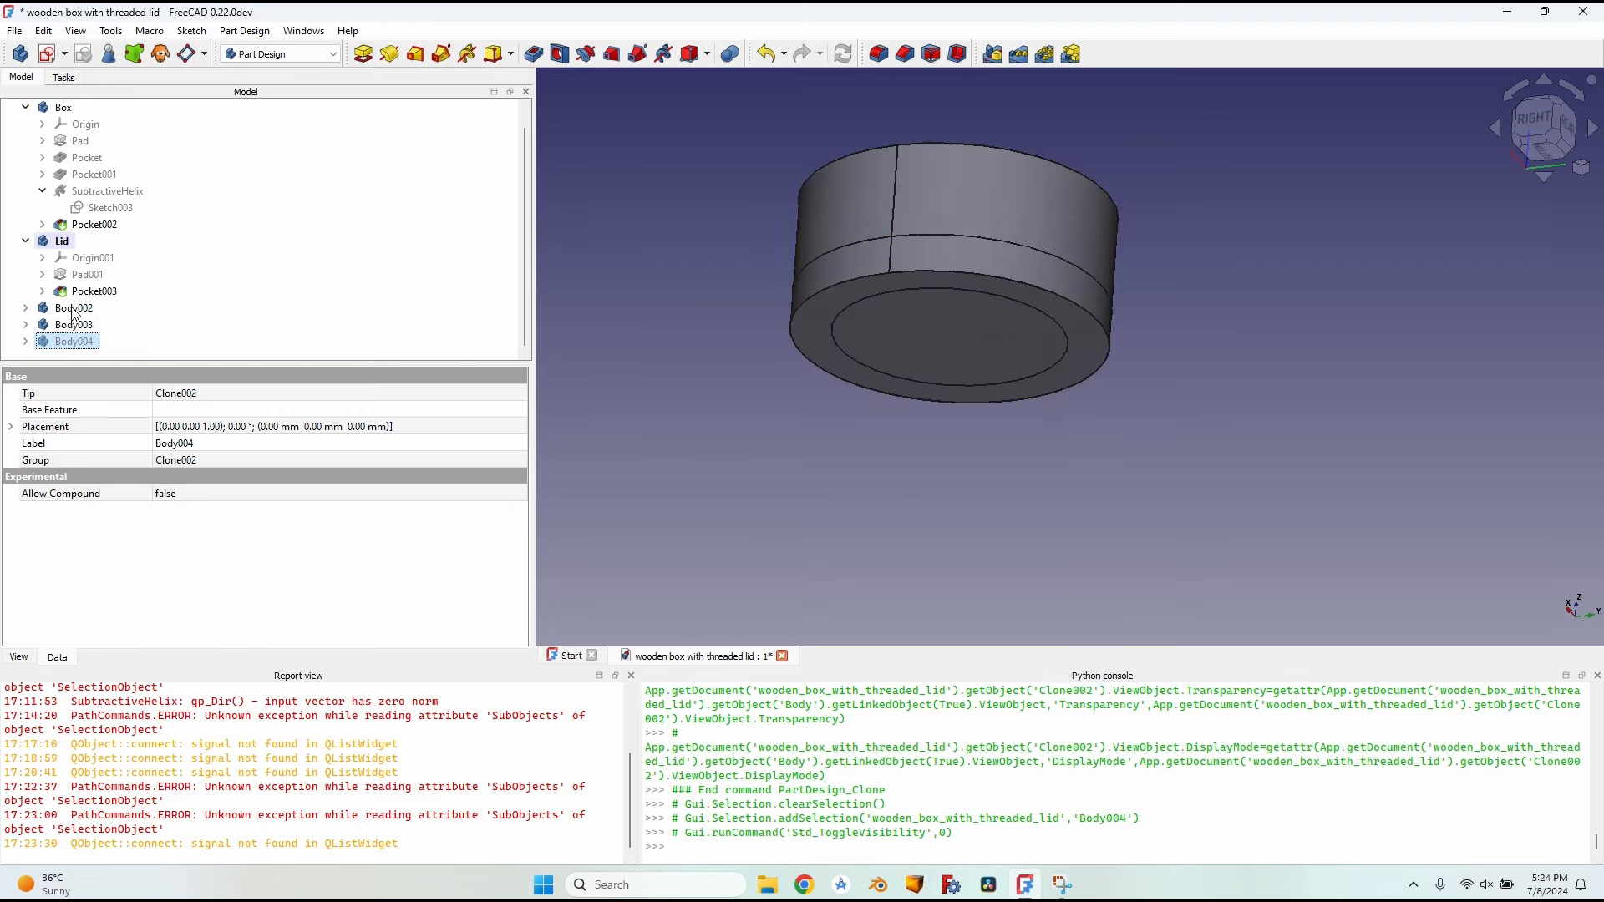
{"action": "left_click", "coordinate": [74, 307]}
{"action": "left_click", "coordinate": [62, 241]}
{"action": "key", "text": "space"}
{"action": "left_click", "coordinate": [63, 107]}
{"action": "key", "text": "space"}
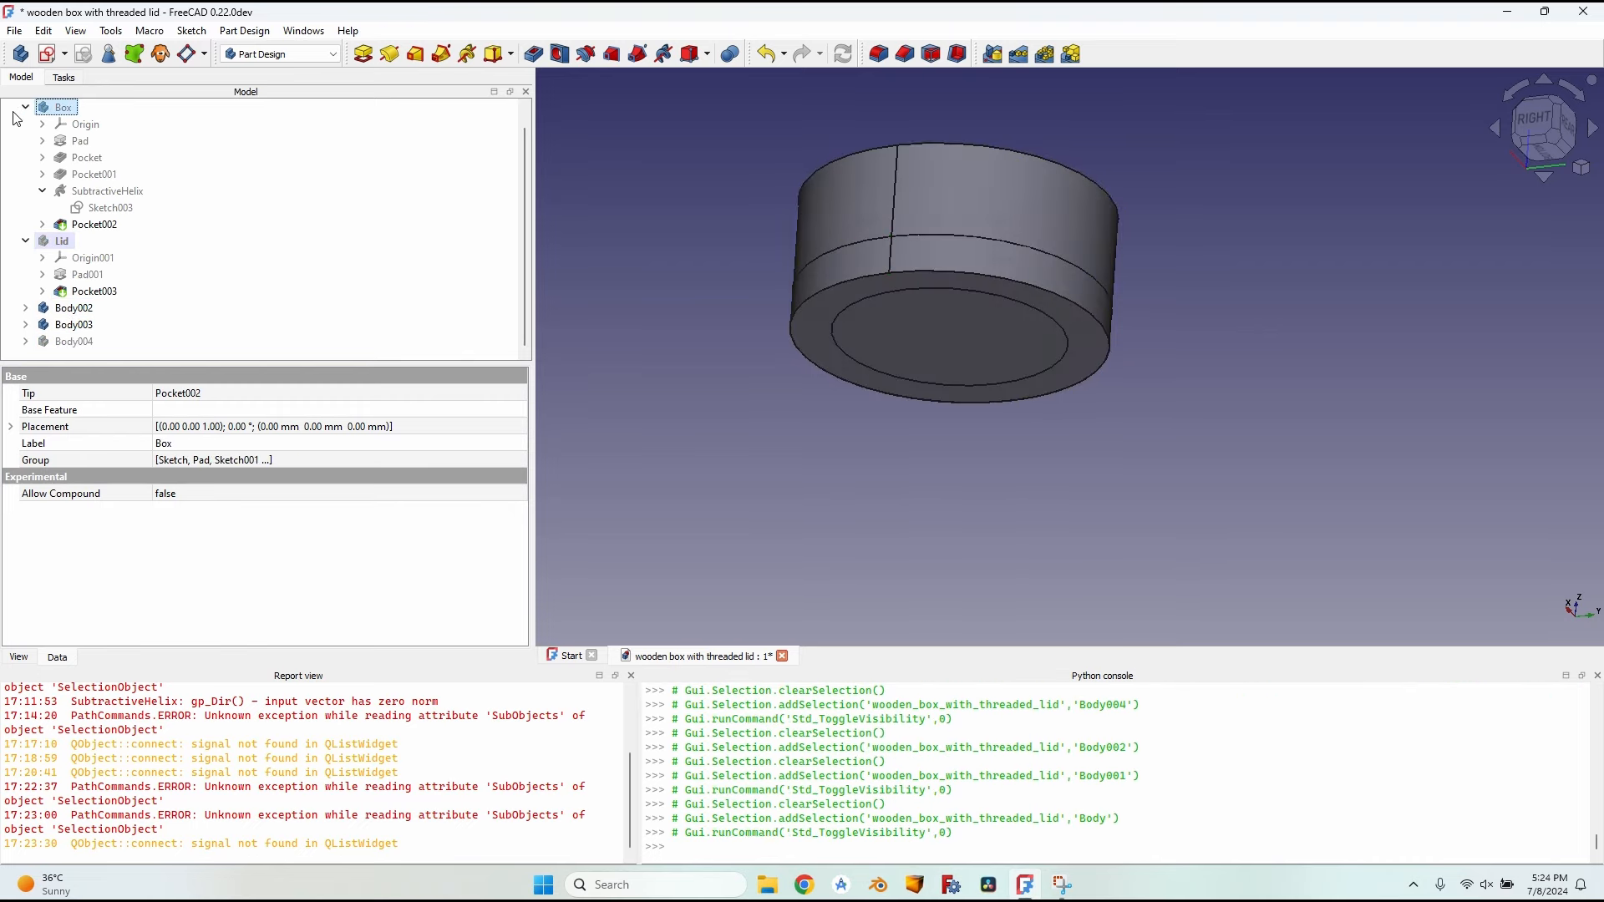
{"action": "left_click", "coordinate": [25, 107]}
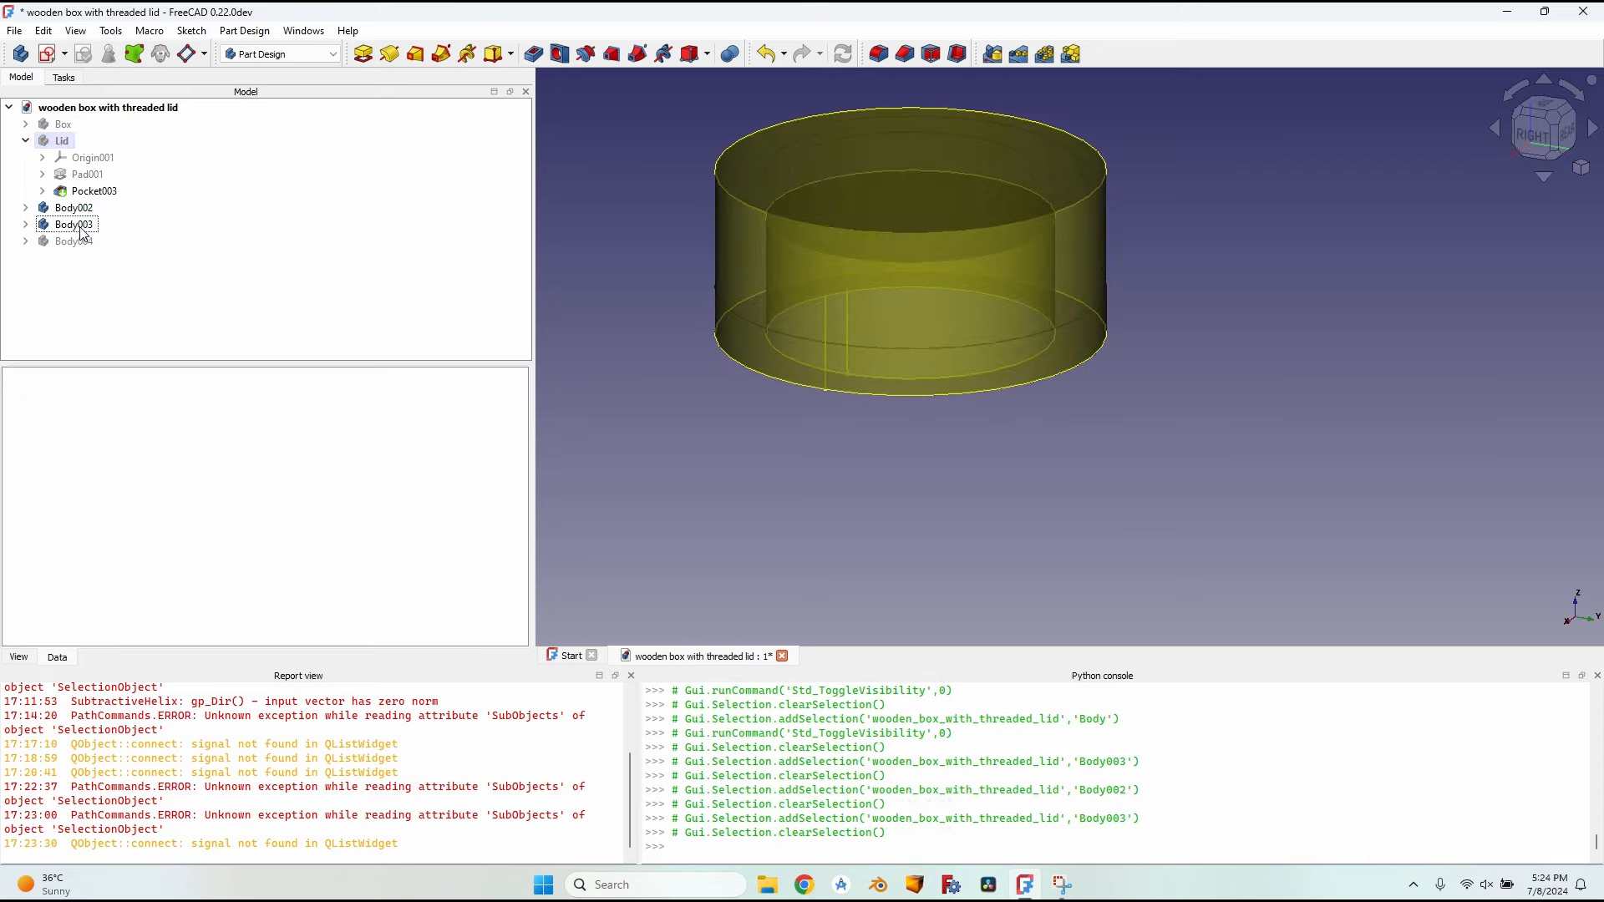
Step: In the Part workbench, cut the Box clone (Body002) out of the Lid clone (Body003)
{"action": "left_click", "coordinate": [81, 228]}
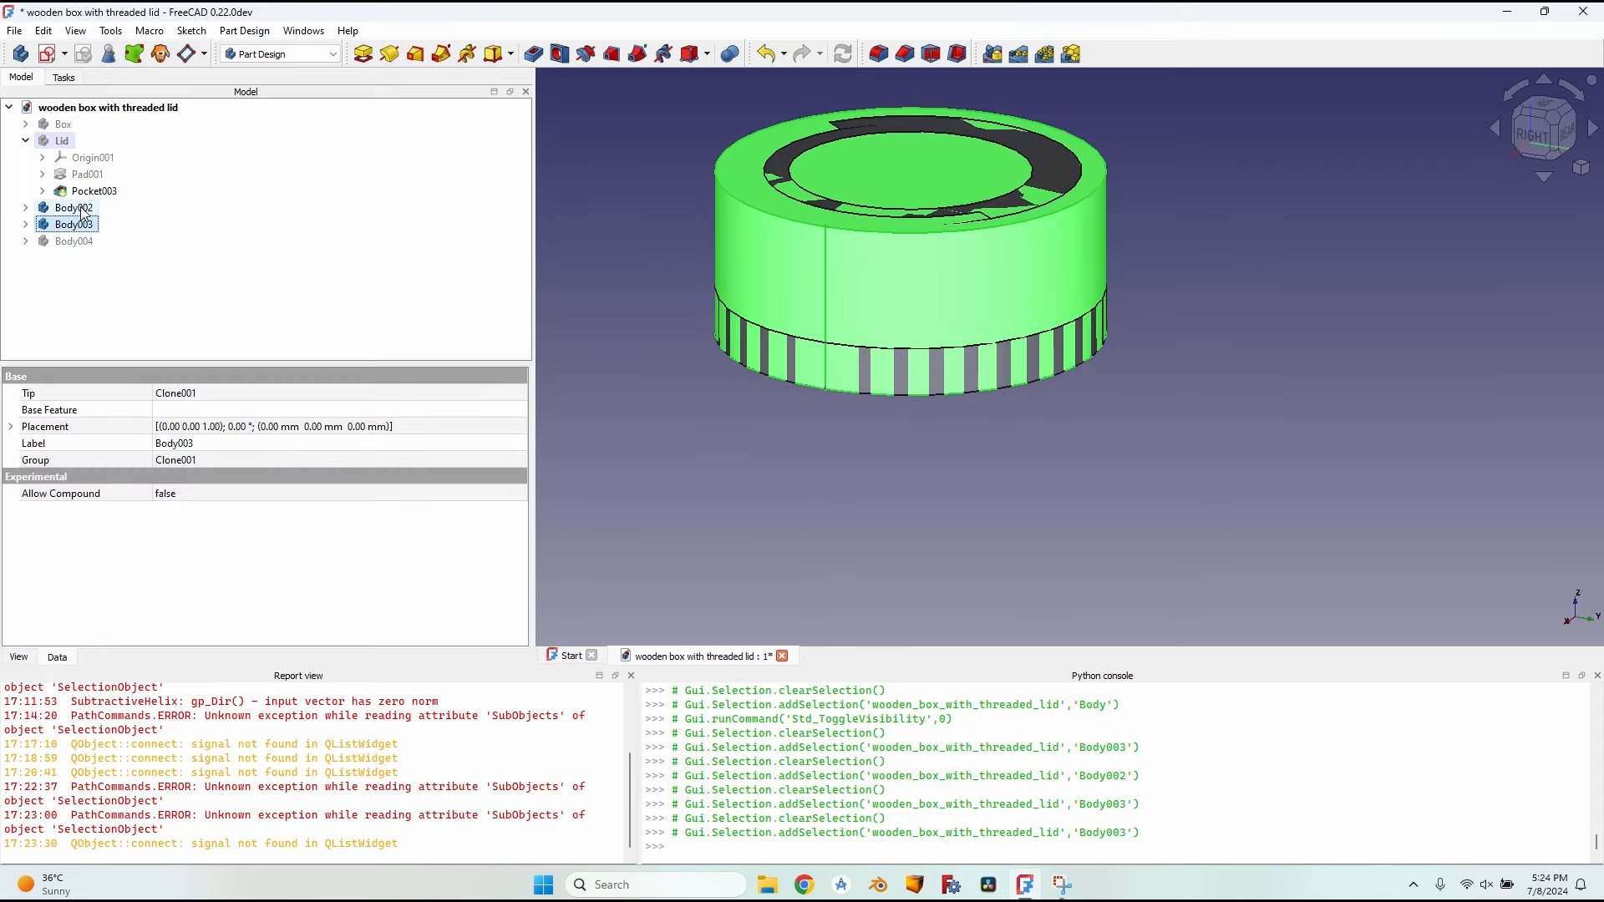
{"action": "left_click", "coordinate": [80, 209], "text": "ctrl"}
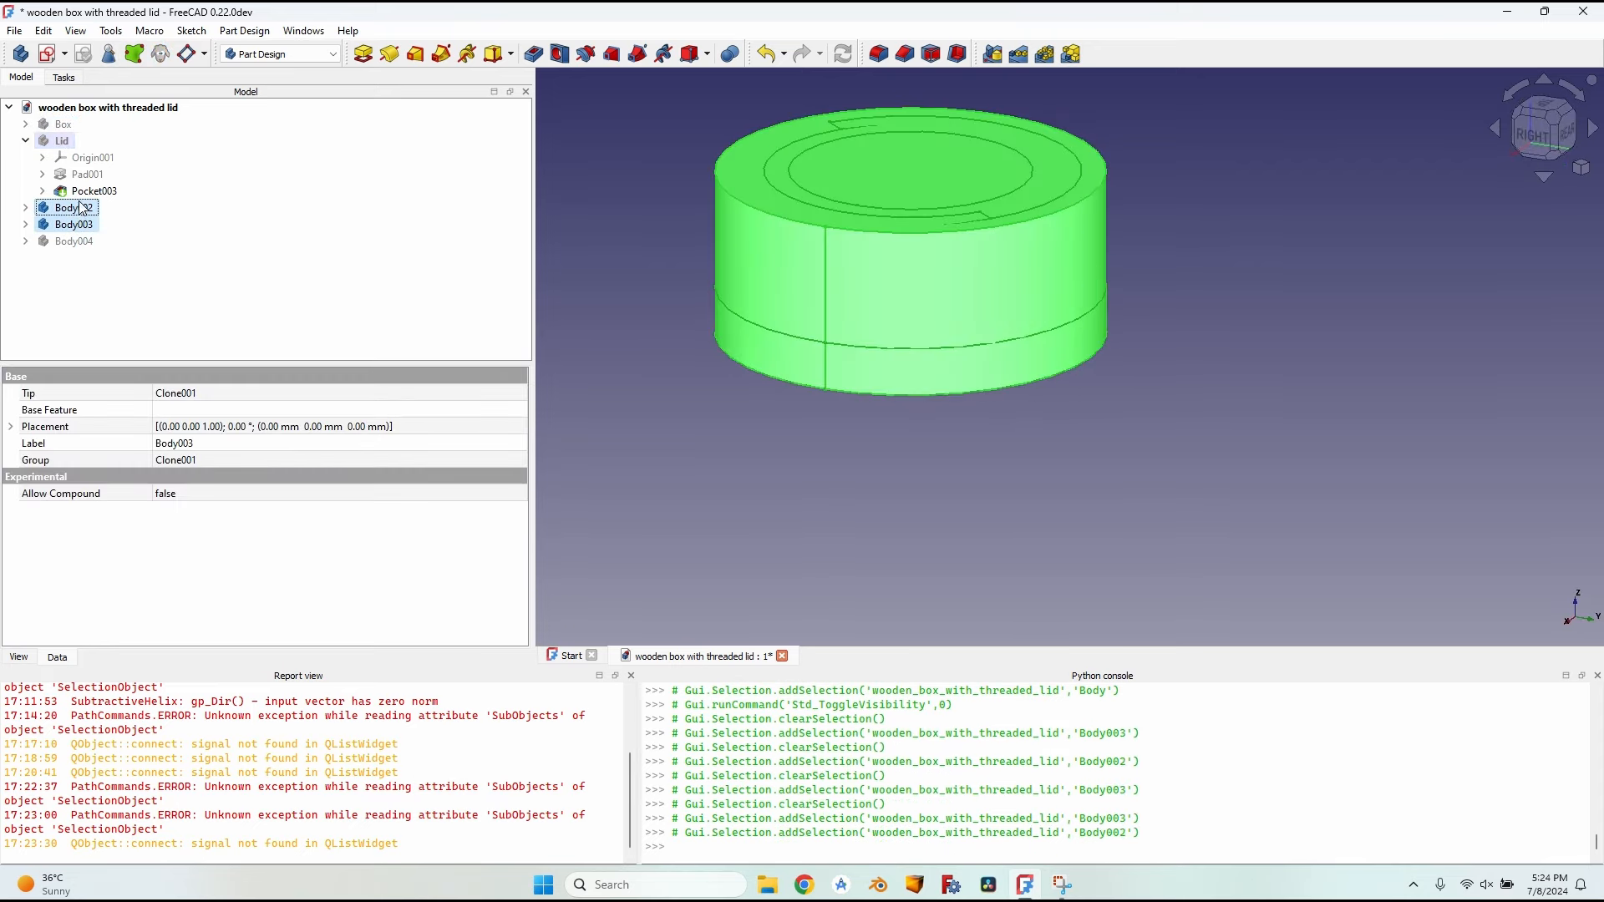
{"action": "left_click", "coordinate": [275, 54]}
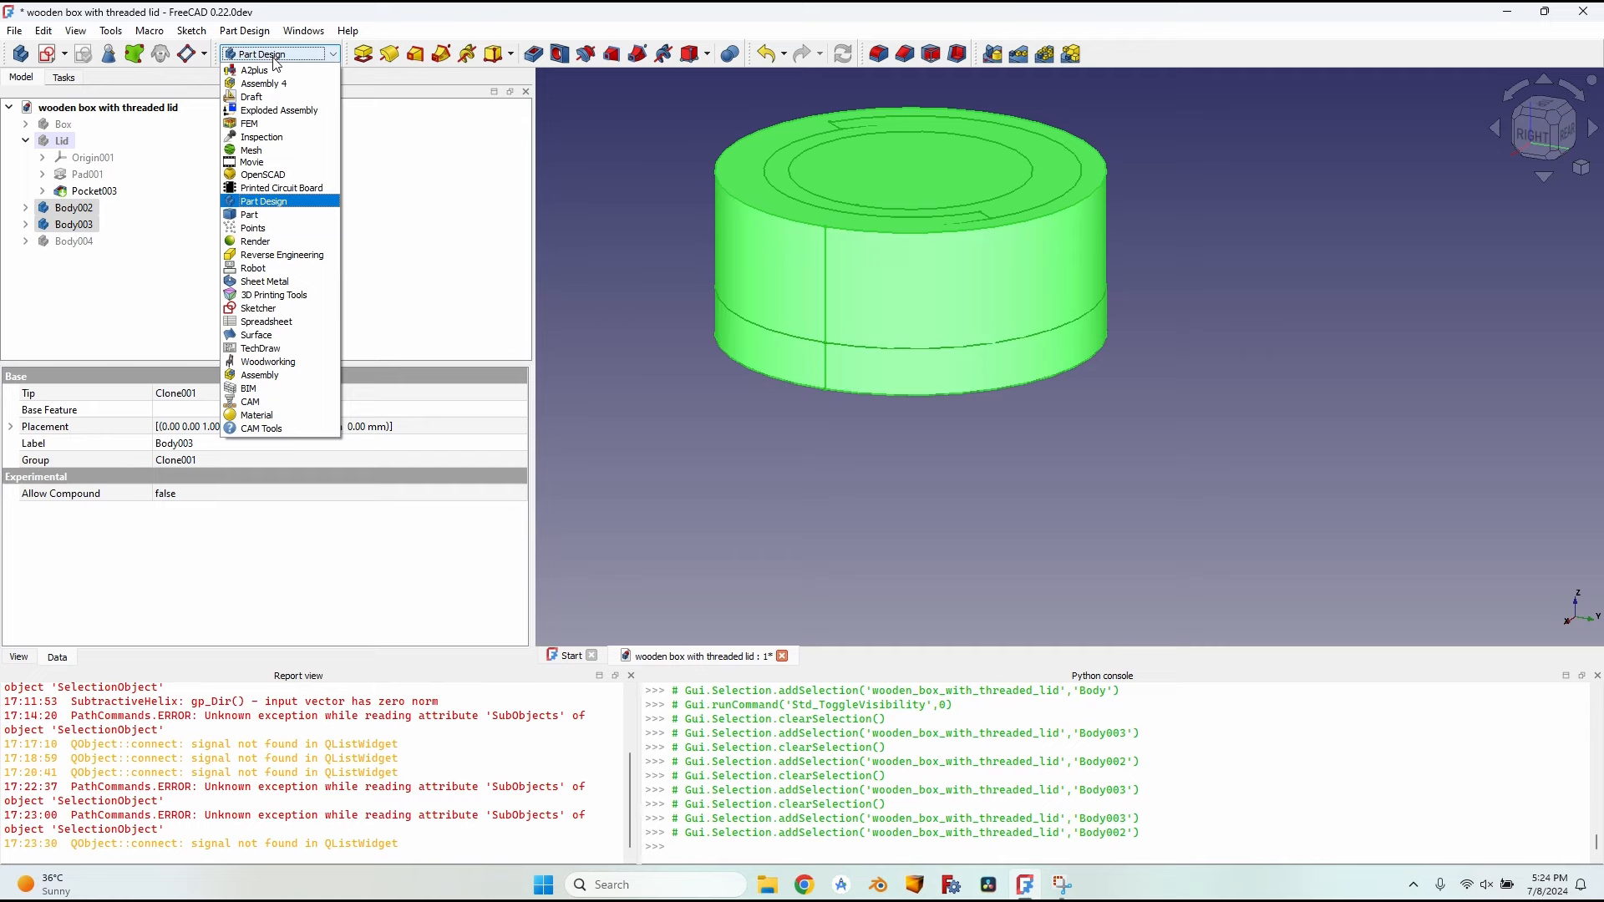
{"action": "left_click", "coordinate": [279, 214]}
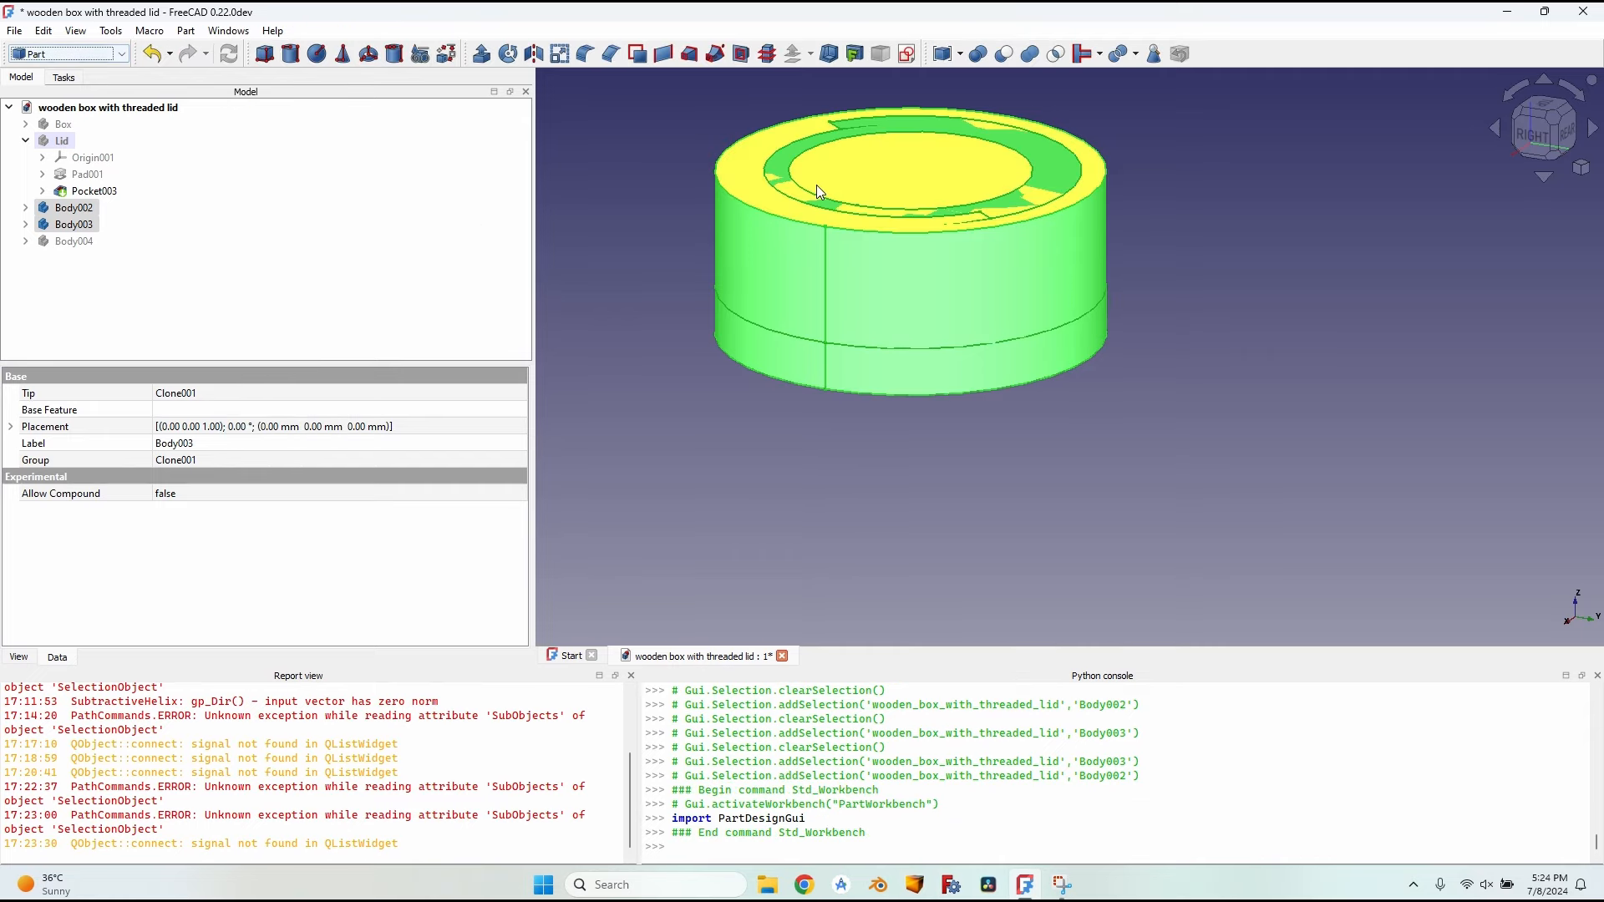
{"action": "left_click", "coordinate": [1005, 53]}
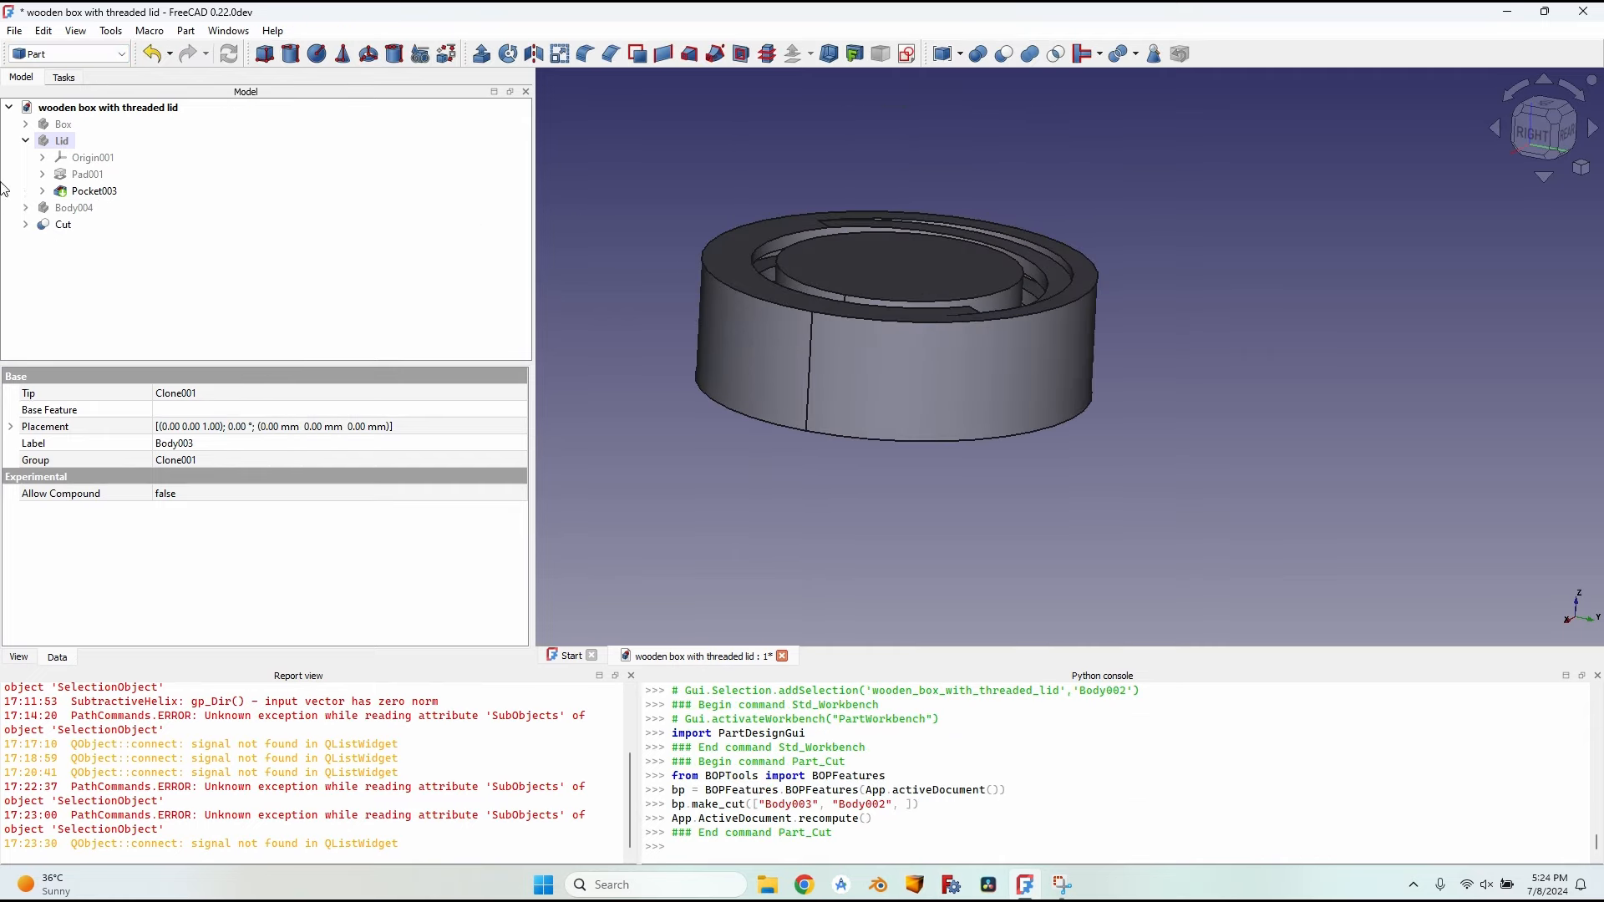
Step: Expand the Cut and show its two source bodies, Body003 and Body002
{"action": "left_click", "coordinate": [26, 207]}
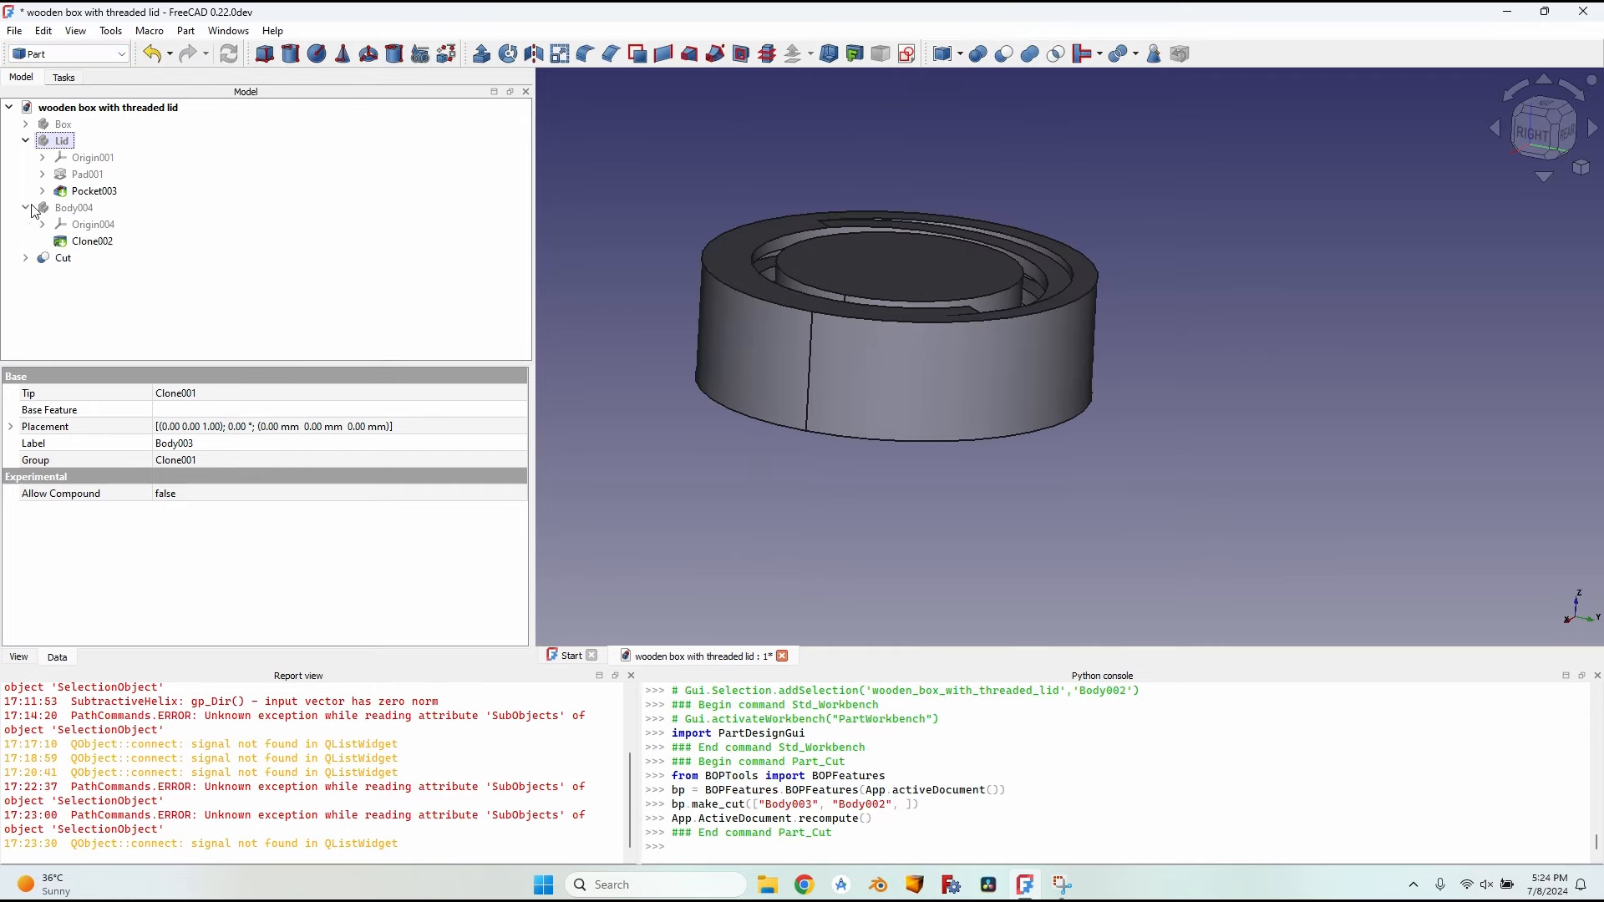
{"action": "left_click", "coordinate": [78, 208]}
{"action": "left_click", "coordinate": [62, 257]}
{"action": "left_click", "coordinate": [26, 258]}
{"action": "left_click", "coordinate": [90, 274]}
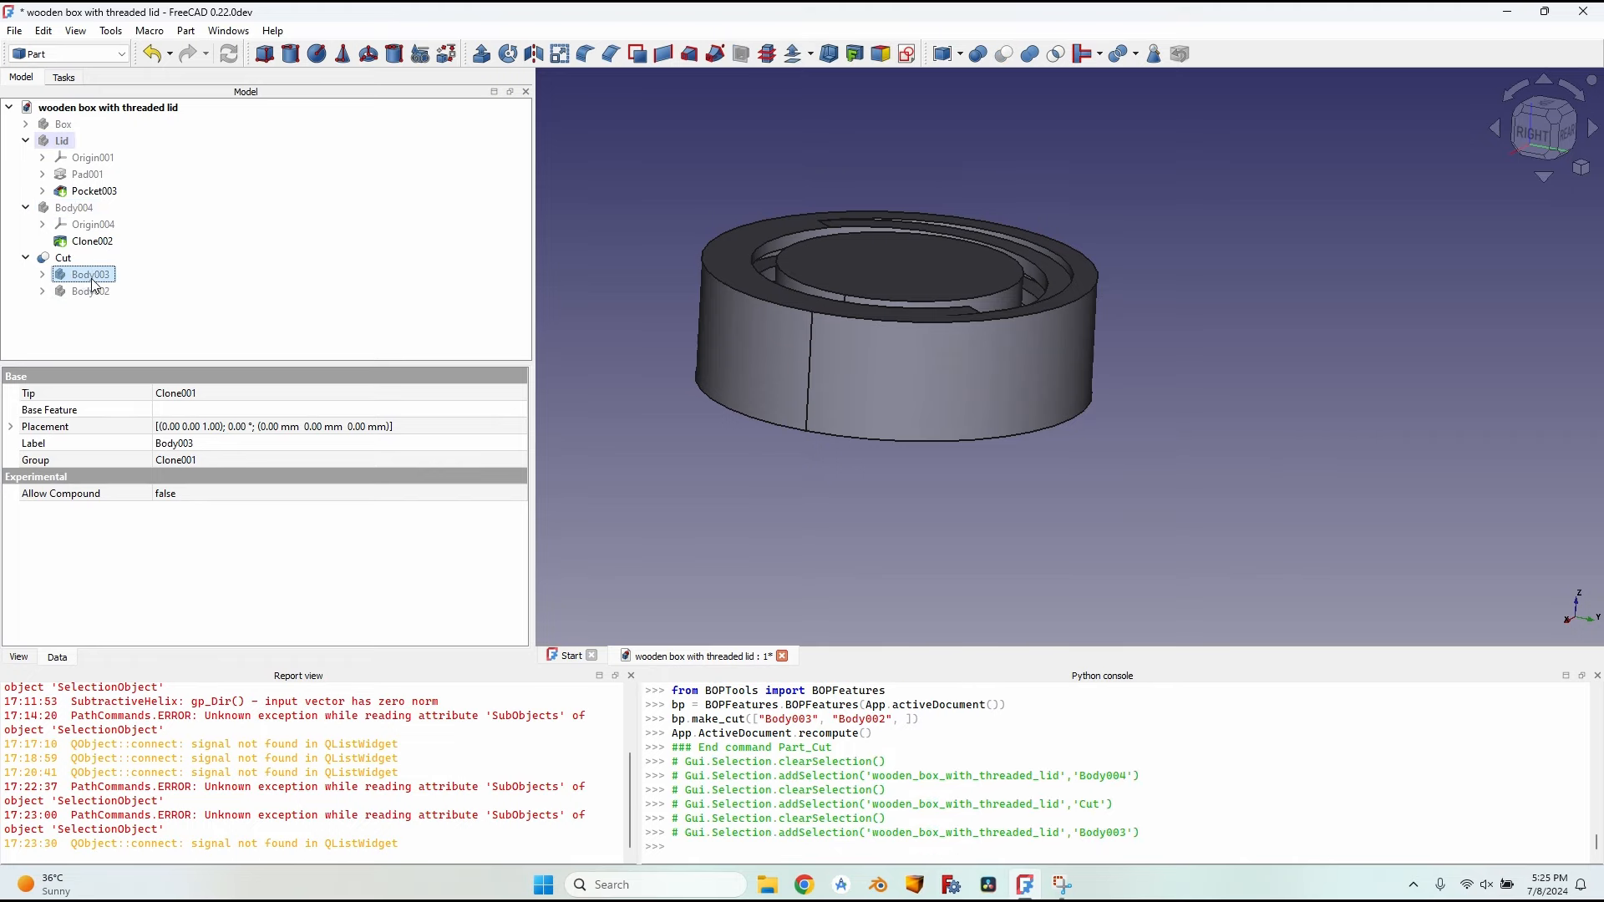
{"action": "key", "text": "space"}
{"action": "left_click", "coordinate": [100, 296]}
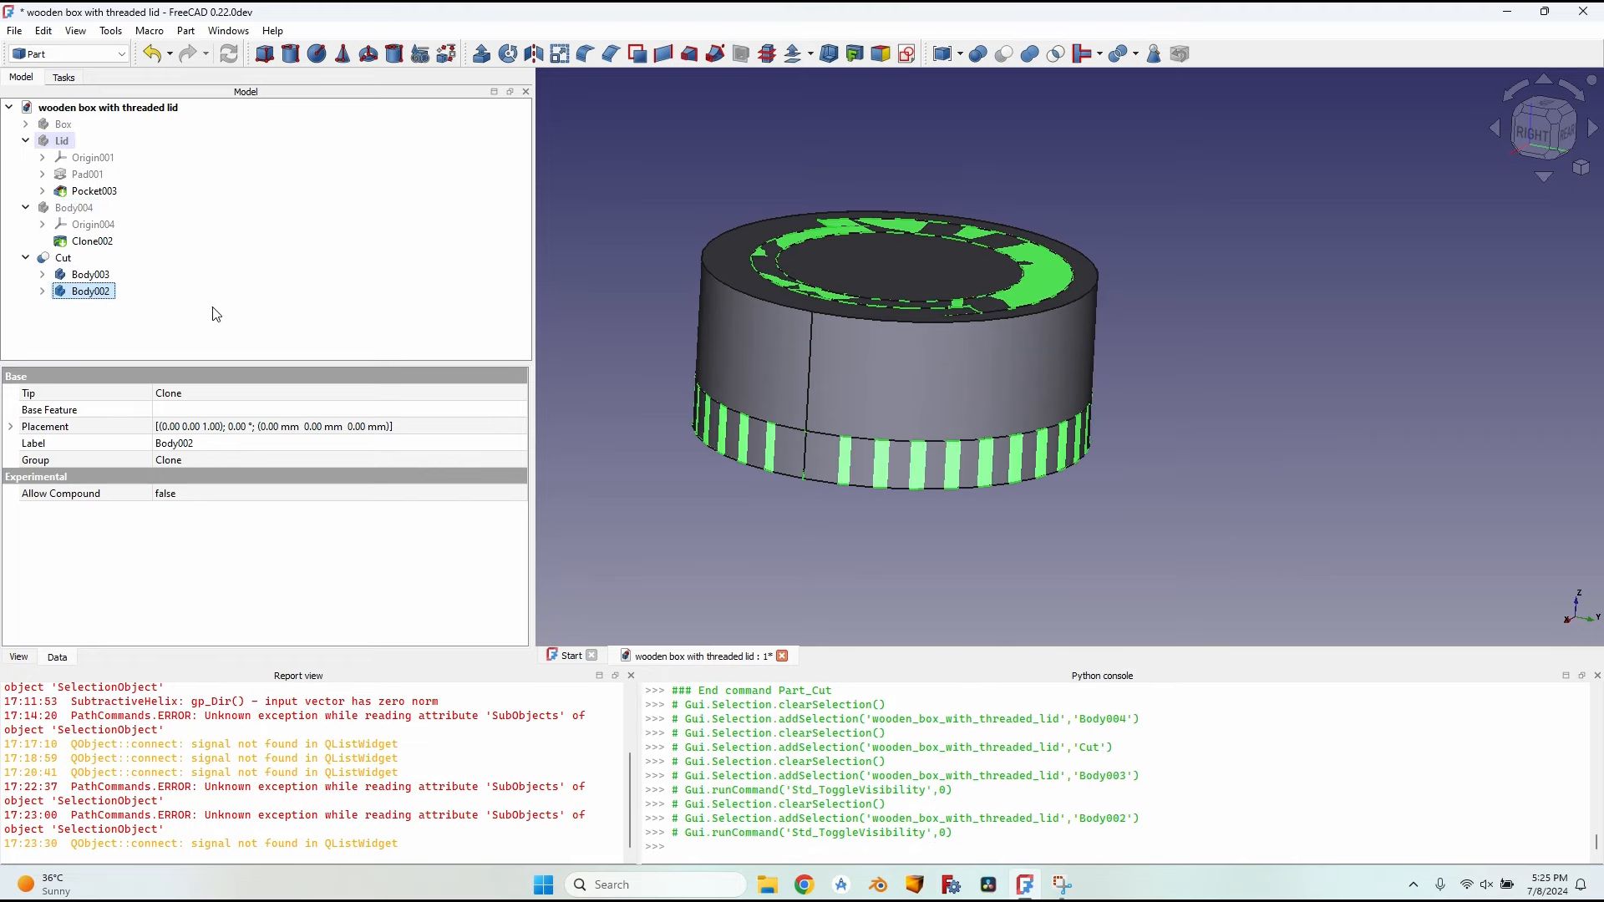
Step: Raise the Lid clone (Body003) inside the Cut by setting its placement's z position to 10 mm
{"action": "left_click", "coordinate": [90, 275]}
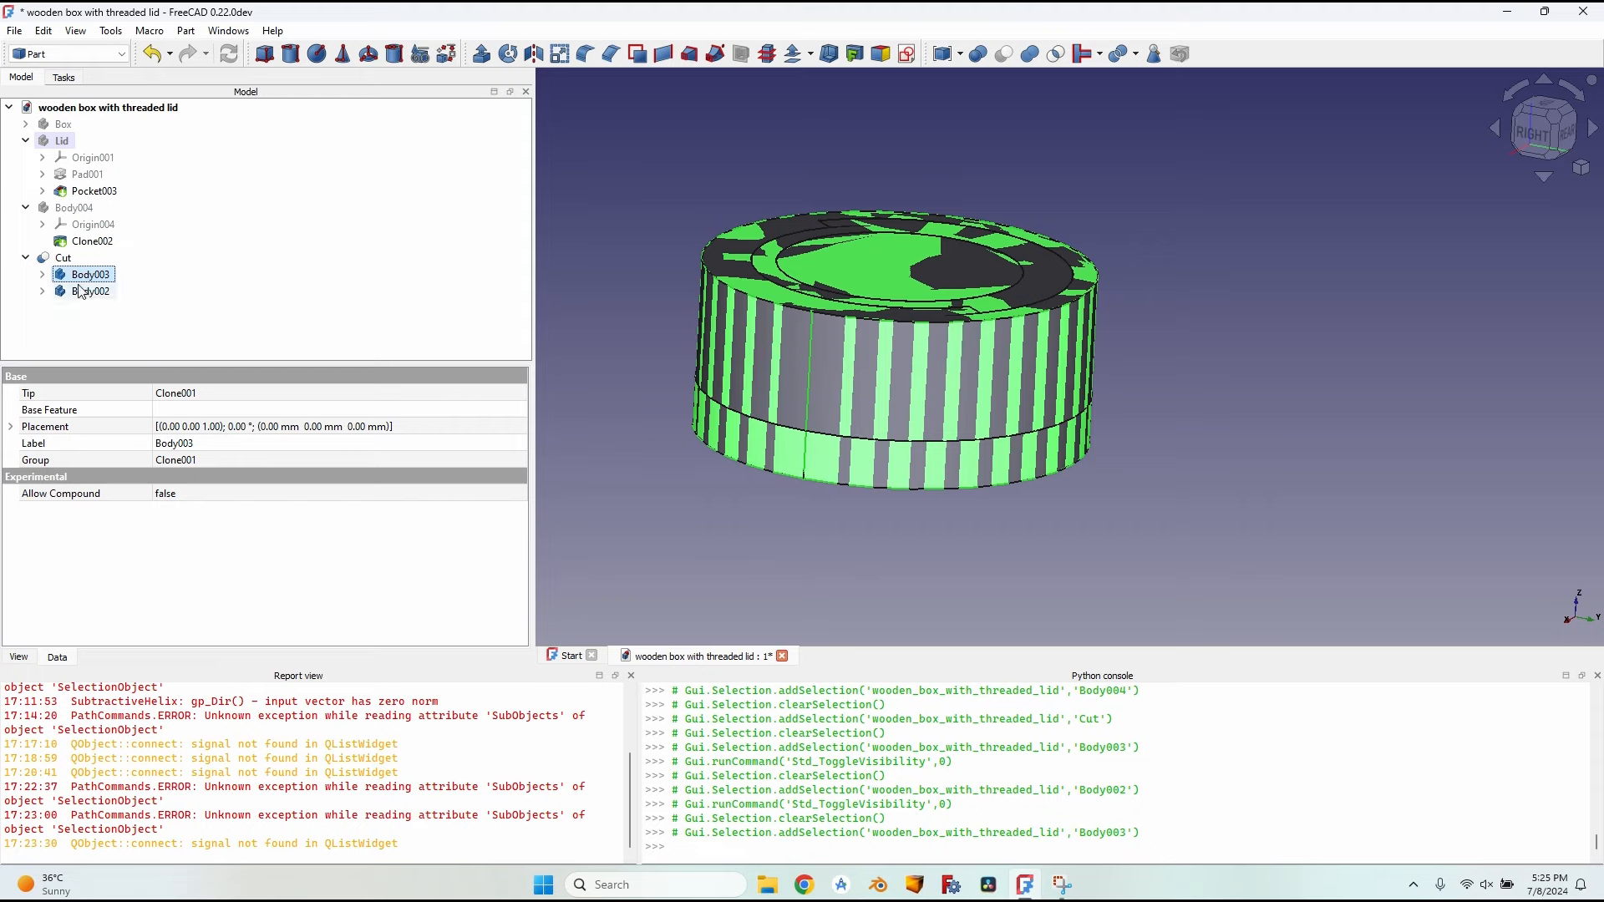
{"action": "left_click", "coordinate": [11, 426]}
{"action": "left_click", "coordinate": [28, 476]}
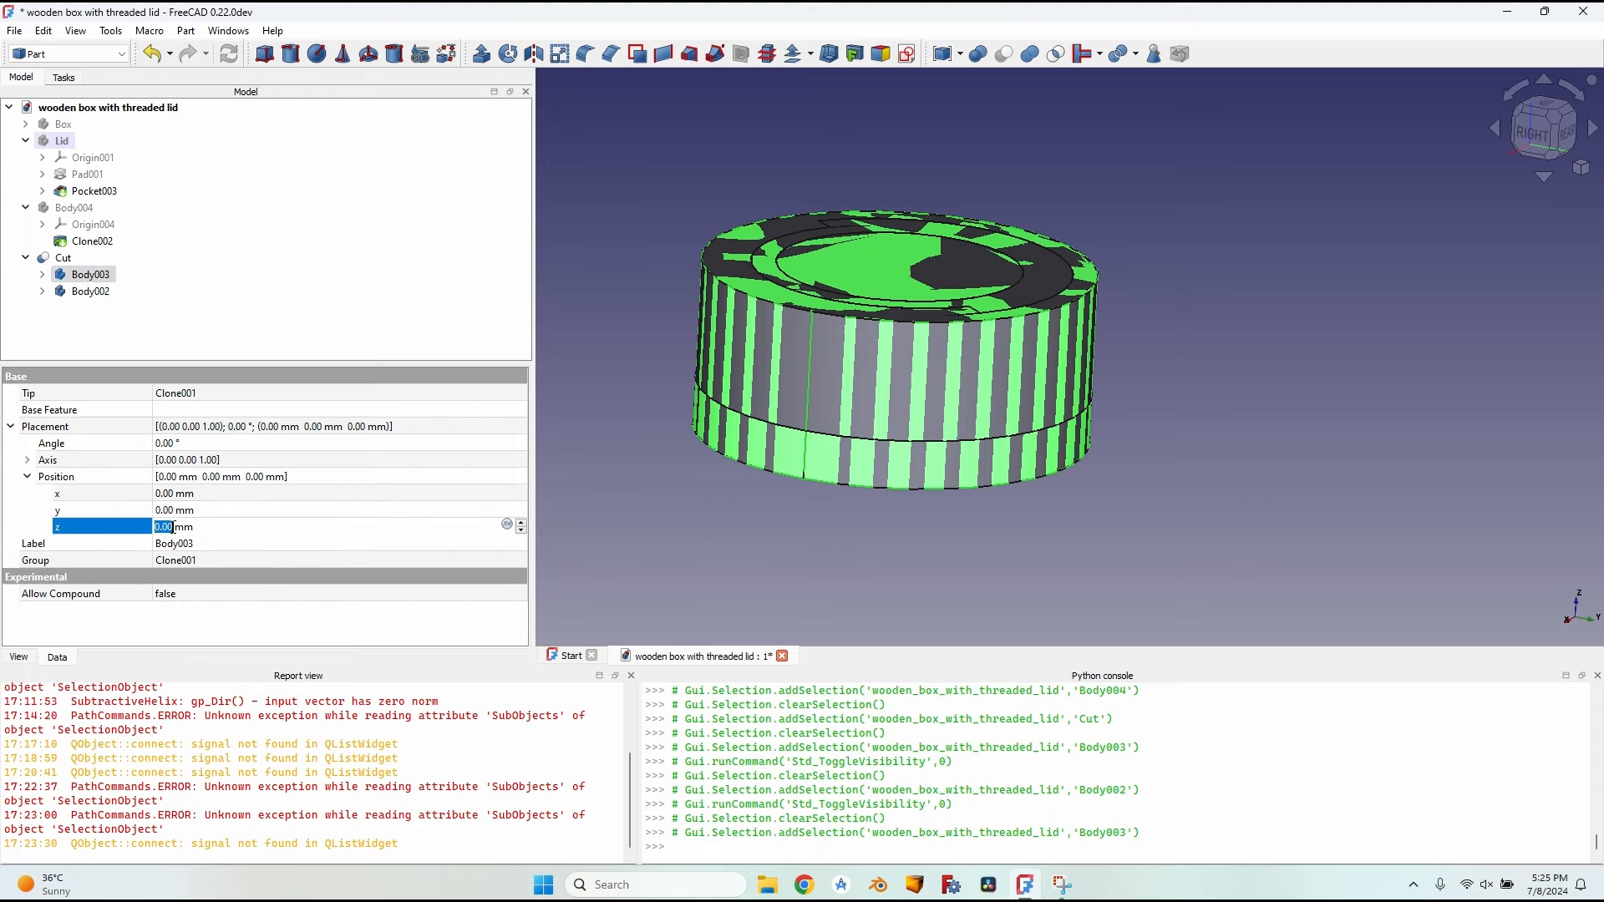
{"action": "left_click", "coordinate": [172, 526]}
{"action": "scroll", "coordinate": [173, 526], "scroll_direction": "up", "scroll_amount": 8}
{"action": "scroll", "coordinate": [173, 526], "scroll_direction": "up", "scroll_amount": 2}
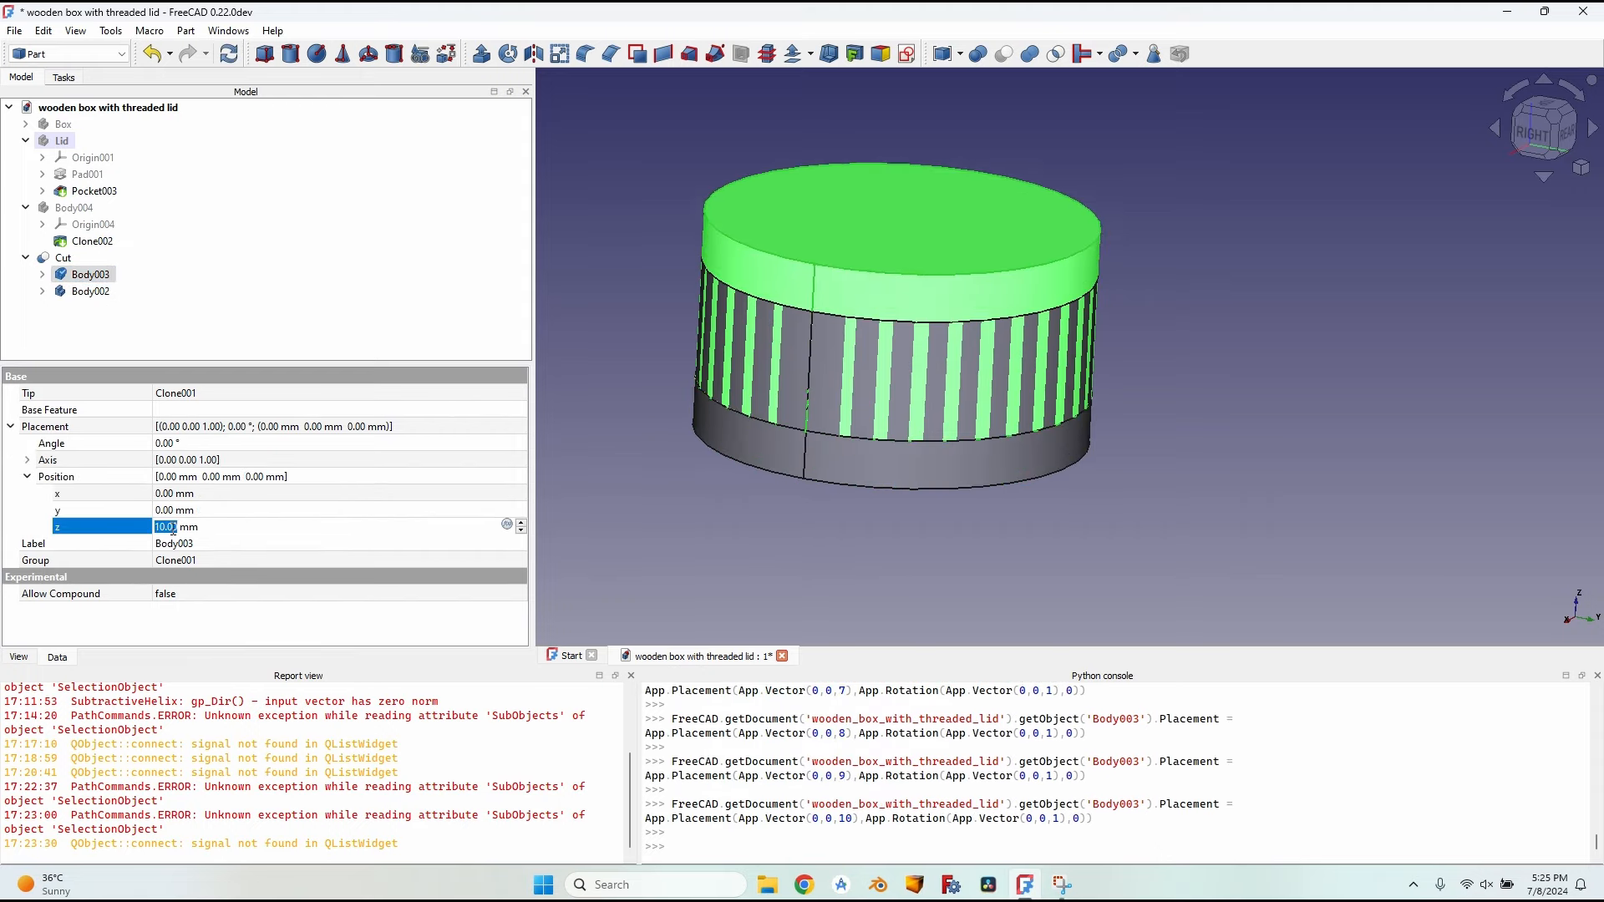
Step: Hide Body003 and Body002 again and inspect the internal thread cut into the lid
{"action": "left_click", "coordinate": [90, 276]}
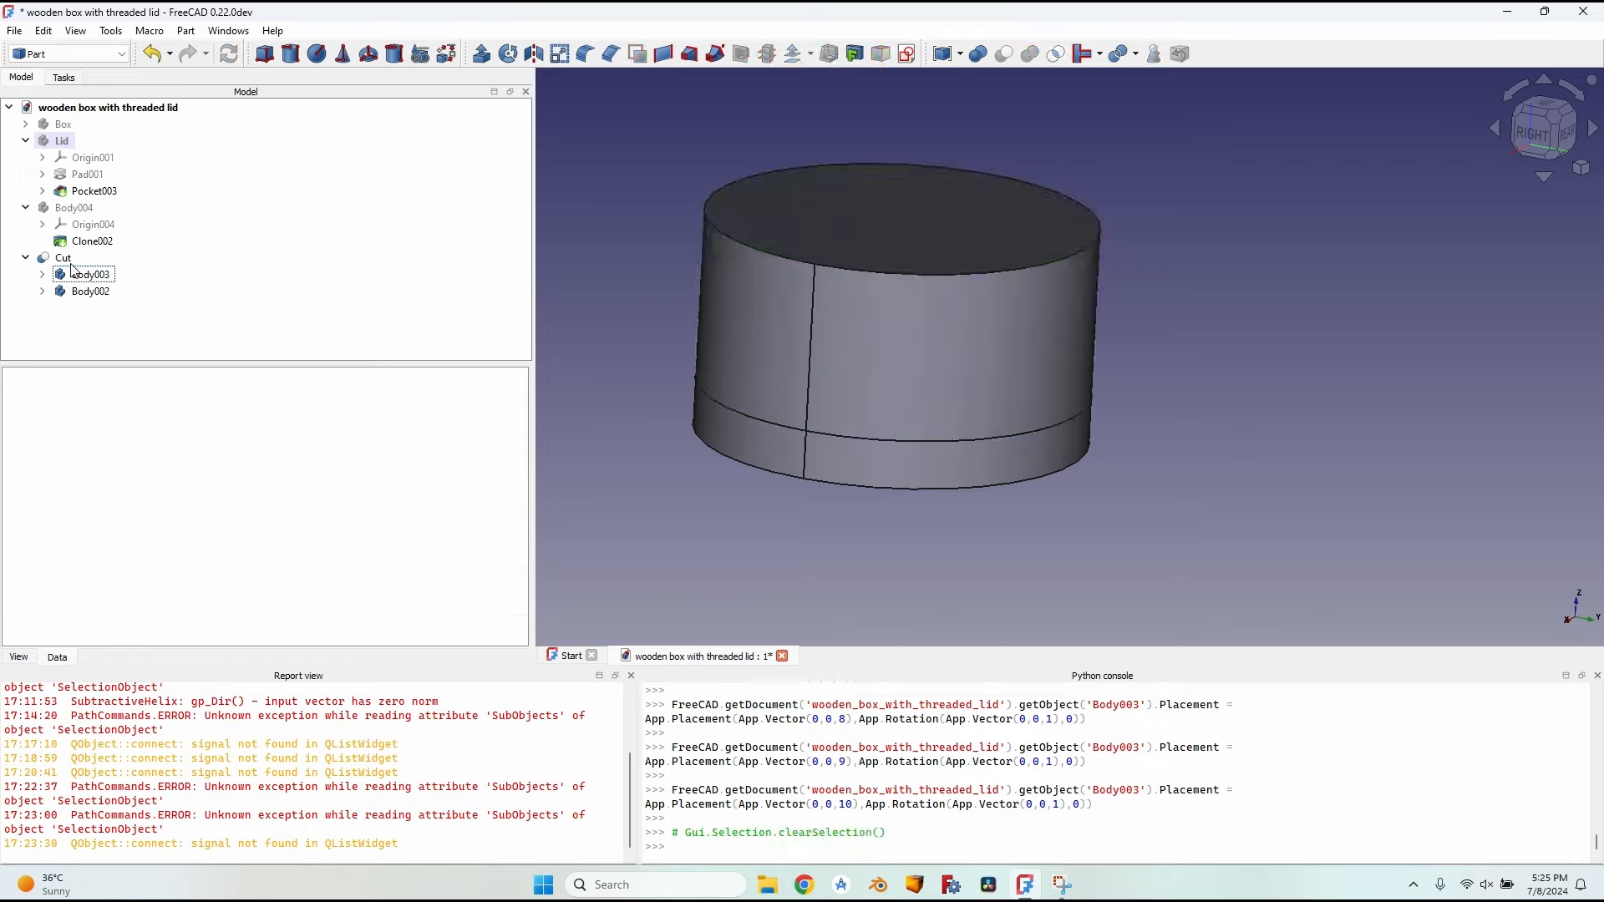
{"action": "key", "text": "space"}
{"action": "left_click", "coordinate": [98, 292]}
{"action": "key", "text": "space"}
{"action": "middle_click_drag", "start_coordinate": [924, 459], "coordinate": [1005, 334]}
{"action": "scroll", "coordinate": [1014, 318], "scroll_direction": "down", "scroll_amount": 3}
{"action": "scroll", "coordinate": [1014, 318], "scroll_direction": "up", "scroll_amount": 5}
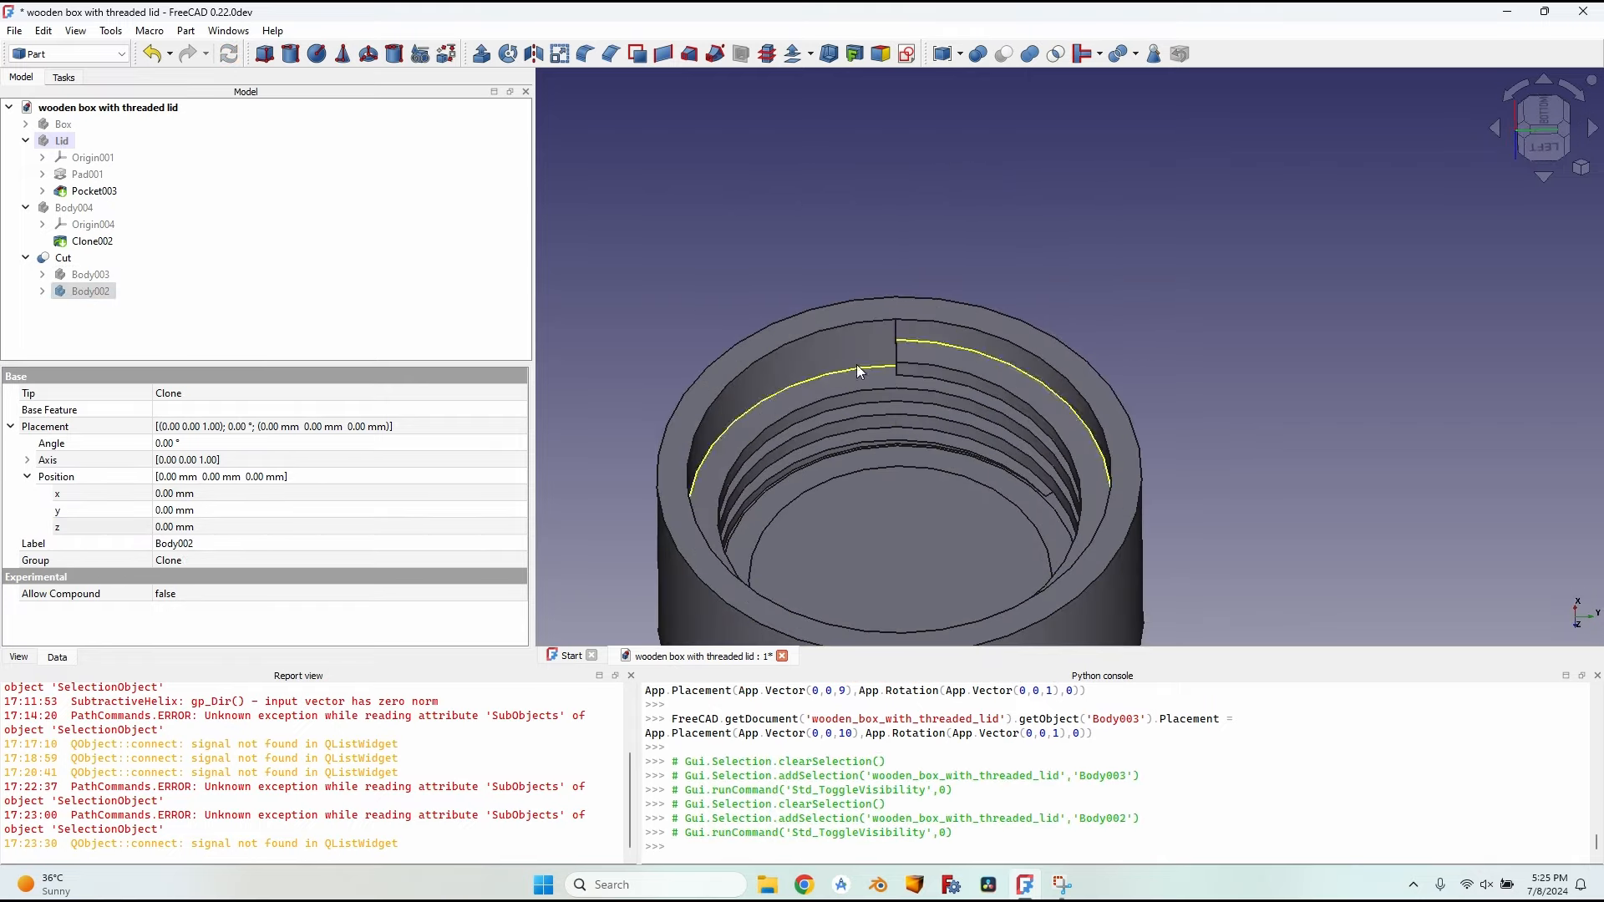
Step: In the Part Design workbench, create a clone of the Cut and hide the original Cut
{"action": "middle_click_drag", "start_coordinate": [855, 365], "coordinate": [702, 268]}
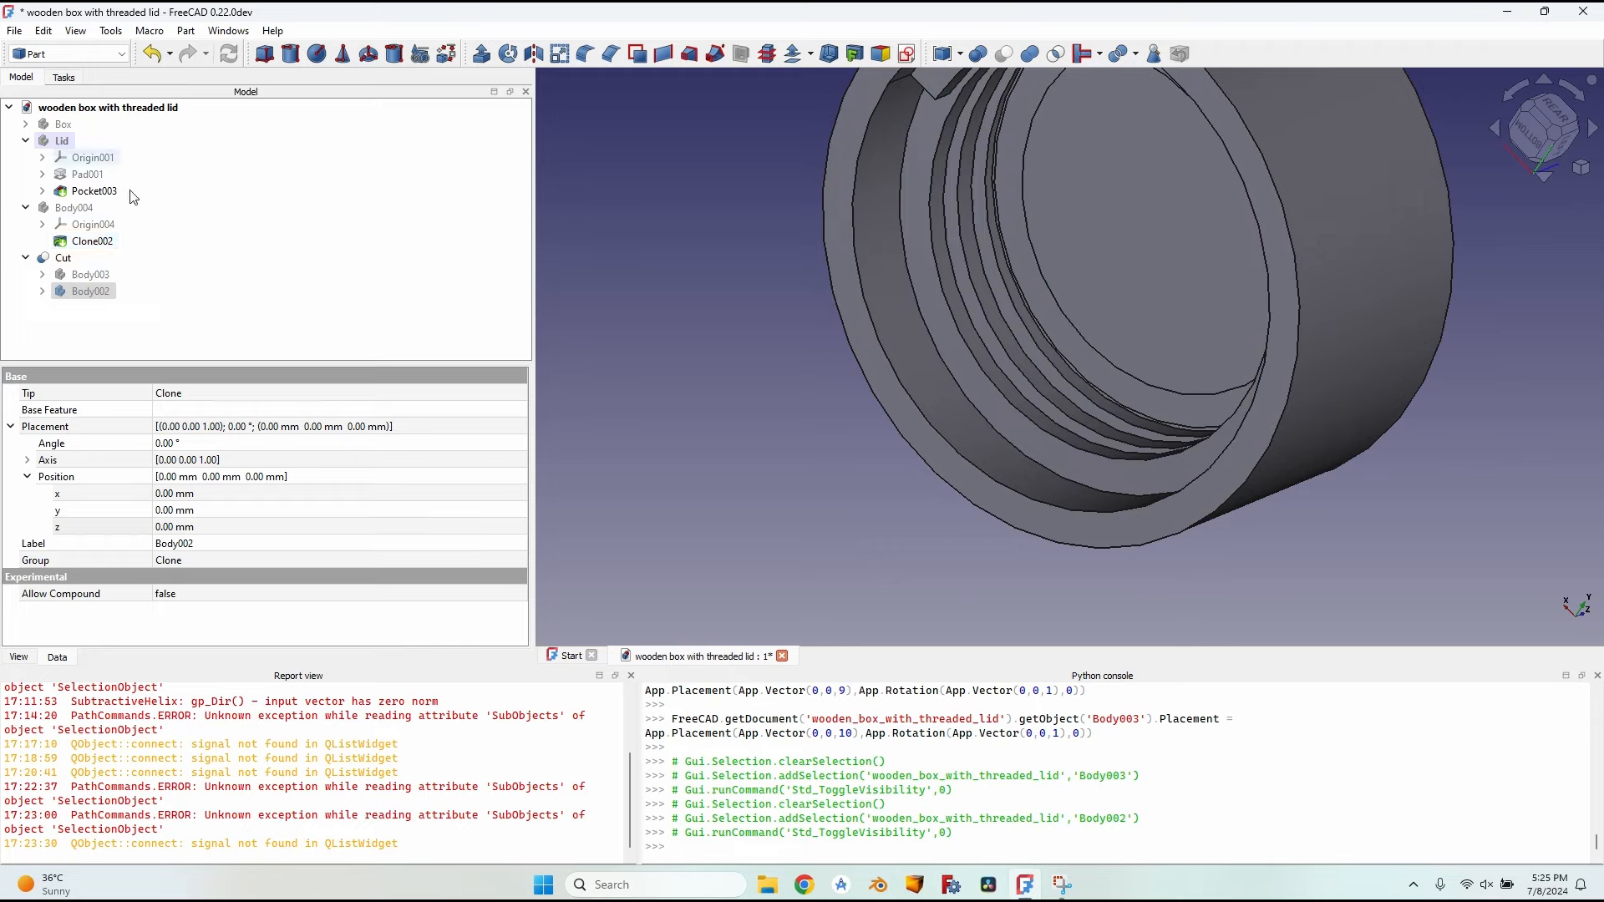
{"action": "scroll", "coordinate": [1055, 244], "scroll_direction": "down", "scroll_amount": 1}
{"action": "middle_click_drag", "start_coordinate": [1054, 244], "coordinate": [739, 432]}
{"action": "scroll", "coordinate": [738, 433], "scroll_direction": "down", "scroll_amount": 1}
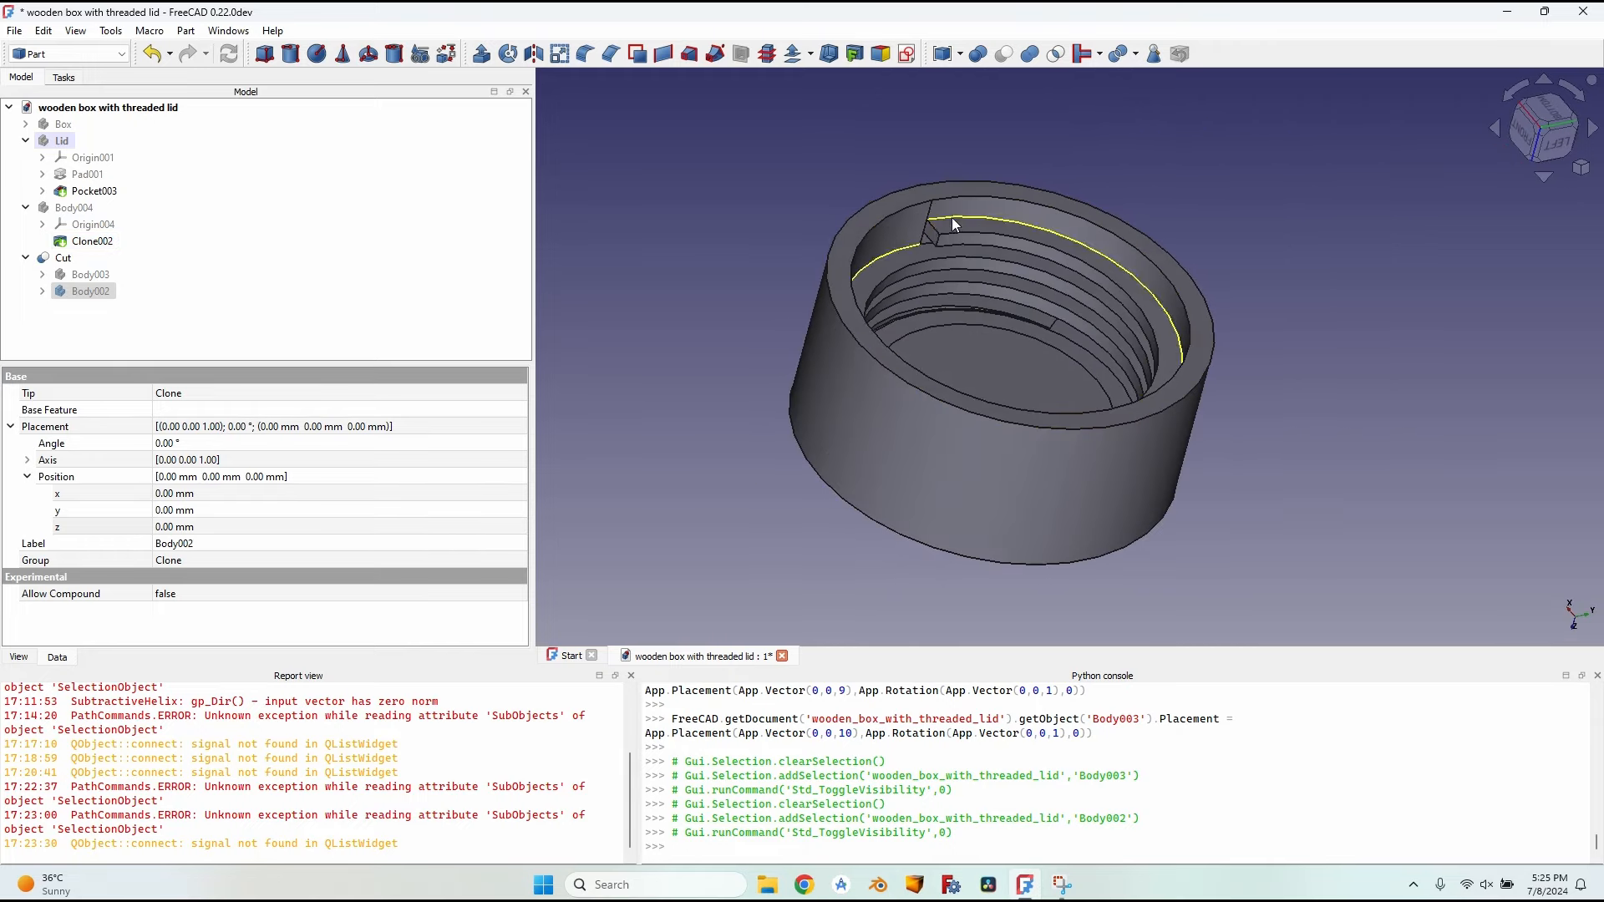
{"action": "left_click", "coordinate": [63, 258]}
{"action": "left_click", "coordinate": [92, 55]}
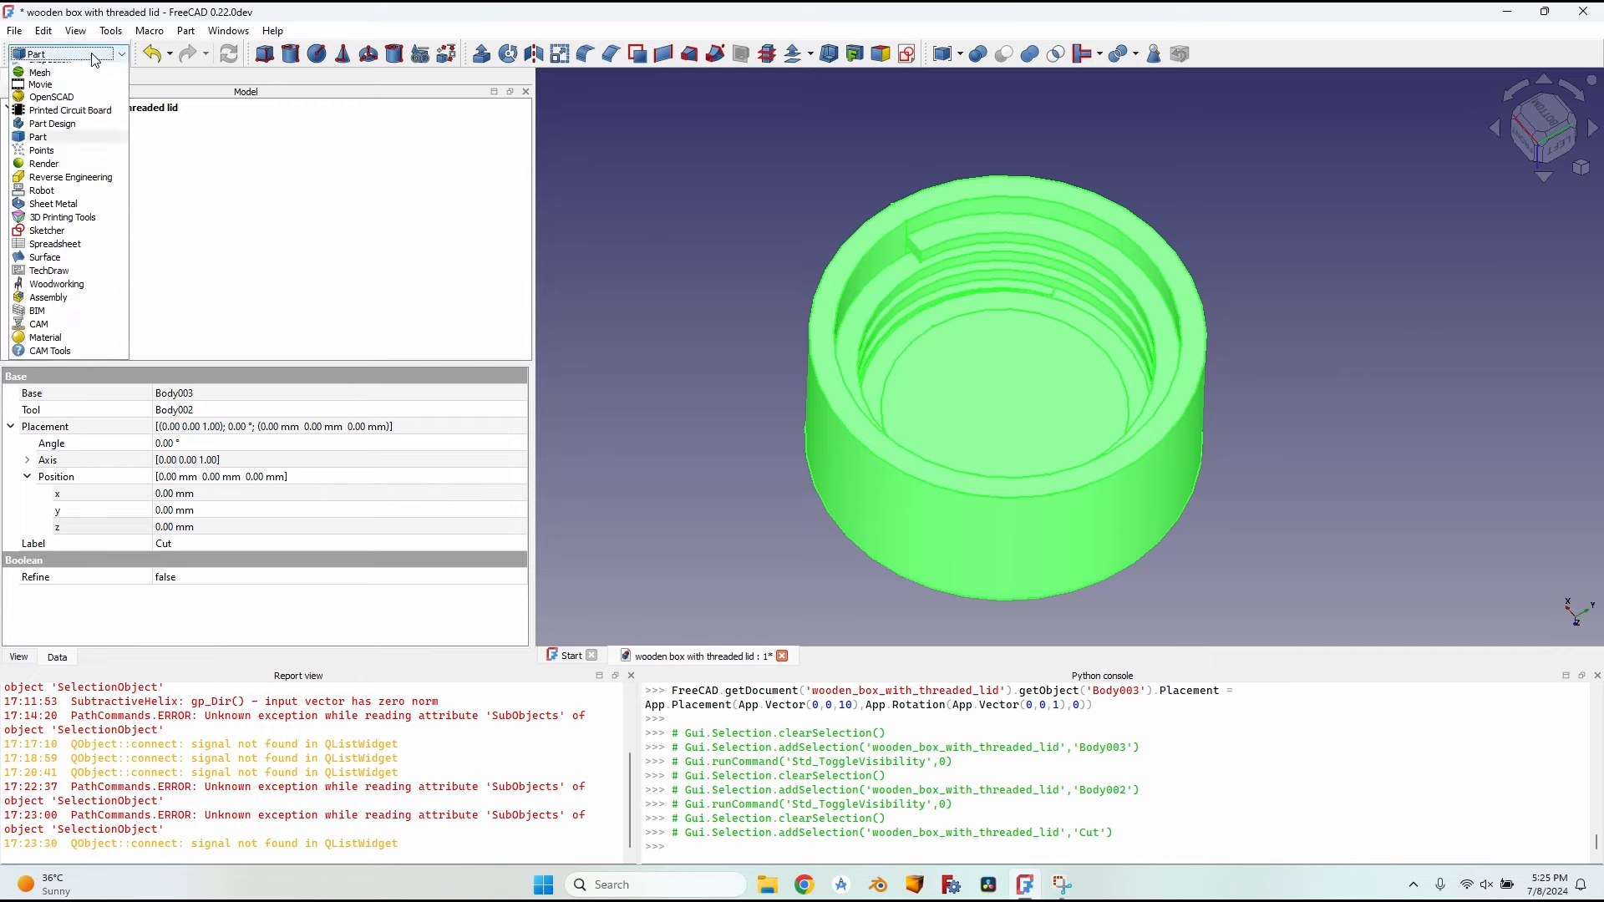
{"action": "left_click", "coordinate": [69, 254]}
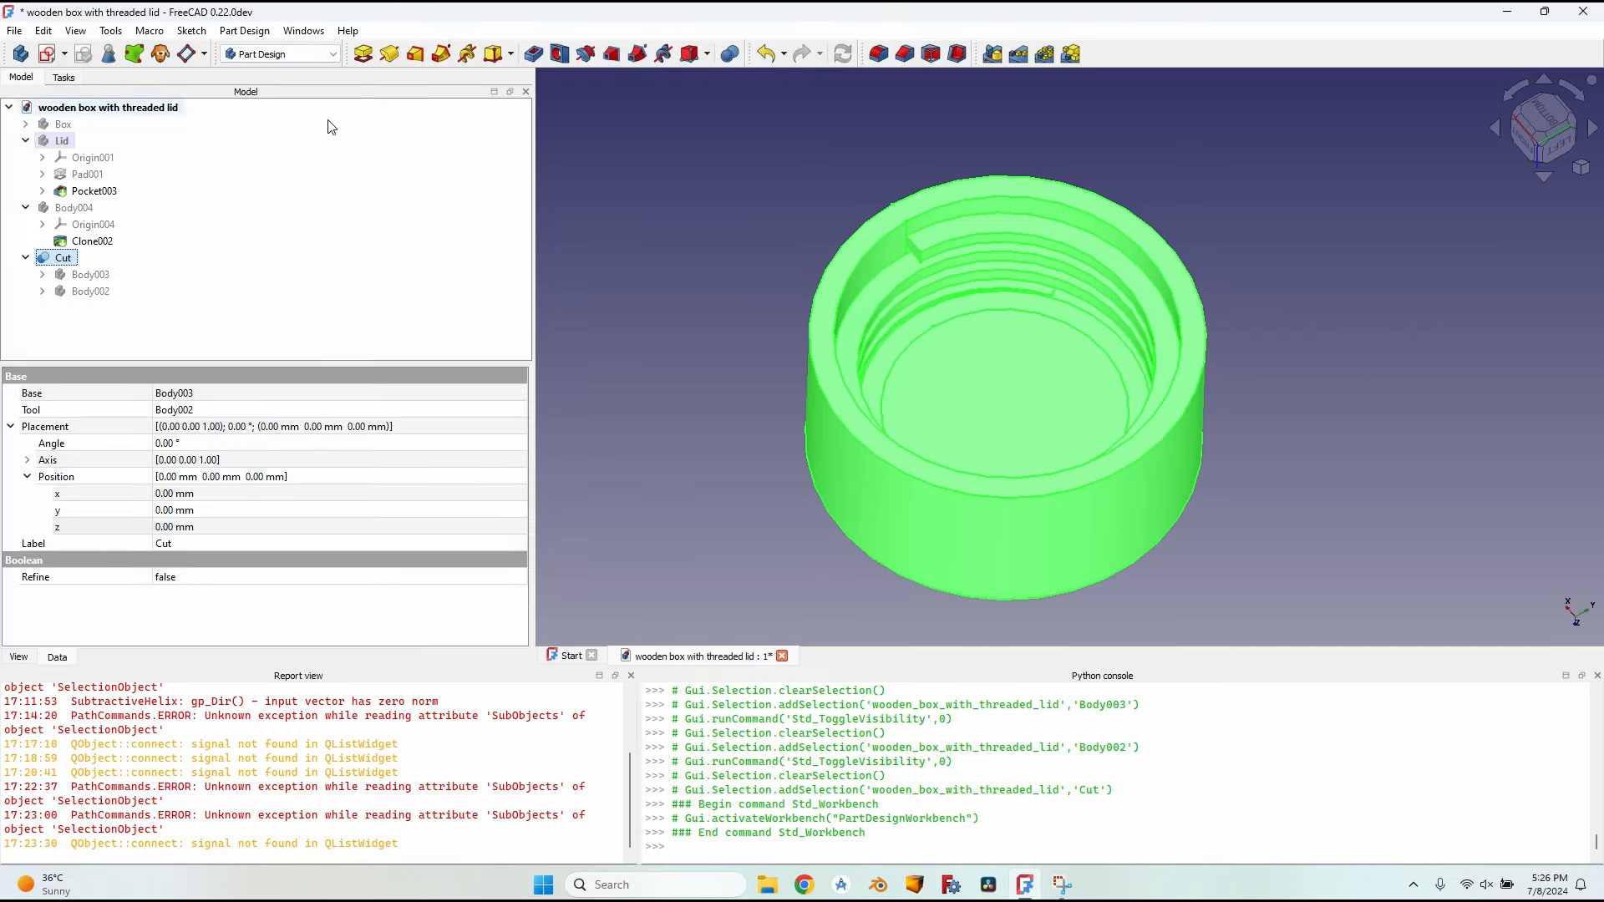
{"action": "left_click", "coordinate": [160, 53]}
{"action": "key", "text": "space"}
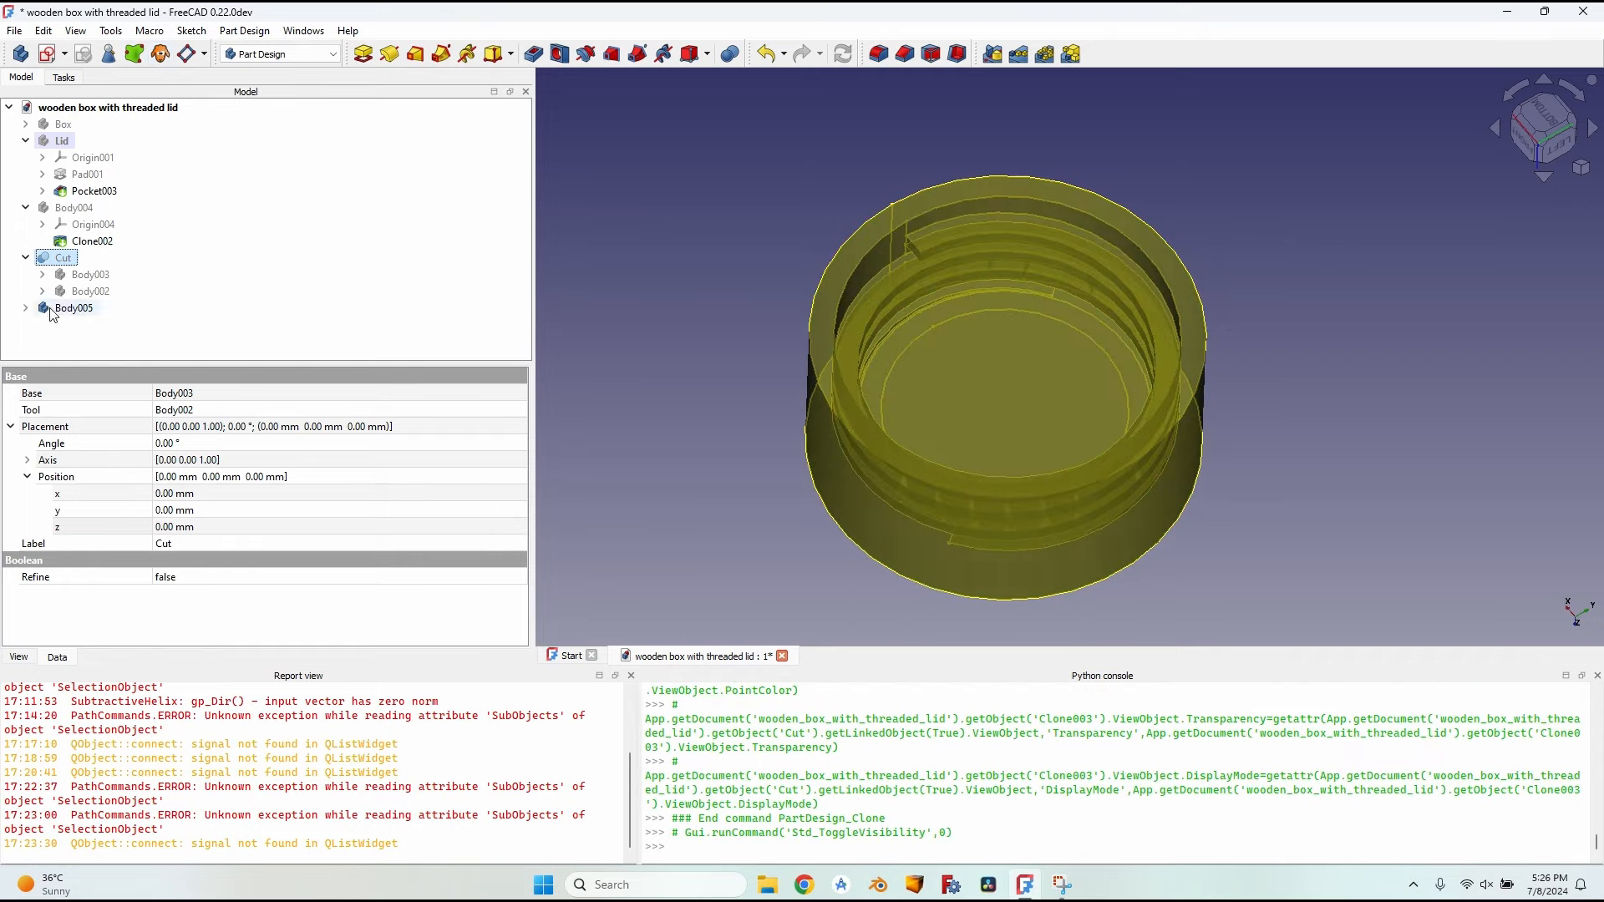
Step: Sketch a 70 mm diameter circle centred on the origin on the lid clone's open rim face and pocket it 10 mm deep
{"action": "left_click", "coordinate": [51, 309]}
{"action": "left_click", "coordinate": [827, 222]}
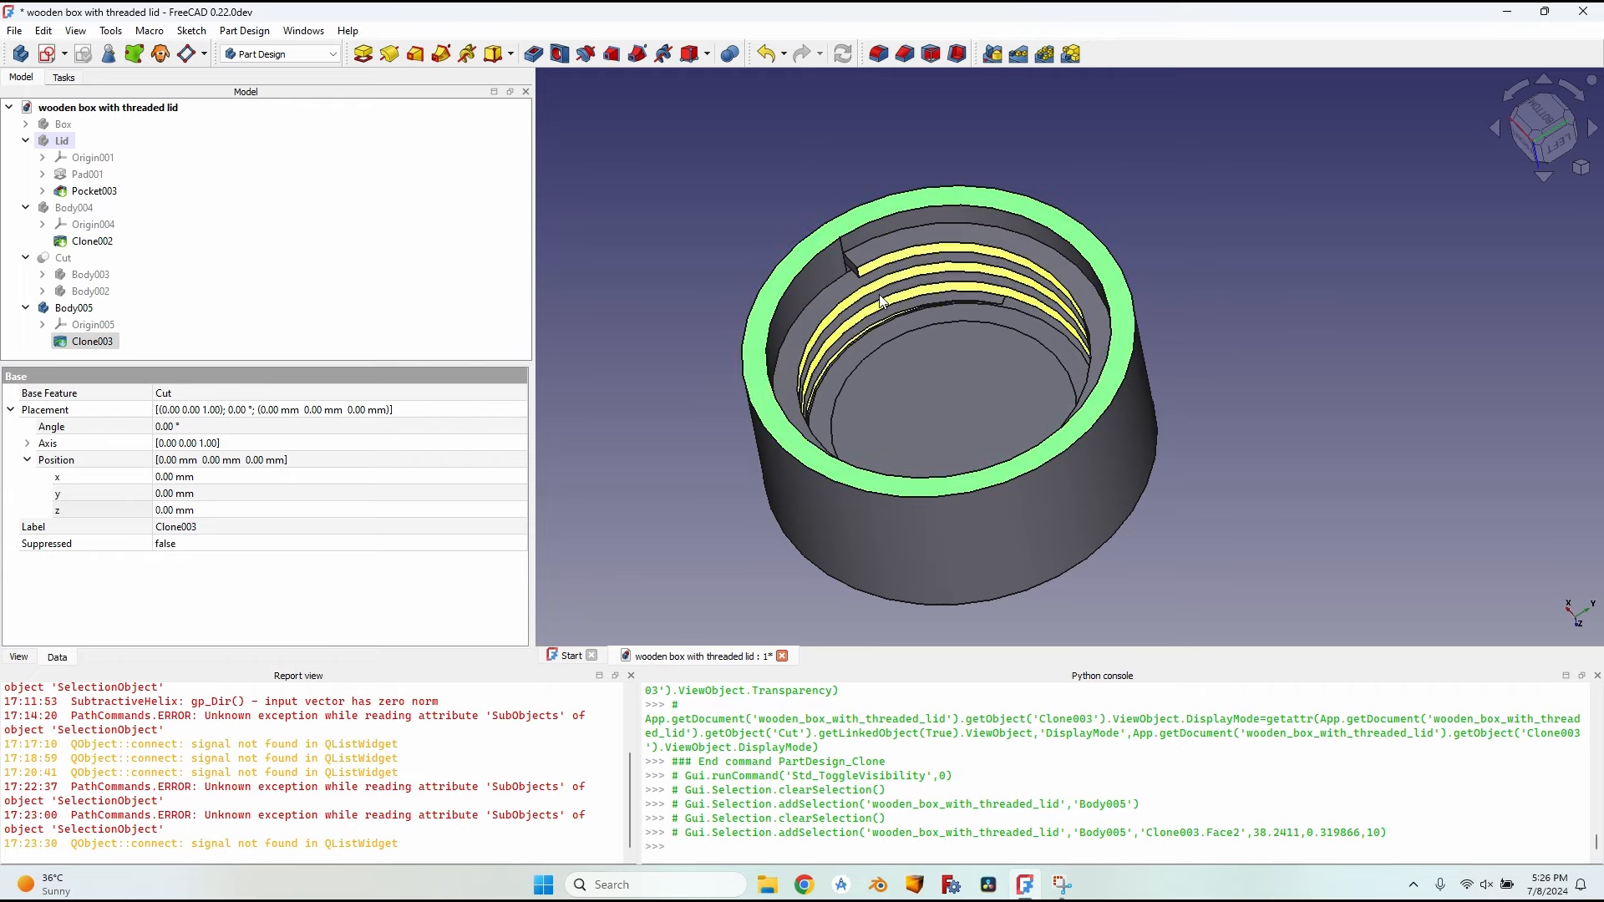
{"action": "left_click", "coordinate": [45, 53]}
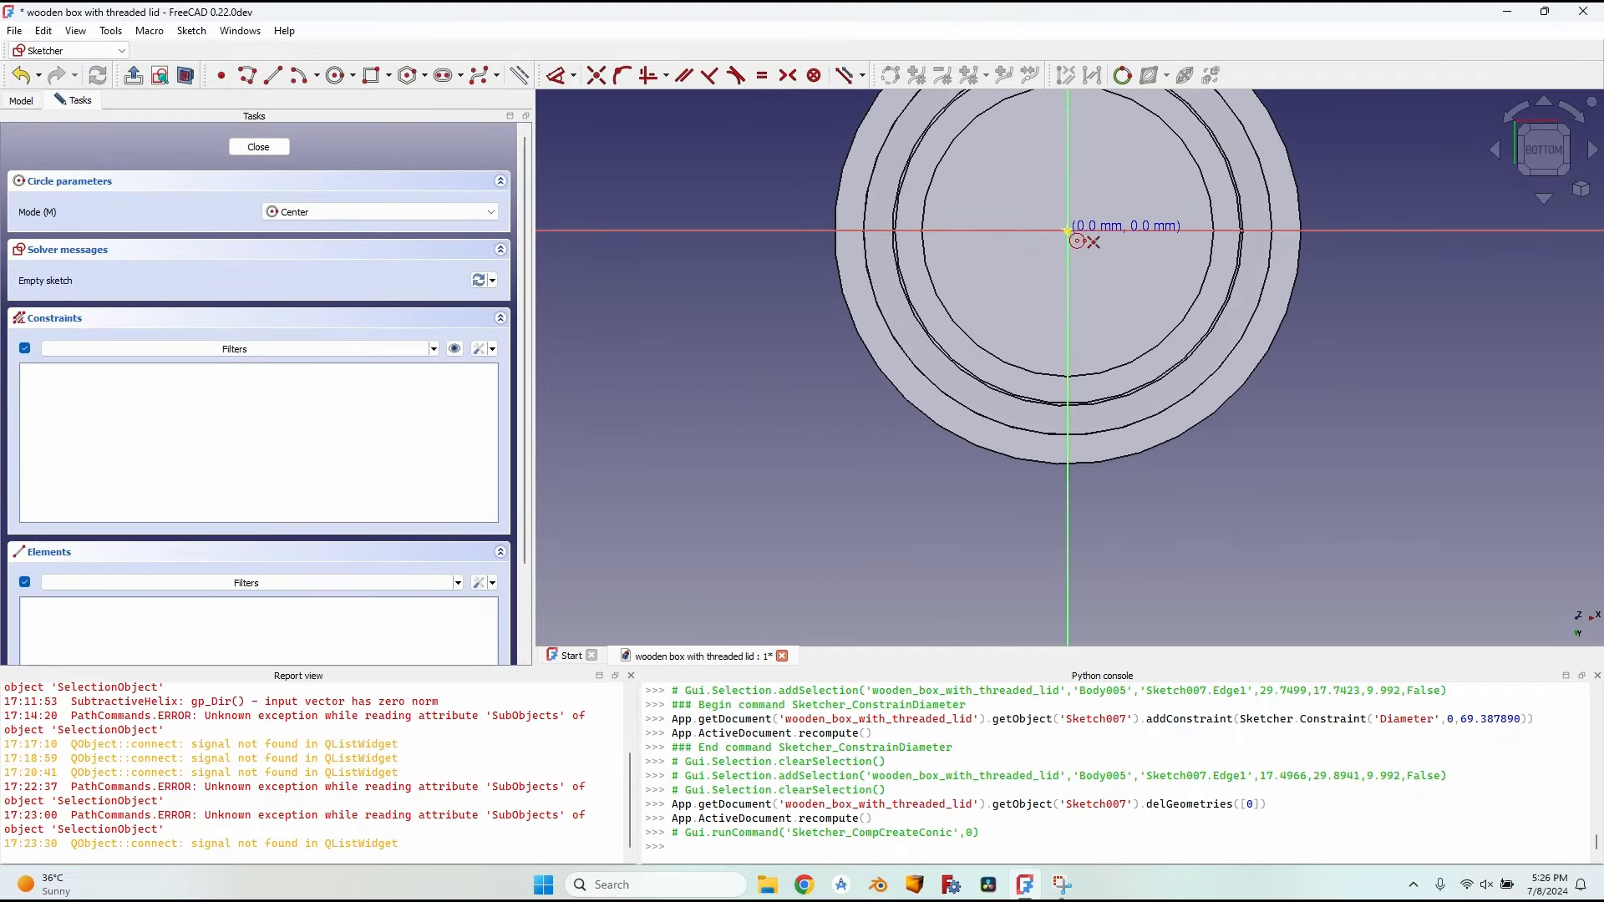
{"action": "left_click", "coordinate": [1067, 230]}
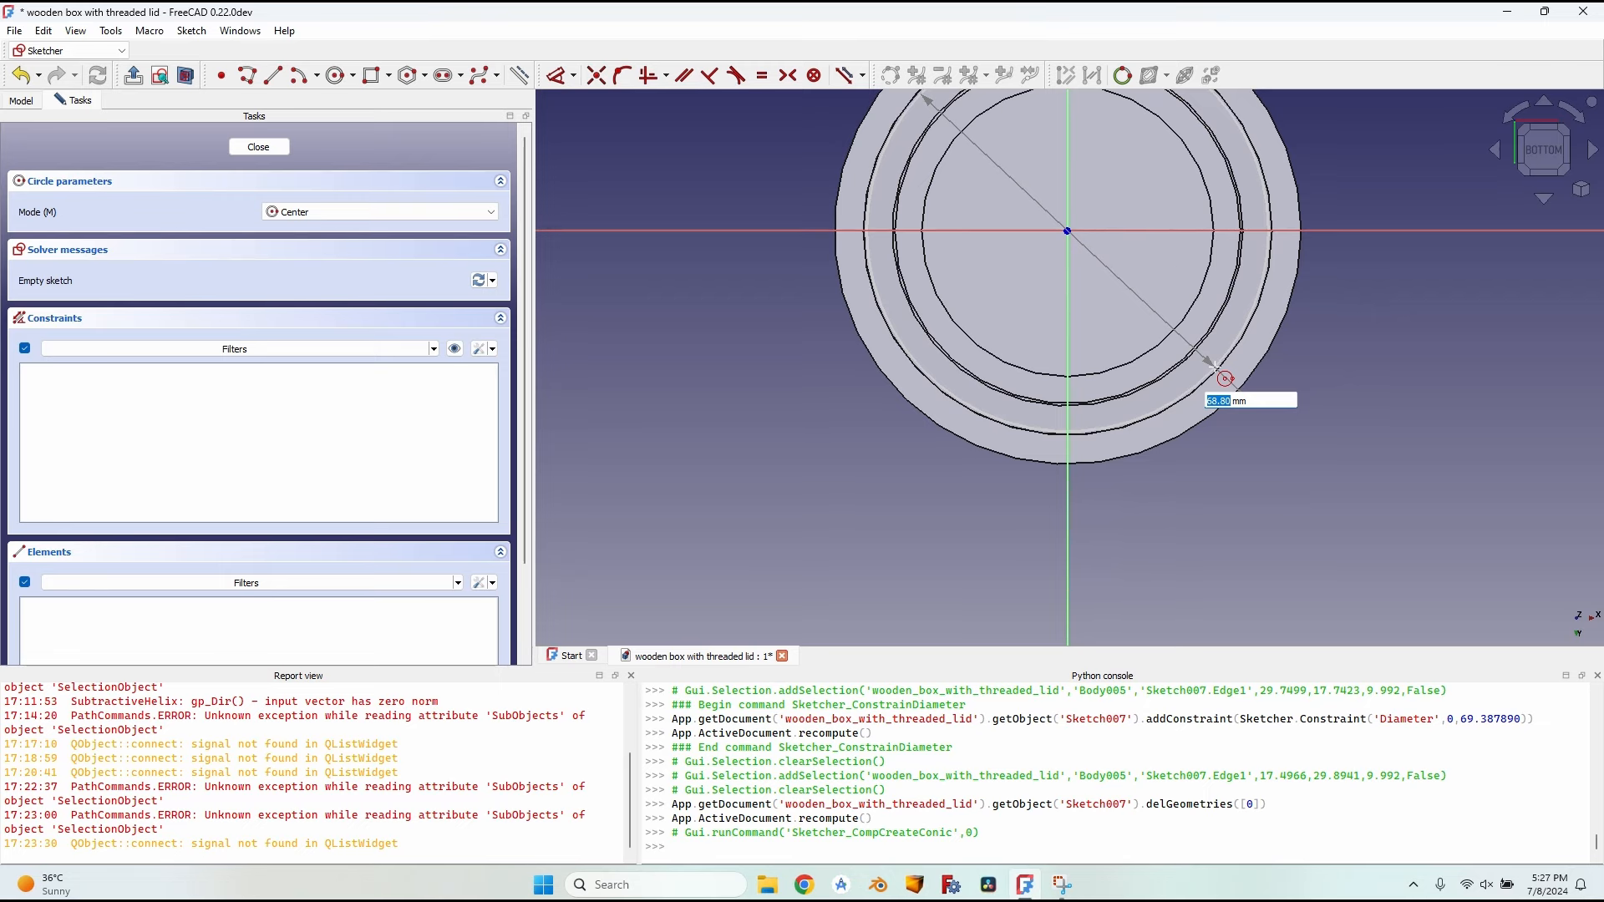
{"action": "key", "text": "Return"}
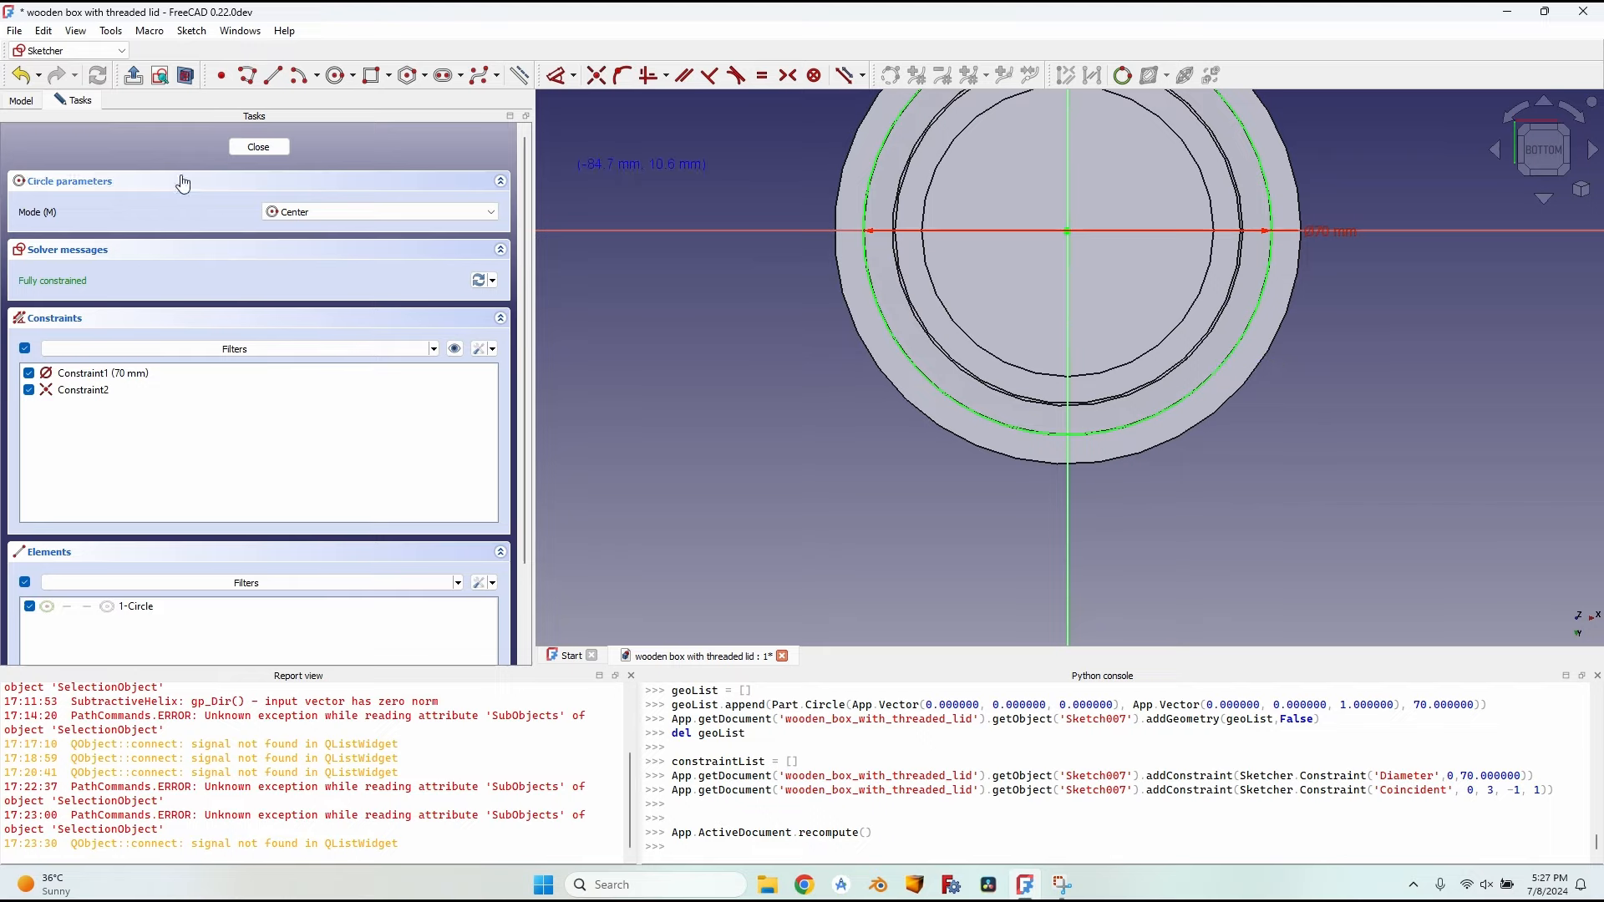
{"action": "left_click", "coordinate": [244, 147]}
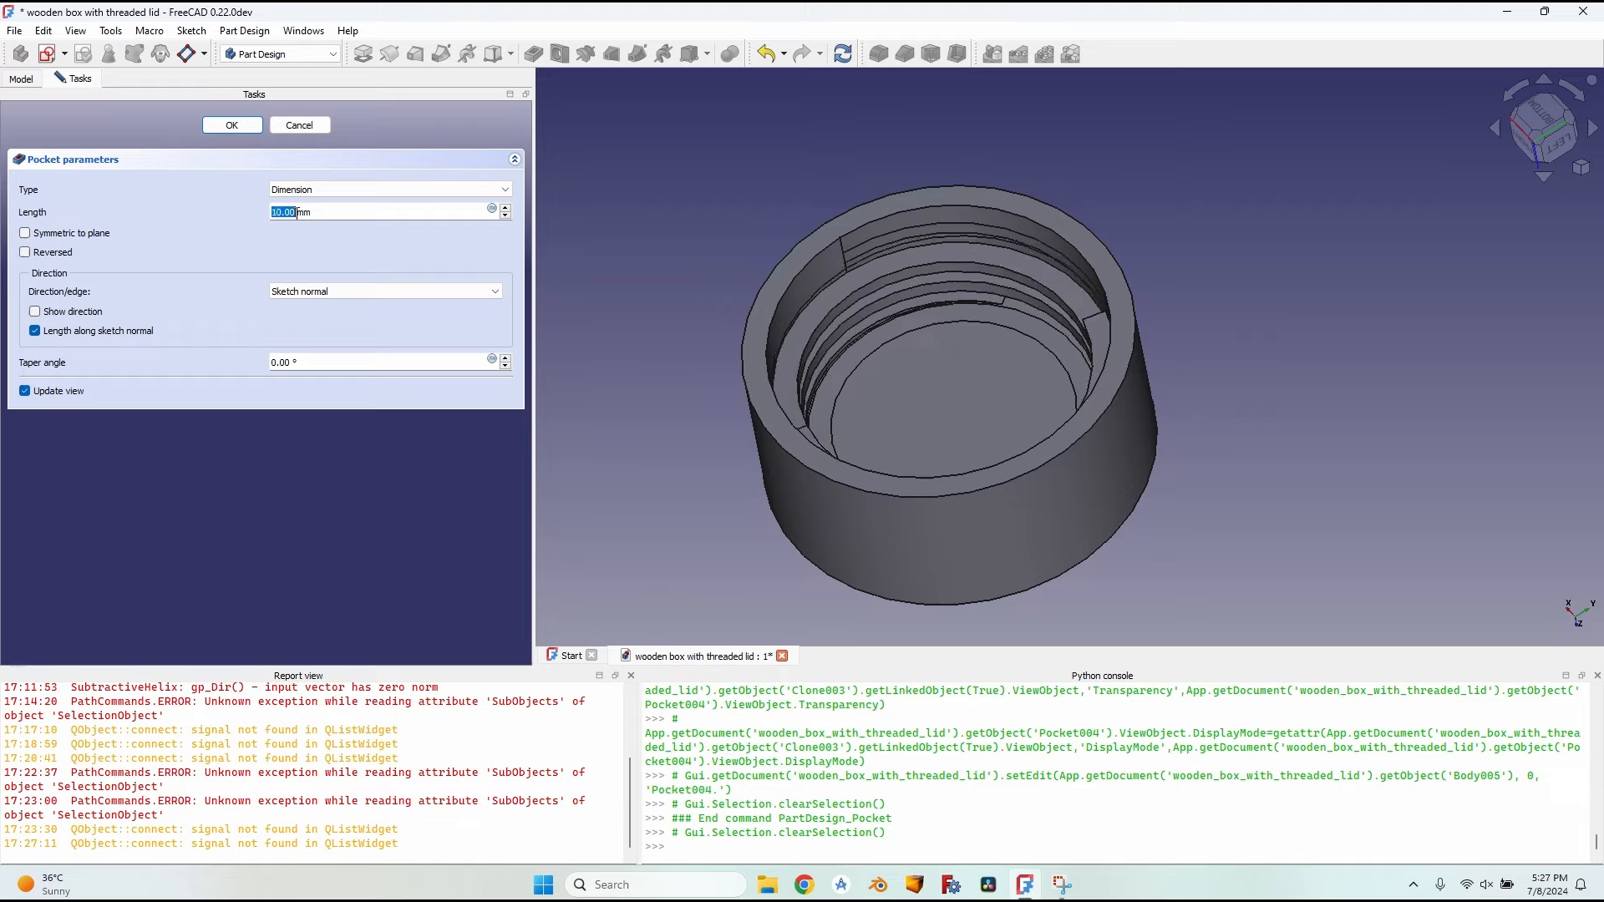
Step: Rename the pocketed lid body, Body005, as Final Lid
{"action": "mouse_move", "coordinate": [848, 247]}
{"action": "middle_mouse_down"}
{"action": "mouse_move", "coordinate": [1024, 215]}
{"action": "mouse_move", "coordinate": [1106, 279]}
{"action": "mouse_move", "coordinate": [1058, 327]}
{"action": "middle_mouse_up"}
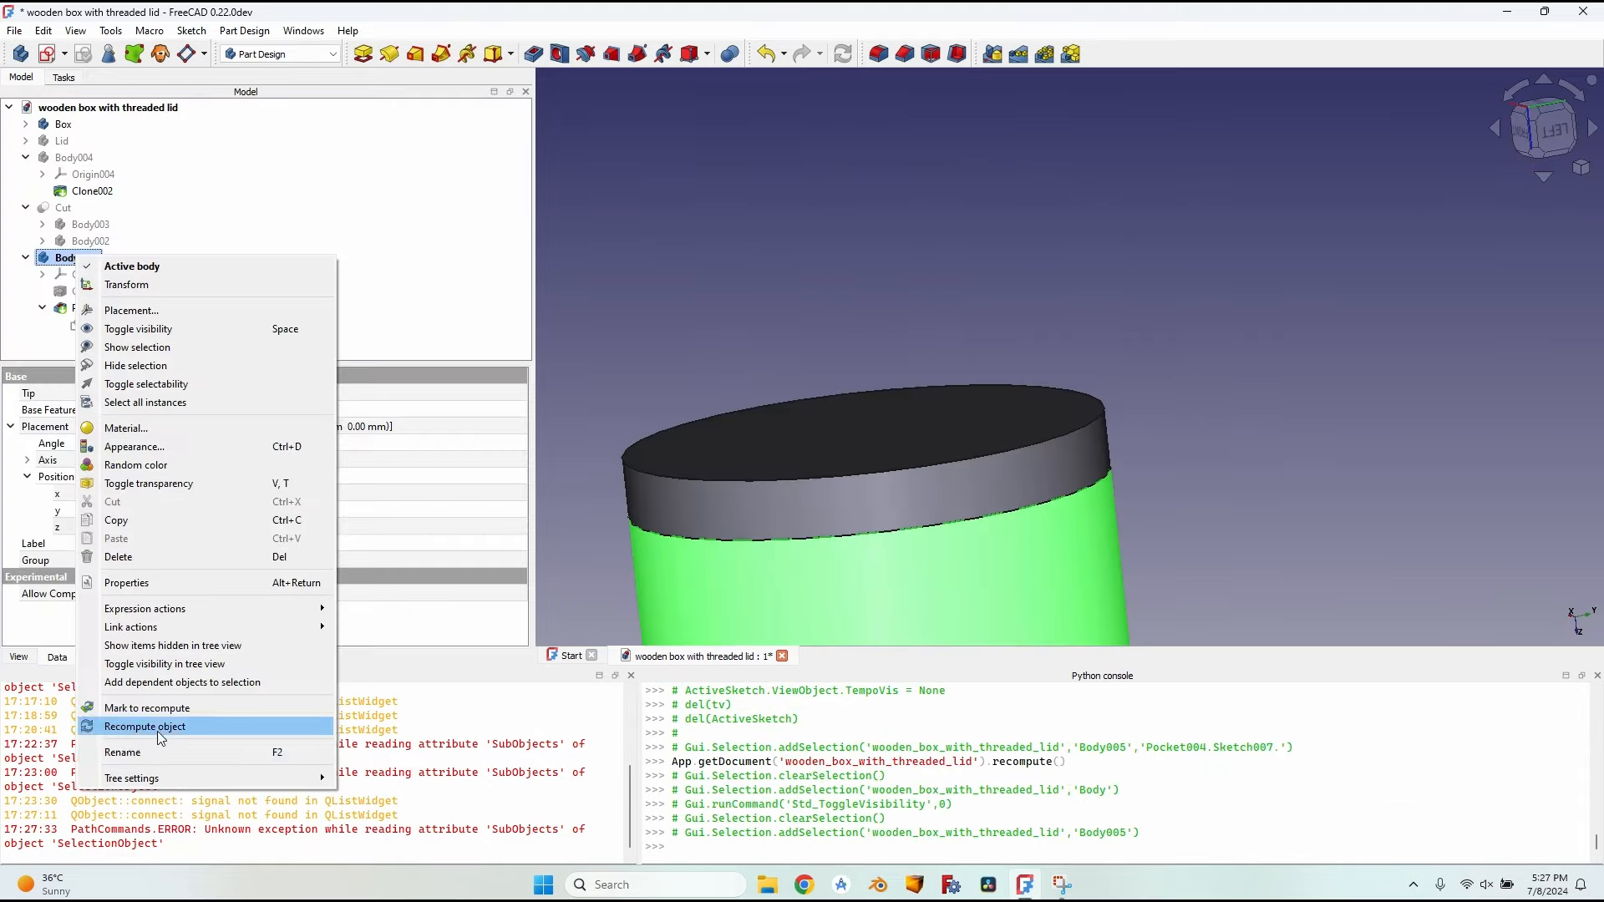
{"action": "left_click", "coordinate": [109, 672]}
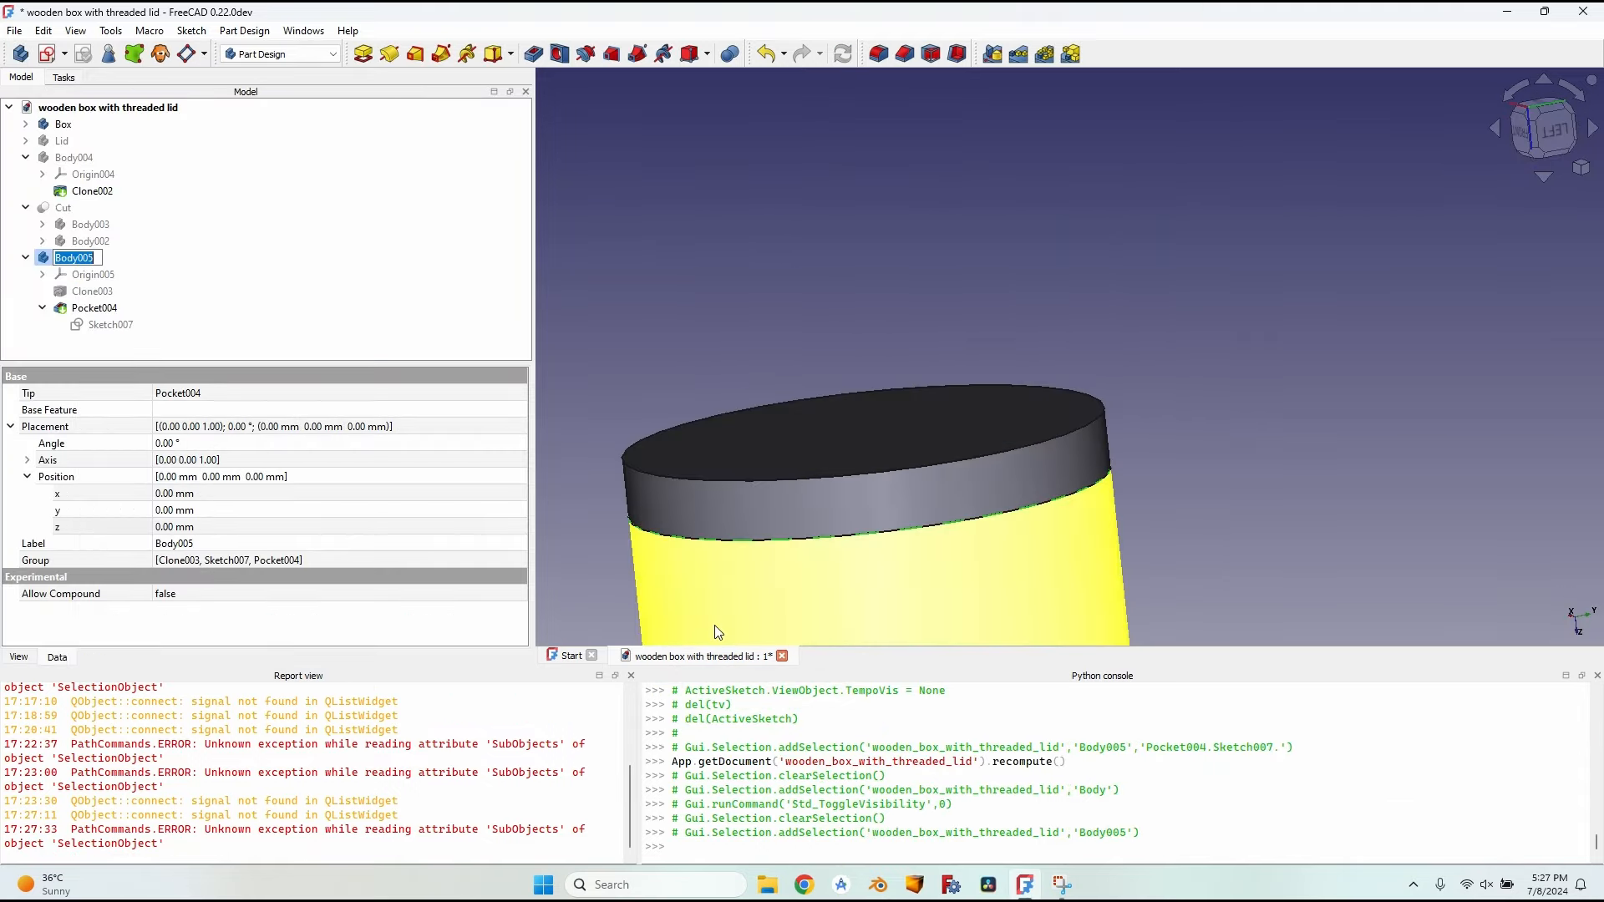
{"action": "key", "text": "Return"}
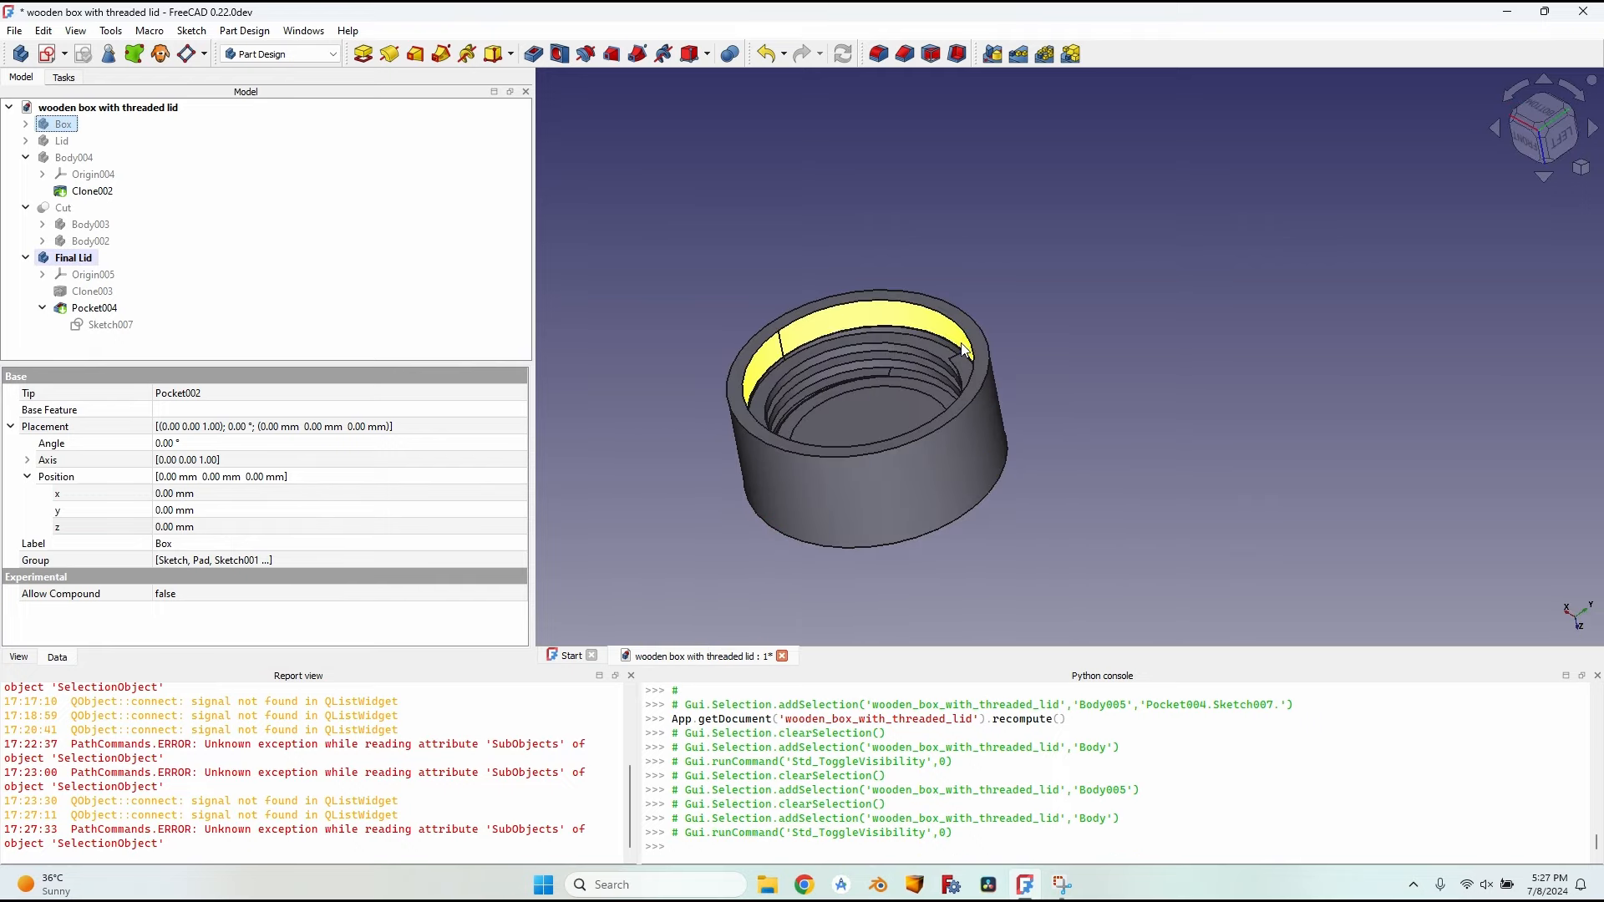
Step: Hide Final Lid, show the Box, and examine the thread's start at the box's upper edge
{"action": "left_click", "coordinate": [61, 258]}
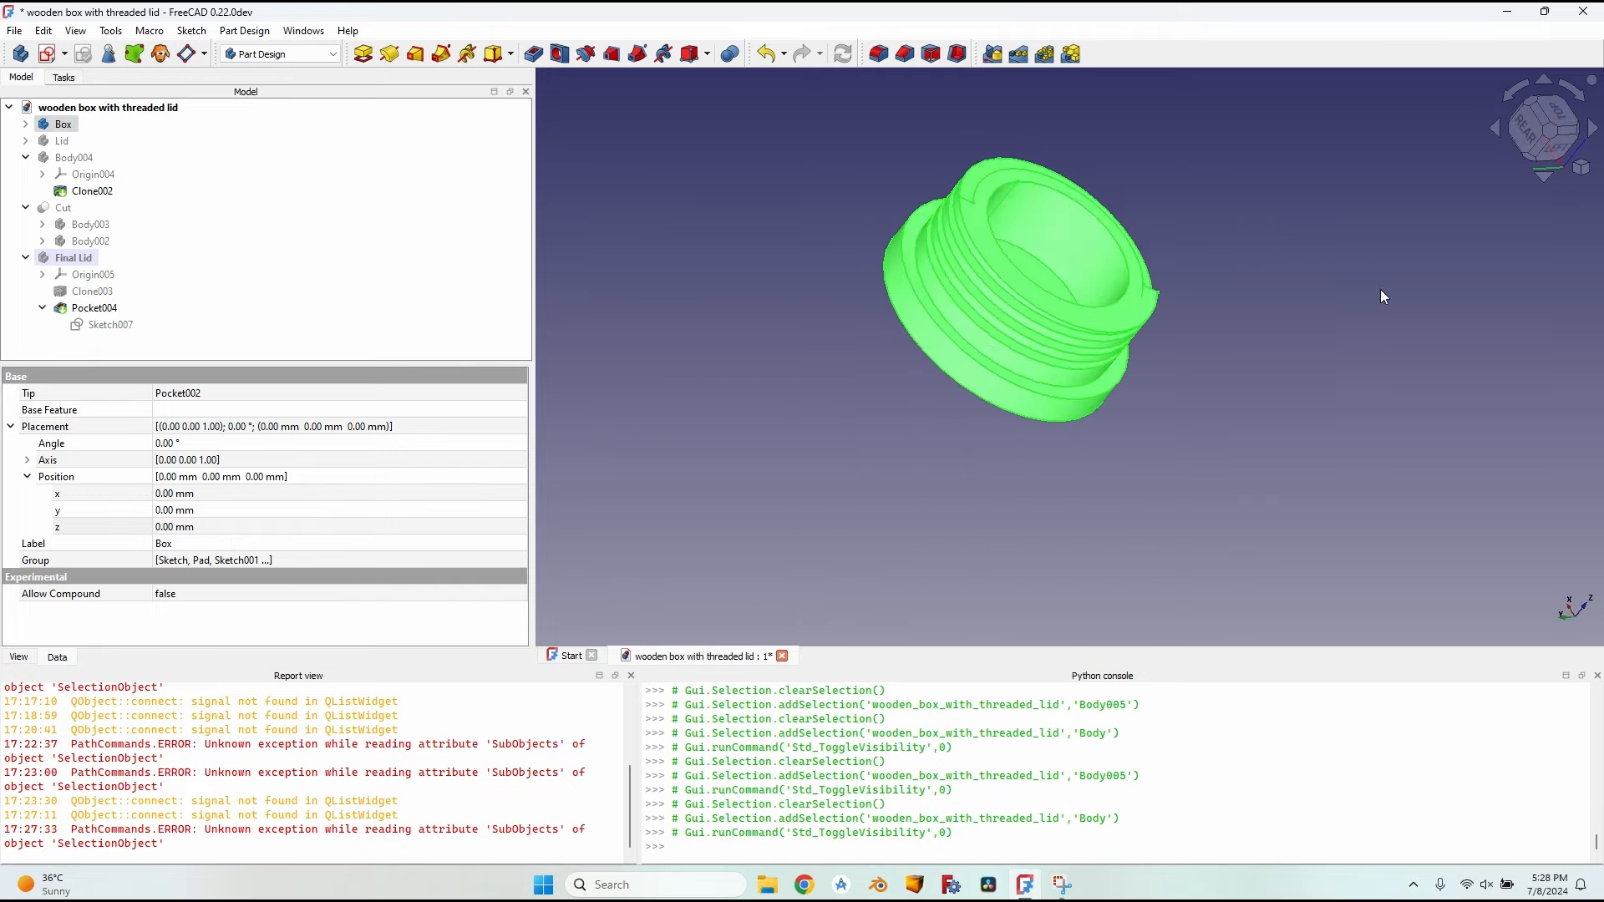
{"action": "left_click", "coordinate": [1380, 291]}
{"action": "middle_click_drag", "start_coordinate": [1370, 288], "coordinate": [1111, 168]}
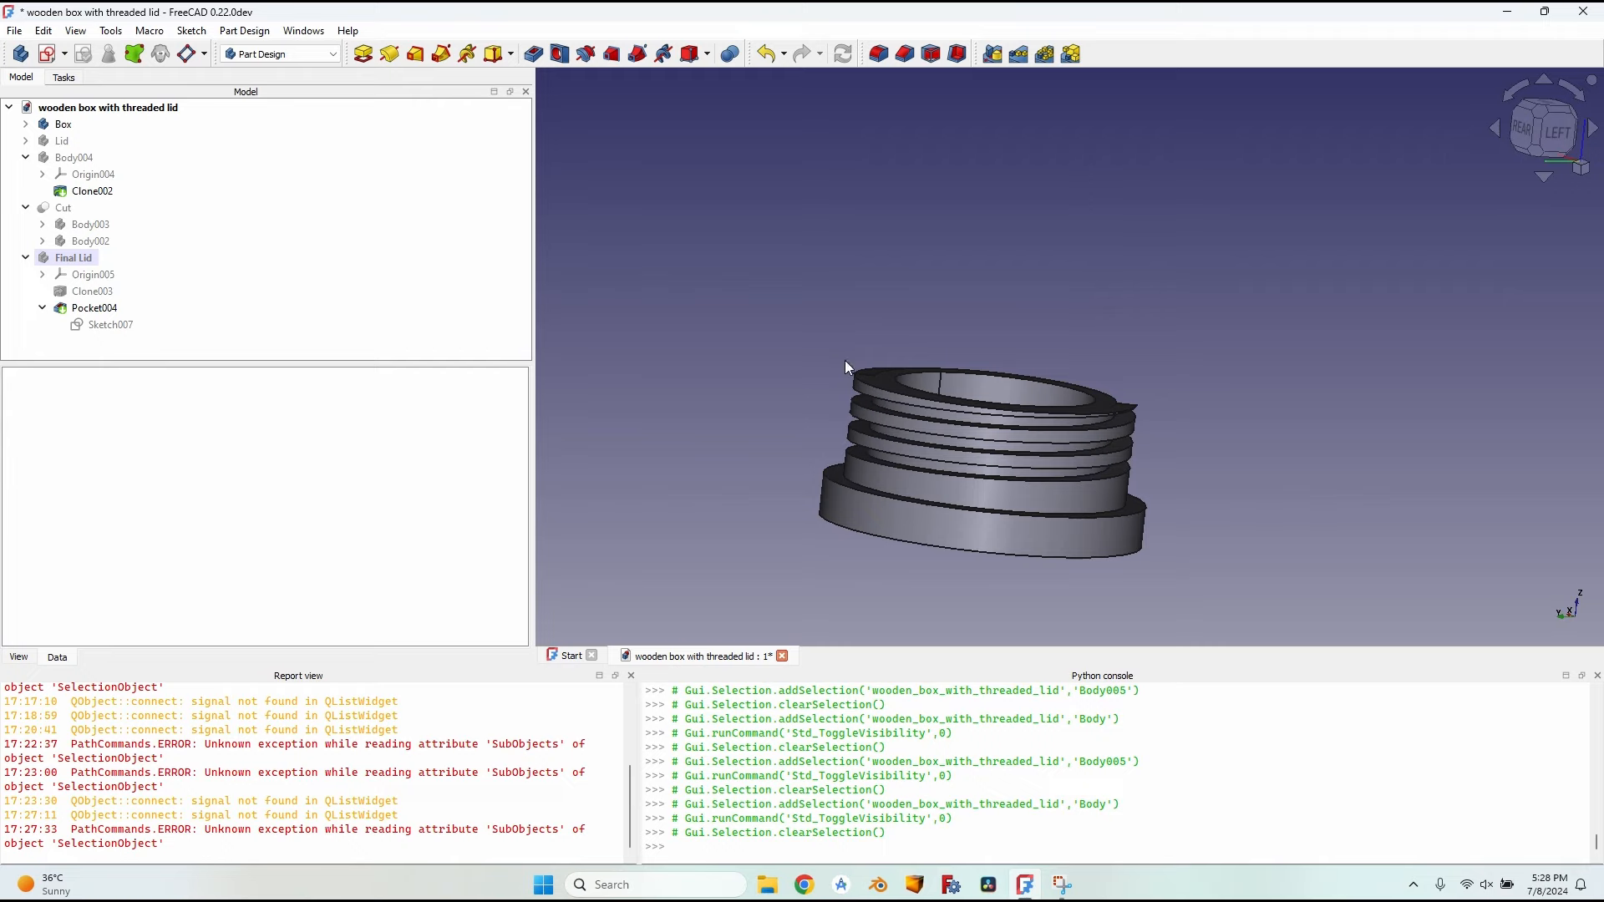
{"action": "middle_click_drag", "start_coordinate": [1116, 346], "coordinate": [1144, 415]}
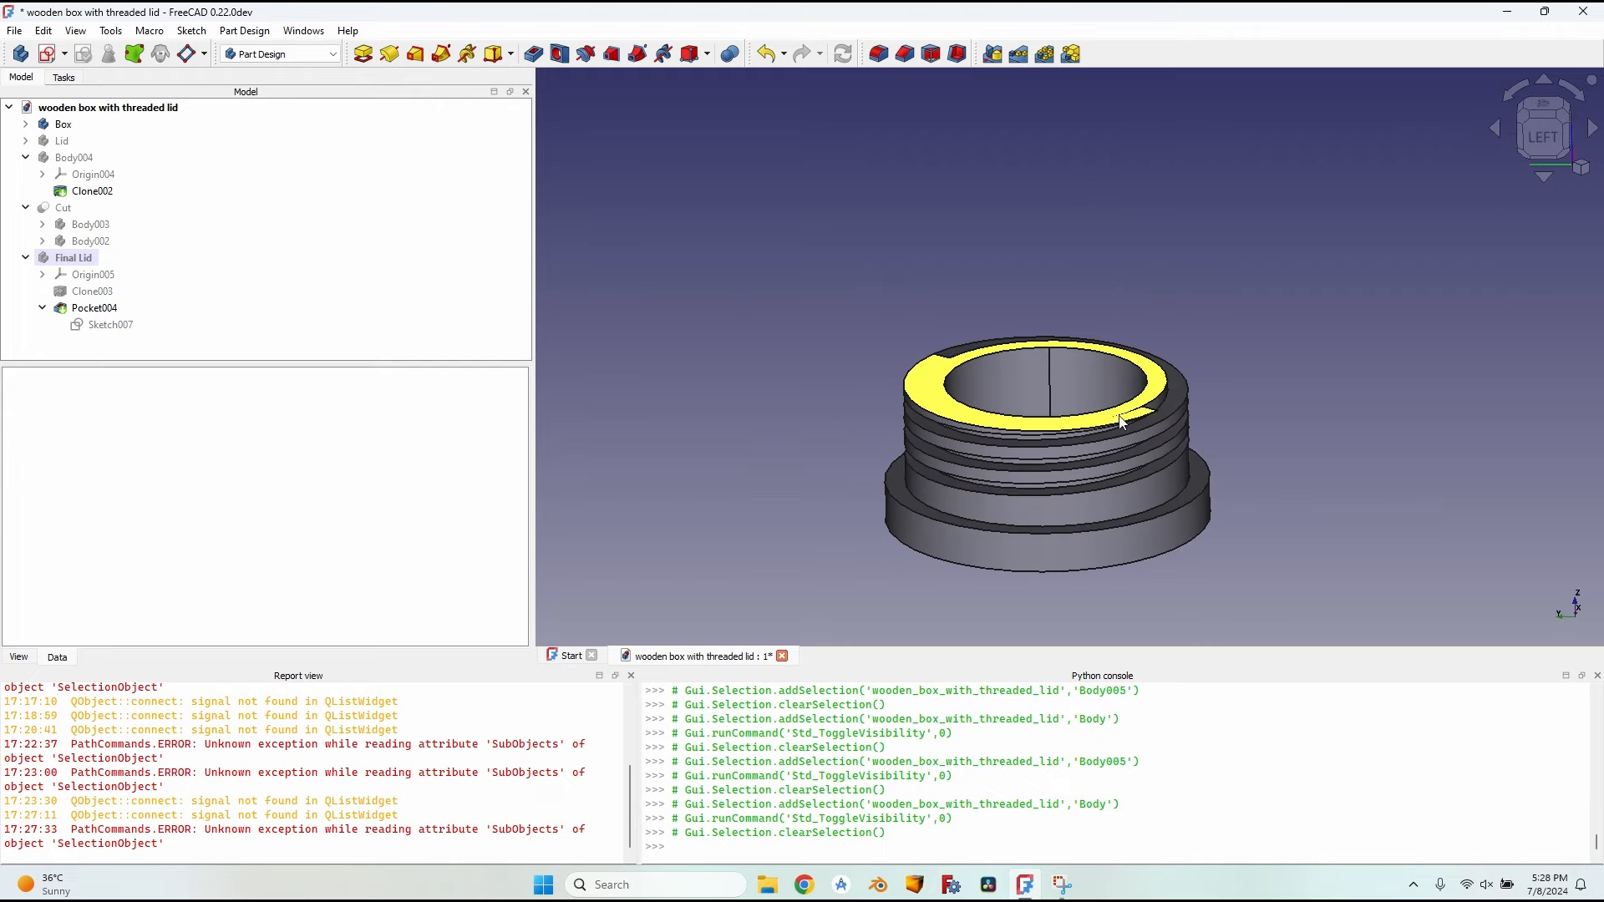
{"action": "scroll", "coordinate": [1128, 409], "scroll_direction": "up", "scroll_amount": 5}
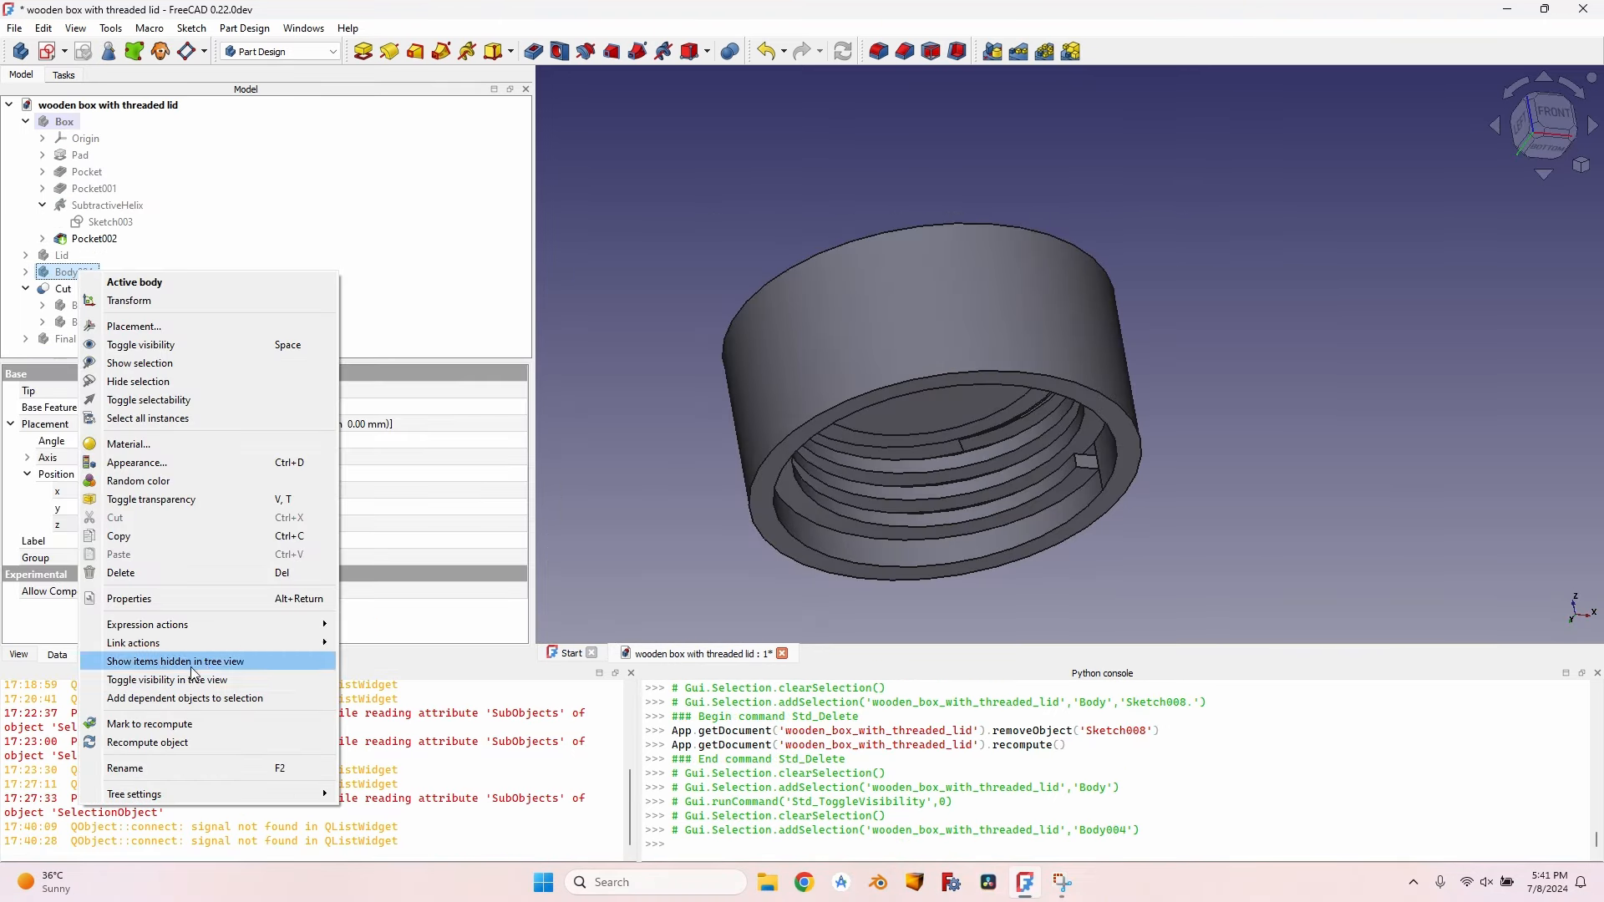
Step: Rename Body004 as Final Box and show it in place of the Cut
{"action": "left_click", "coordinate": [239, 765]}
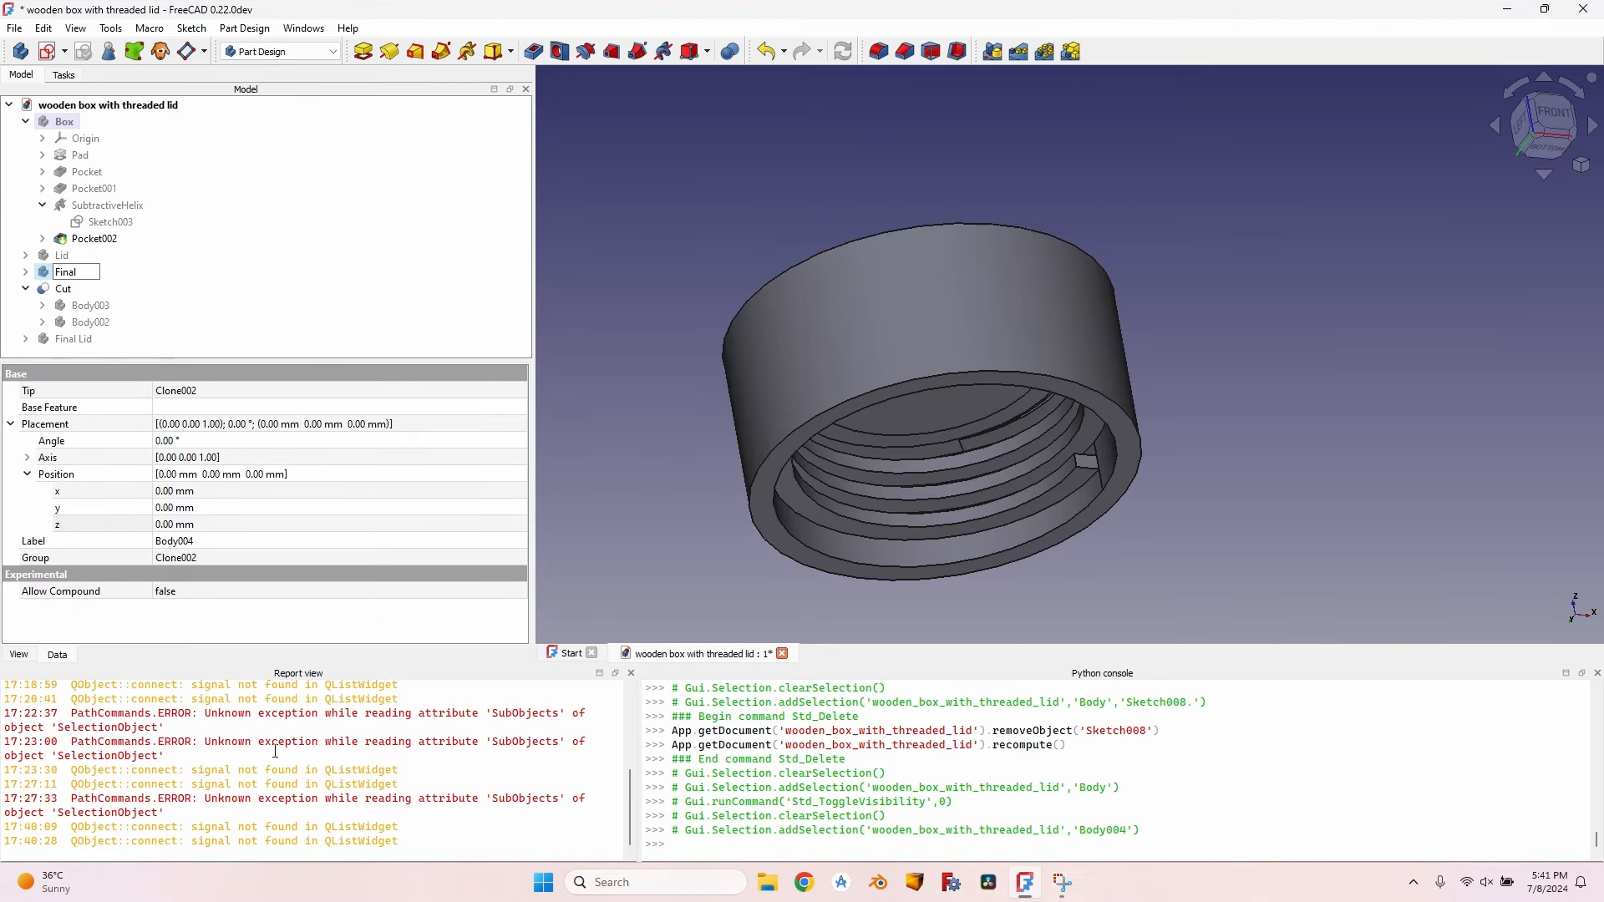
{"action": "key", "text": "Return"}
{"action": "key", "text": "space"}
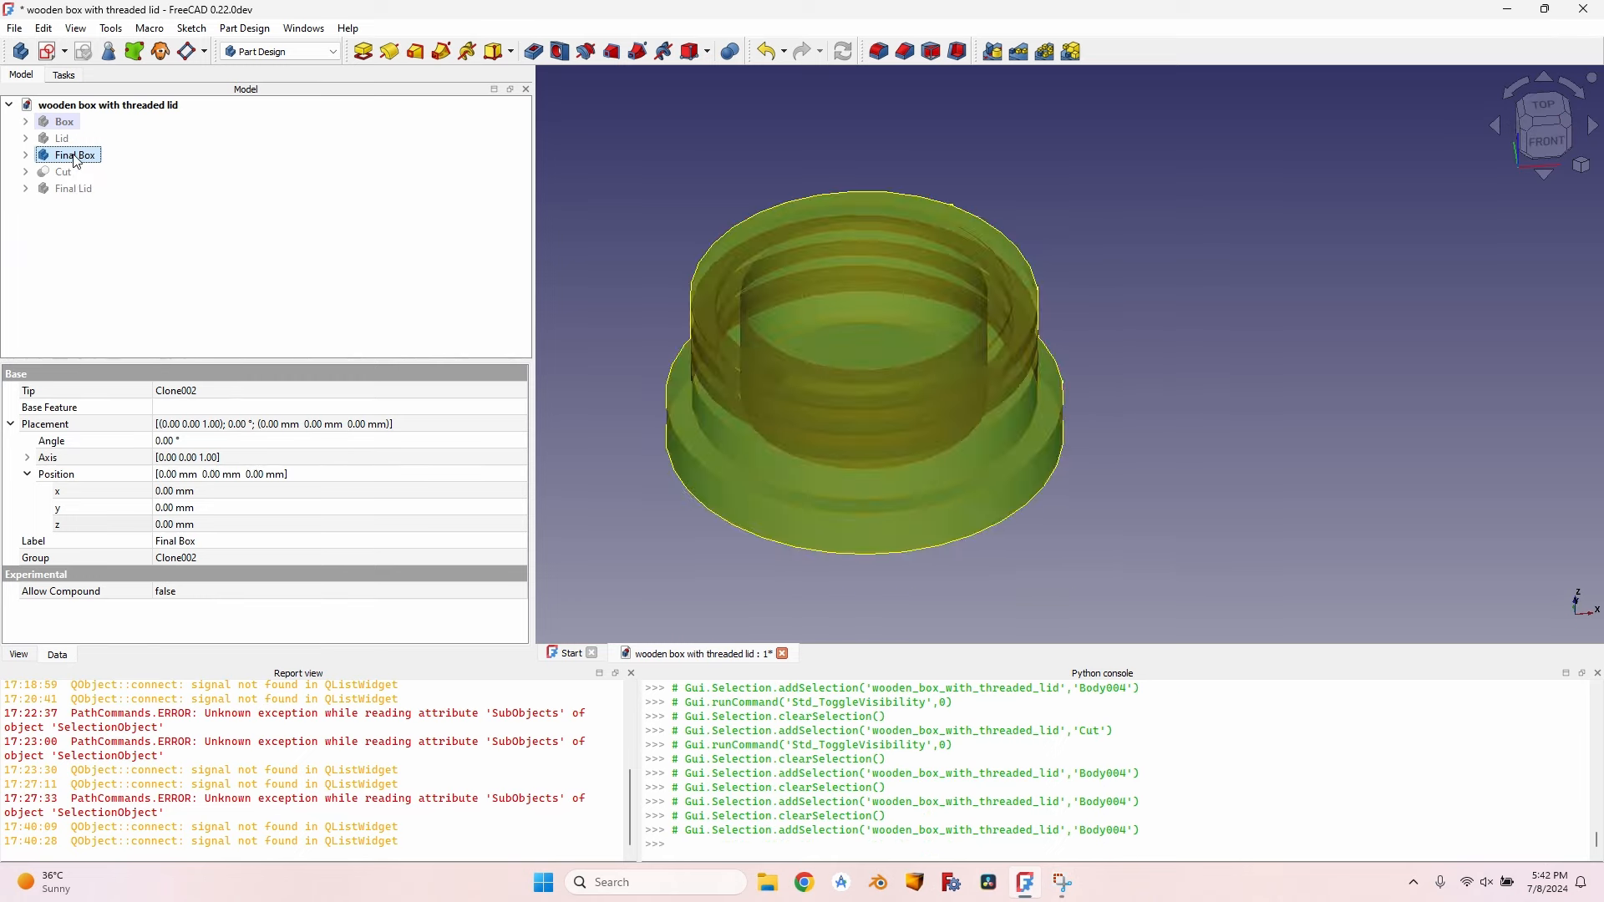
Step: Make Final Box the active body and sketch a 59.5 mm diameter circle centred on the origin on its top face
{"action": "right_click", "coordinate": [74, 155]}
{"action": "left_click", "coordinate": [126, 166]}
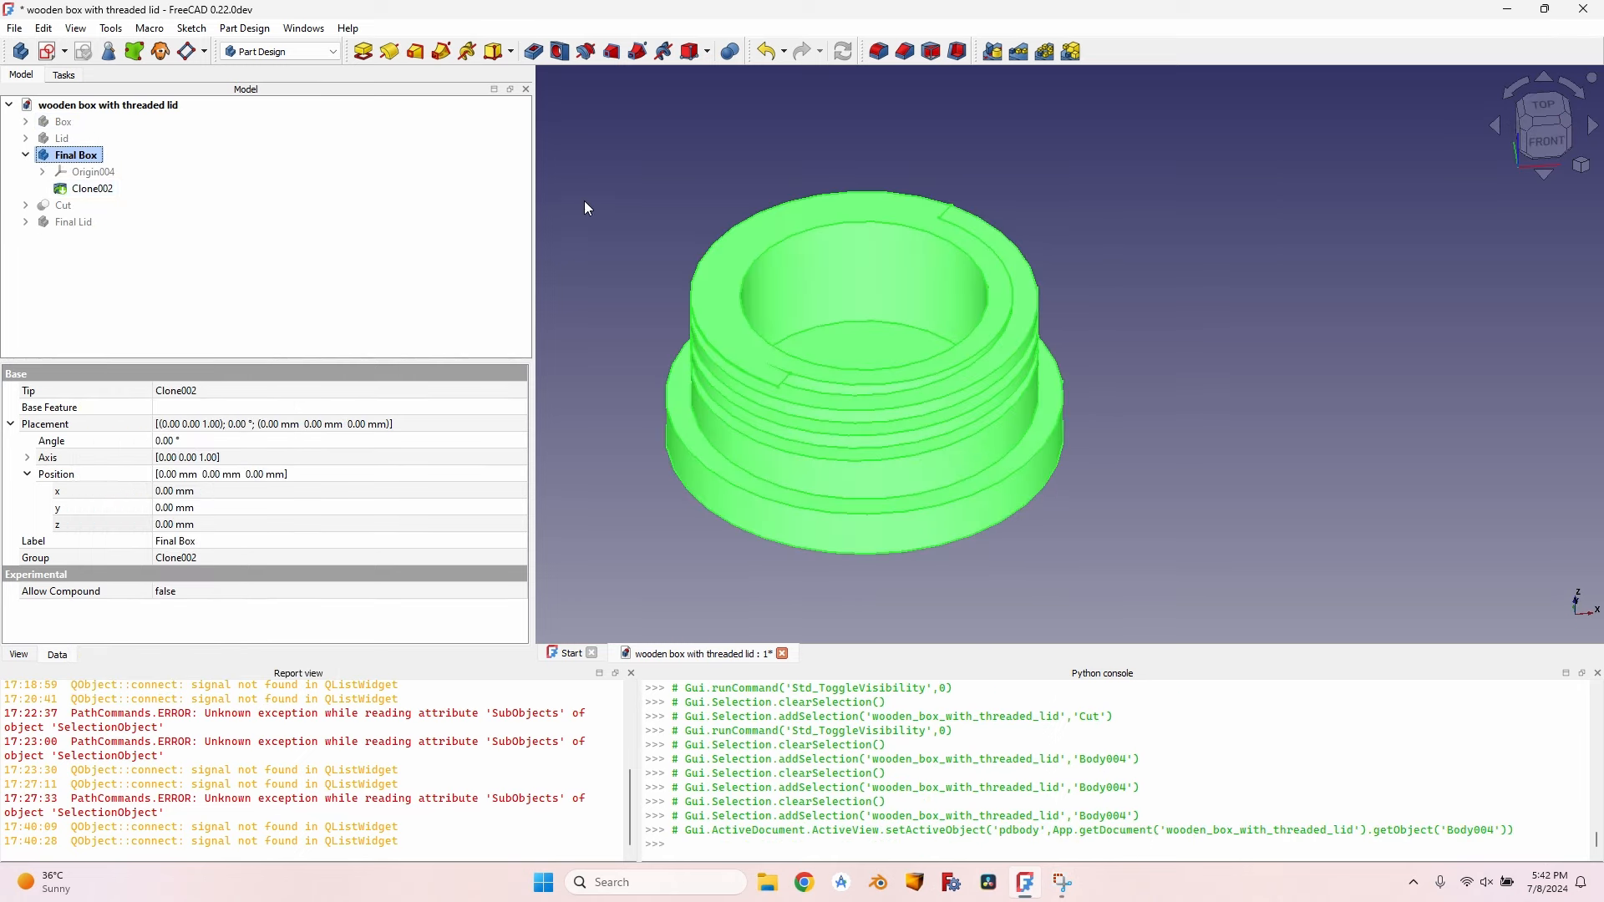
{"action": "left_click", "coordinate": [728, 258]}
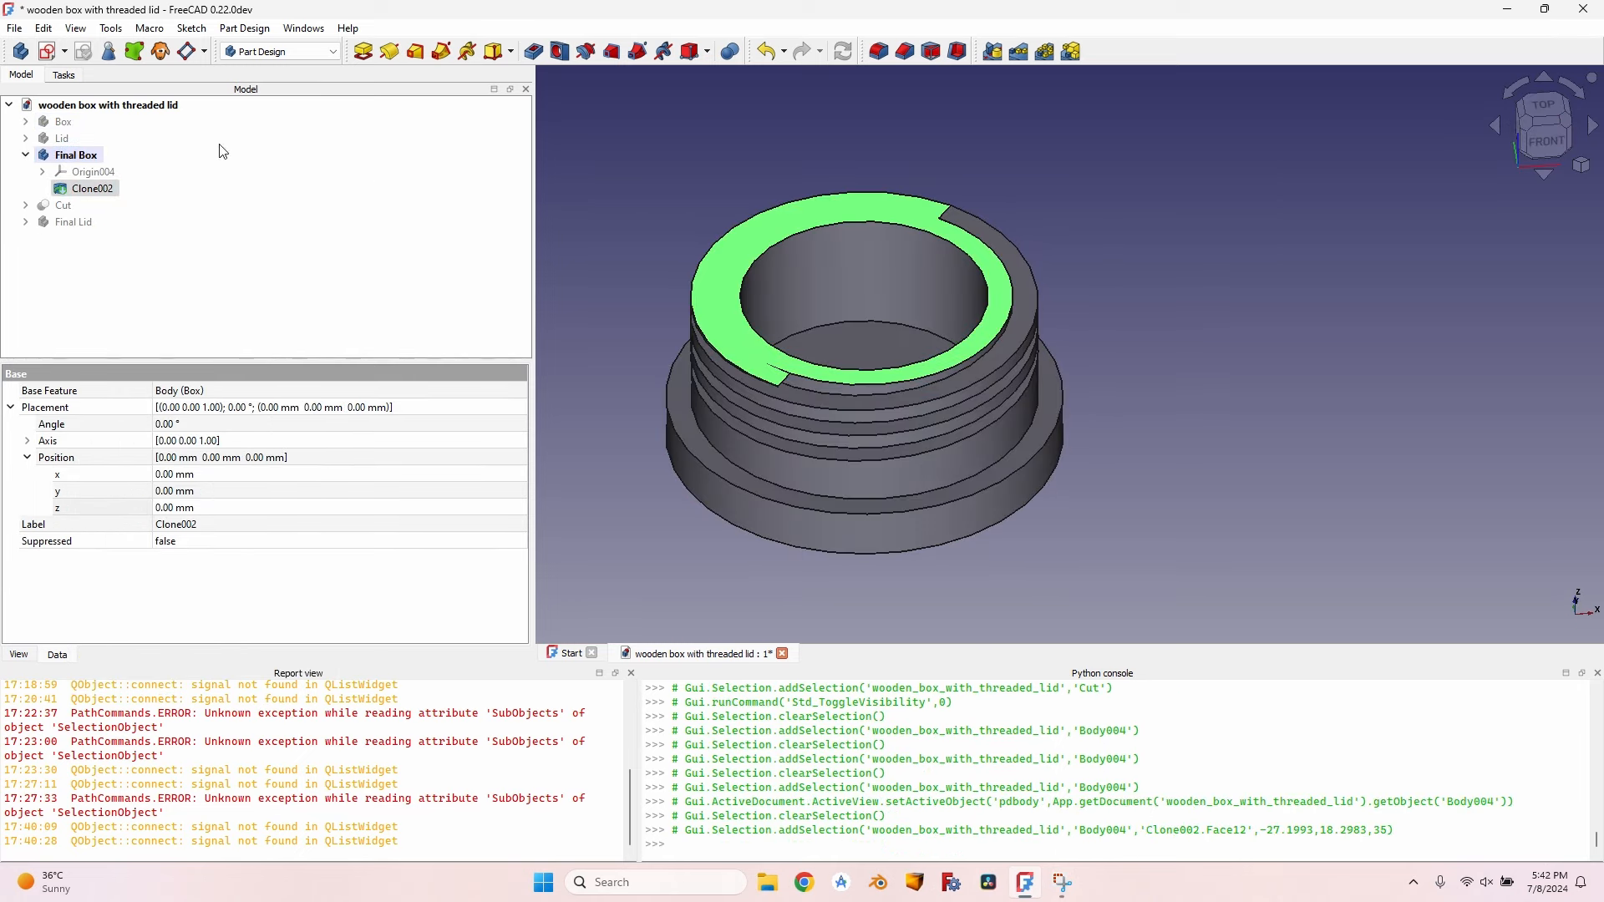
{"action": "left_click", "coordinate": [46, 51]}
{"action": "left_click", "coordinate": [338, 72]}
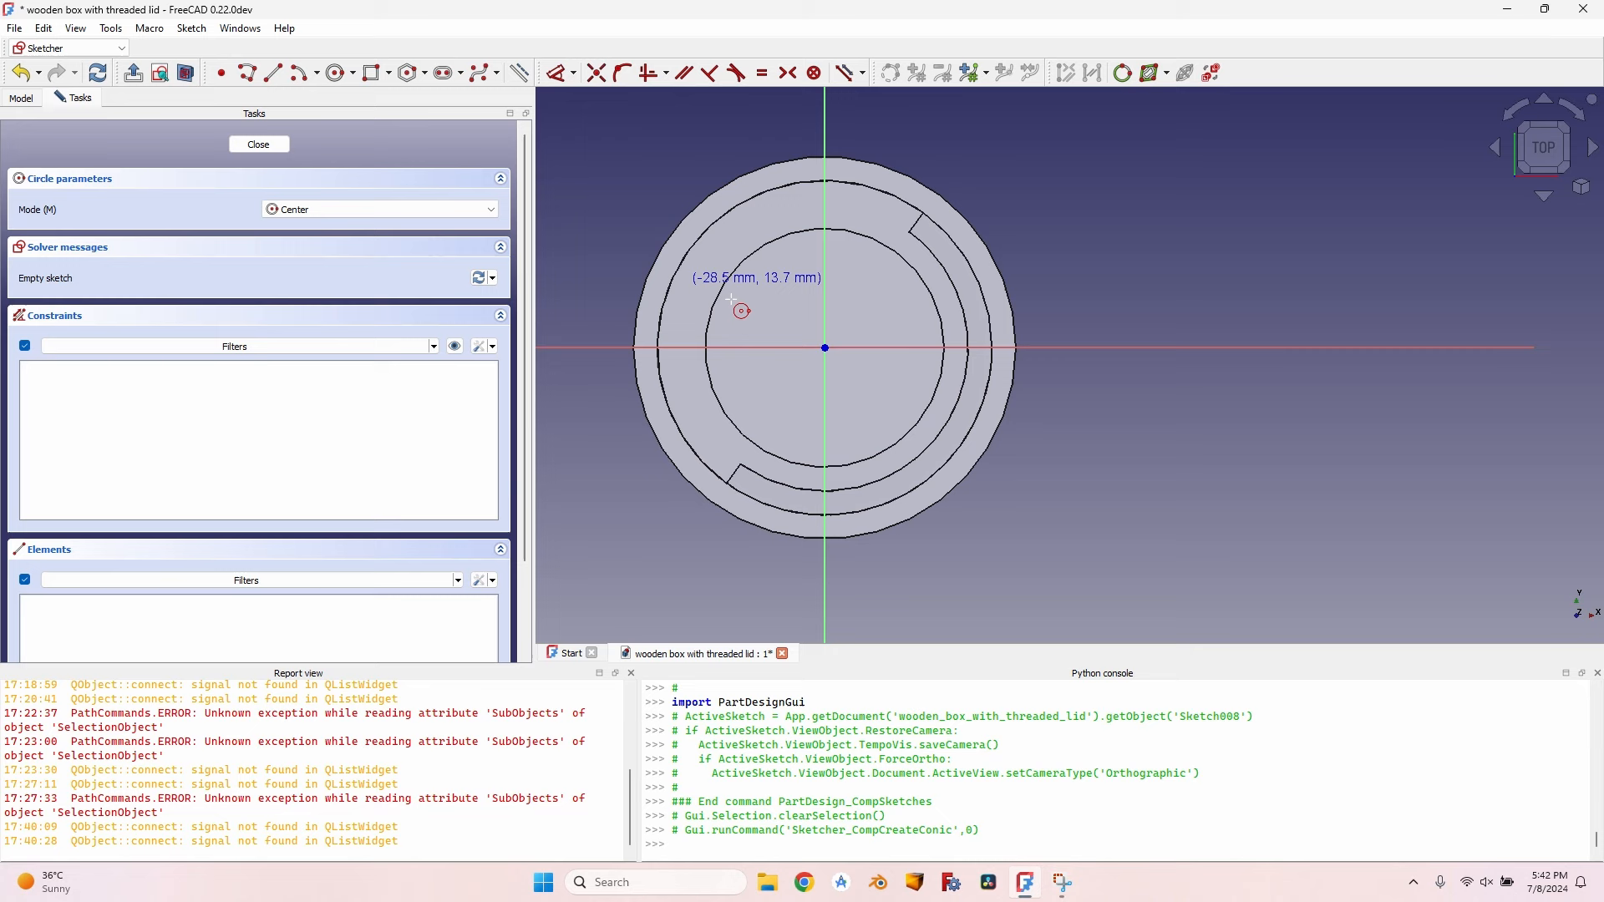
{"action": "left_click", "coordinate": [824, 348]}
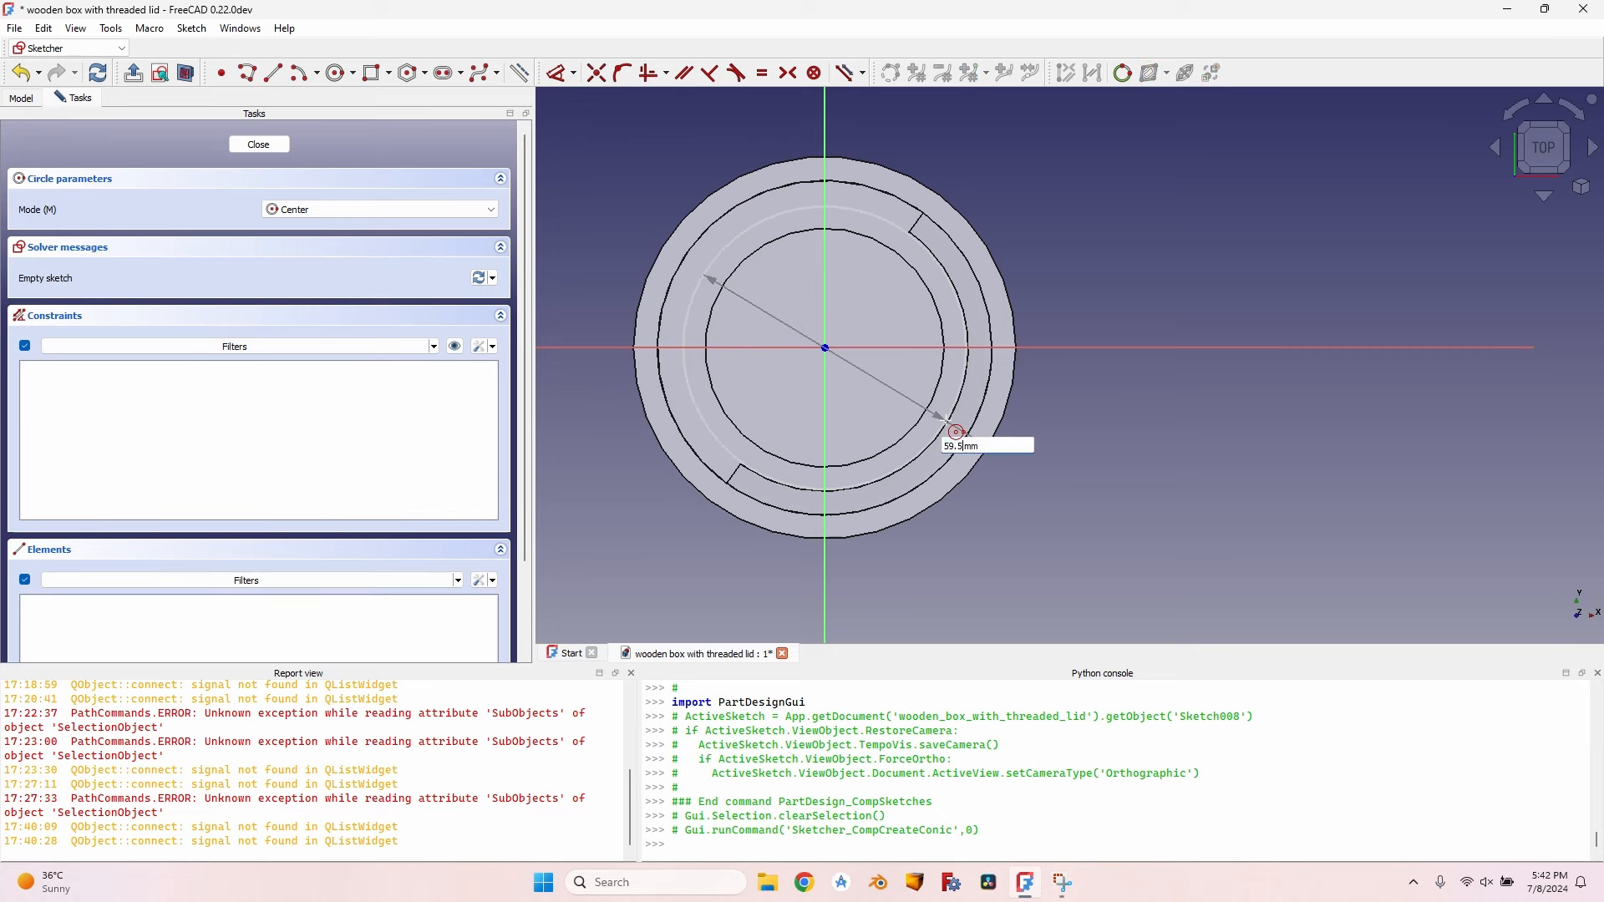
{"action": "type", "text": "59.5"}
{"action": "key", "text": "Return"}
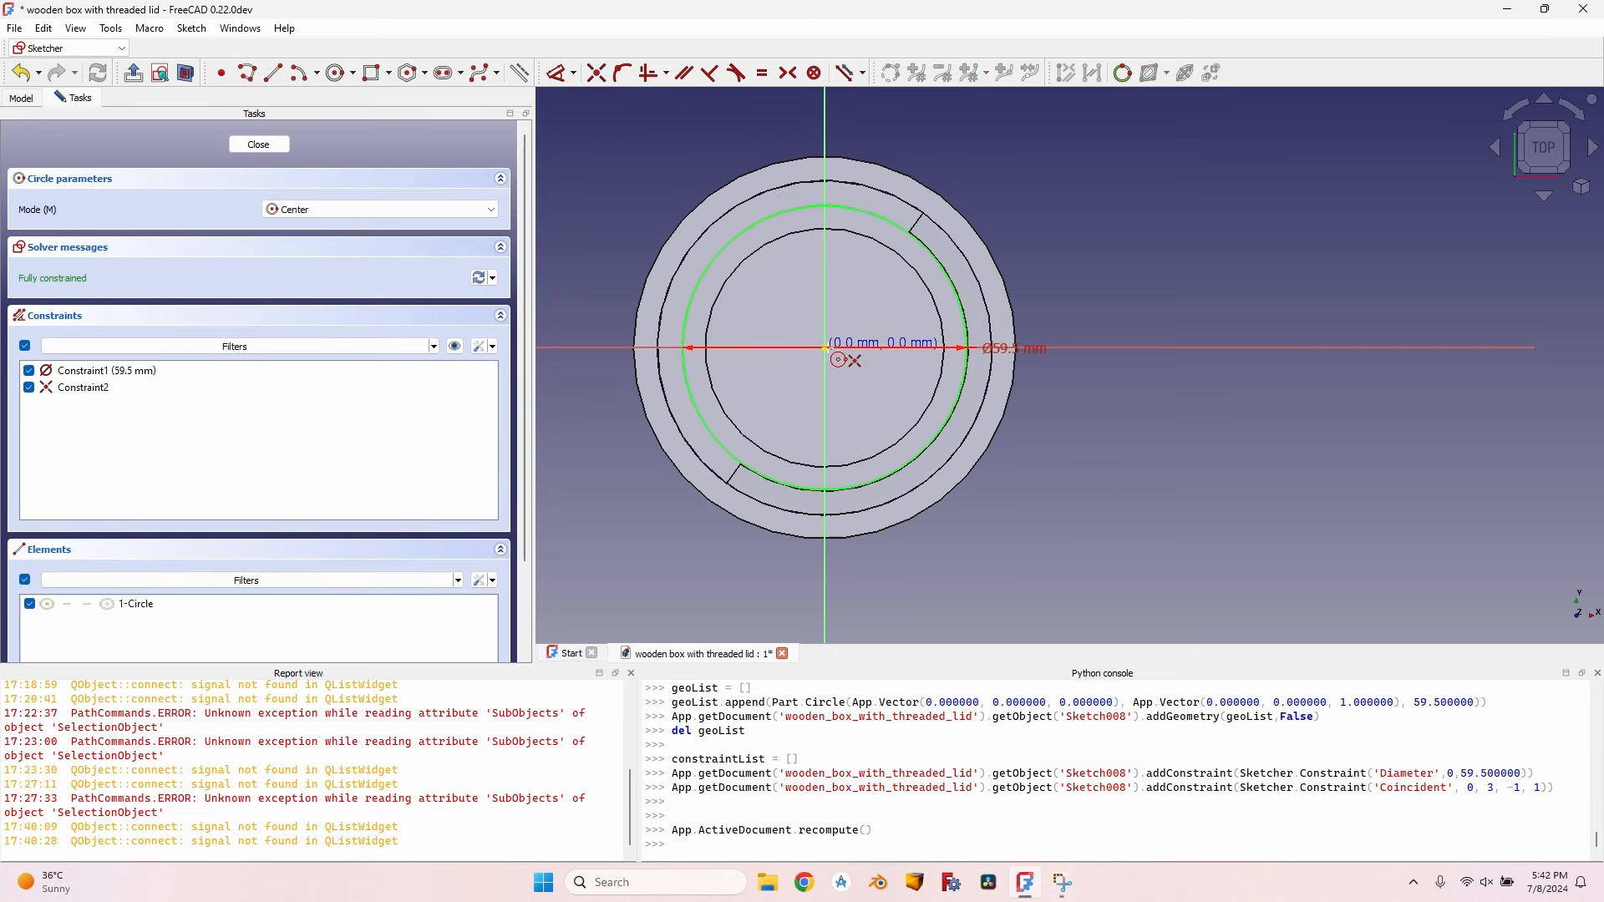
Step: Add a concentric circle larger than the box's base to the sketch, and pocket the ring between the circles 5 mm deep
{"action": "left_click", "coordinate": [825, 348]}
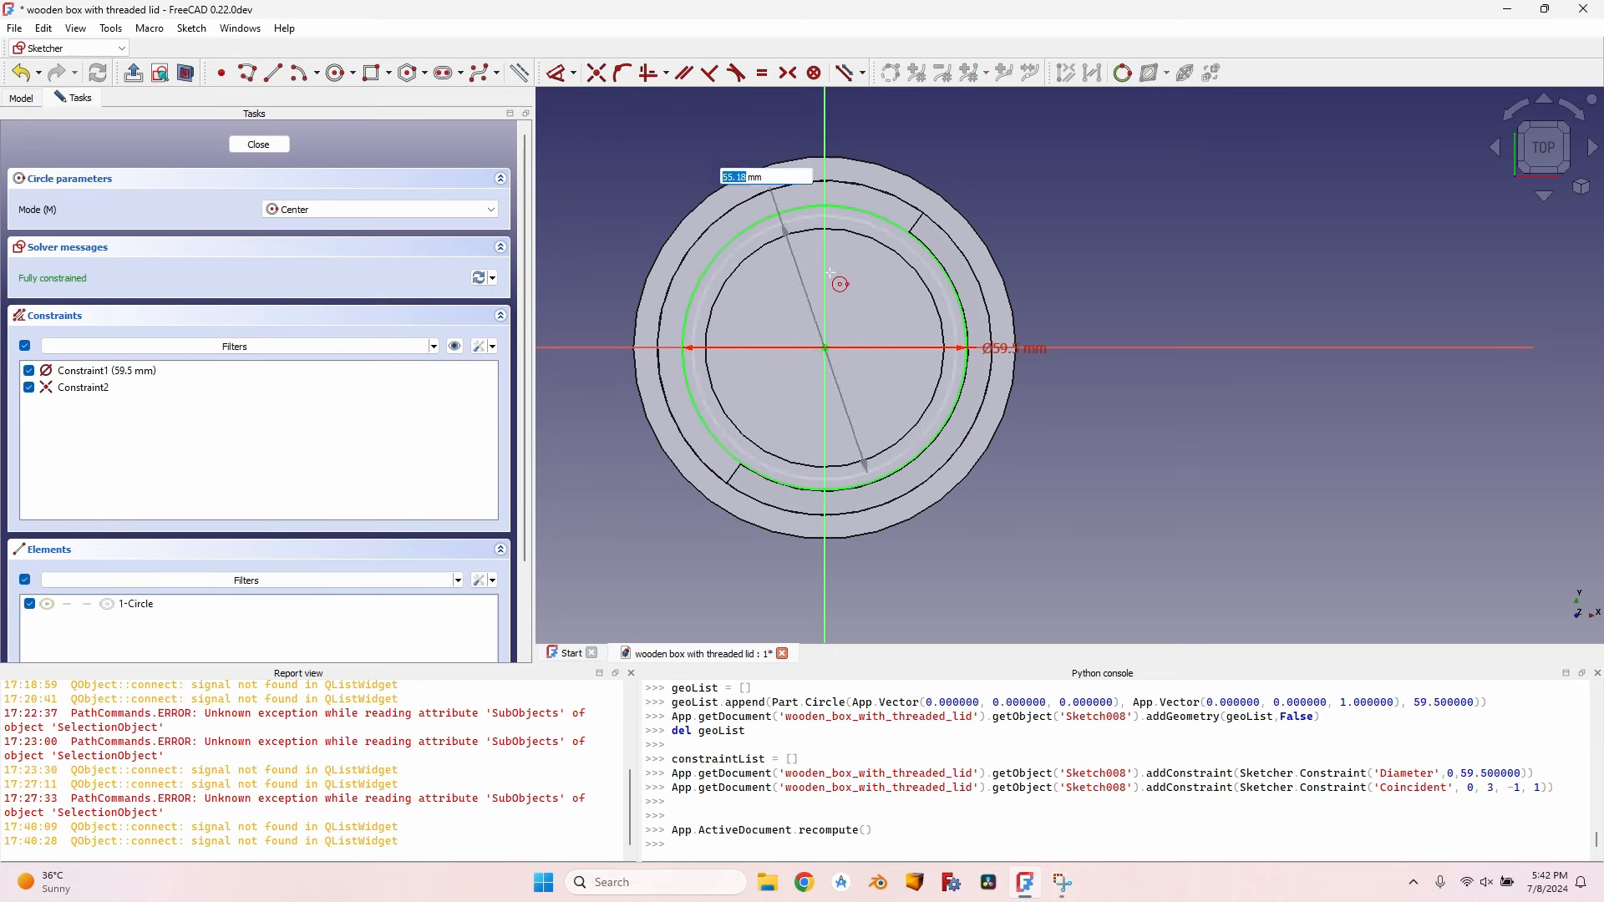
{"action": "left_click", "coordinate": [1077, 281]}
{"action": "left_click", "coordinate": [251, 145]}
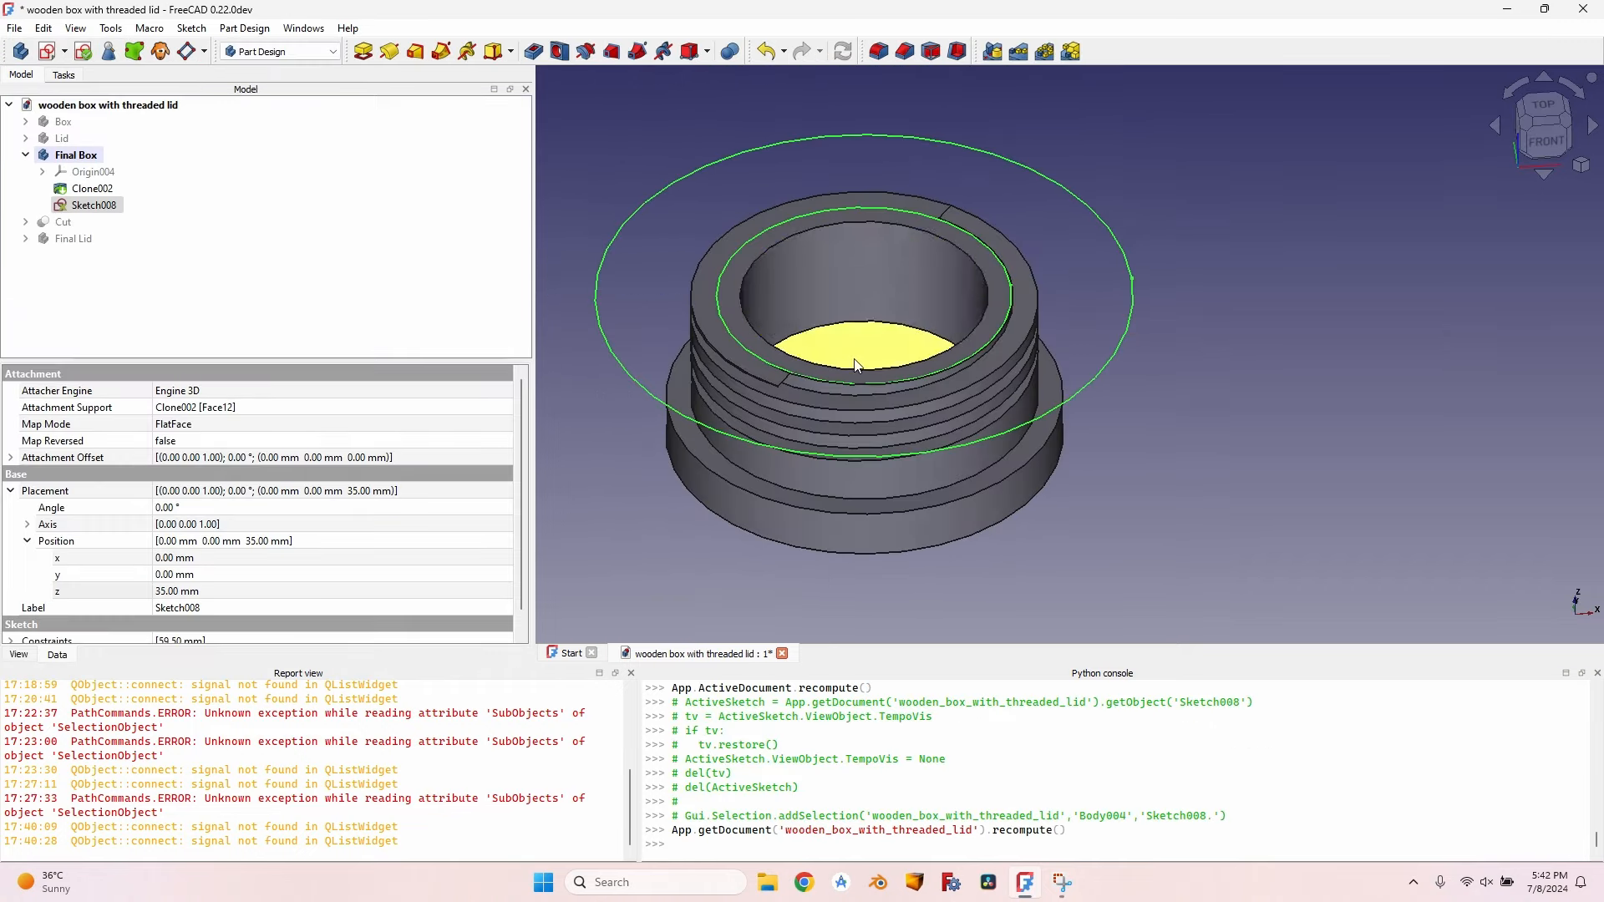
{"action": "left_click", "coordinate": [535, 51]}
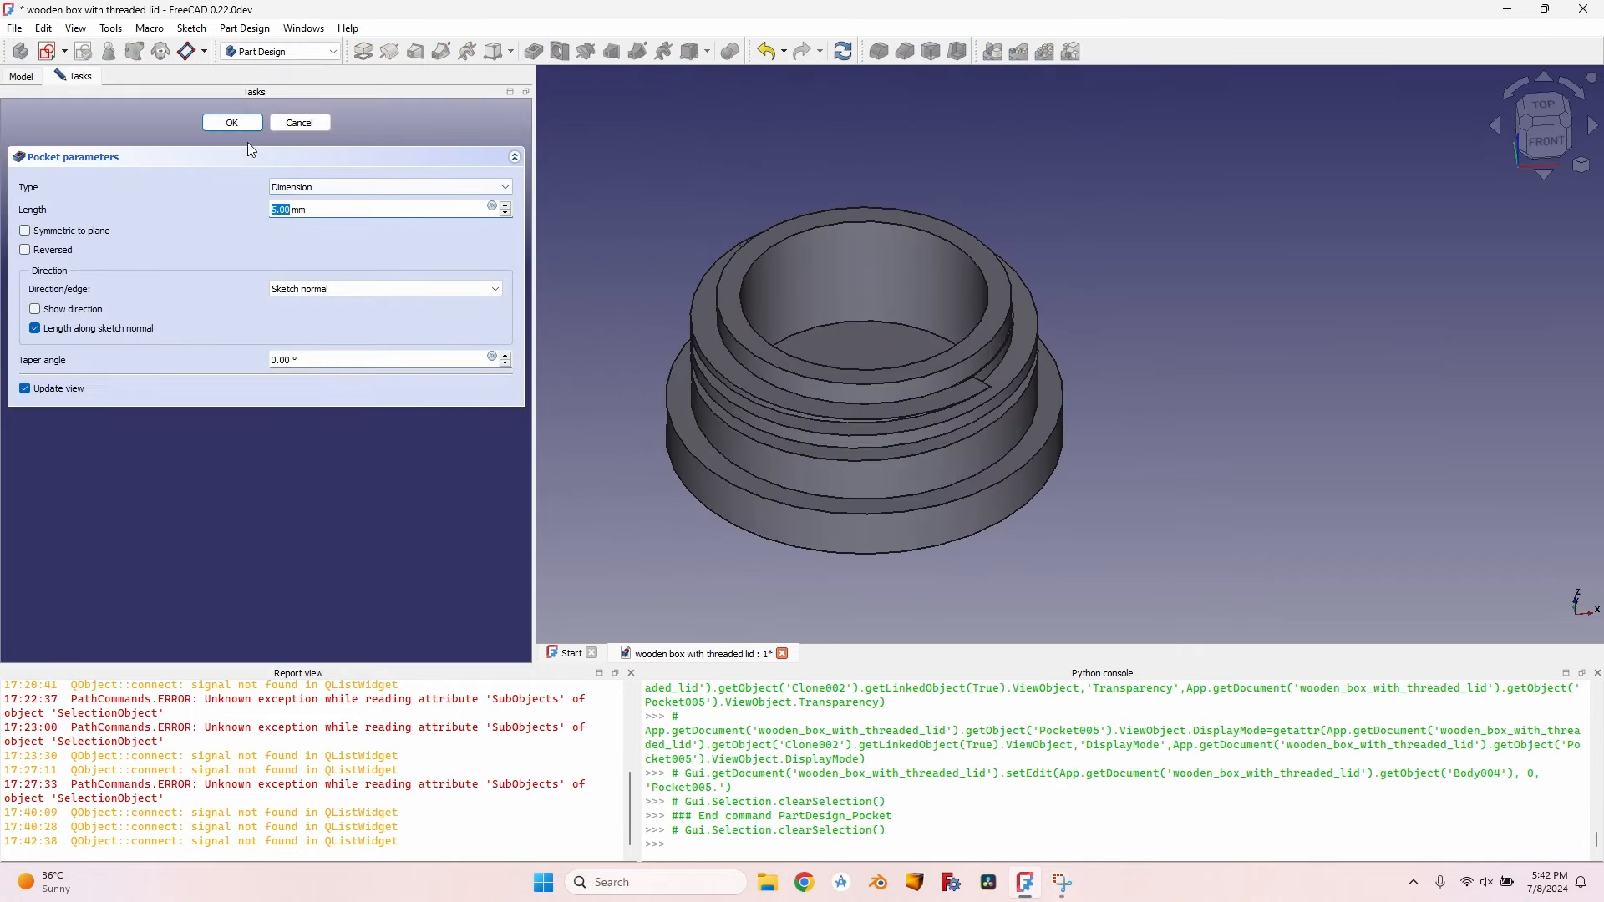
{"action": "left_click", "coordinate": [232, 122]}
{"action": "middle_click_drag", "start_coordinate": [726, 325], "coordinate": [660, 286]}
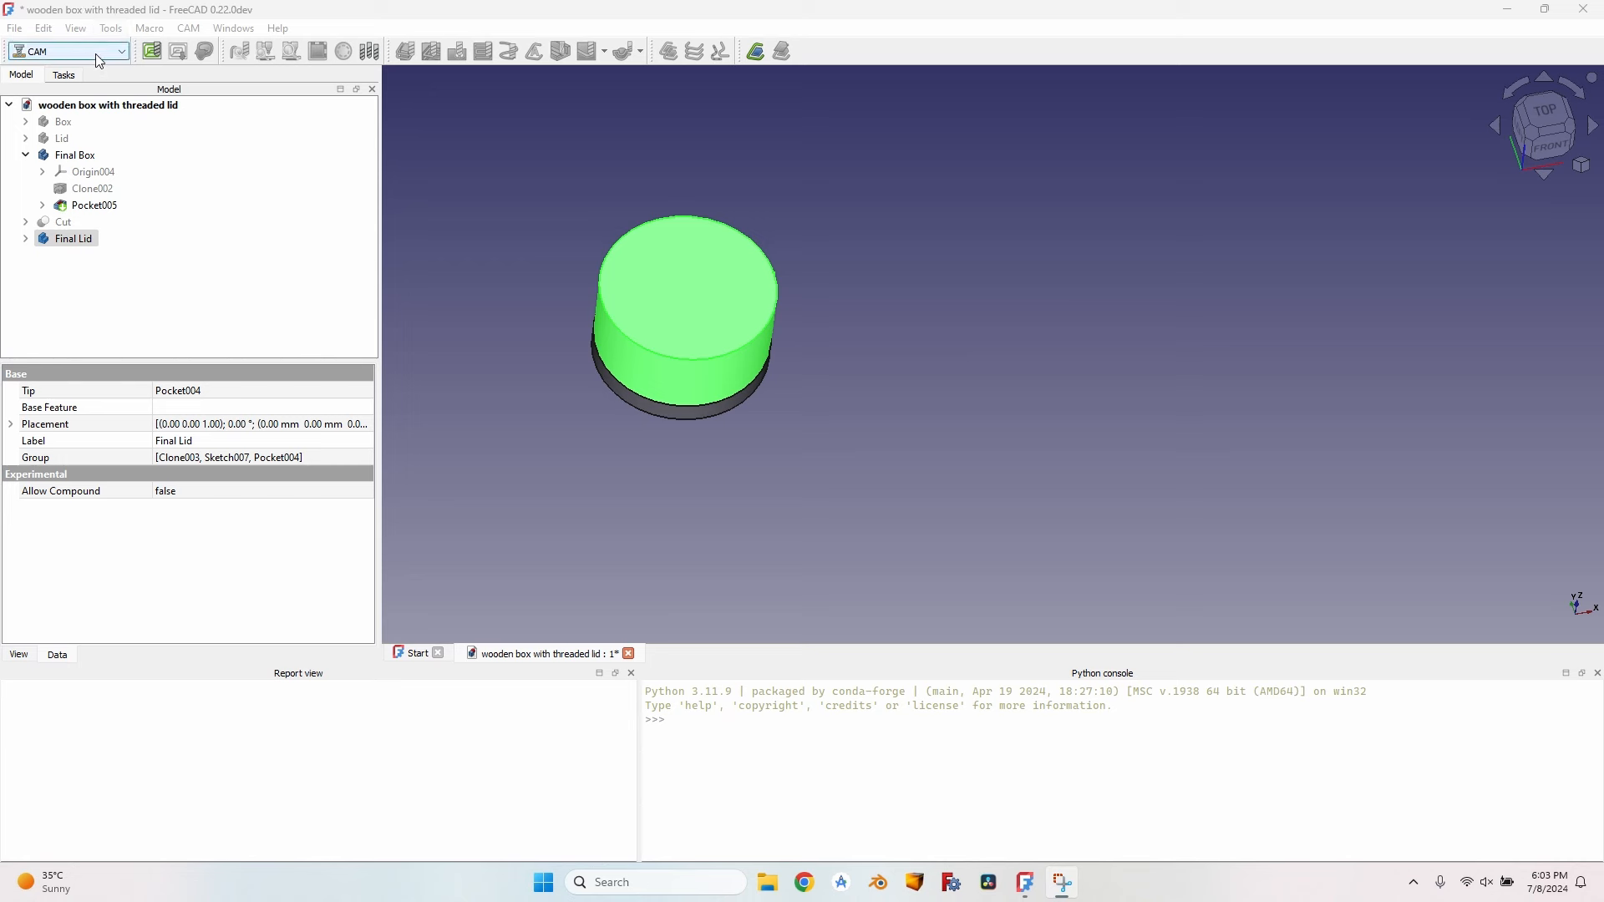
Step: In the CAM workbench, create a job from Final Box and Final Lid using the 6 mm hardwood template, keeping its stock setup
{"action": "left_click", "coordinate": [76, 160]}
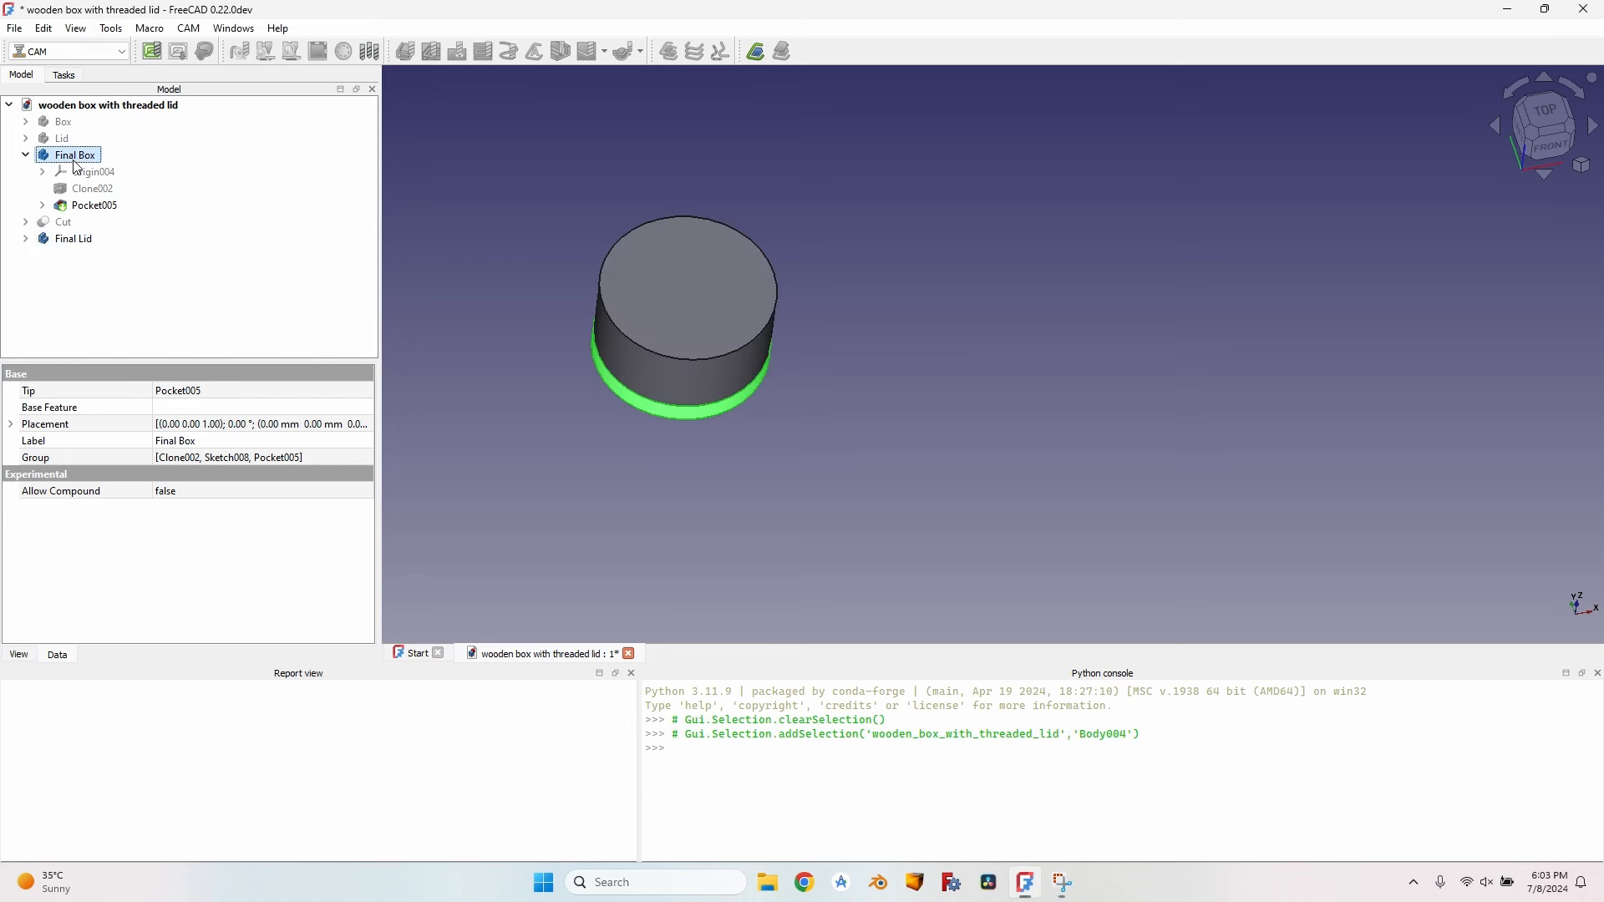
{"action": "left_click", "coordinate": [89, 244], "text": "ctrl"}
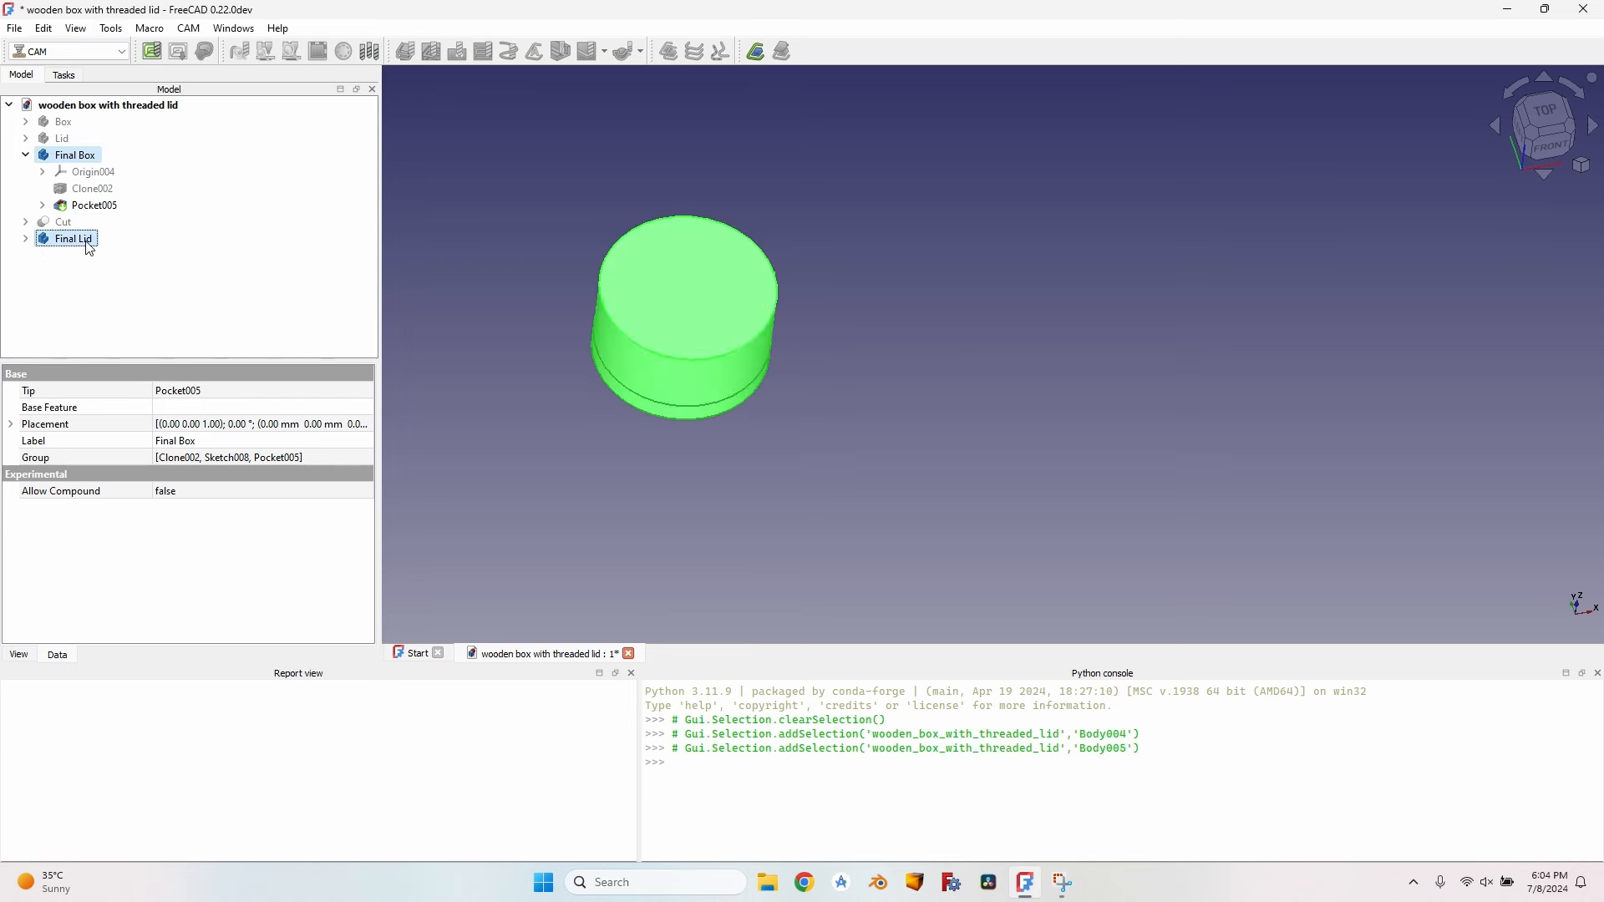
{"action": "left_click", "coordinate": [156, 52]}
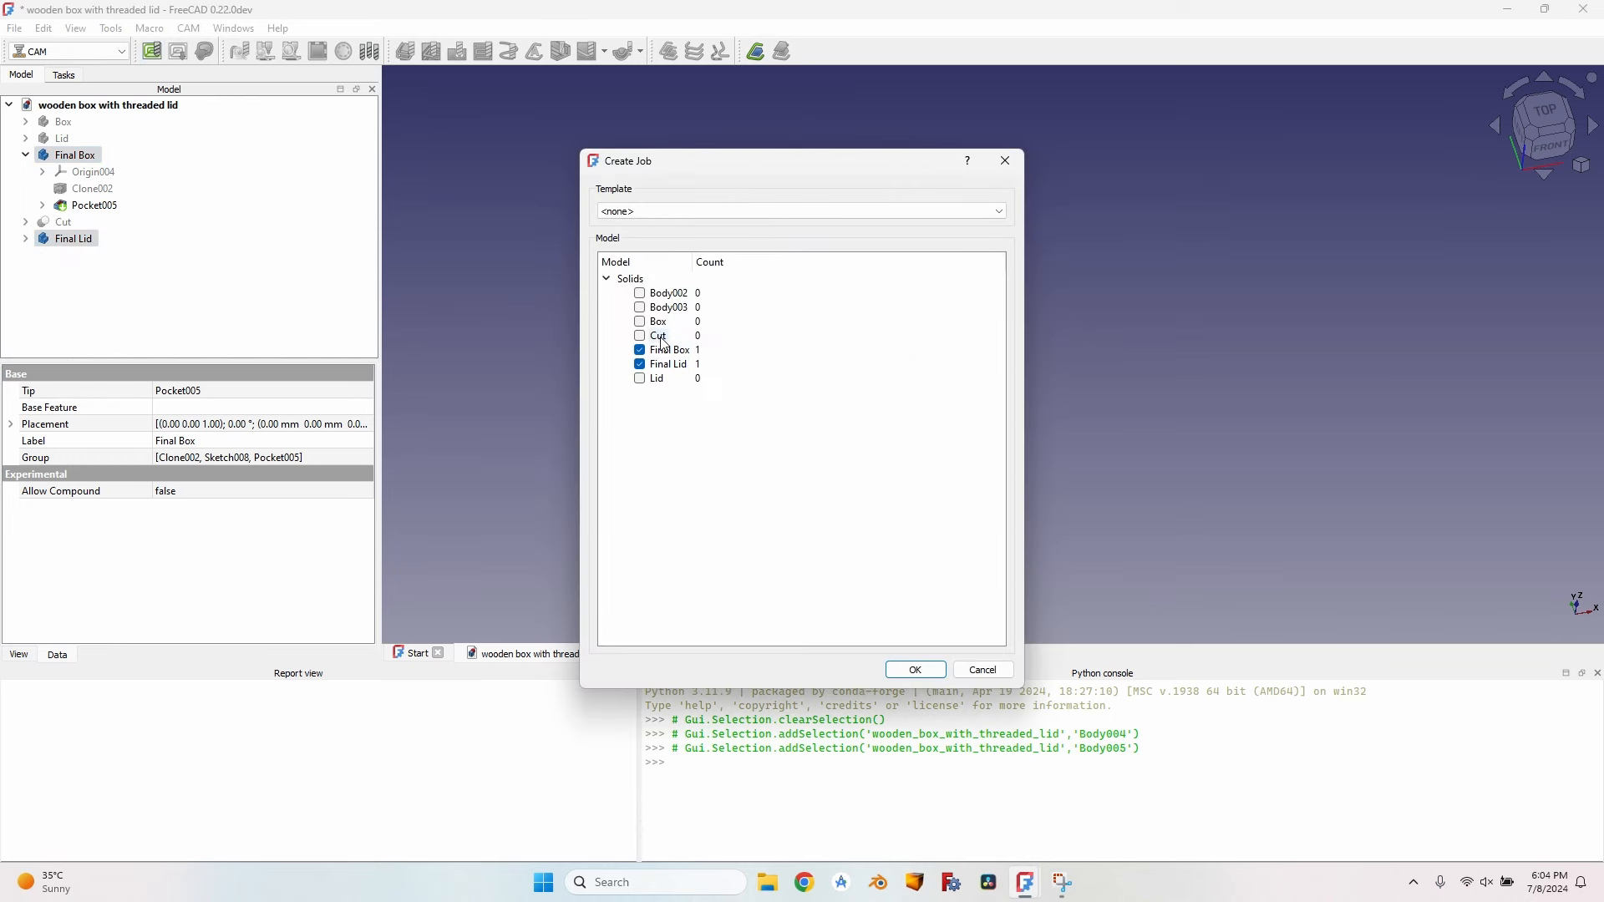
{"action": "left_click", "coordinate": [680, 214]}
{"action": "left_click", "coordinate": [735, 237]}
{"action": "left_click", "coordinate": [916, 669]}
{"action": "left_click_drag", "start_coordinate": [492, 324], "coordinate": [481, 324]}
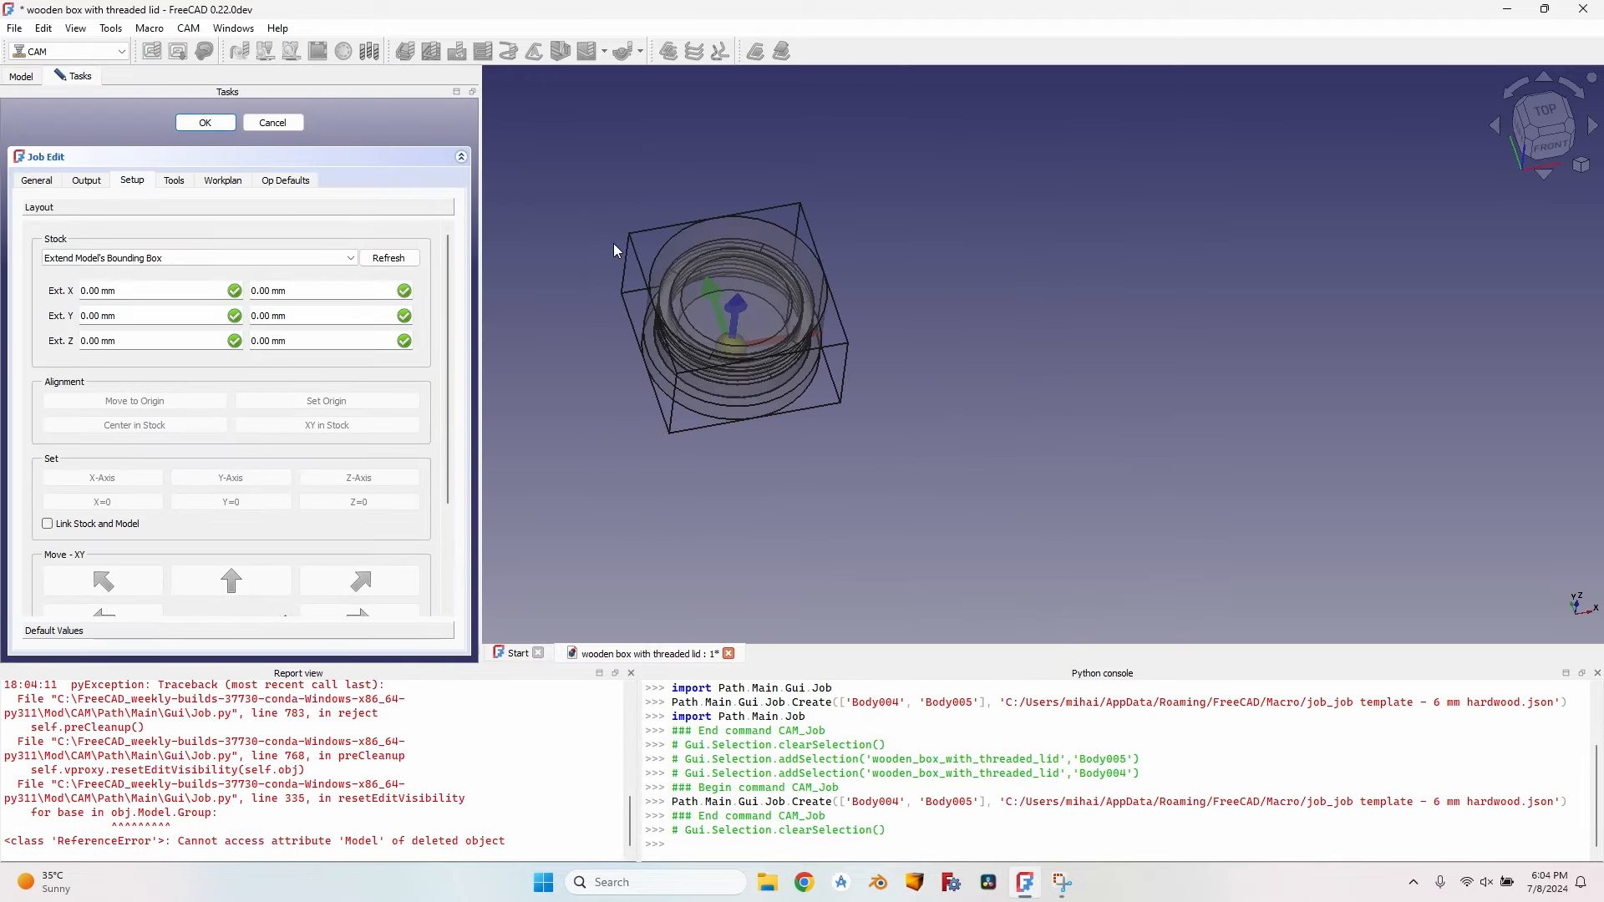
{"action": "scroll", "coordinate": [644, 262], "scroll_direction": "up", "scroll_amount": 4}
{"action": "scroll", "coordinate": [725, 376], "scroll_direction": "down", "scroll_amount": 3}
{"action": "middle_click_drag", "start_coordinate": [688, 376], "coordinate": [788, 241]}
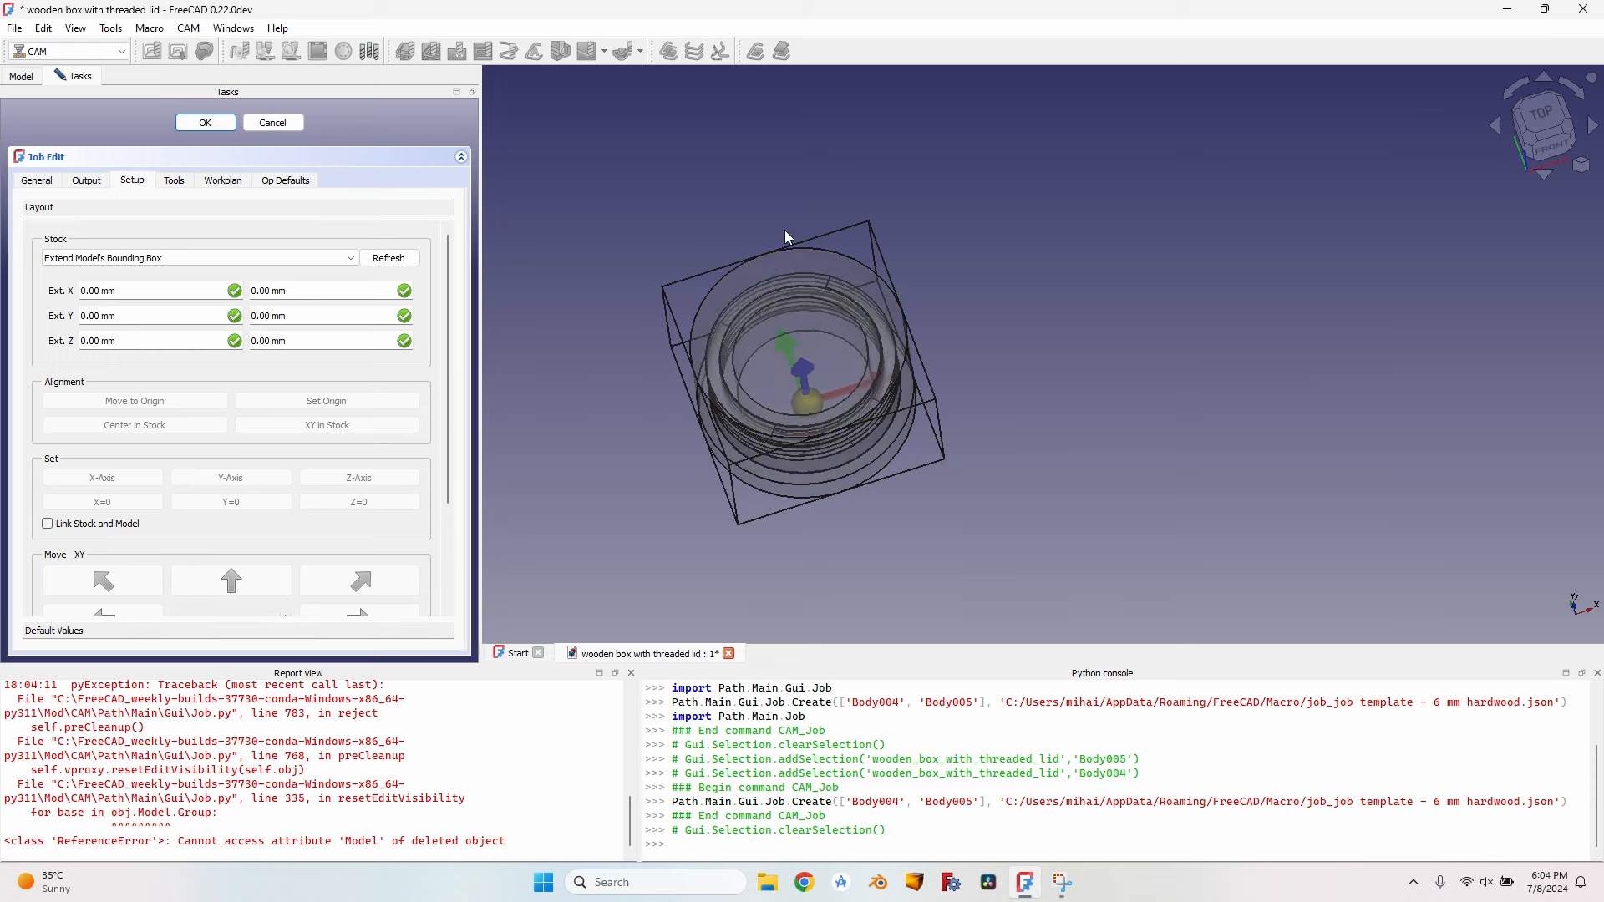
{"action": "key", "text": "Escape"}
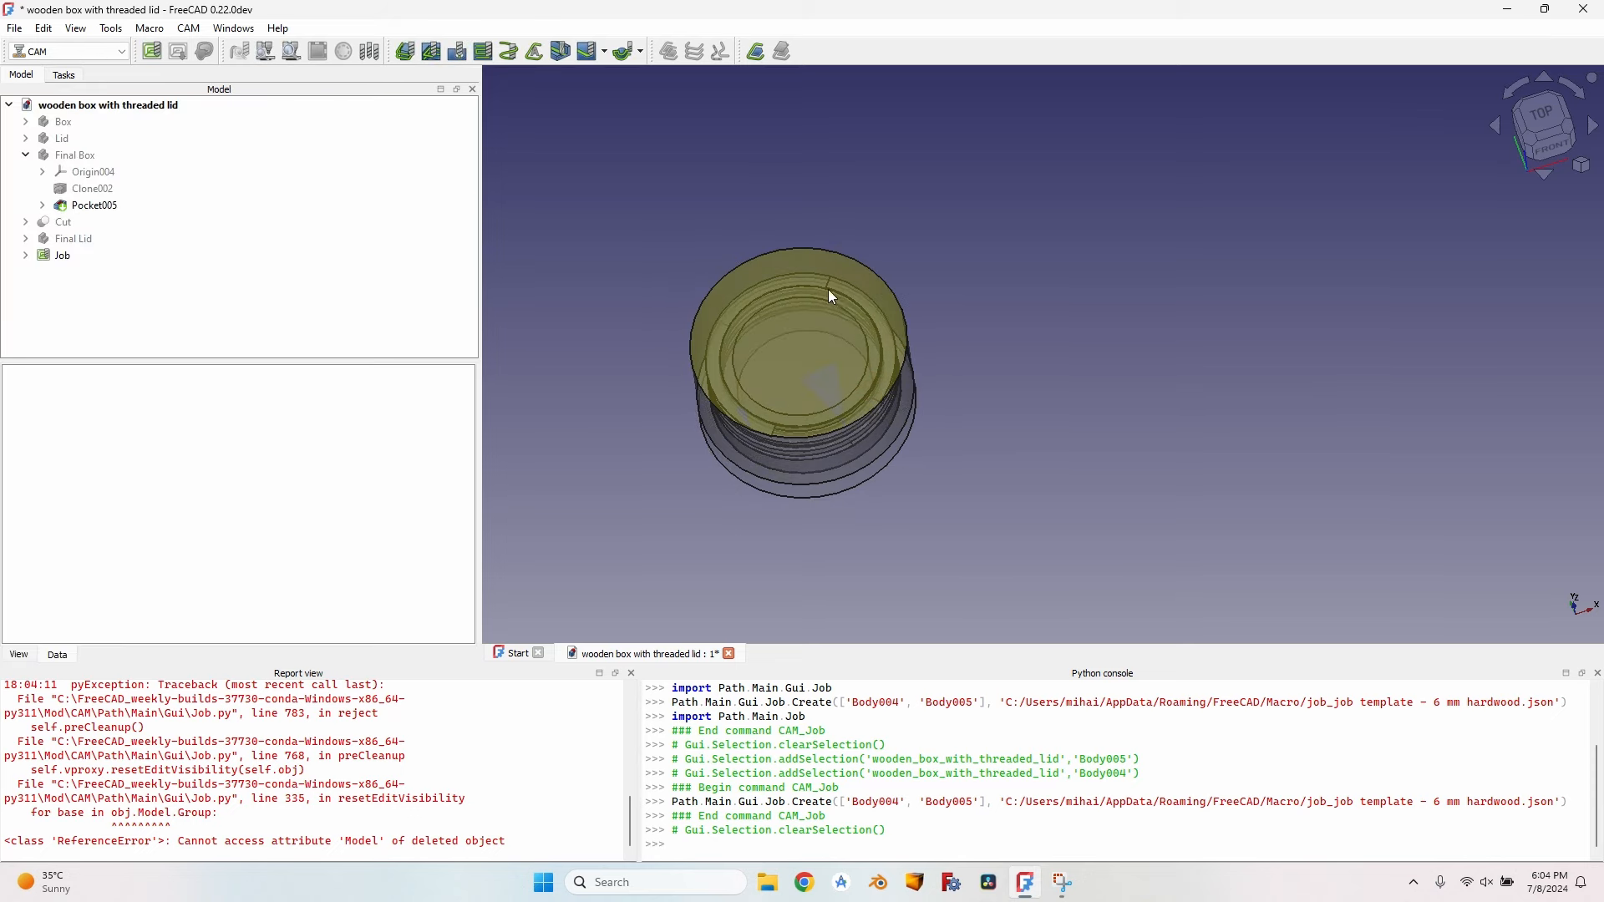
Step: Turn the job's Final Lid model upside down with two incremental 90° placement rotations about the Y axis
{"action": "left_click", "coordinate": [26, 255]}
{"action": "left_click", "coordinate": [42, 288]}
{"action": "left_click", "coordinate": [107, 323]}
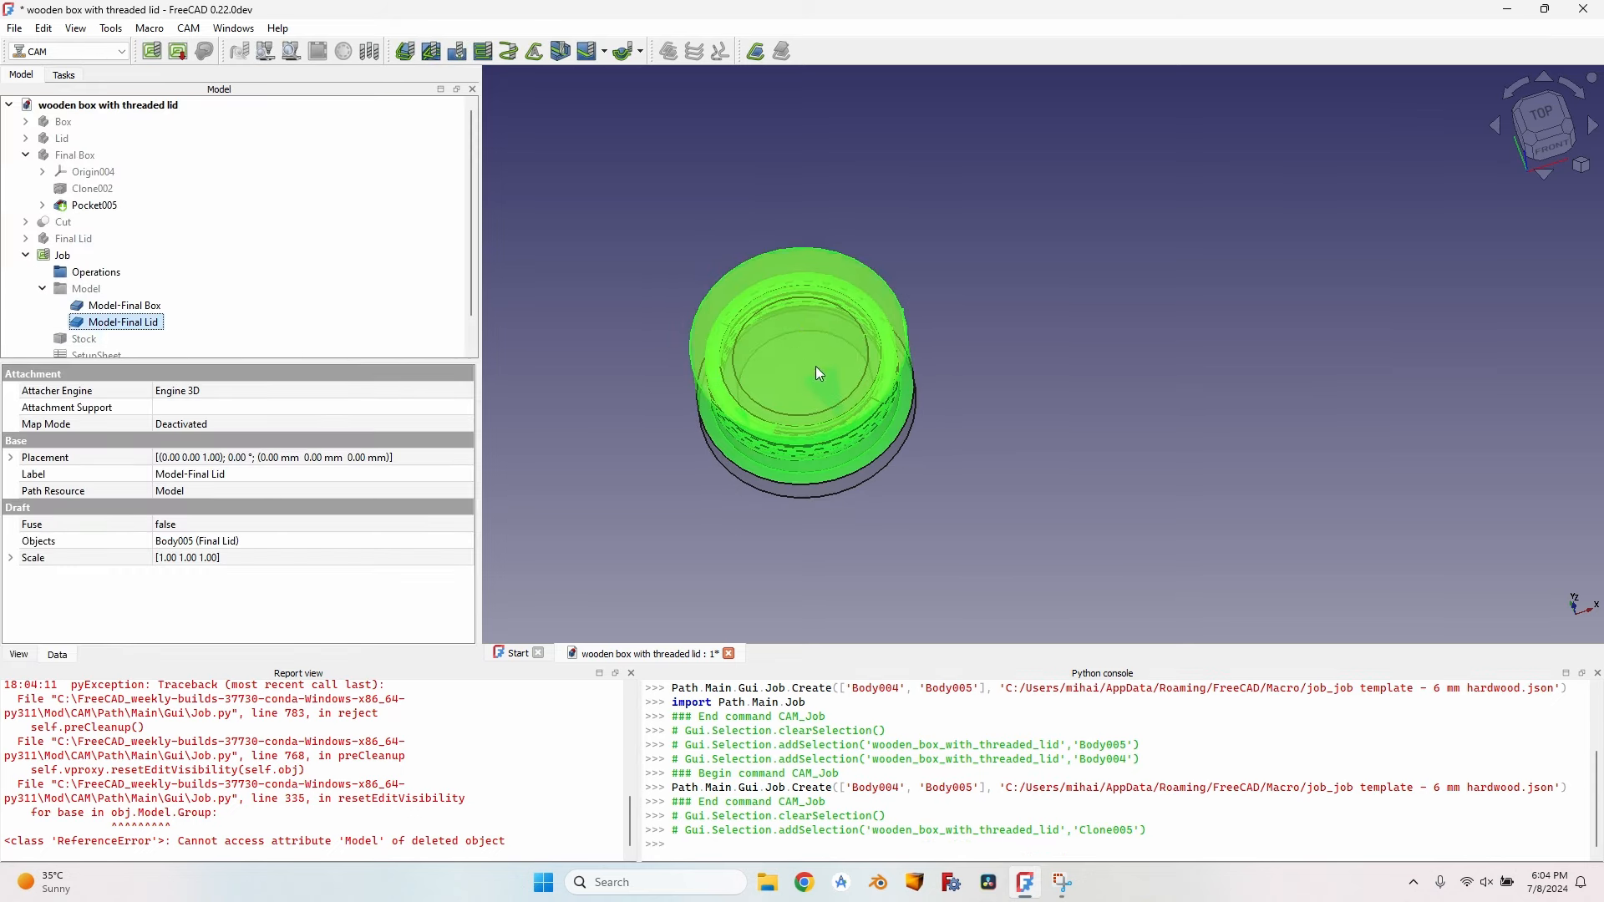
{"action": "mouse_move", "coordinate": [816, 368]}
{"action": "middle_mouse_down"}
{"action": "mouse_move", "coordinate": [816, 246]}
{"action": "mouse_move", "coordinate": [799, 343]}
{"action": "middle_mouse_up"}
{"action": "left_click", "coordinate": [800, 343]}
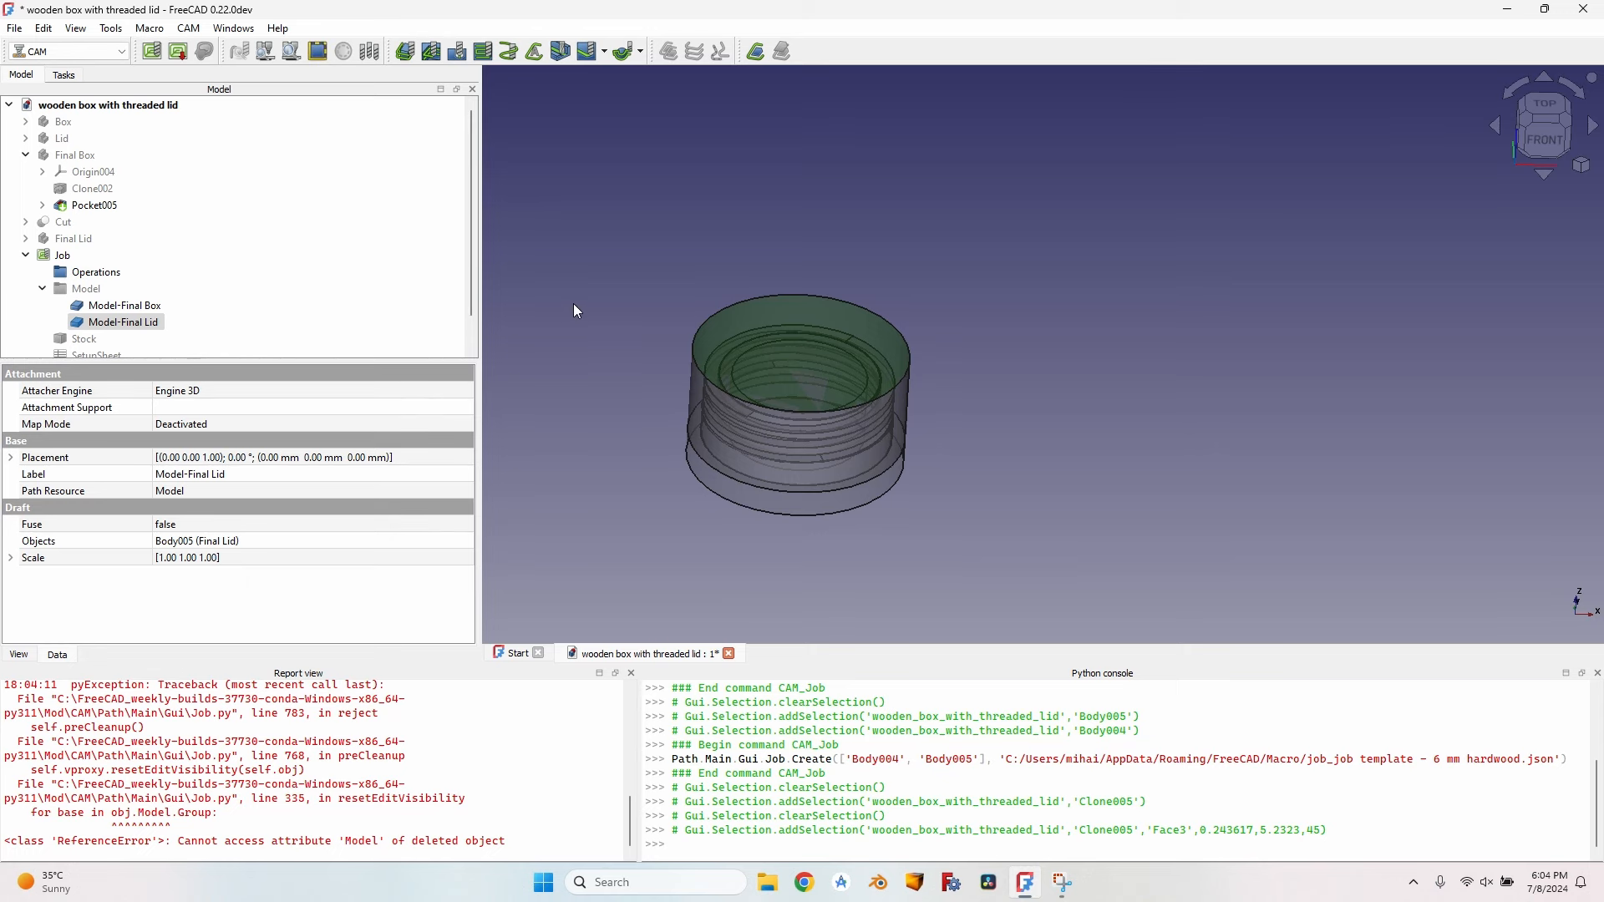
{"action": "left_click", "coordinate": [44, 28]}
{"action": "left_click", "coordinate": [106, 289]}
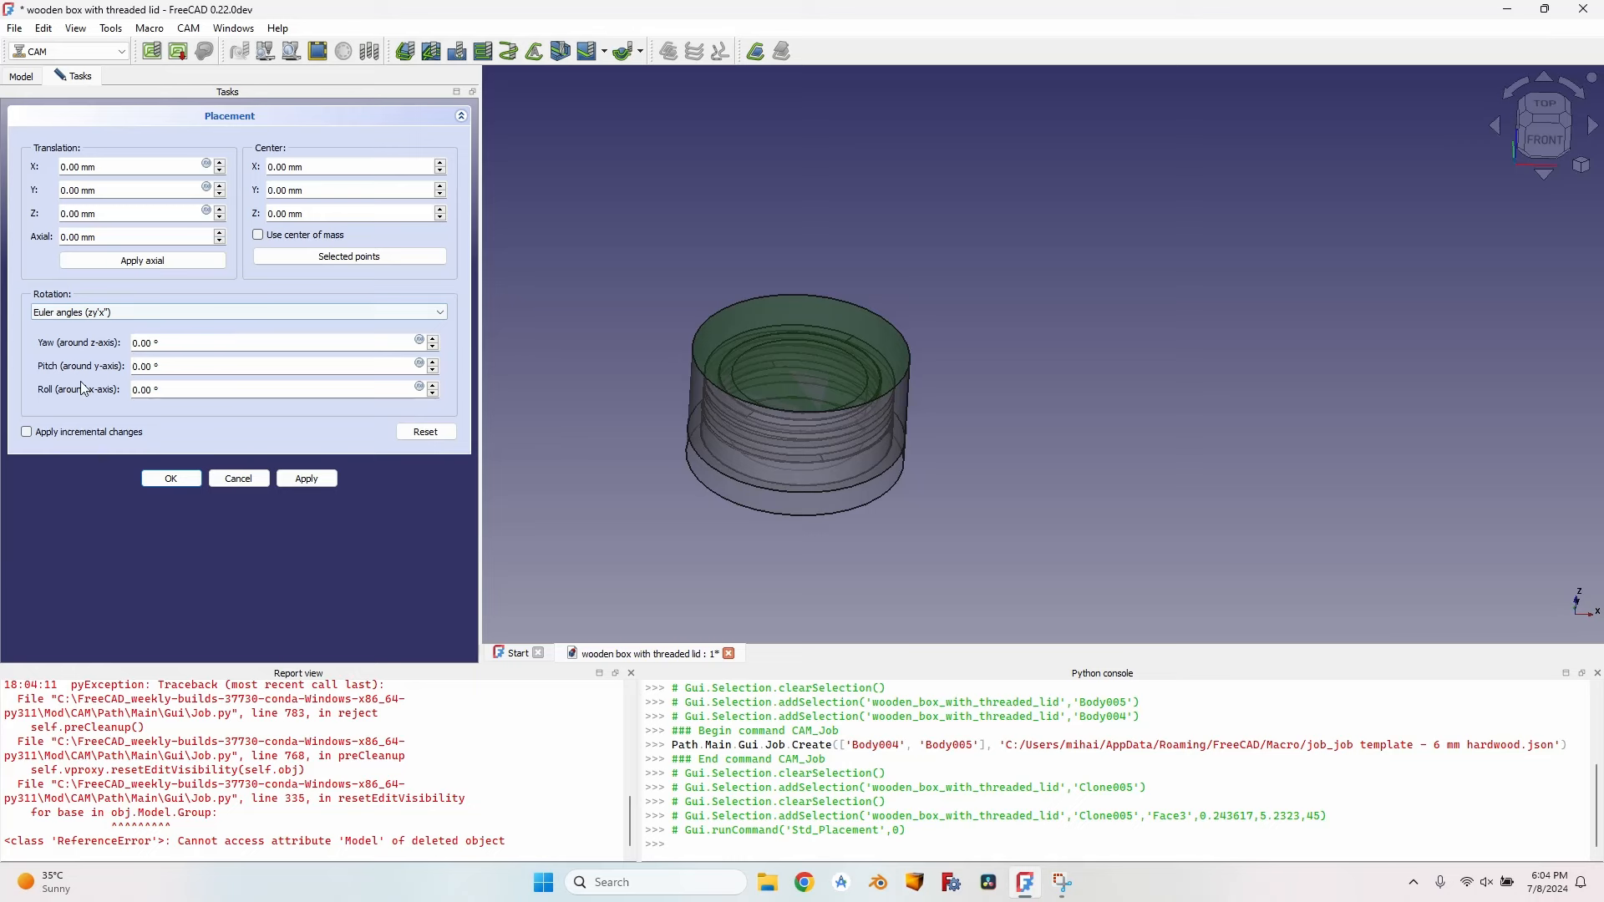
{"action": "left_click", "coordinate": [28, 432]}
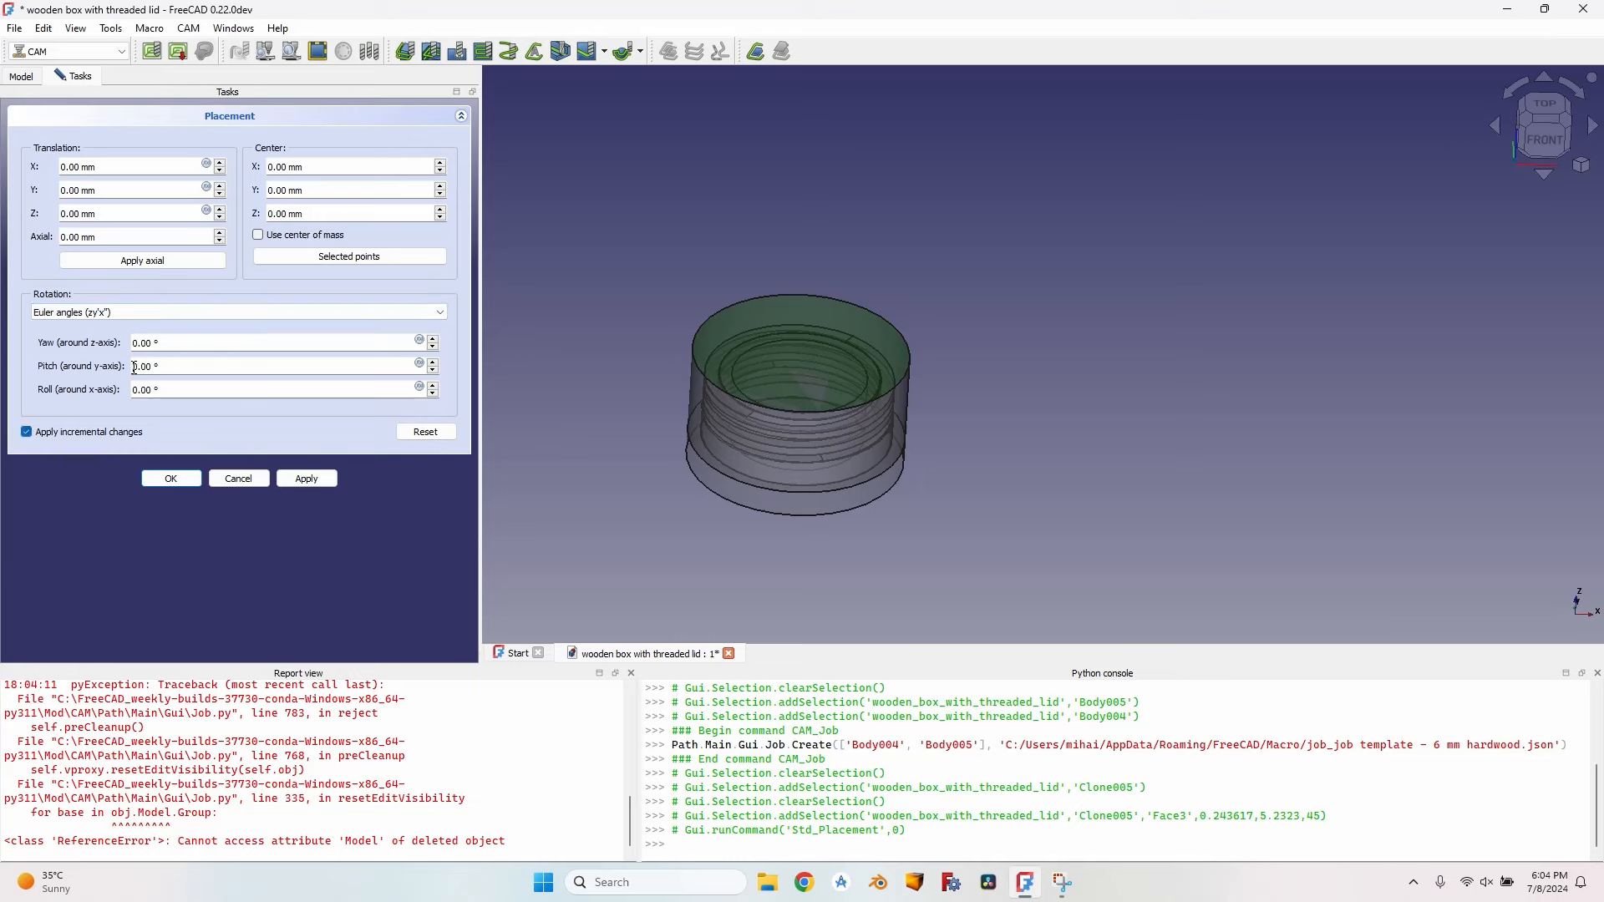
{"action": "type", "text": "9"}
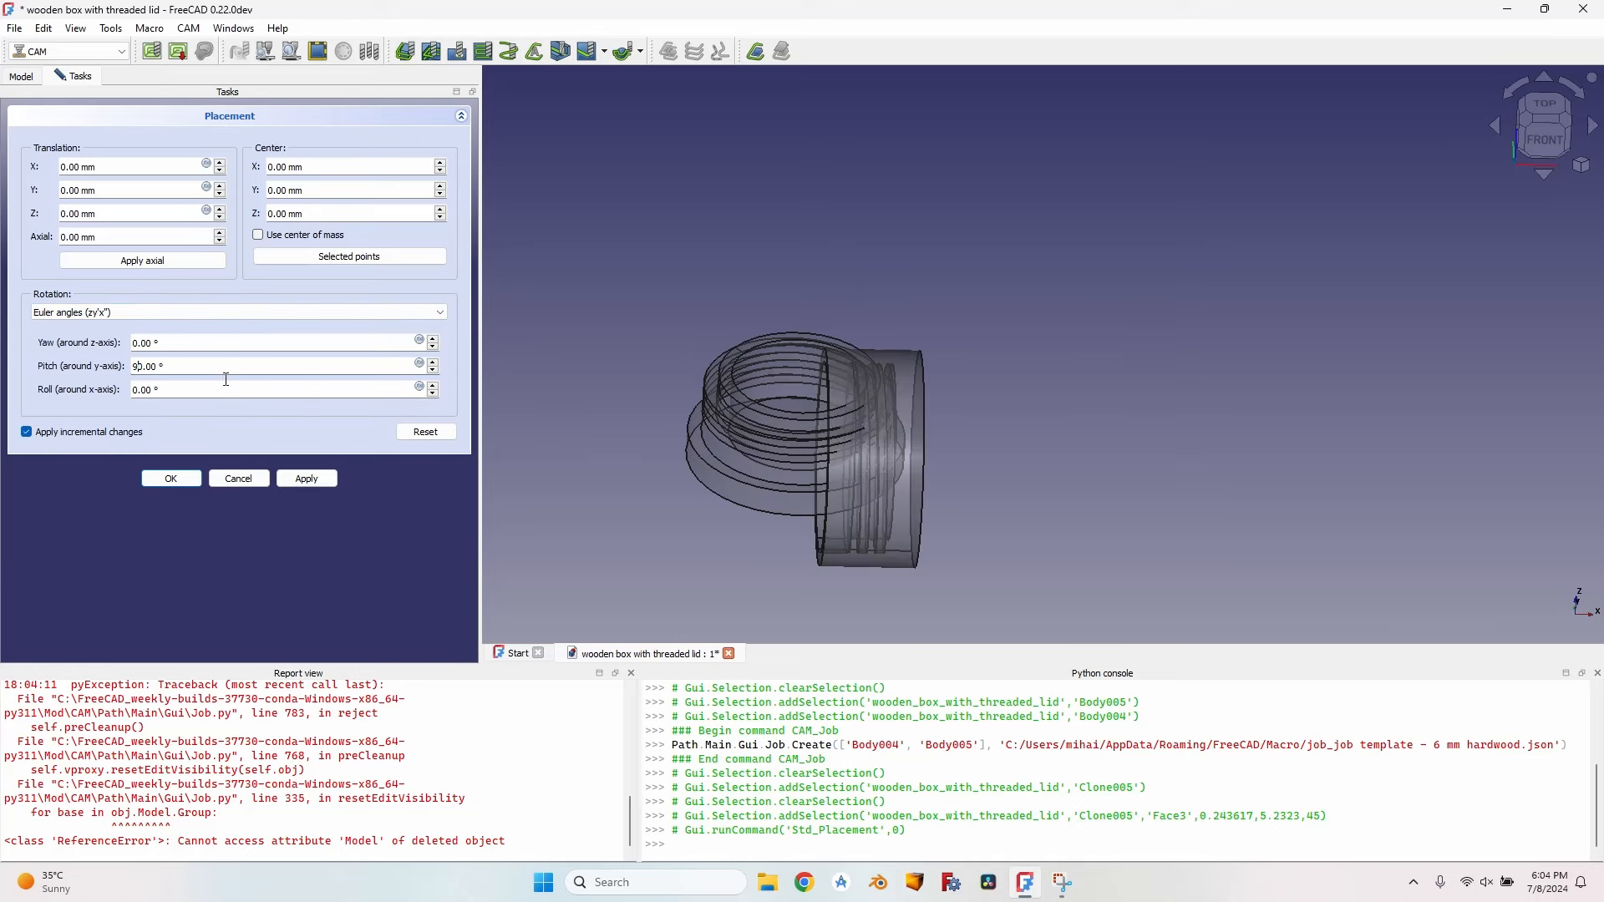
{"action": "left_click", "coordinate": [297, 482]}
{"action": "type", "text": "9"}
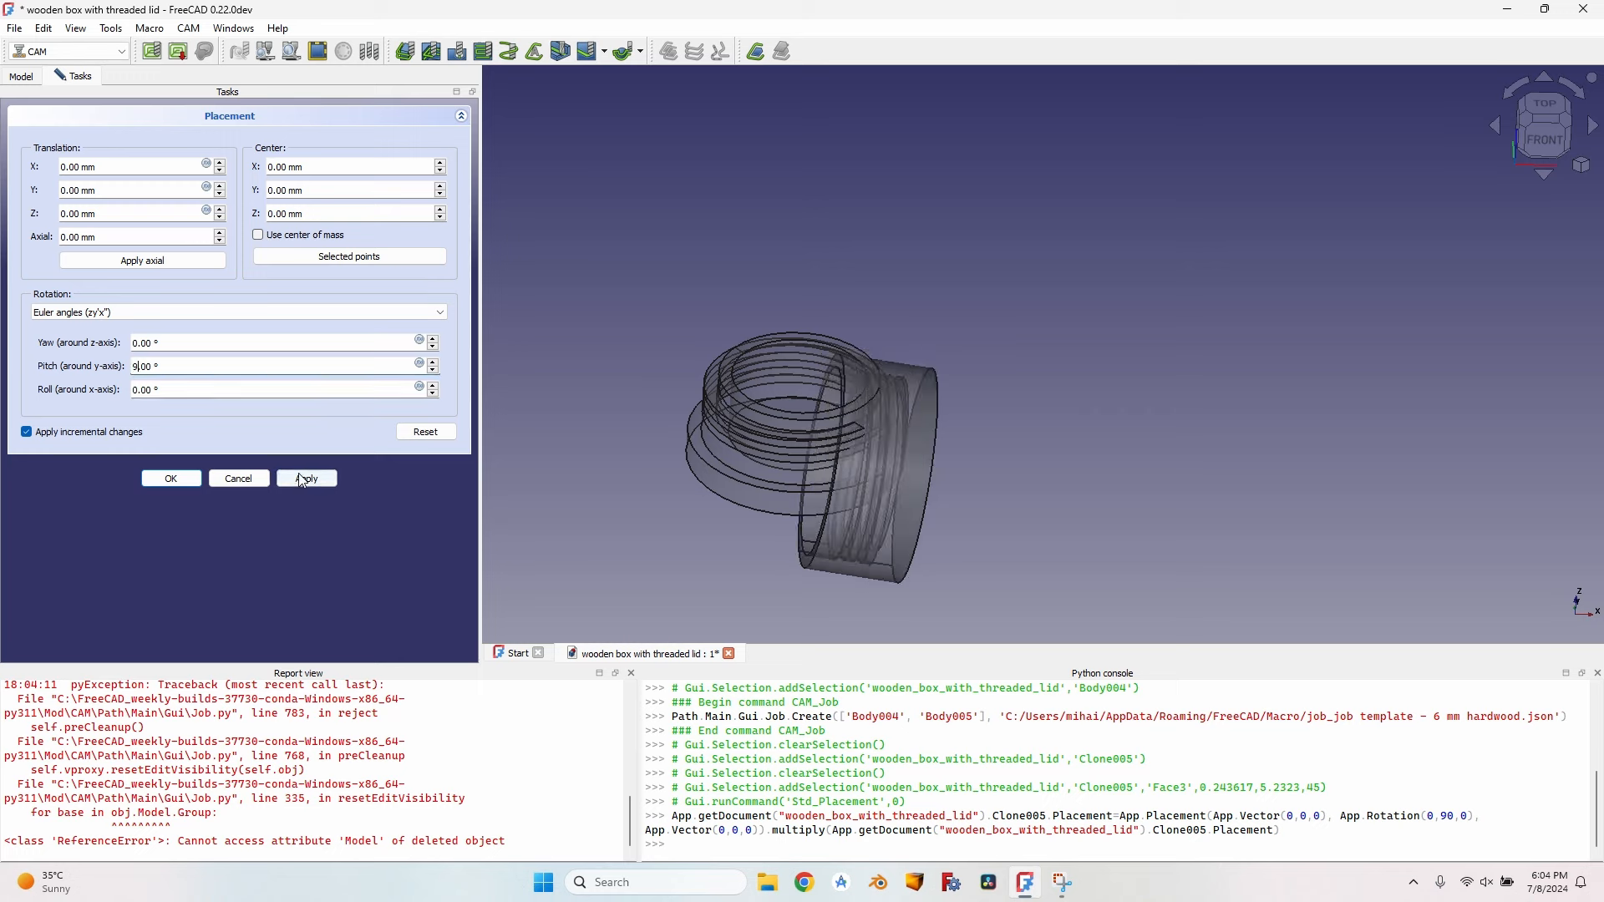
{"action": "type", "text": "0"}
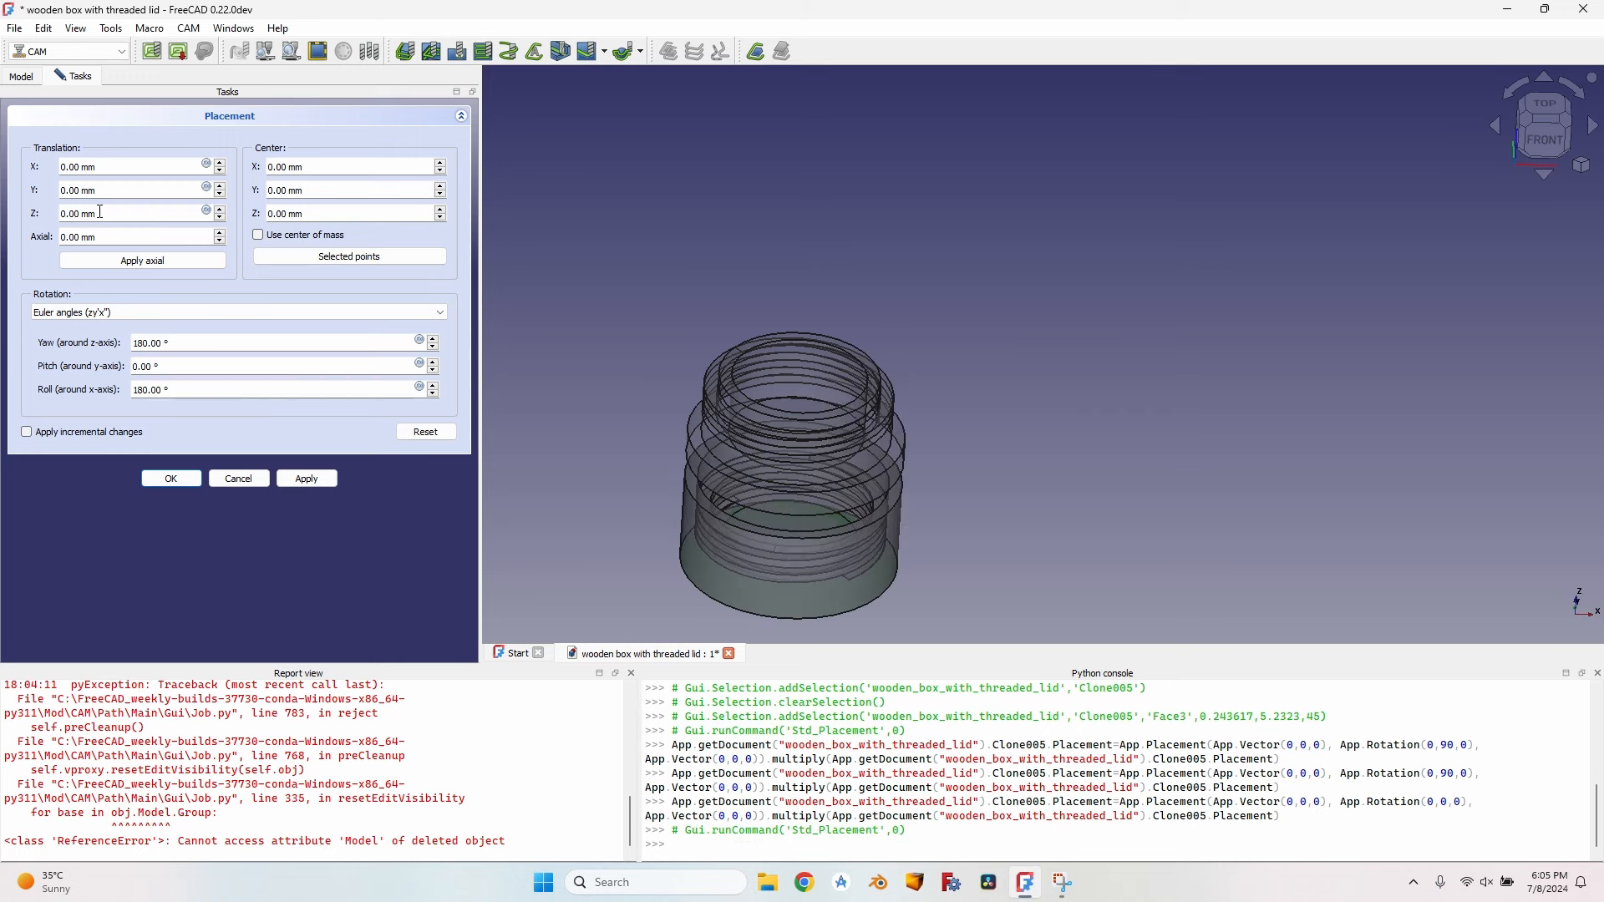
Step: Set the Final Lid model's placement to 140 mm in X and 45 mm in Z, beside the box
{"action": "scroll", "coordinate": [101, 212], "scroll_direction": "up", "scroll_amount": 20}
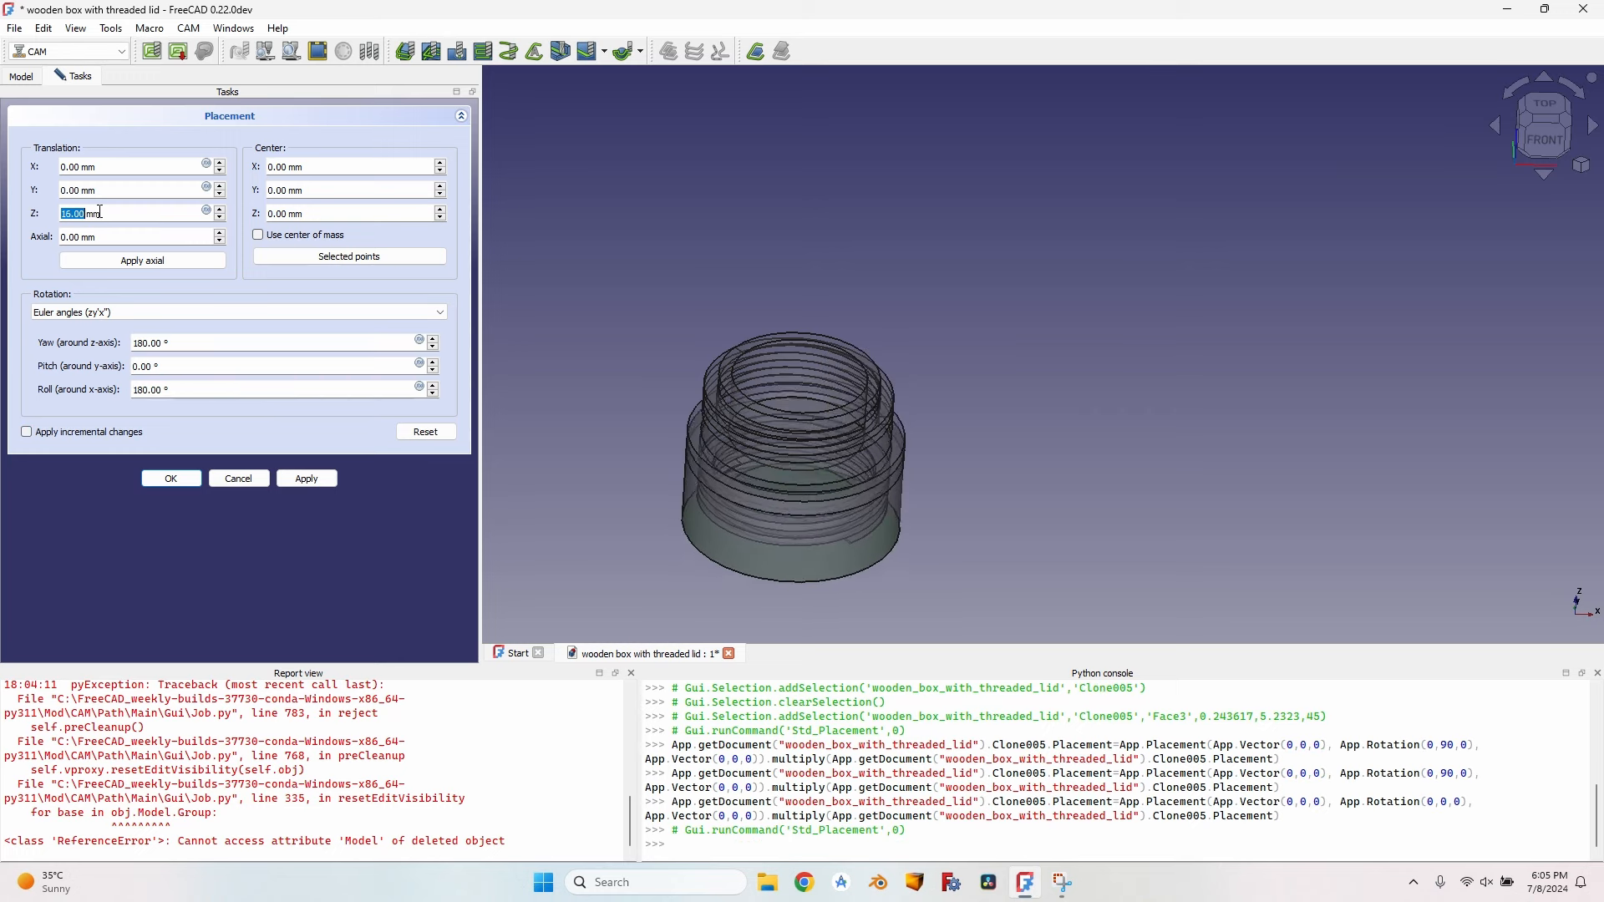
{"action": "scroll", "coordinate": [101, 213], "scroll_direction": "up", "scroll_amount": 18}
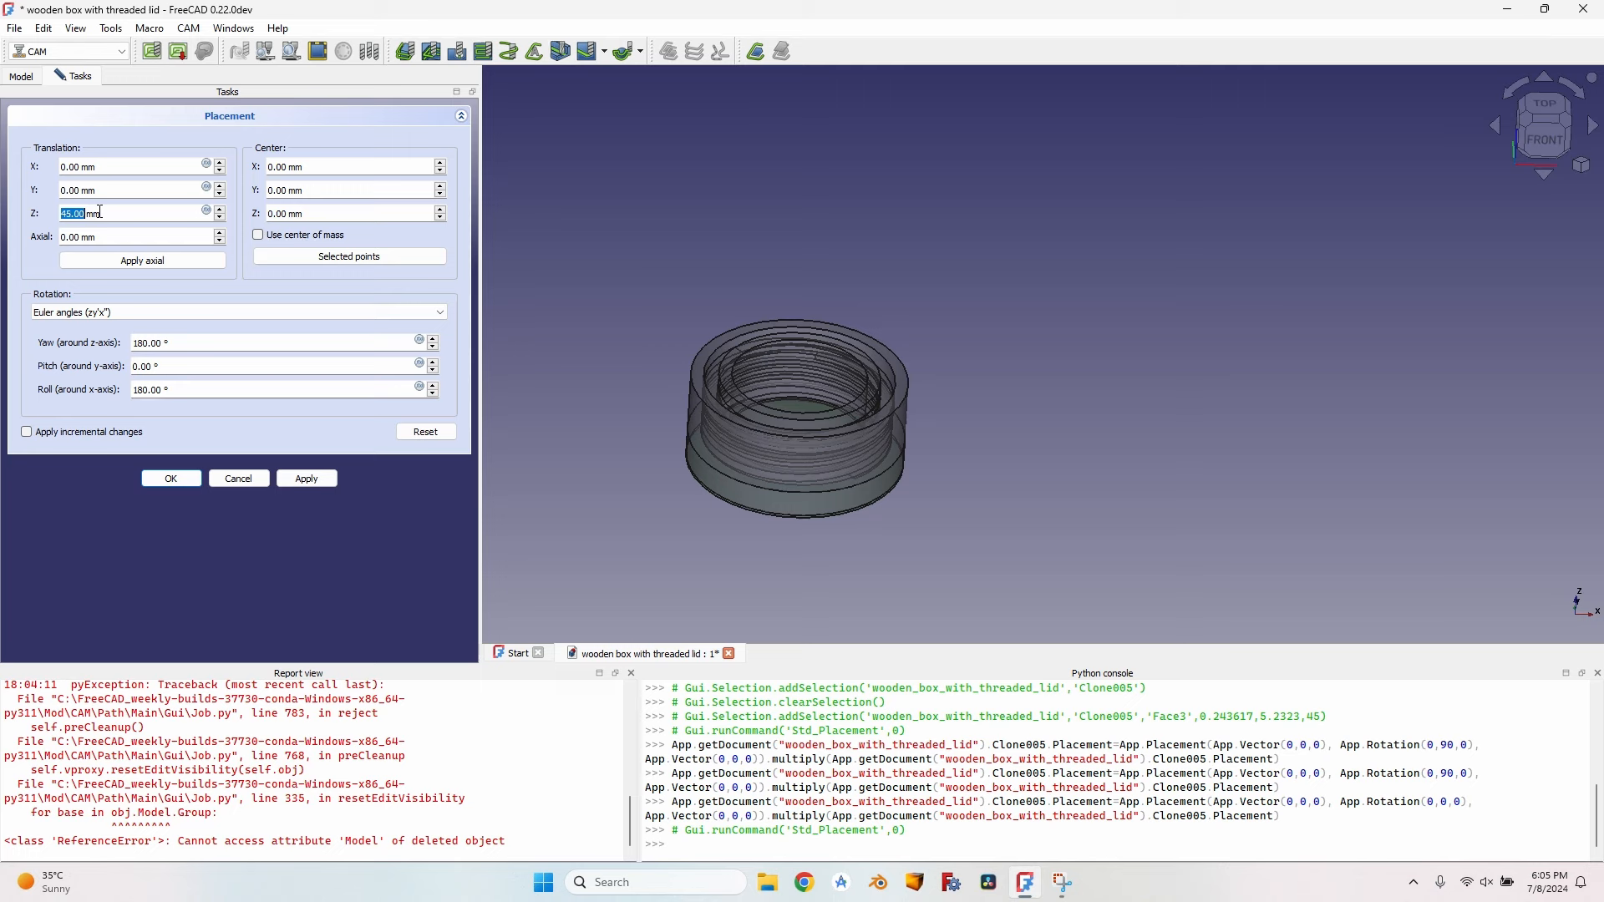
{"action": "left_click", "coordinate": [350, 264]}
{"action": "type", "text": "140"}
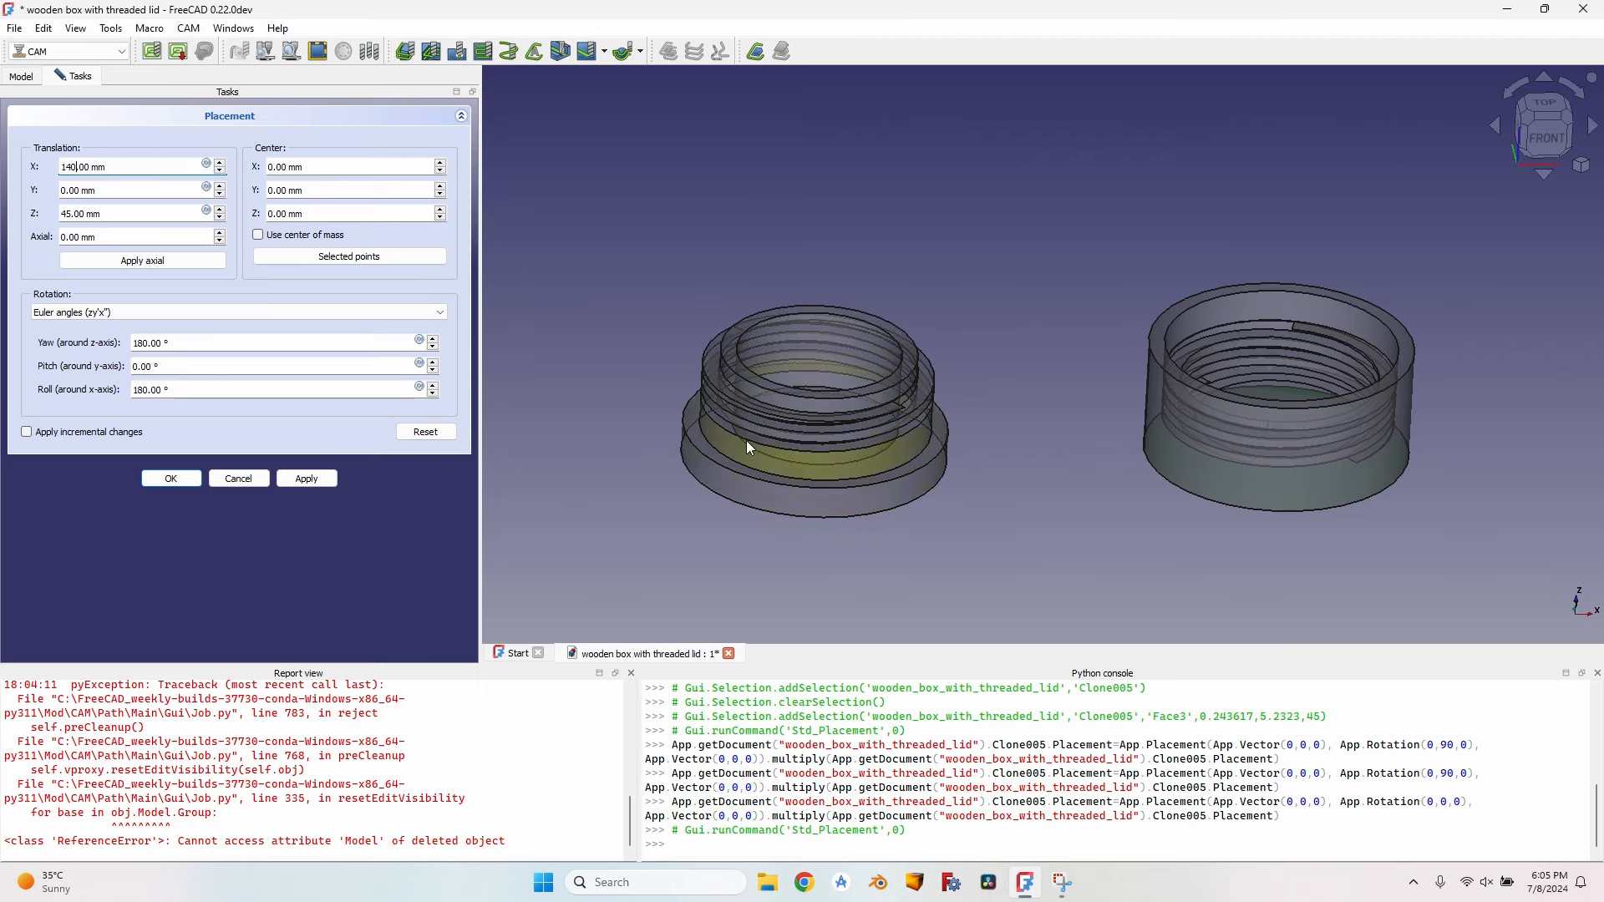
{"action": "left_click", "coordinate": [311, 479]}
{"action": "left_click", "coordinate": [171, 479]}
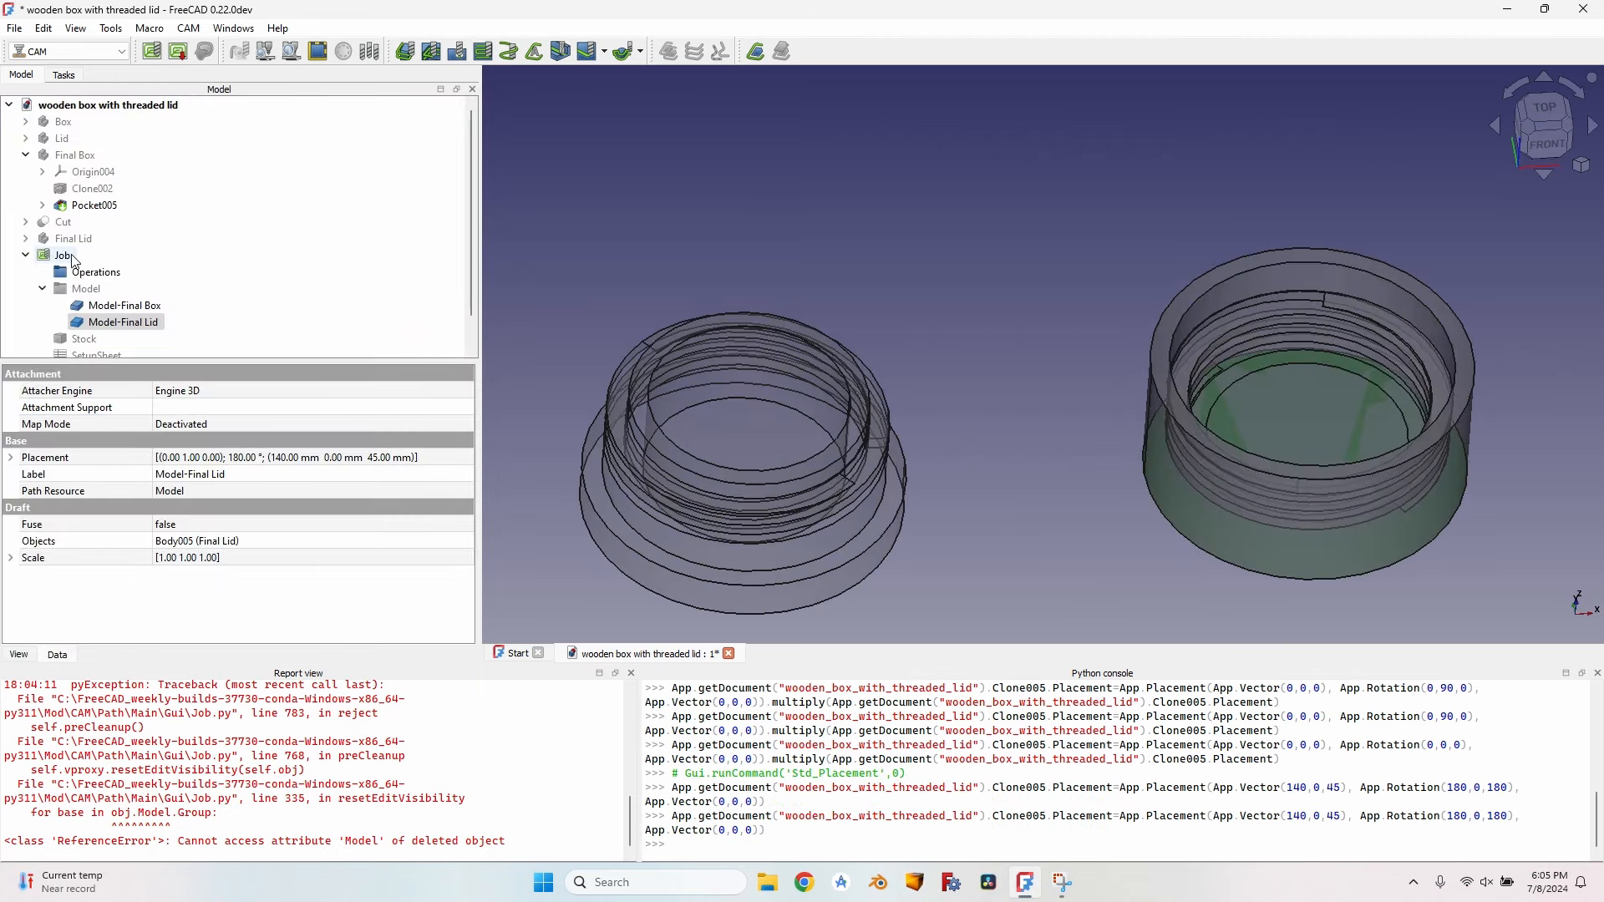
Step: Edit the job and set its origin at the stock's bottom corner with minimum X and maximum Y
{"action": "double_click", "coordinate": [65, 255]}
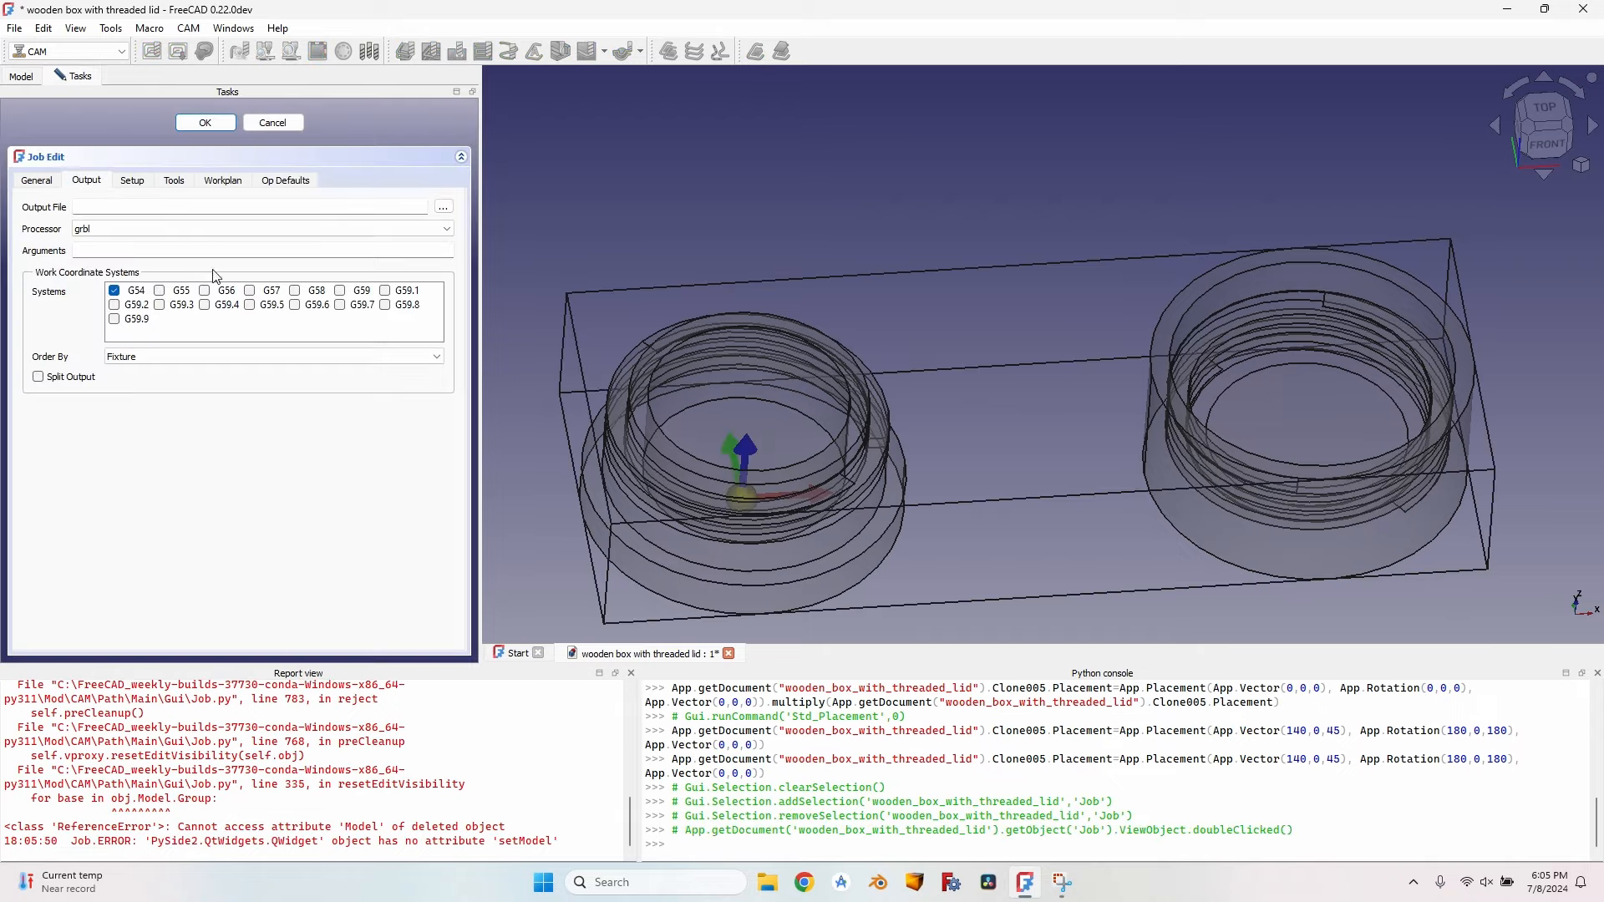
{"action": "middle_click_drag", "start_coordinate": [914, 433], "coordinate": [1180, 353]}
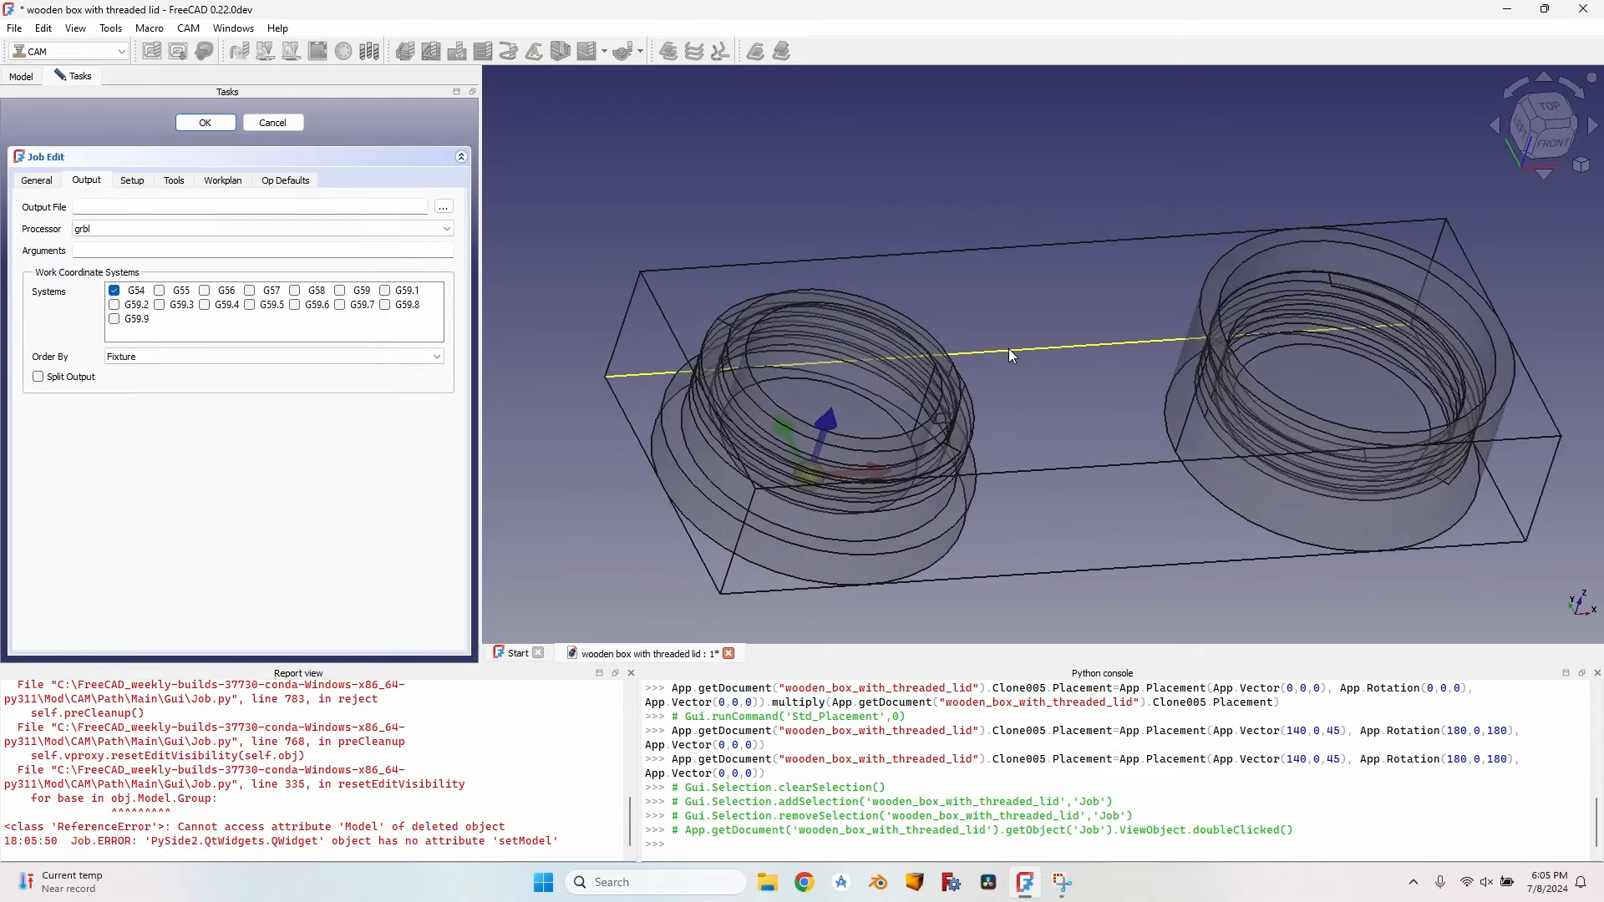
{"action": "middle_click_drag", "start_coordinate": [757, 393], "coordinate": [842, 453]}
{"action": "scroll", "coordinate": [635, 410], "scroll_direction": "up", "scroll_amount": 4}
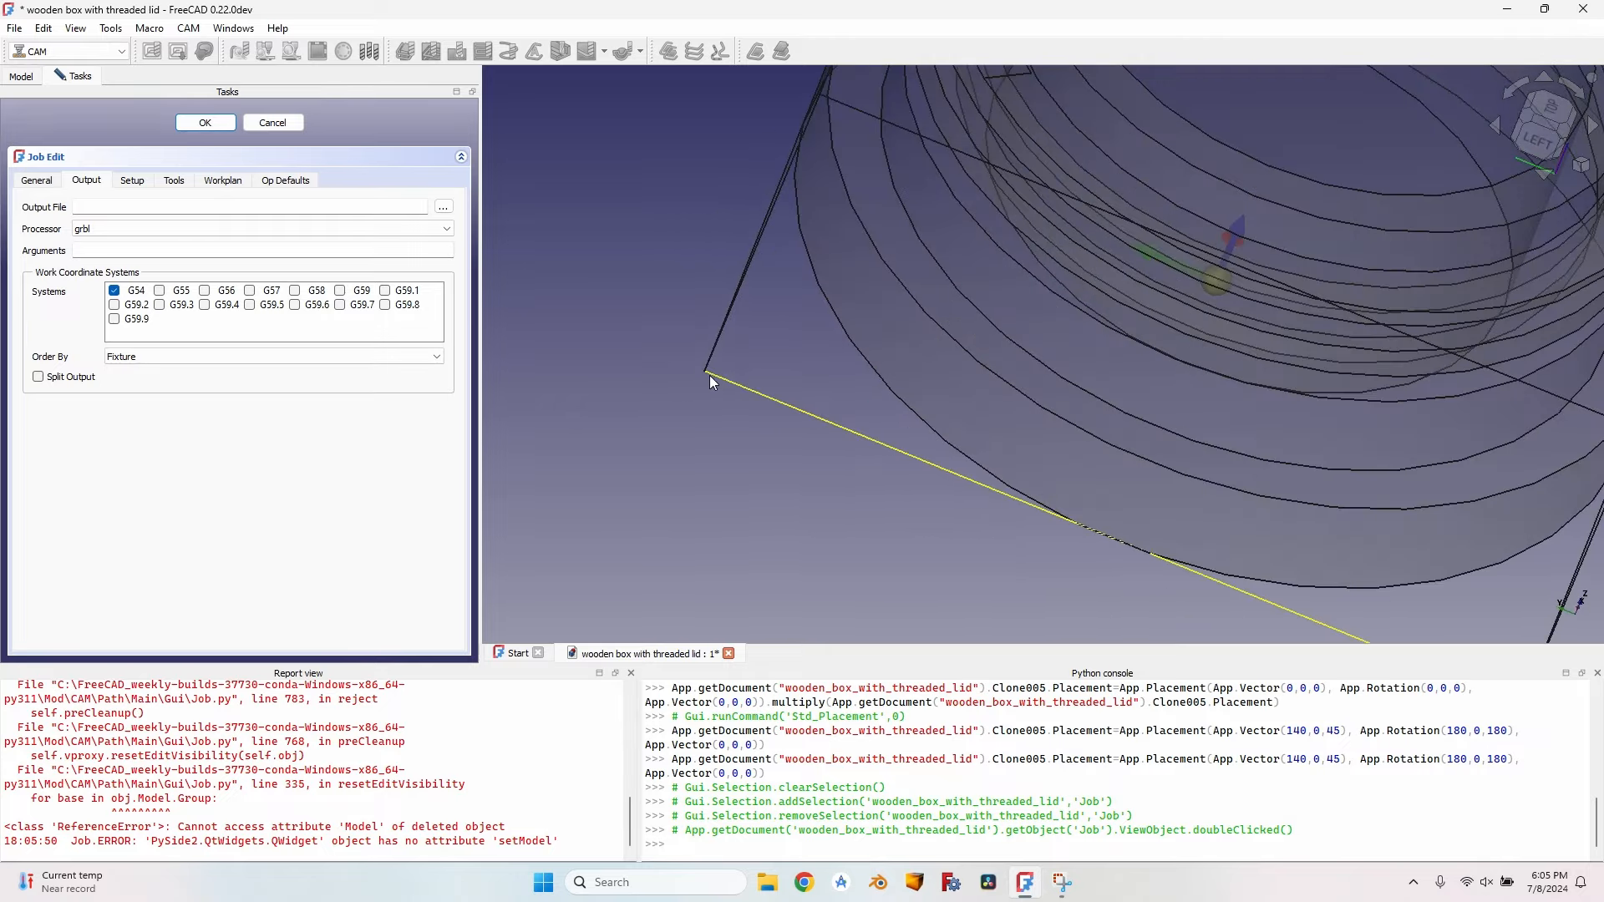
{"action": "left_click", "coordinate": [704, 373]}
{"action": "left_click", "coordinate": [133, 181]}
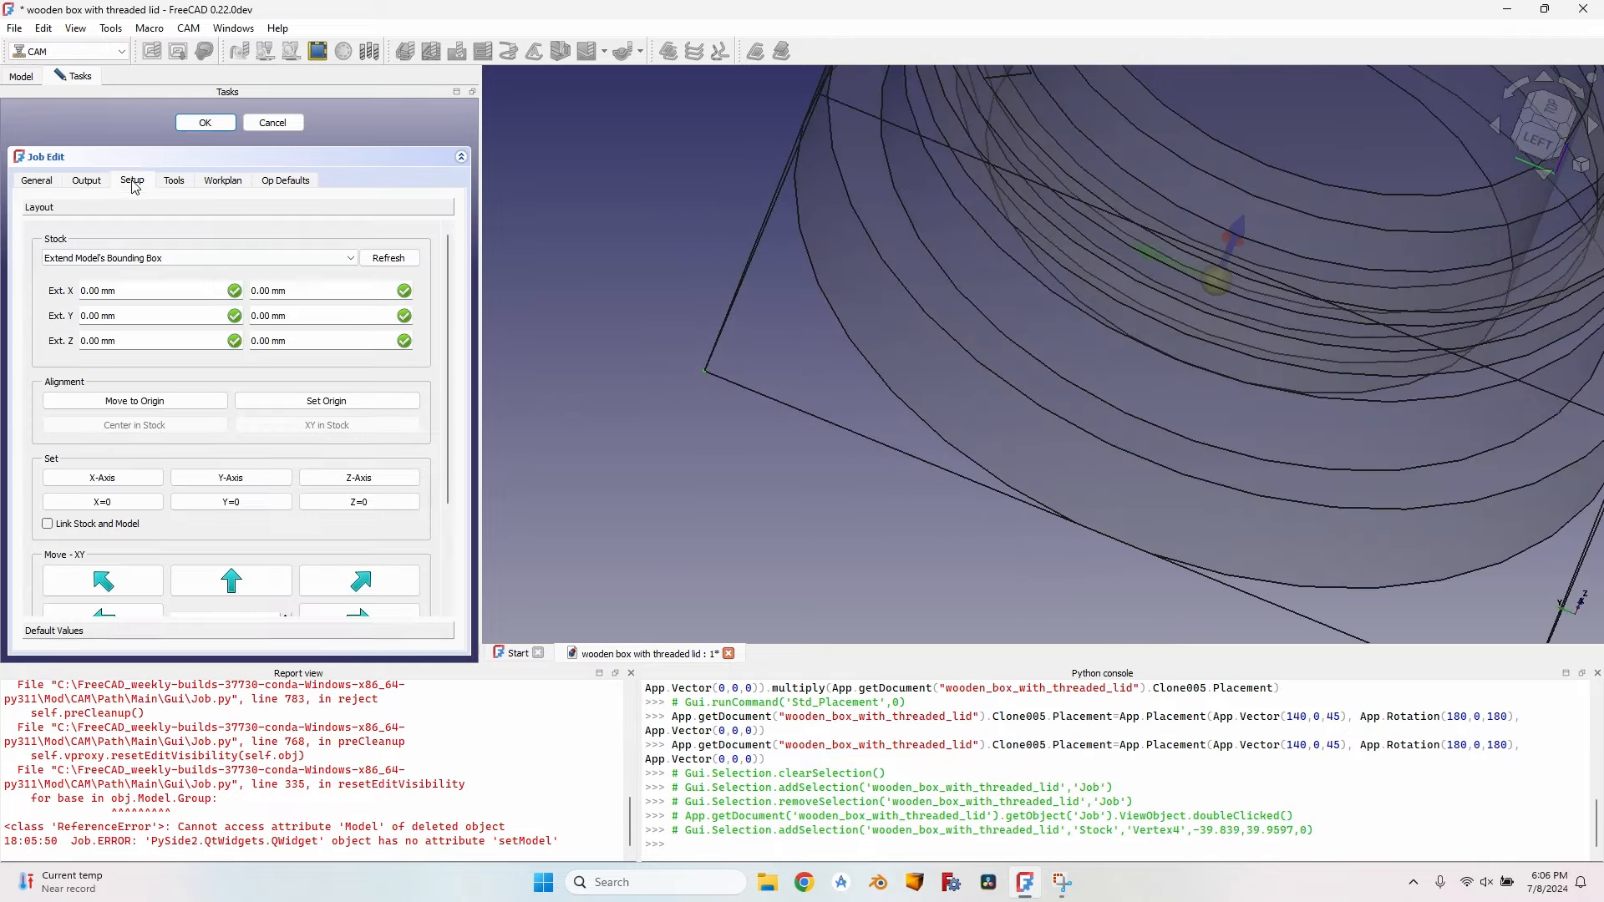
{"action": "left_click", "coordinate": [332, 401]}
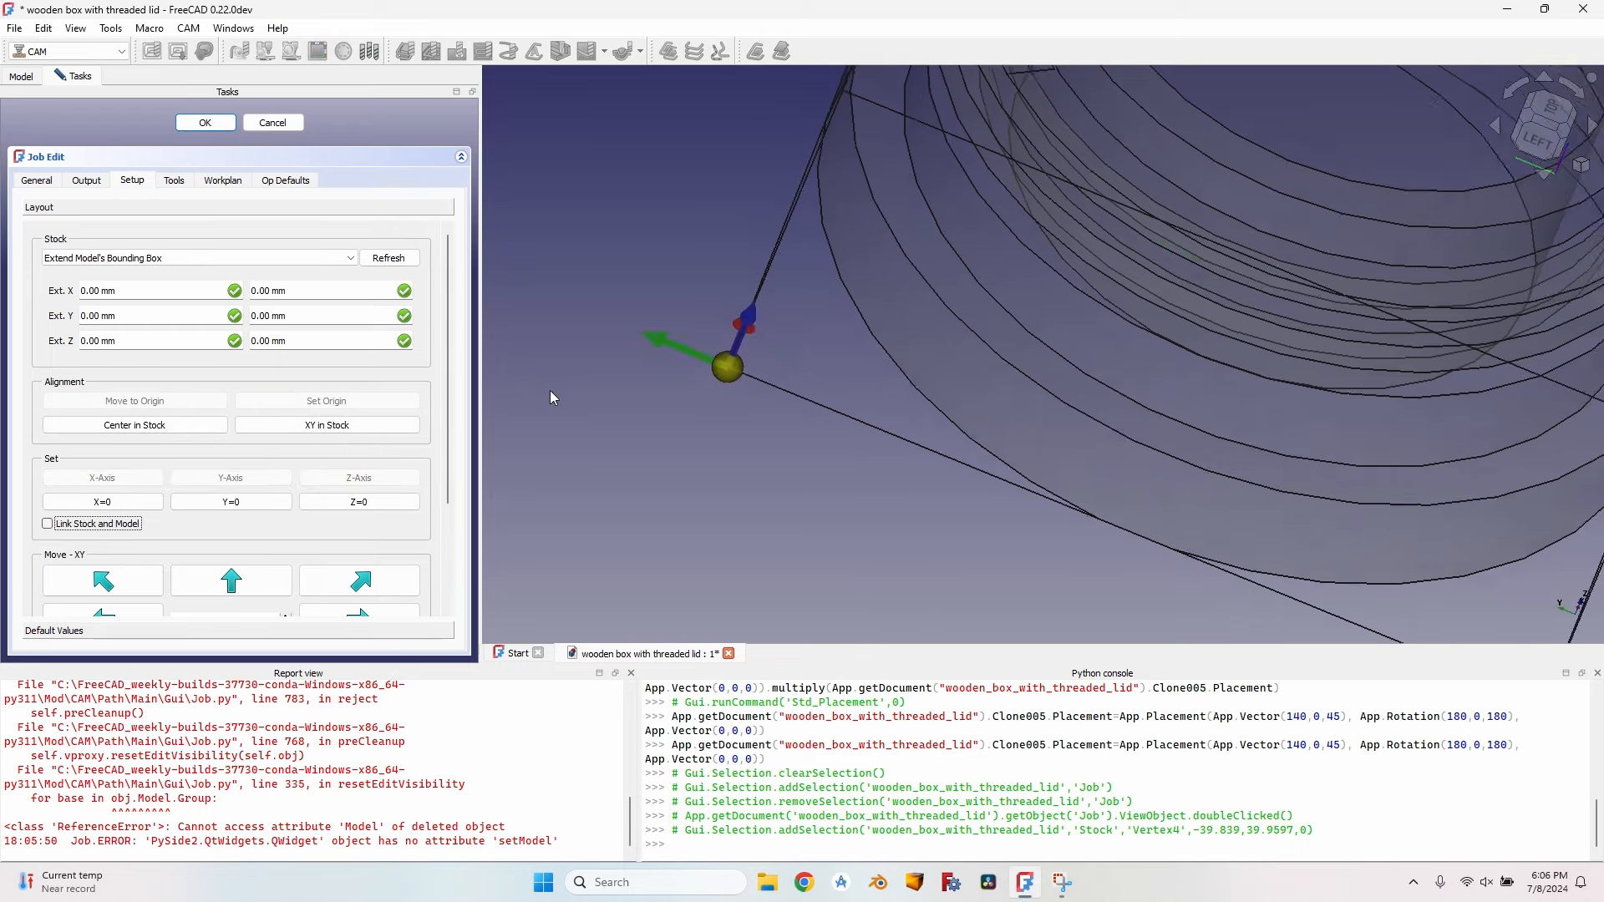
Step: Extend the stock 35 mm in negative X and 10 mm on both Y sides, and reset the job origin to the new corner
{"action": "scroll", "coordinate": [844, 399], "scroll_direction": "down", "scroll_amount": 3}
{"action": "middle_click_drag", "start_coordinate": [842, 399], "coordinate": [816, 328]}
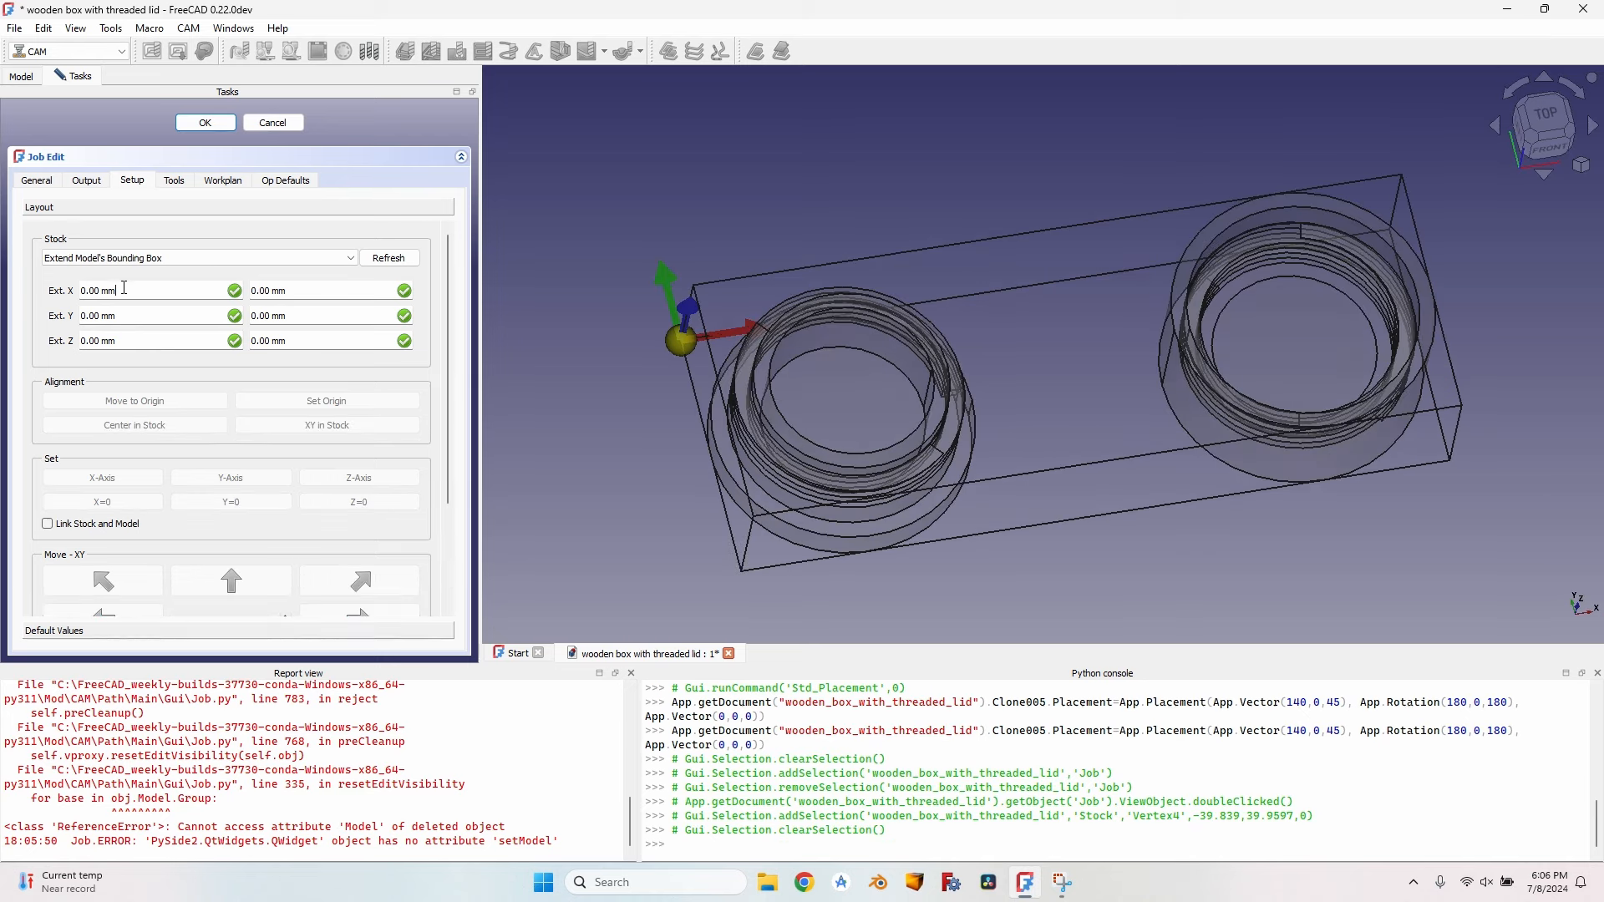
{"action": "scroll", "coordinate": [128, 286], "scroll_direction": "up", "scroll_amount": 18}
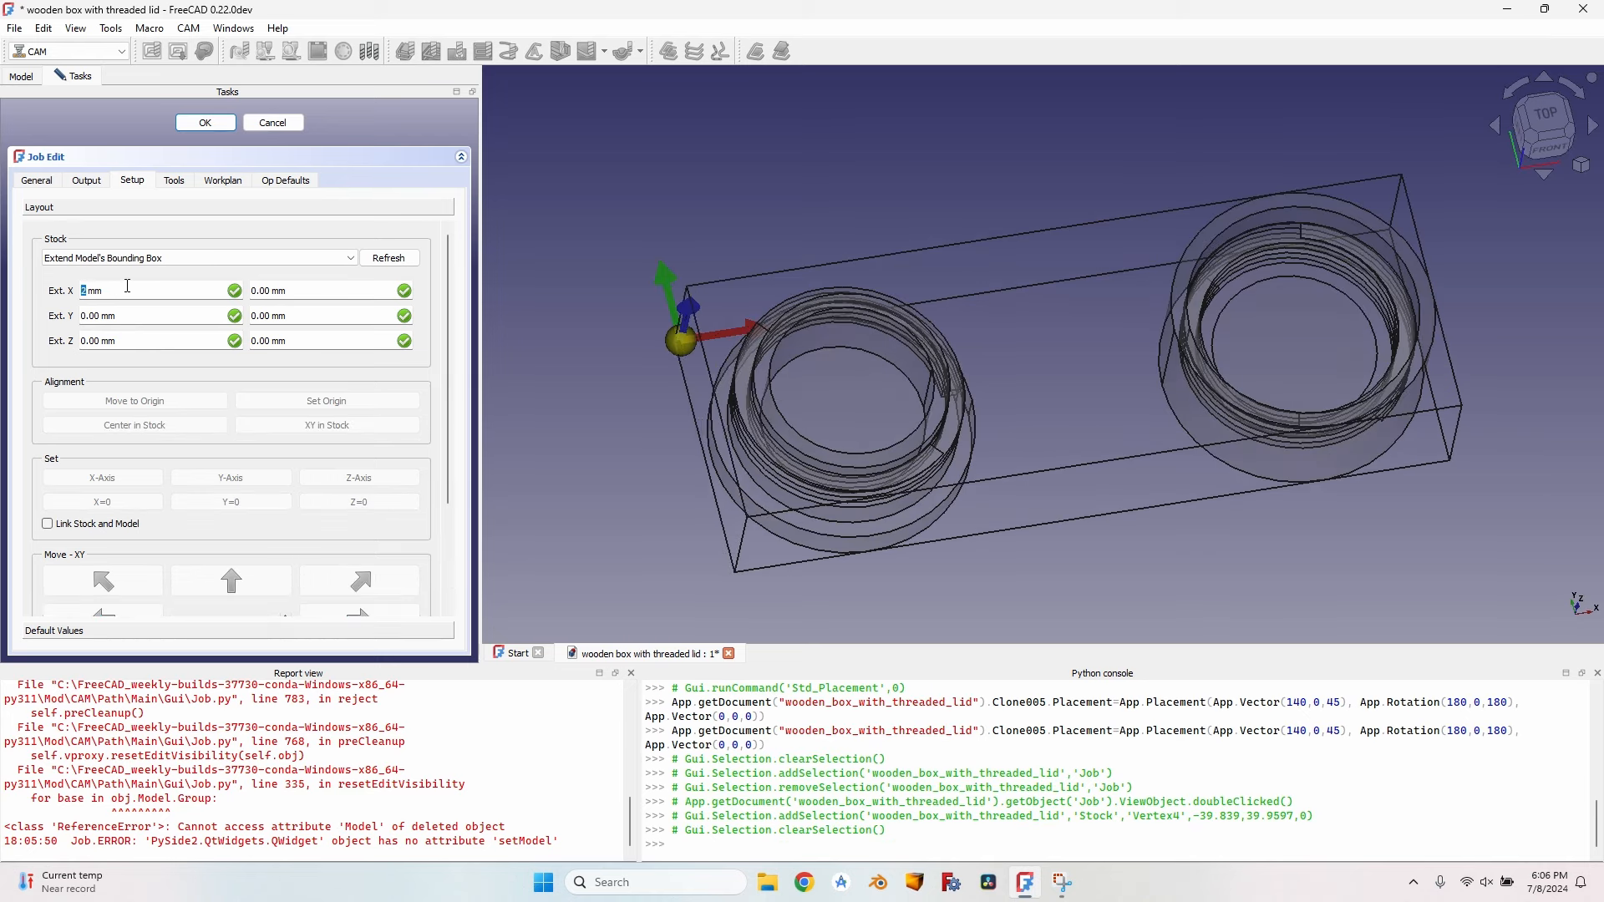
{"action": "scroll", "coordinate": [128, 286], "scroll_direction": "up", "scroll_amount": 18}
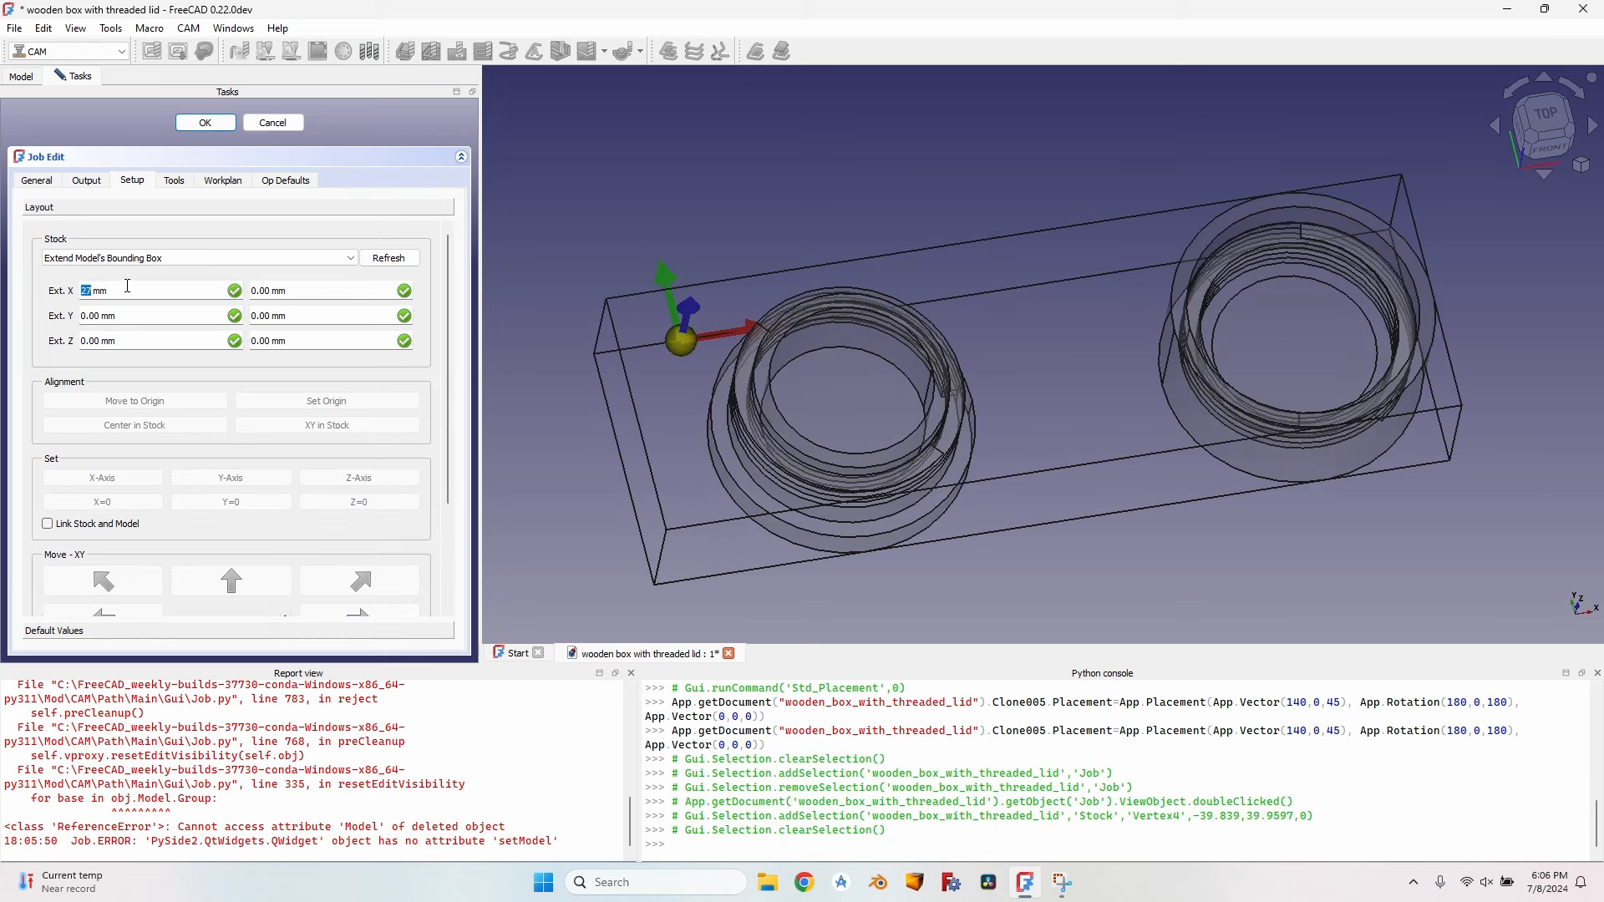
{"action": "scroll", "coordinate": [128, 290], "scroll_direction": "down", "scroll_amount": 1}
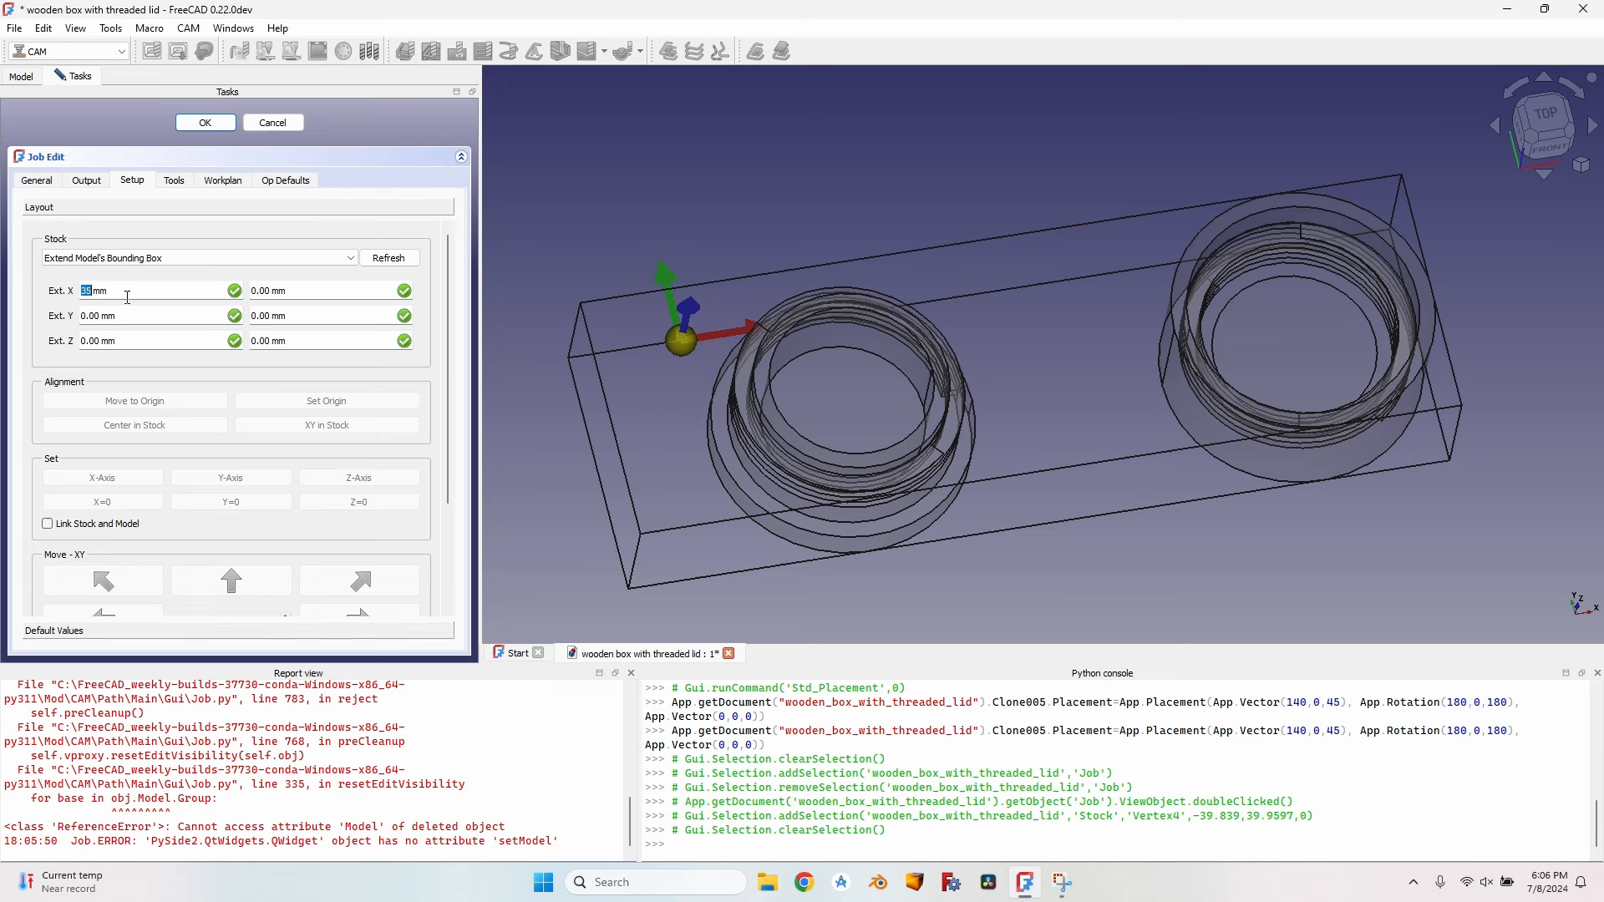
{"action": "scroll", "coordinate": [124, 320], "scroll_direction": "up", "scroll_amount": 10}
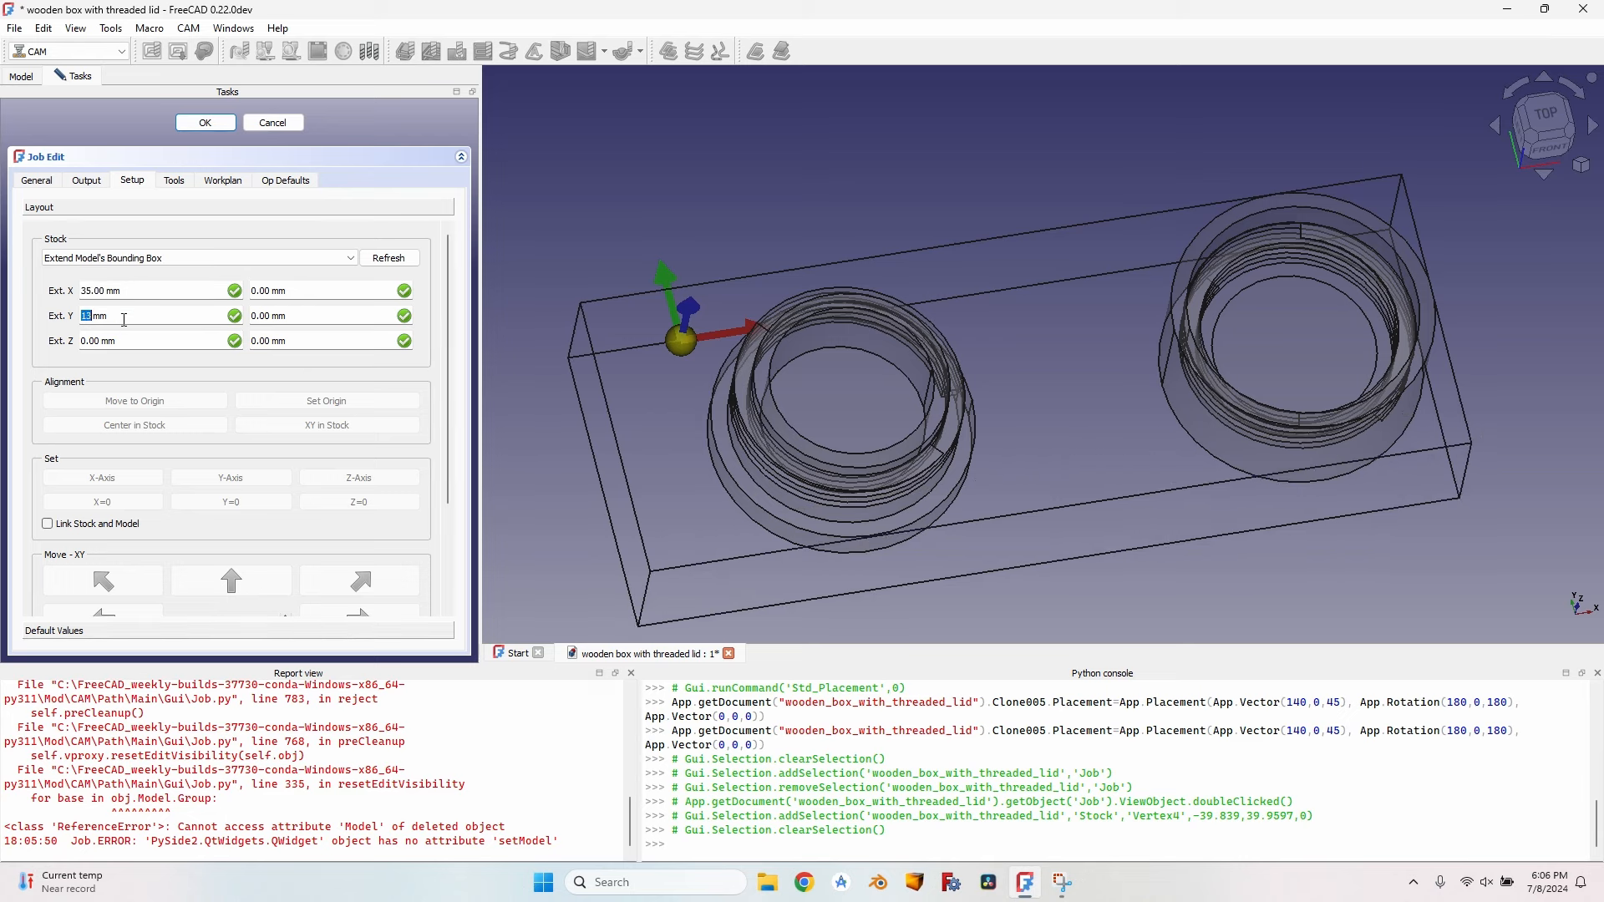
{"action": "scroll", "coordinate": [289, 316], "scroll_direction": "up", "scroll_amount": 10}
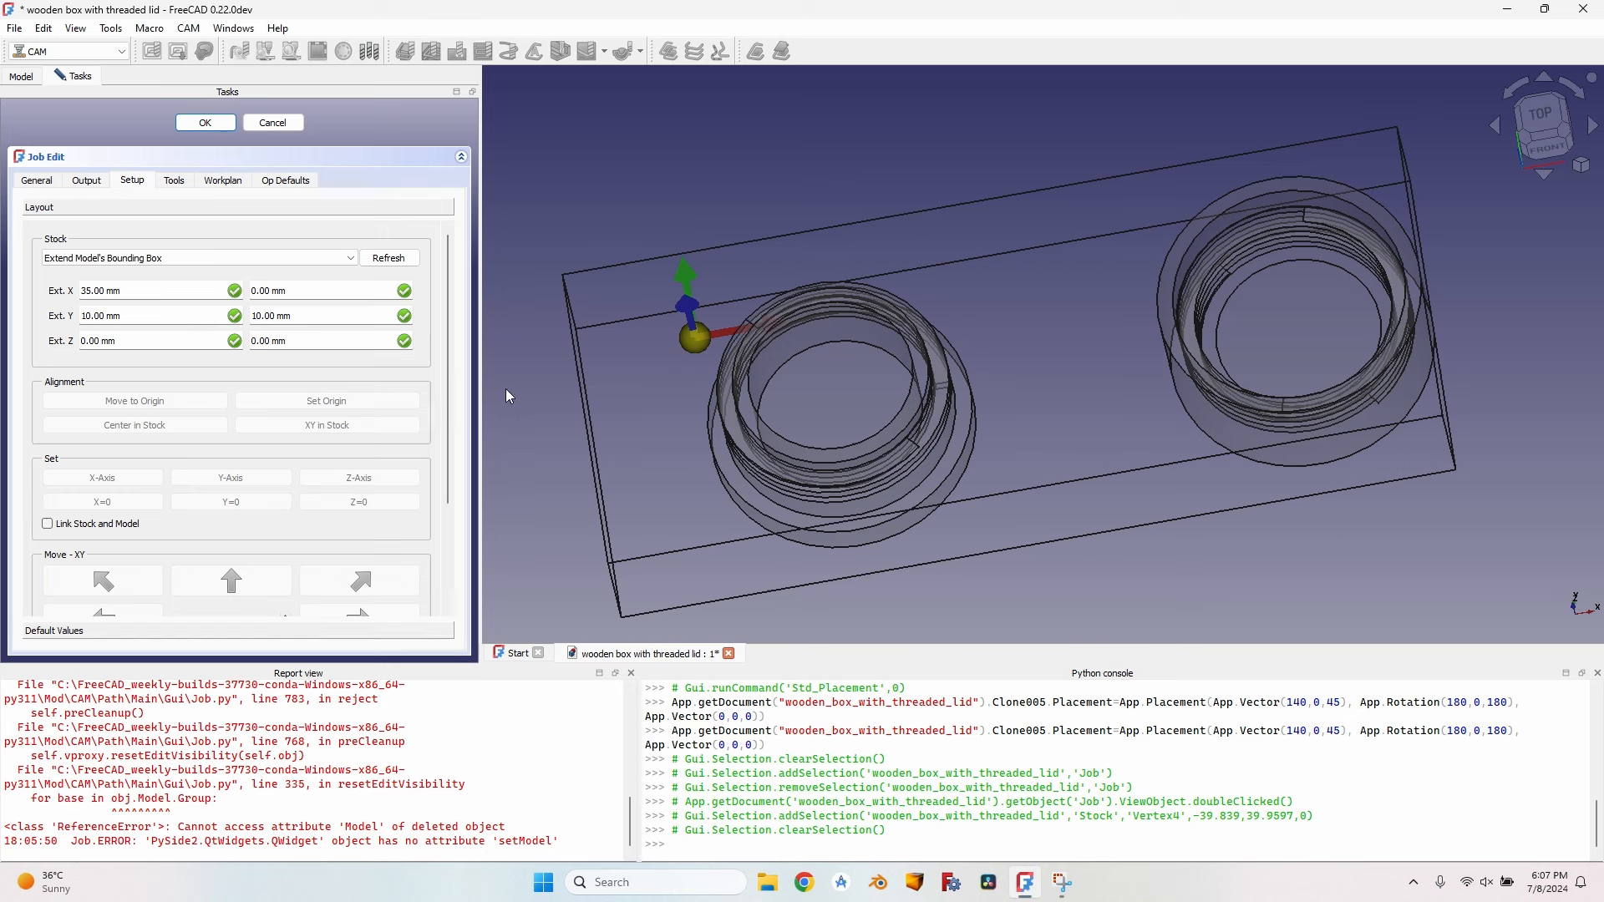
{"action": "left_click", "coordinate": [205, 122]}
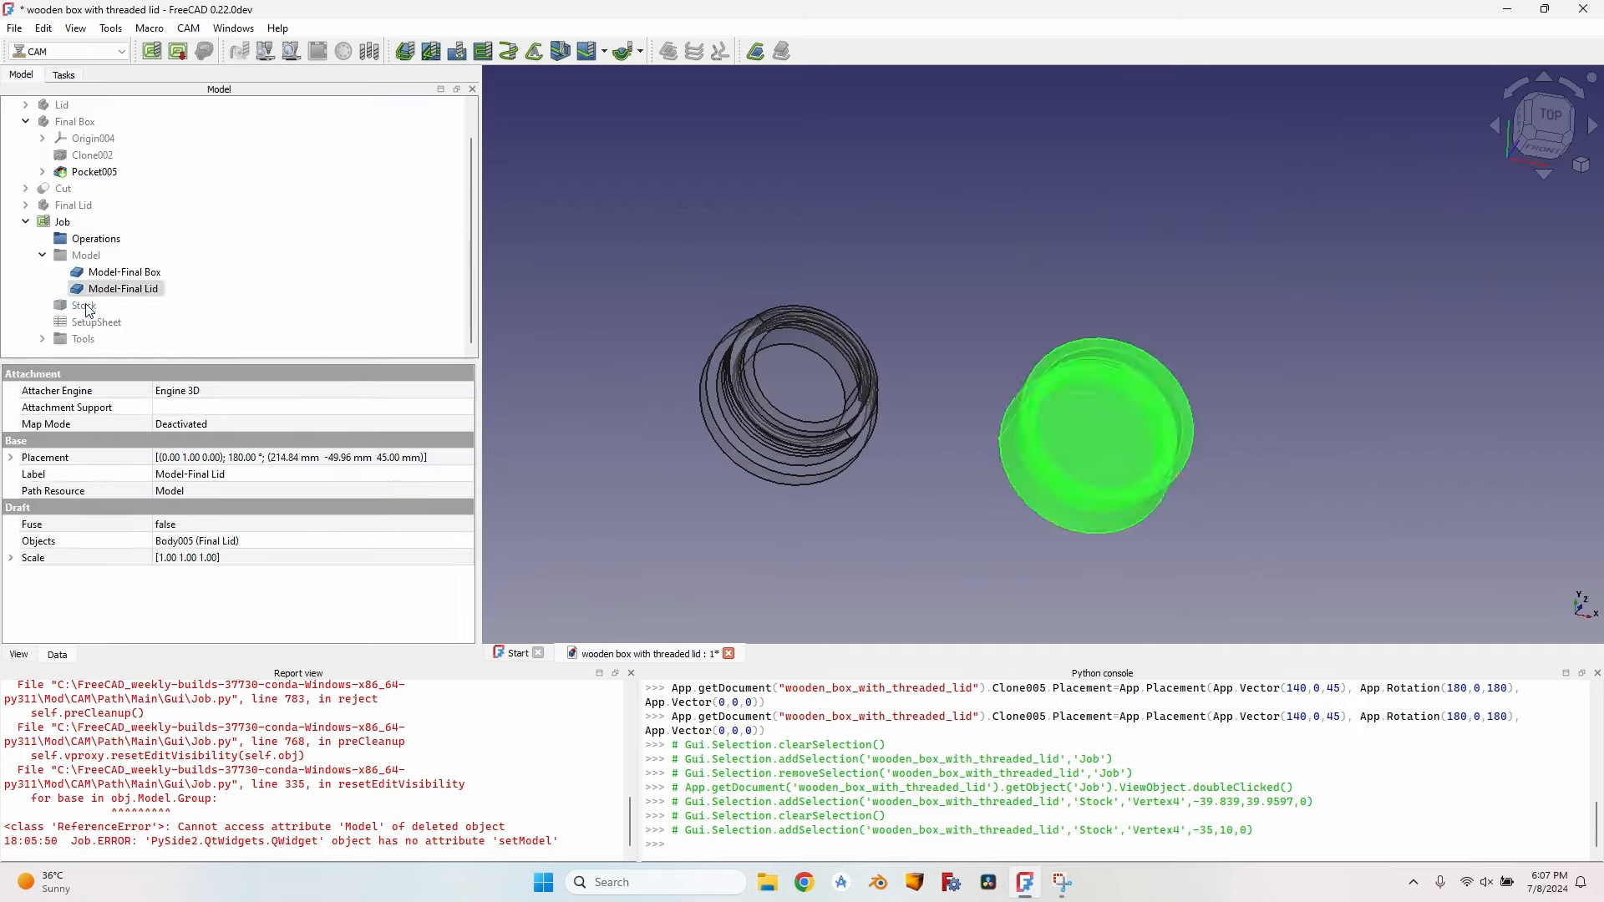
Step: Show the job's stock and examine how the box and lid models are laid out inside it
{"action": "left_click", "coordinate": [83, 307]}
{"action": "key", "text": "space"}
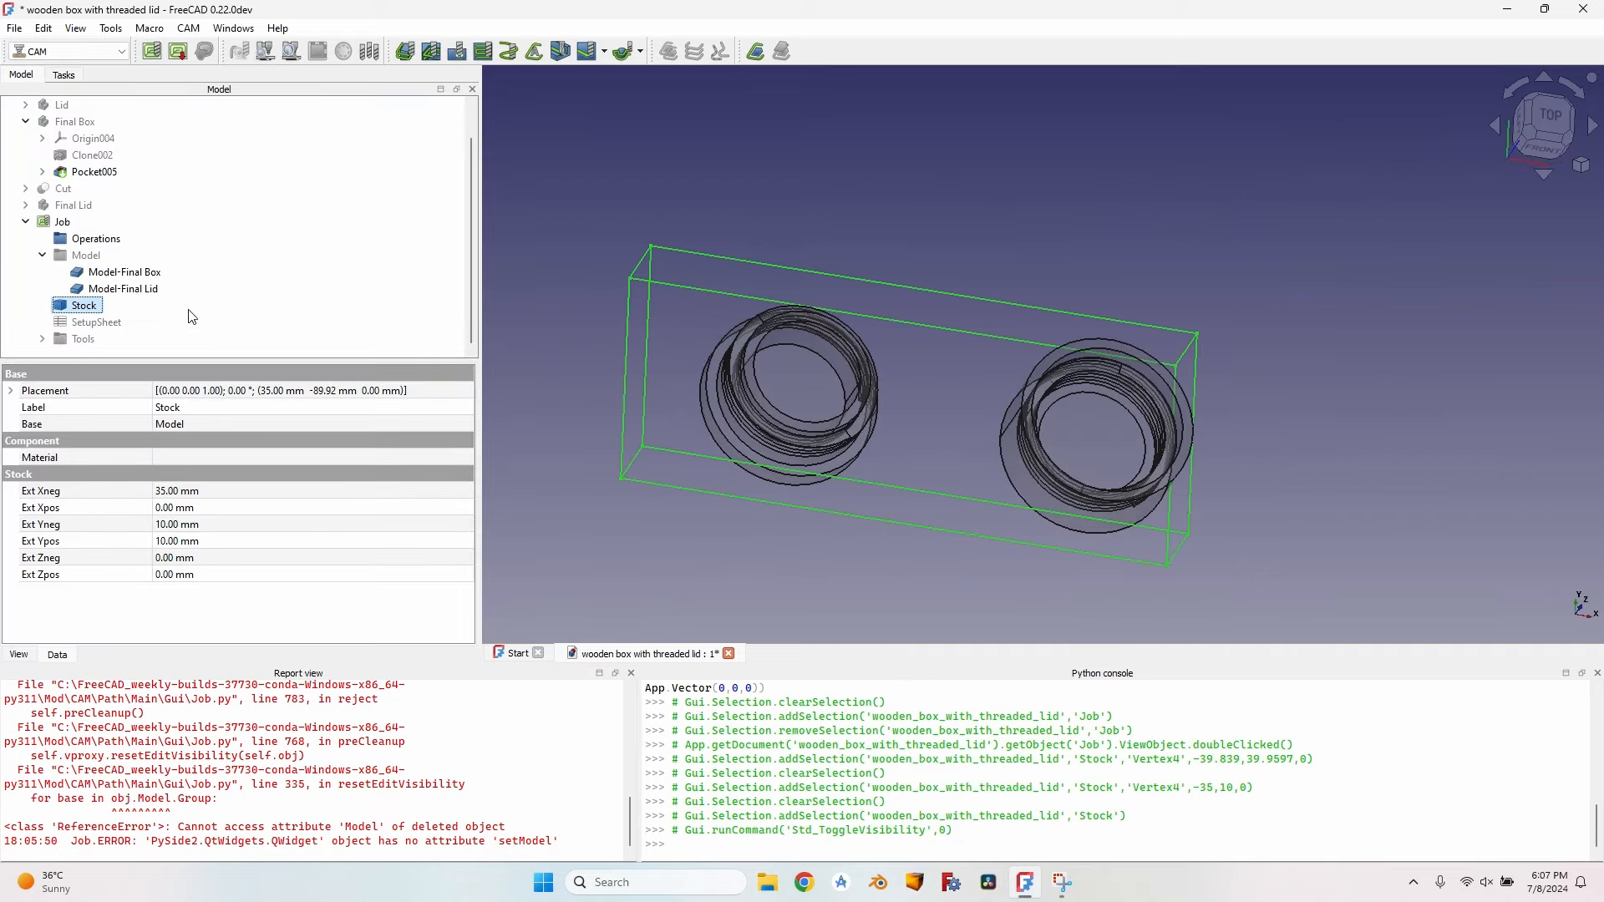
{"action": "middle_click_drag", "start_coordinate": [1086, 301], "coordinate": [1123, 364]}
{"action": "left_click", "coordinate": [880, 238]}
{"action": "middle_click_drag", "start_coordinate": [875, 246], "coordinate": [822, 355]}
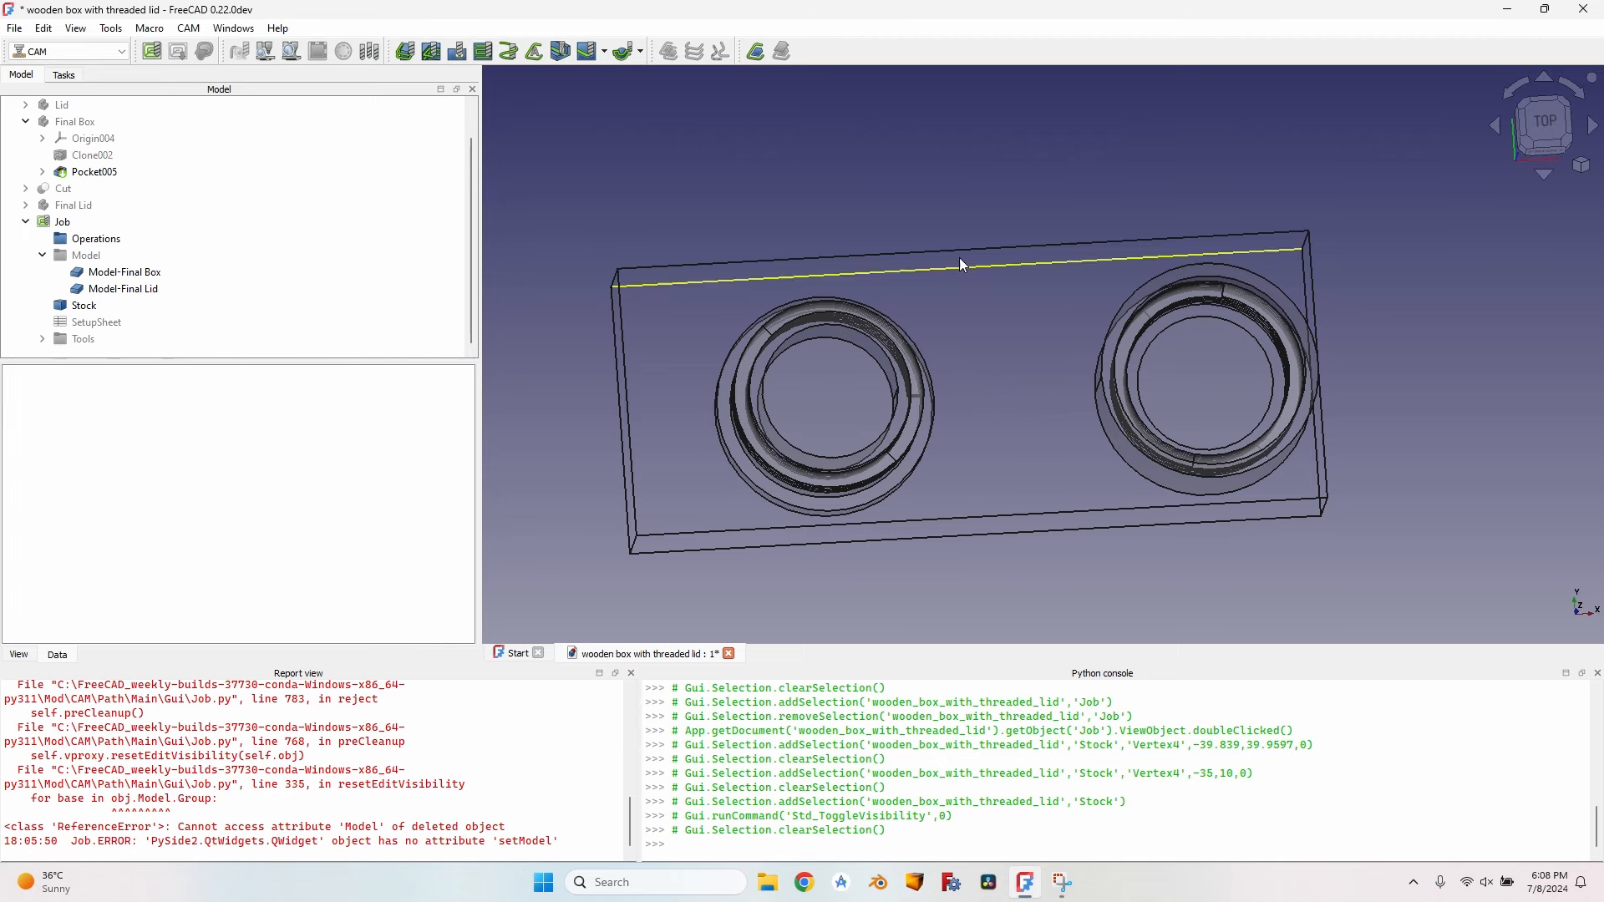
{"action": "middle_click_drag", "start_coordinate": [931, 558], "coordinate": [823, 584]}
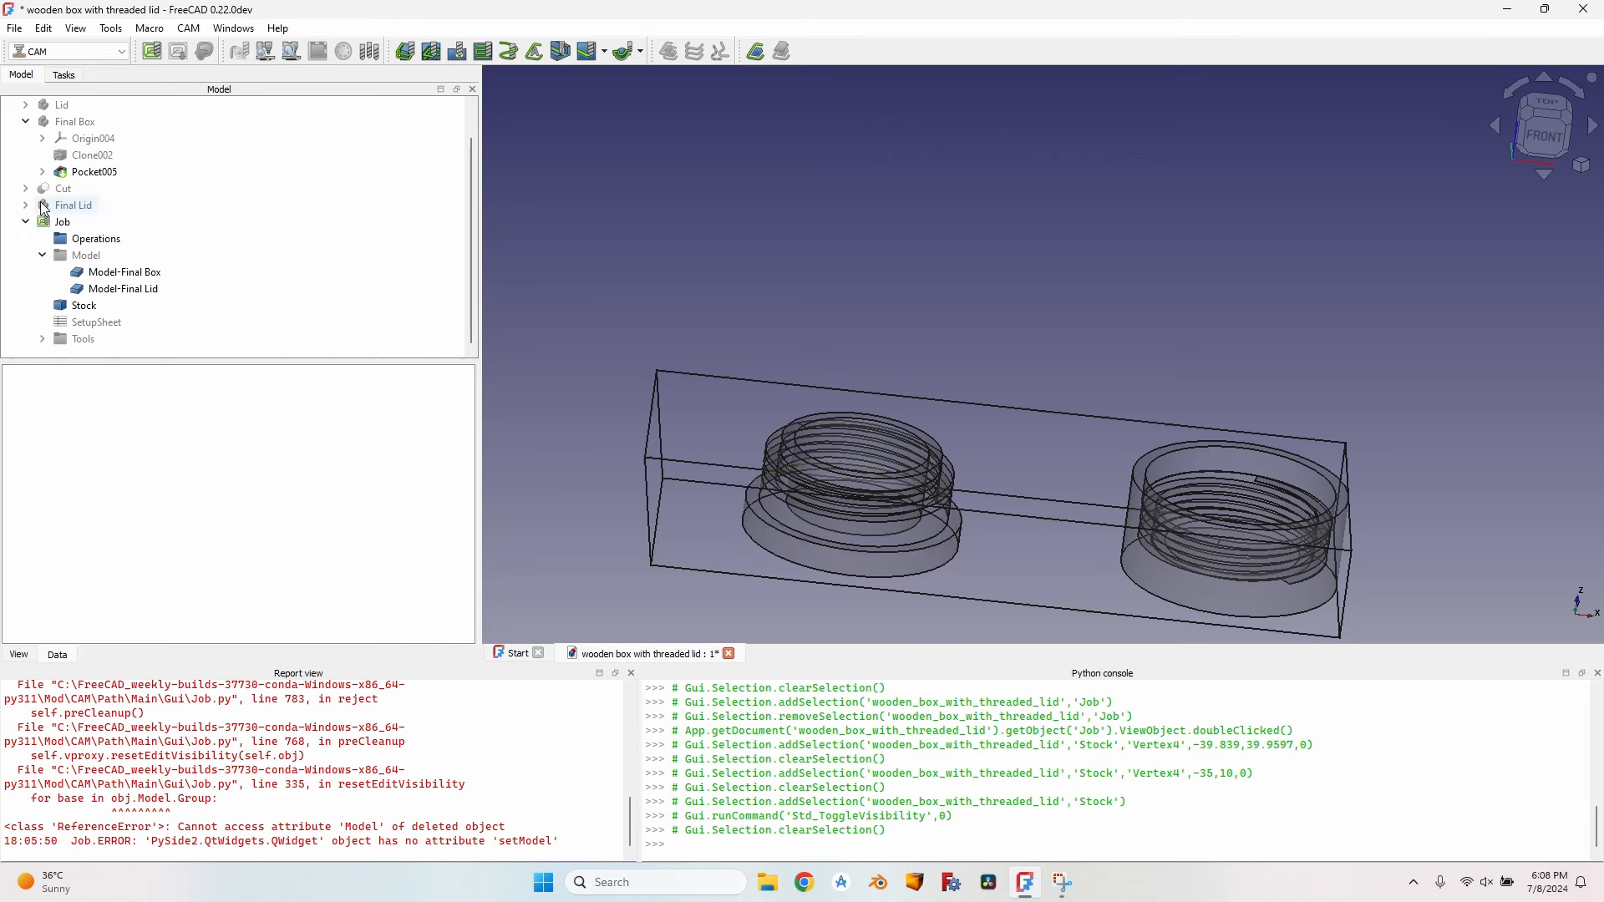
{"action": "scroll", "coordinate": [947, 259], "scroll_direction": "down", "scroll_amount": 3}
{"action": "middle_click_drag", "start_coordinate": [947, 259], "coordinate": [978, 359]}
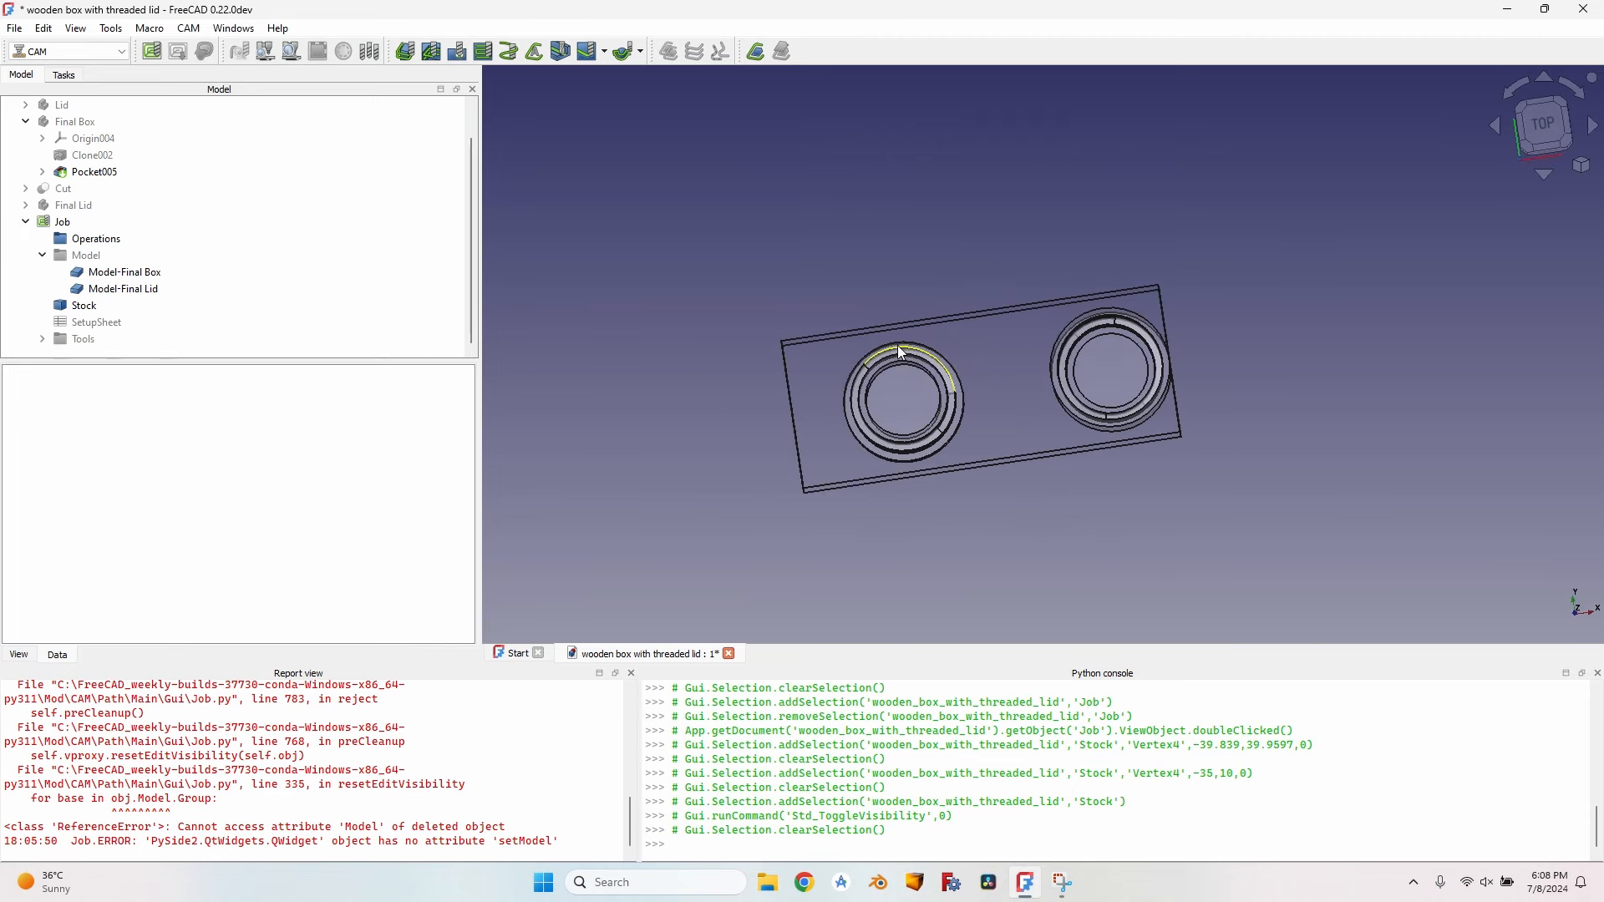
{"action": "middle_click_drag", "start_coordinate": [836, 384], "coordinate": [1012, 353]}
{"action": "scroll", "coordinate": [1012, 352], "scroll_direction": "up", "scroll_amount": 4}
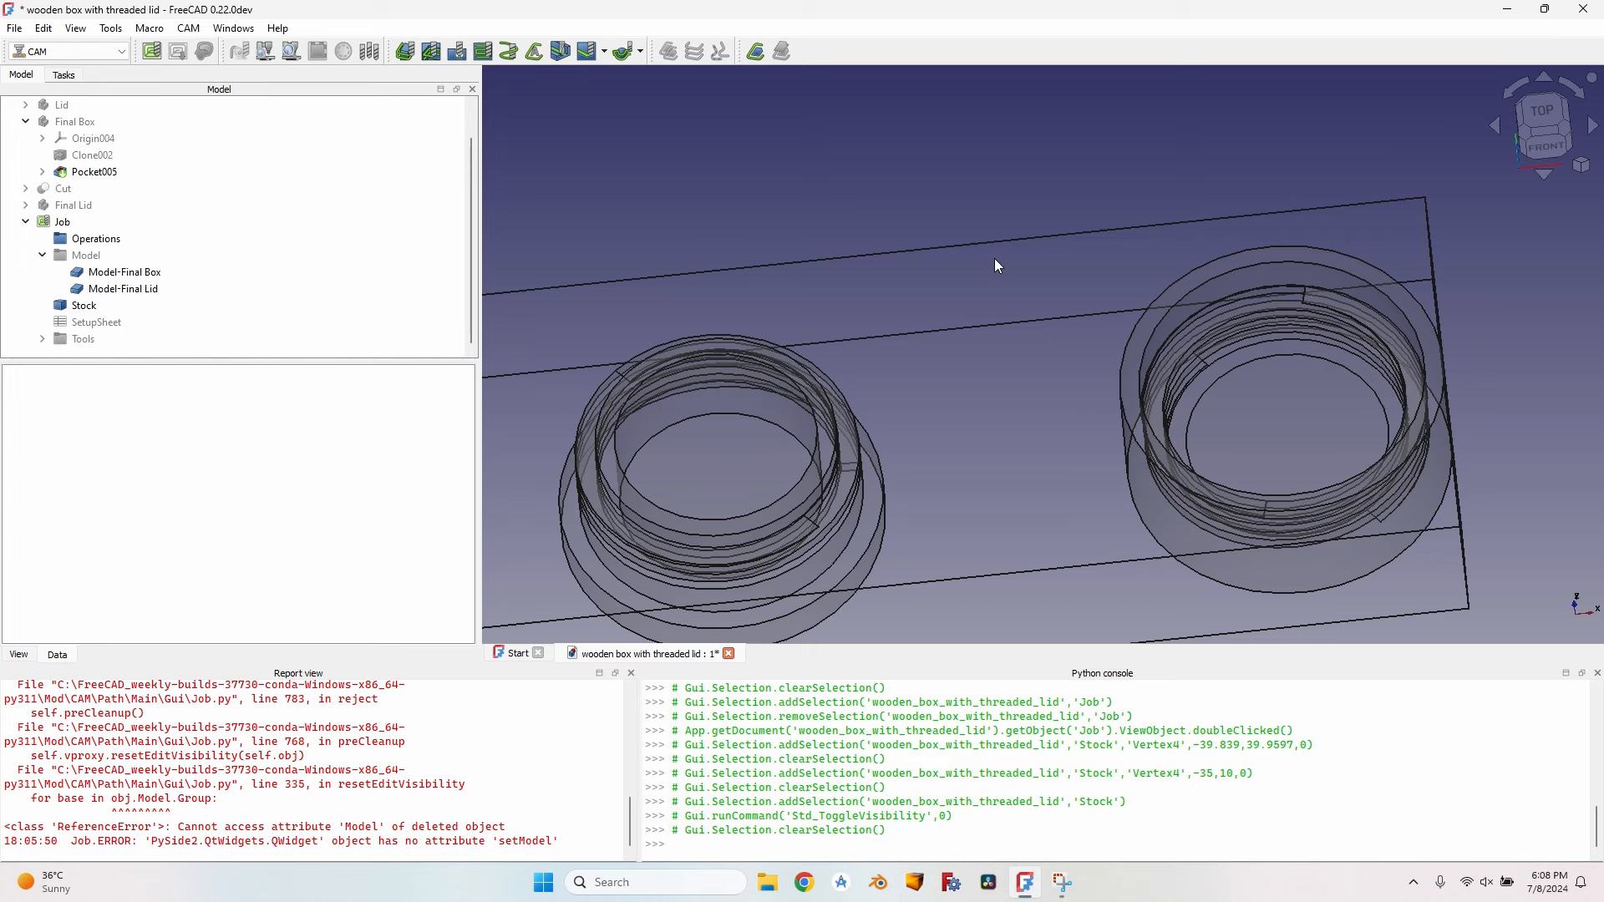
{"action": "scroll", "coordinate": [888, 332], "scroll_direction": "down", "scroll_amount": 3}
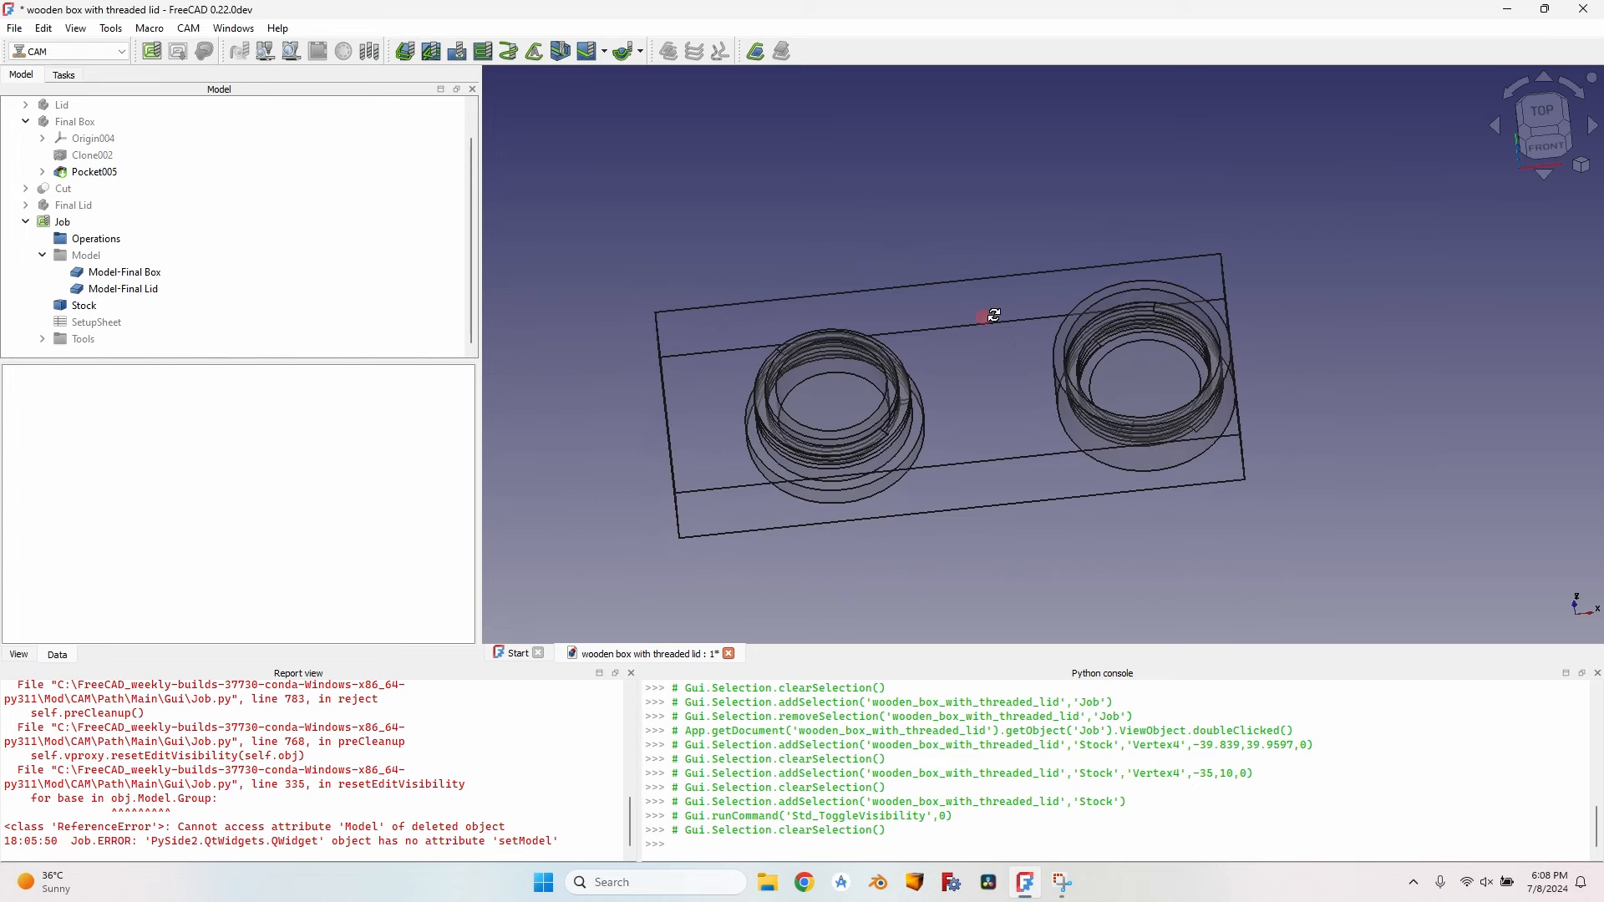
{"action": "scroll", "coordinate": [121, 219], "scroll_direction": "up", "scroll_amount": 1}
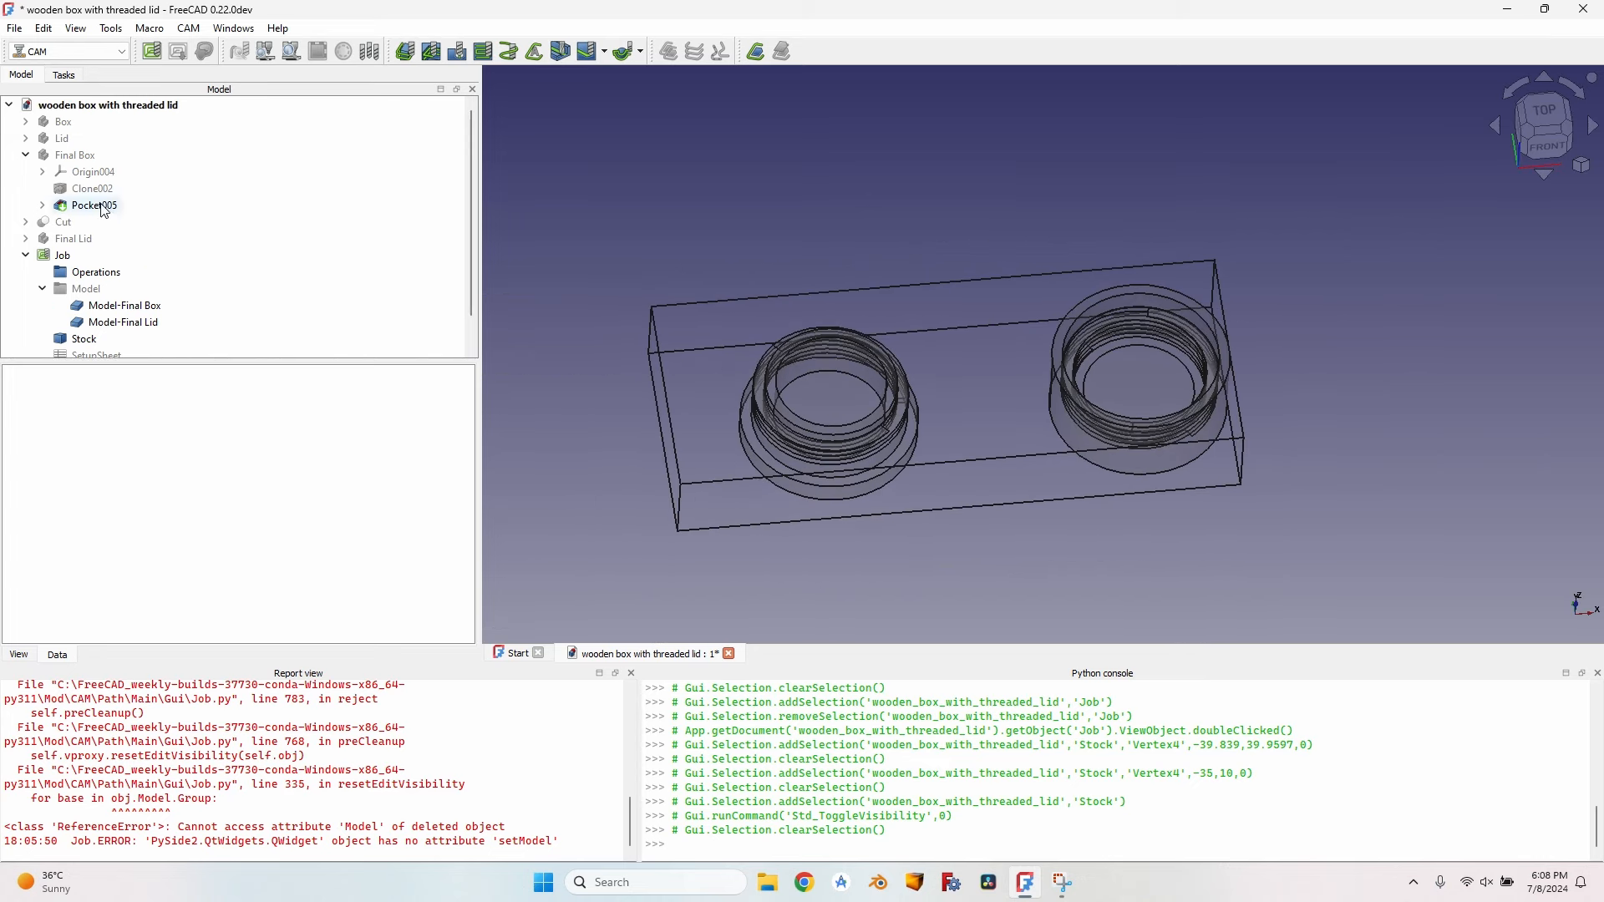
Step: Create a second job from Final Box alone using the 6 mm hardwood job template
{"action": "left_click", "coordinate": [78, 159]}
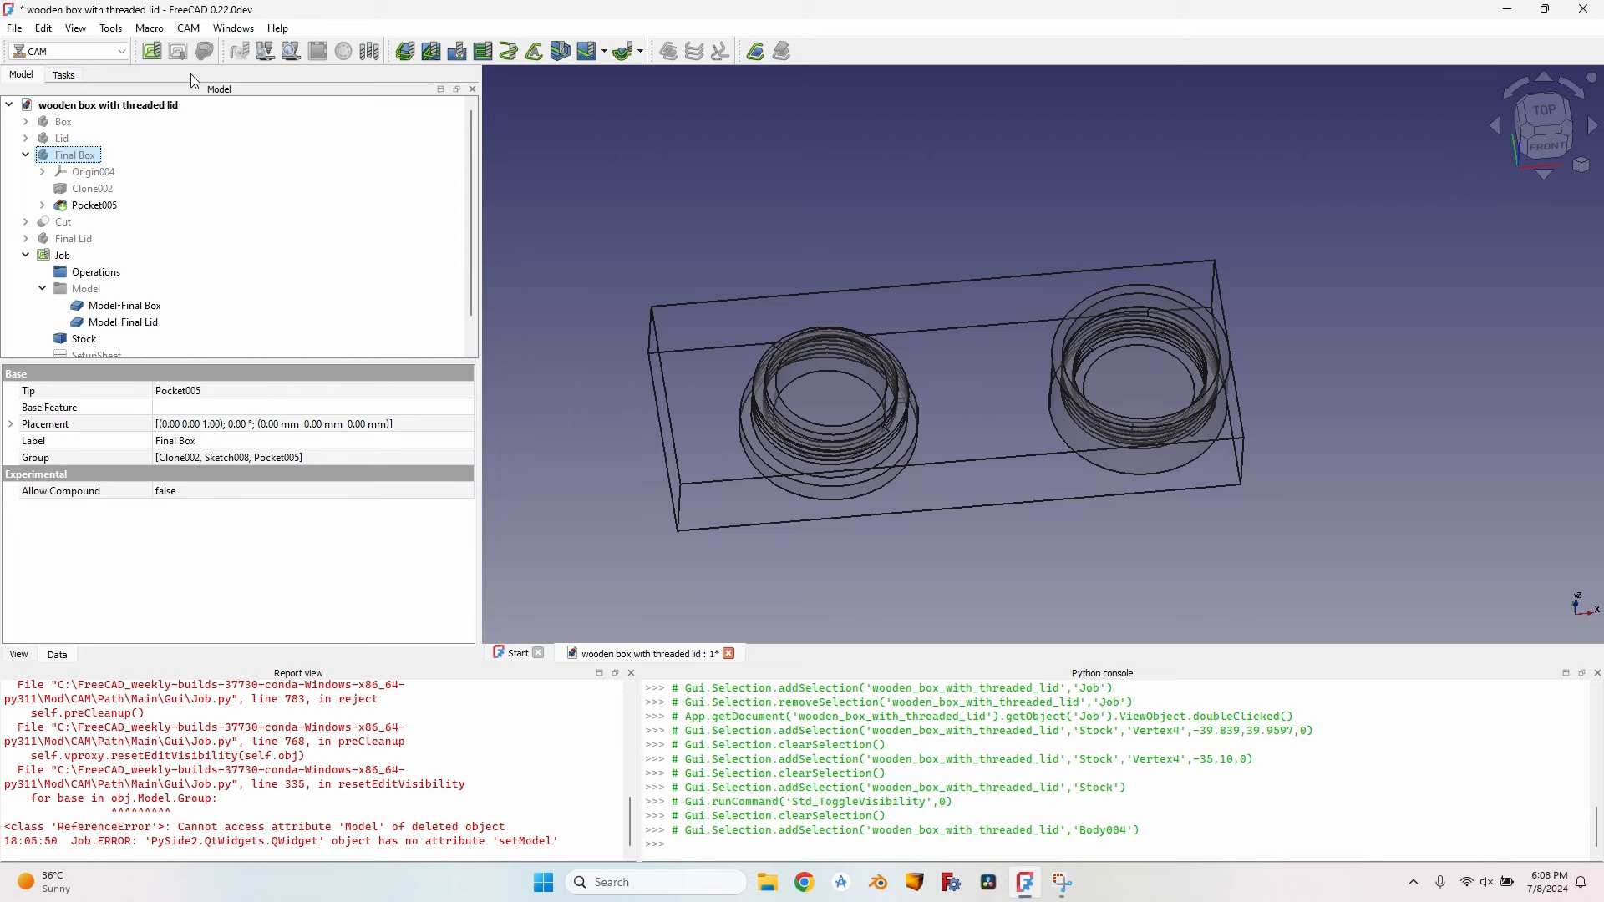
{"action": "left_click", "coordinate": [152, 52]}
{"action": "left_click", "coordinate": [669, 209]}
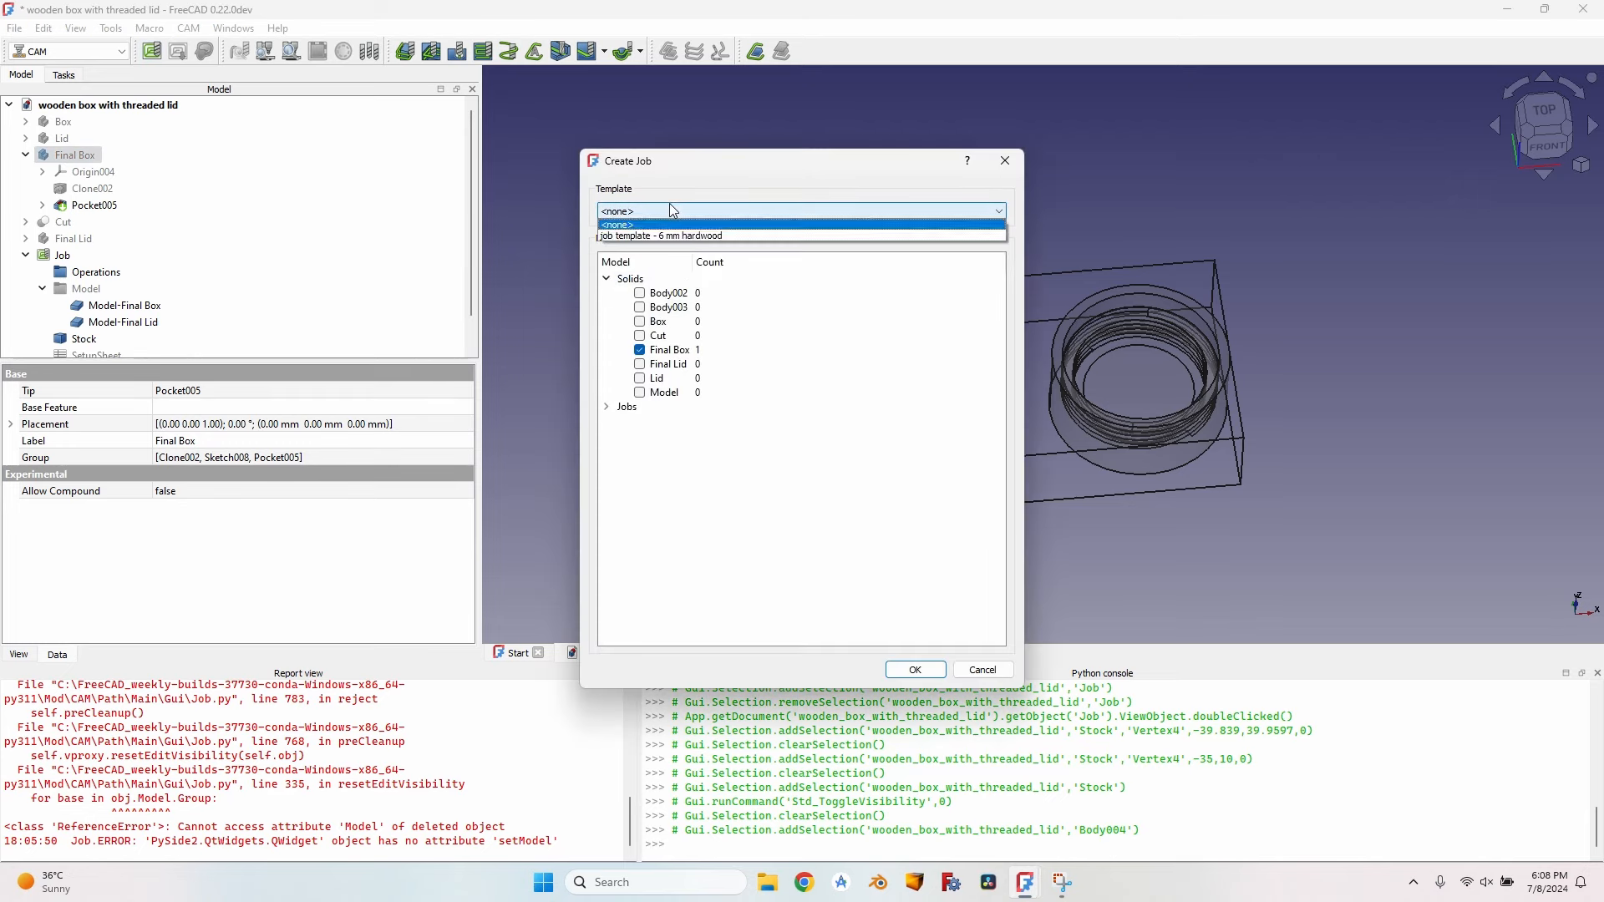
{"action": "left_click", "coordinate": [688, 237]}
{"action": "left_click", "coordinate": [916, 670]}
Step: Extend the new job's stock by 35 mm on both X sides and 10 mm on both Y sides
{"action": "double_click", "coordinate": [133, 286]}
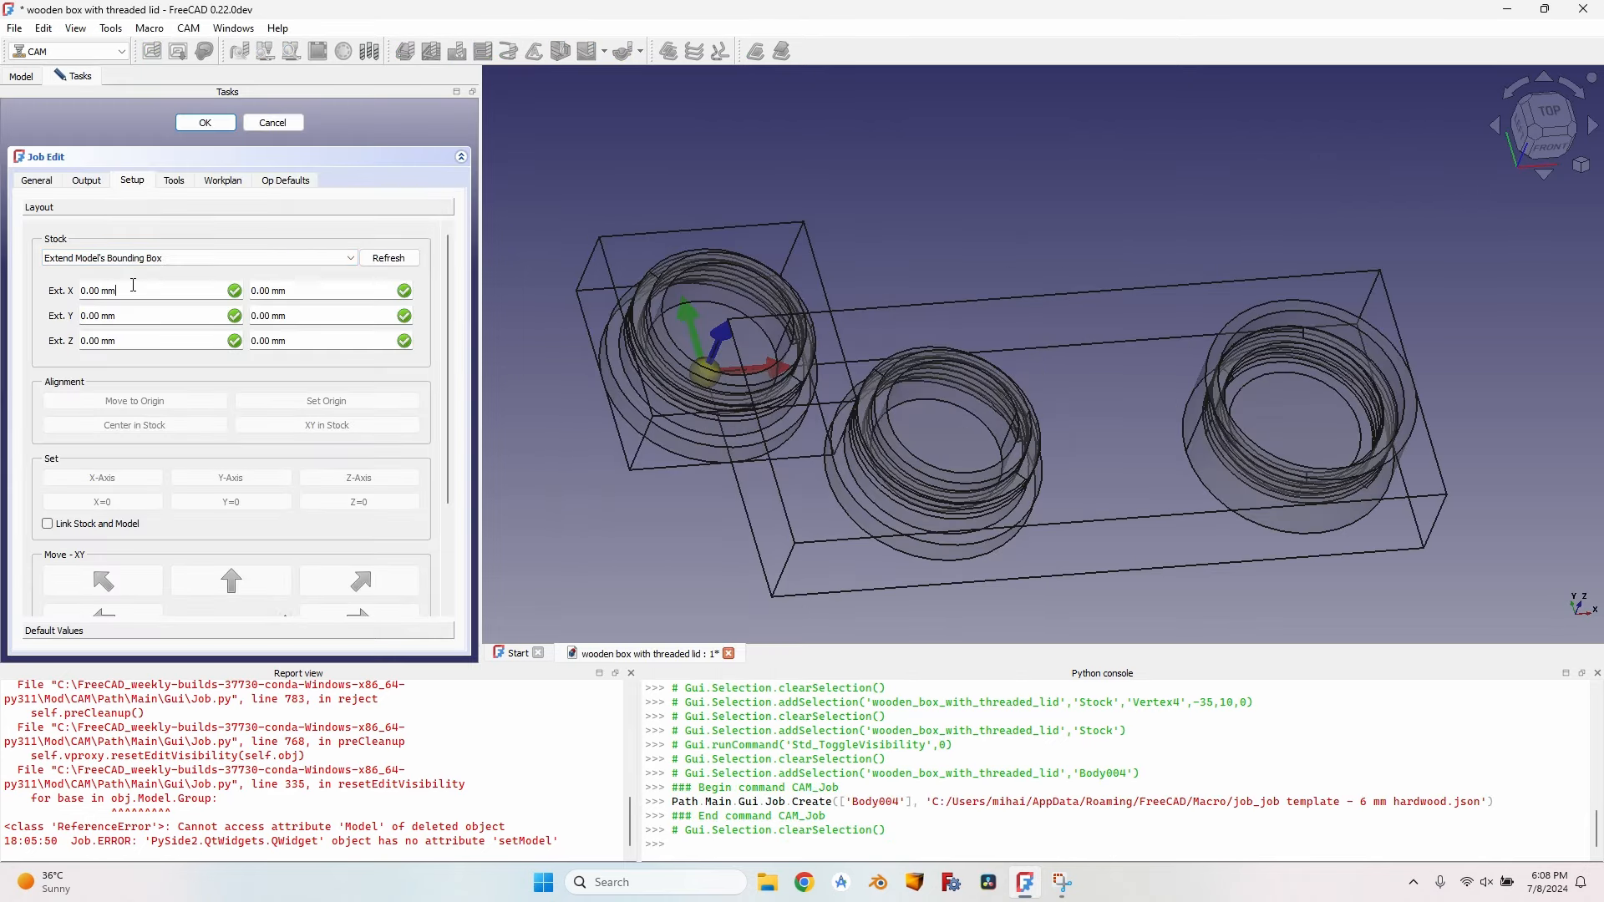
{"action": "type", "text": "3"}
{"action": "scroll", "coordinate": [133, 286], "scroll_direction": "up", "scroll_amount": 20}
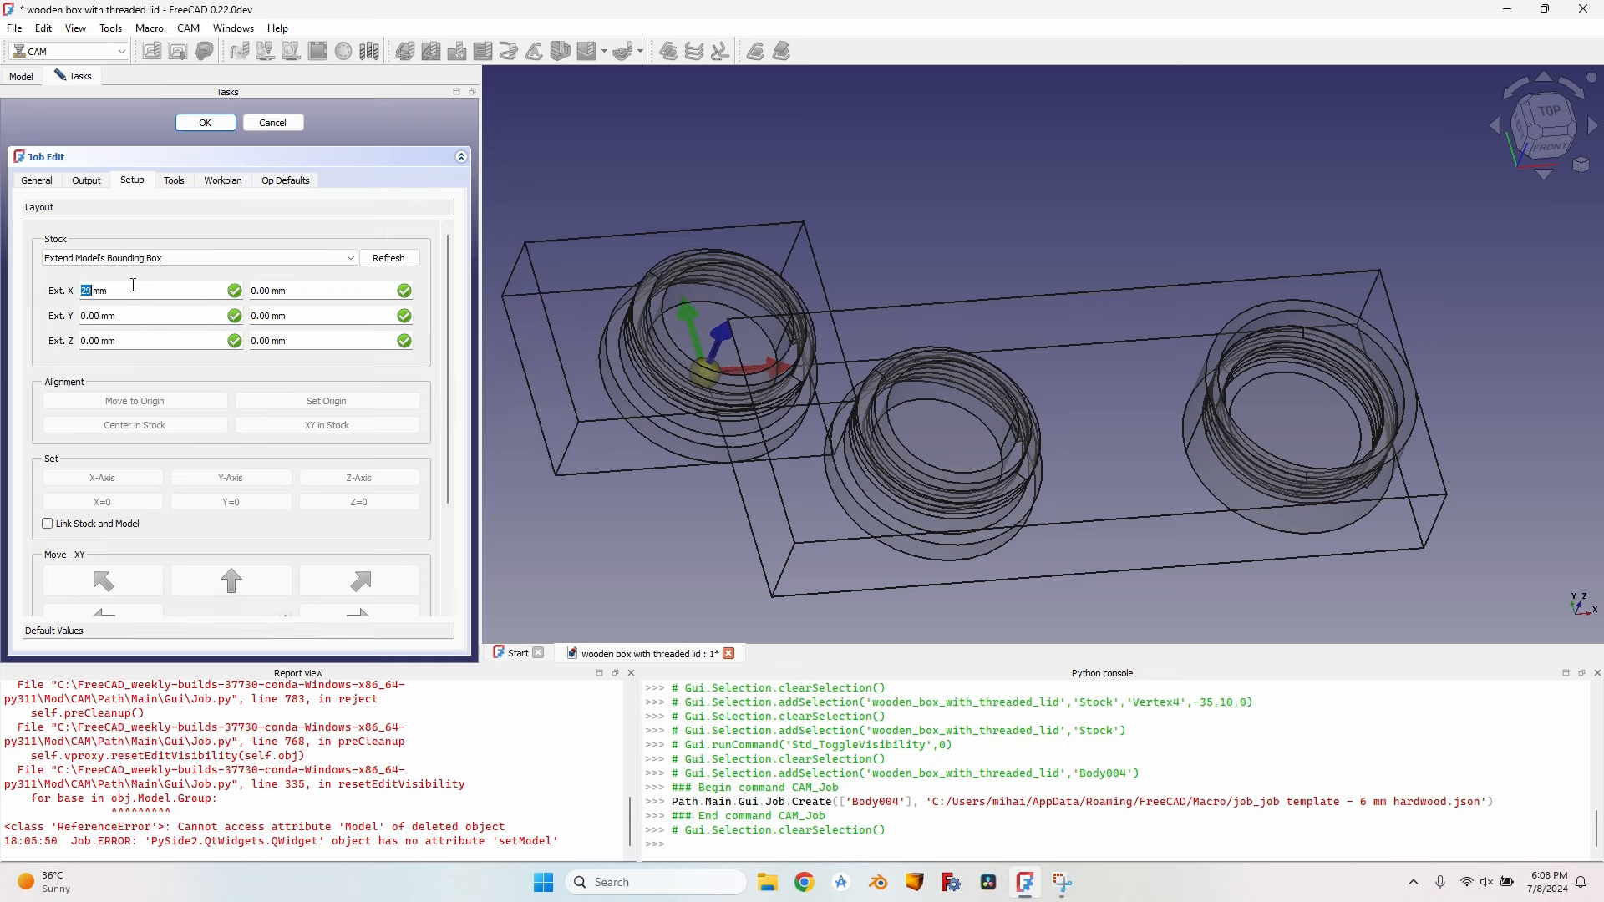
{"action": "scroll", "coordinate": [134, 286], "scroll_direction": "up", "scroll_amount": 2}
{"action": "left_click", "coordinate": [331, 291]}
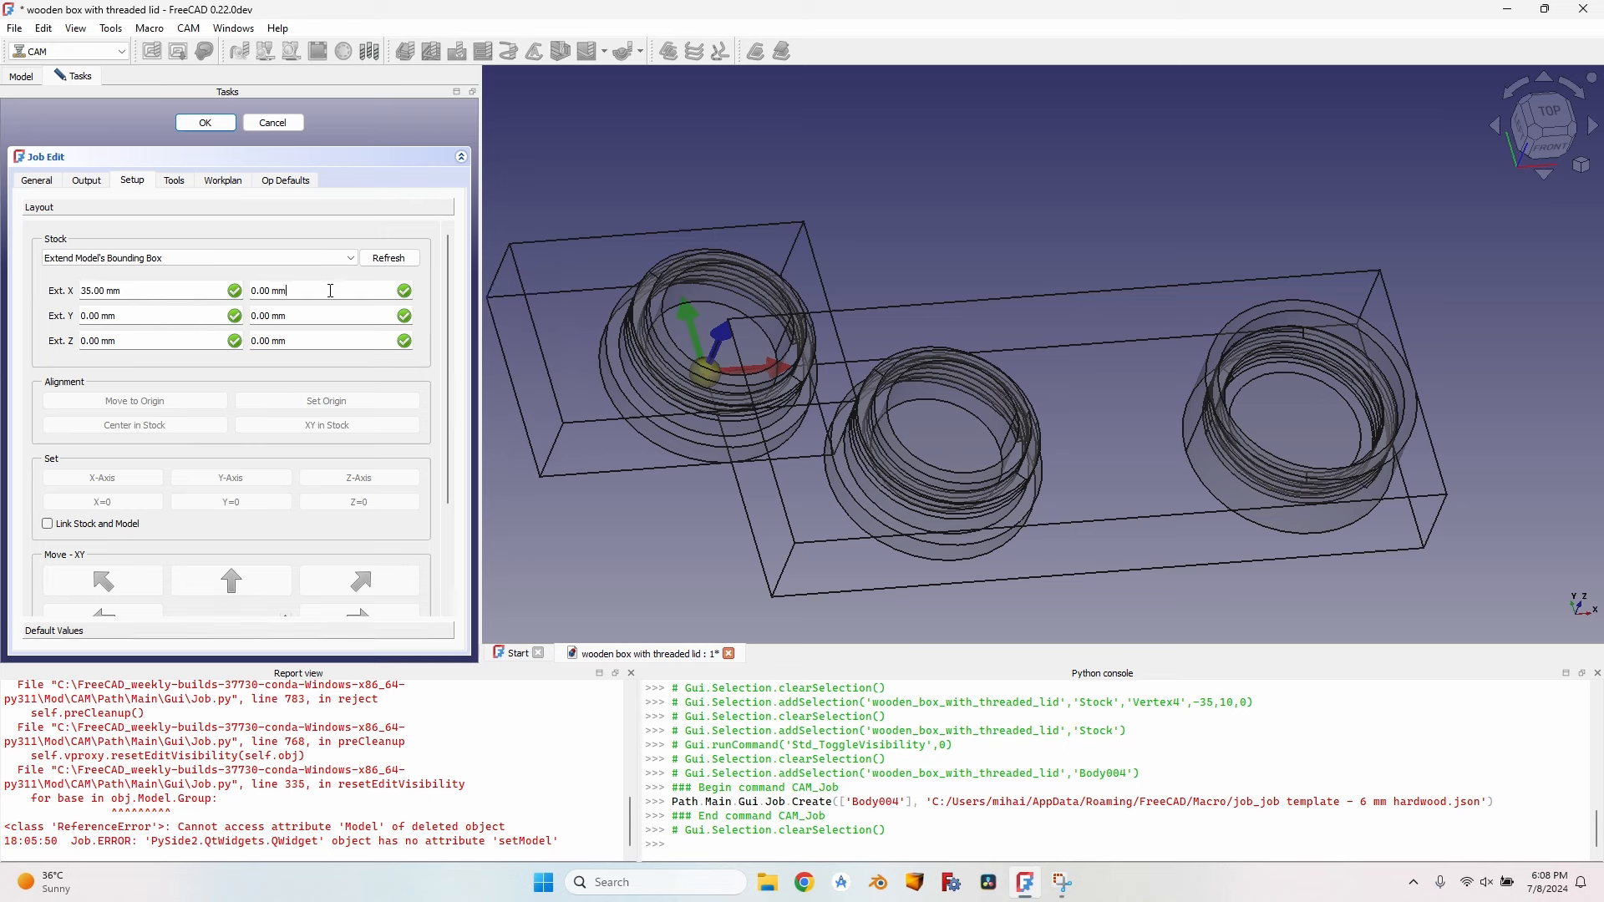
{"action": "scroll", "coordinate": [331, 291], "scroll_direction": "up", "scroll_amount": 7}
{"action": "scroll", "coordinate": [331, 290], "scroll_direction": "up", "scroll_amount": 20}
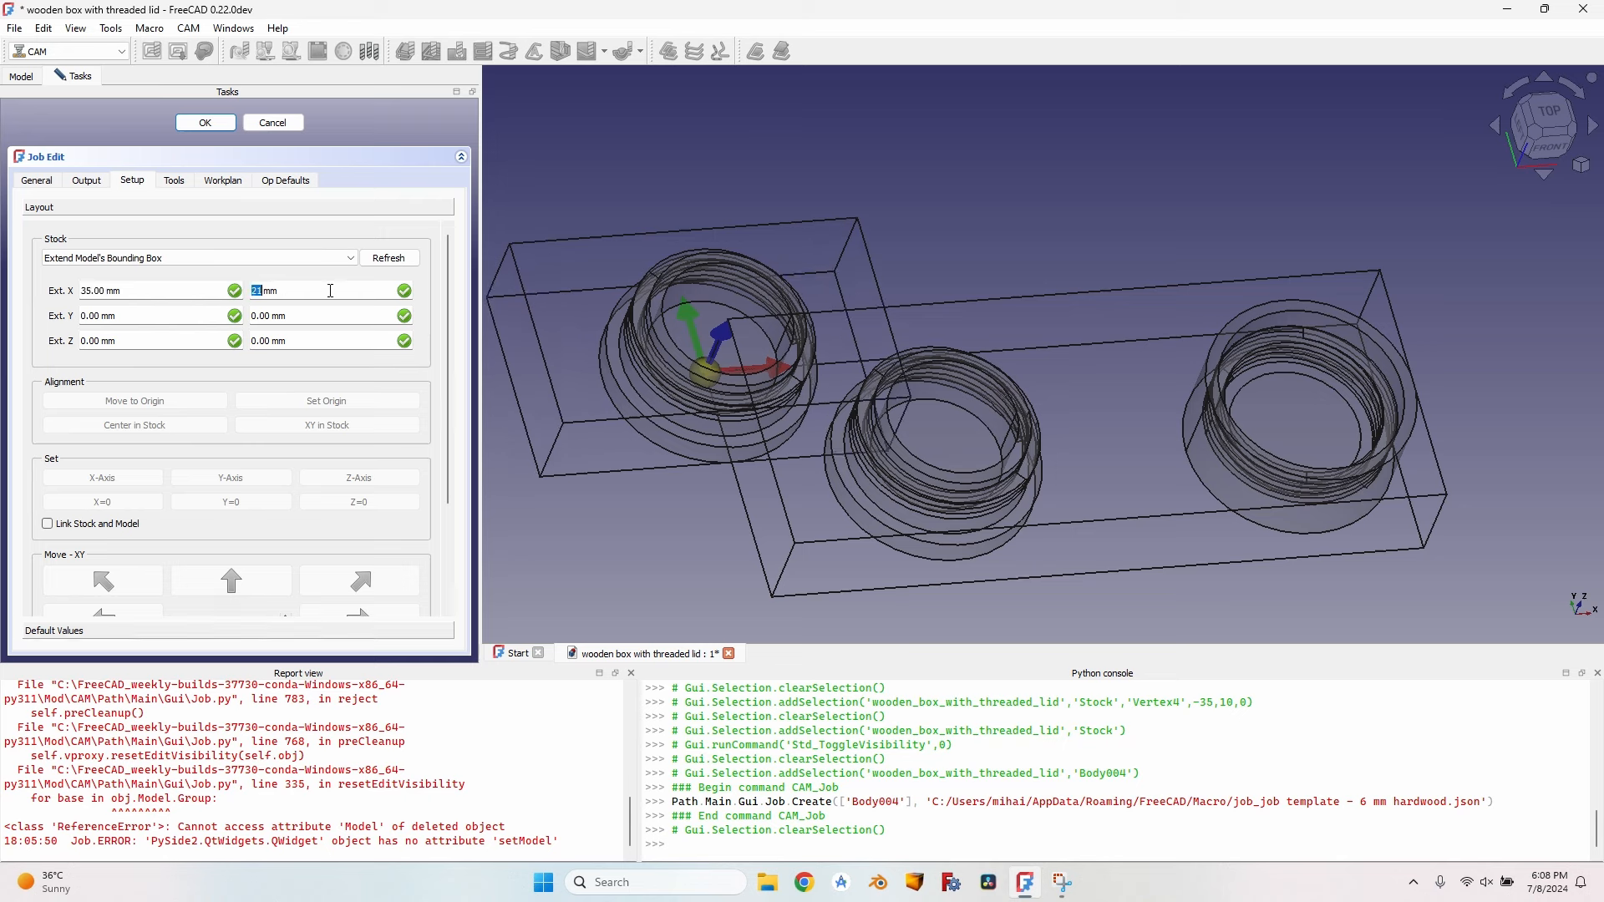
{"action": "left_click", "coordinate": [113, 316]}
{"action": "scroll", "coordinate": [113, 316], "scroll_direction": "up", "scroll_amount": 10}
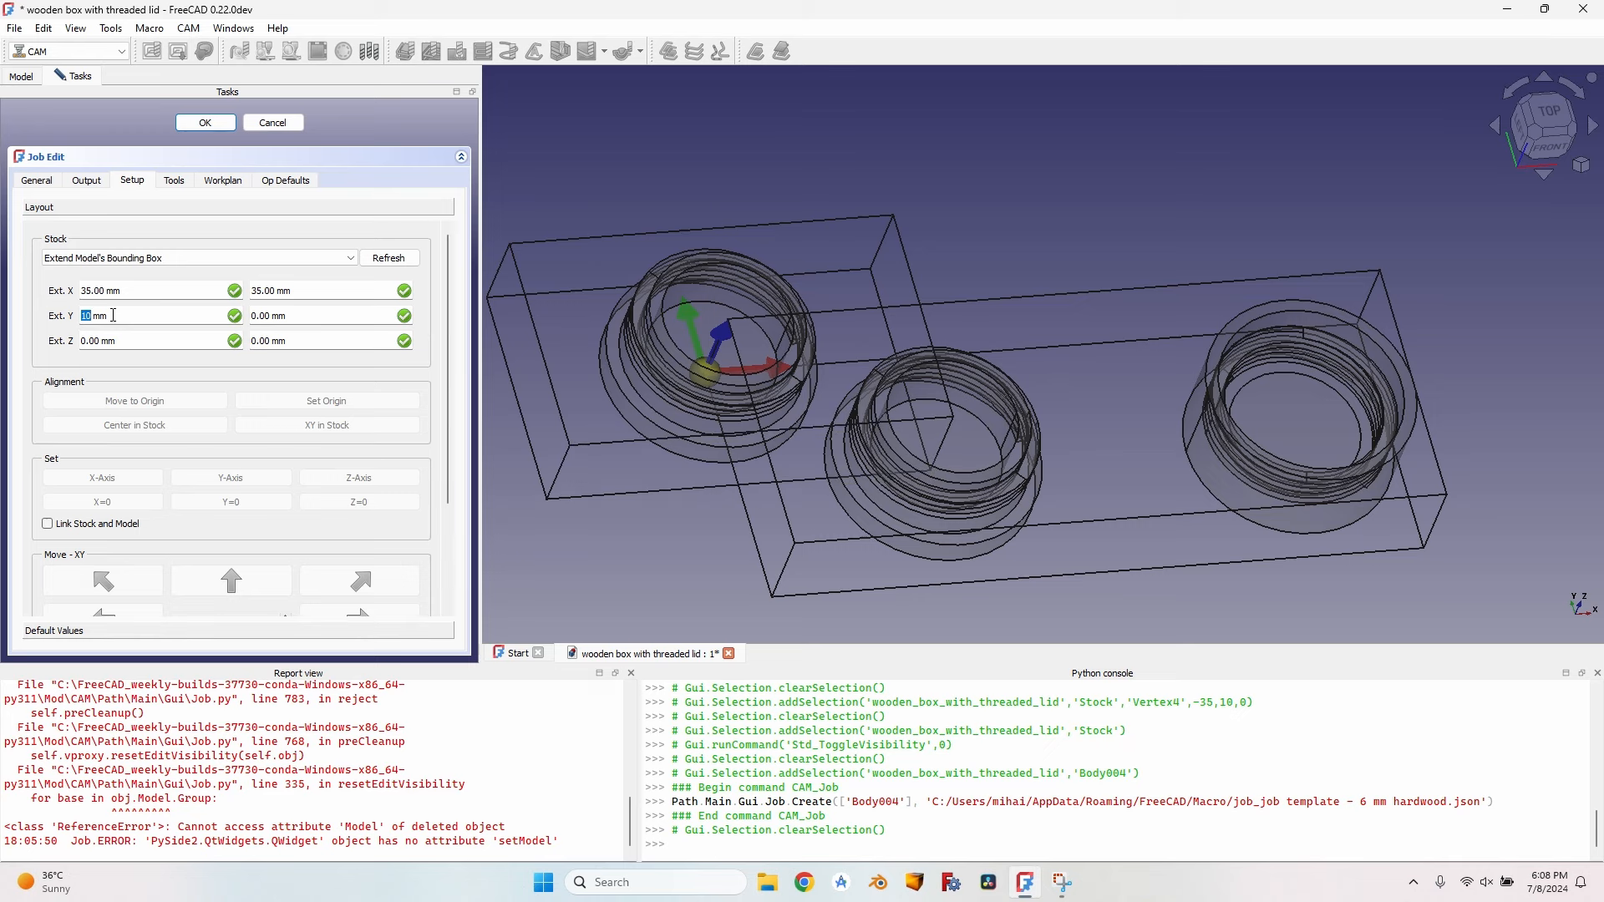
{"action": "left_click", "coordinate": [254, 316]}
{"action": "scroll", "coordinate": [297, 317], "scroll_direction": "up", "scroll_amount": 3}
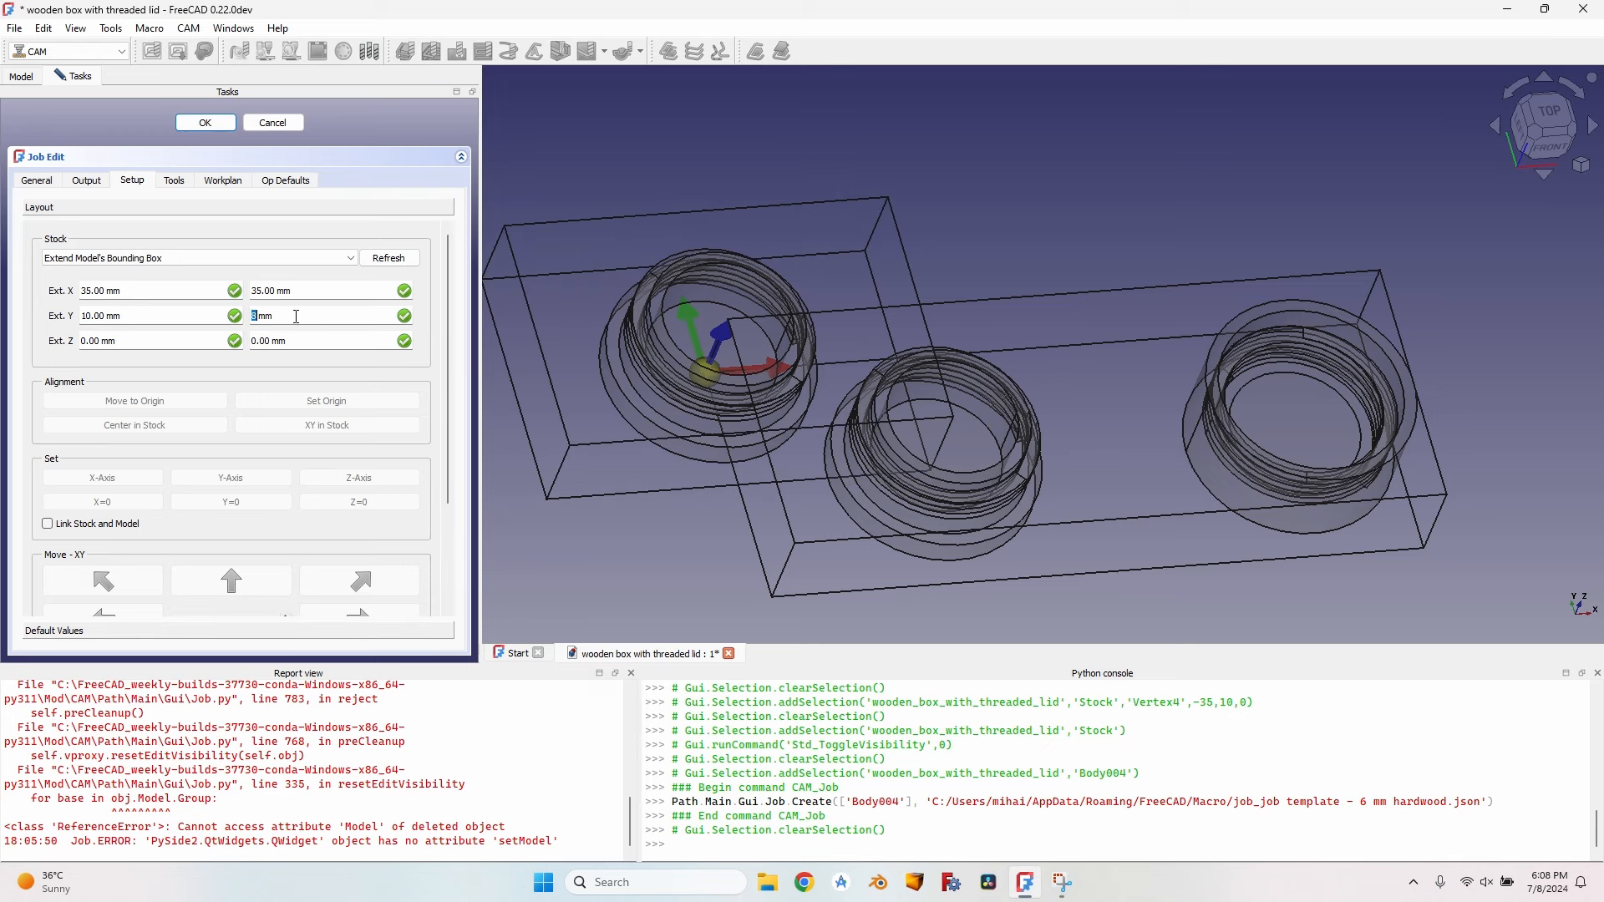
{"action": "scroll", "coordinate": [296, 317], "scroll_direction": "up", "scroll_amount": 1}
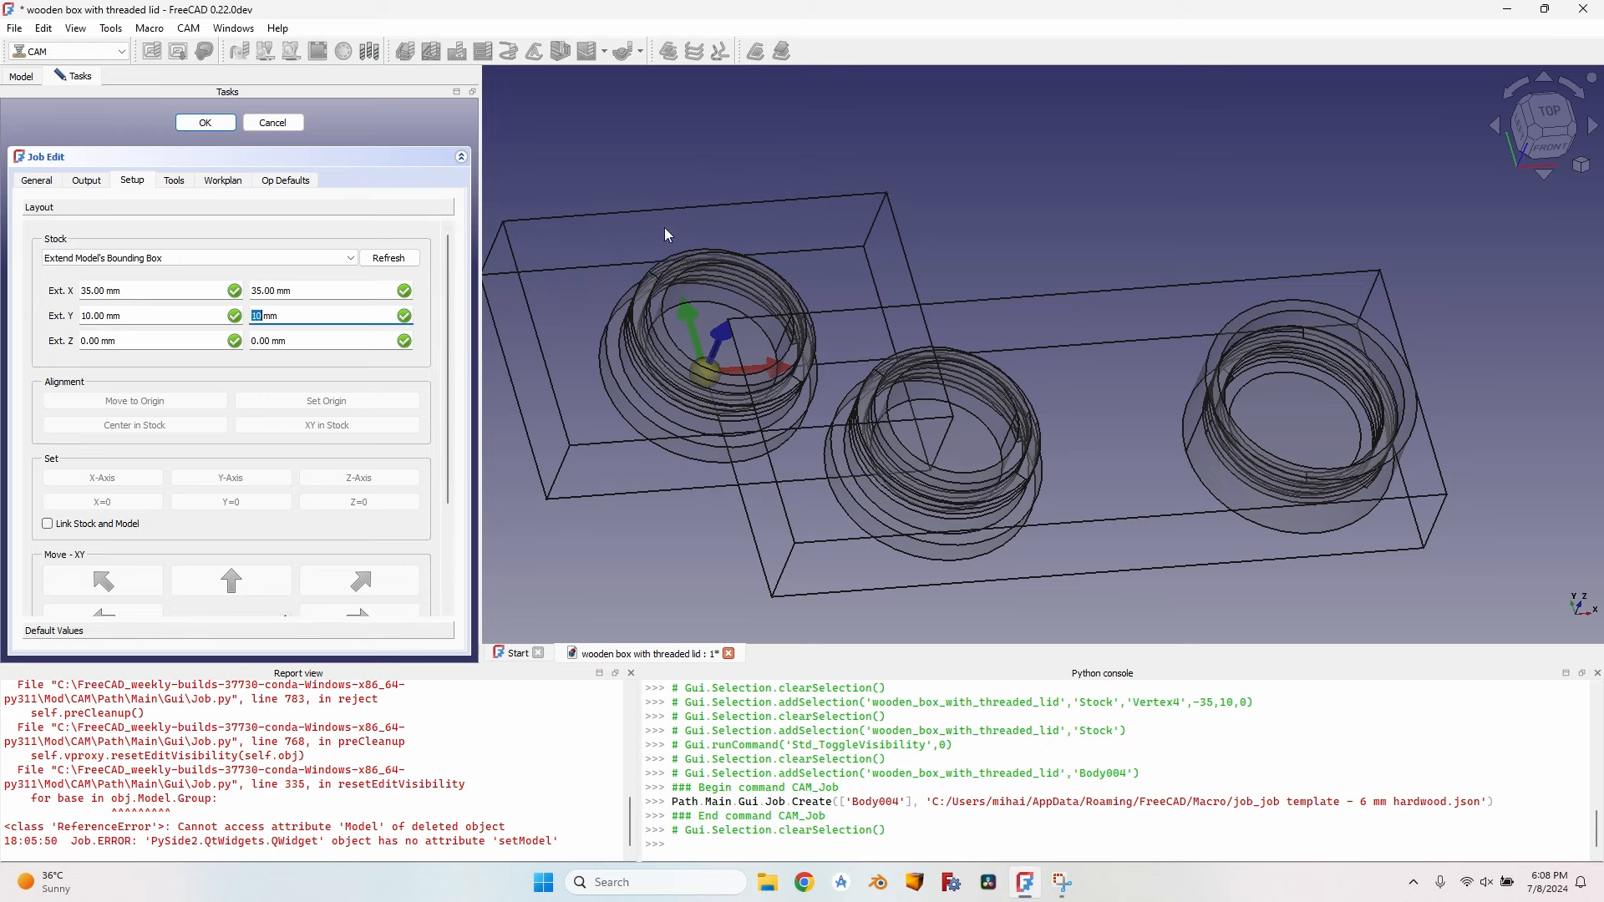
Step: Set the new job's origin at the extended stock's bottom corner with minimum X and maximum Y
{"action": "middle_click_drag", "start_coordinate": [668, 230], "coordinate": [613, 266]}
{"action": "left_click", "coordinate": [613, 262]}
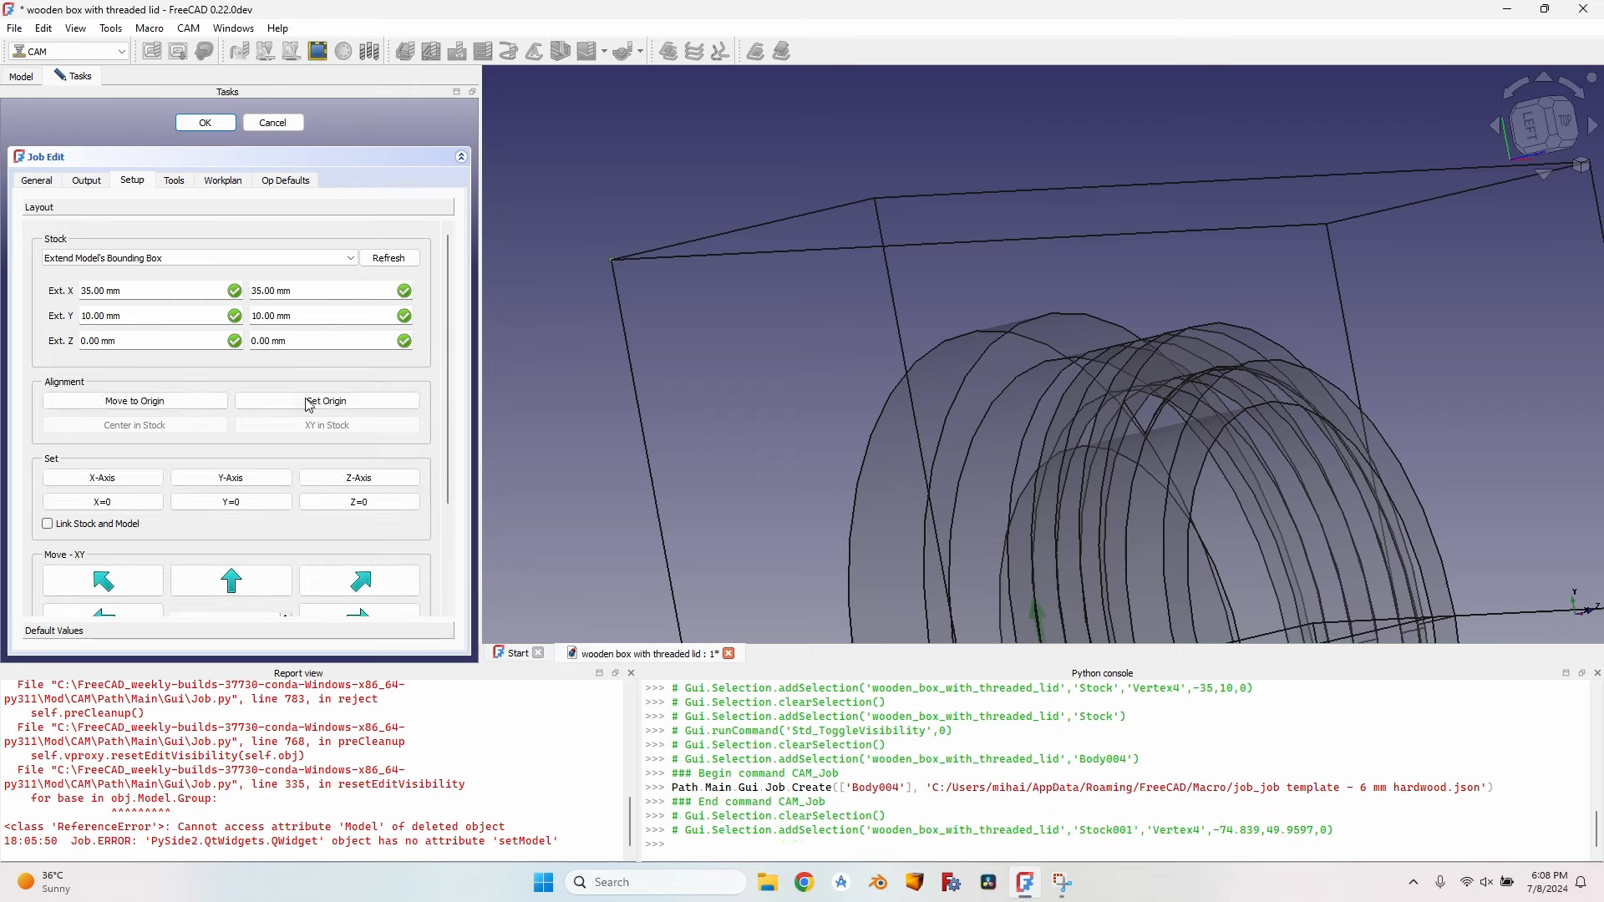
Step: Accept the stock and alignment setup of the box's CAM job
{"action": "scroll", "coordinate": [969, 256], "scroll_direction": "down", "scroll_amount": 3}
{"action": "middle_click_drag", "start_coordinate": [964, 249], "coordinate": [718, 254]}
{"action": "left_click", "coordinate": [212, 129]}
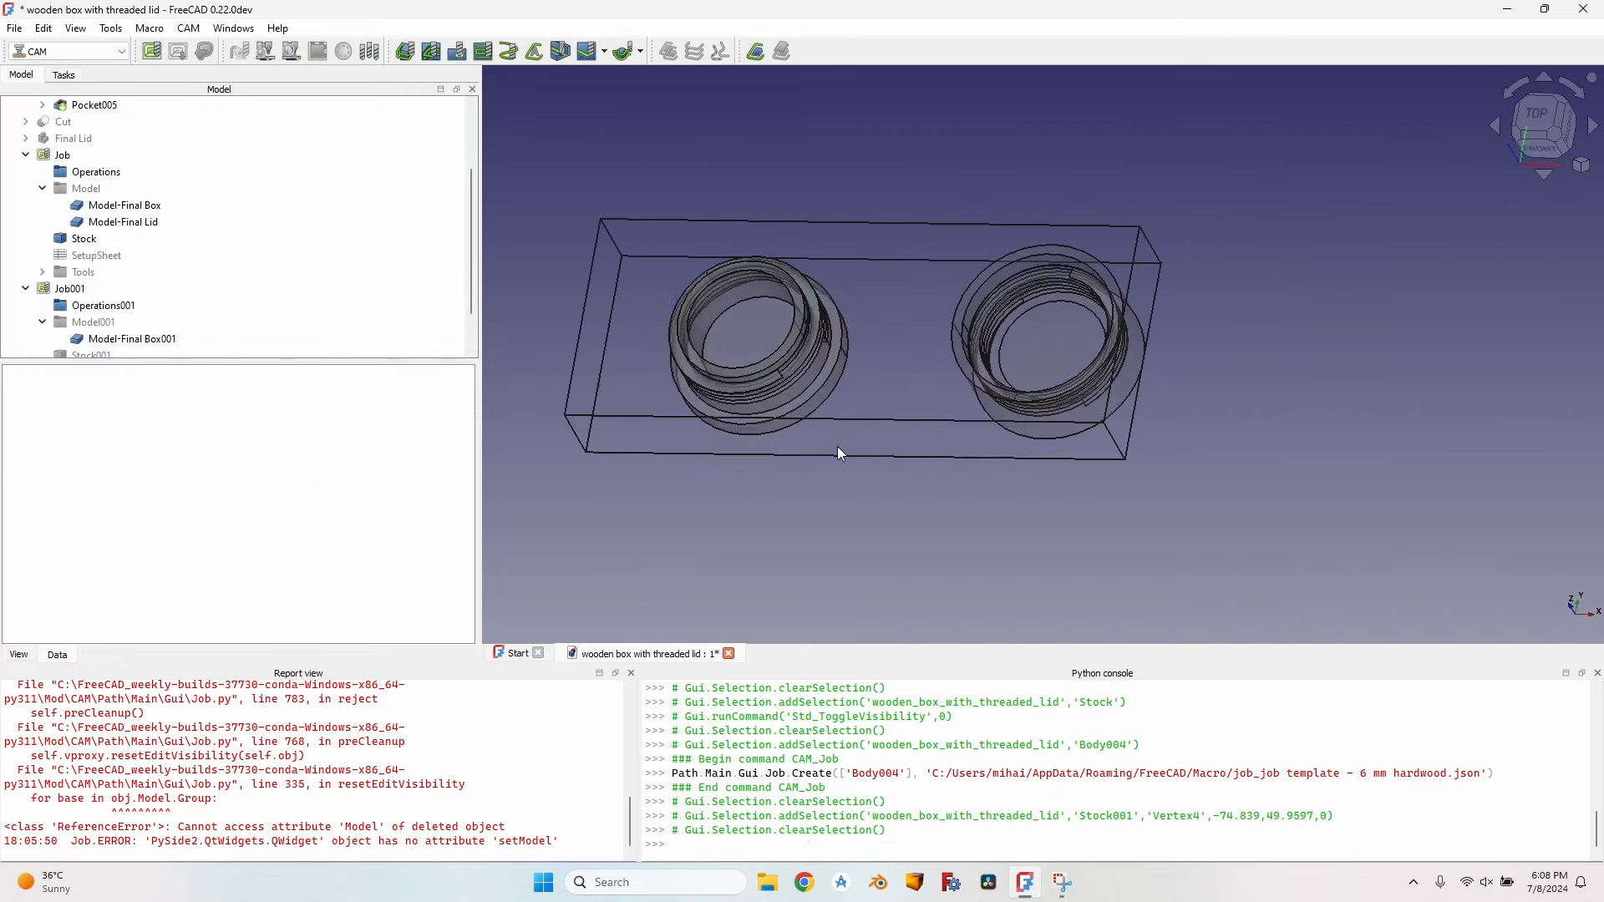
Step: Add an Adaptive operation to Job001 with the cut region set to Outside and the step over to 85 percent
{"action": "middle_click_drag", "start_coordinate": [837, 446], "coordinate": [1171, 464]}
{"action": "scroll", "coordinate": [979, 441], "scroll_direction": "up", "scroll_amount": 5}
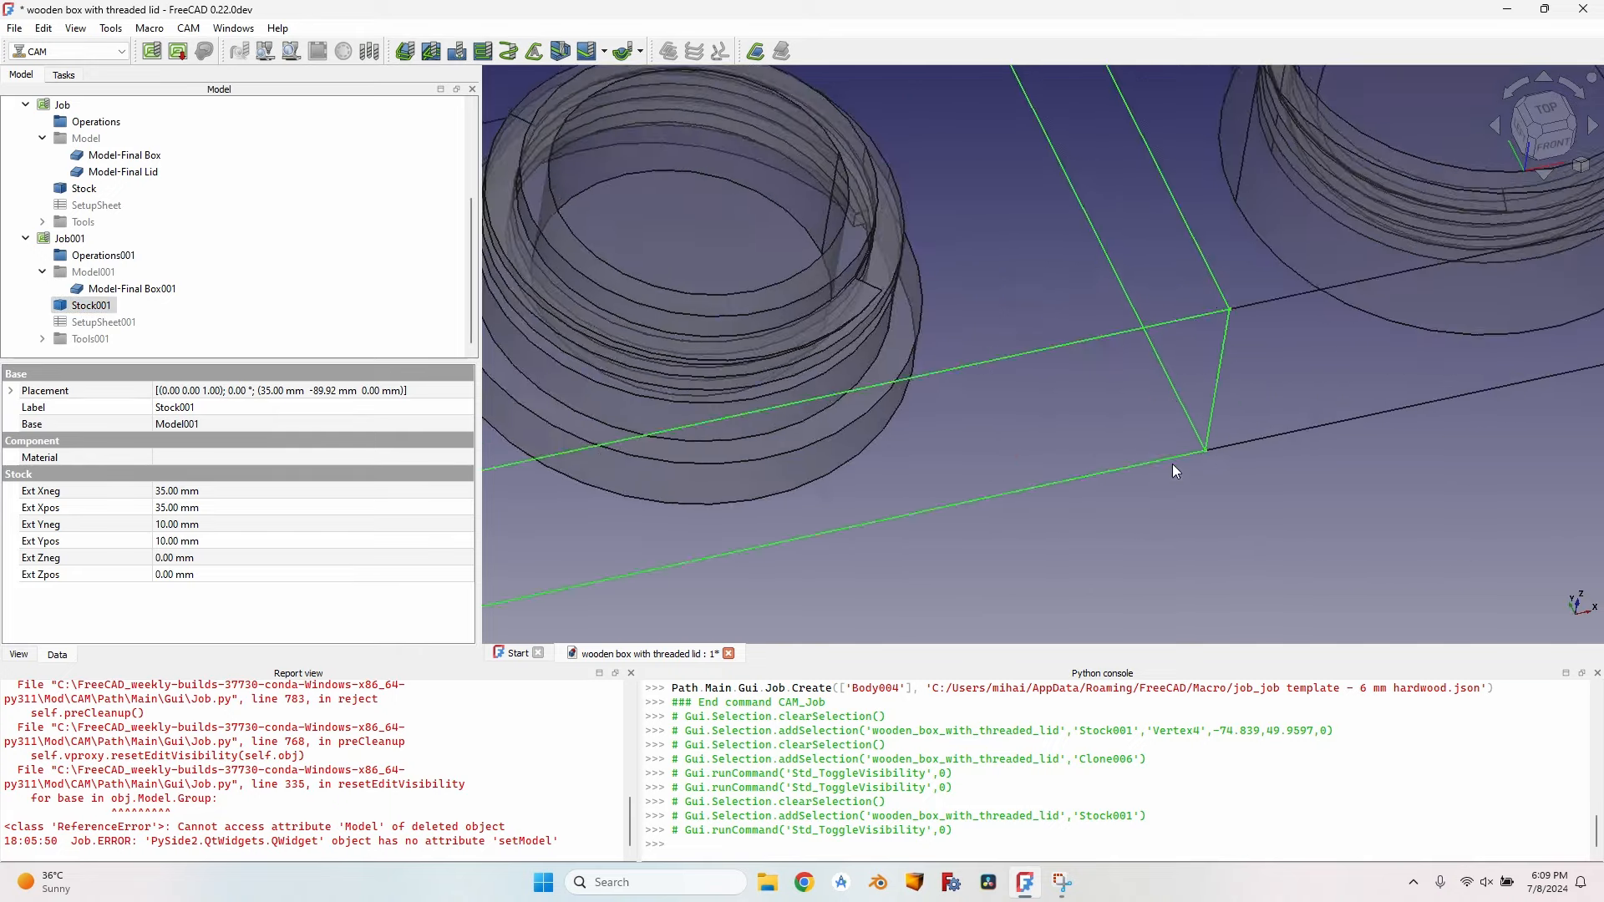
{"action": "scroll", "coordinate": [1171, 463], "scroll_direction": "down", "scroll_amount": 5}
{"action": "middle_click_drag", "start_coordinate": [926, 469], "coordinate": [727, 453]}
{"action": "left_click", "coordinate": [138, 239]}
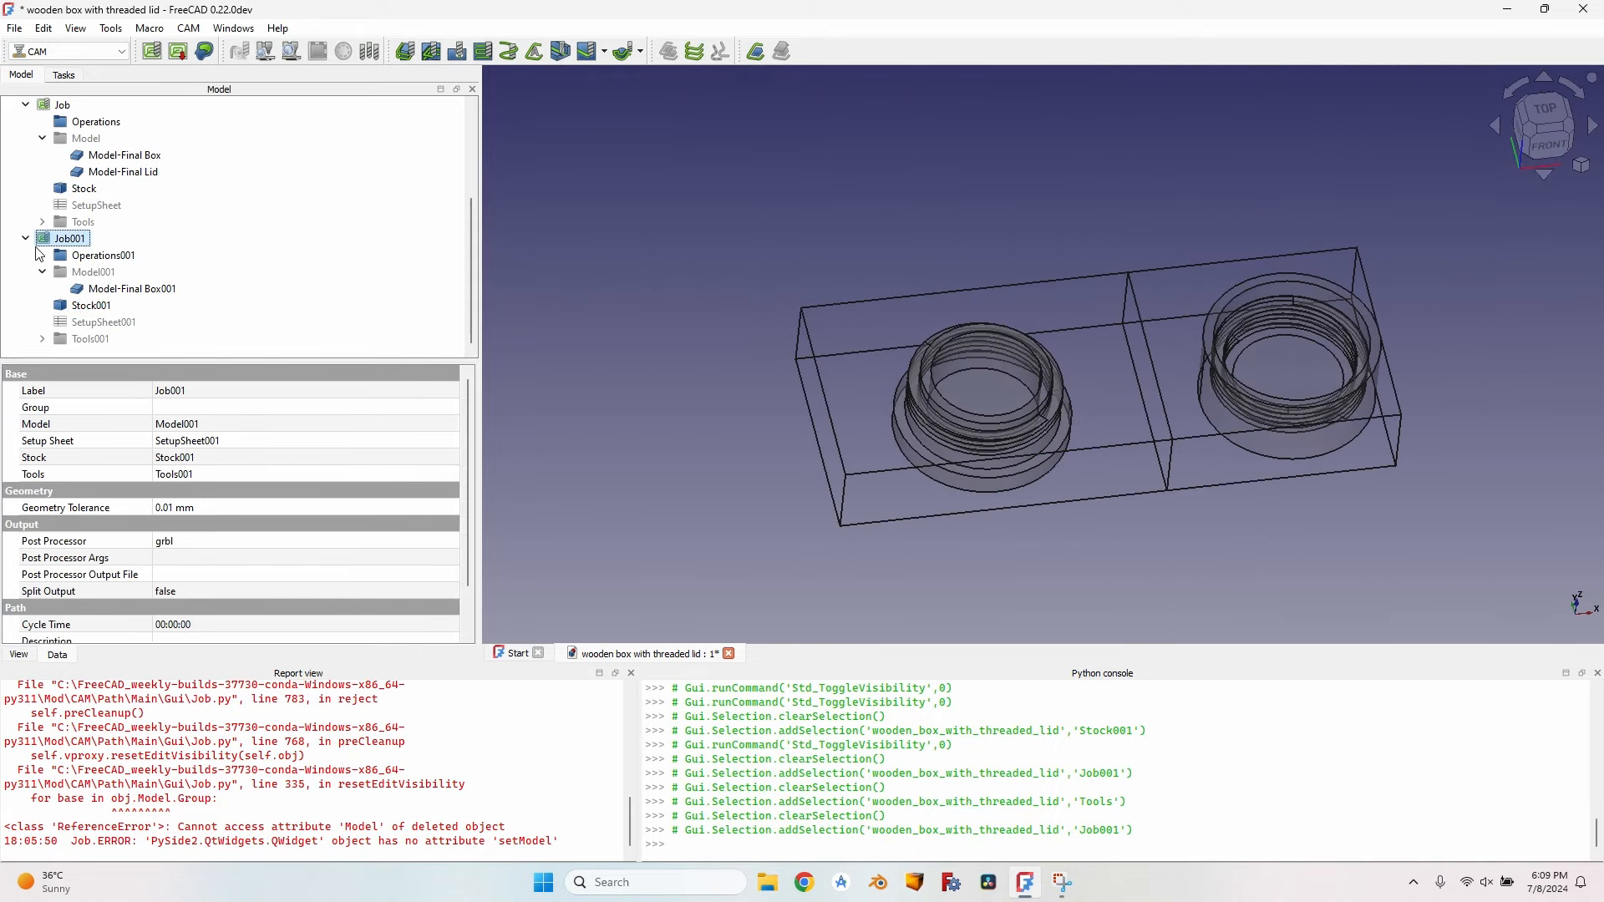
{"action": "left_click", "coordinate": [538, 52]}
{"action": "left_click", "coordinate": [250, 381]}
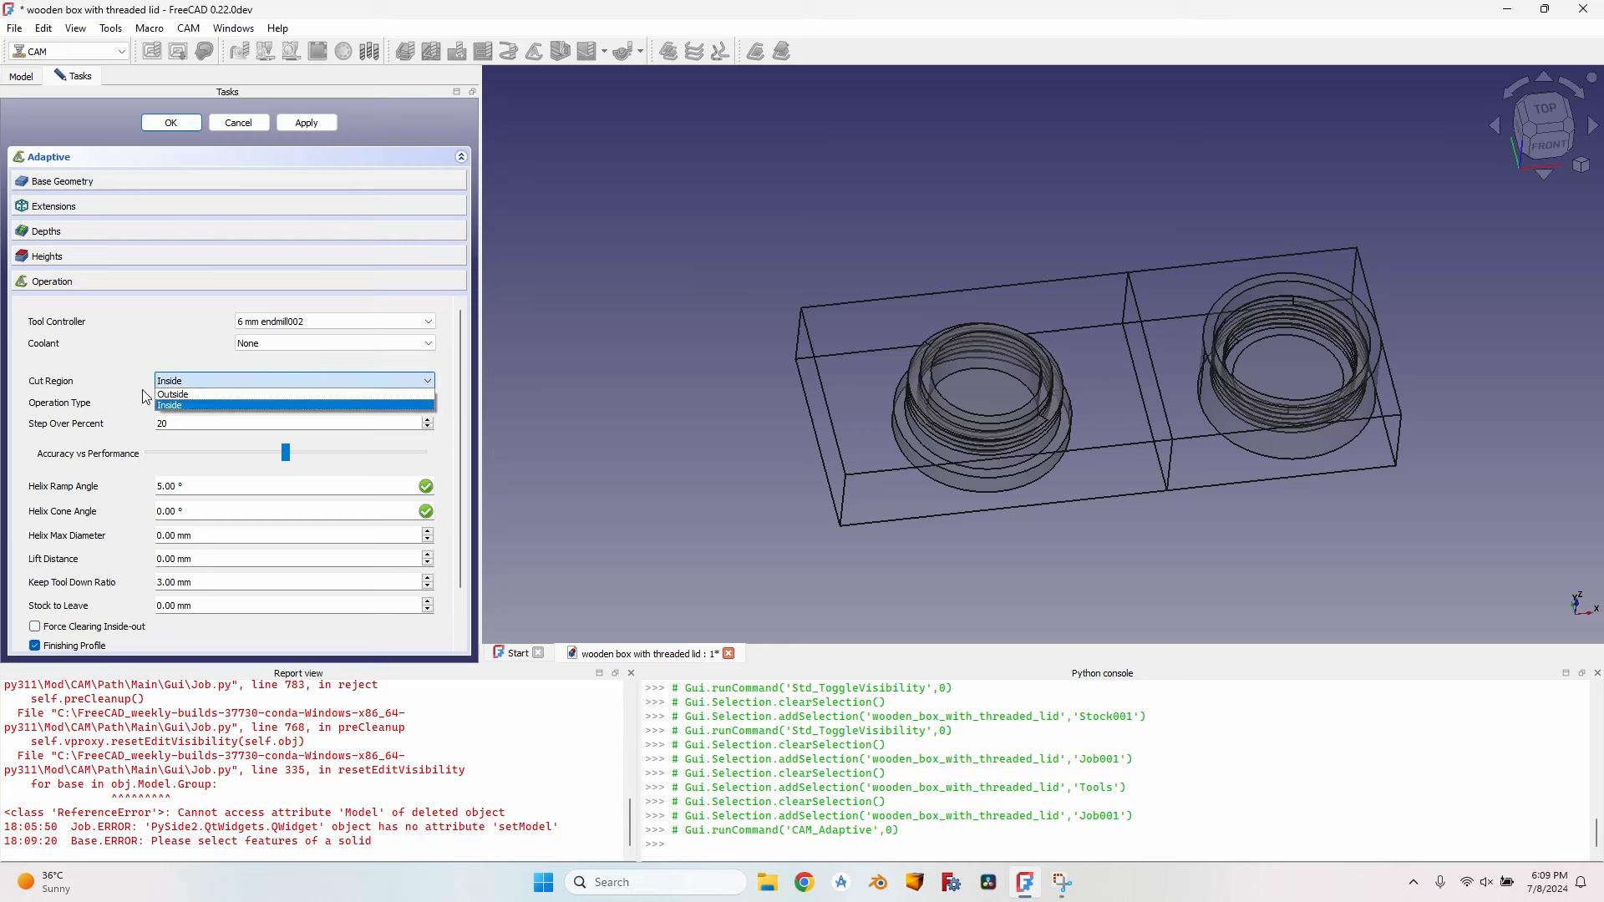
{"action": "left_click", "coordinate": [176, 394]}
{"action": "left_click", "coordinate": [154, 425]}
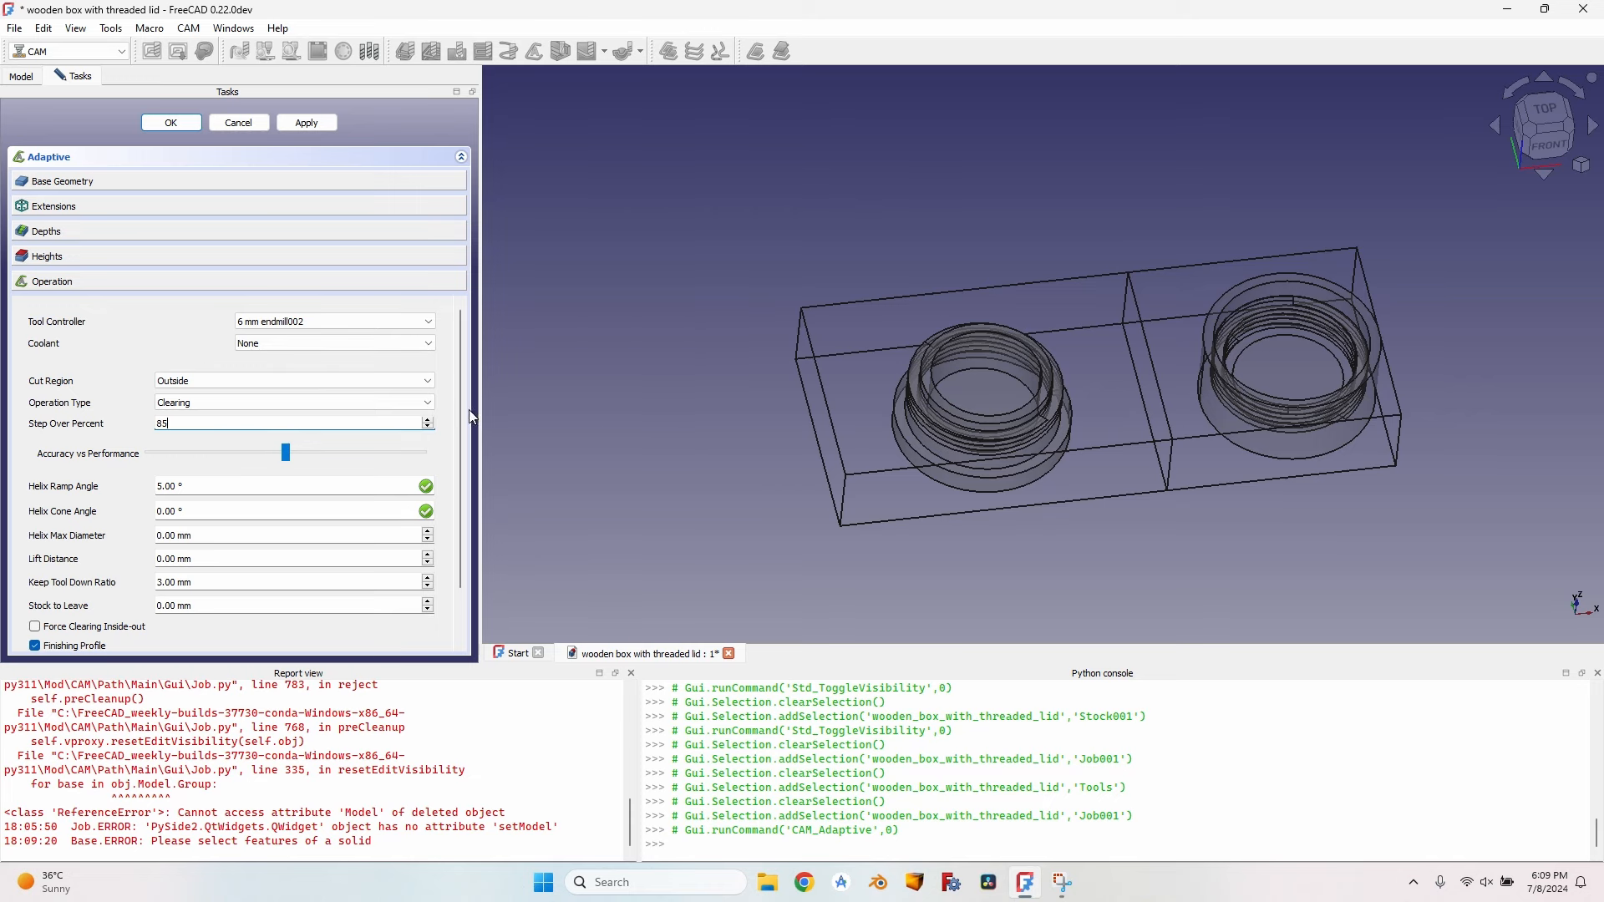
Step: Set the Adaptive operation's final depth to 10 mm by taking it from the outer upper edge of the box's base flange
{"action": "left_click", "coordinate": [68, 230]}
{"action": "scroll", "coordinate": [1034, 464], "scroll_direction": "up", "scroll_amount": 4}
{"action": "middle_click_drag", "start_coordinate": [1034, 464], "coordinate": [664, 423]}
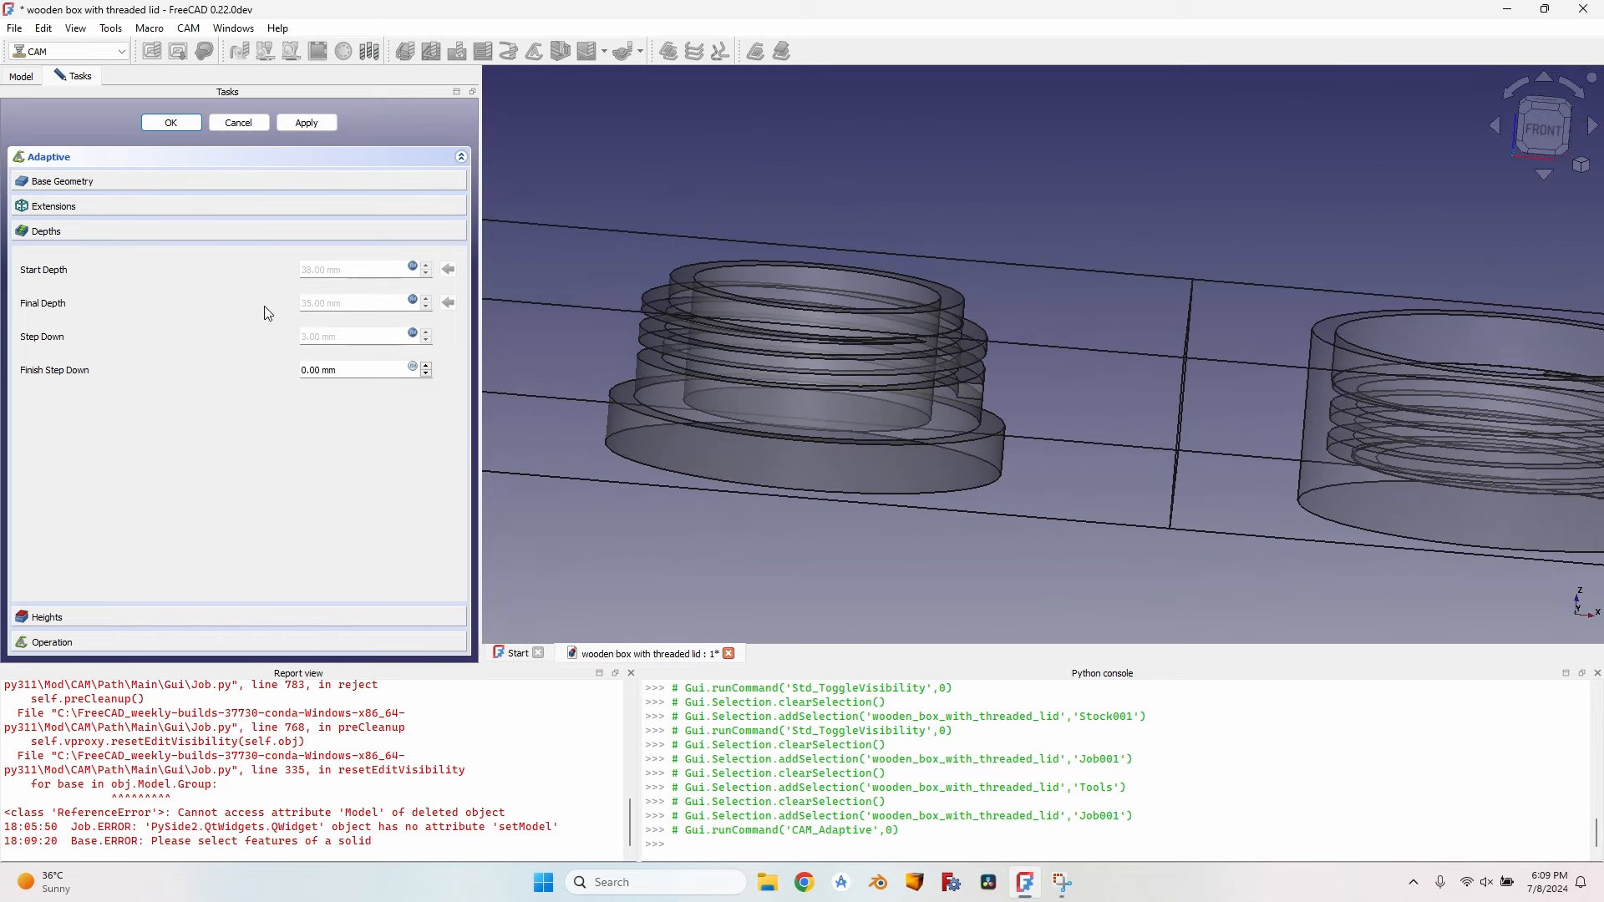
{"action": "middle_click_drag", "start_coordinate": [800, 417], "coordinate": [768, 447]}
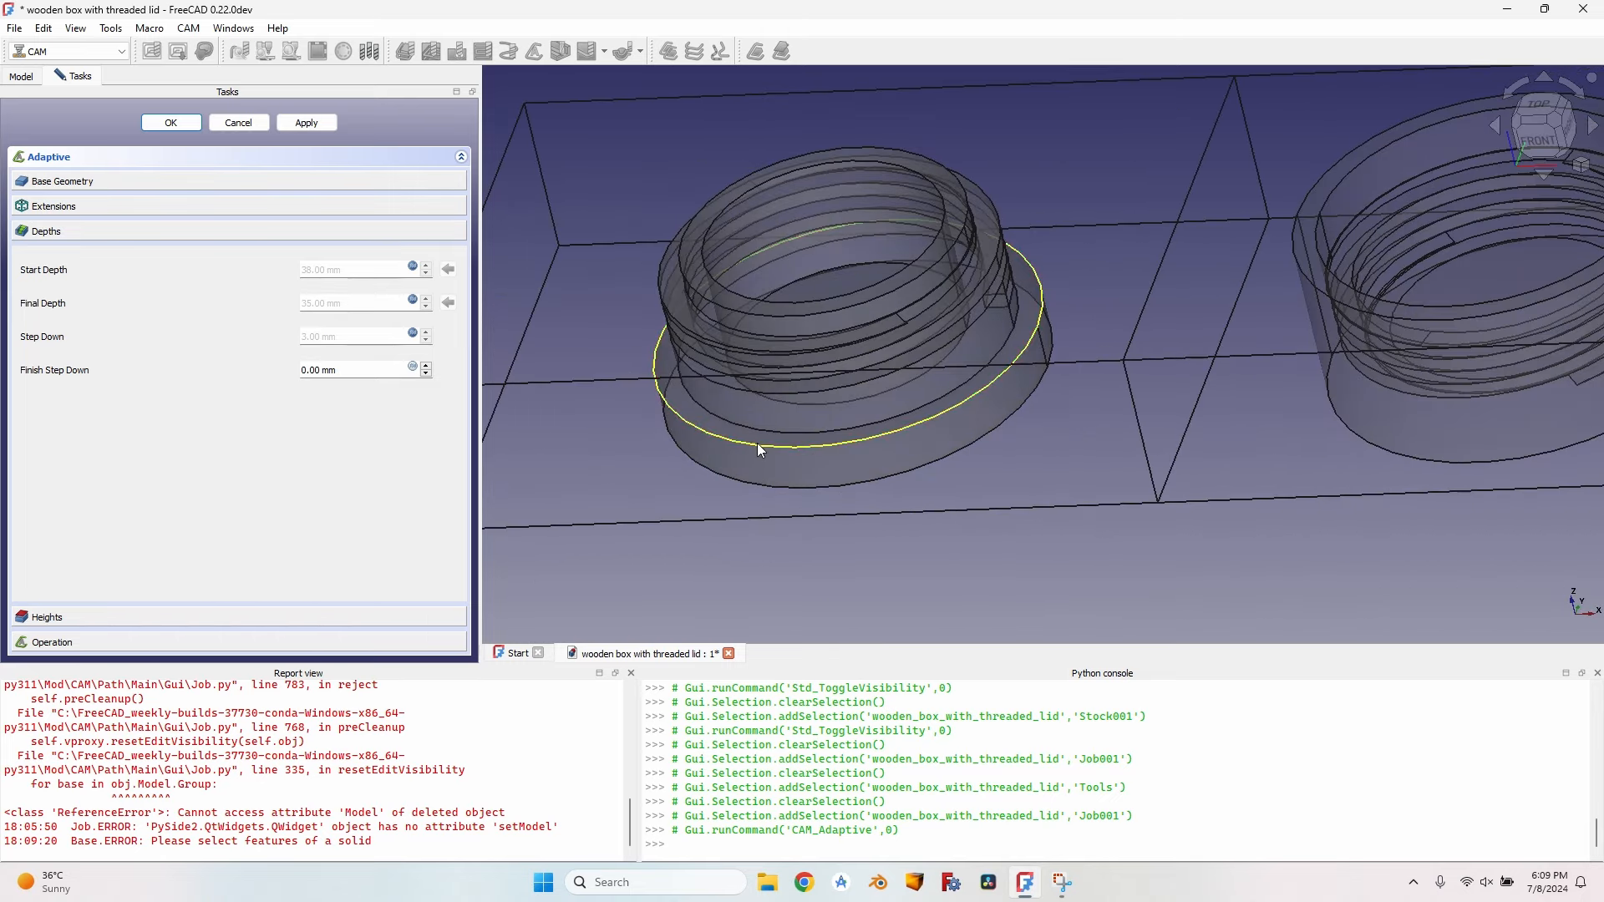
{"action": "left_click", "coordinate": [757, 442]}
{"action": "left_click", "coordinate": [452, 305]}
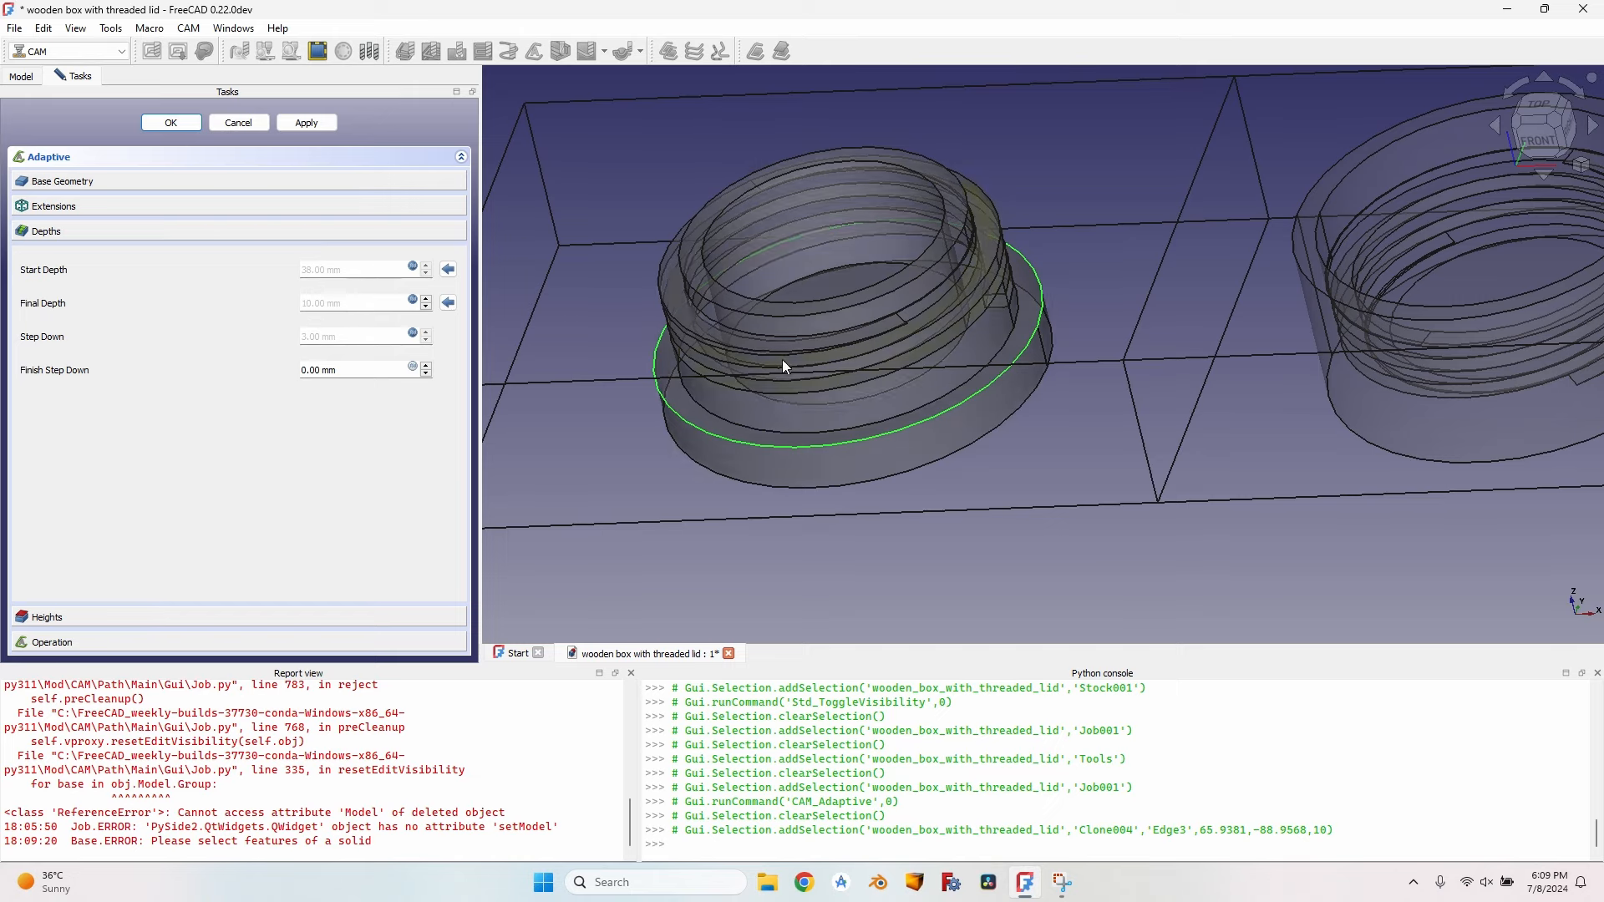
Step: Add the base flange's top face and the box's inner floor face as base geometry of the Adaptive operation
{"action": "middle_click_drag", "start_coordinate": [782, 366], "coordinate": [752, 401]}
{"action": "left_click", "coordinate": [104, 182]}
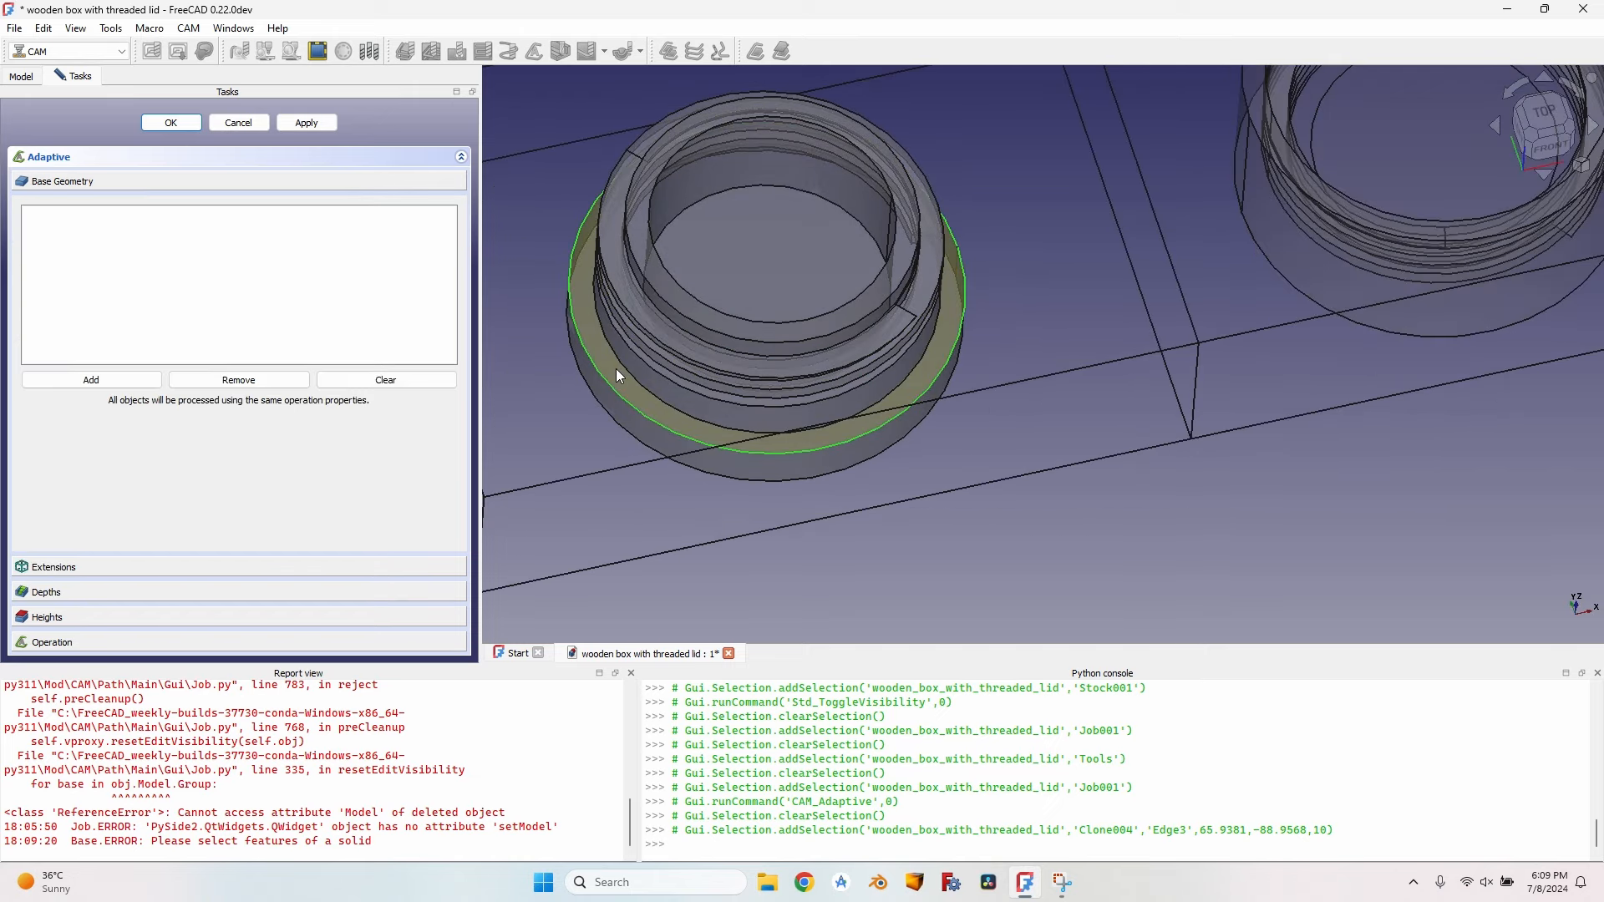
{"action": "left_click", "coordinate": [615, 369]}
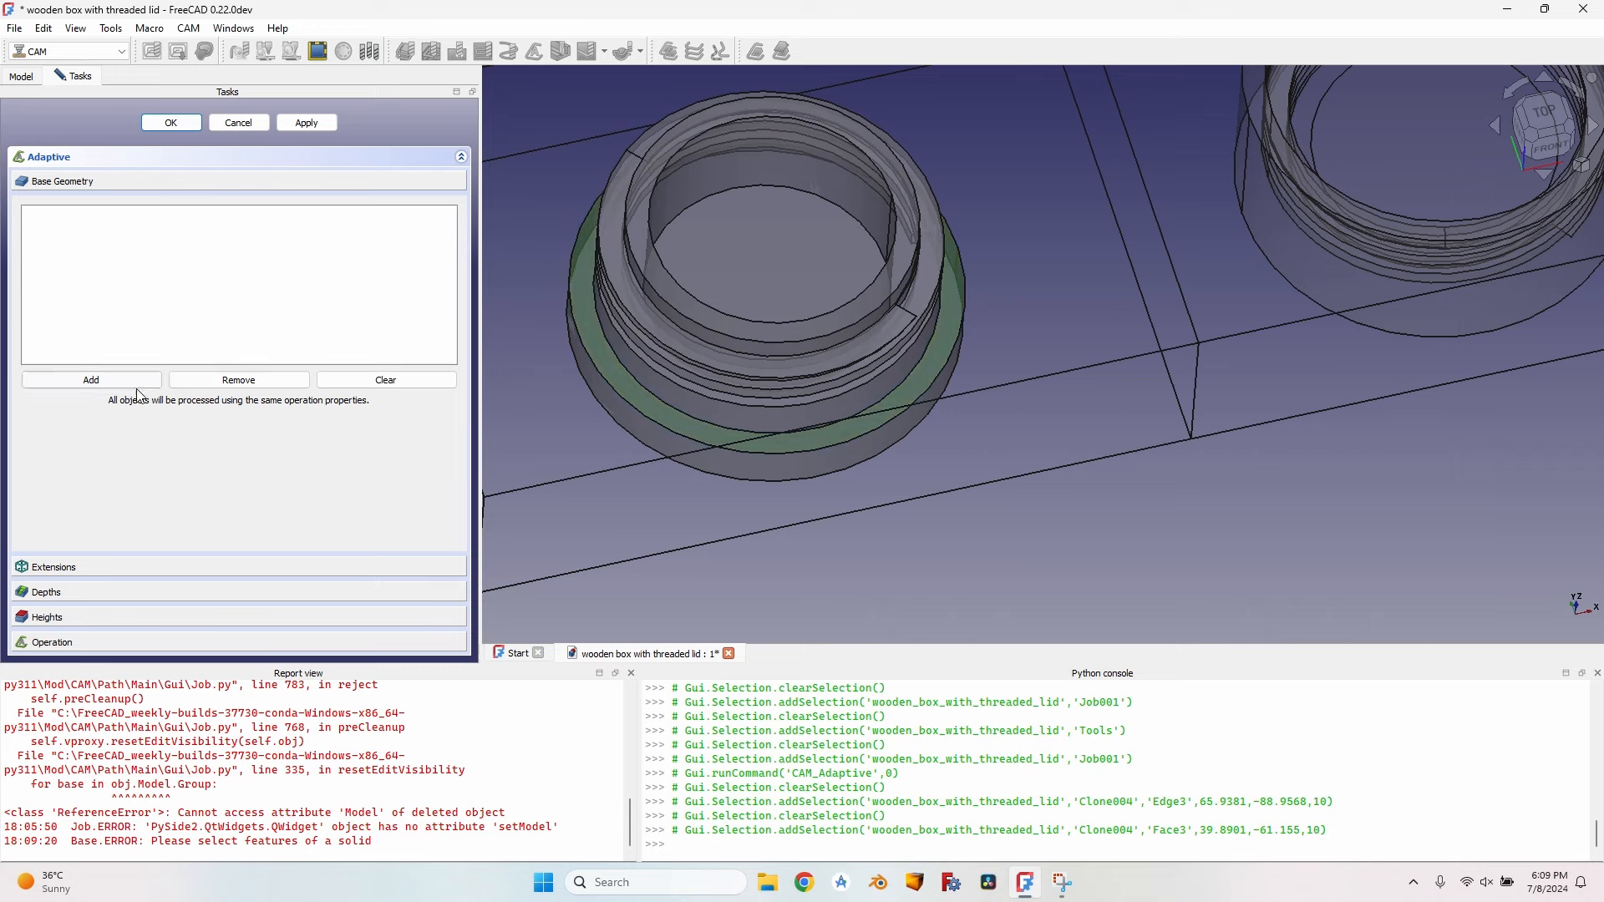
{"action": "left_click", "coordinate": [91, 380]}
{"action": "left_click", "coordinate": [730, 249]}
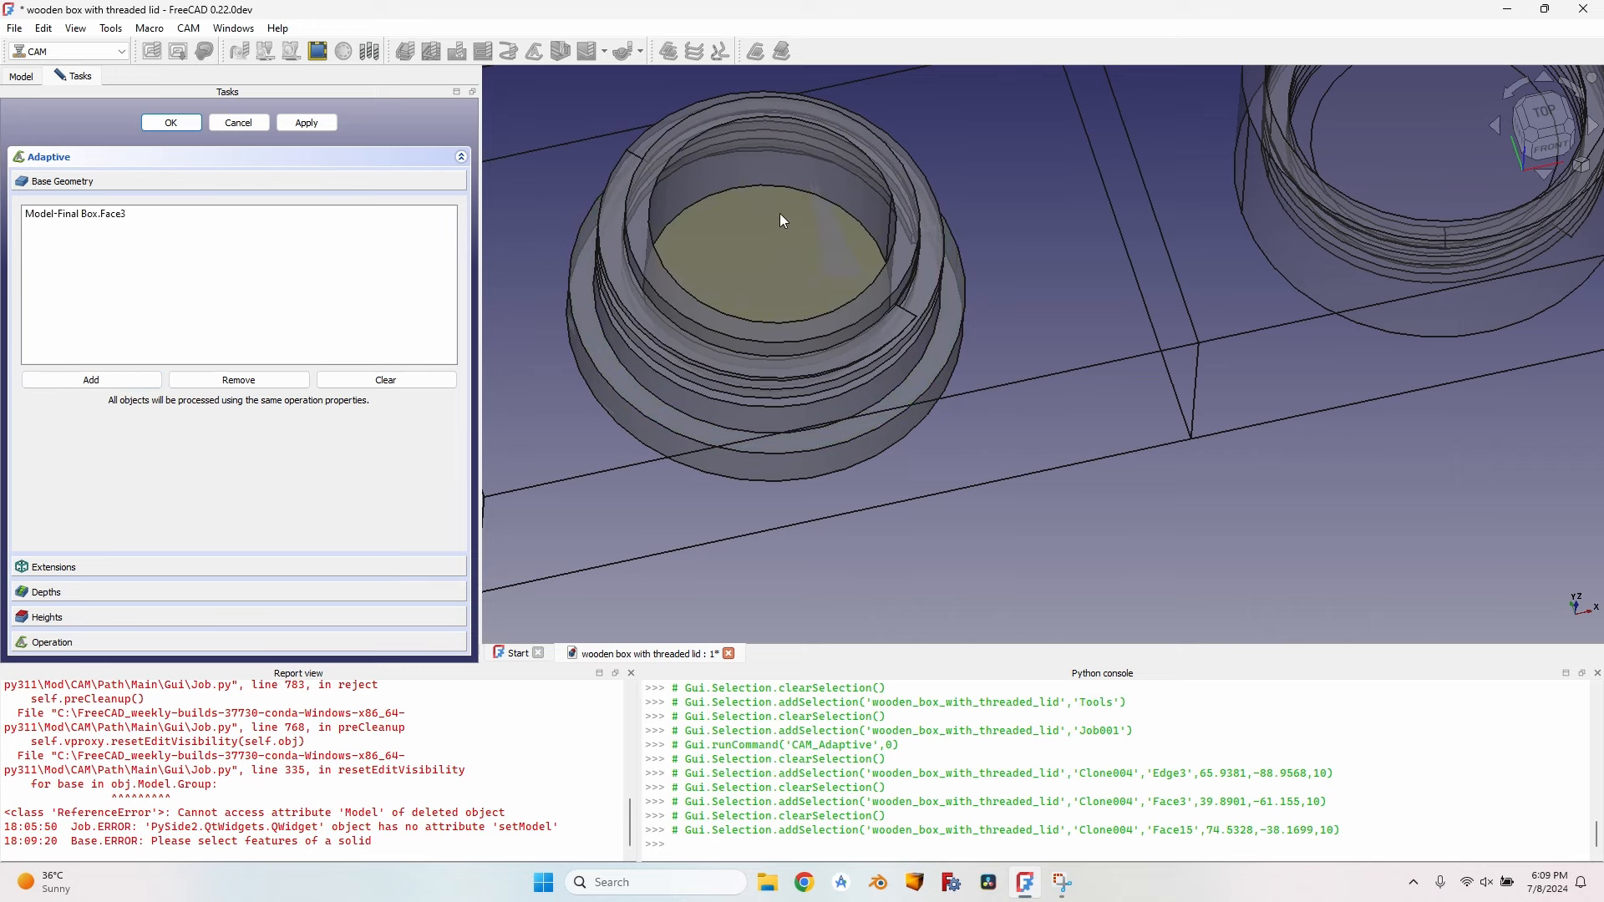
{"action": "left_click", "coordinate": [67, 373]}
Step: Turn off the finishing profile and apply the Adaptive operation to calculate its toolpath
{"action": "middle_click_drag", "start_coordinate": [763, 208], "coordinate": [1061, 259]}
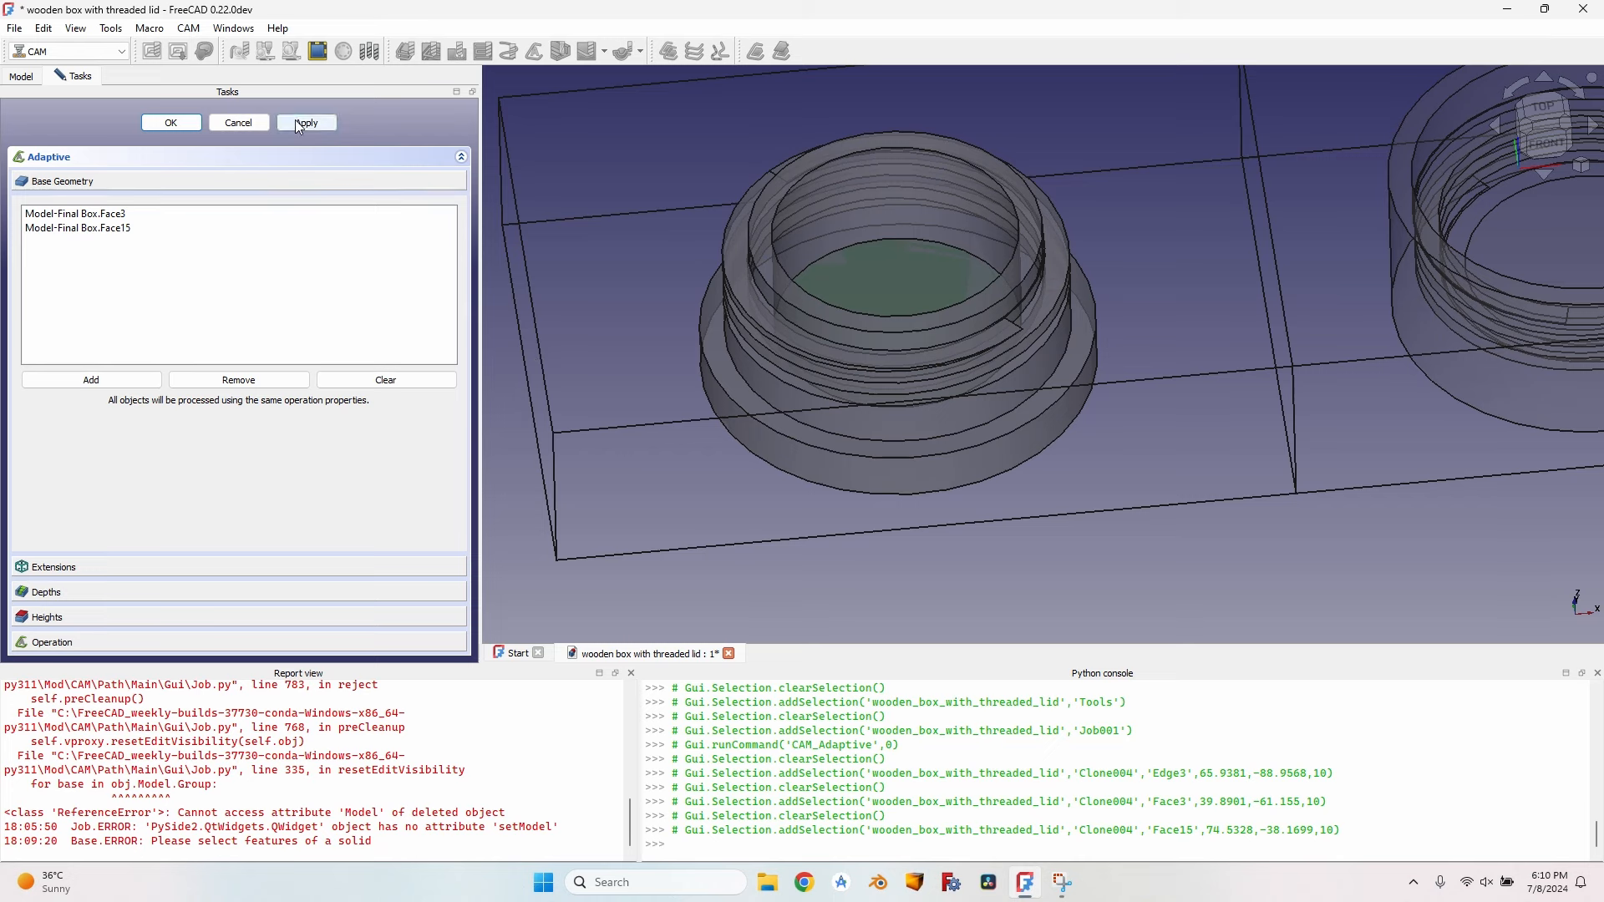
{"action": "left_click", "coordinate": [59, 641]}
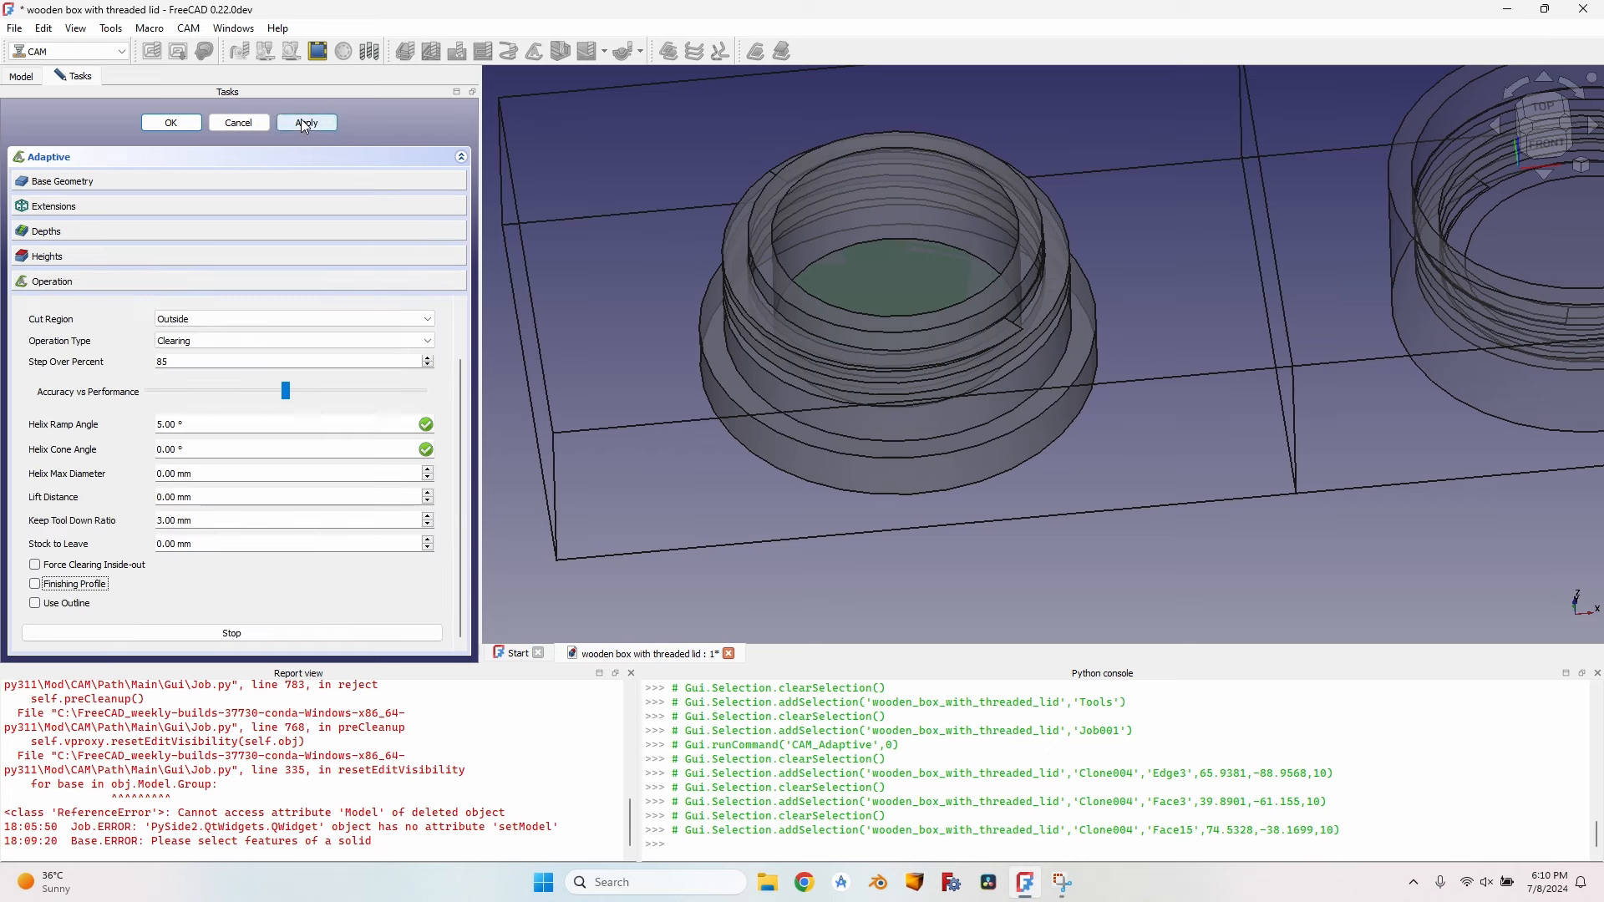
{"action": "left_click", "coordinate": [306, 122]}
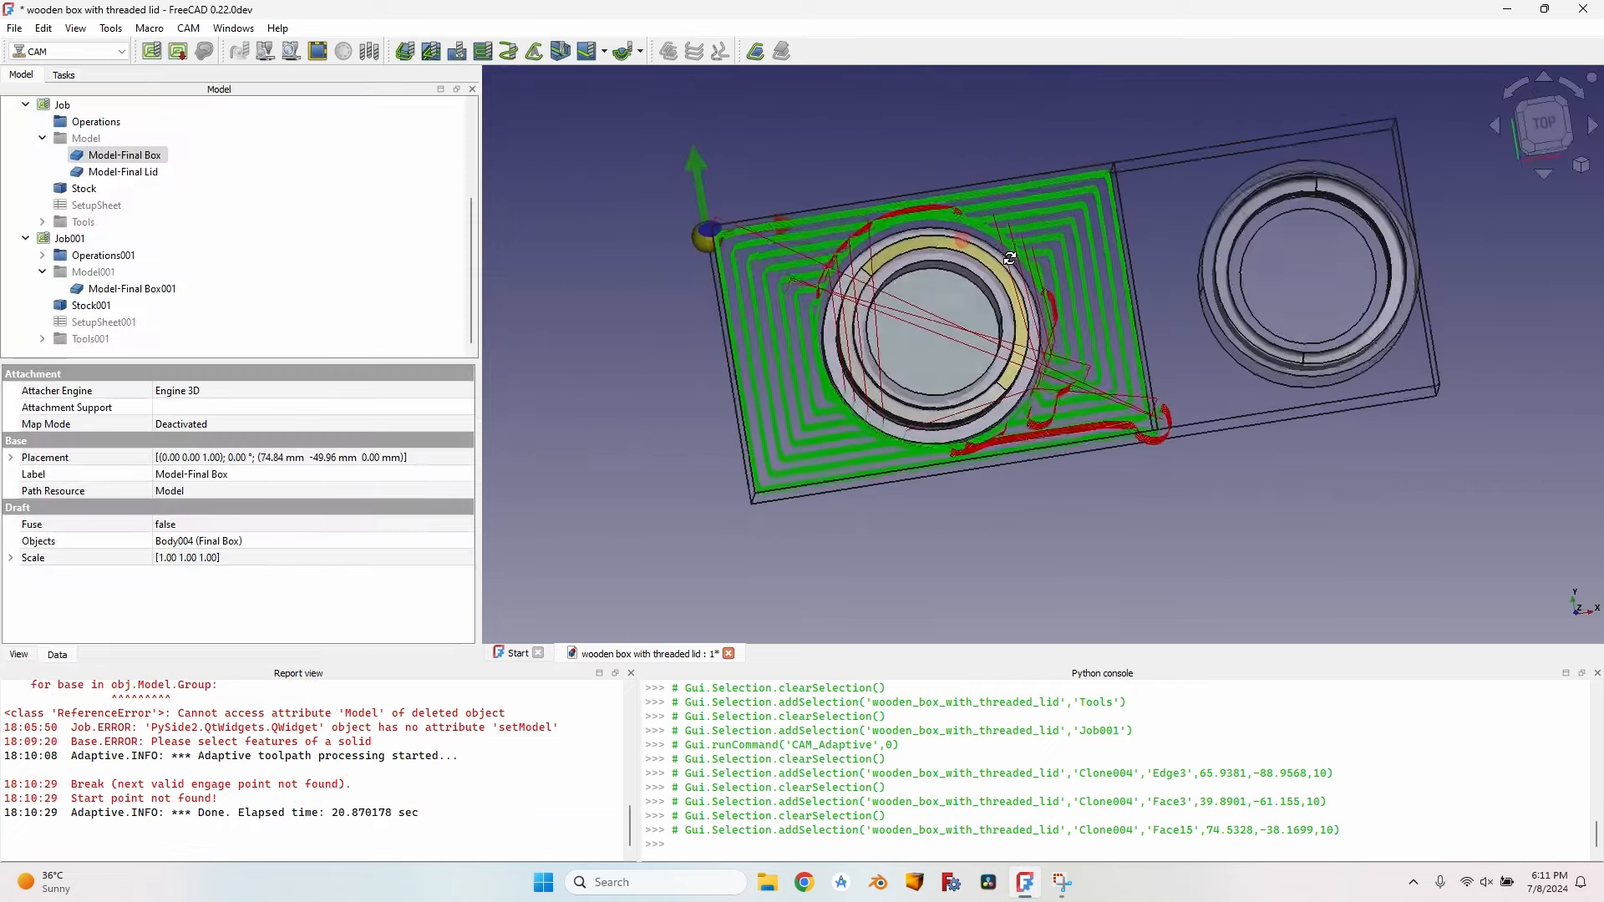
Step: Hide the Adaptive toolpath to expose the box model
{"action": "scroll", "coordinate": [819, 299], "scroll_direction": "up", "scroll_amount": 5}
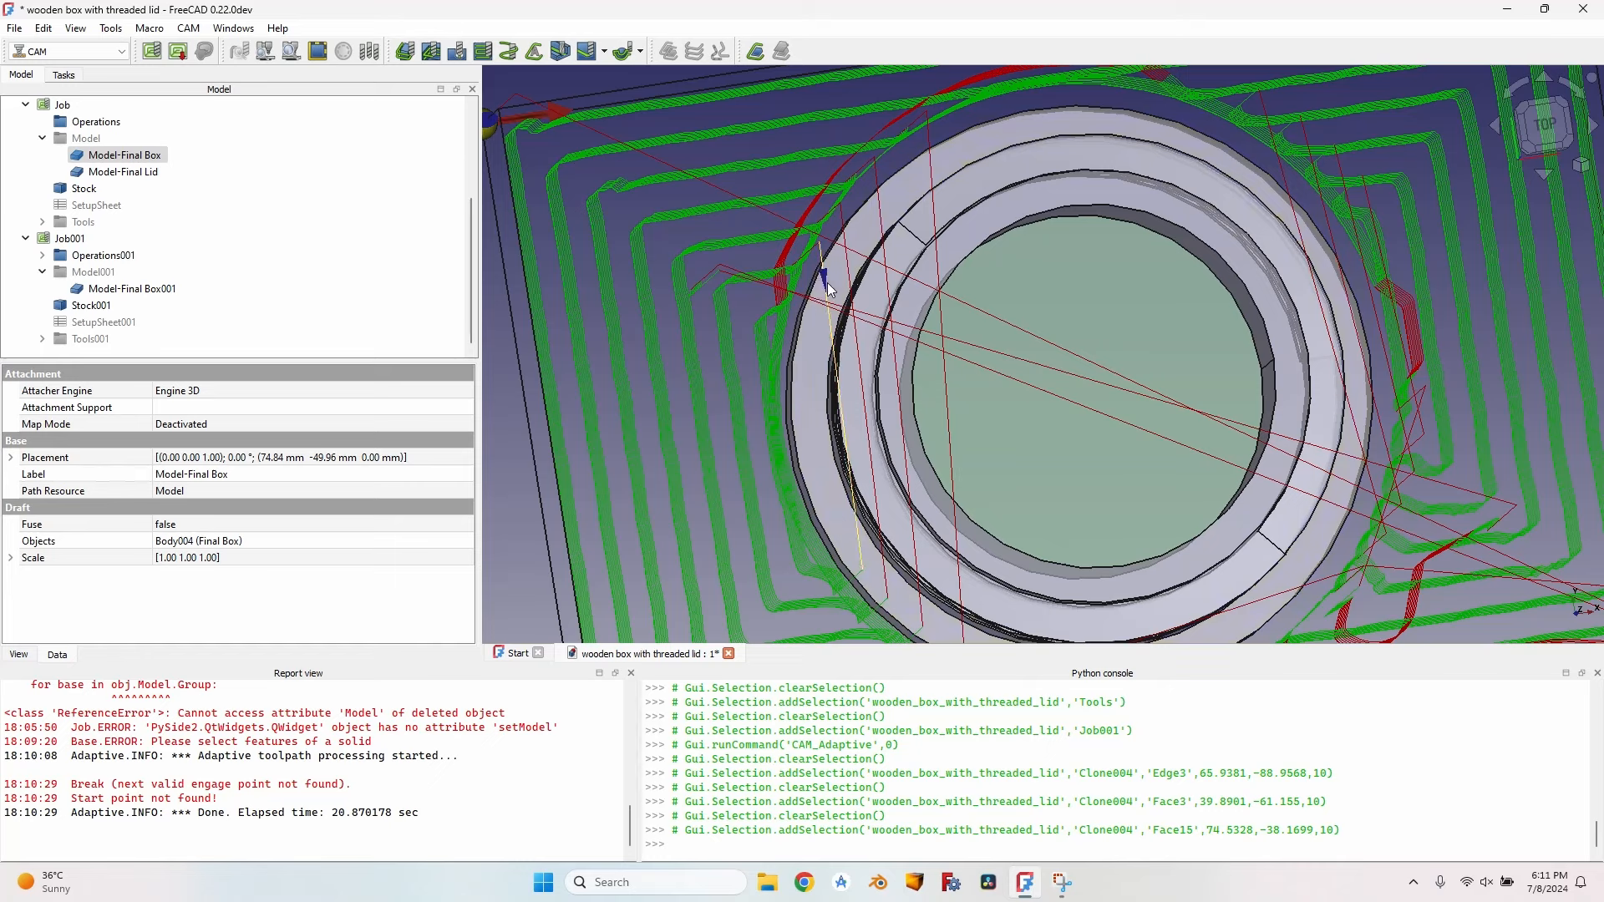
{"action": "left_click", "coordinate": [117, 273]}
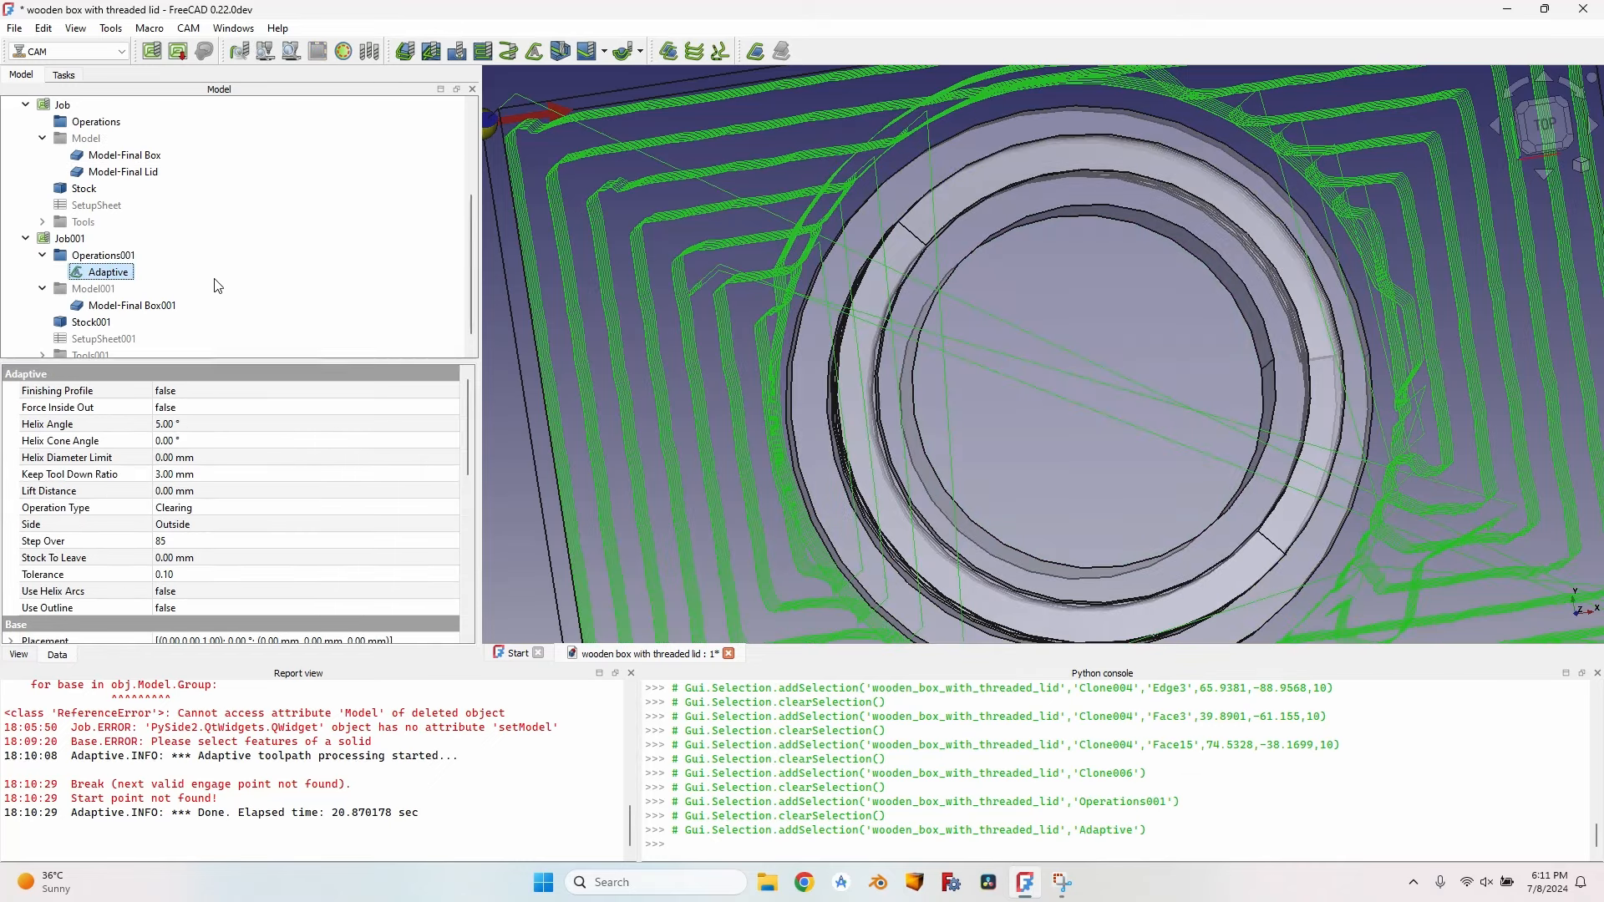
{"action": "key", "text": "space"}
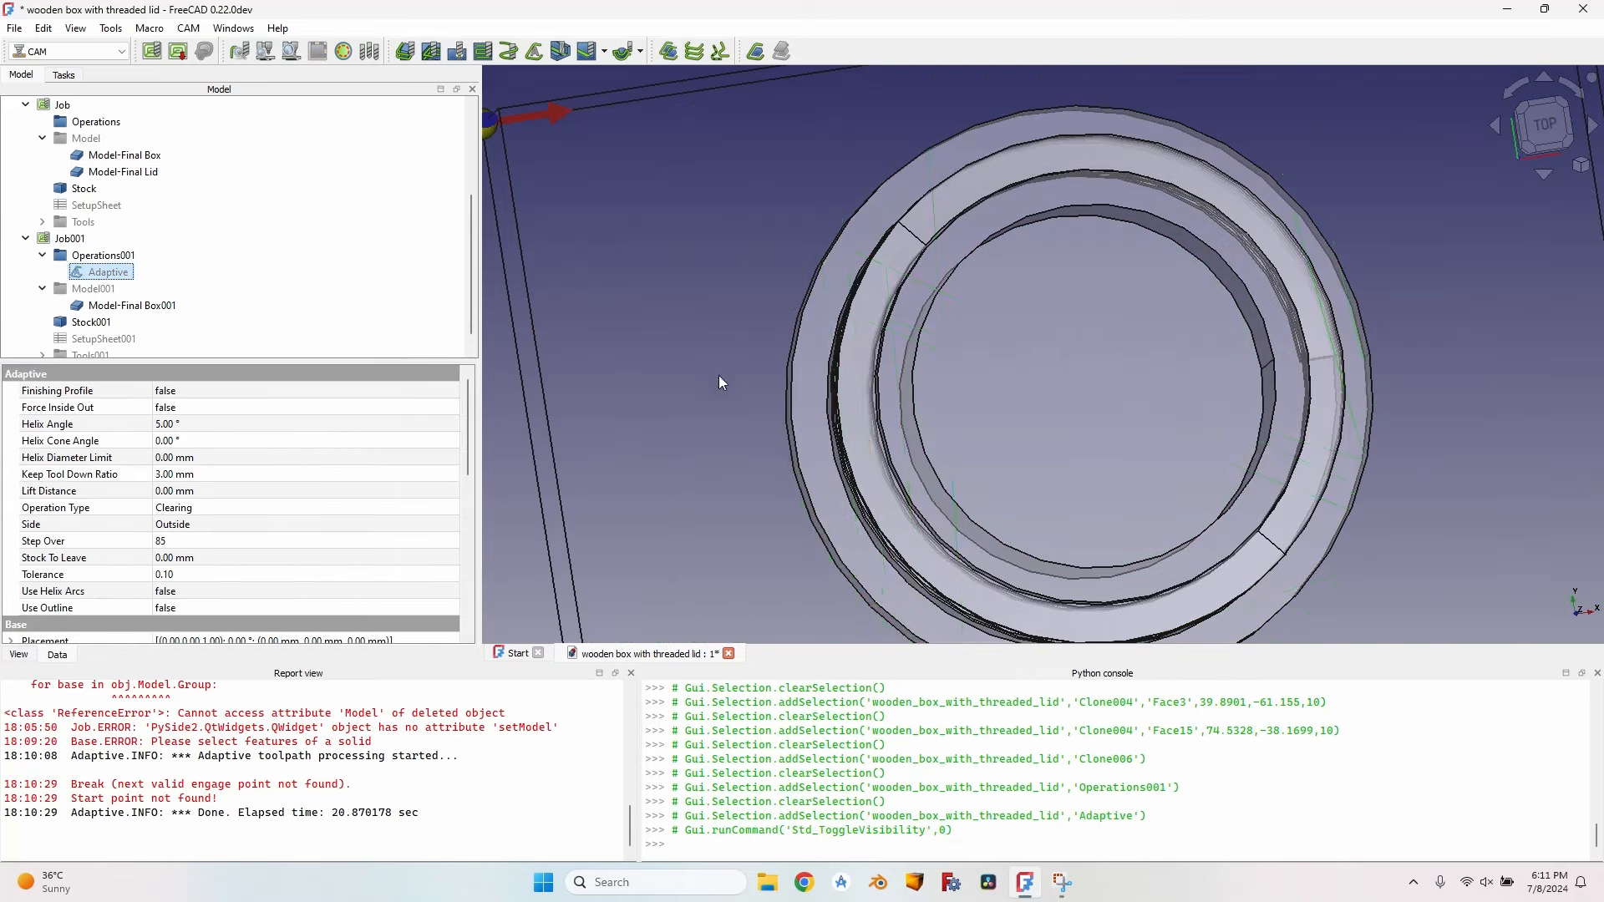
Step: Create a Profile operation on the edge where the box's neck meets the base flange, cutting on the outside
{"action": "middle_click_drag", "start_coordinate": [966, 340], "coordinate": [889, 344]}
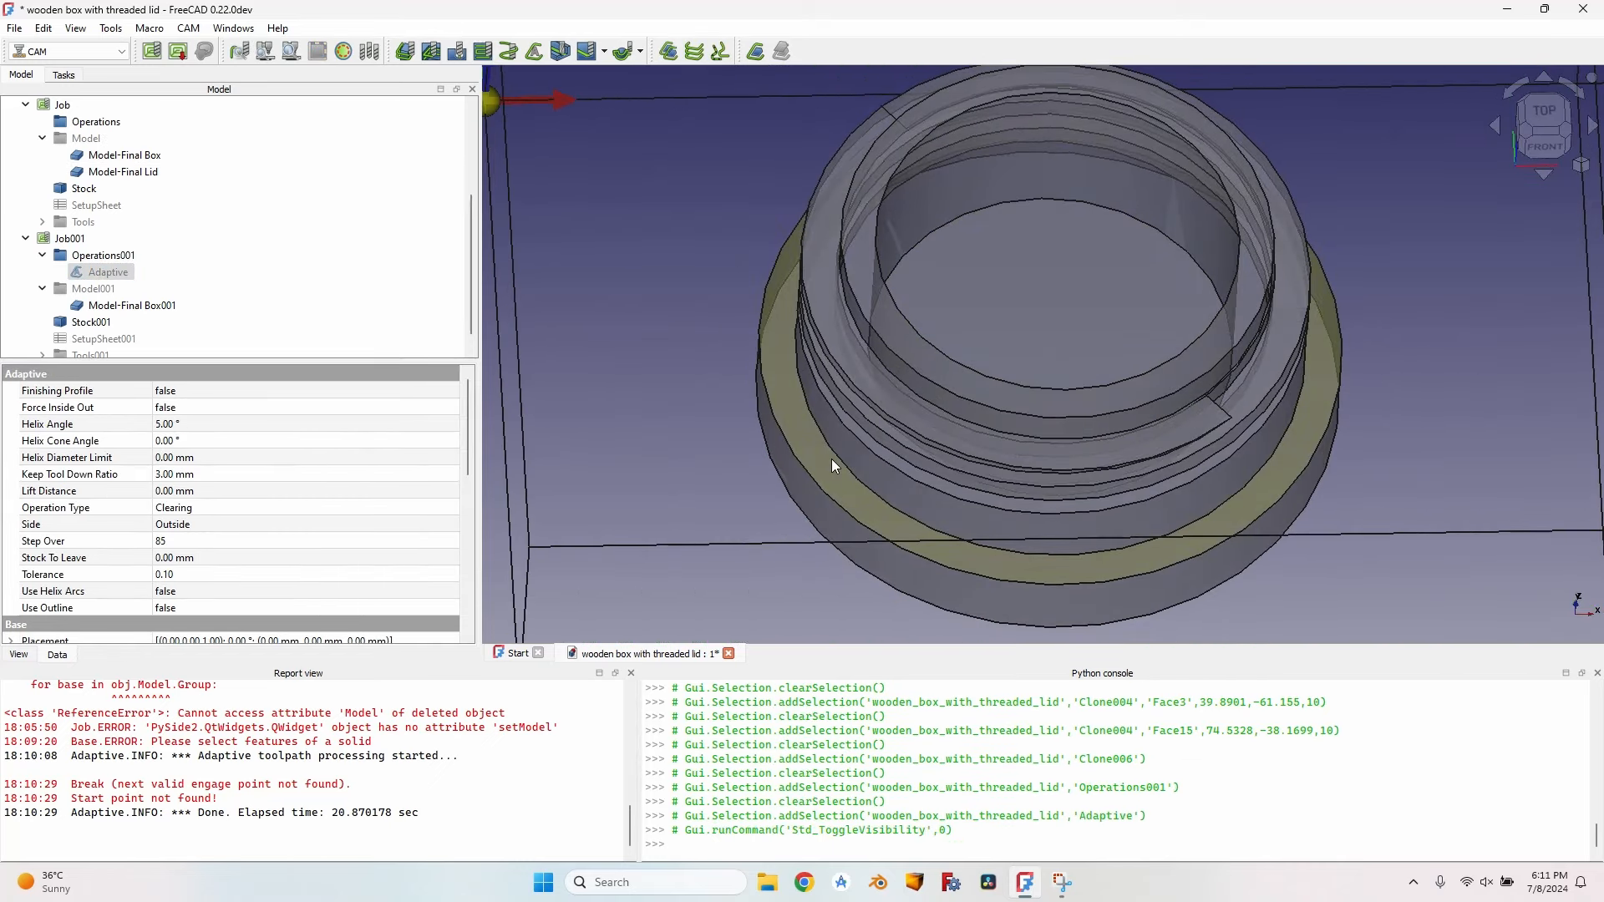
{"action": "scroll", "coordinate": [812, 445], "scroll_direction": "up", "scroll_amount": 6}
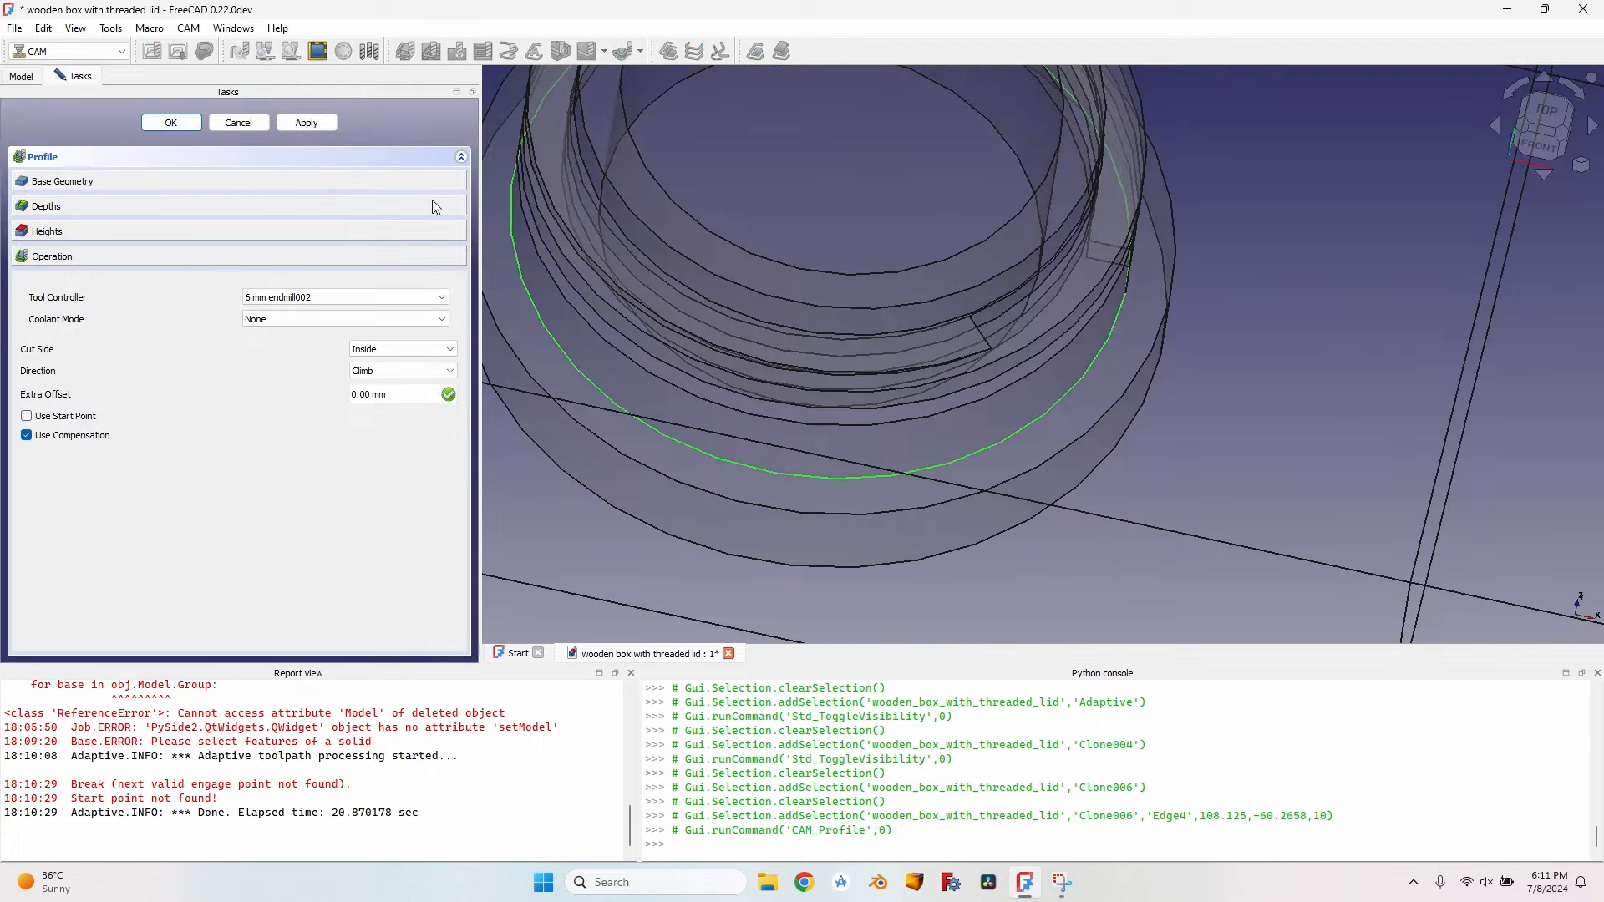
{"action": "left_click", "coordinate": [56, 207]}
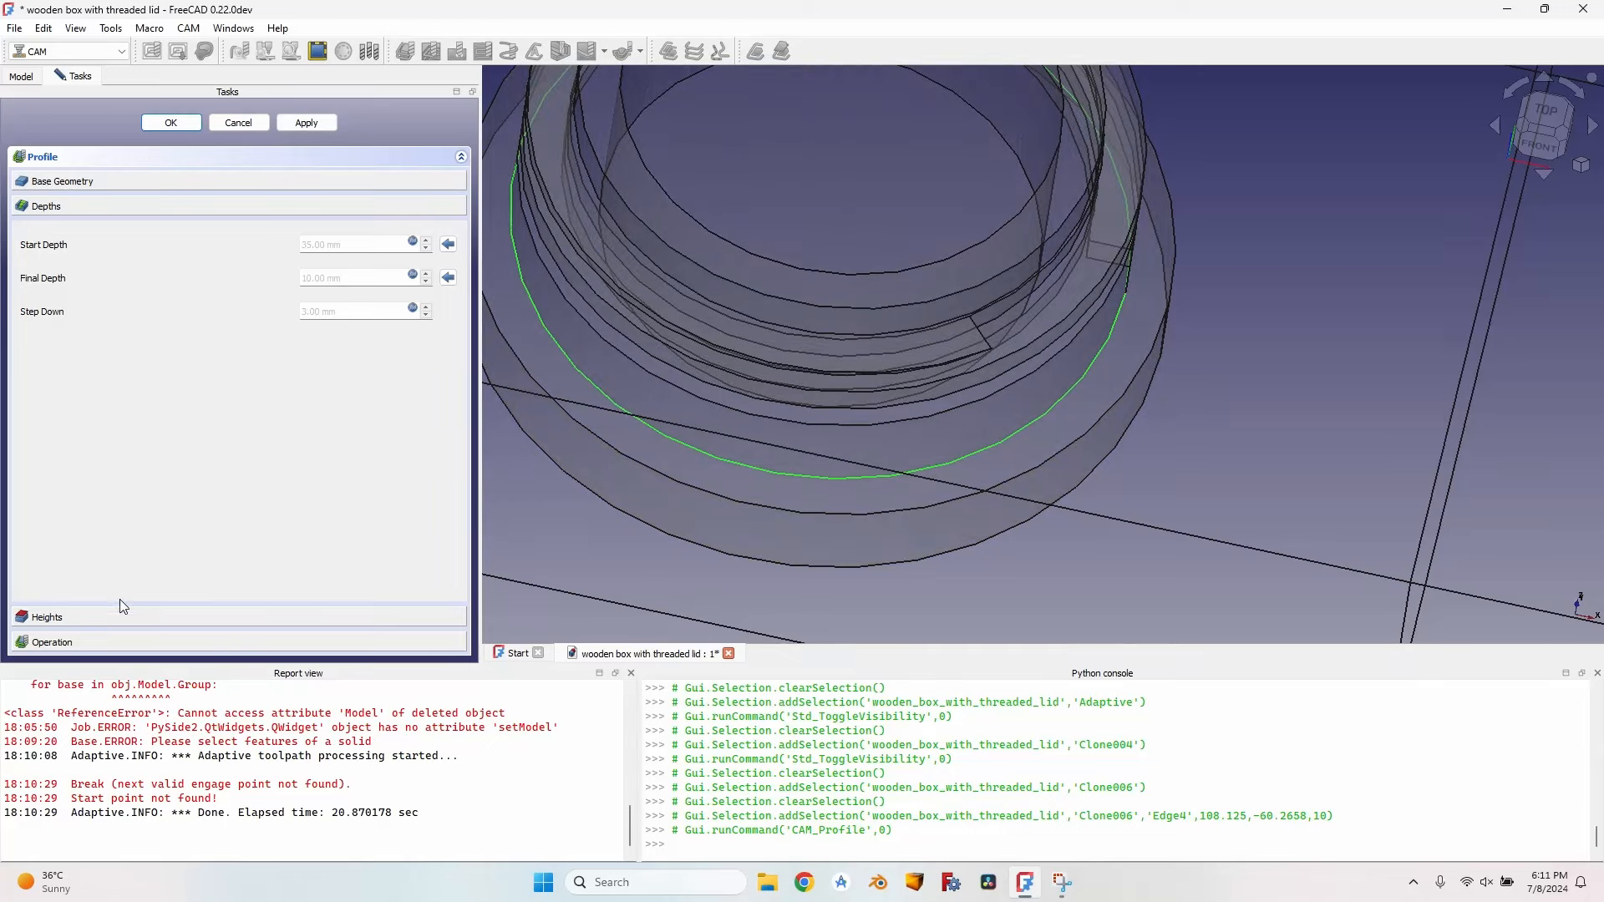
{"action": "left_click", "coordinate": [131, 648]}
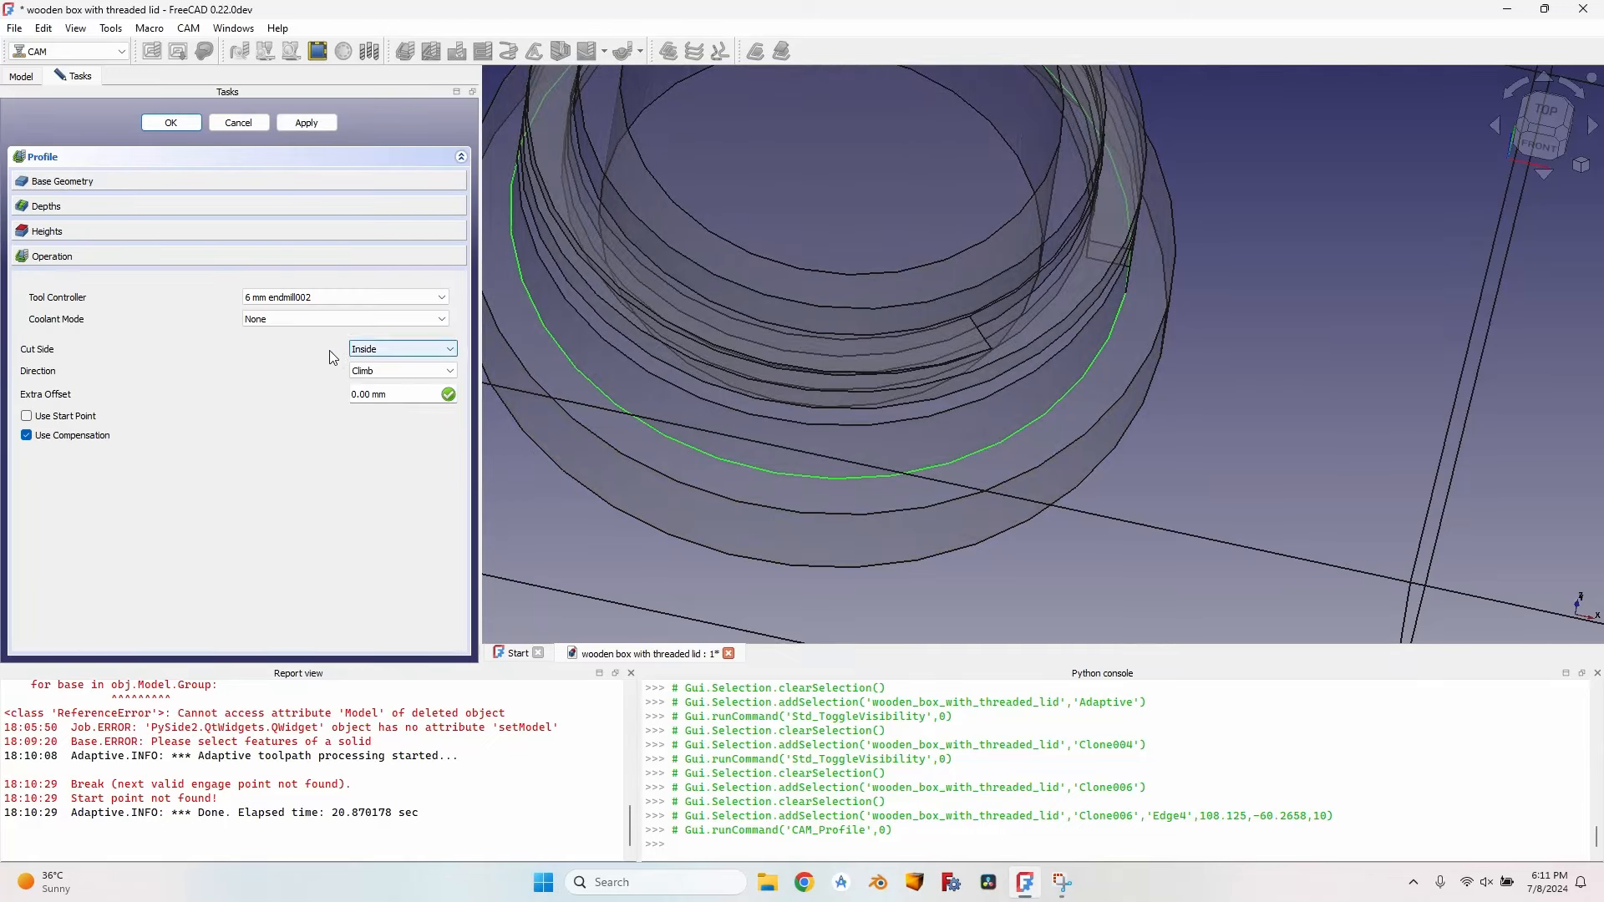
{"action": "left_click", "coordinate": [401, 349]}
{"action": "left_click", "coordinate": [392, 366]}
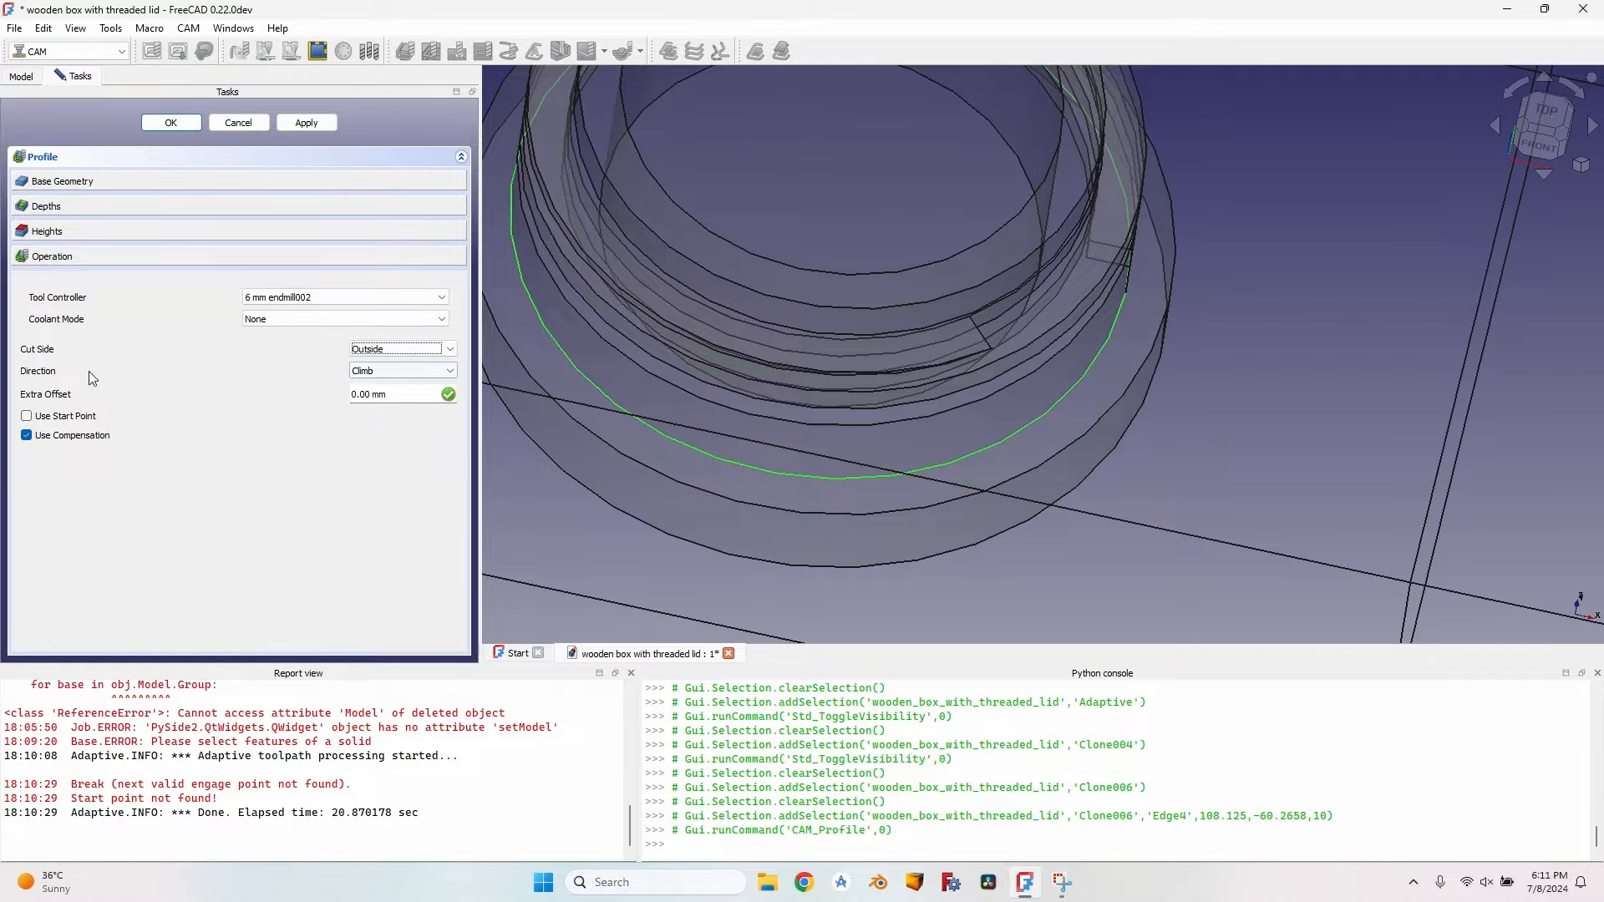
Step: Examine Job001's Adaptive and Profile toolpaths around the box and the neighbouring lid from several angles
{"action": "middle_click_drag", "start_coordinate": [1066, 410], "coordinate": [1020, 322]}
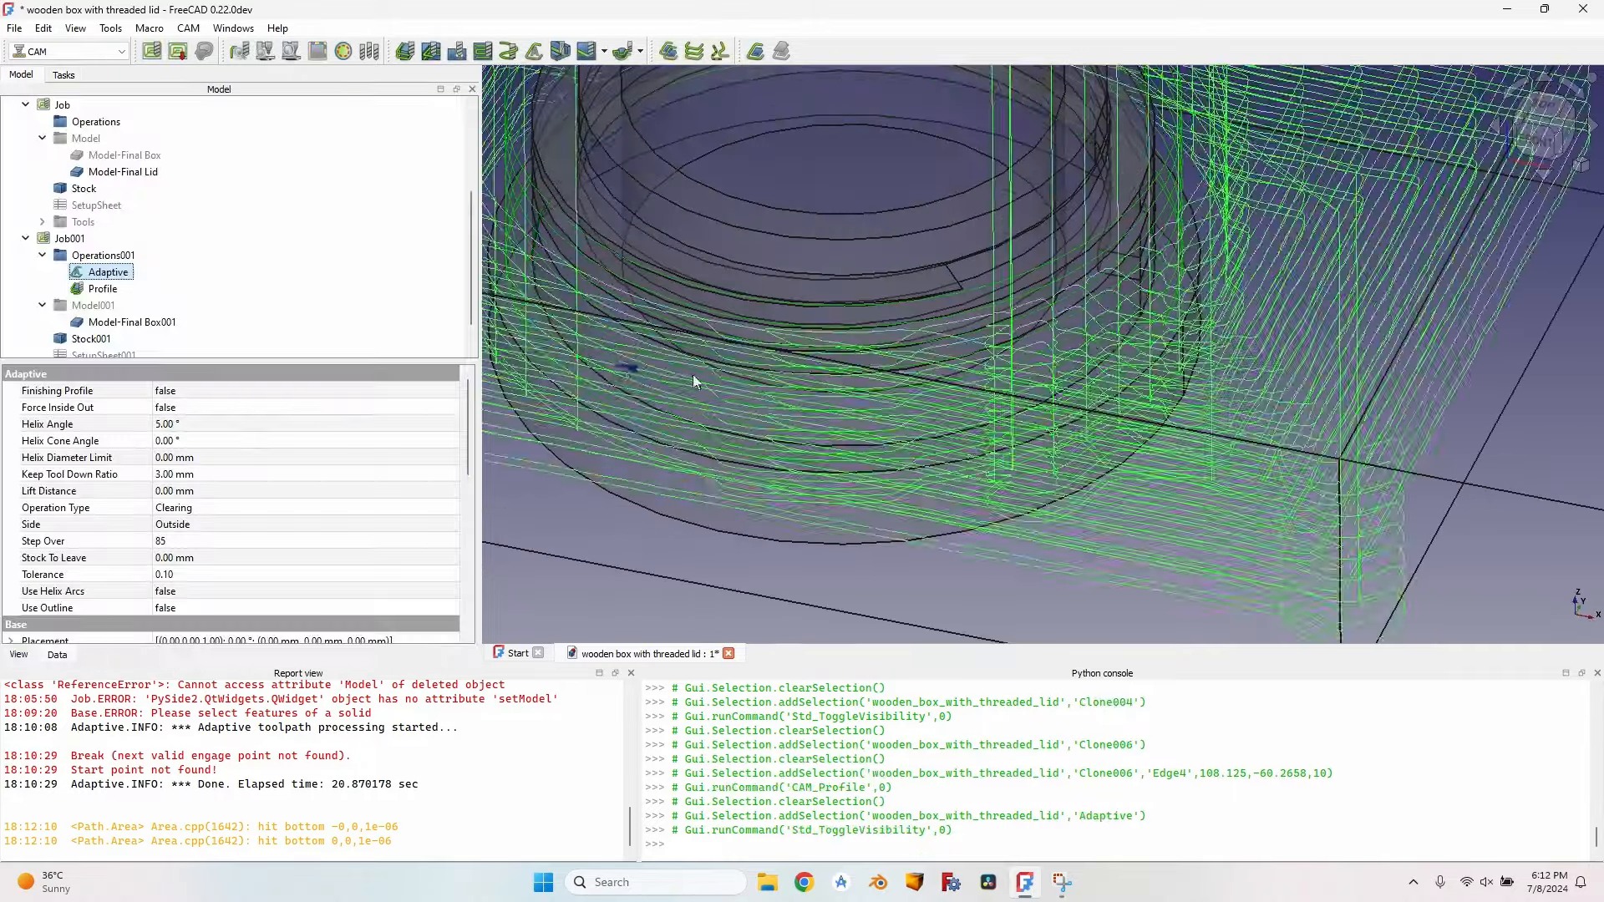
{"action": "scroll", "coordinate": [693, 382], "scroll_direction": "down", "scroll_amount": 7}
{"action": "middle_click_drag", "start_coordinate": [693, 382], "coordinate": [937, 506]}
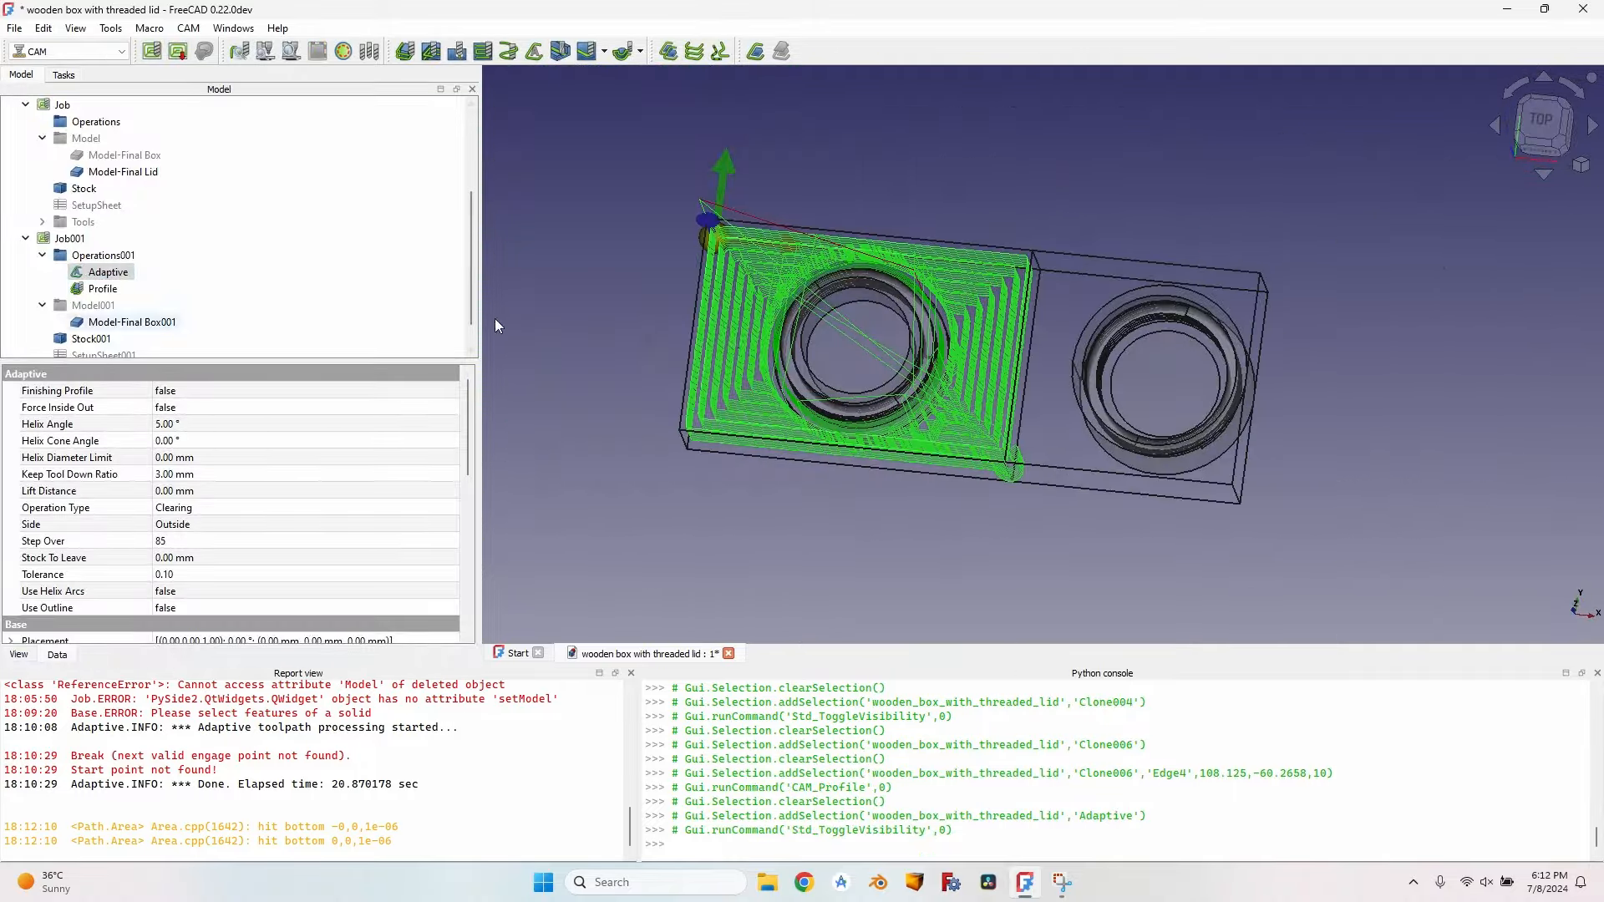
{"action": "scroll", "coordinate": [783, 368], "scroll_direction": "up", "scroll_amount": 2}
{"action": "scroll", "coordinate": [783, 369], "scroll_direction": "up", "scroll_amount": 2}
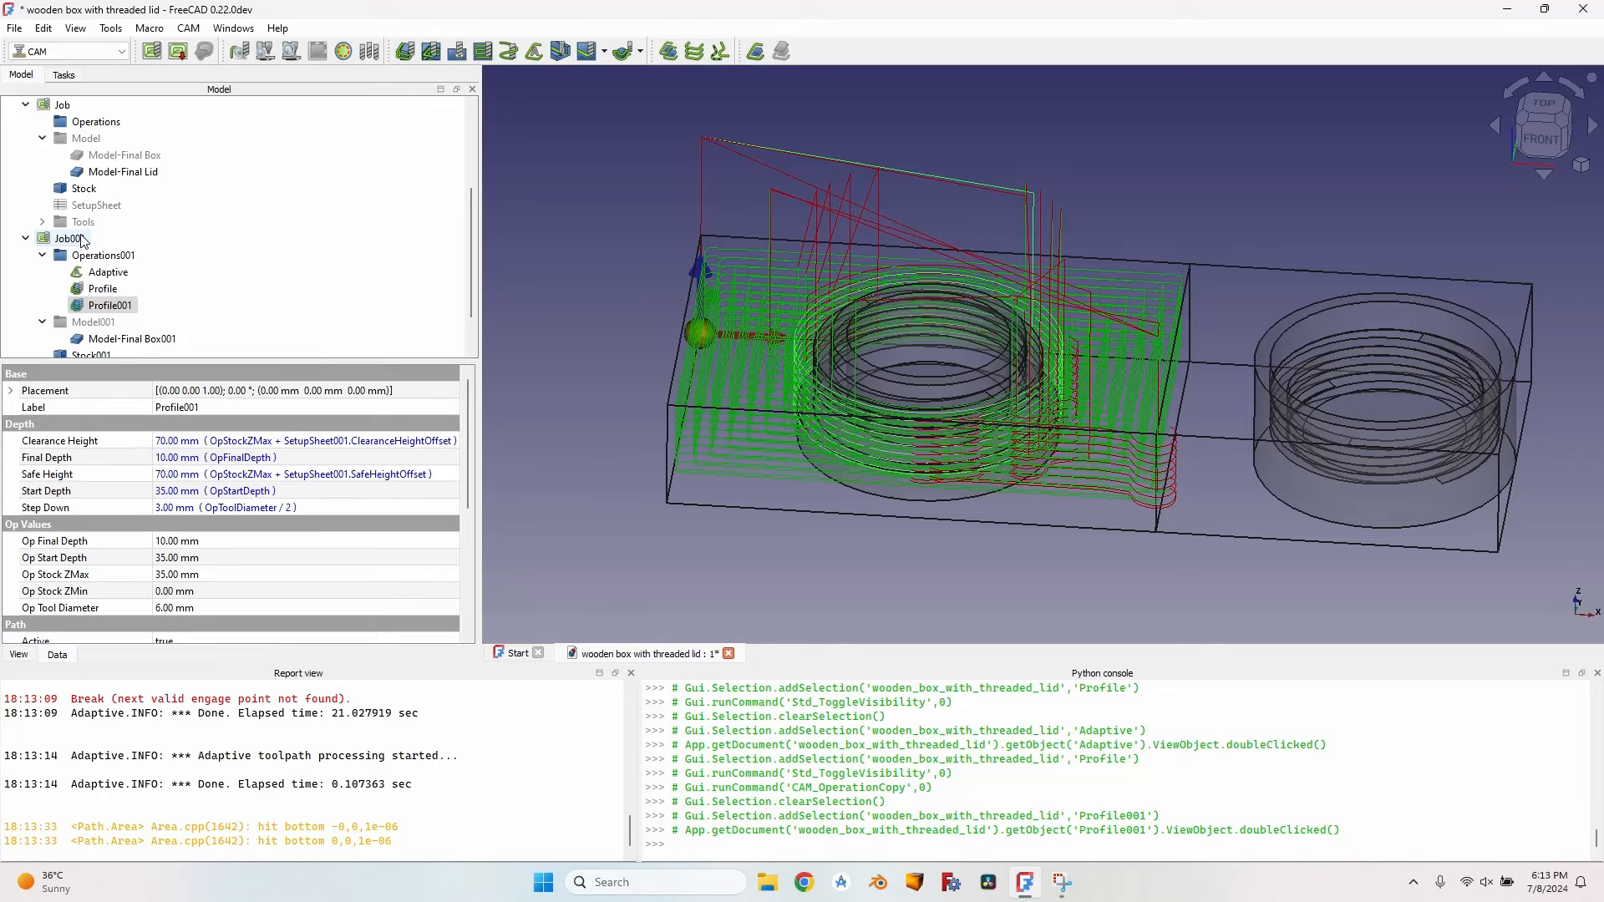
{"action": "left_click", "coordinate": [84, 241]}
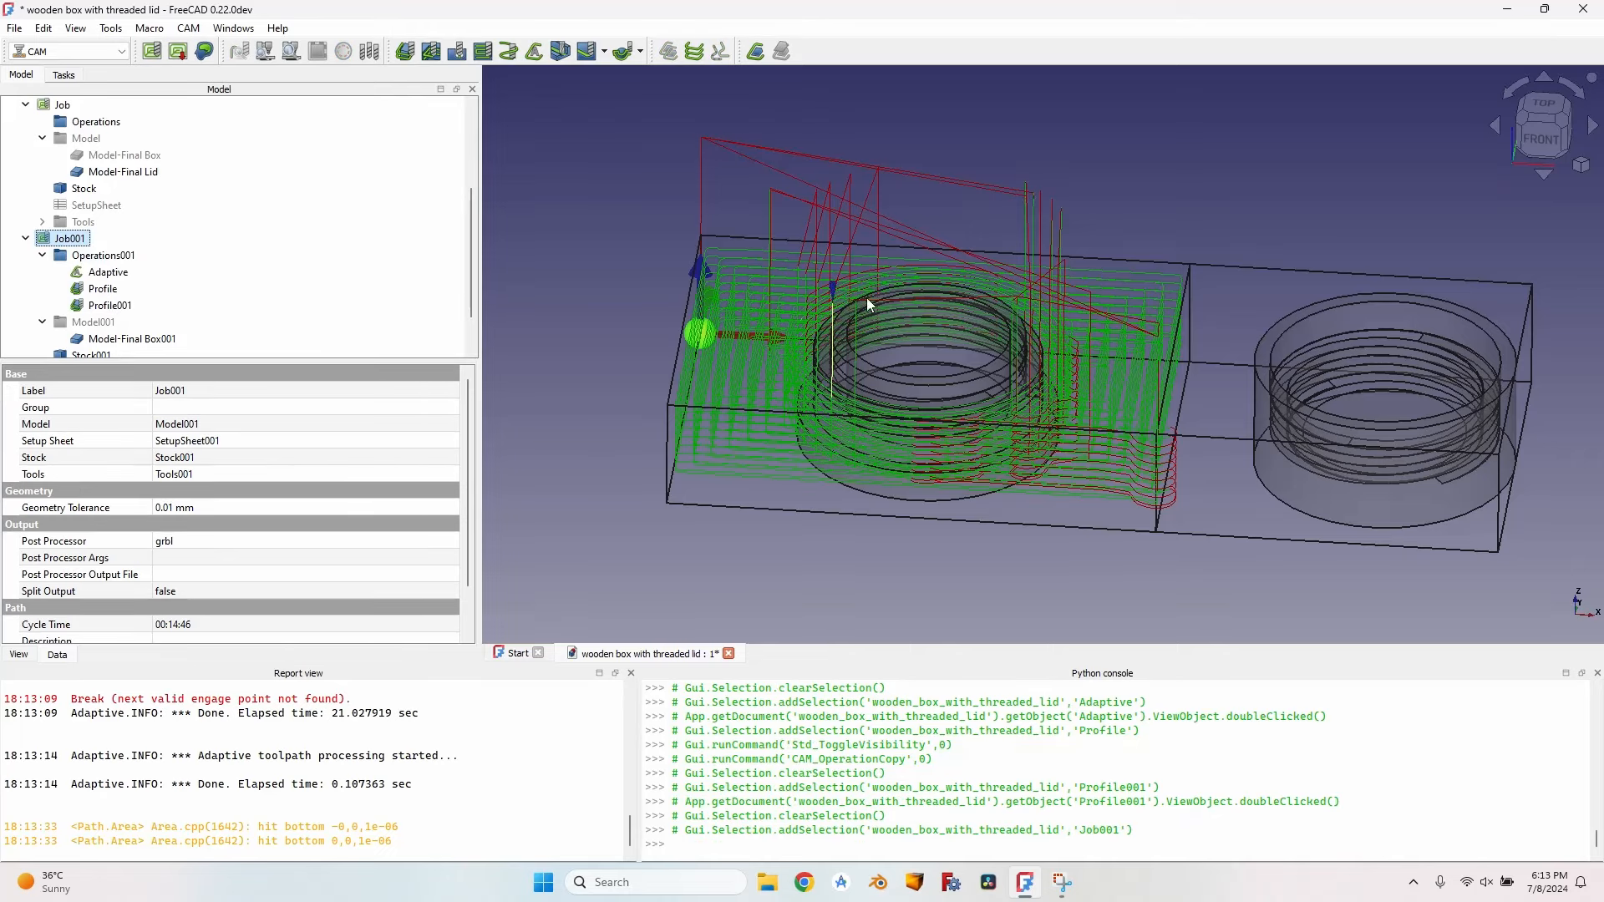
{"action": "middle_click_drag", "start_coordinate": [869, 305], "coordinate": [1140, 339]}
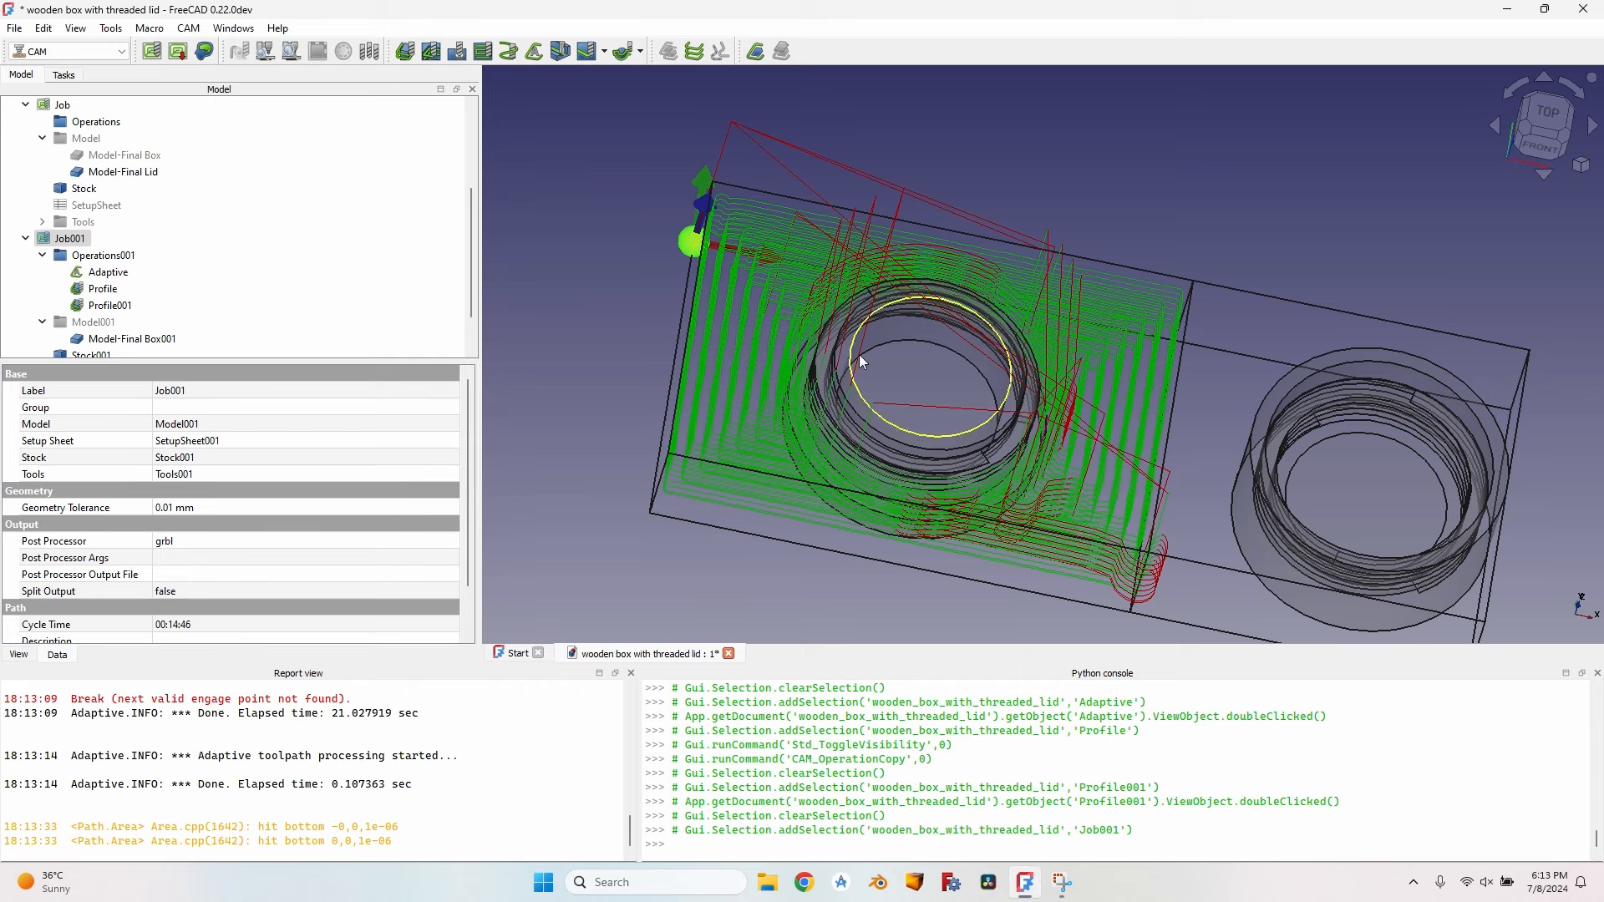
{"action": "middle_click_drag", "start_coordinate": [1037, 445], "coordinate": [1212, 430]}
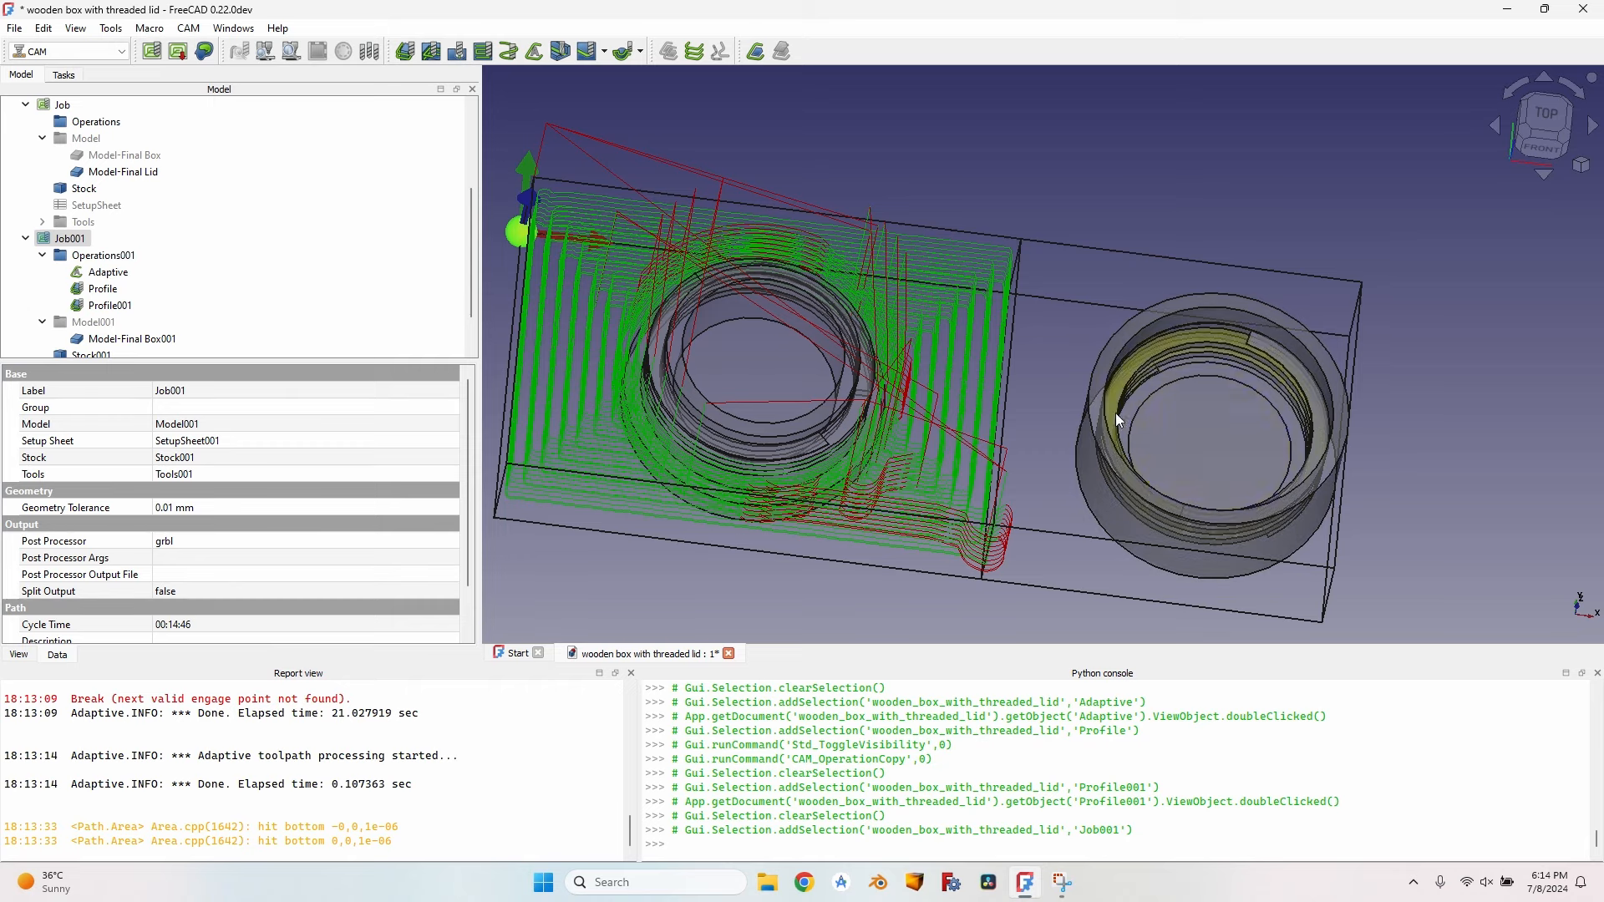
{"action": "middle_click_drag", "start_coordinate": [1257, 451], "coordinate": [1264, 411]}
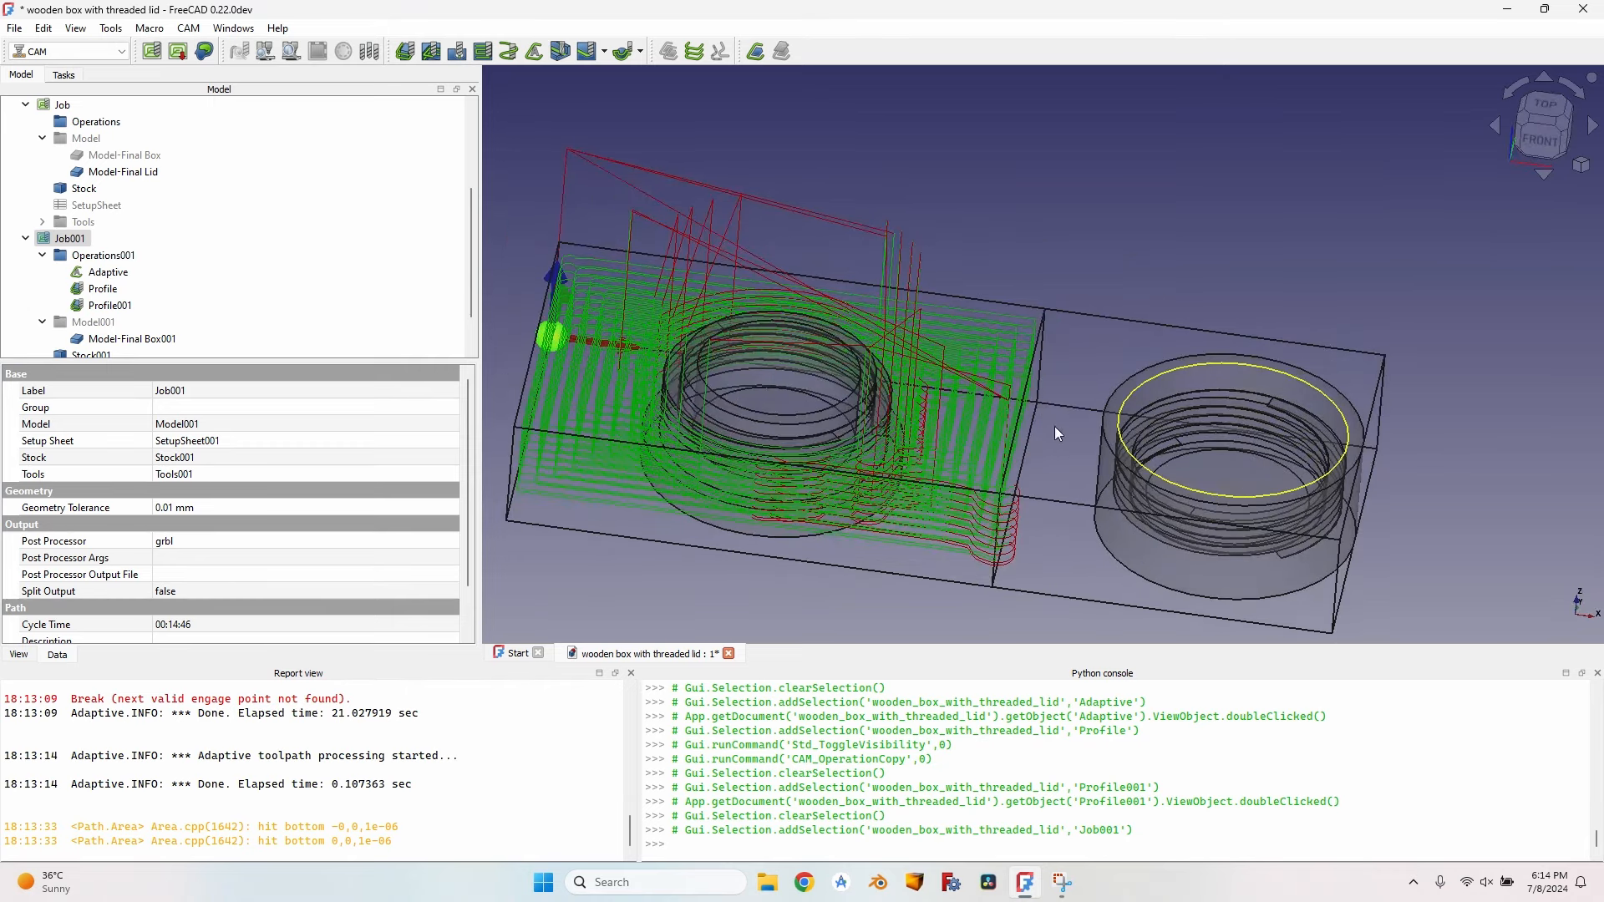
{"action": "middle_click_drag", "start_coordinate": [1054, 426], "coordinate": [1192, 255]}
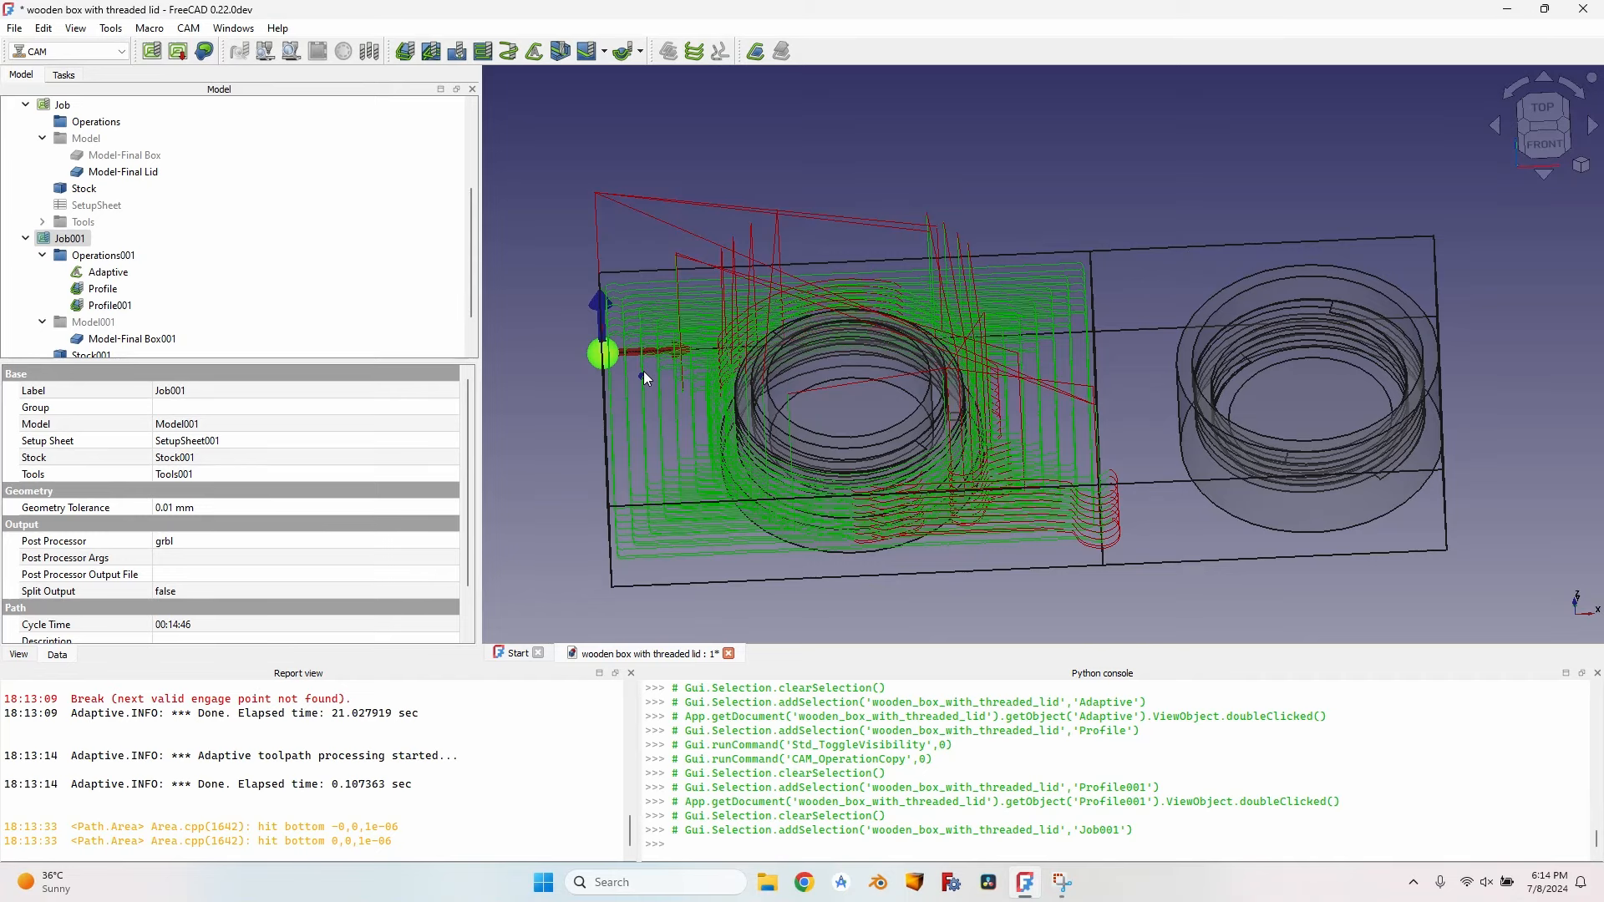
Step: Post-process Job001 and save its G-code in the Threaded Box folder as "wooden box with threaded lid part 1.nc"
{"action": "left_click", "coordinate": [77, 240]}
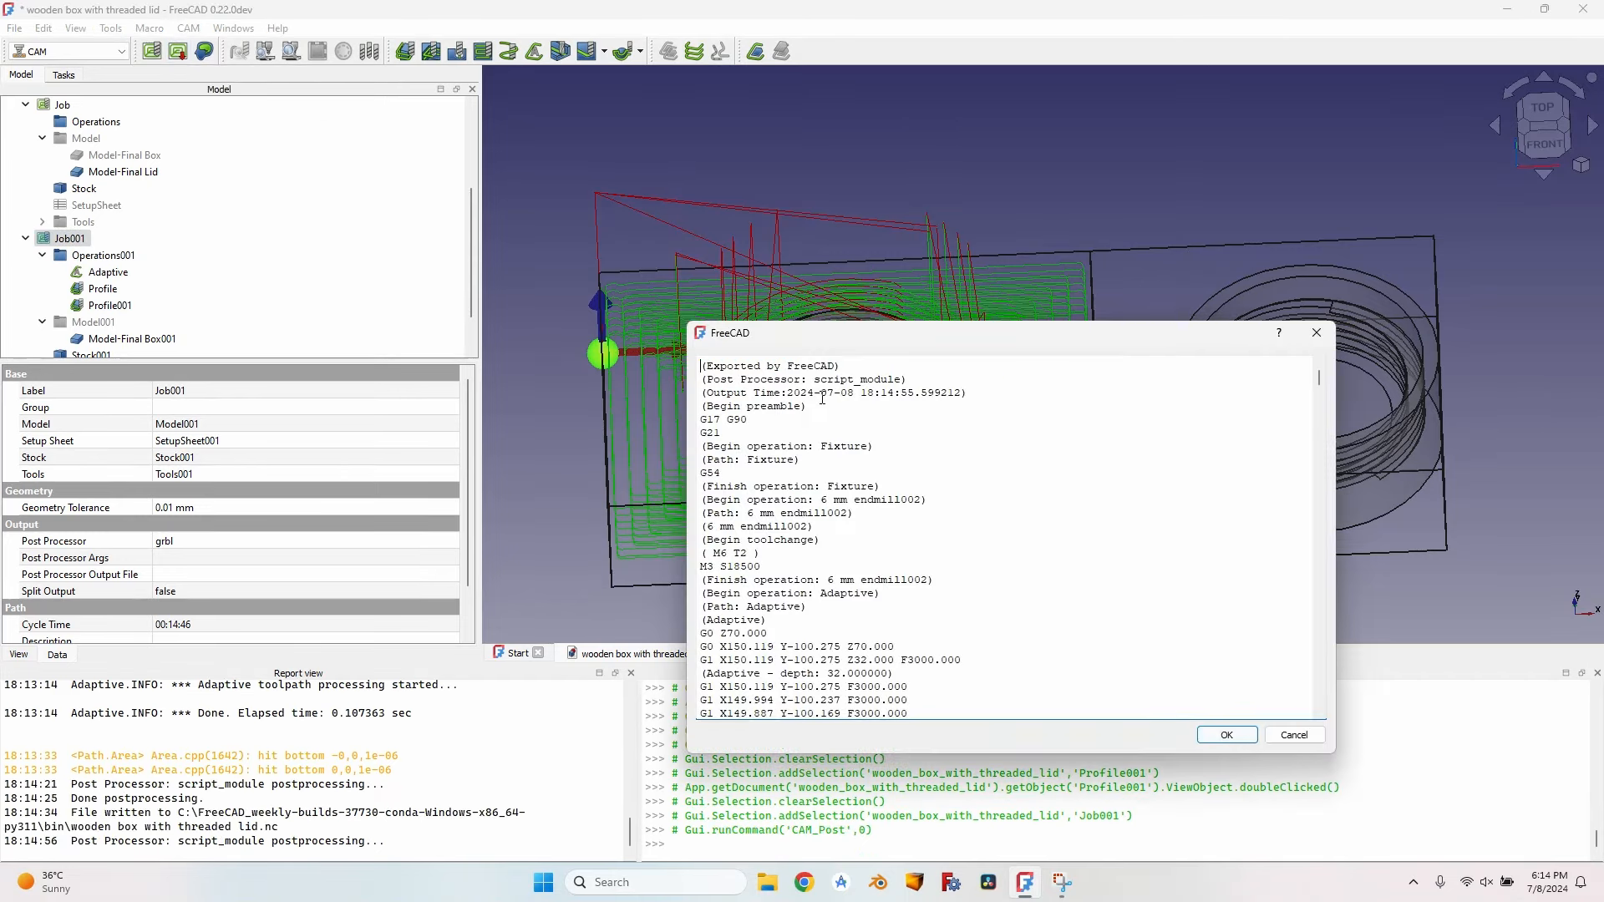
{"action": "left_click", "coordinate": [1227, 739]}
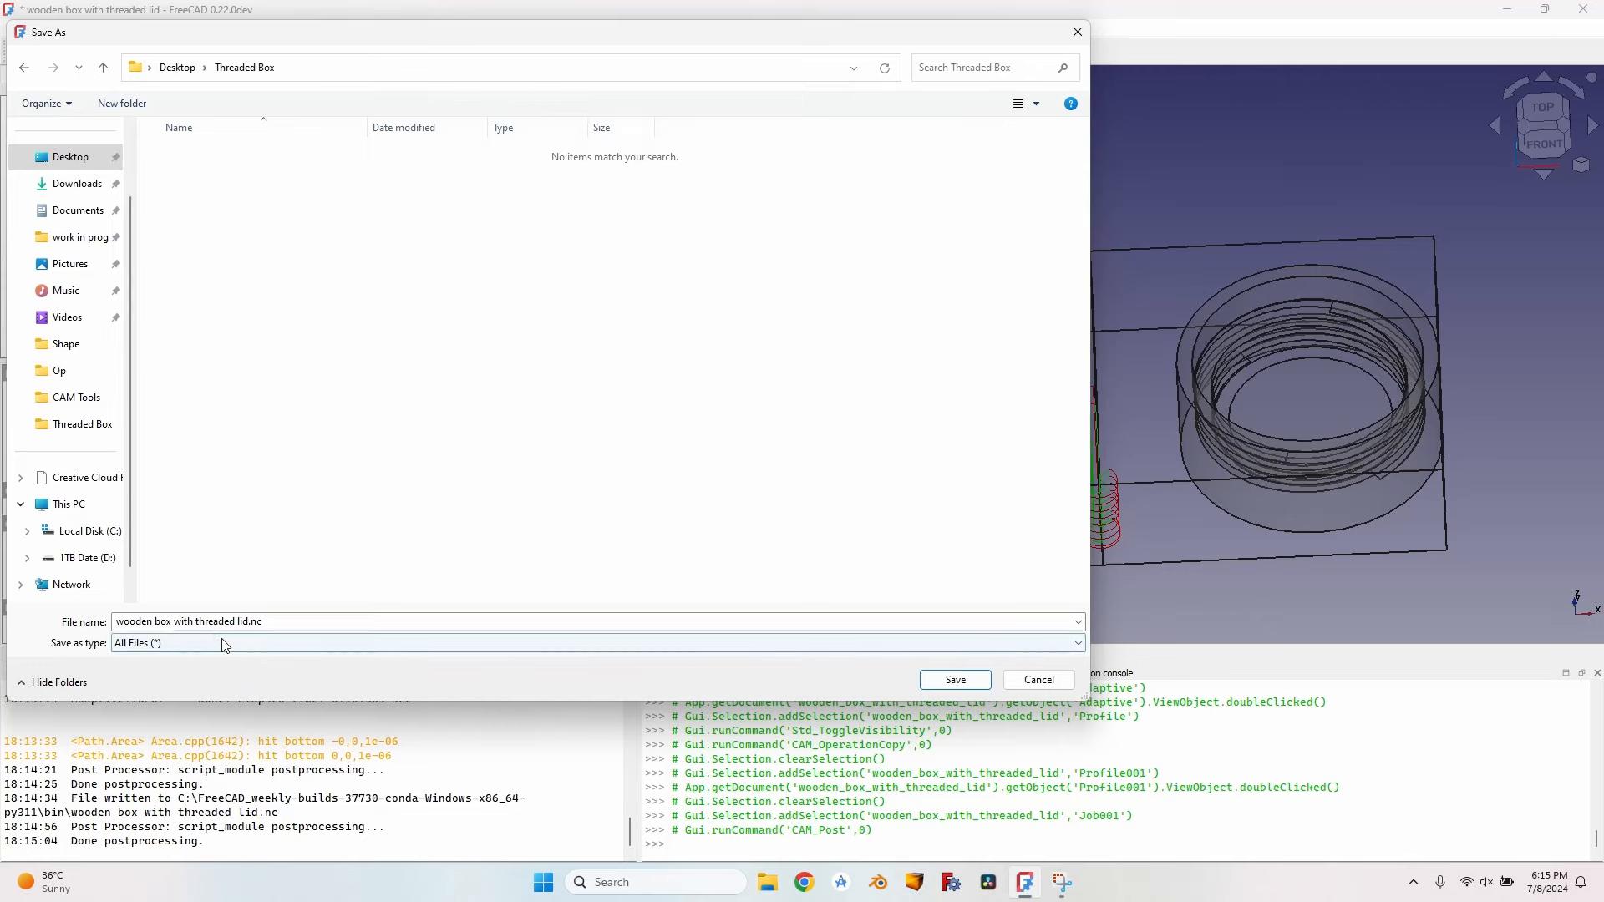
{"action": "left_click", "coordinate": [287, 622]}
{"action": "left_click", "coordinate": [287, 622]}
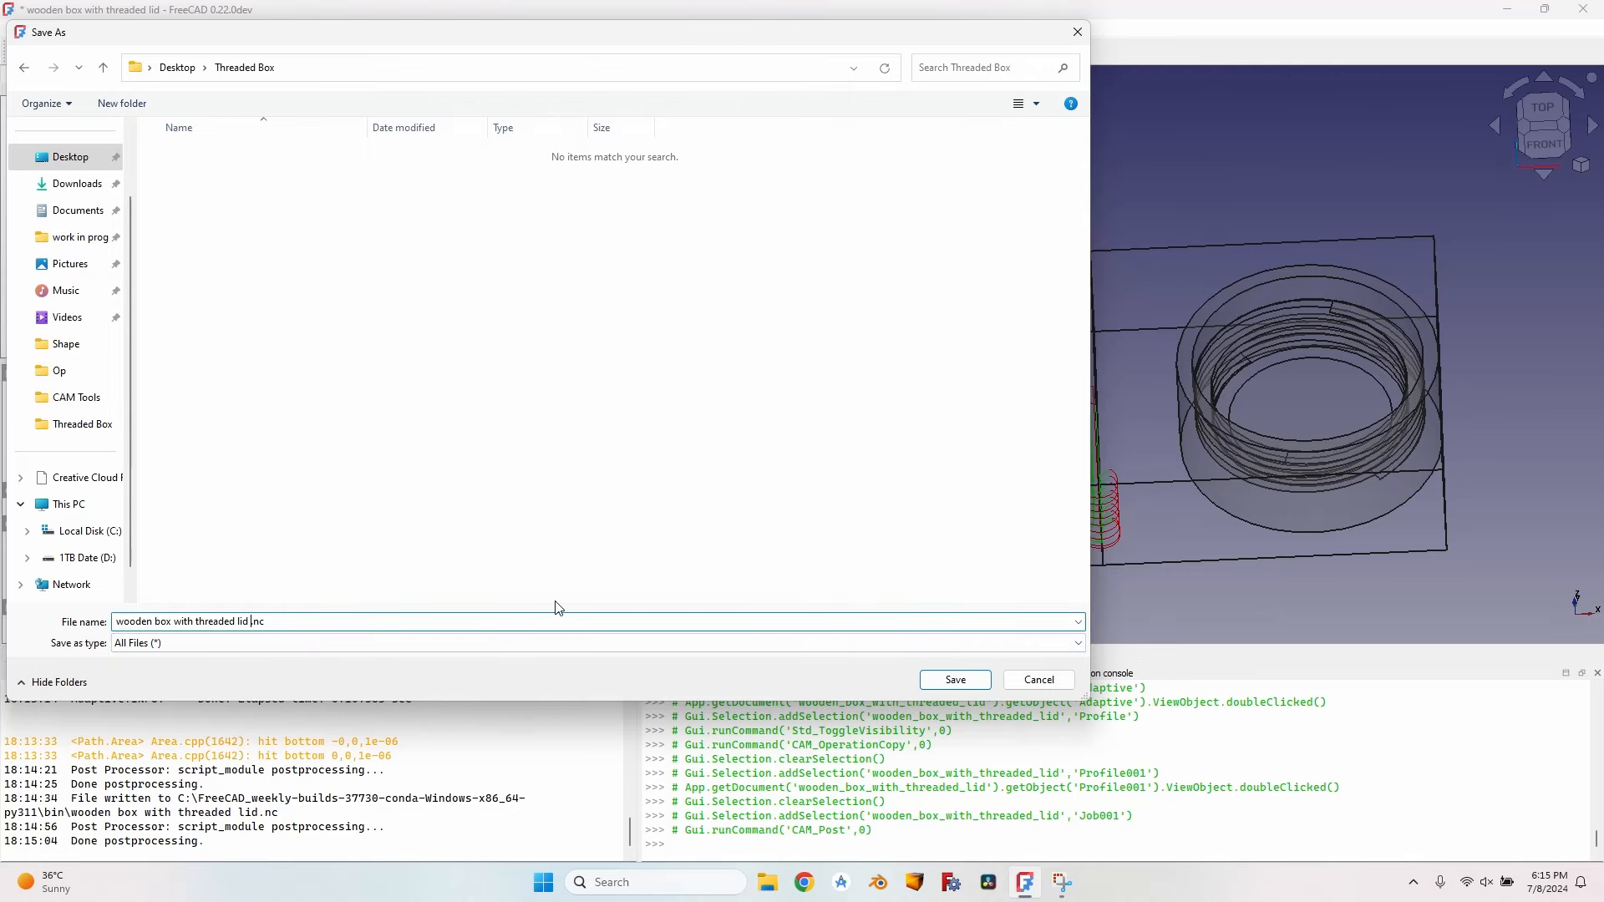
{"action": "key", "text": "Return"}
Step: Hide Job001 along with its Adaptive and two Profile toolpaths, box model and stock, and collapse the job
{"action": "key", "text": "space"}
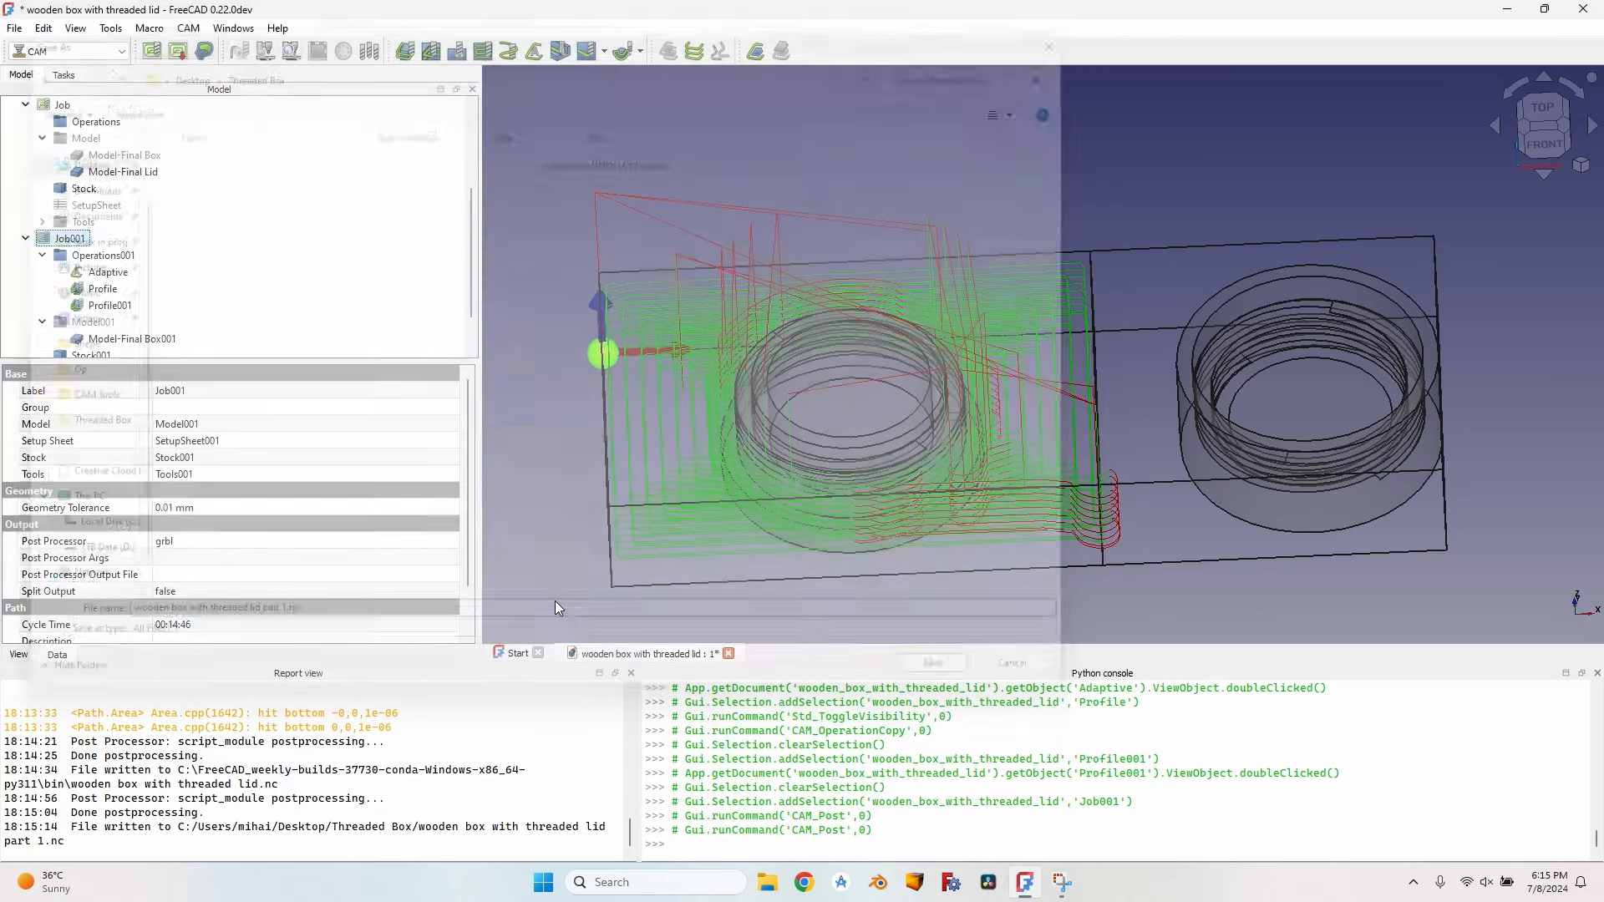
{"action": "left_click", "coordinate": [109, 273]}
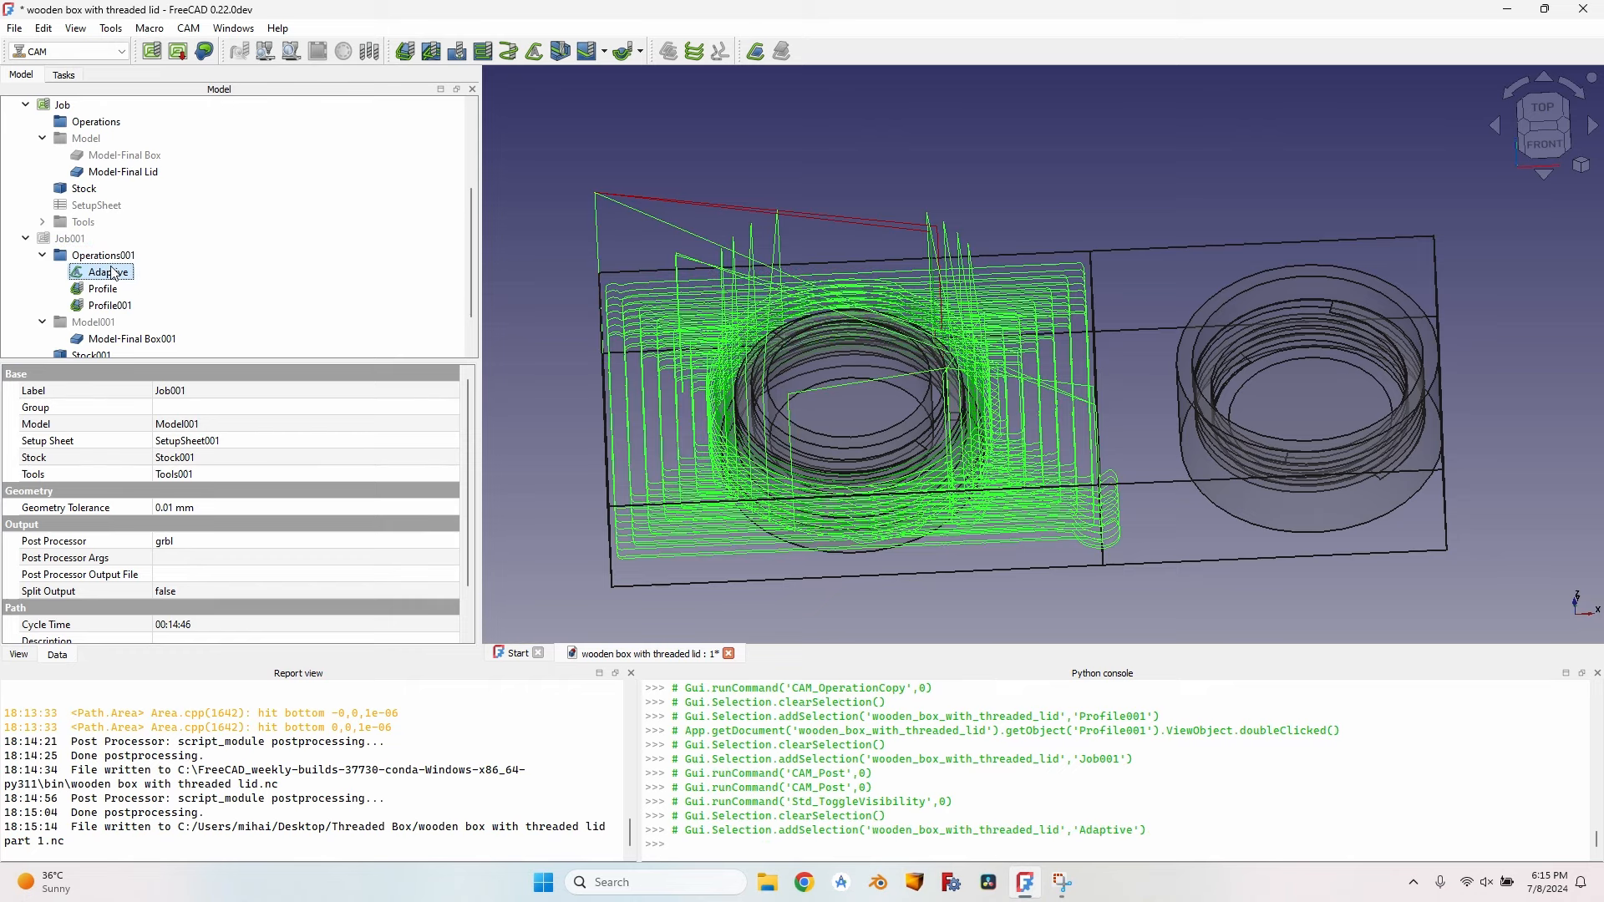
{"action": "left_click", "coordinate": [110, 304], "text": "shift"}
{"action": "key", "text": "space"}
{"action": "left_click", "coordinate": [114, 340]}
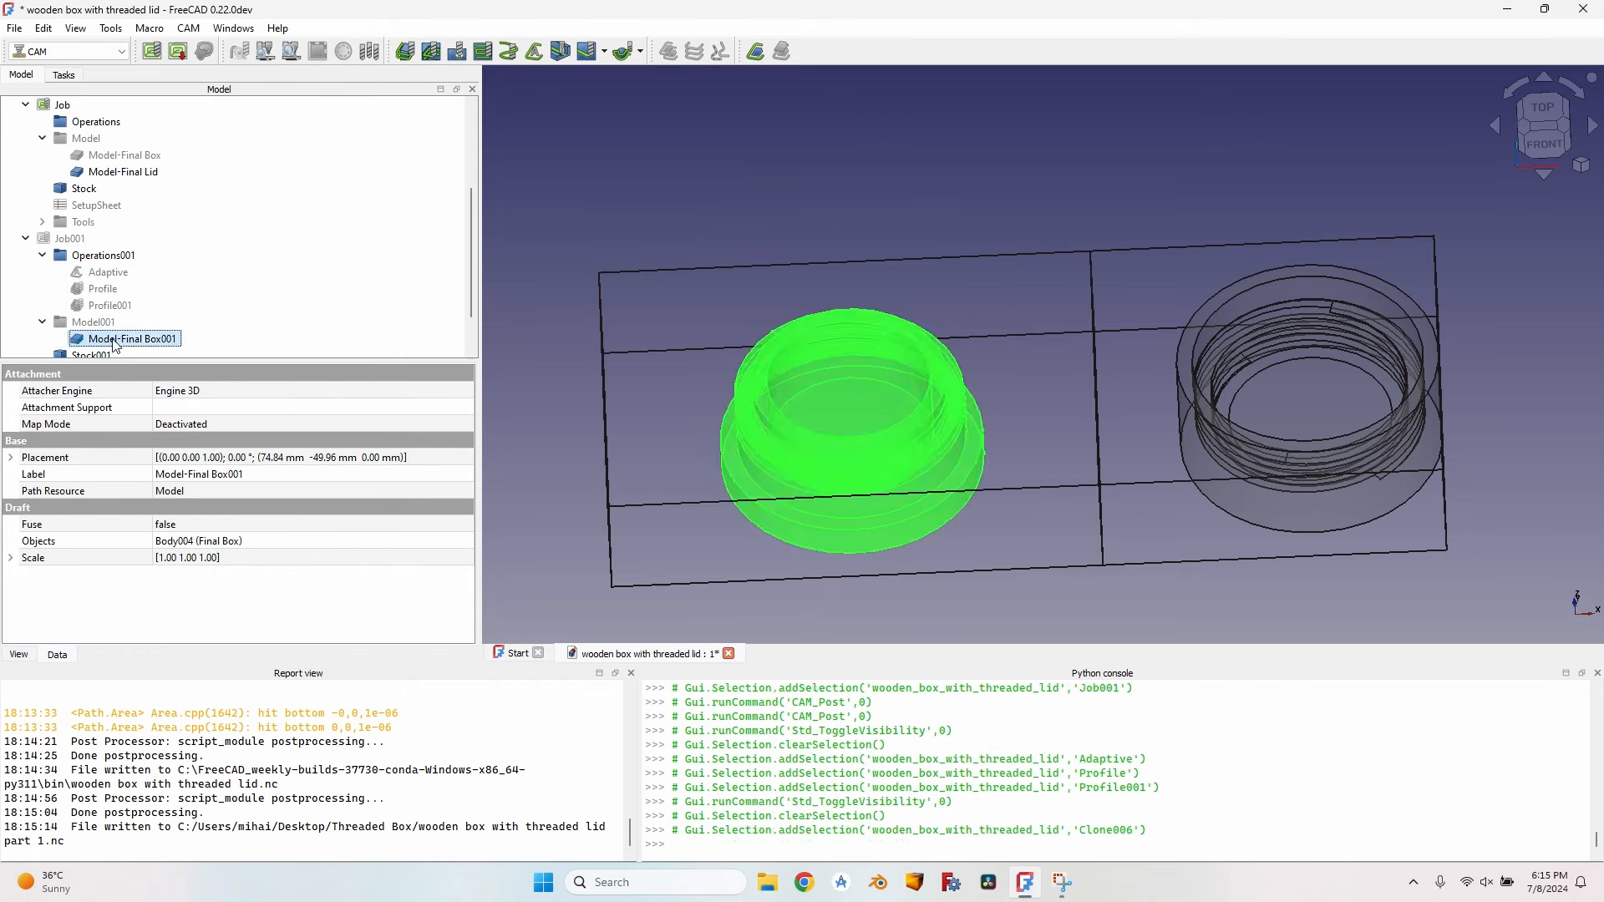
{"action": "key", "text": "space"}
{"action": "left_click", "coordinate": [96, 354]}
{"action": "key", "text": "space"}
{"action": "left_click", "coordinate": [27, 223]}
Step: Show the Model-Final Box object of the first job alongside the lid model
{"action": "left_click", "coordinate": [62, 207]}
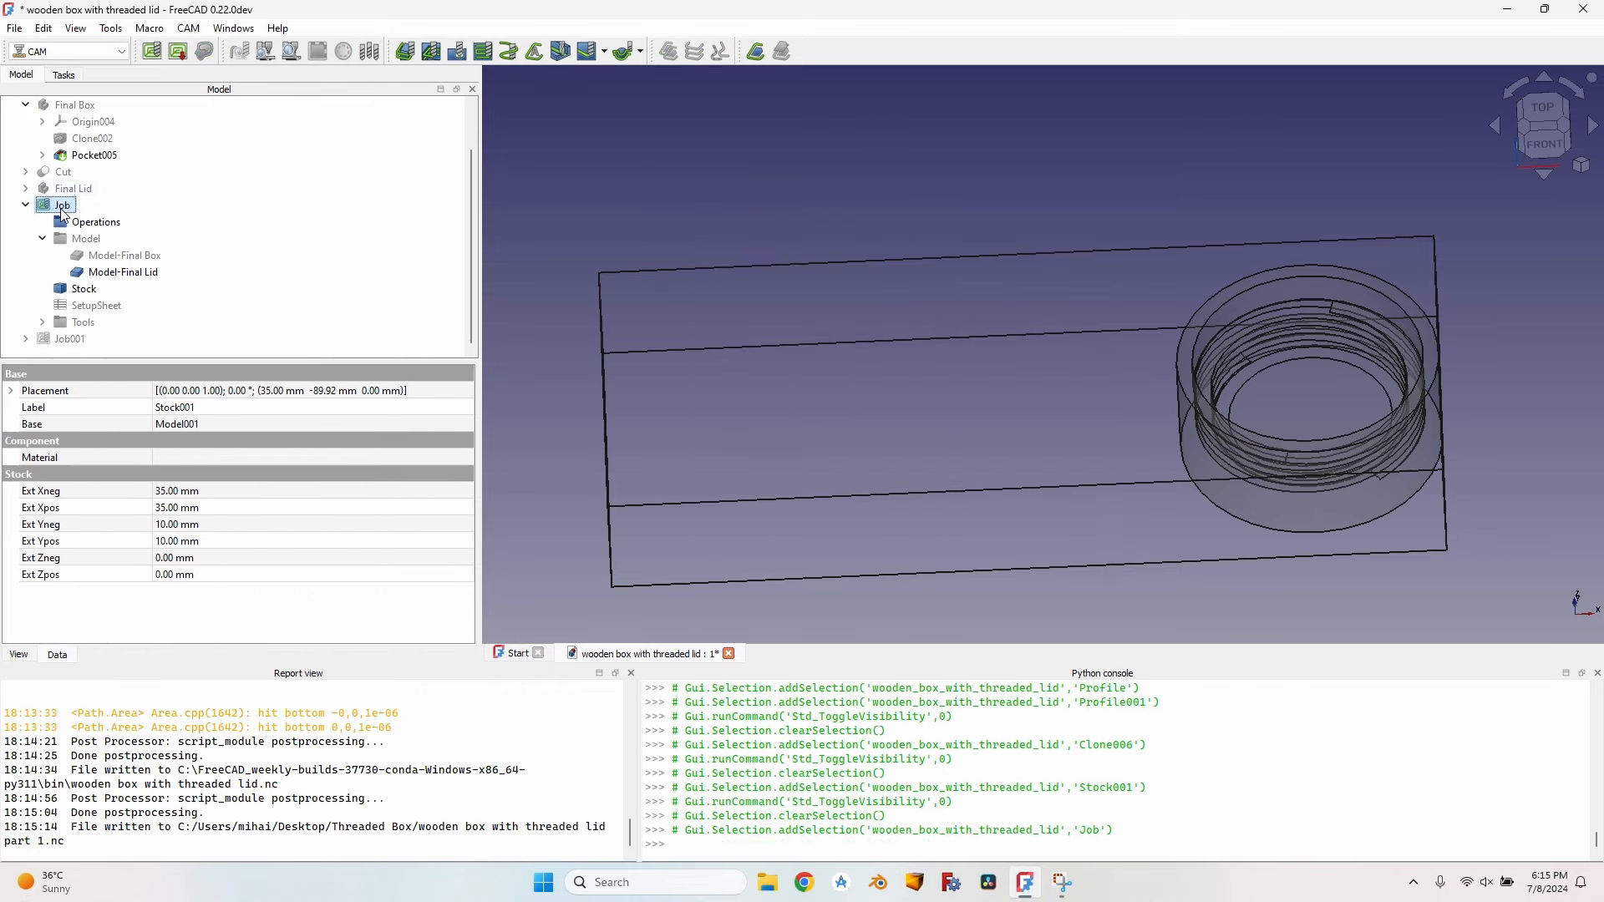
{"action": "left_click", "coordinate": [147, 274]}
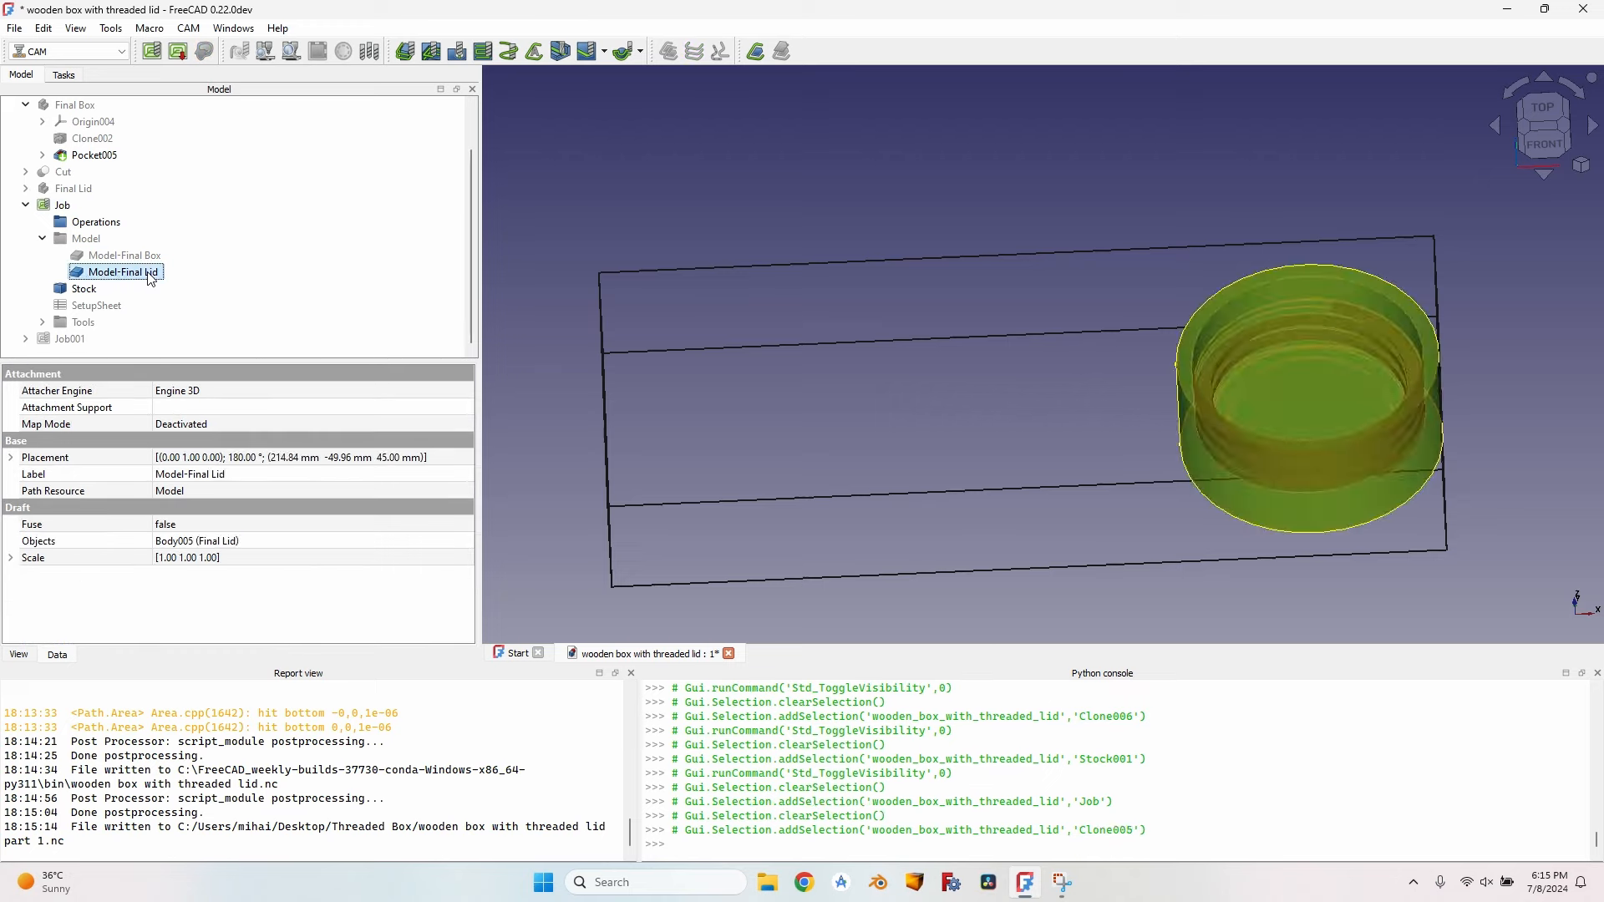
{"action": "left_click", "coordinate": [148, 258]}
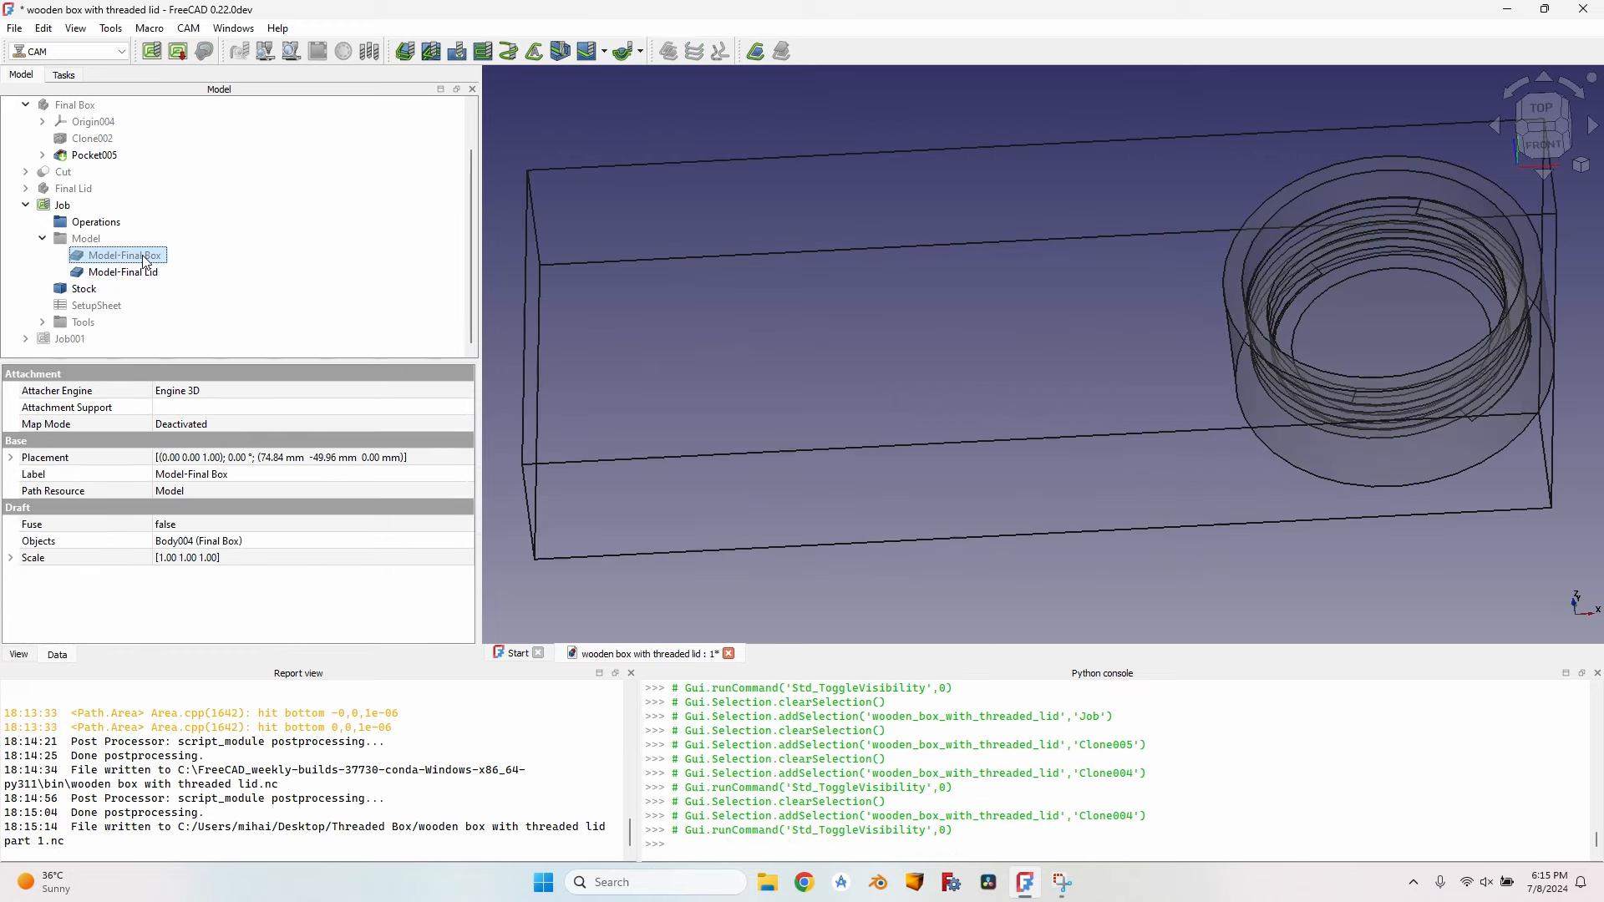
{"action": "key", "text": "space"}
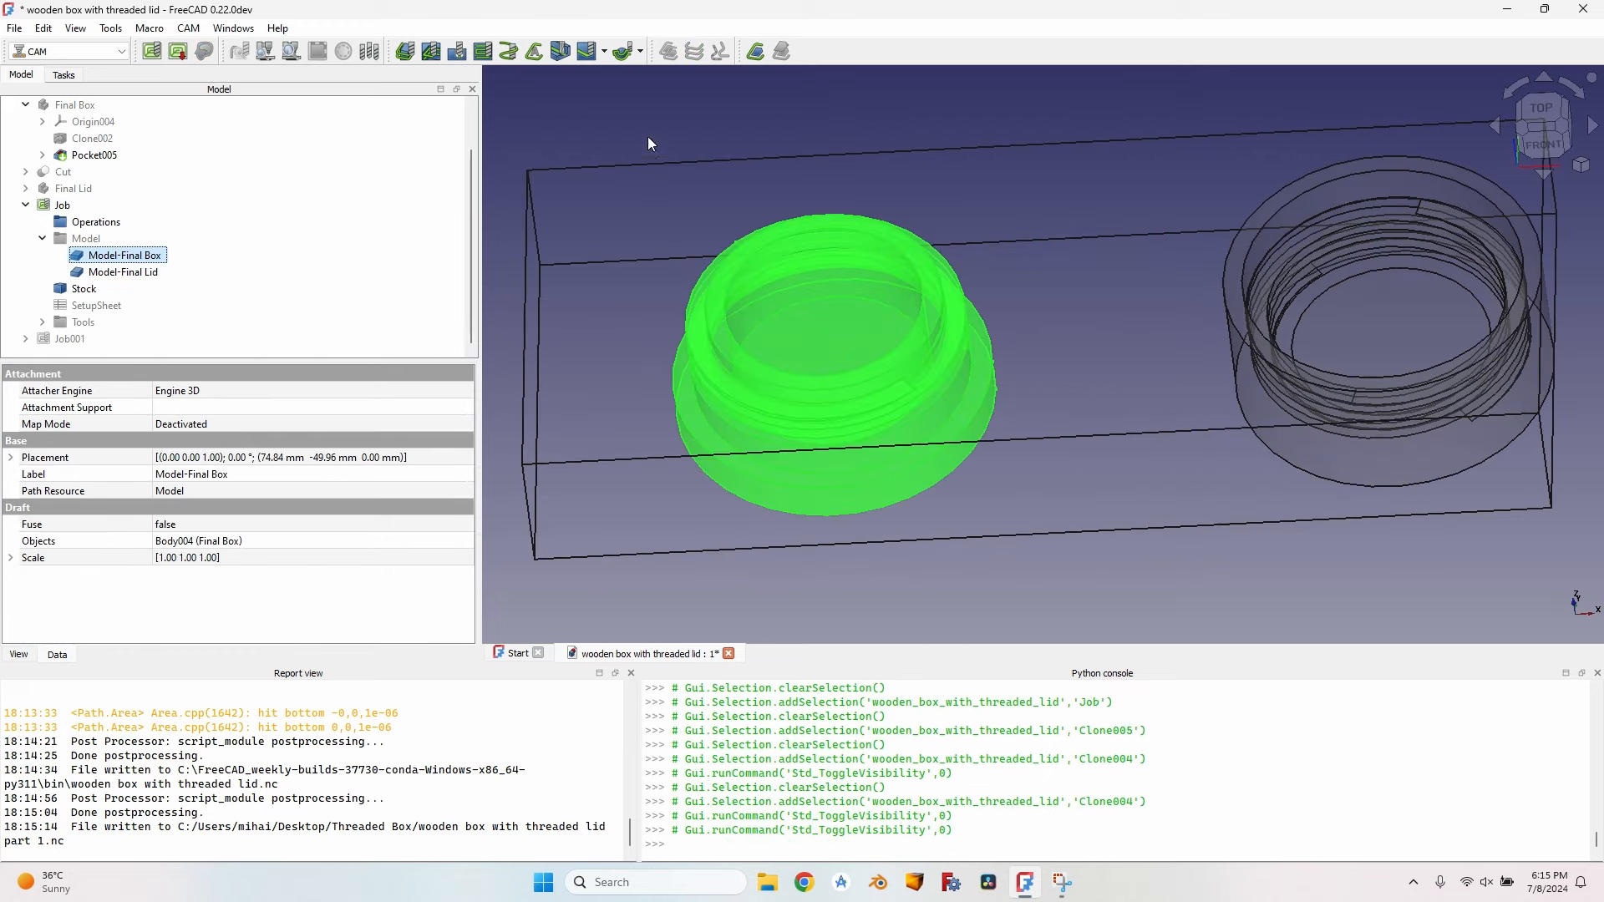
Step: Create a Pocket Shape operation on the lid's circular inner floor and the ring face around it, and generate its toolpath
{"action": "left_click", "coordinate": [1054, 129]}
{"action": "middle_click_drag", "start_coordinate": [1054, 130], "coordinate": [1235, 401]}
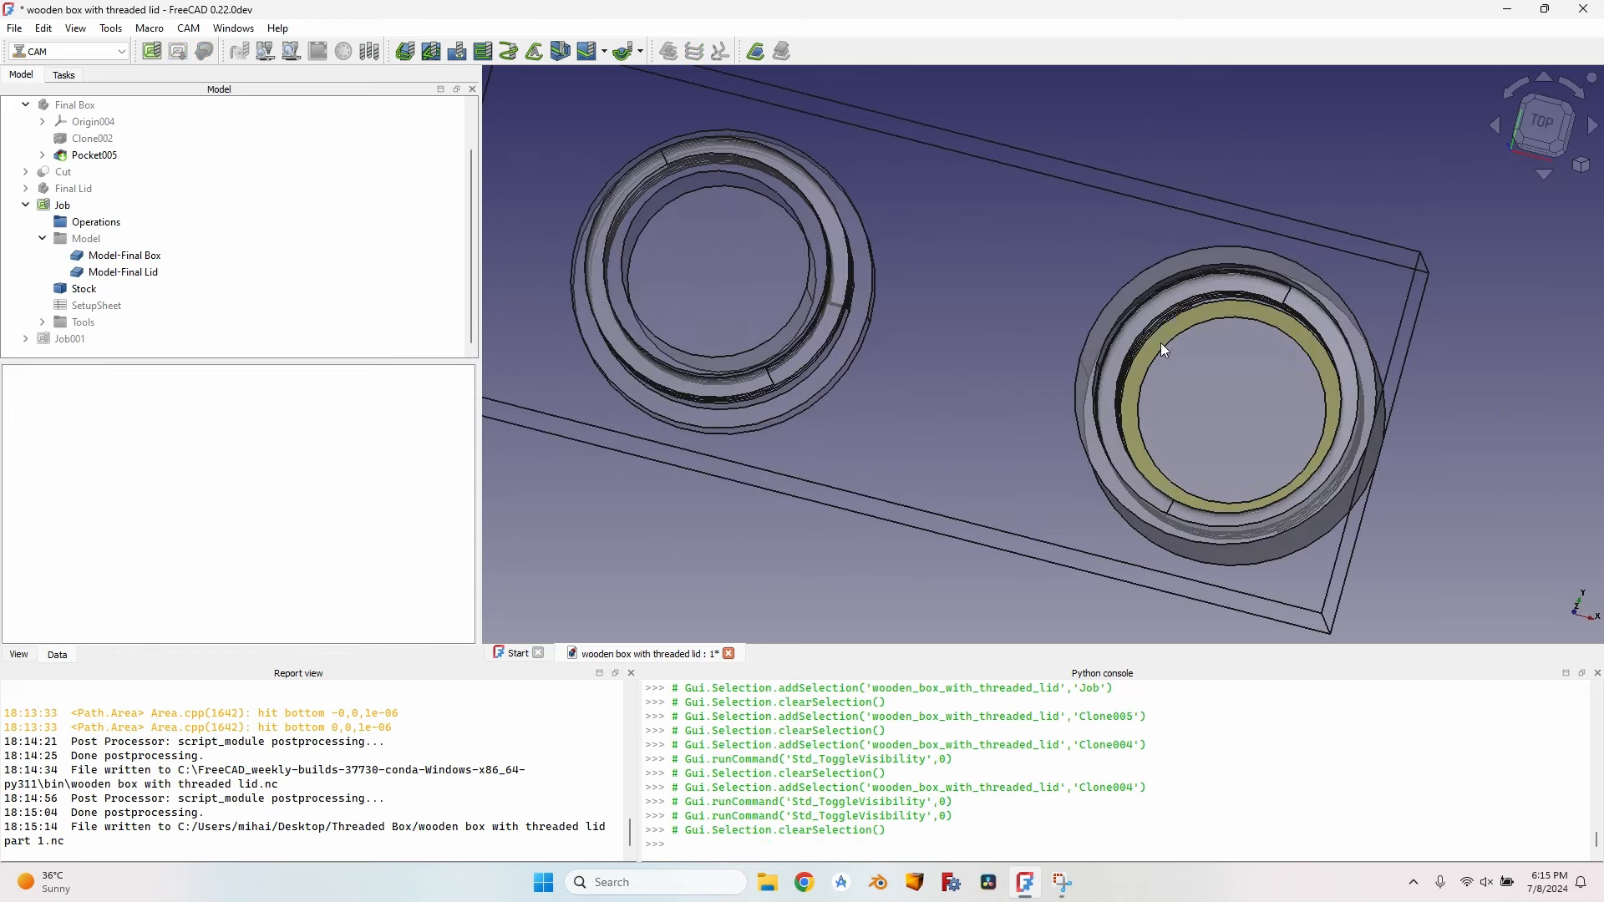
{"action": "middle_click_drag", "start_coordinate": [1164, 339], "coordinate": [1156, 332]}
{"action": "scroll", "coordinate": [1157, 333], "scroll_direction": "up", "scroll_amount": 6}
{"action": "scroll", "coordinate": [1111, 331], "scroll_direction": "down", "scroll_amount": 4}
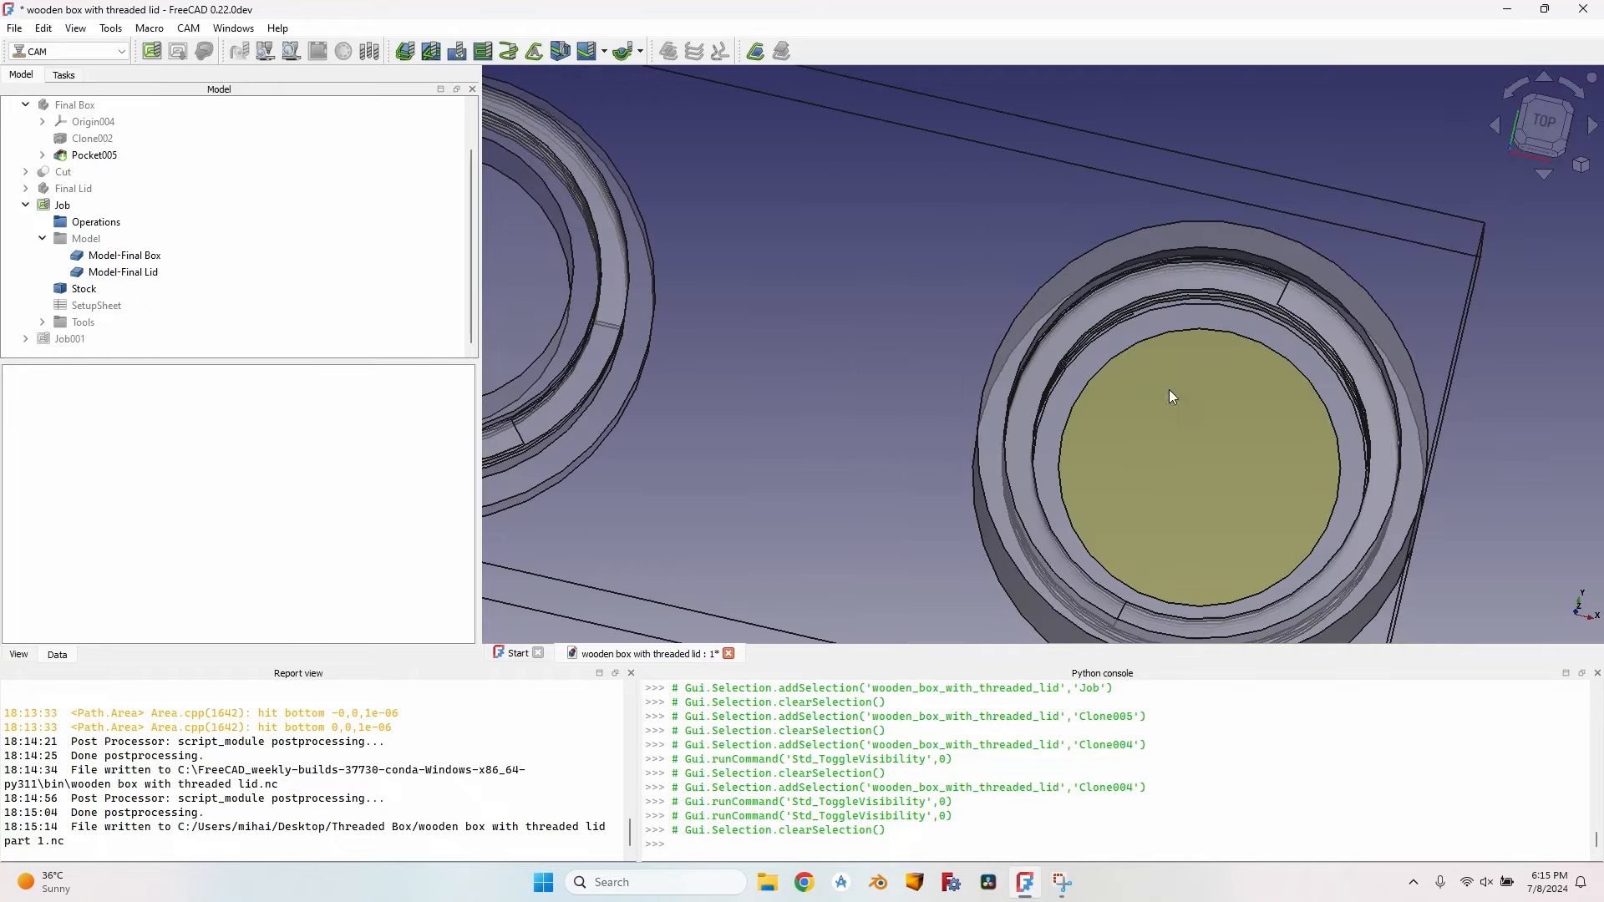
{"action": "left_click", "coordinate": [1145, 464]}
{"action": "scroll", "coordinate": [1145, 464], "scroll_direction": "up", "scroll_amount": 1}
{"action": "middle_click_drag", "start_coordinate": [1115, 424], "coordinate": [1038, 449]}
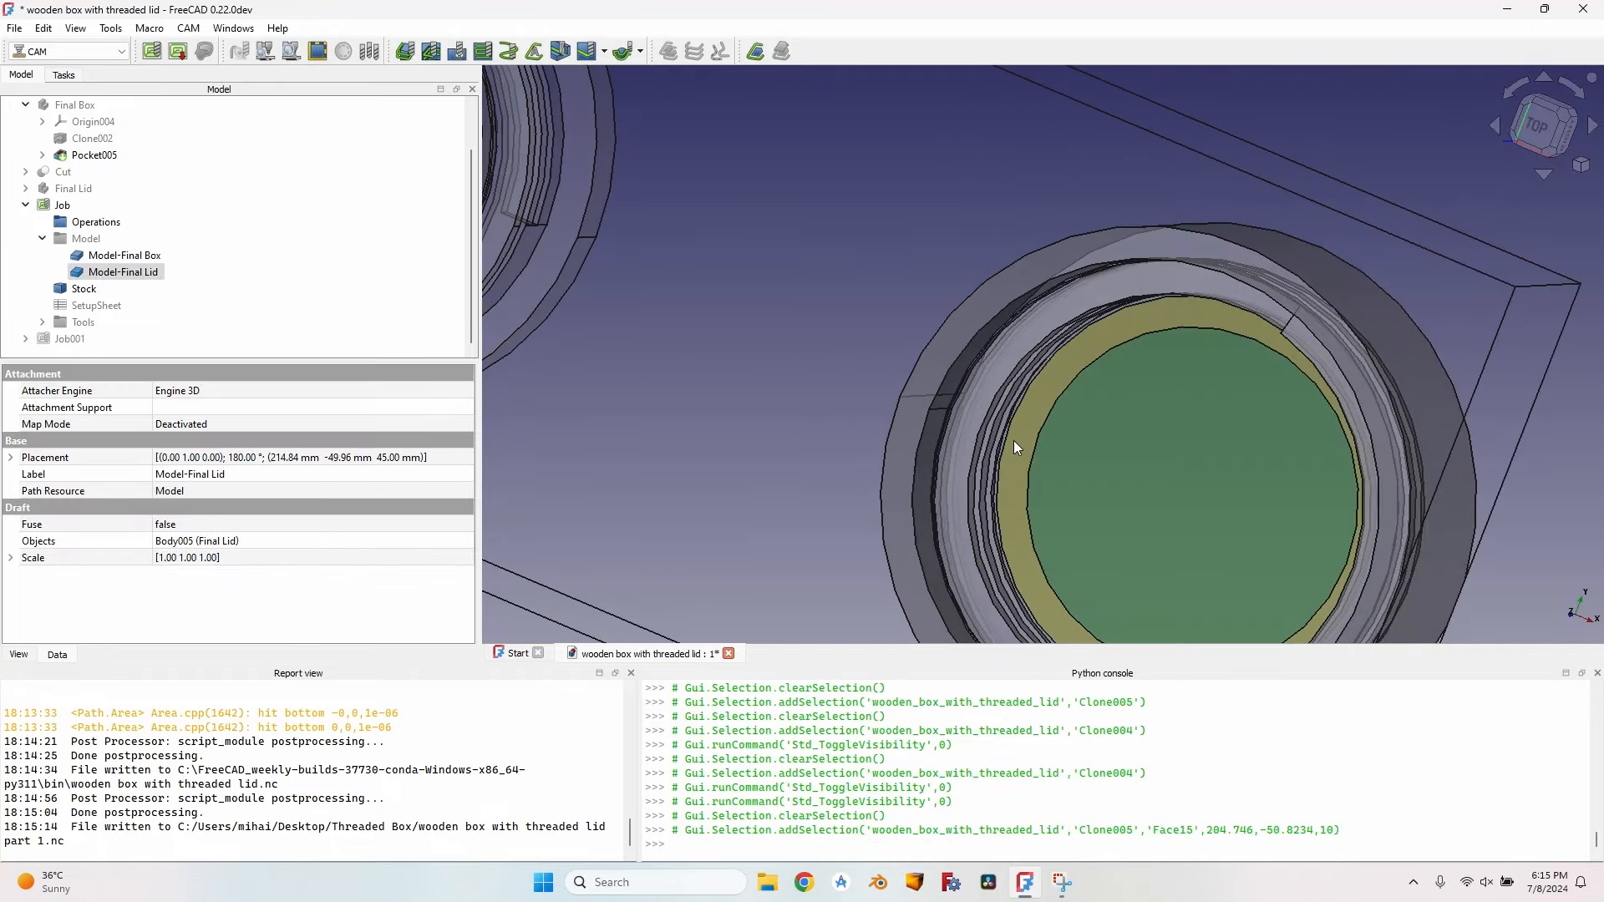
{"action": "left_click", "coordinate": [1015, 441], "text": "ctrl"}
{"action": "middle_click_drag", "start_coordinate": [1123, 394], "coordinate": [1285, 279]}
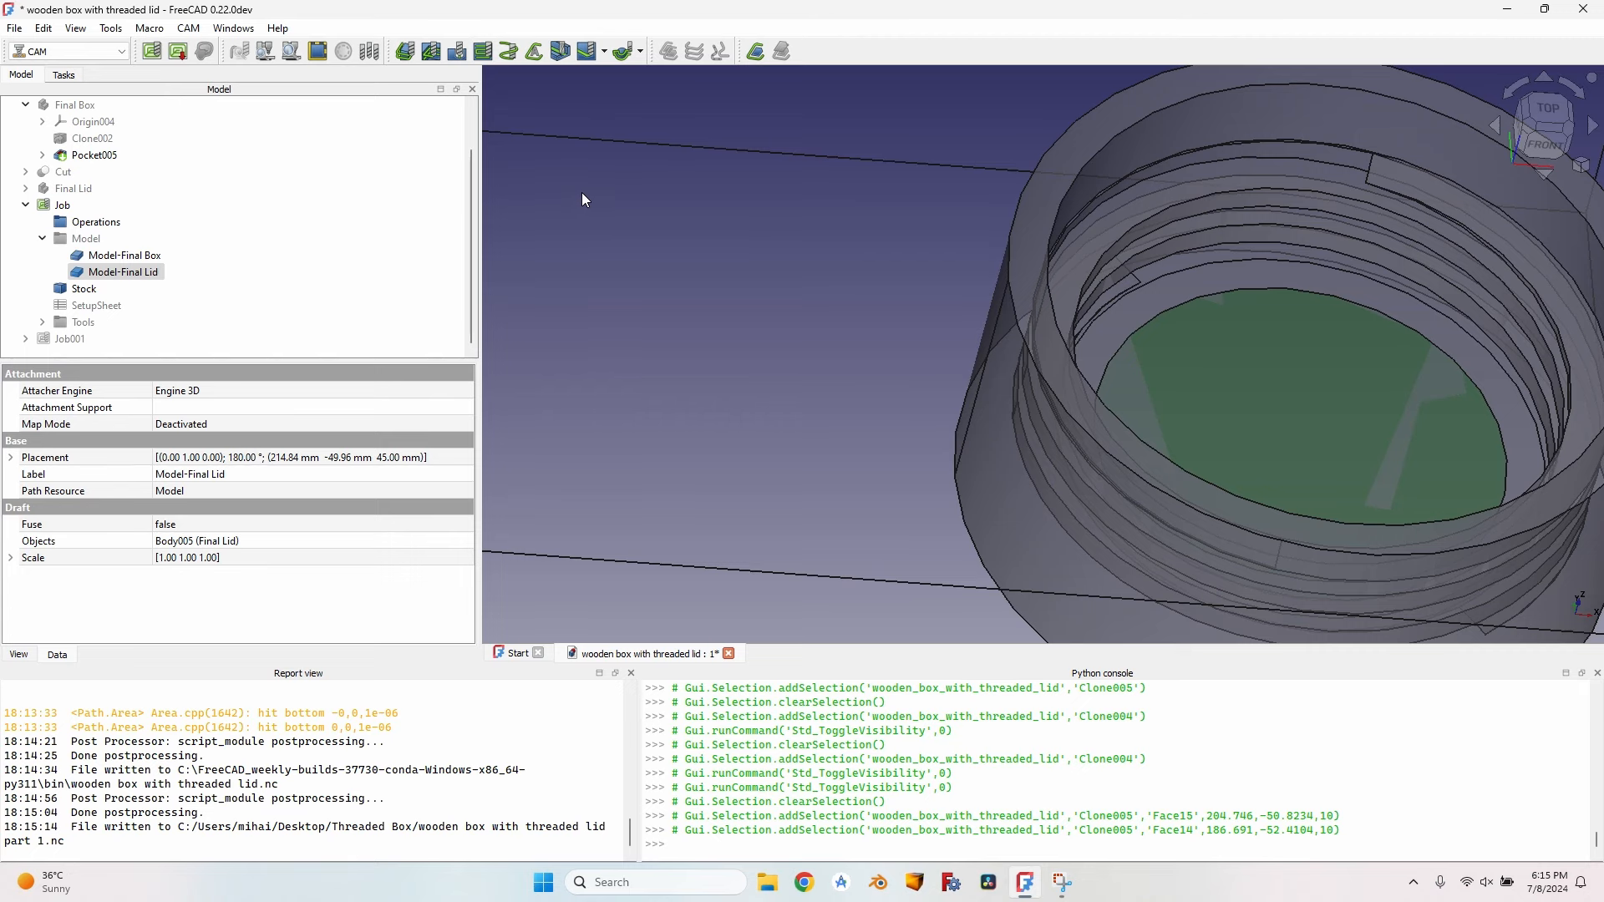
{"action": "left_click", "coordinate": [431, 53]}
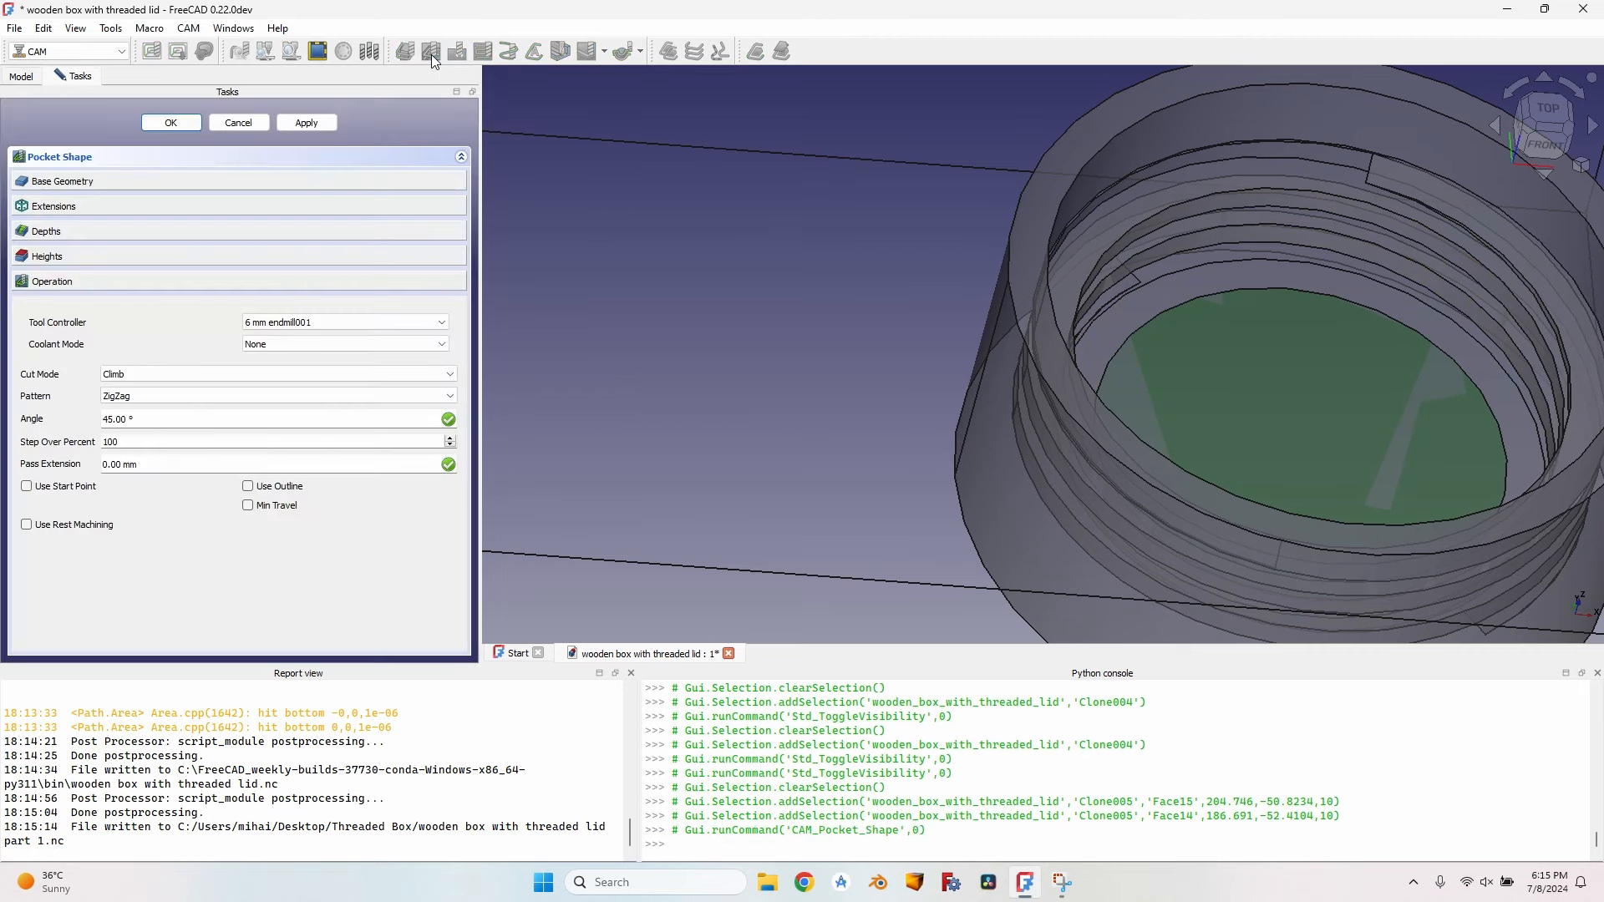
{"action": "left_click", "coordinate": [307, 123]}
Step: Try the Offset pattern for the lid's pocket and inspect the resulting toolpath
{"action": "left_click", "coordinate": [158, 396]}
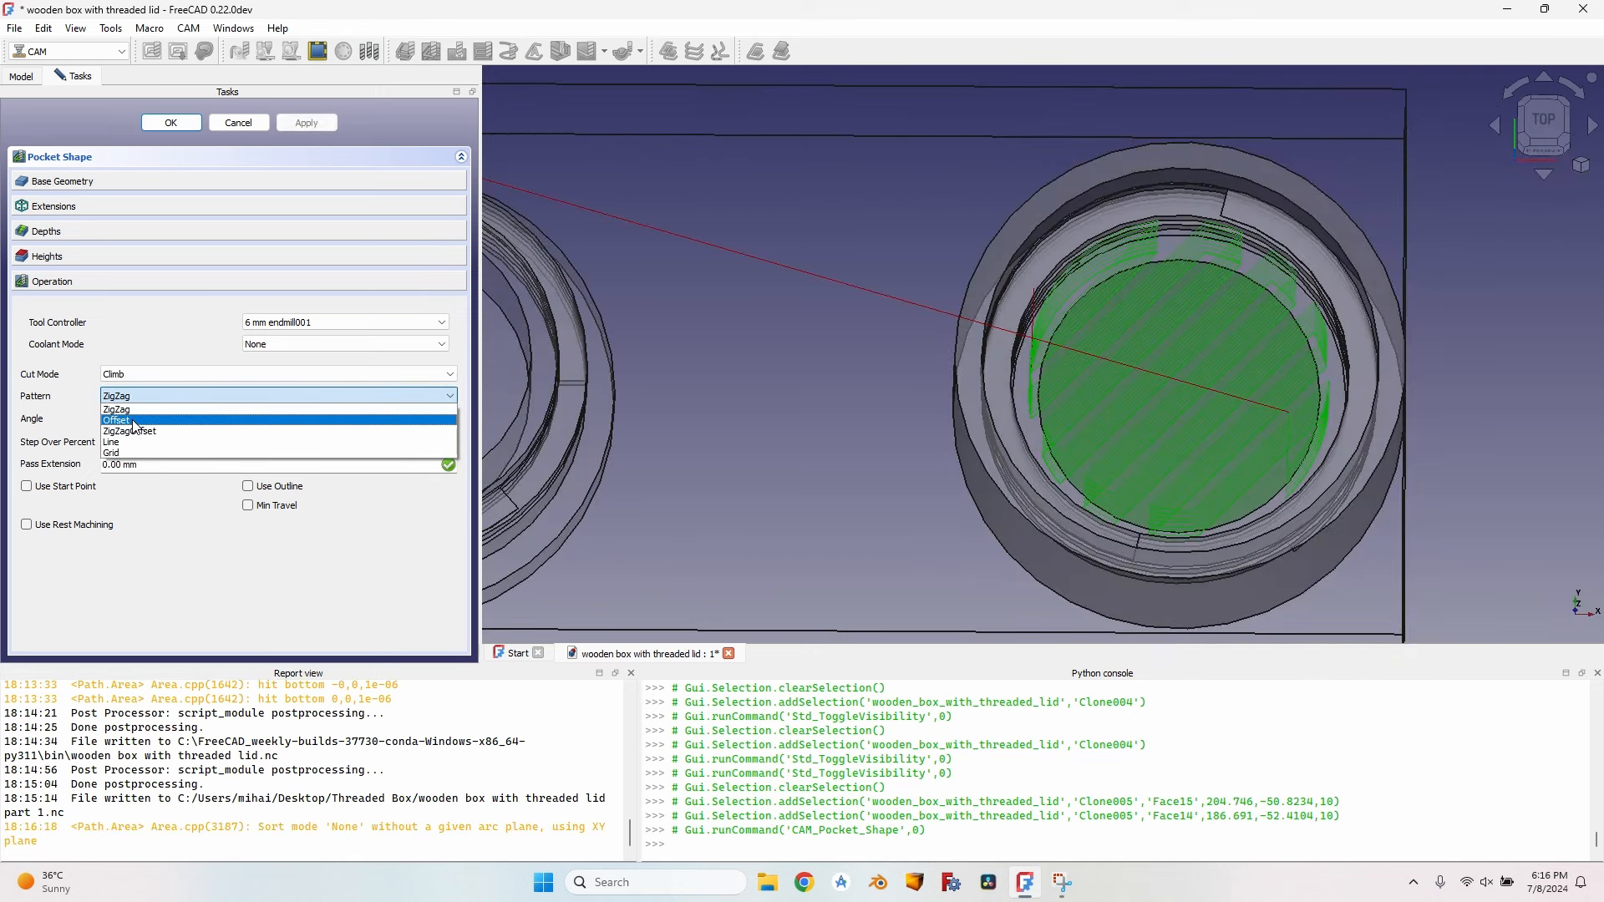
{"action": "left_click", "coordinate": [135, 421]}
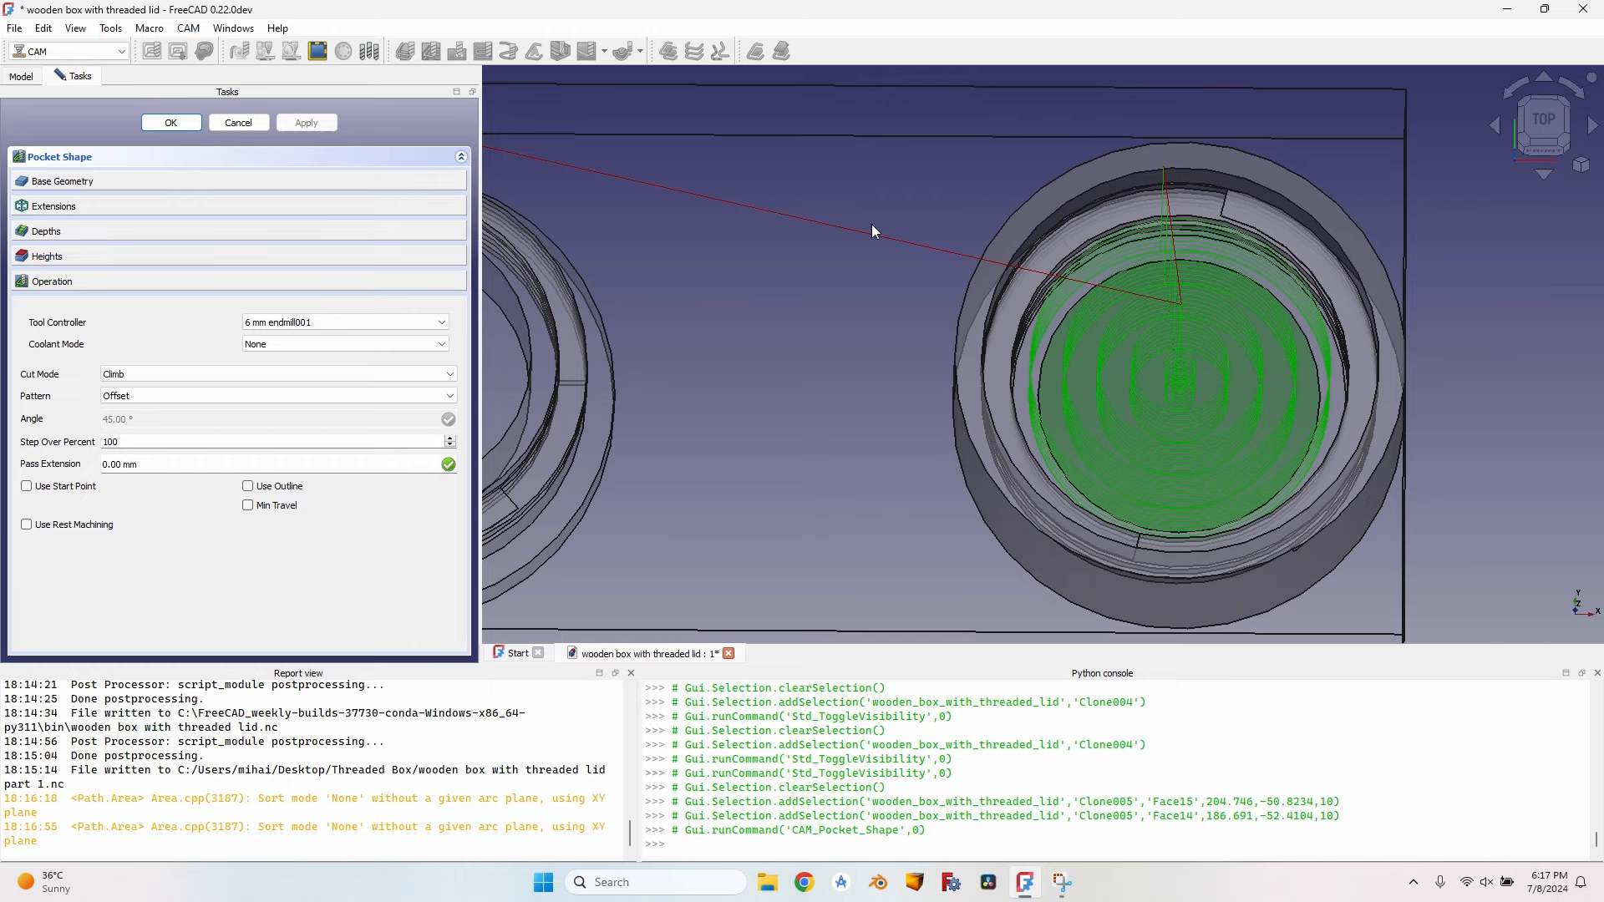
{"action": "scroll", "coordinate": [871, 226], "scroll_direction": "up", "scroll_amount": 3}
{"action": "middle_click_drag", "start_coordinate": [870, 225], "coordinate": [762, 213]}
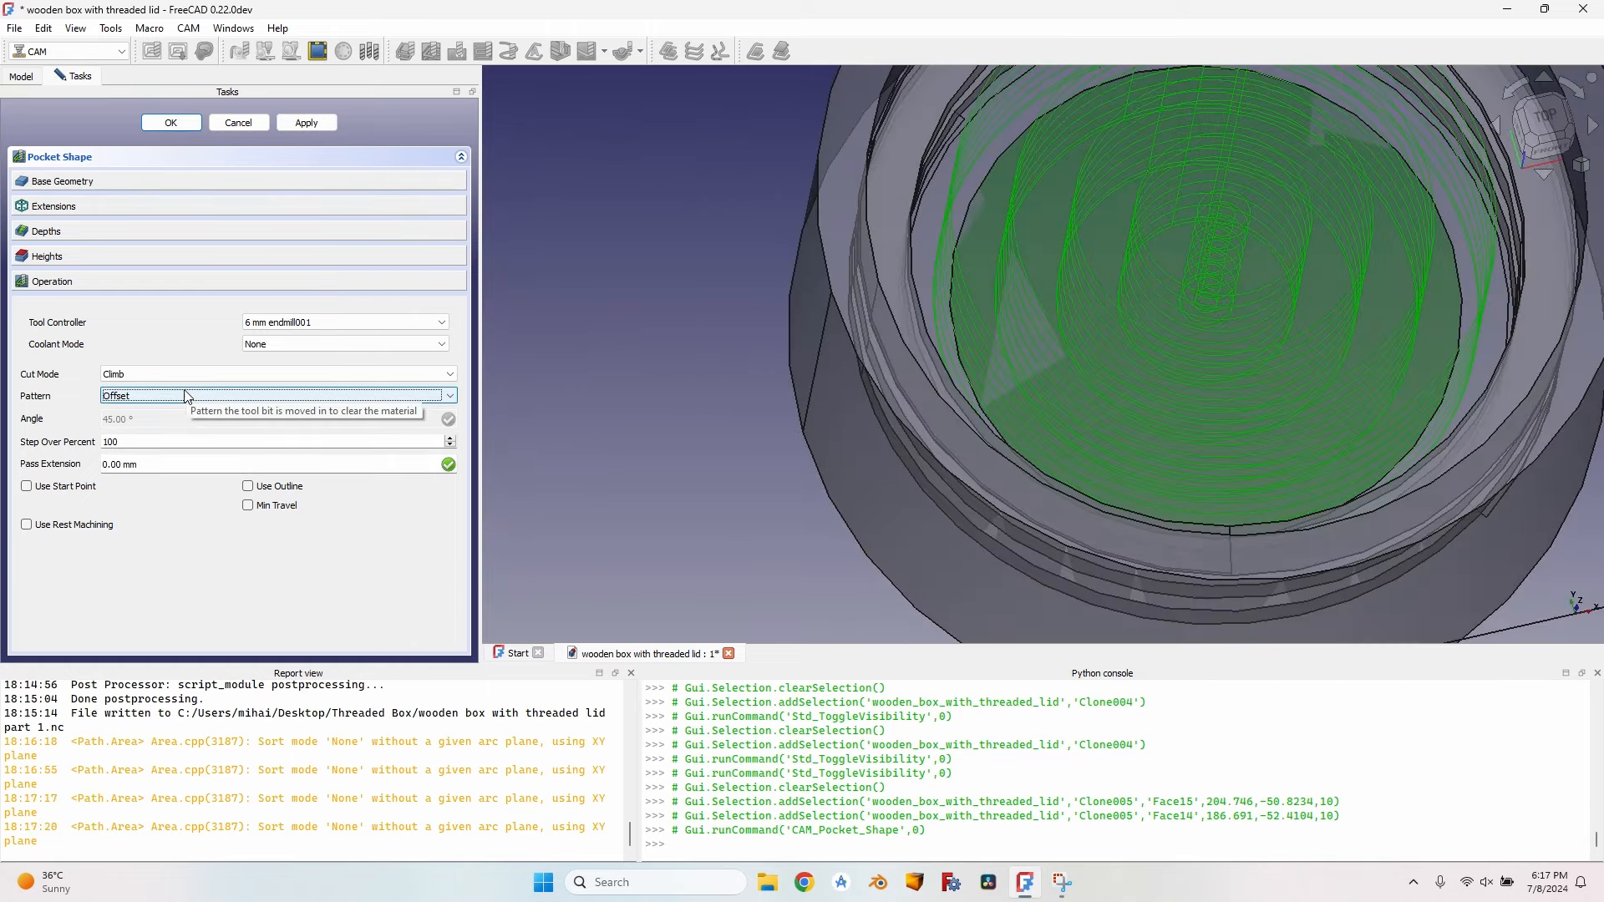
Step: Set the lid pocket's pattern to ZigZagOffset with an angle of 0° and recompute the toolpath
{"action": "left_click", "coordinate": [165, 400]}
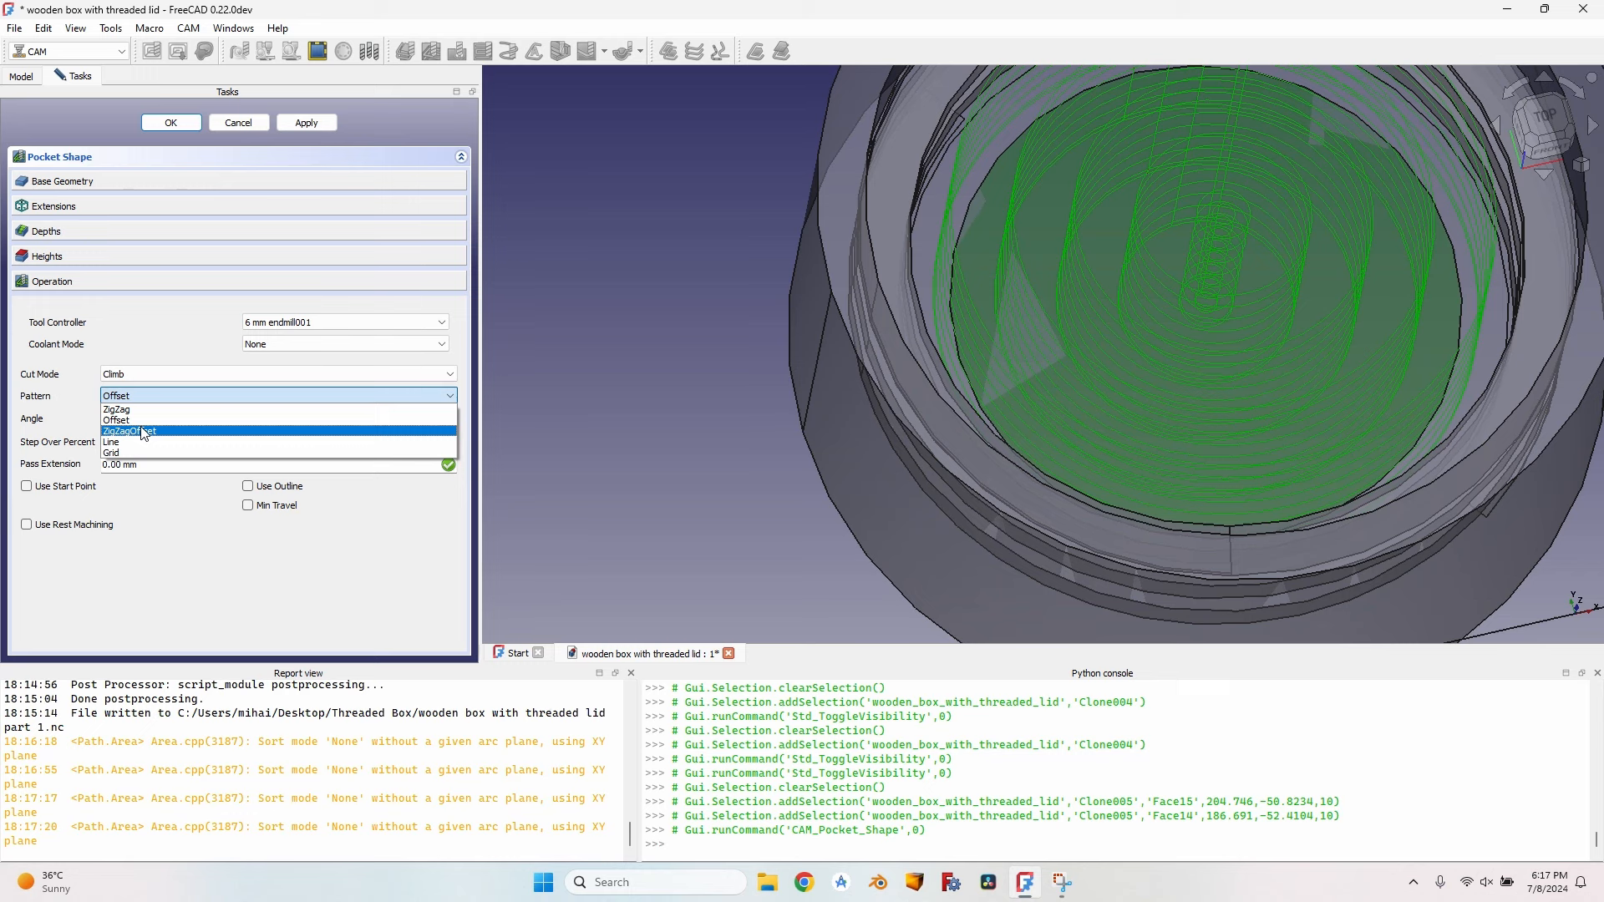
{"action": "left_click", "coordinate": [144, 435]}
{"action": "key", "text": "Tab"}
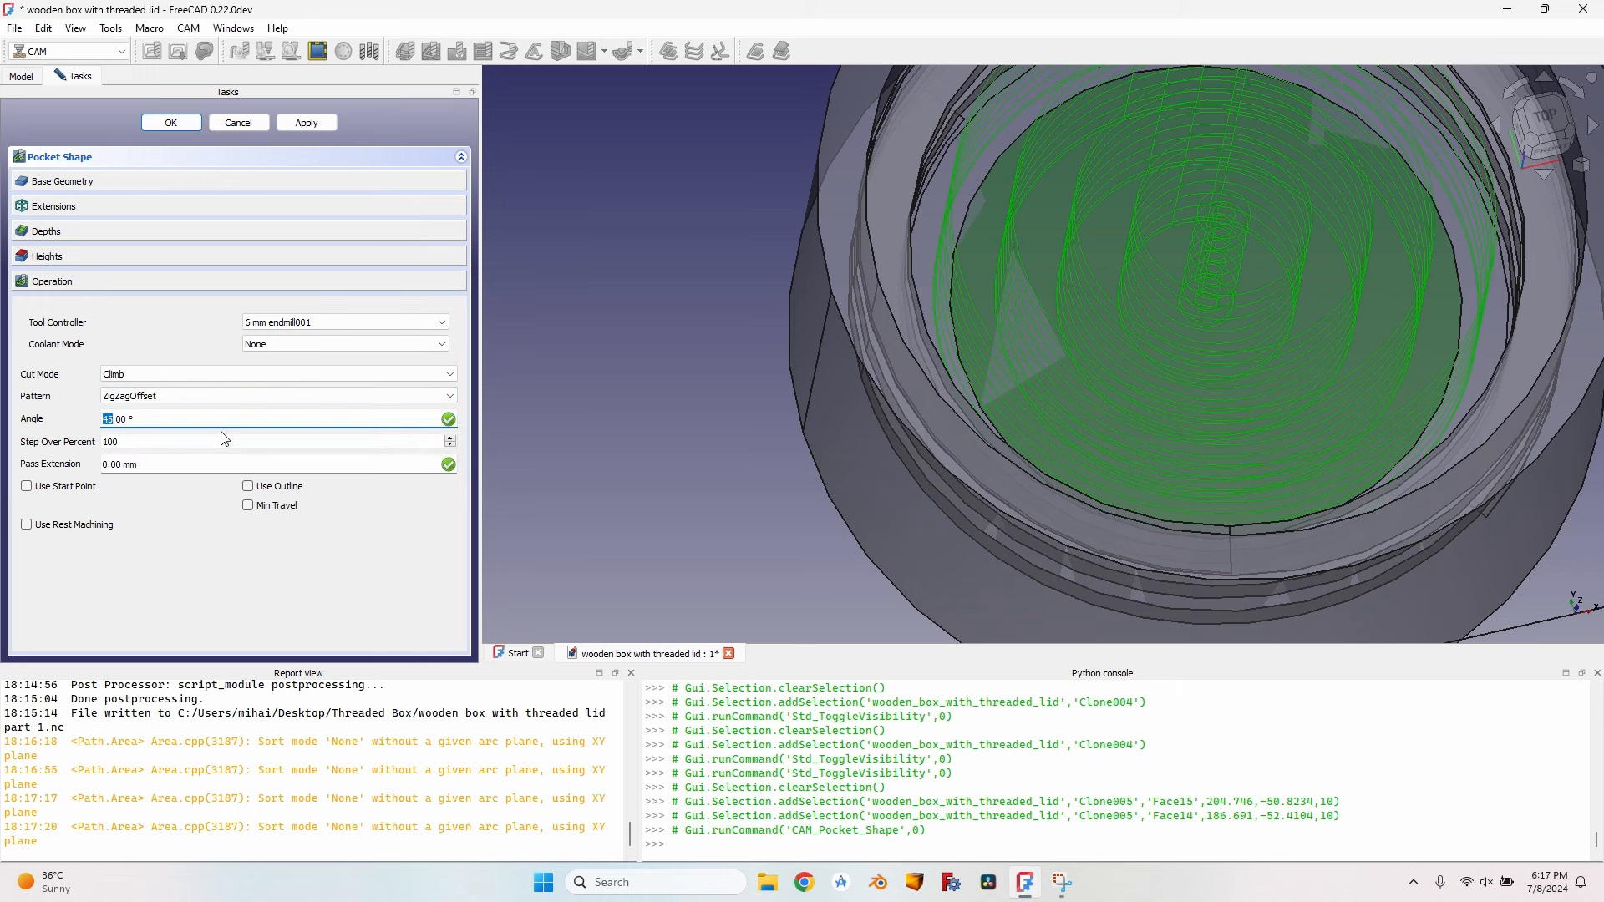
{"action": "left_click", "coordinate": [306, 123]}
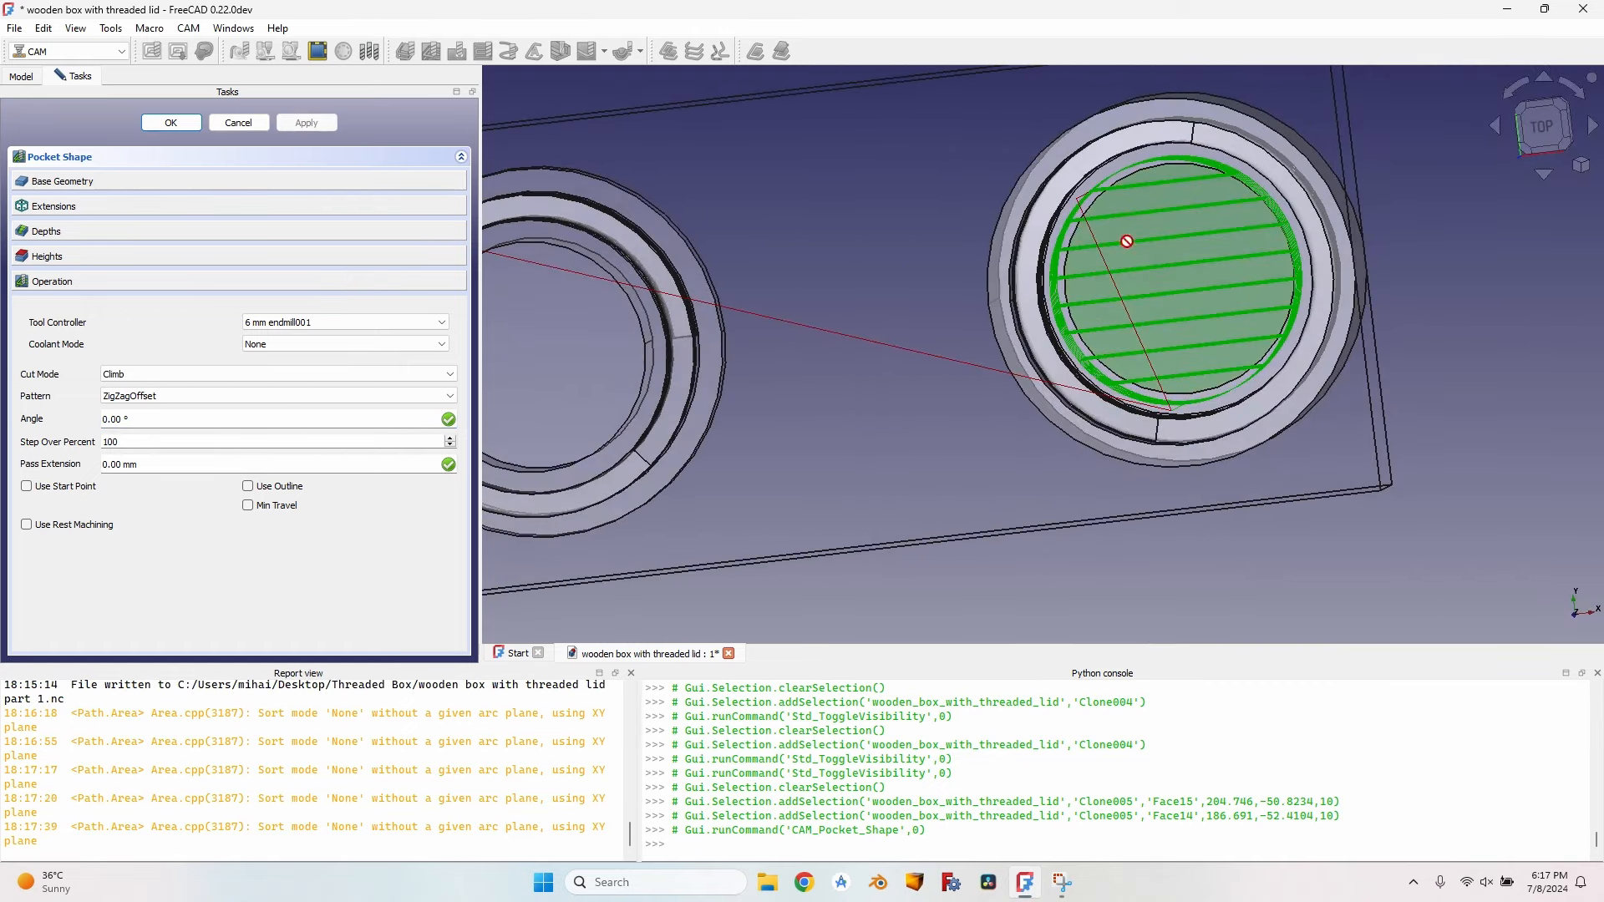
{"action": "scroll", "coordinate": [1130, 240], "scroll_direction": "up", "scroll_amount": 3}
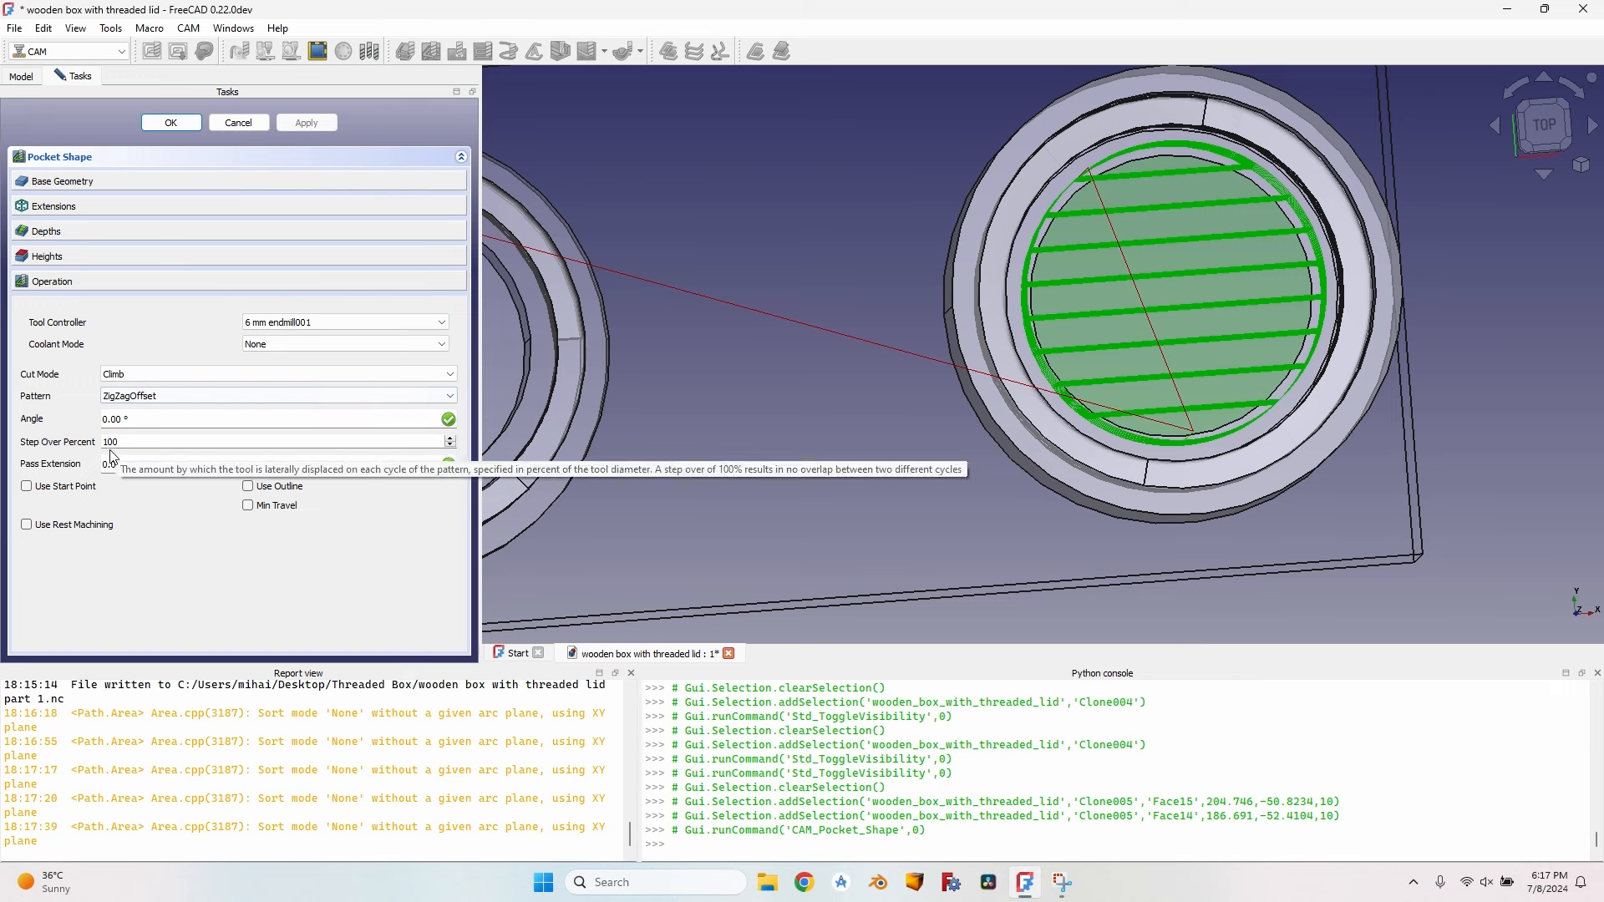
Step: Set the lid pocket's step over to 80 percent, recompute the toolpath and accept the operation
{"action": "double_click", "coordinate": [369, 444]}
{"action": "type", "text": "80"}
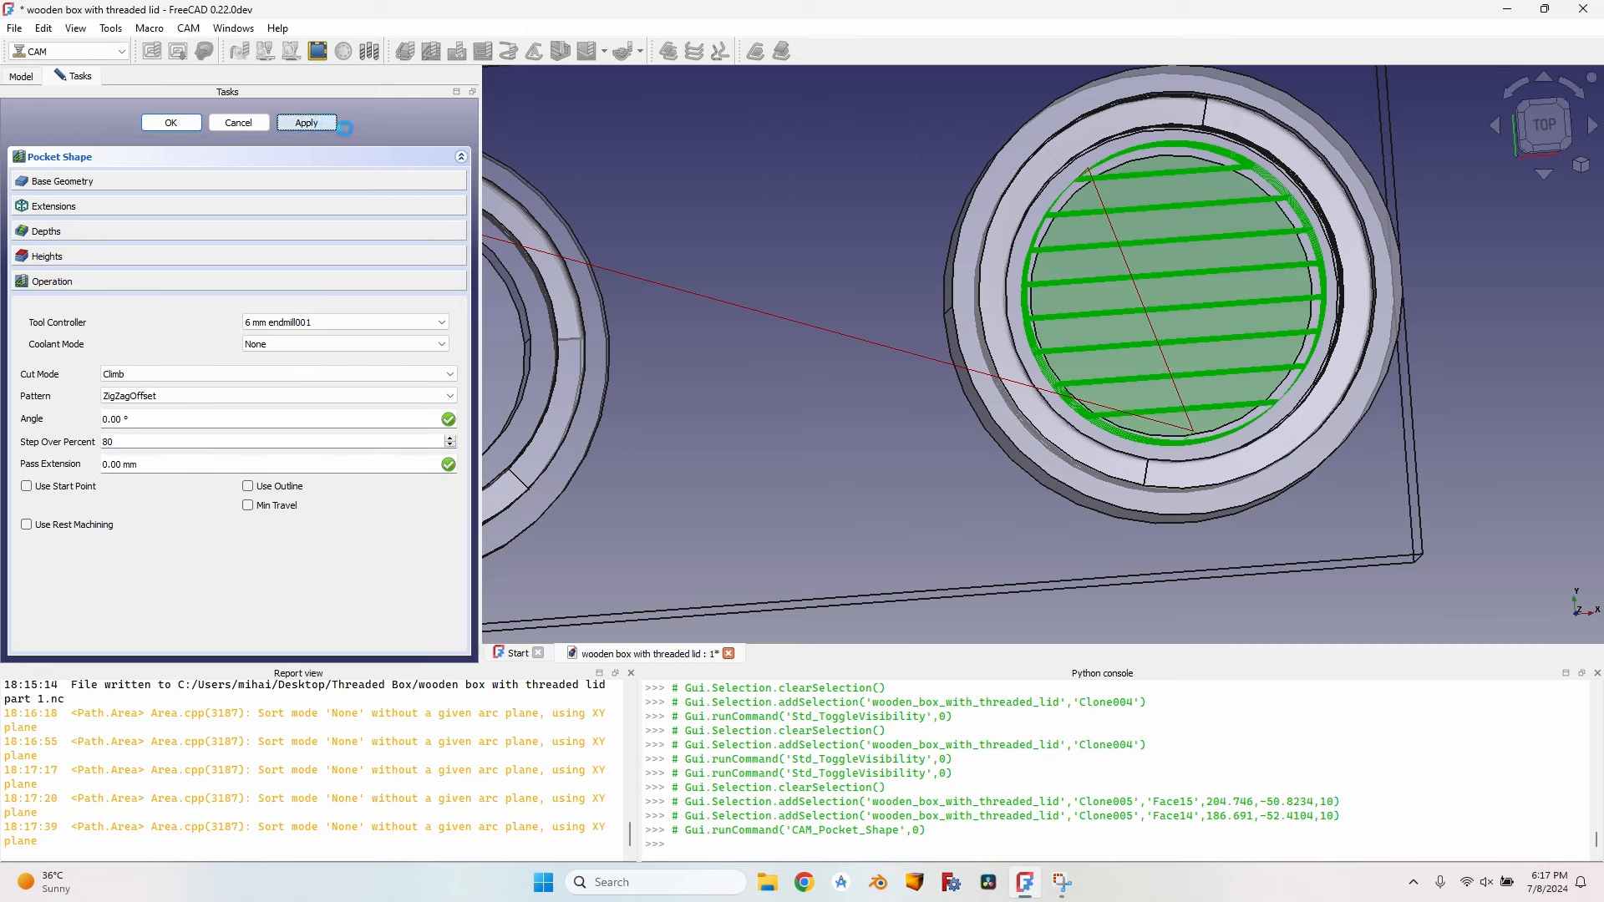
{"action": "middle_click_drag", "start_coordinate": [904, 398], "coordinate": [944, 259]}
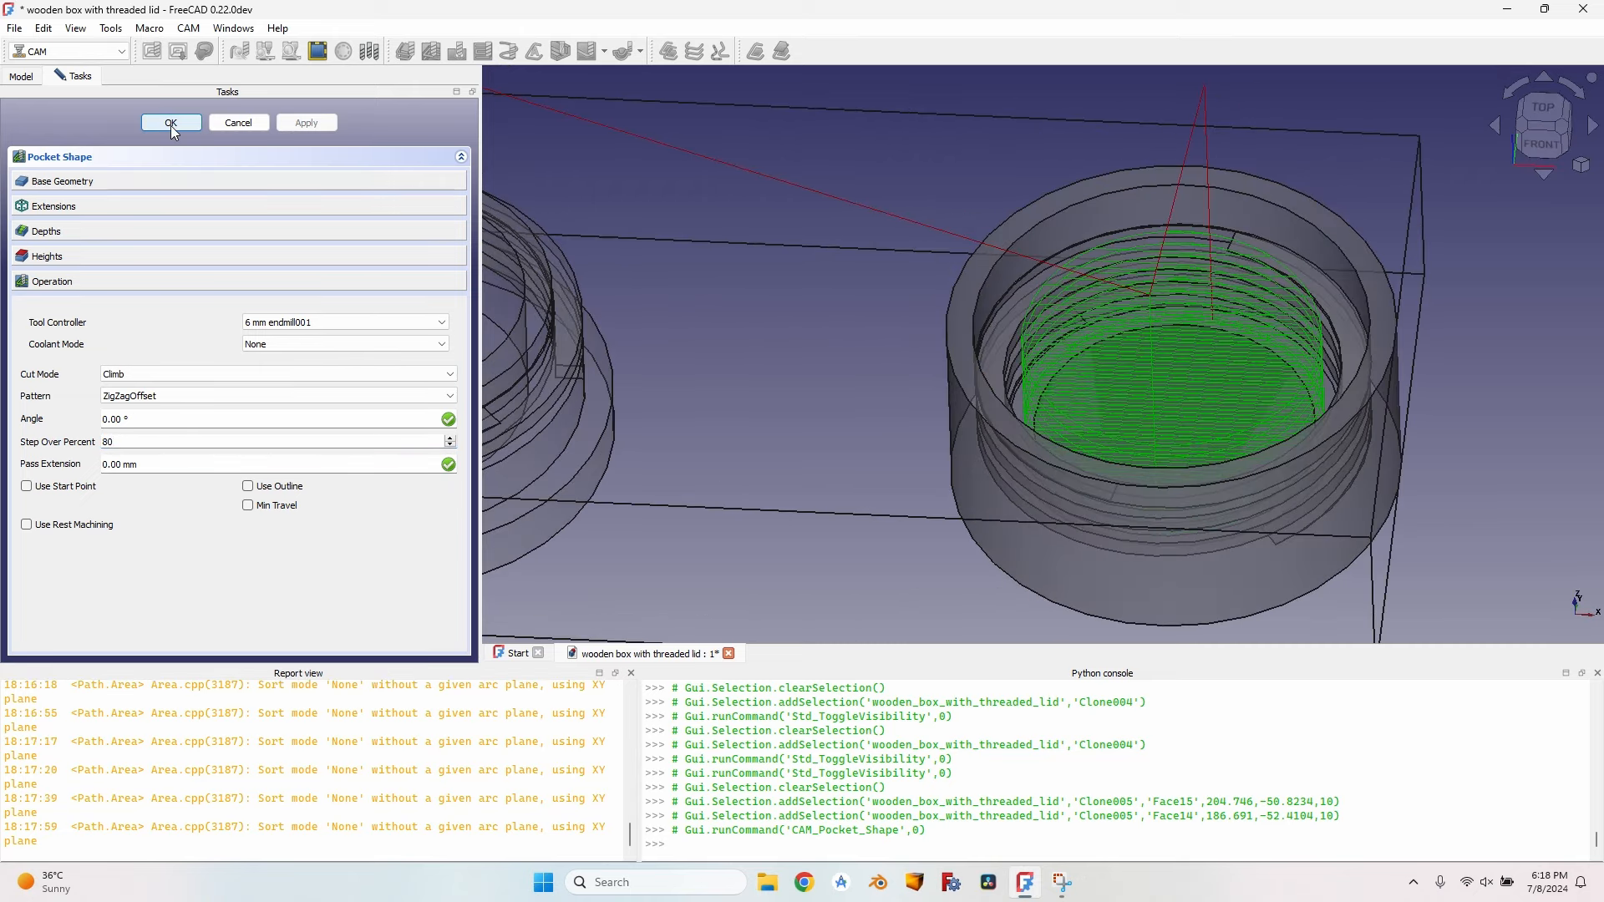
{"action": "left_click", "coordinate": [170, 123]}
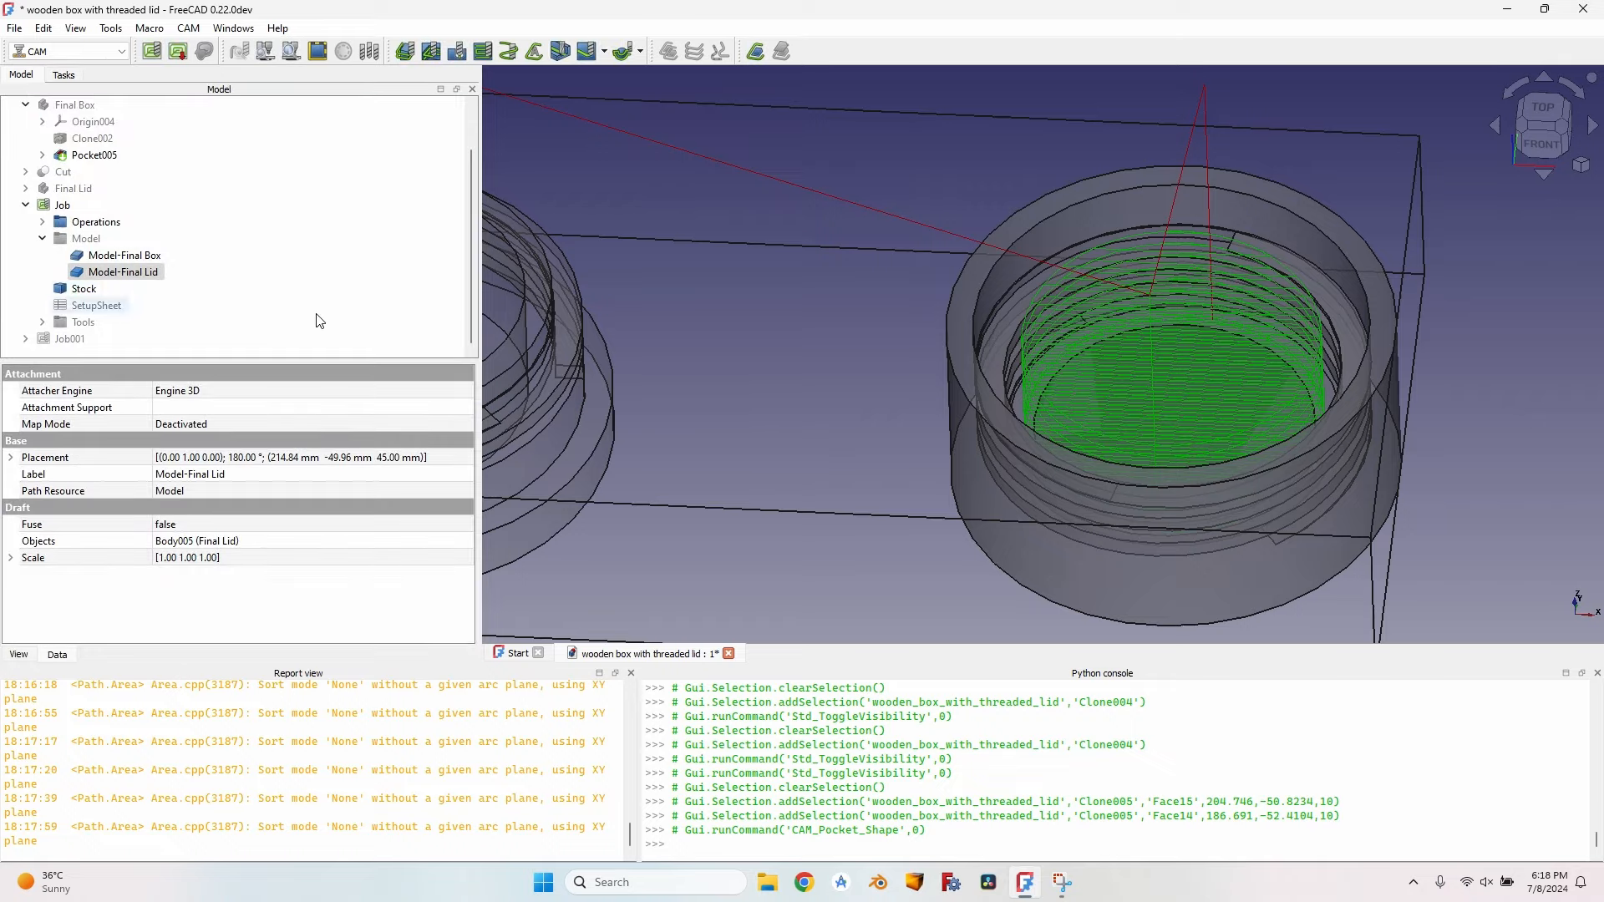
Step: Create a Profile operation on the lid's circular edge where the upper recess meets the threaded section, cutting on the inside
{"action": "middle_click_drag", "start_coordinate": [1086, 318], "coordinate": [1249, 224]}
{"action": "scroll", "coordinate": [1250, 224], "scroll_direction": "up", "scroll_amount": 2}
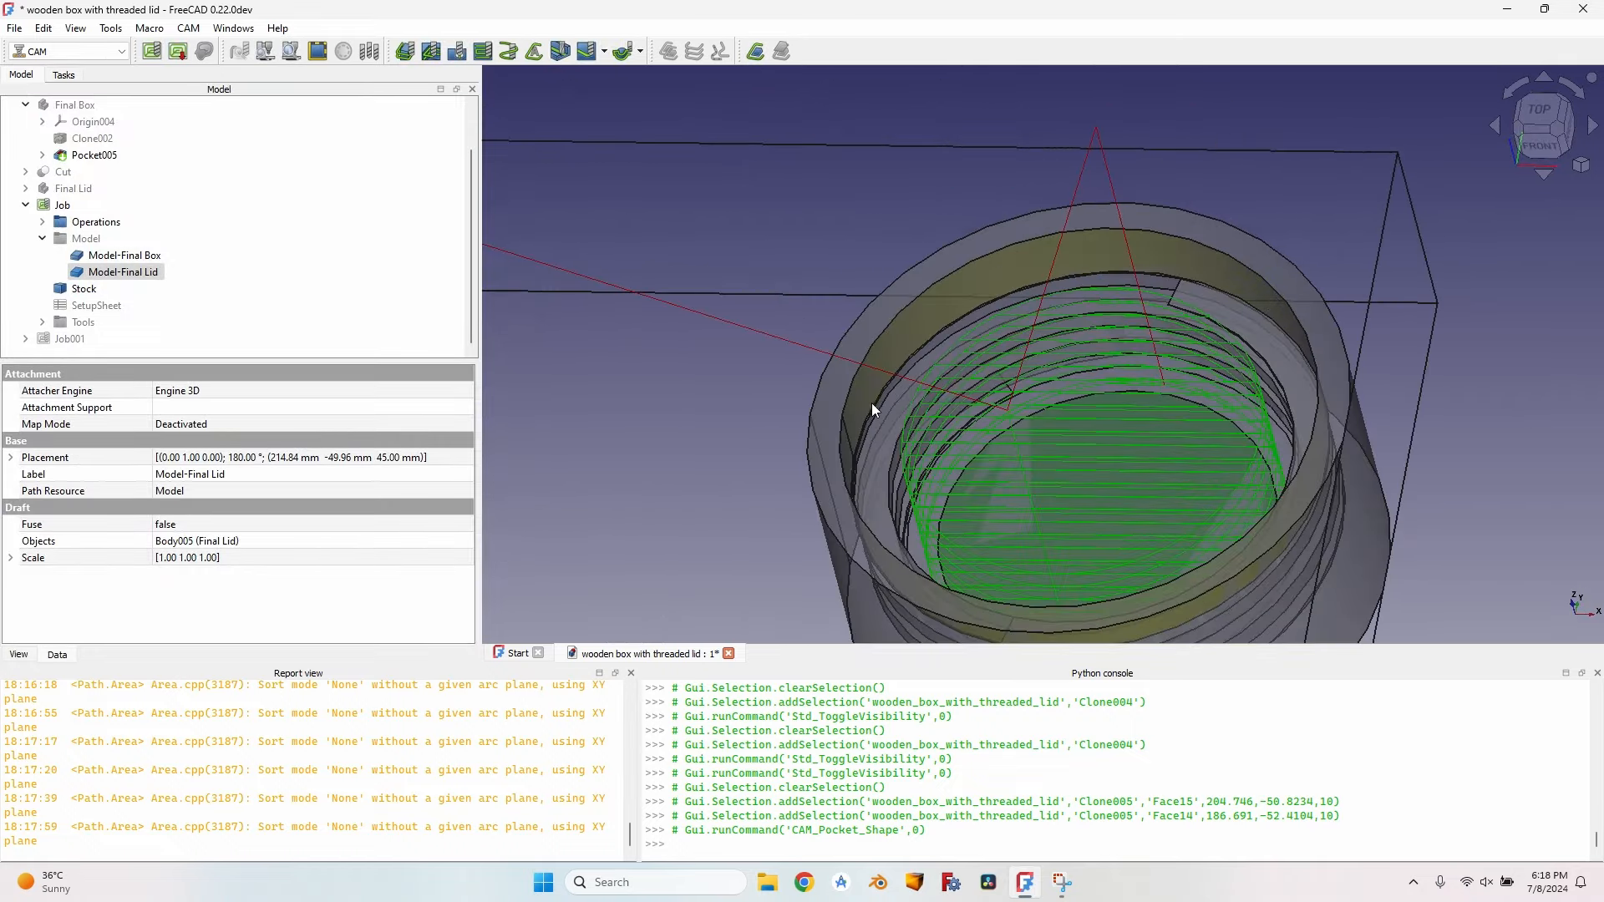
{"action": "middle_click_drag", "start_coordinate": [870, 420], "coordinate": [961, 430]}
{"action": "scroll", "coordinate": [992, 441], "scroll_direction": "up", "scroll_amount": 3}
{"action": "scroll", "coordinate": [994, 418], "scroll_direction": "down", "scroll_amount": 2}
{"action": "left_click", "coordinate": [995, 398]}
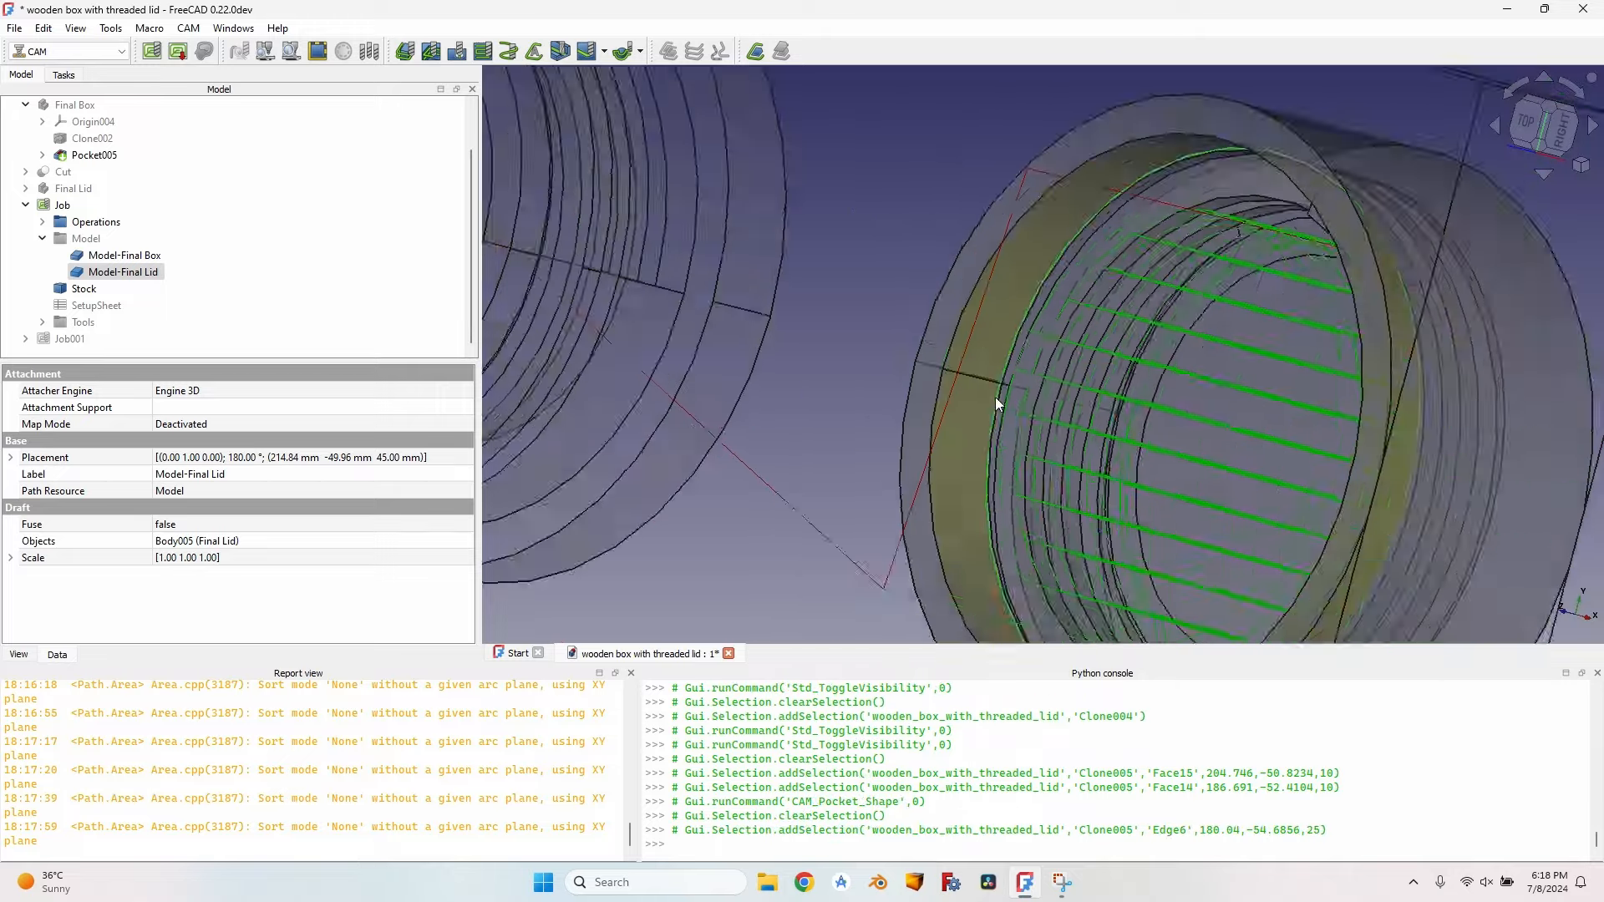
{"action": "scroll", "coordinate": [994, 398], "scroll_direction": "down", "scroll_amount": 5}
{"action": "middle_click_drag", "start_coordinate": [1156, 336], "coordinate": [1206, 339]}
{"action": "scroll", "coordinate": [1076, 391], "scroll_direction": "up", "scroll_amount": 5}
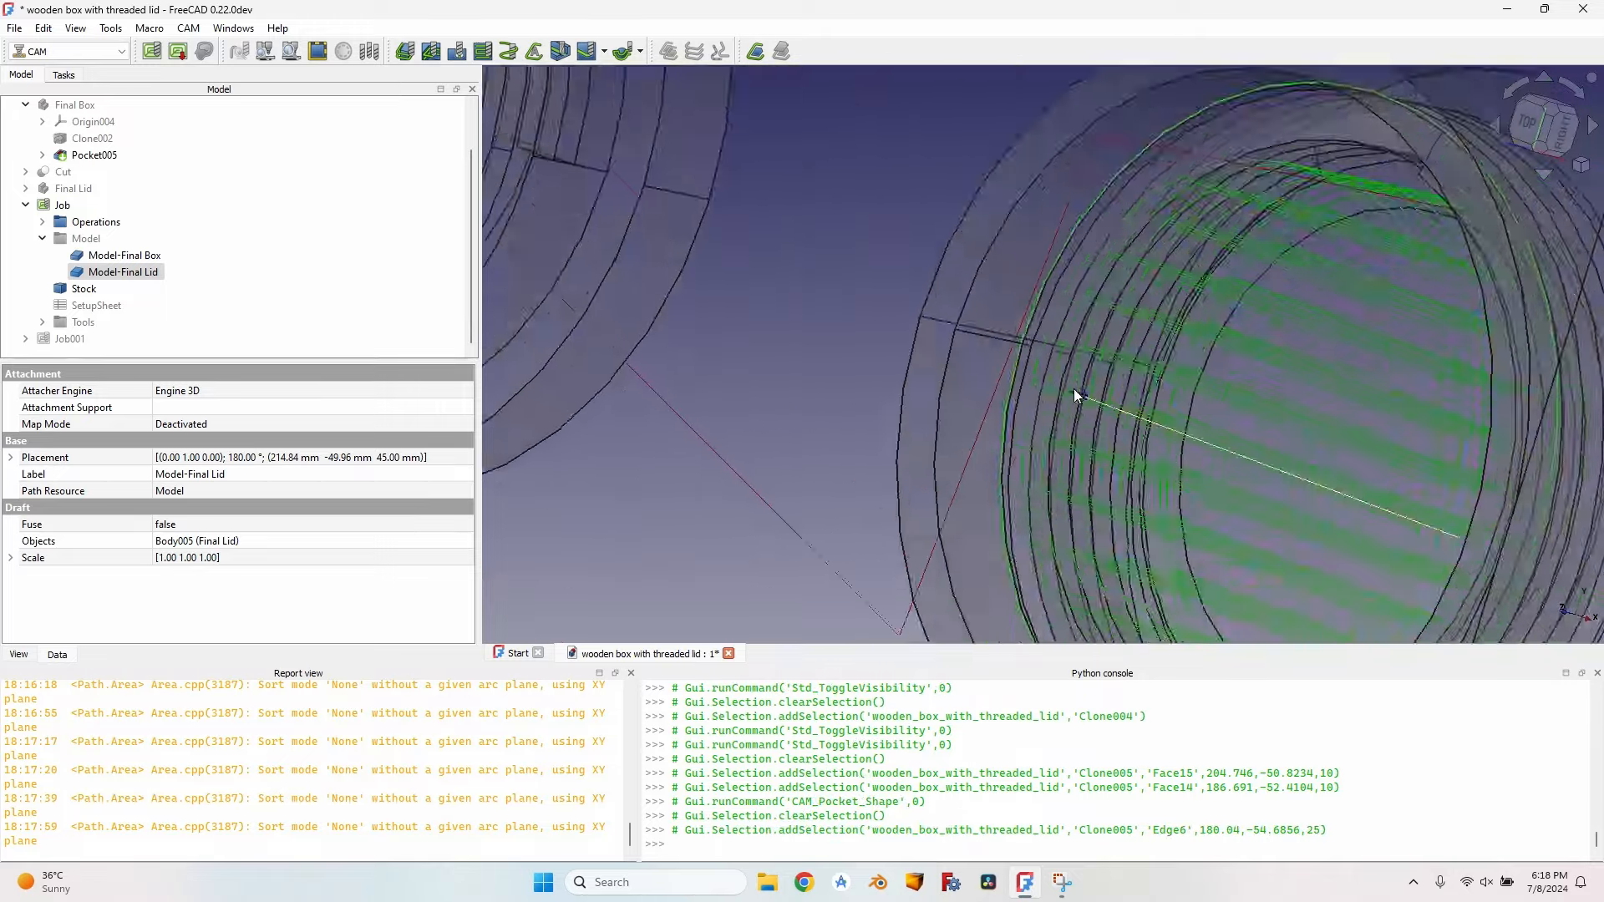
{"action": "scroll", "coordinate": [958, 276], "scroll_direction": "up", "scroll_amount": 3}
{"action": "scroll", "coordinate": [1031, 333], "scroll_direction": "up", "scroll_amount": 3}
{"action": "scroll", "coordinate": [1084, 418], "scroll_direction": "up", "scroll_amount": 3}
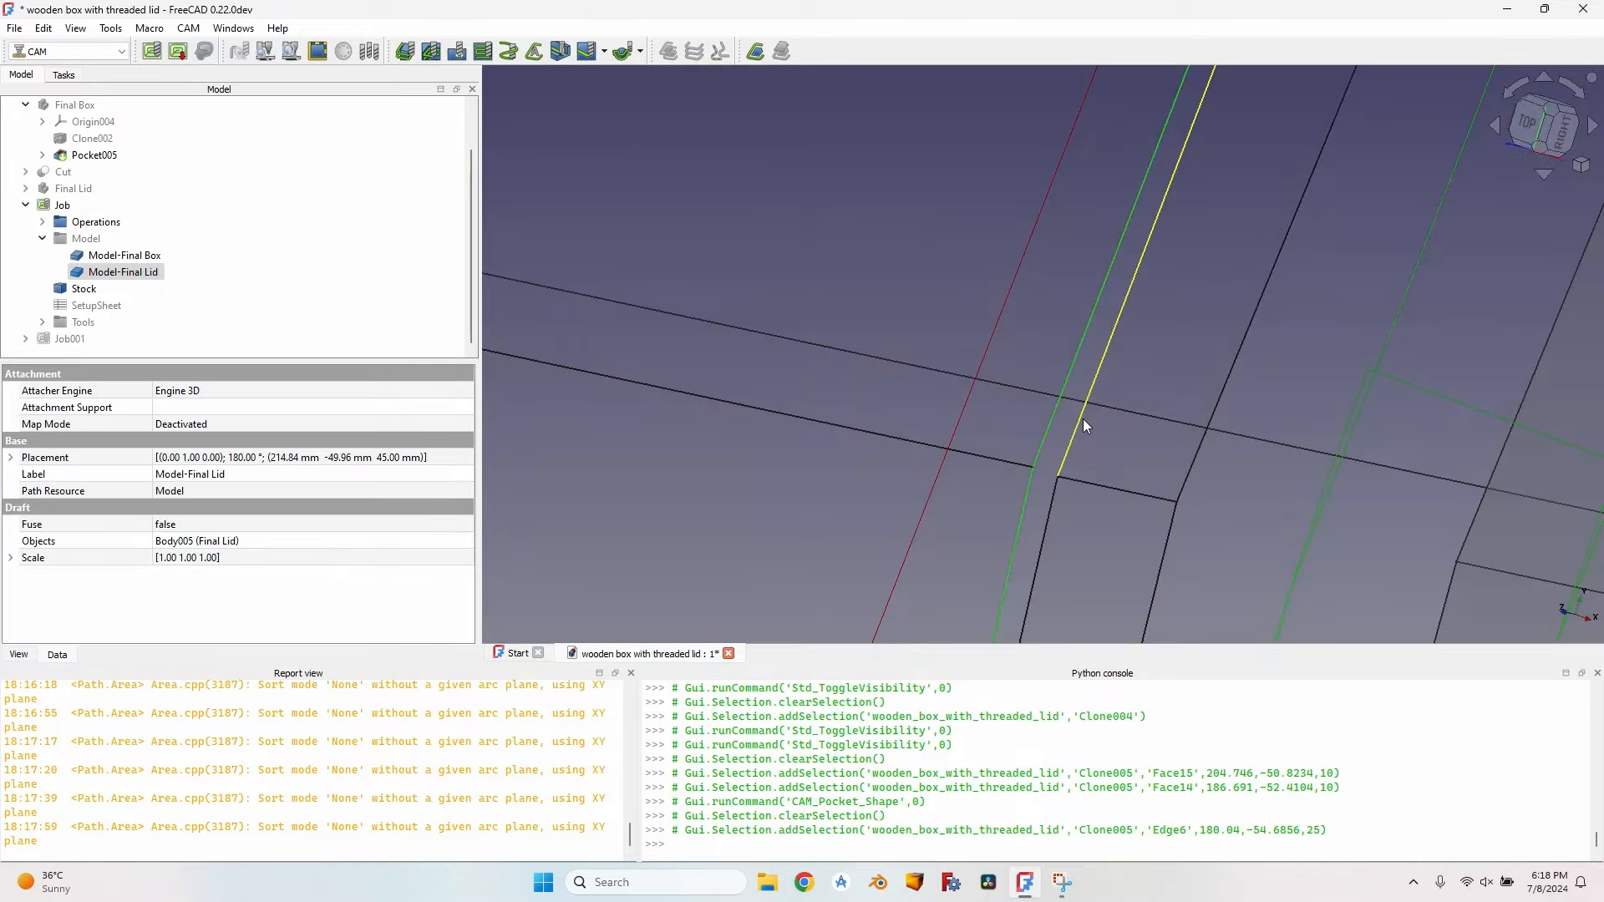
{"action": "scroll", "coordinate": [1083, 419], "scroll_direction": "down", "scroll_amount": 10}
{"action": "scroll", "coordinate": [1212, 252], "scroll_direction": "up", "scroll_amount": 2}
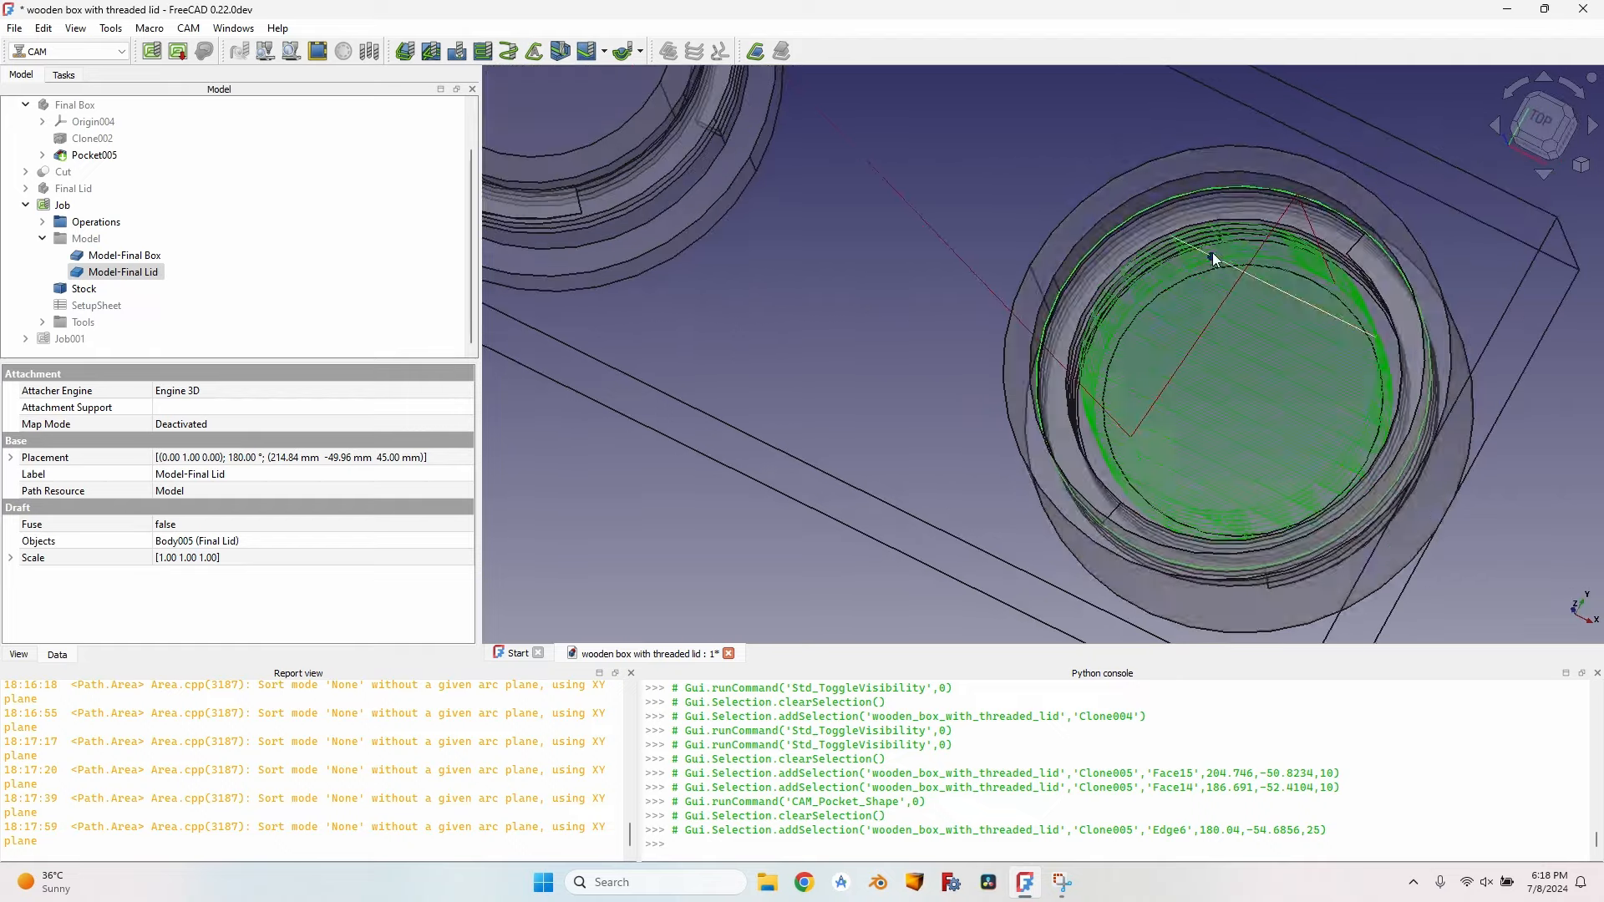
{"action": "middle_click_drag", "start_coordinate": [1212, 252], "coordinate": [1086, 292]}
{"action": "left_click", "coordinate": [405, 51]}
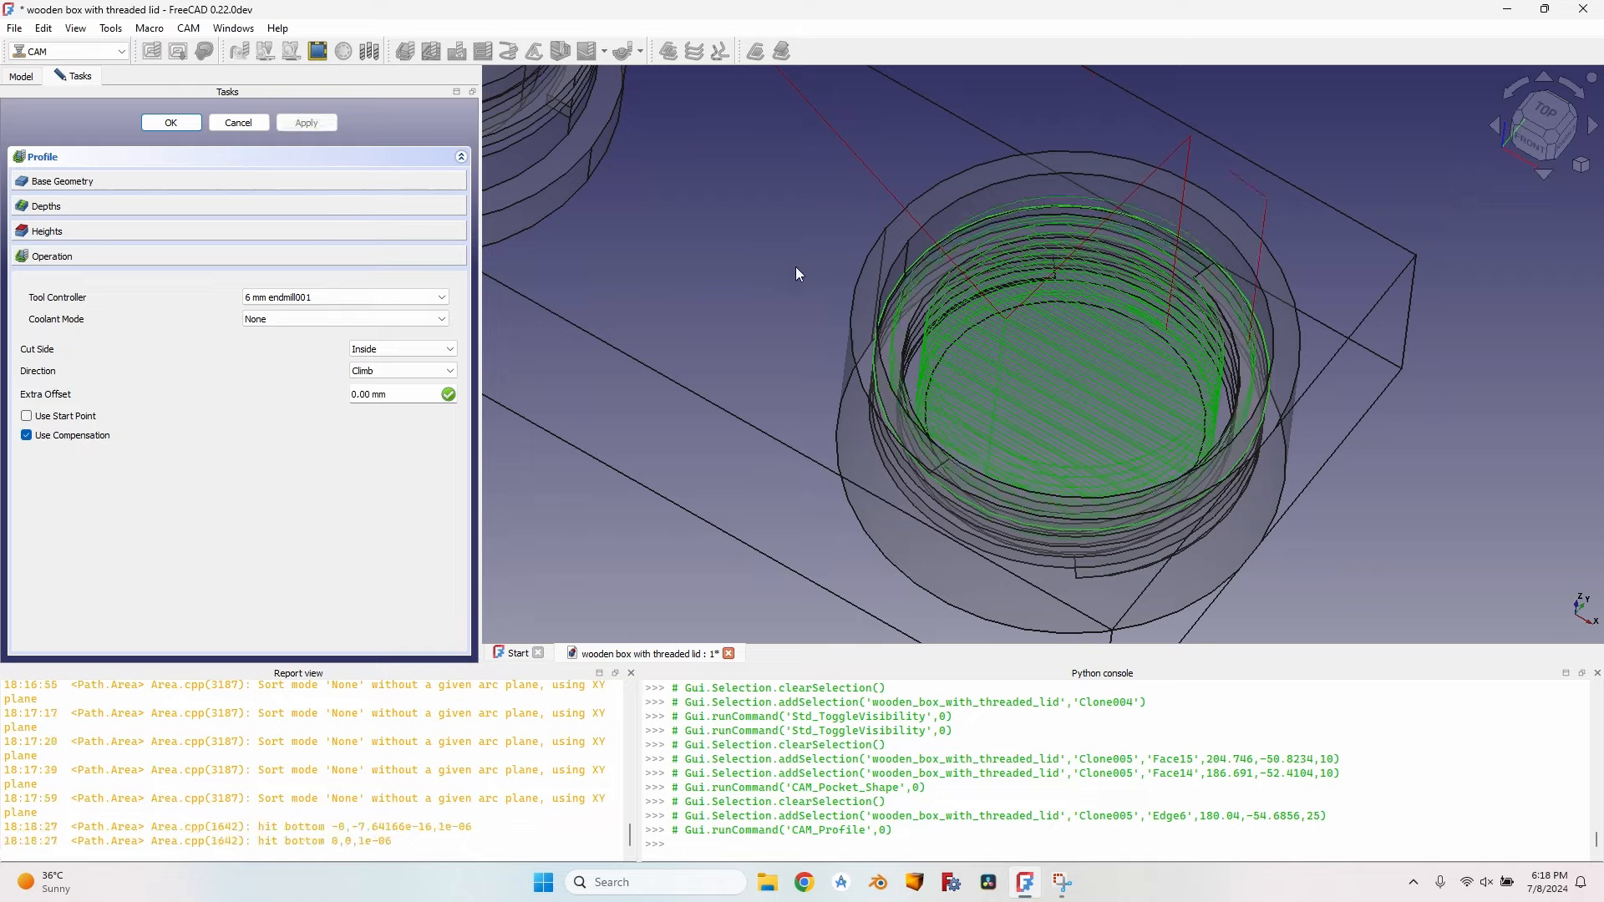
{"action": "key", "text": "2"}
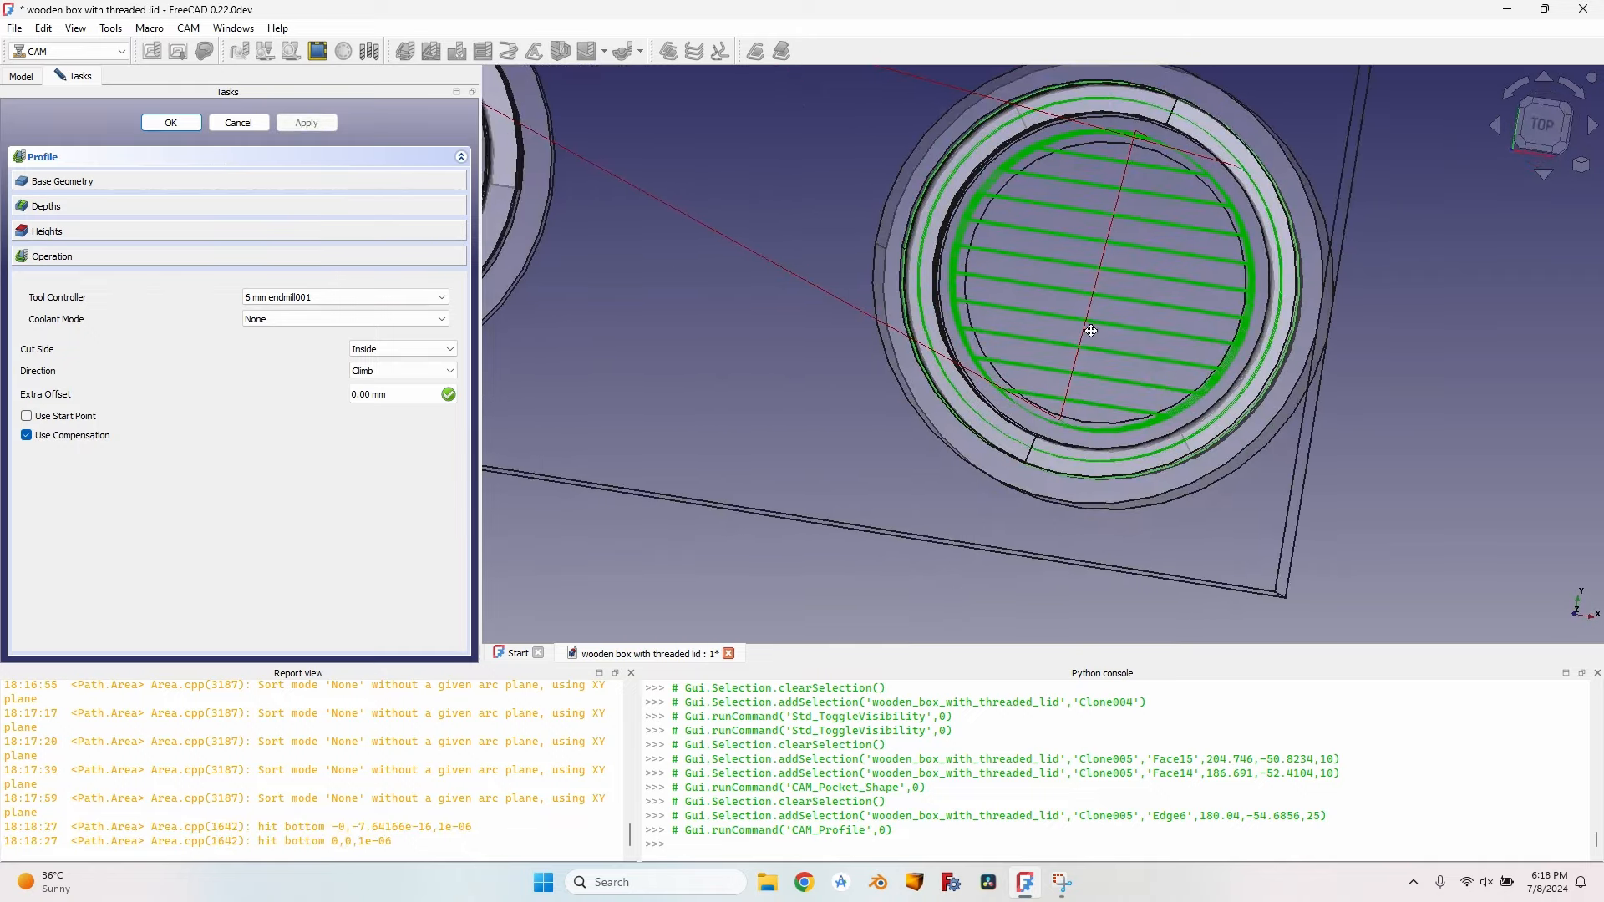
{"action": "middle_click_drag", "start_coordinate": [1091, 331], "coordinate": [1091, 219]}
Step: Post-process the first job and save its G-code in the Threaded Box folder as "wooden box with threaded lid part 2.nc"
{"action": "left_click", "coordinate": [63, 206]}
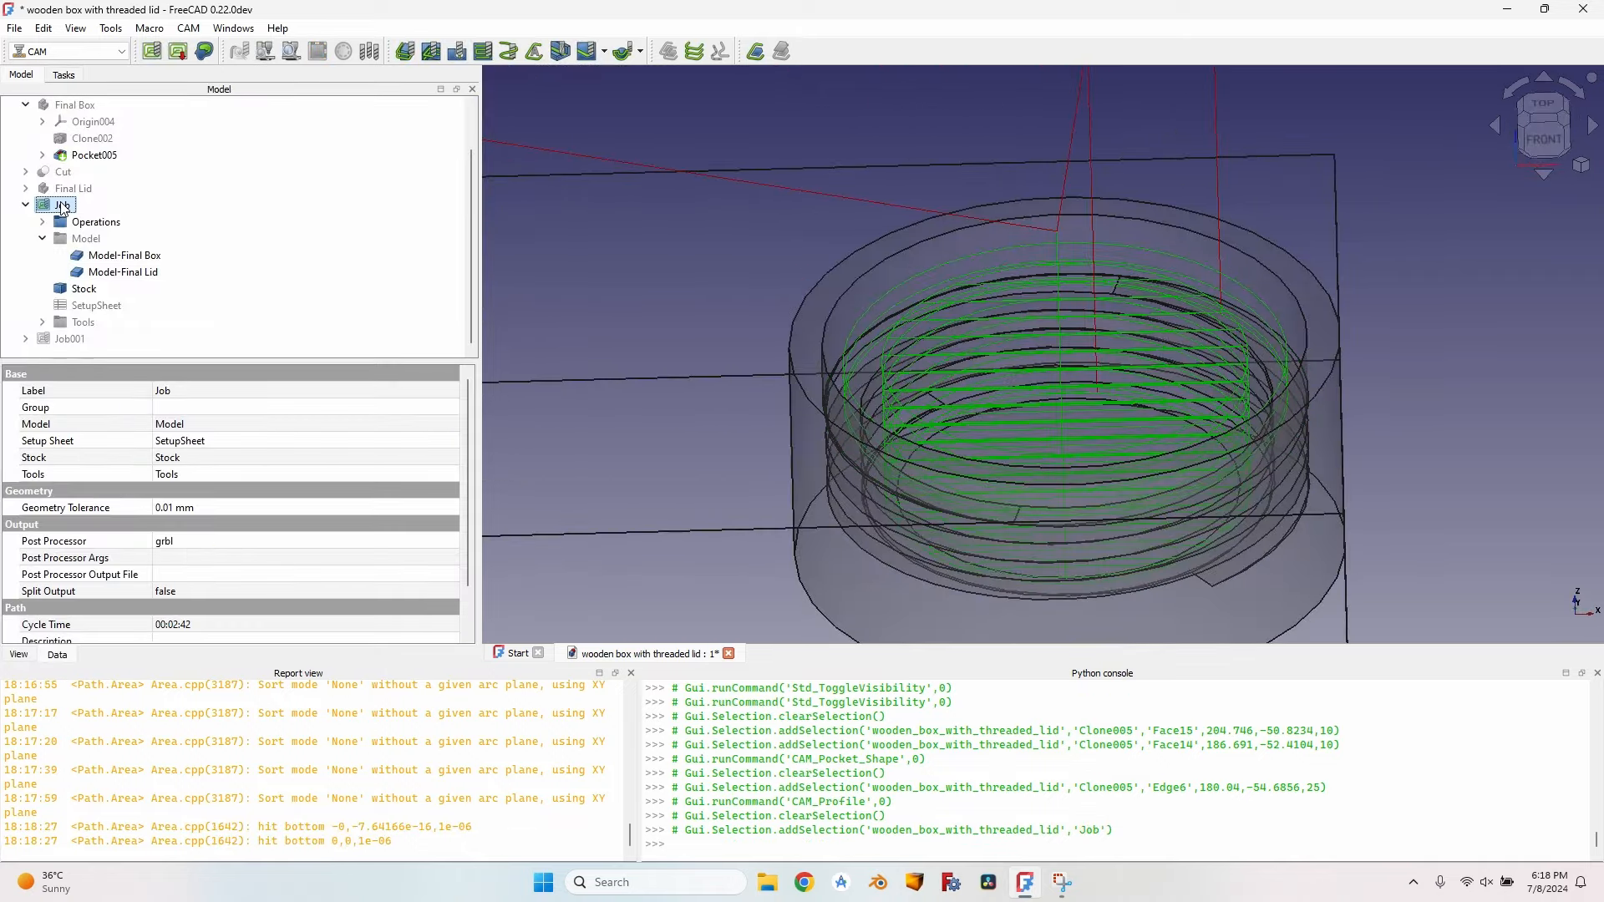
{"action": "left_click", "coordinate": [178, 51]}
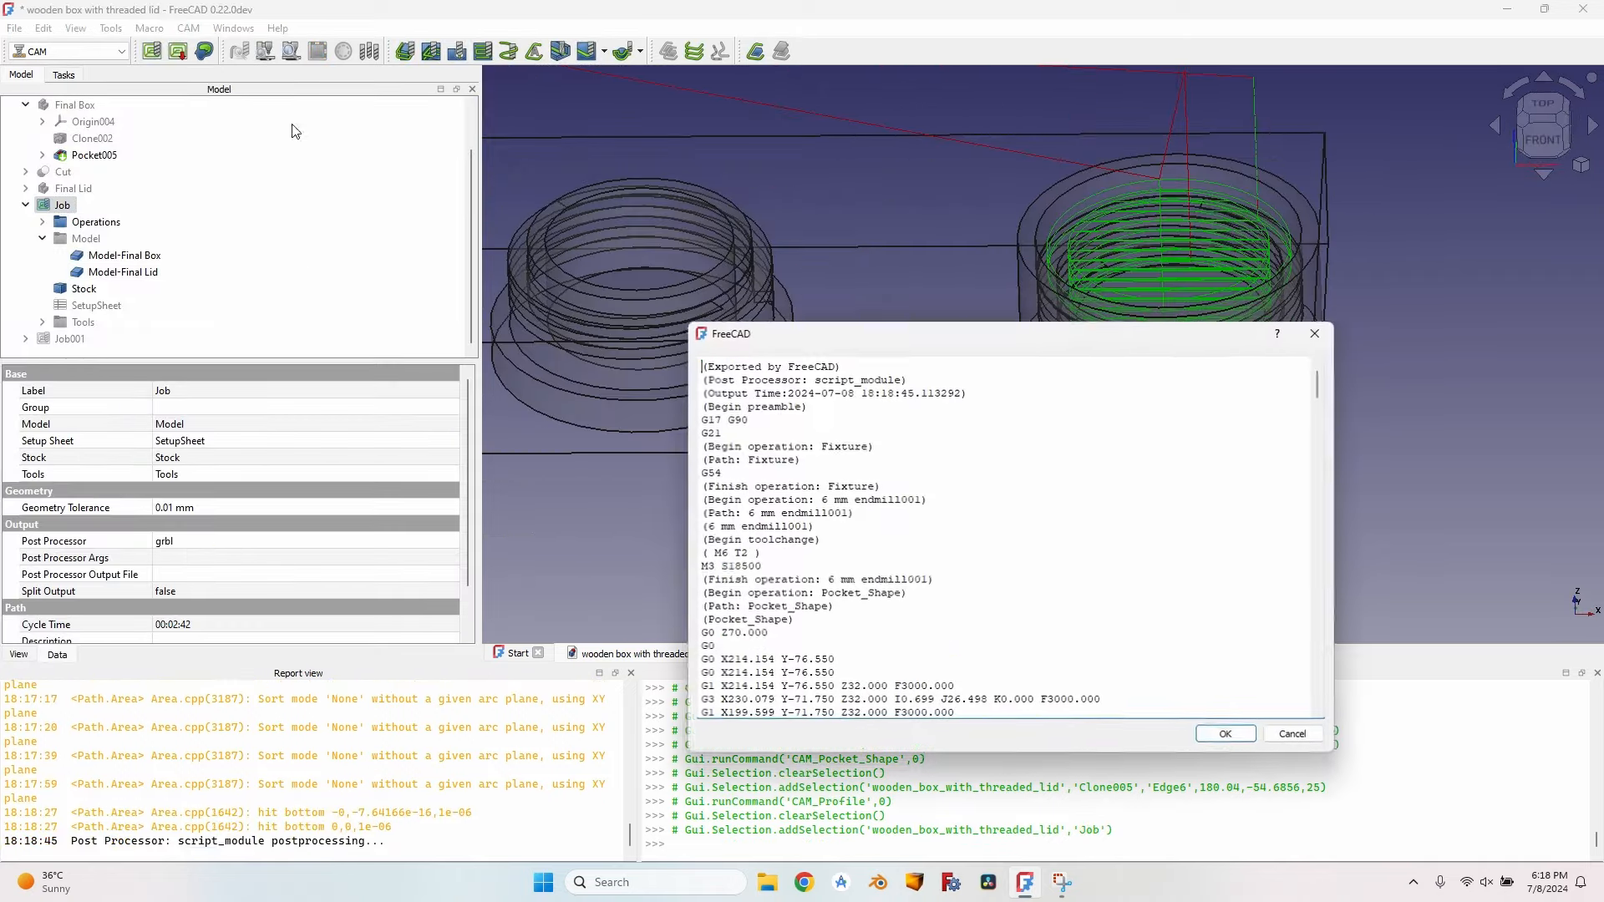
{"action": "left_click", "coordinate": [1225, 736]}
{"action": "left_click", "coordinate": [255, 156]}
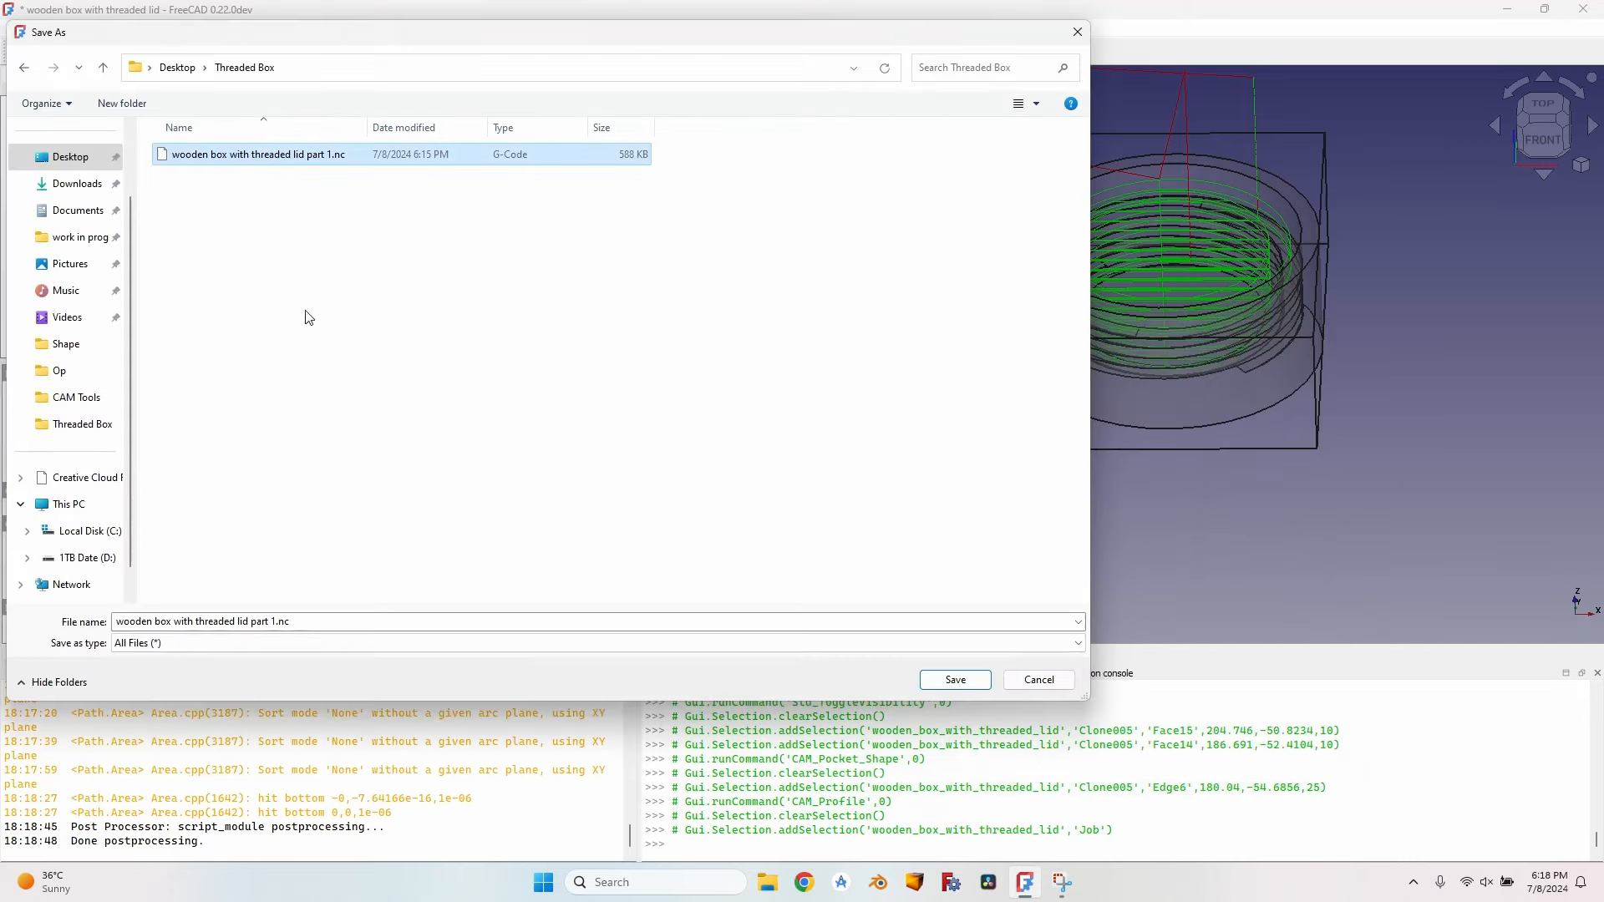
{"action": "double_click", "coordinate": [278, 623]}
{"action": "key", "text": "Left"}
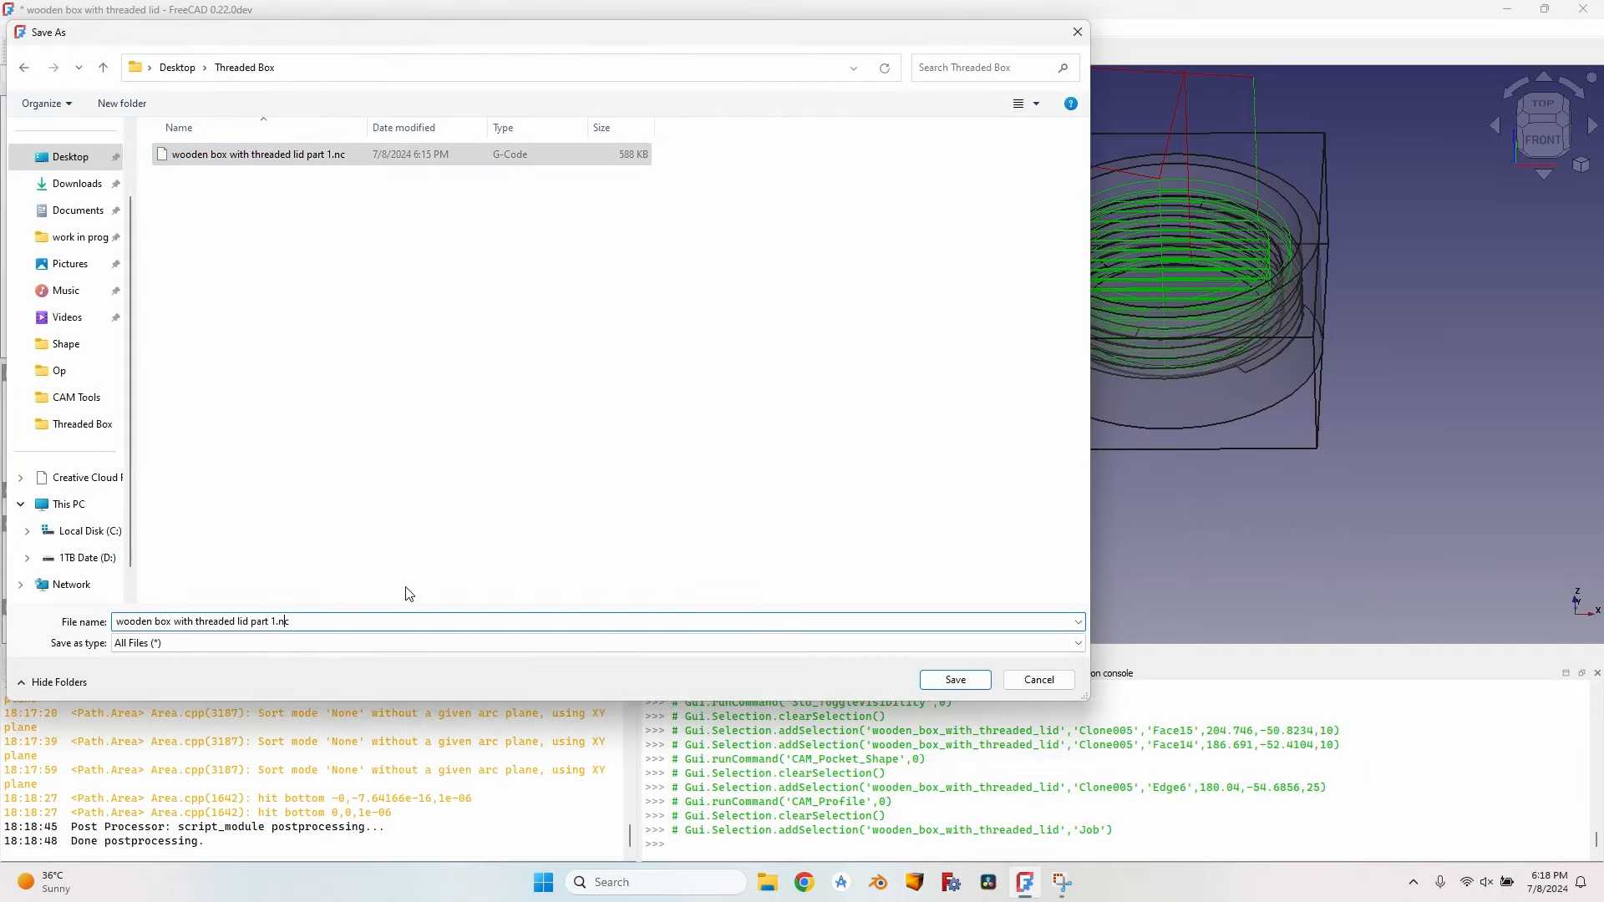
{"action": "key", "text": "BackSpace"}
{"action": "type", "text": "2"}
{"action": "key", "text": "Return"}
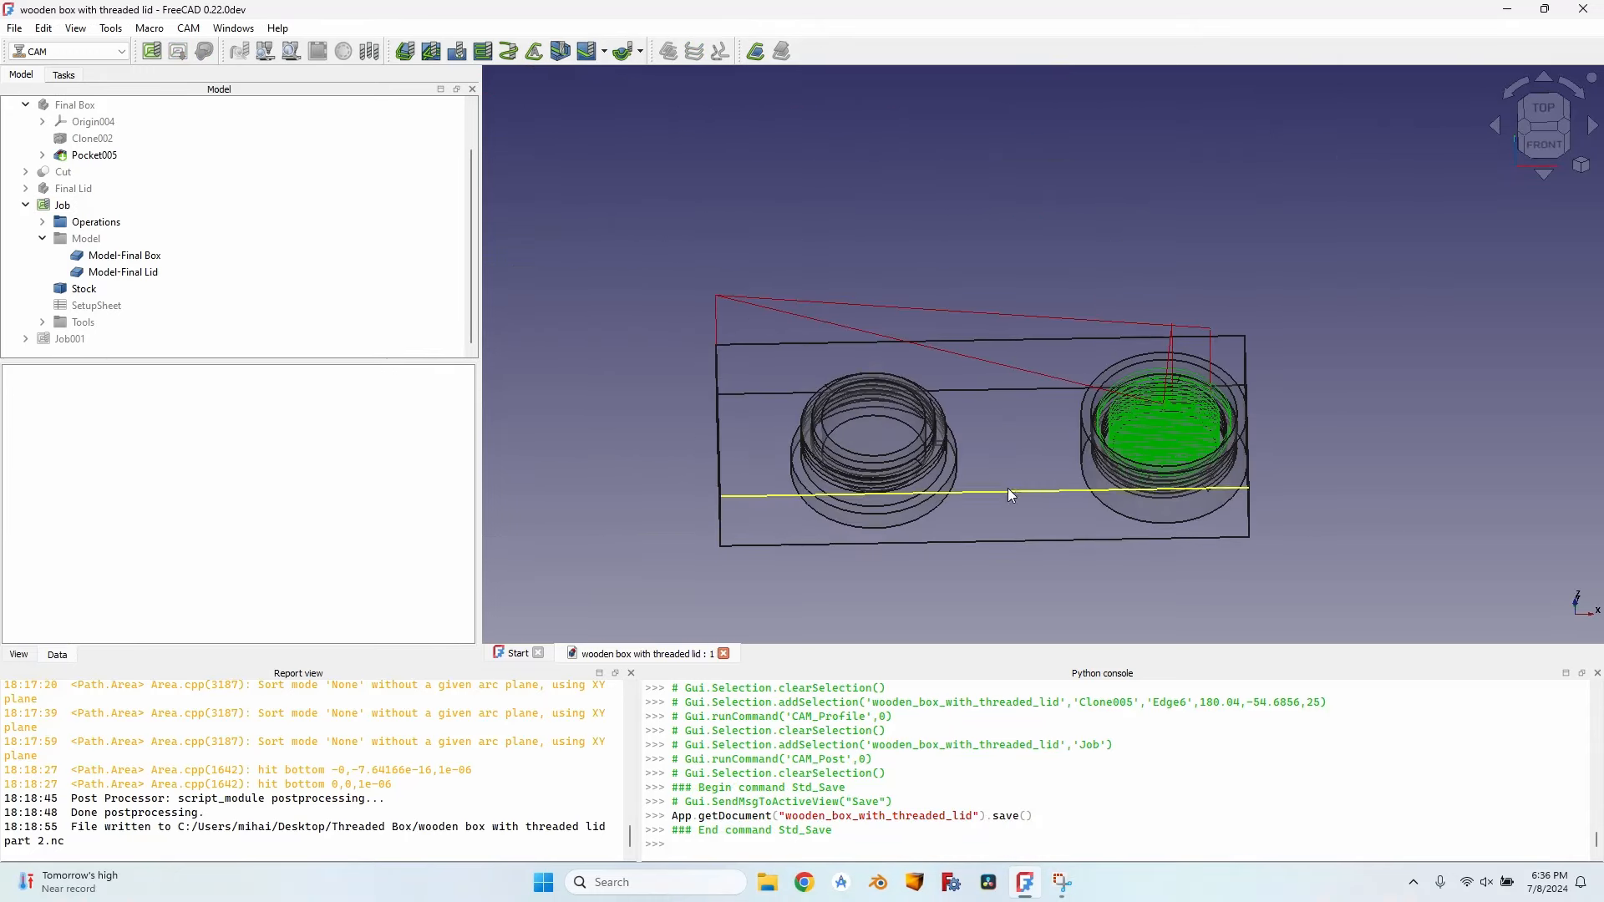
{"action": "middle_click_drag", "start_coordinate": [1044, 493], "coordinate": [962, 325]}
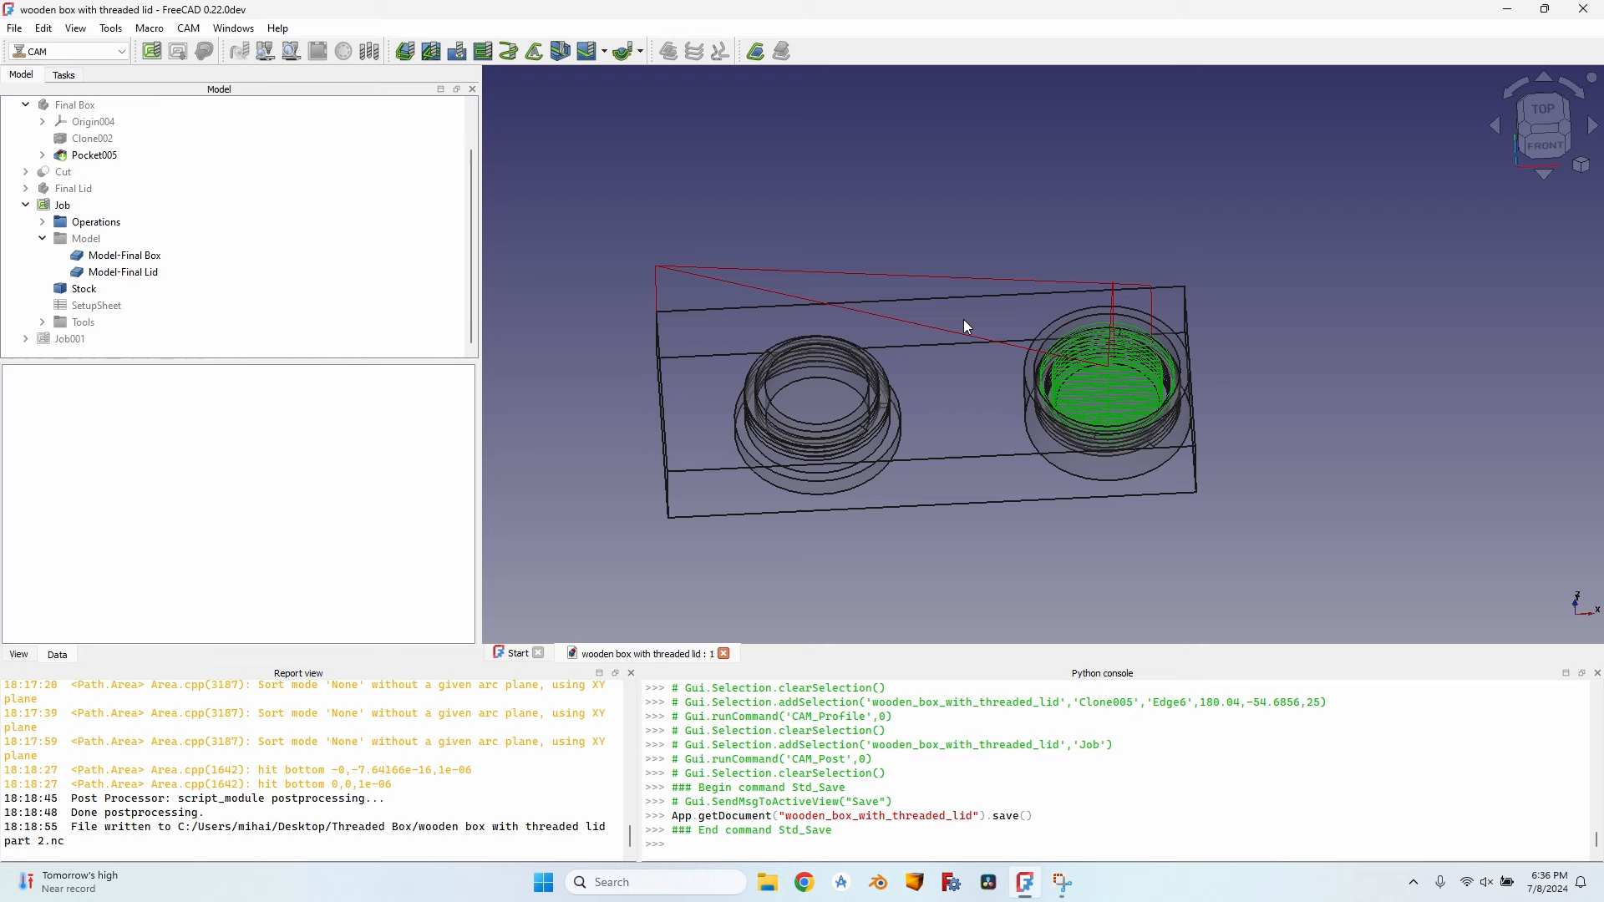
Step: Open the user macro Threads.FCMacro for editing and review its thread parameters
{"action": "left_click", "coordinate": [149, 28]}
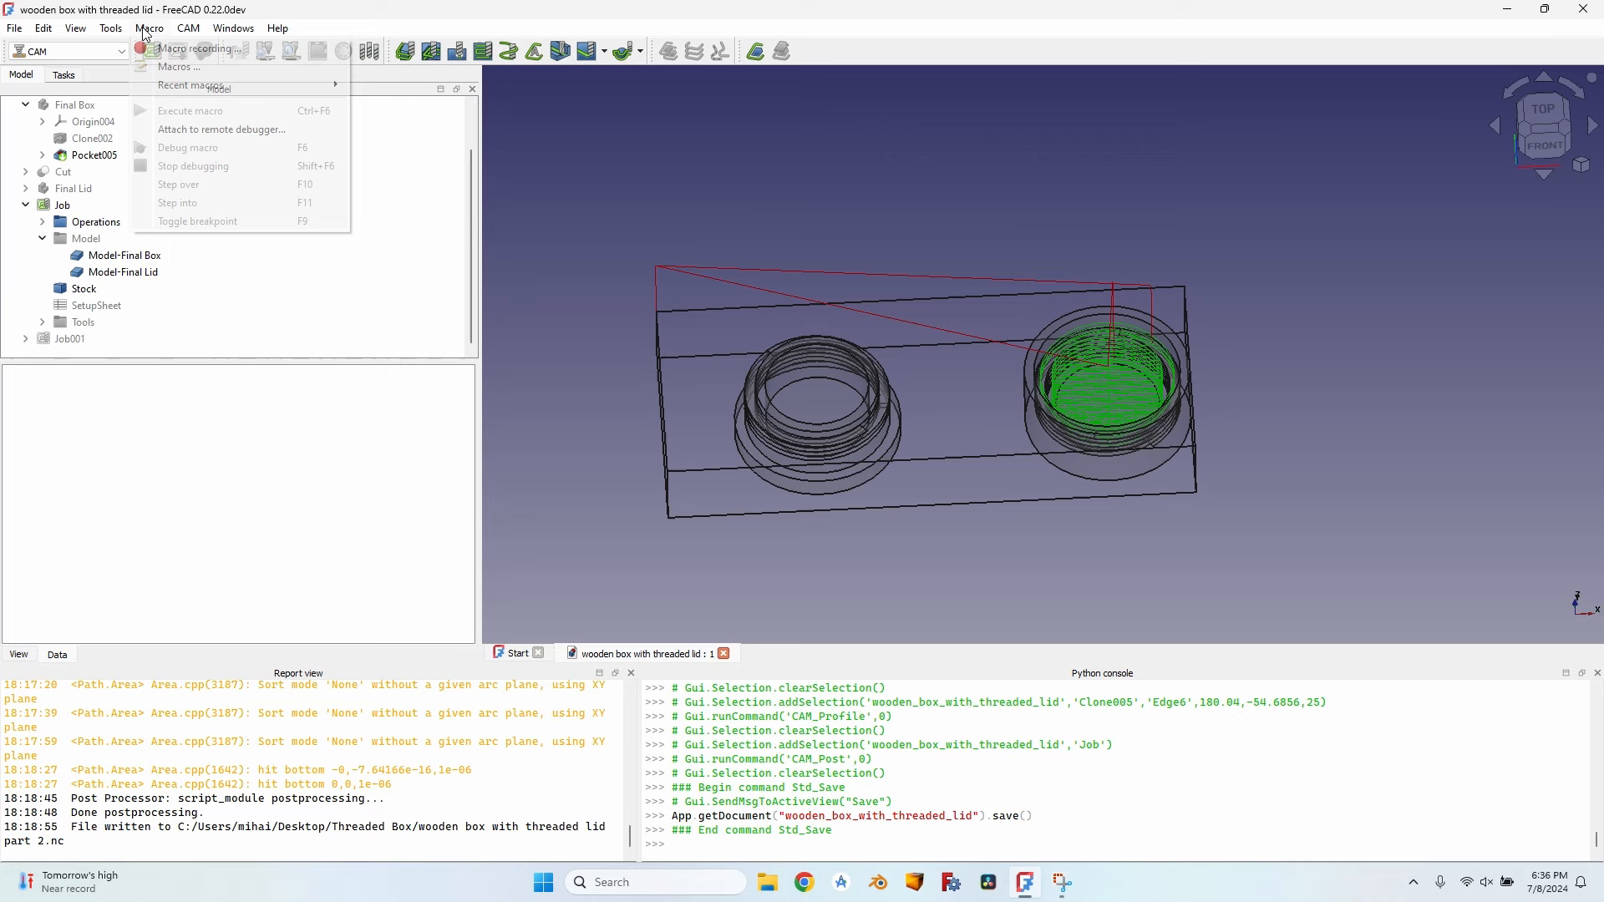
{"action": "left_click", "coordinate": [198, 66]}
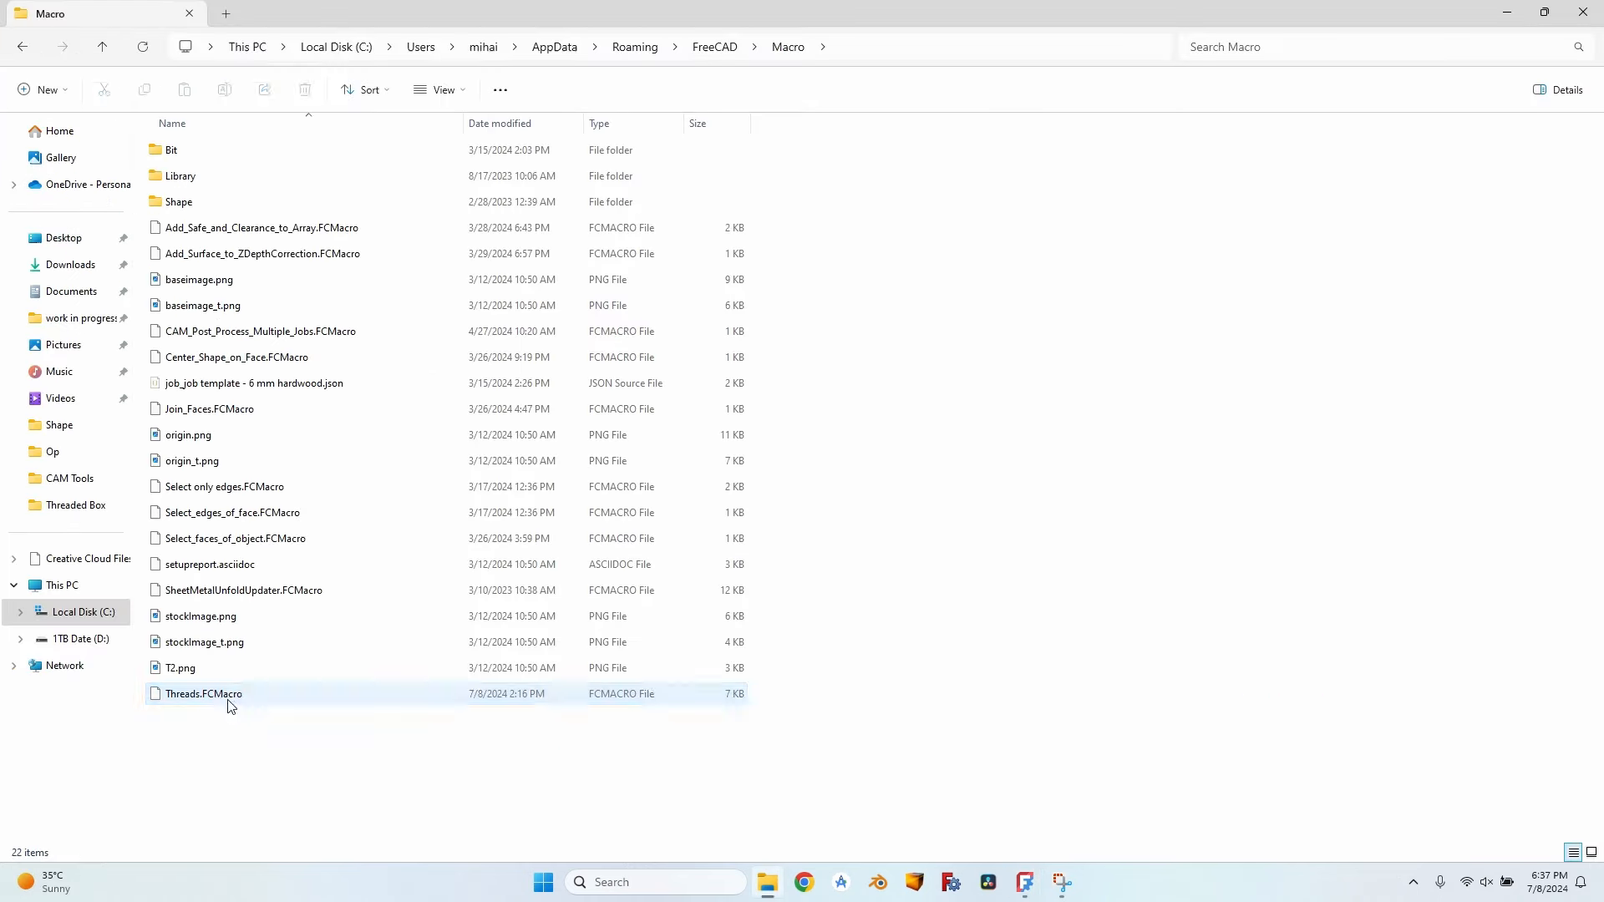
{"action": "left_click", "coordinate": [202, 704]}
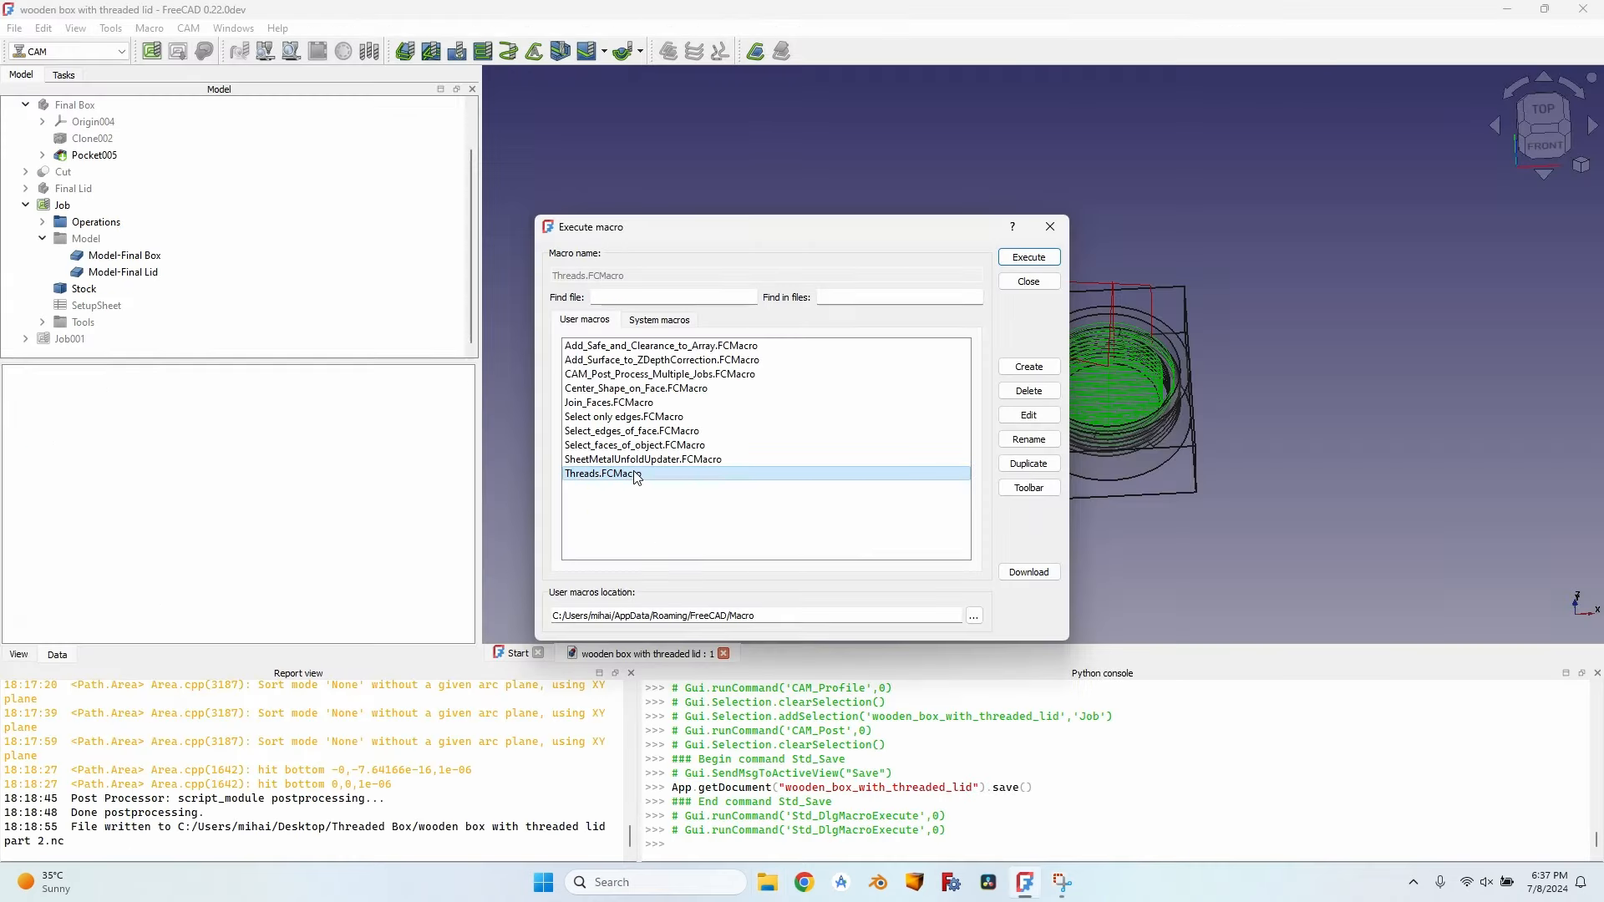
{"action": "left_click", "coordinate": [1583, 14]}
{"action": "left_click", "coordinate": [1018, 413]}
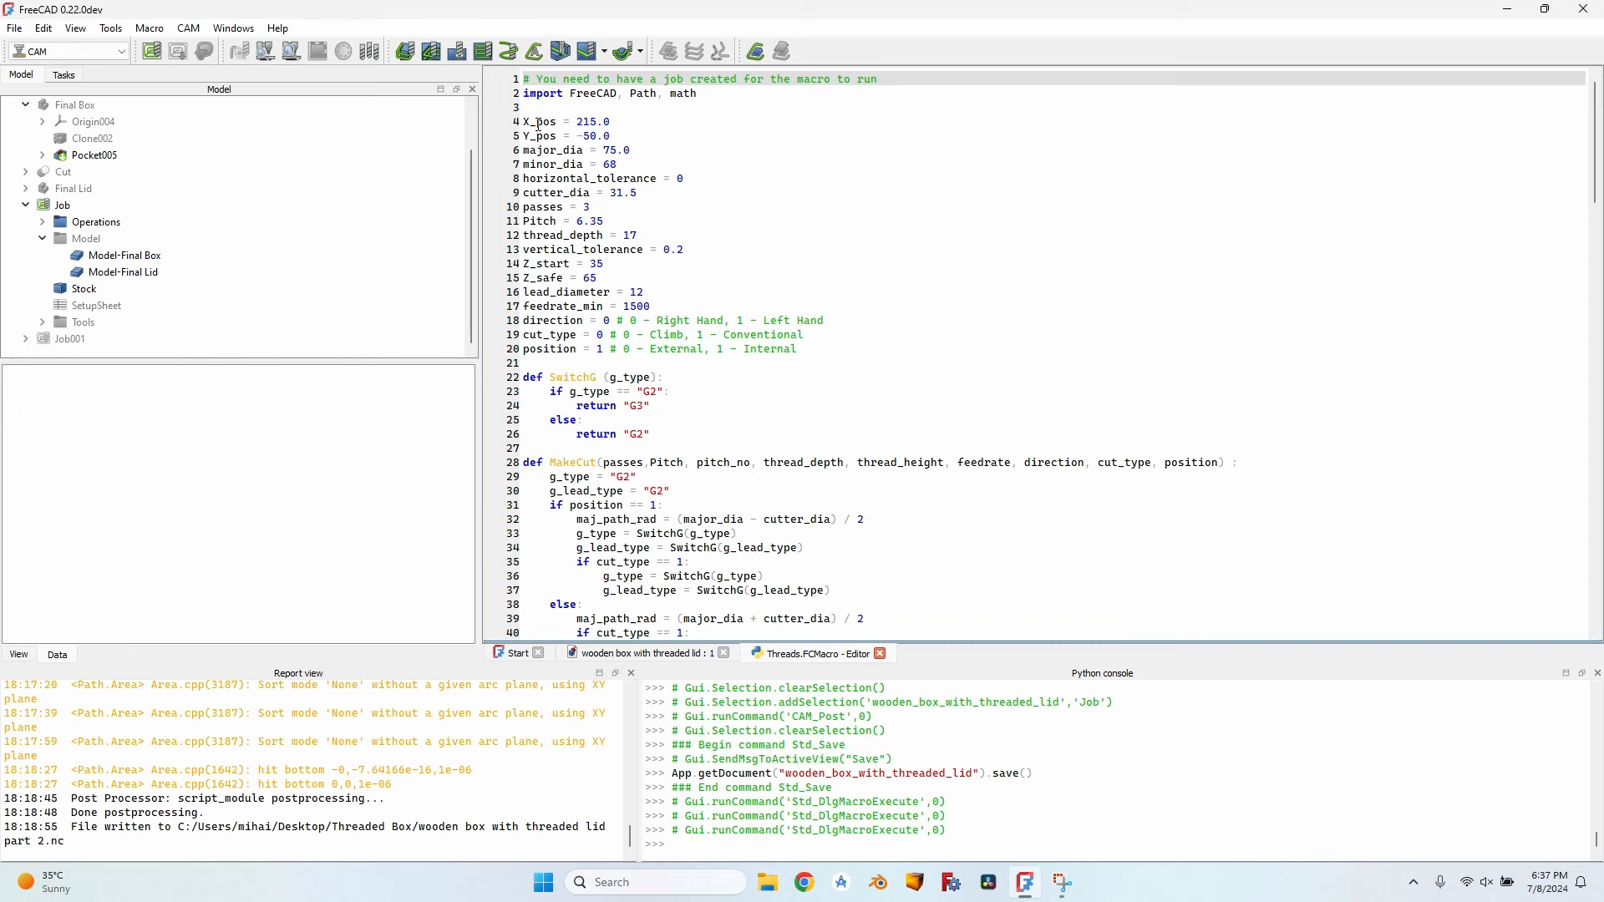
{"action": "left_click_drag", "start_coordinate": [525, 123], "coordinate": [799, 350]}
{"action": "left_click", "coordinate": [798, 350]}
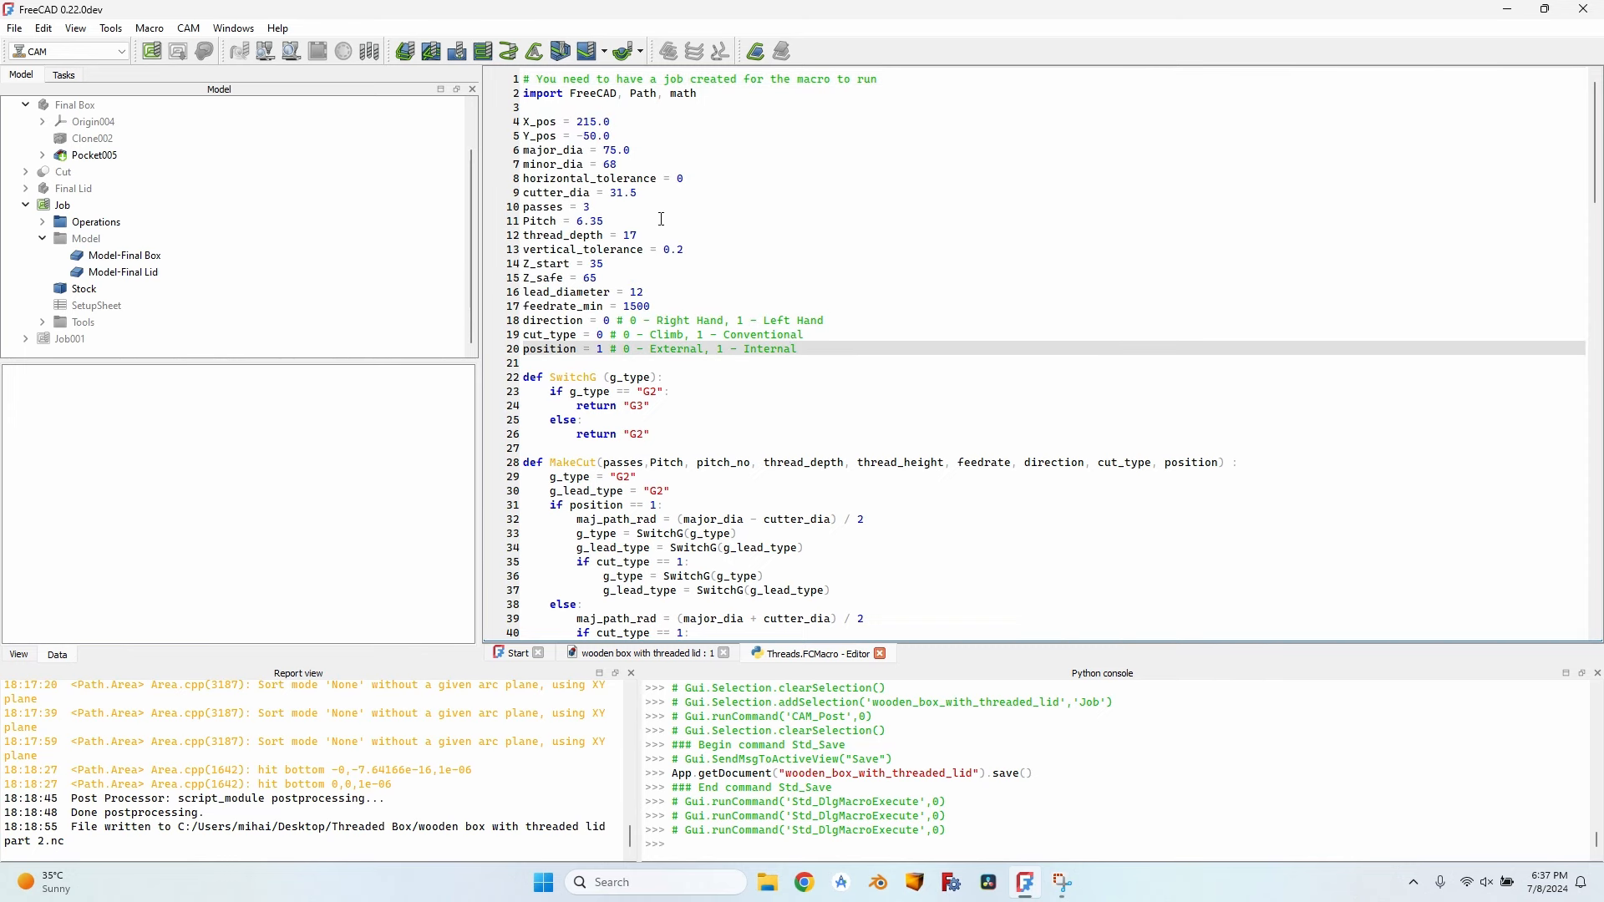
{"action": "left_click", "coordinate": [852, 238]}
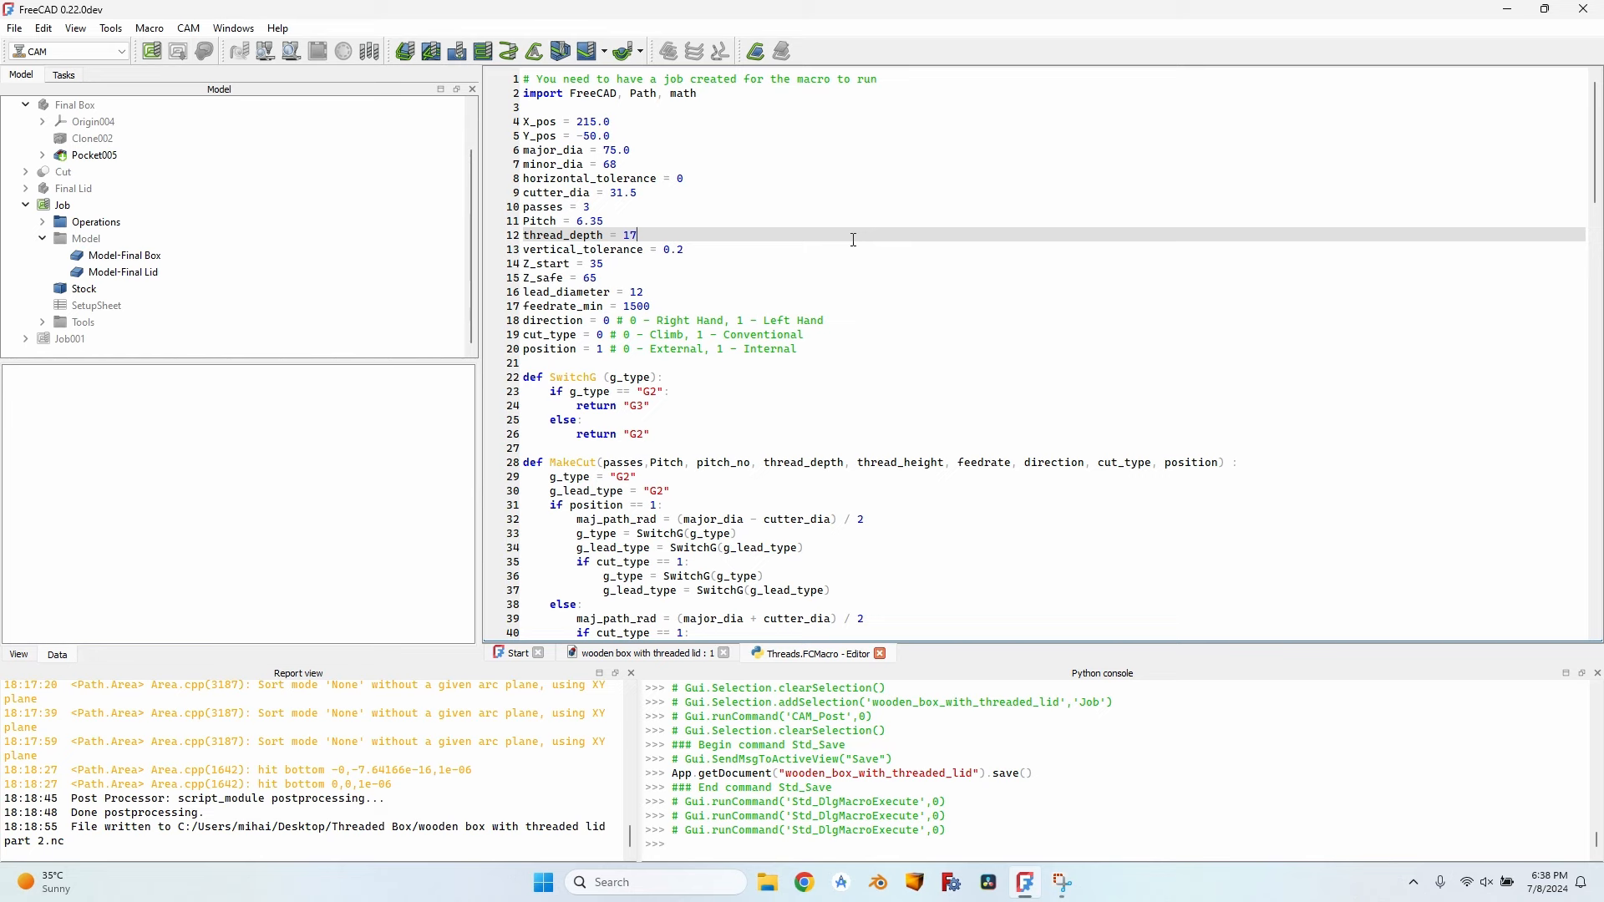
Step: Set the macro's X_pos to 74.84 and Y_pos to -49.96, matching the placement of the job's Final Box model
{"action": "left_click", "coordinate": [591, 123]}
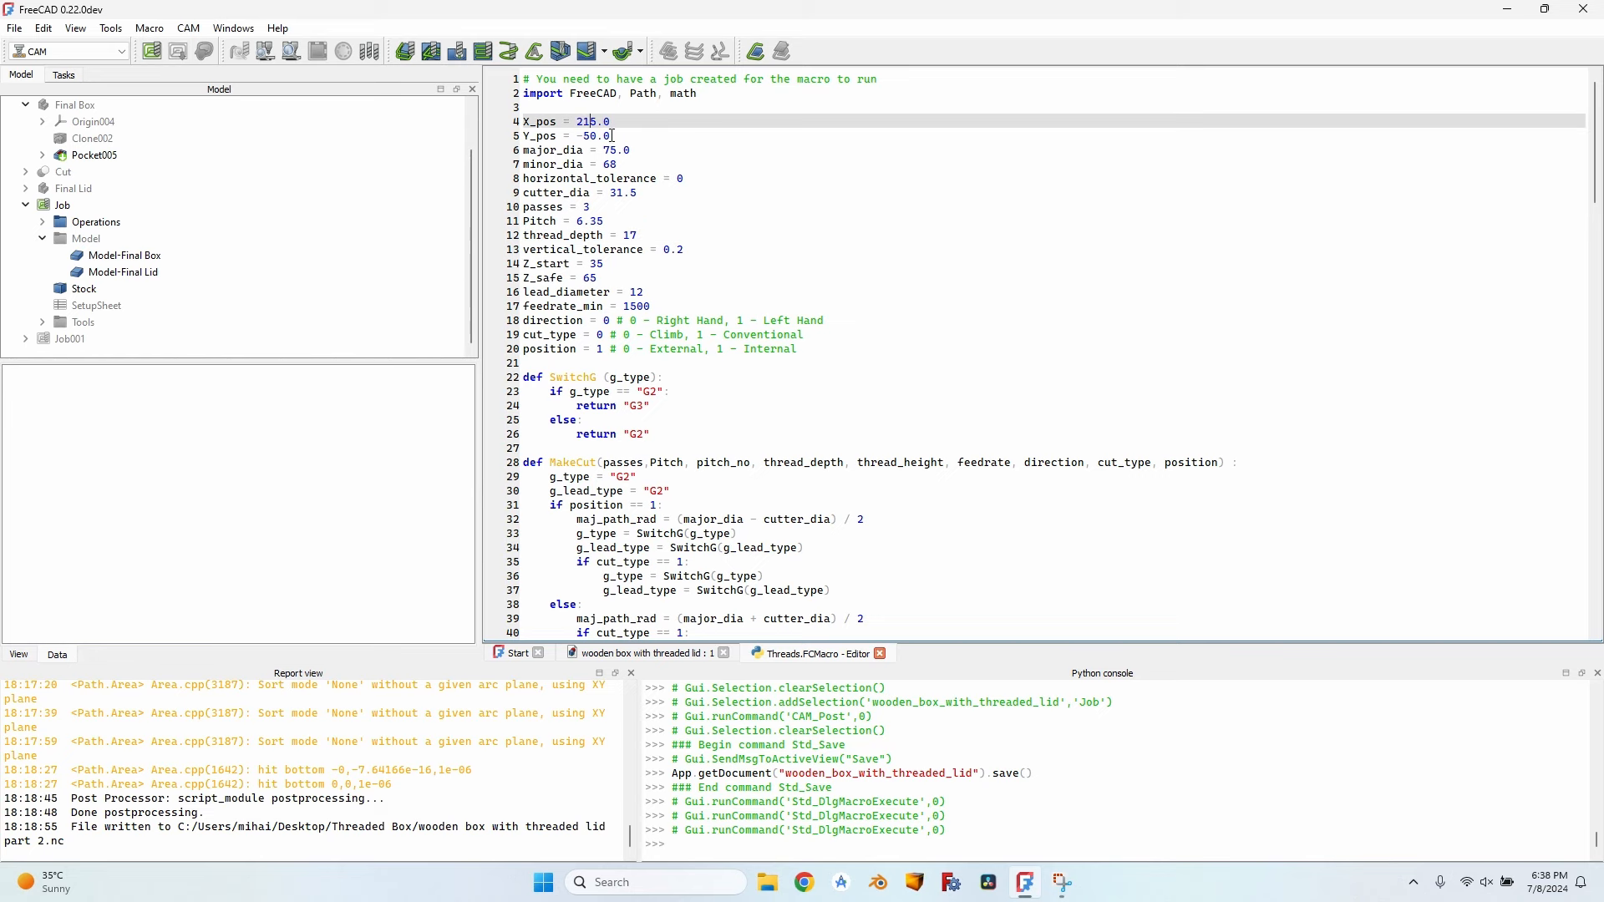
{"action": "left_click", "coordinate": [668, 654]}
{"action": "left_click", "coordinate": [795, 456]}
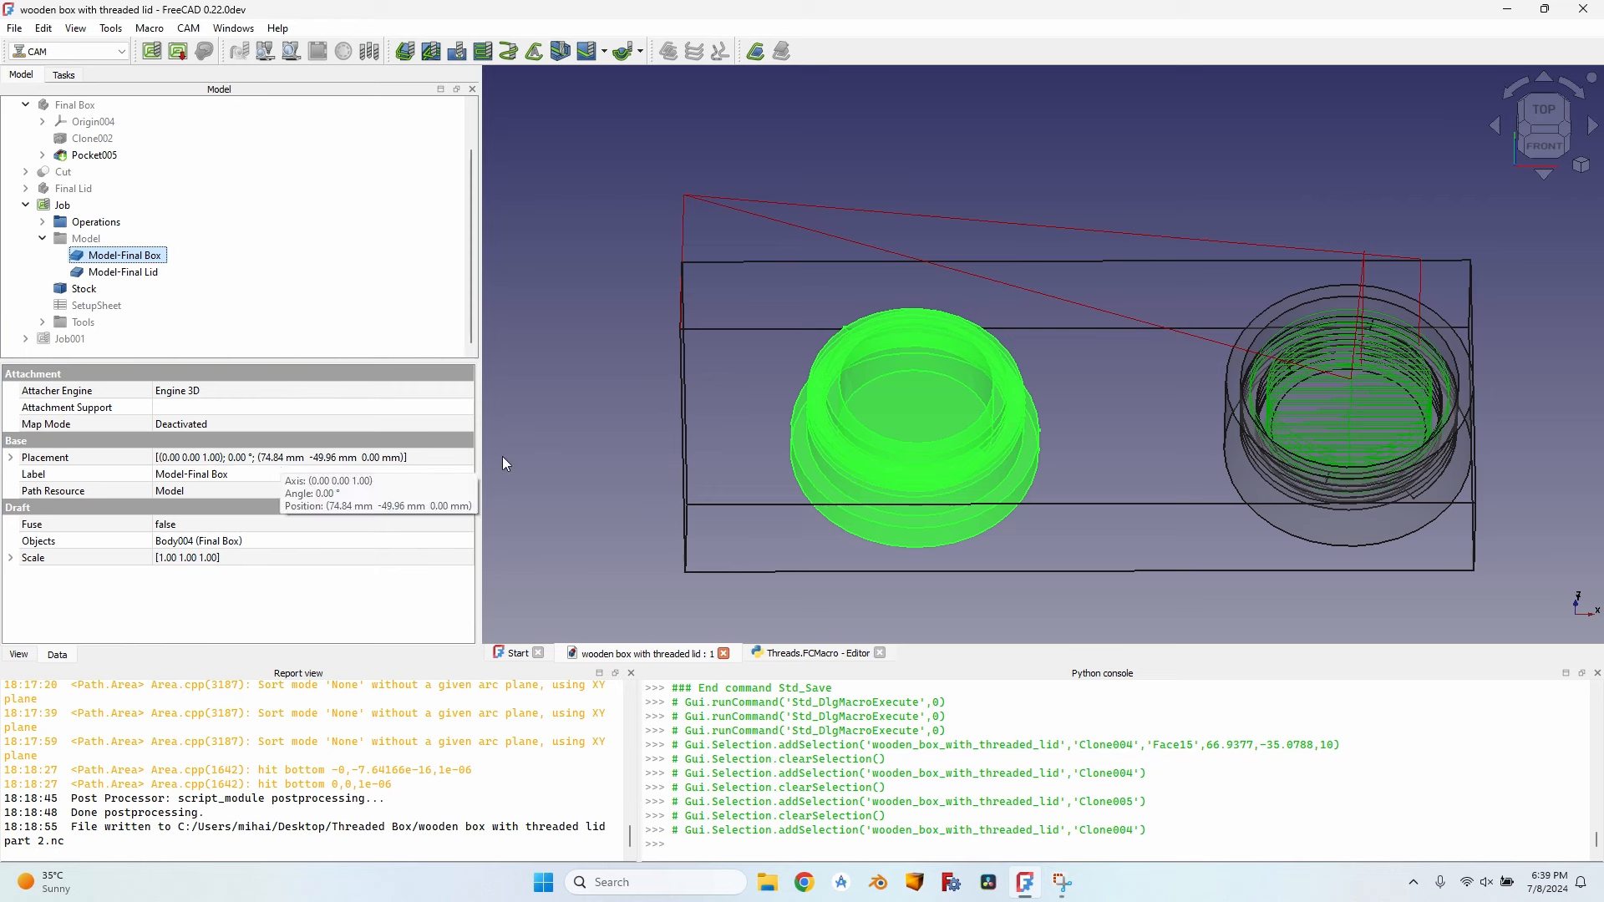
{"action": "left_click", "coordinate": [791, 655]}
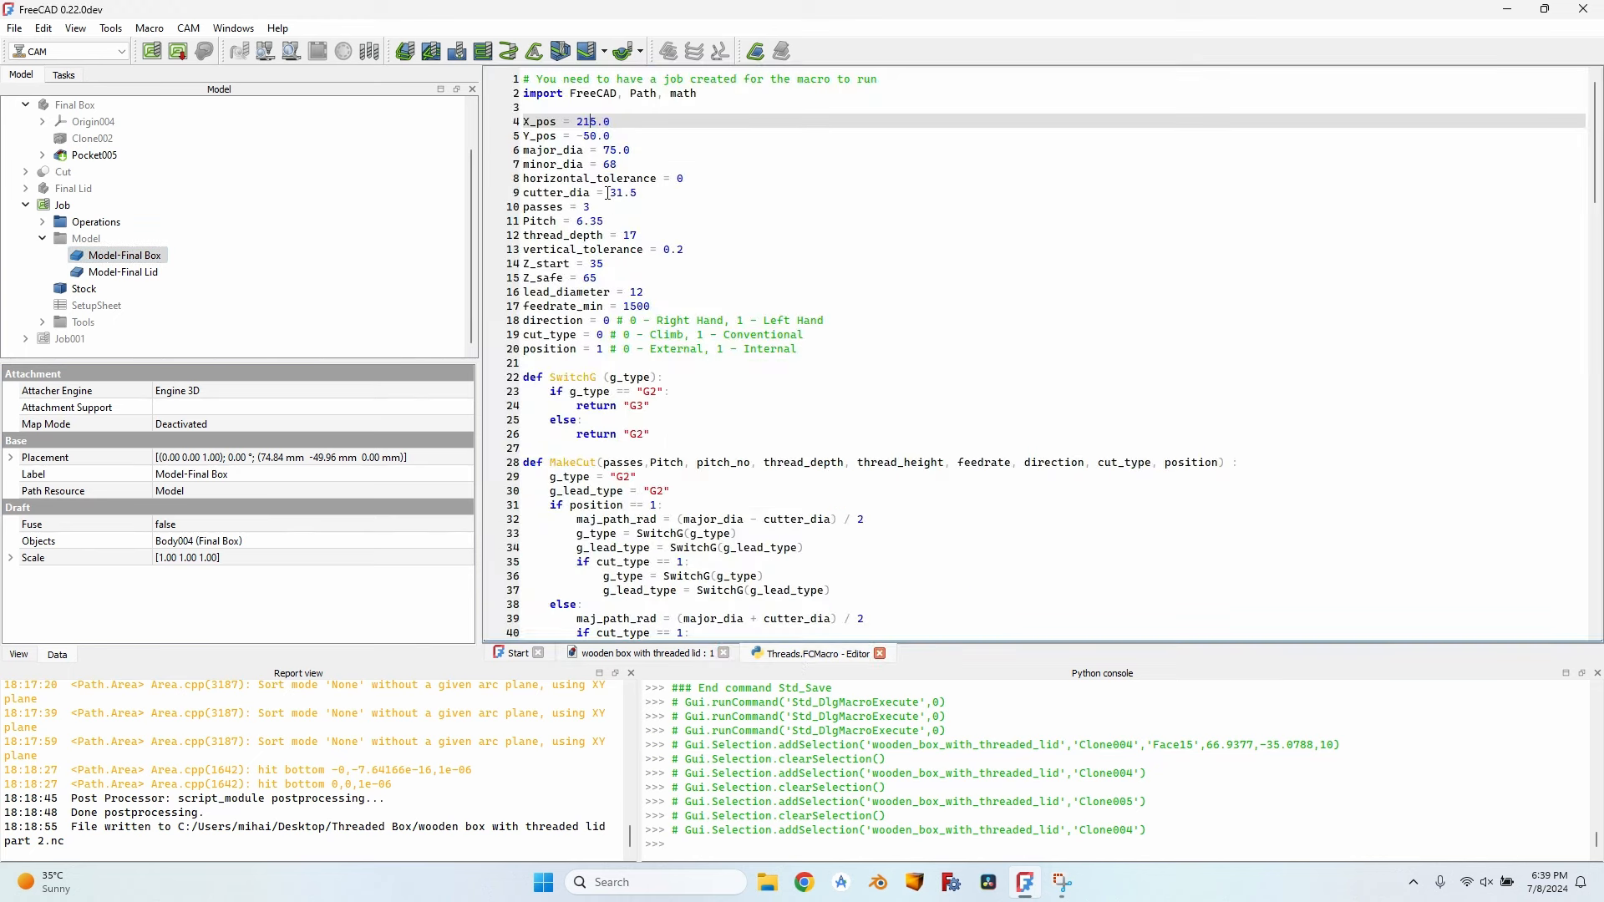
{"action": "left_click_drag", "start_coordinate": [578, 122], "coordinate": [619, 122]}
{"action": "type", "text": "74"}
{"action": "left_click_drag", "start_coordinate": [584, 136], "coordinate": [624, 135]}
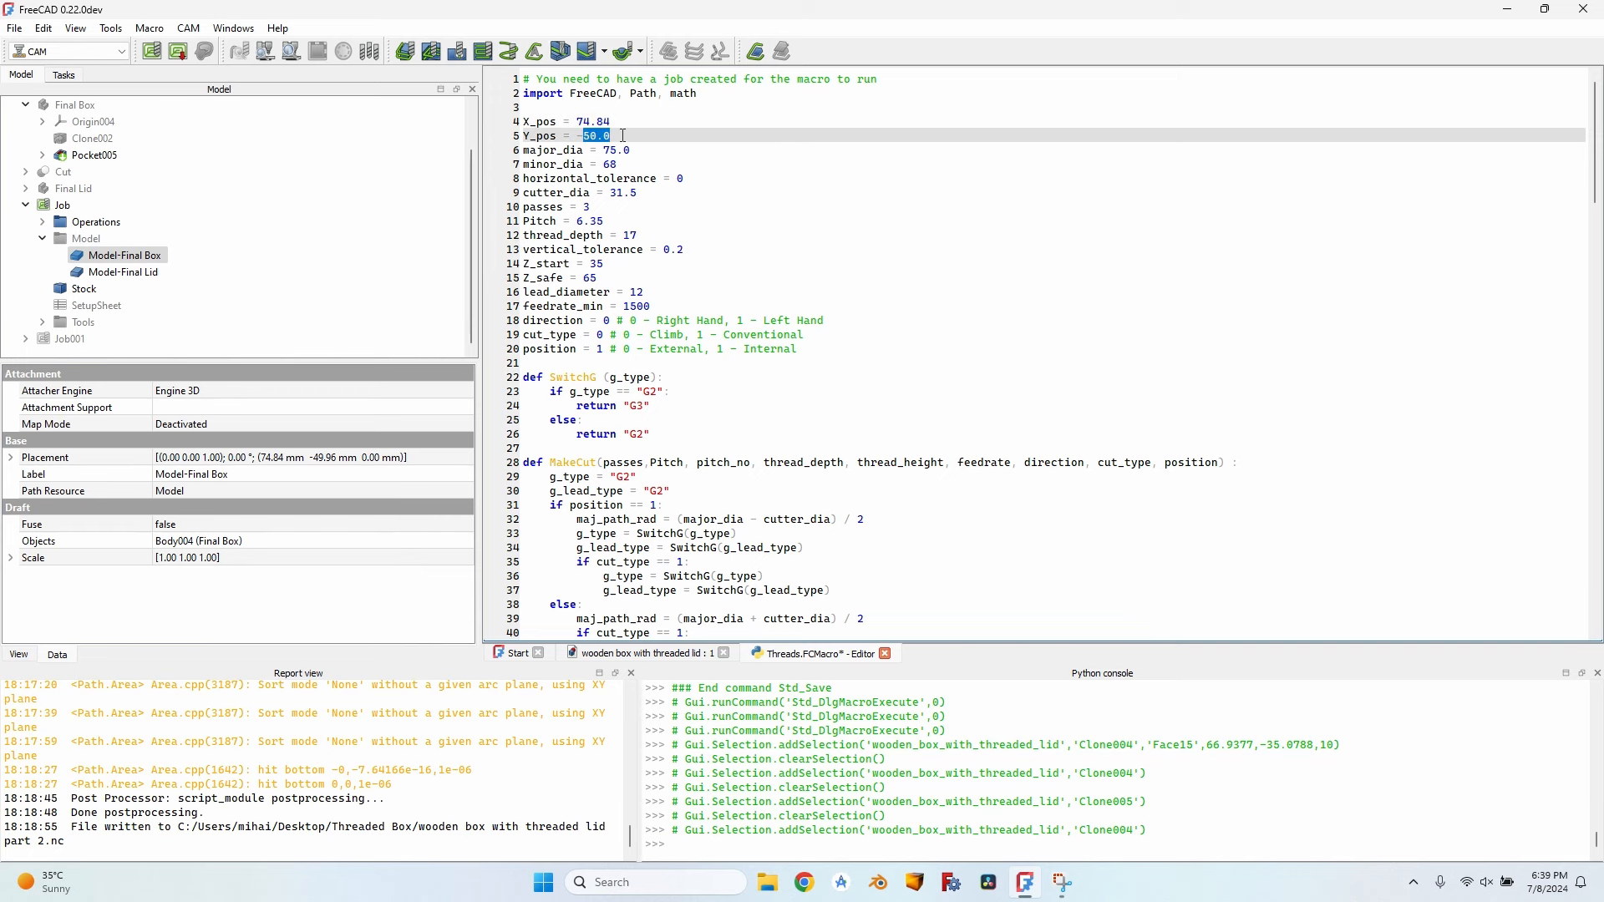
{"action": "type", "text": "49.96"}
Step: Inspect the thread on the box model and set the macro's major_dia to 70.0 and minor_dia to 65.0
{"action": "left_click_drag", "start_coordinate": [578, 152], "coordinate": [626, 165]}
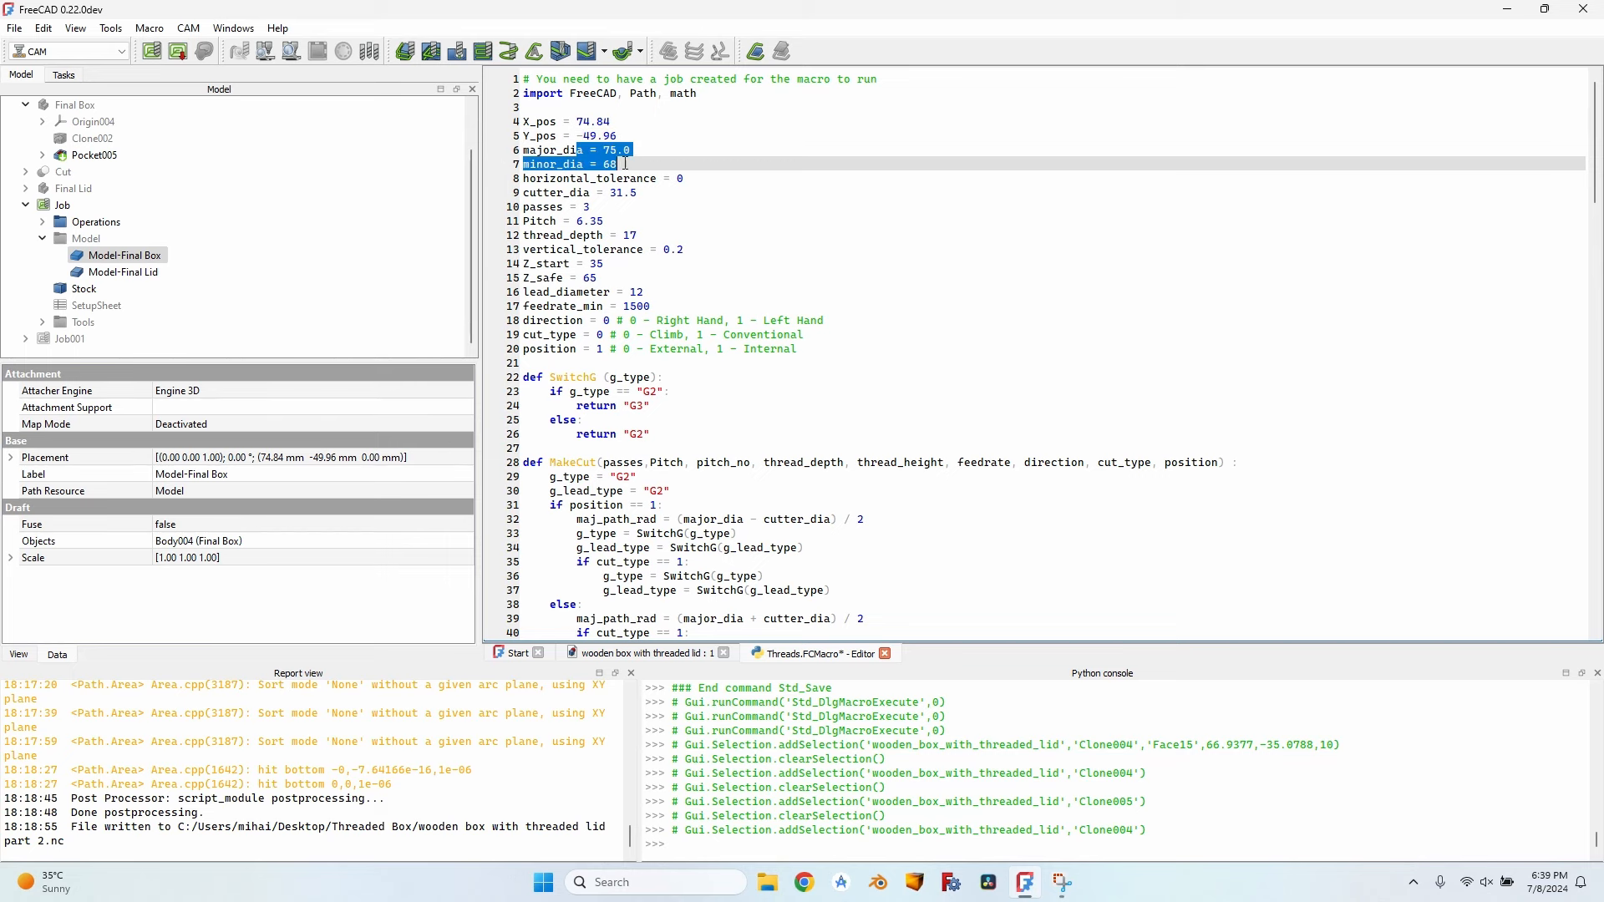
{"action": "left_click", "coordinate": [581, 163]}
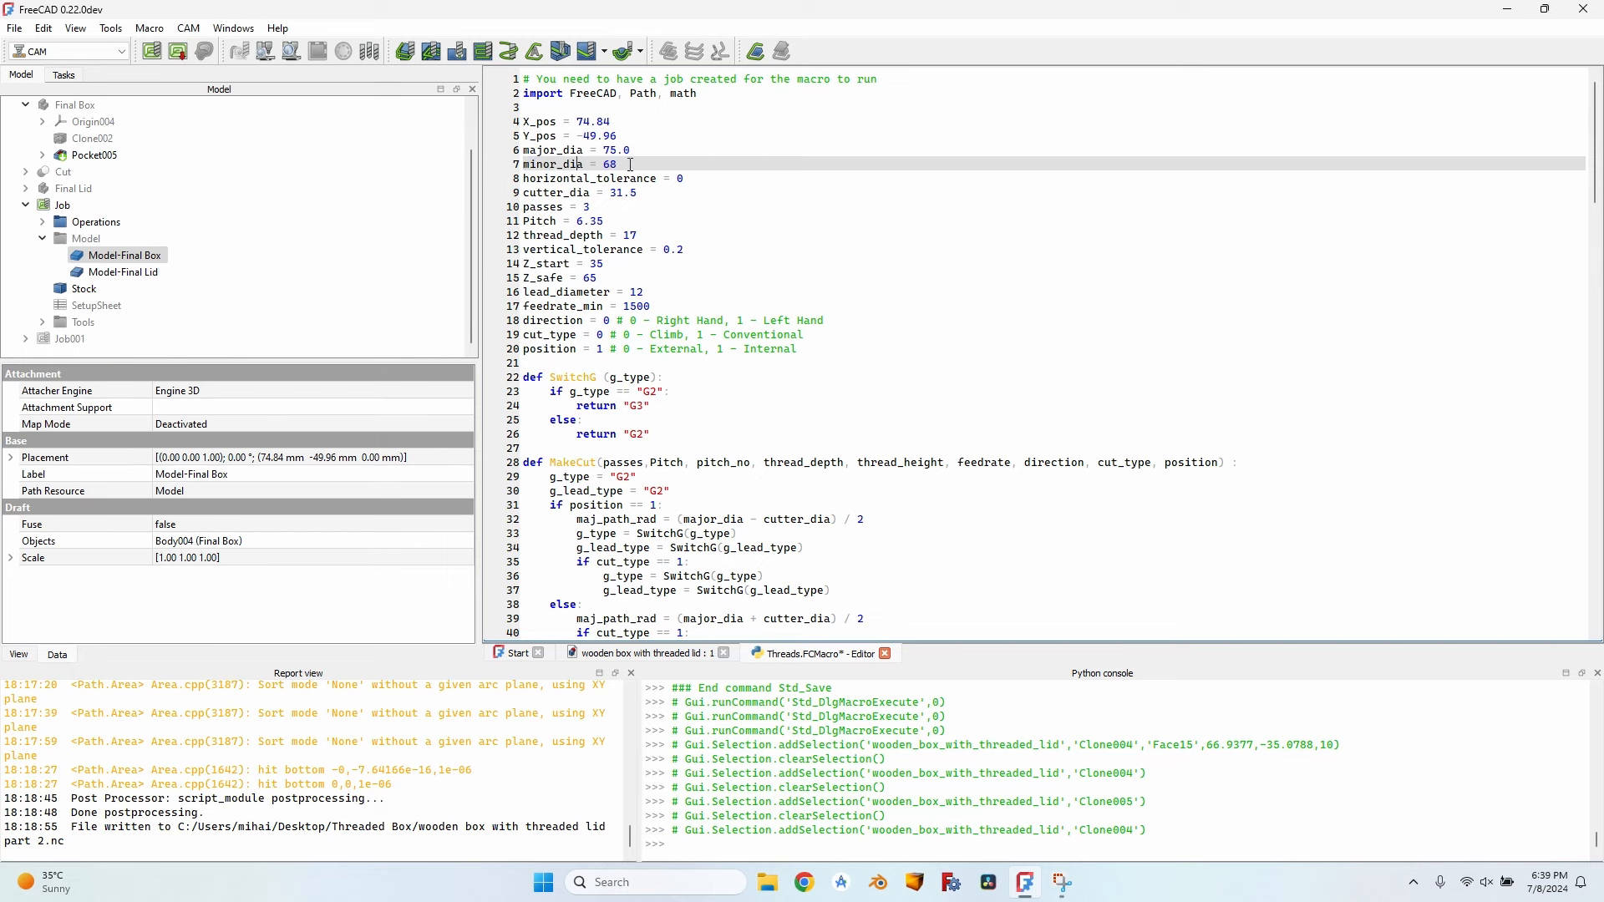
{"action": "mouse_move", "coordinate": [785, 279]}
{"action": "middle_mouse_down"}
{"action": "mouse_move", "coordinate": [787, 308]}
{"action": "mouse_move", "coordinate": [775, 291]}
{"action": "middle_mouse_up"}
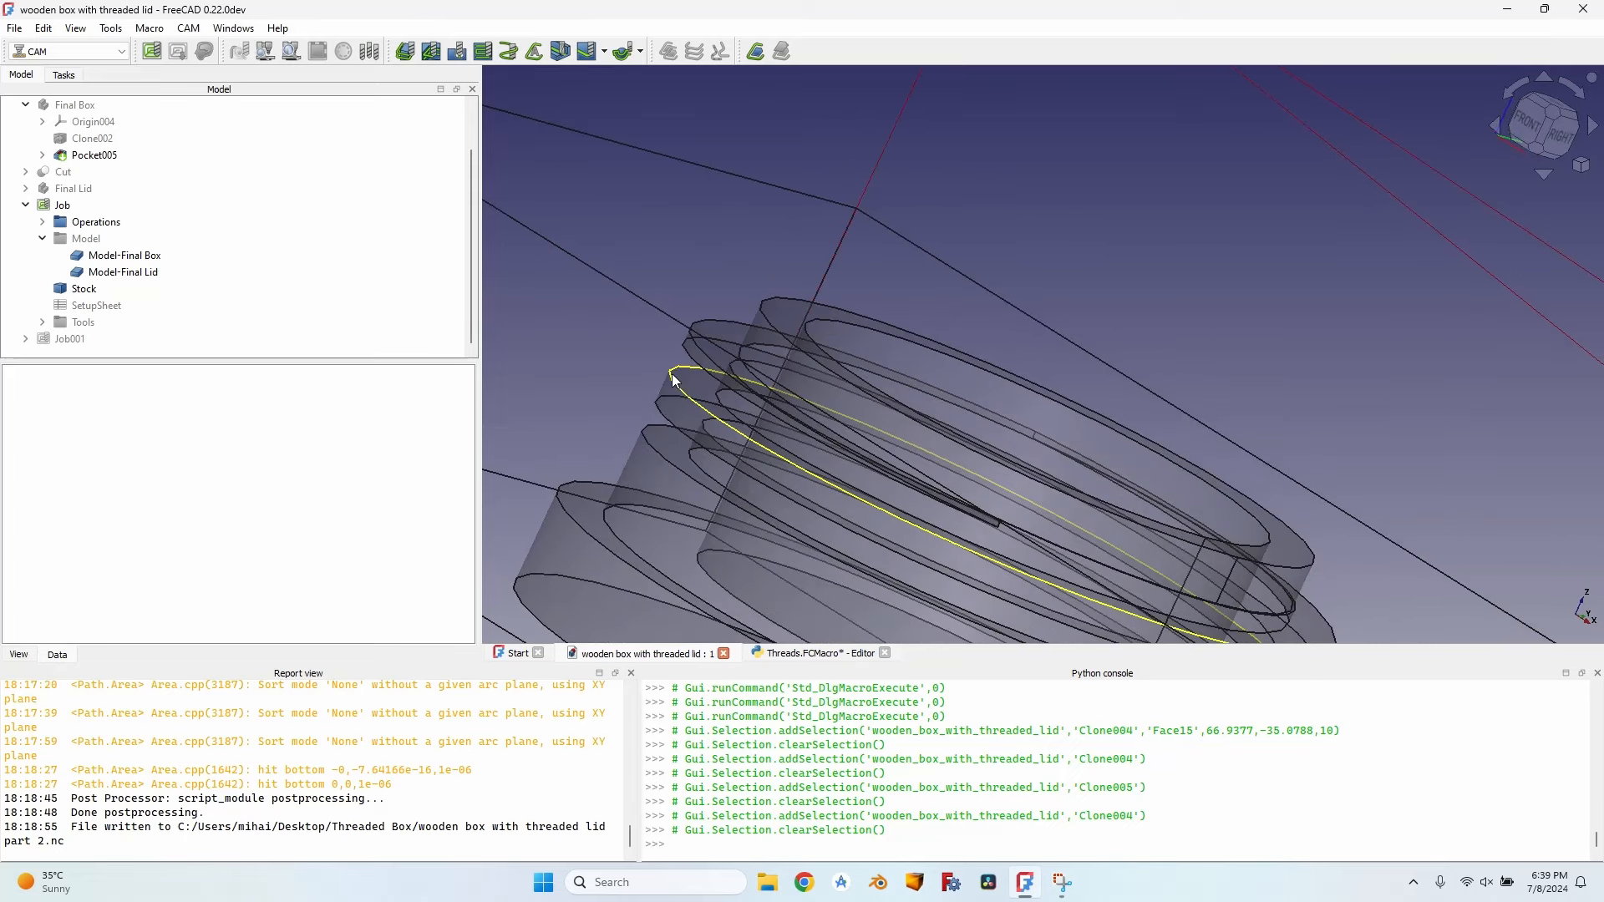
{"action": "mouse_move", "coordinate": [680, 379]}
{"action": "middle_mouse_down"}
{"action": "mouse_move", "coordinate": [750, 354]}
{"action": "mouse_move", "coordinate": [744, 332]}
{"action": "mouse_move", "coordinate": [775, 335]}
{"action": "mouse_move", "coordinate": [759, 406]}
{"action": "mouse_move", "coordinate": [685, 404]}
{"action": "middle_mouse_up"}
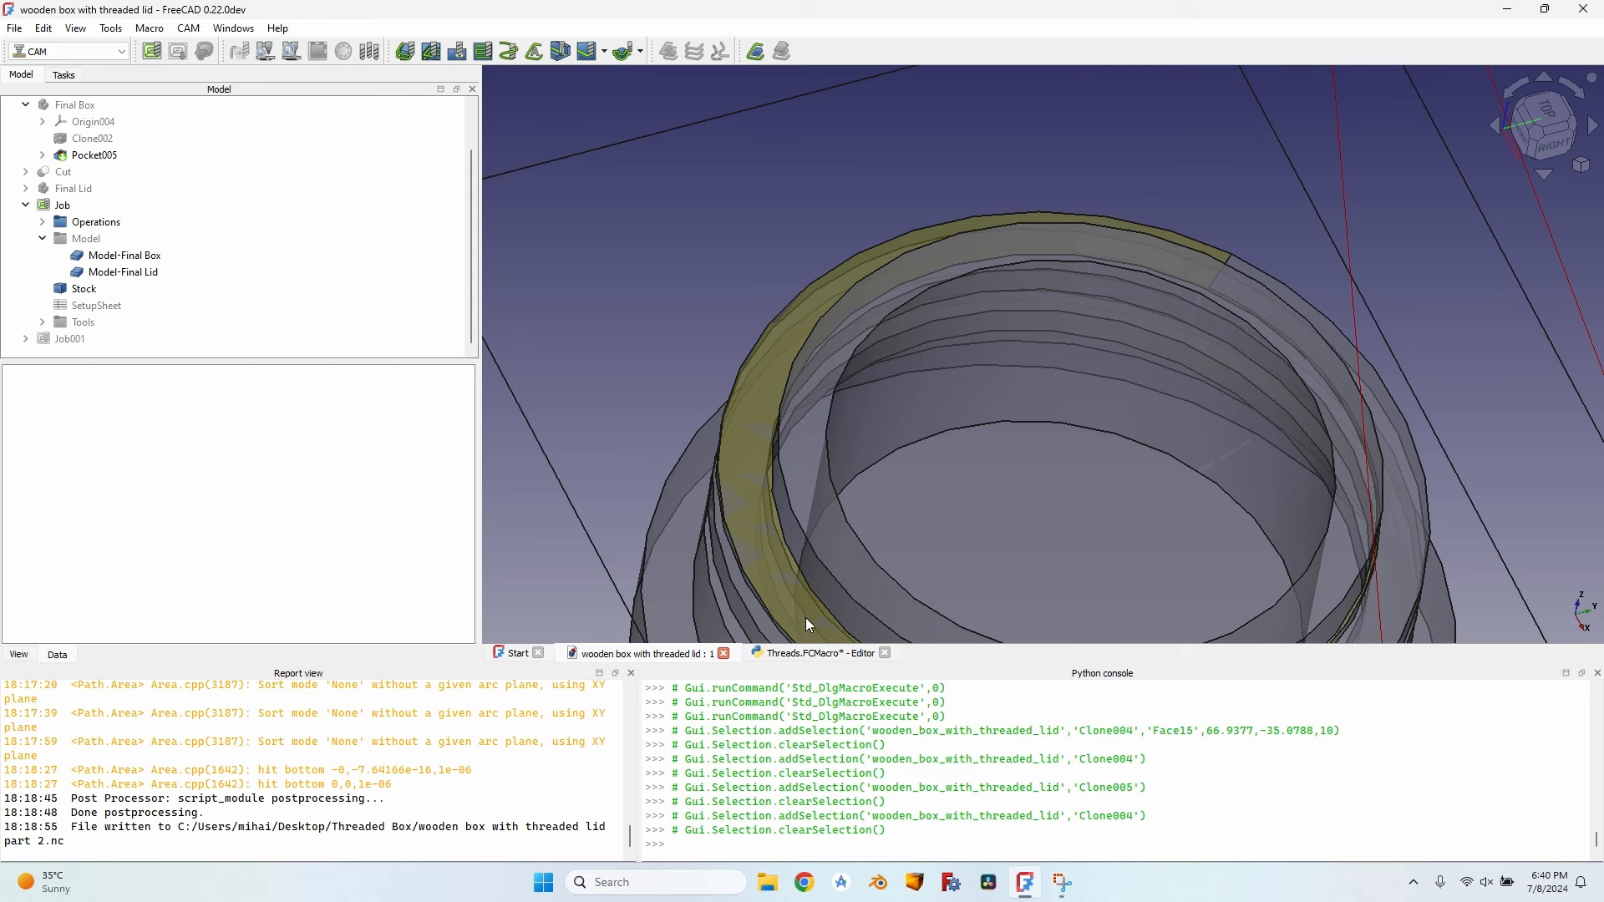
{"action": "left_click", "coordinate": [814, 654]}
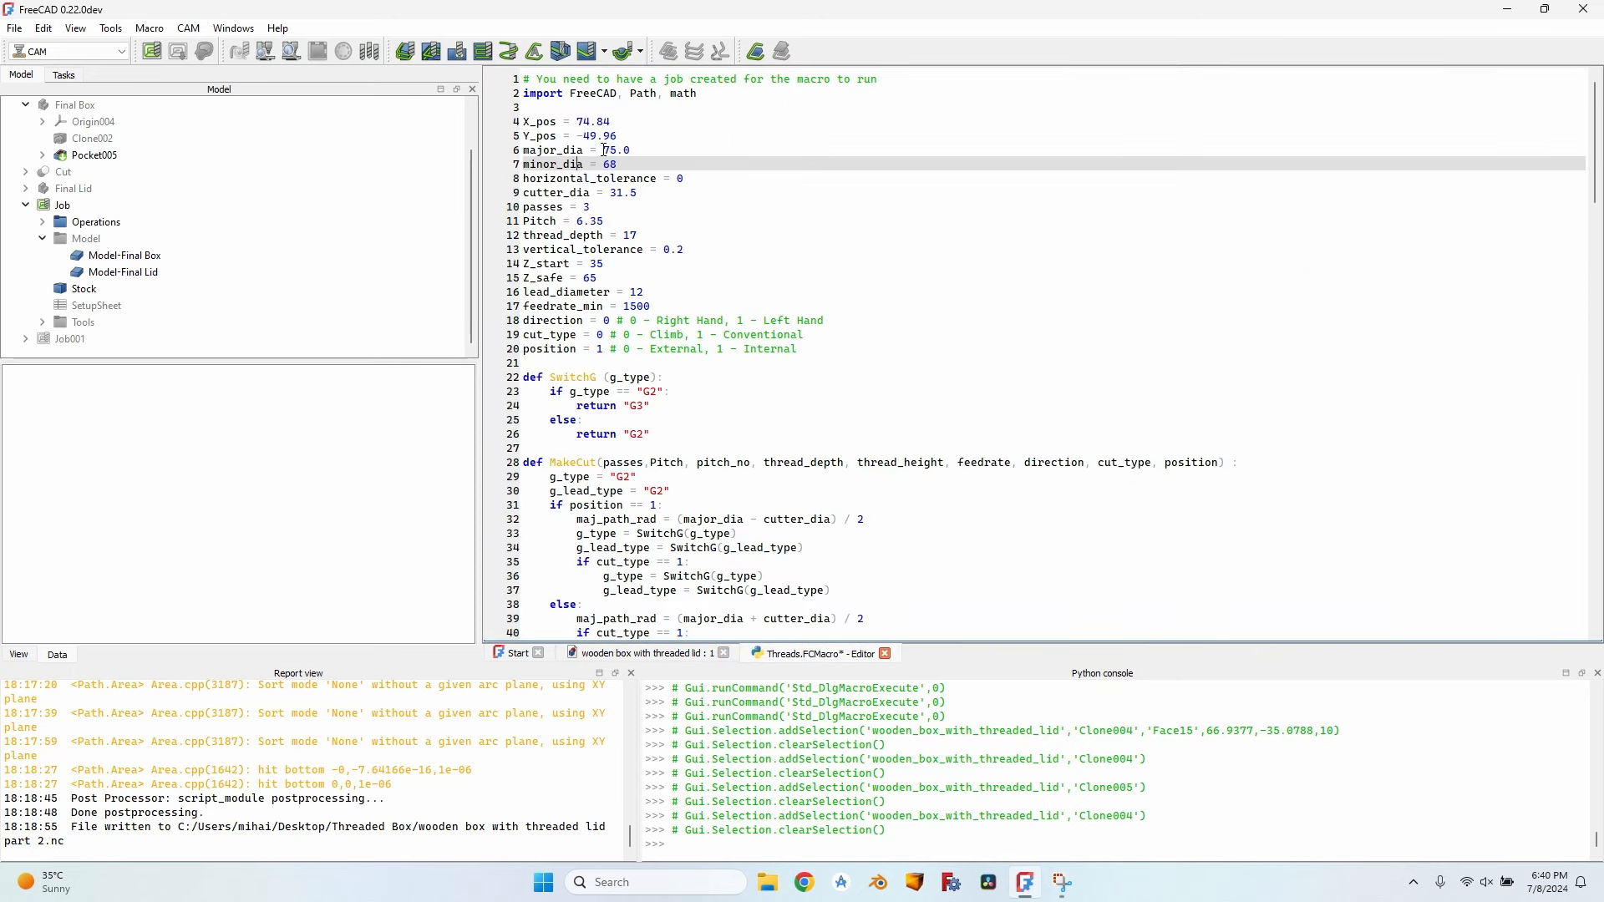
{"action": "left_click_drag", "start_coordinate": [609, 151], "coordinate": [622, 147]}
{"action": "type", "text": "0"}
{"action": "key", "text": "Down"}
{"action": "key", "text": "BackSpace"}
{"action": "key", "text": "BackSpace"}
{"action": "type", "text": "65"}
Step: Review the macro's horizontal tolerance, cutter diameter, number of passes and pitch against the box's thread
{"action": "left_click", "coordinate": [622, 199]}
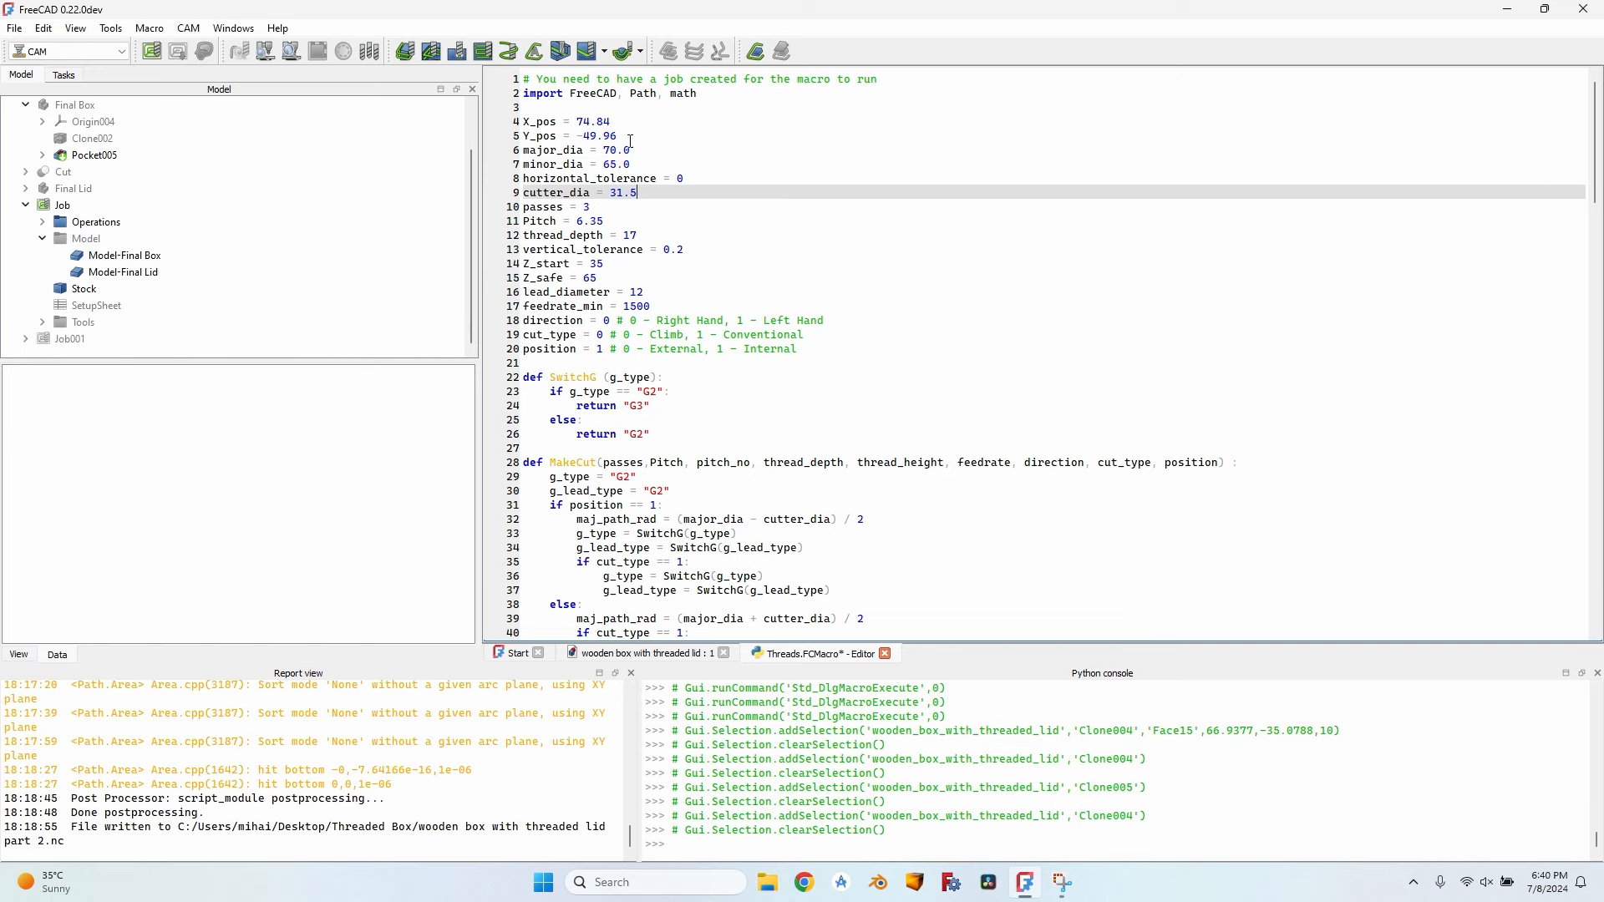
{"action": "left_click", "coordinate": [675, 178]}
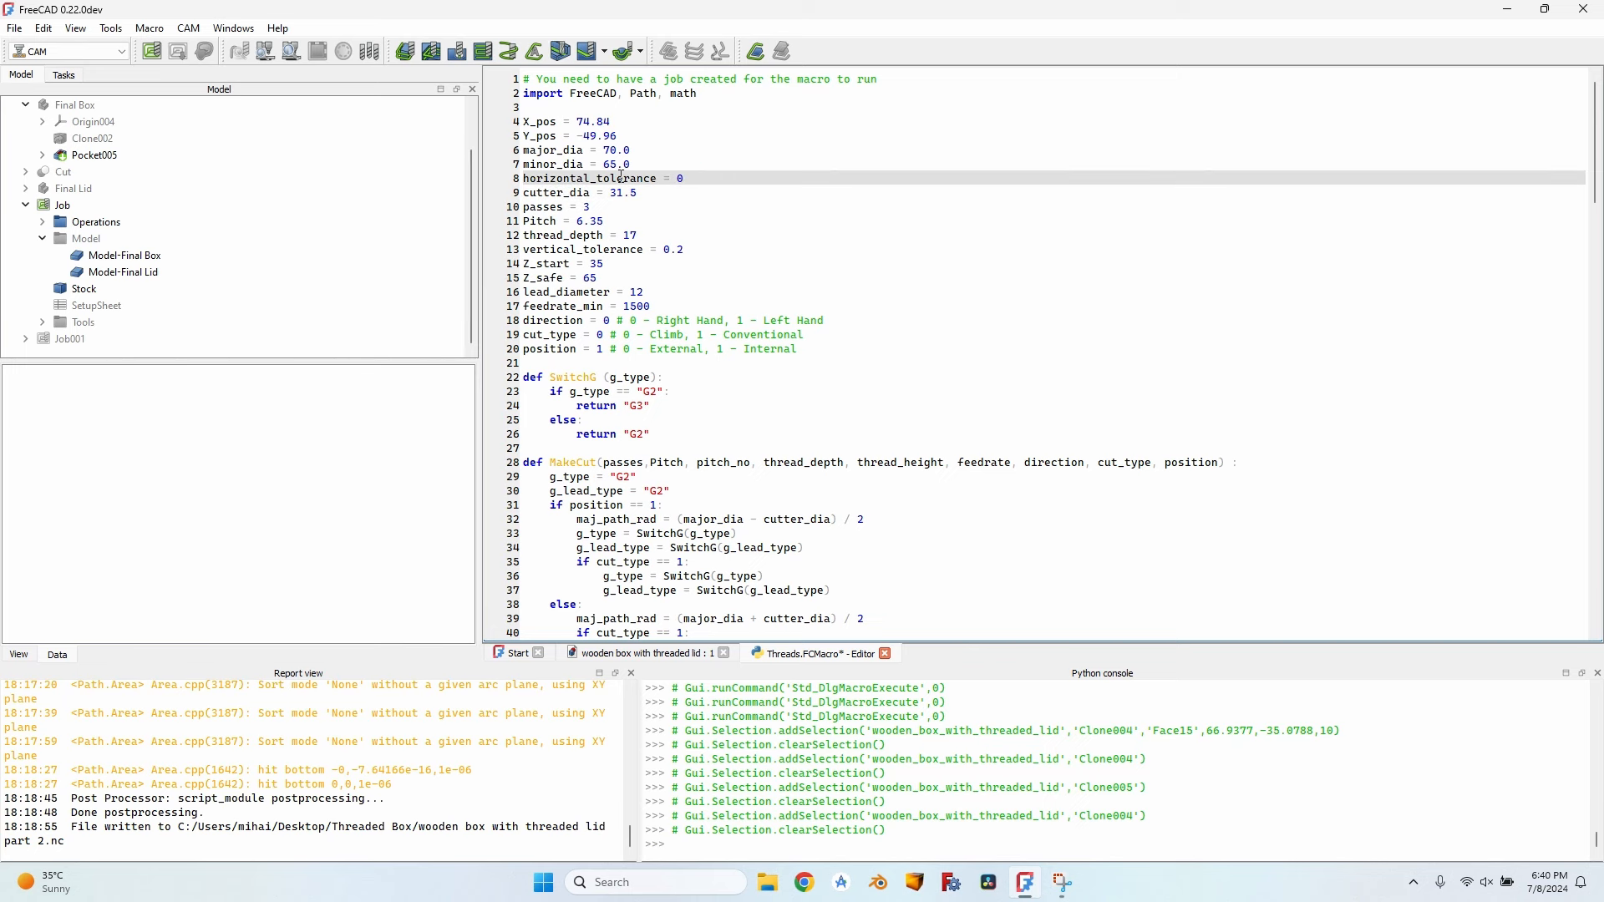
{"action": "left_click", "coordinate": [618, 202]}
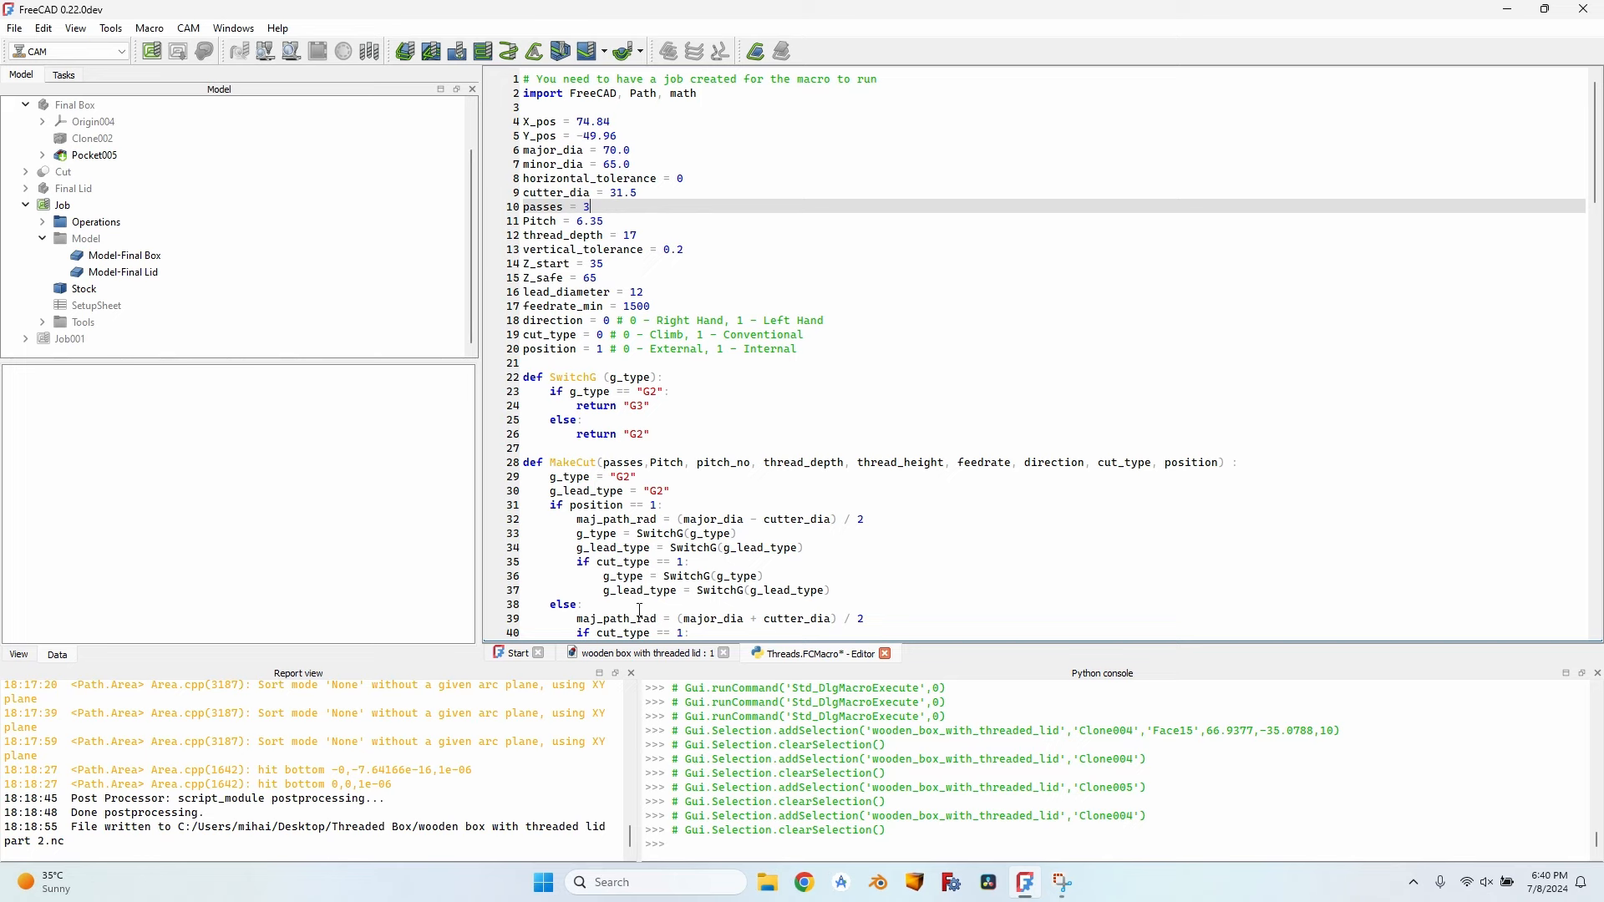
{"action": "left_click", "coordinate": [635, 654]}
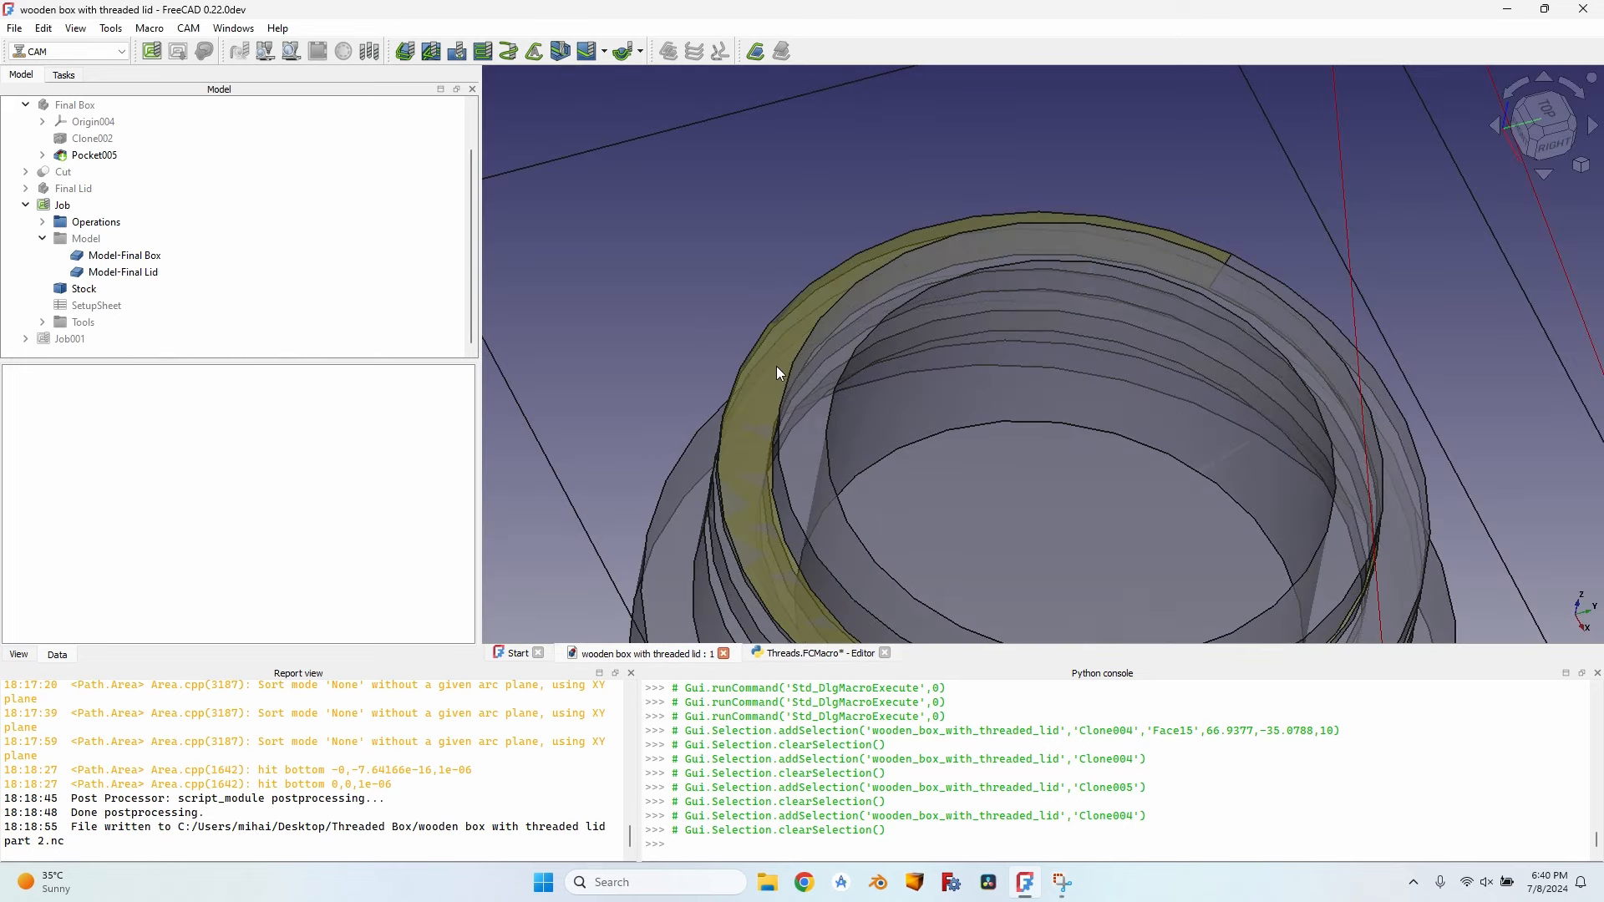
{"action": "key", "text": "ctrl+Tab"}
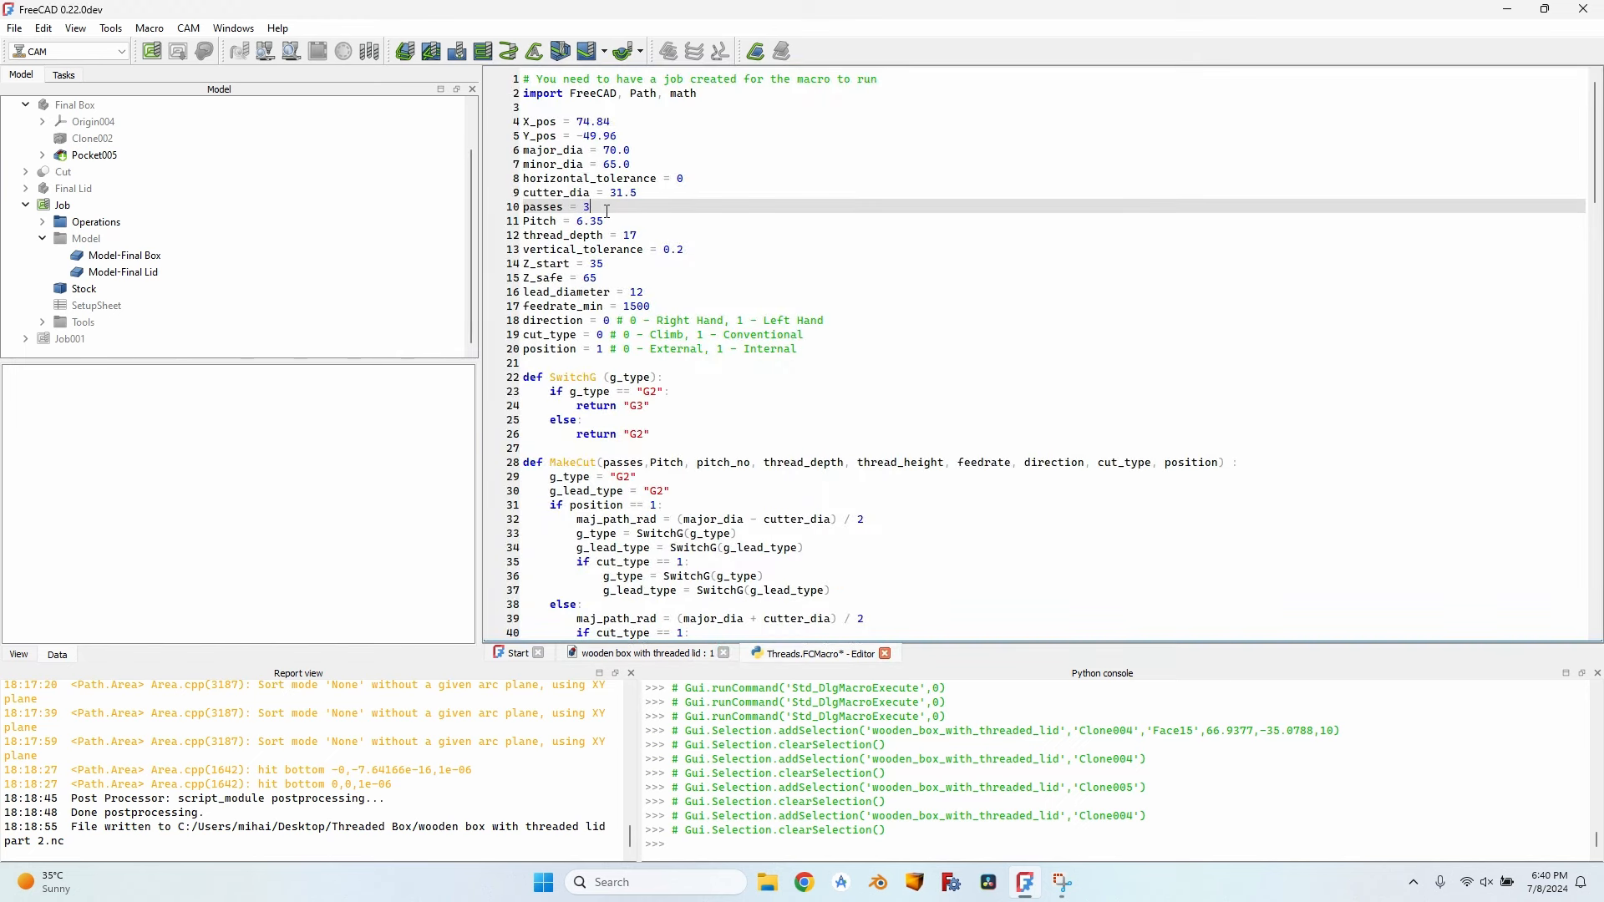
{"action": "key", "text": "Down"}
{"action": "key", "text": "Down"}
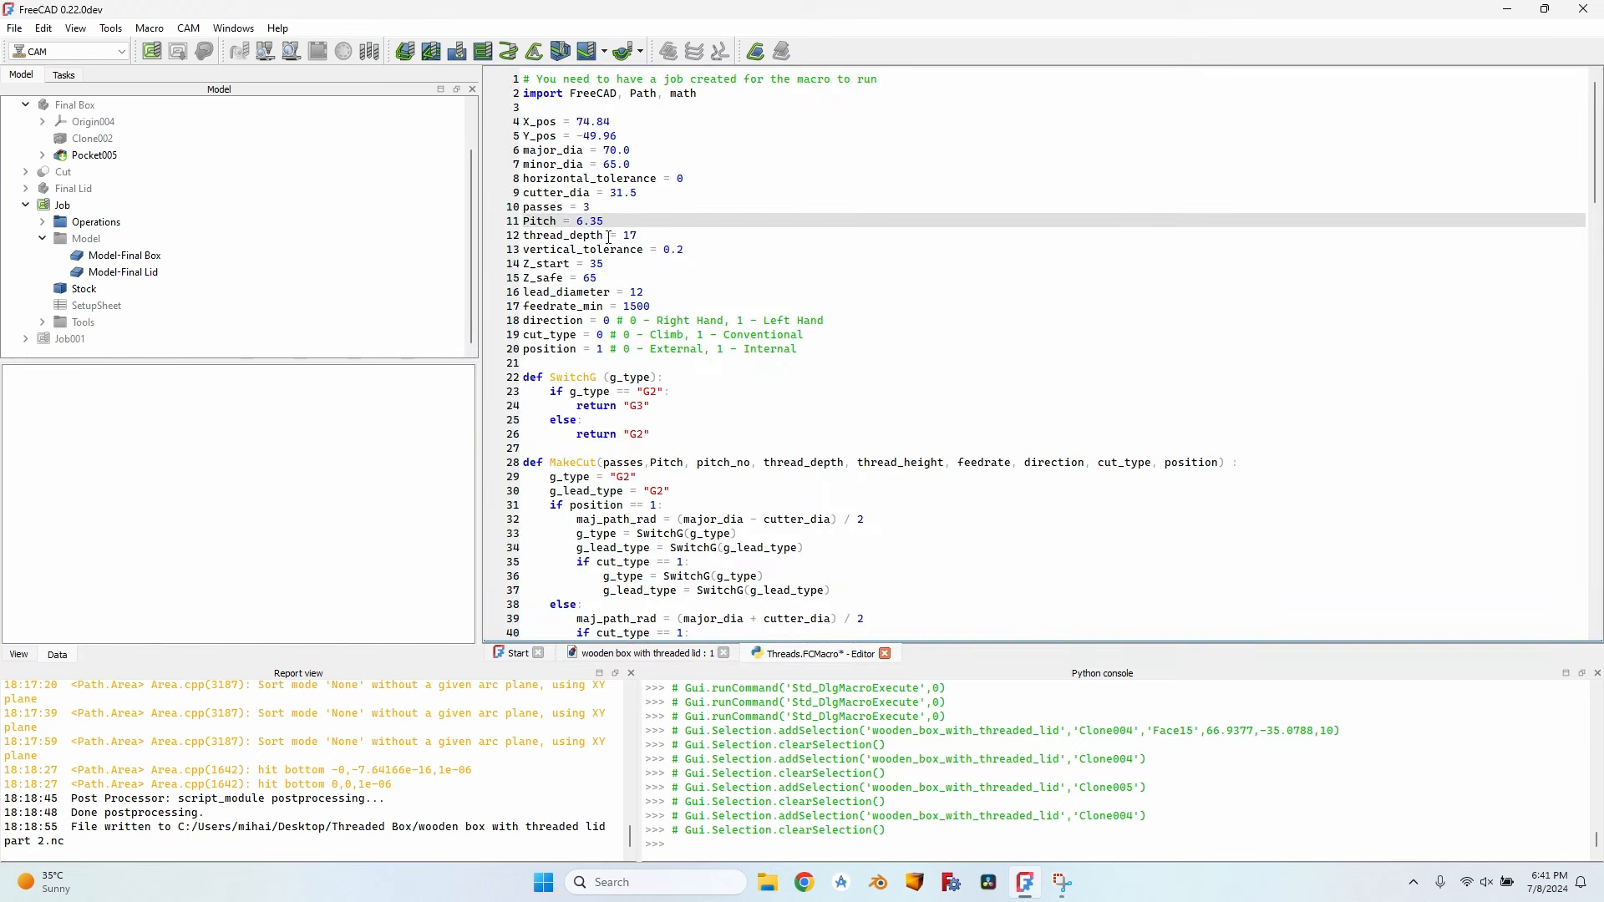
Step: Check the Z heights of the box's top rim edge and the short edge at the thread's lower end
{"action": "left_click", "coordinate": [600, 267]}
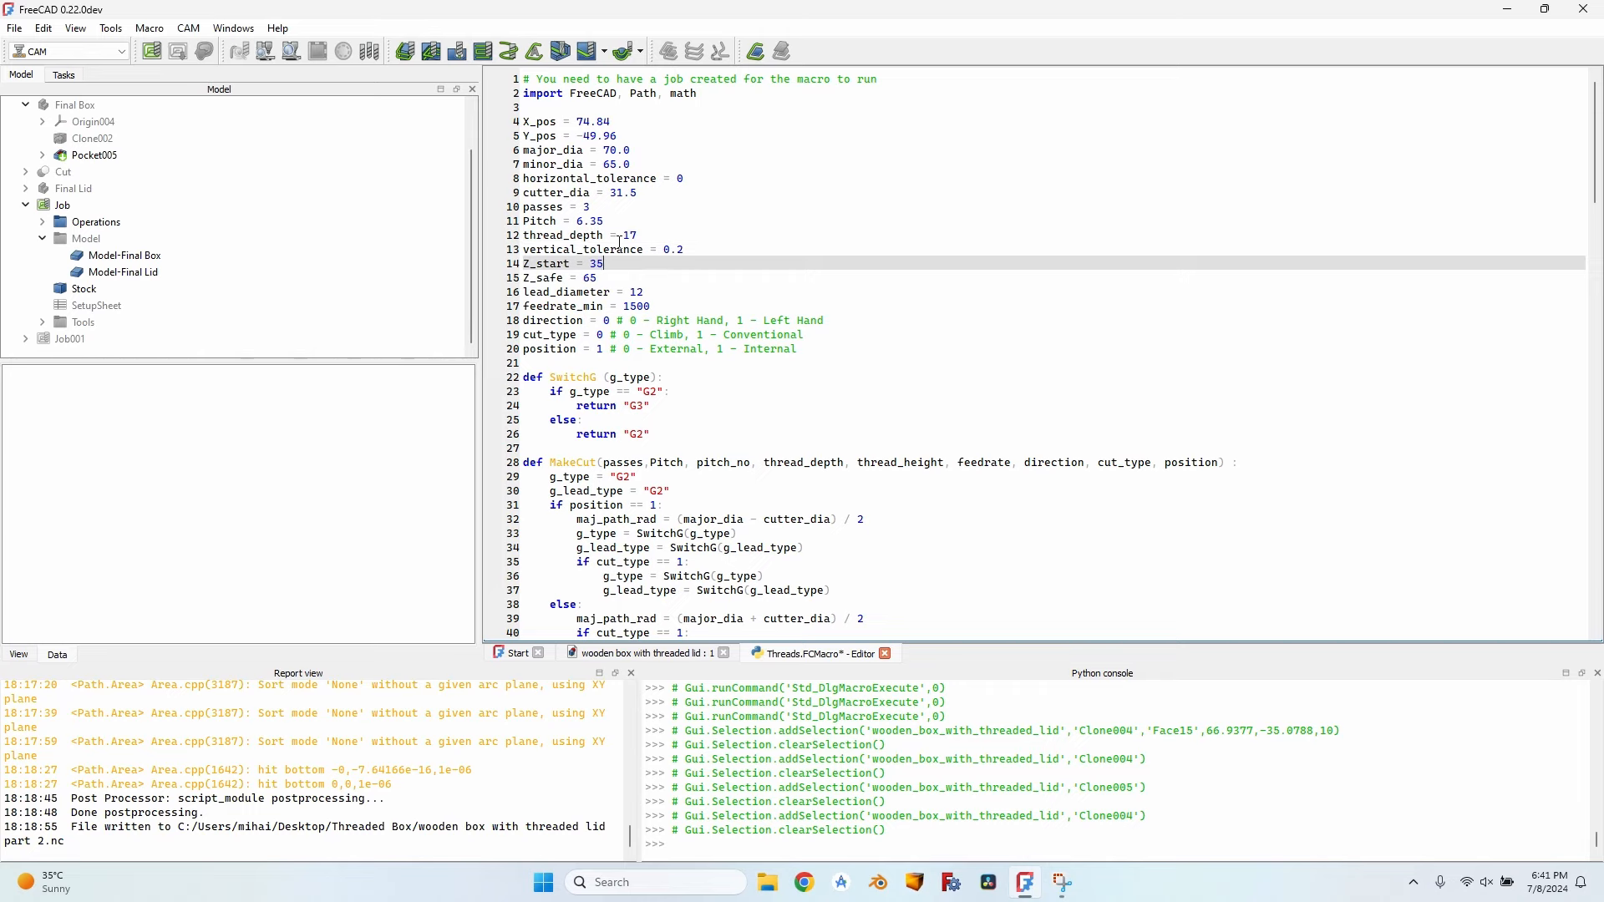
{"action": "key", "text": "Up"}
{"action": "key", "text": "Up"}
{"action": "left_click", "coordinate": [648, 651]}
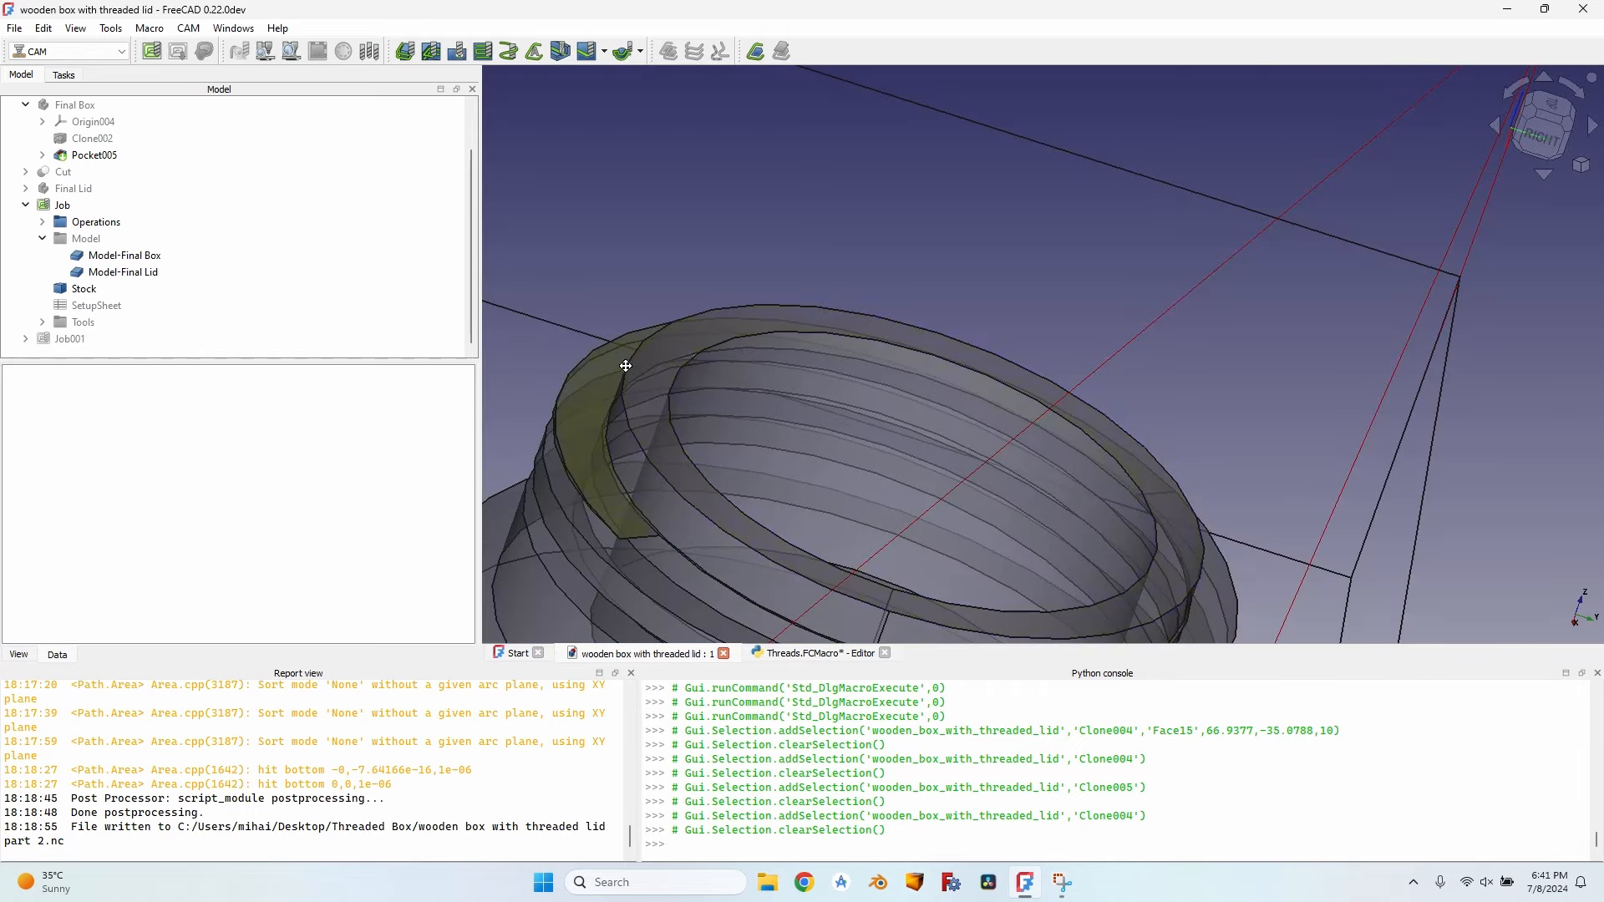
{"action": "middle_click_drag", "start_coordinate": [626, 366], "coordinate": [748, 344]}
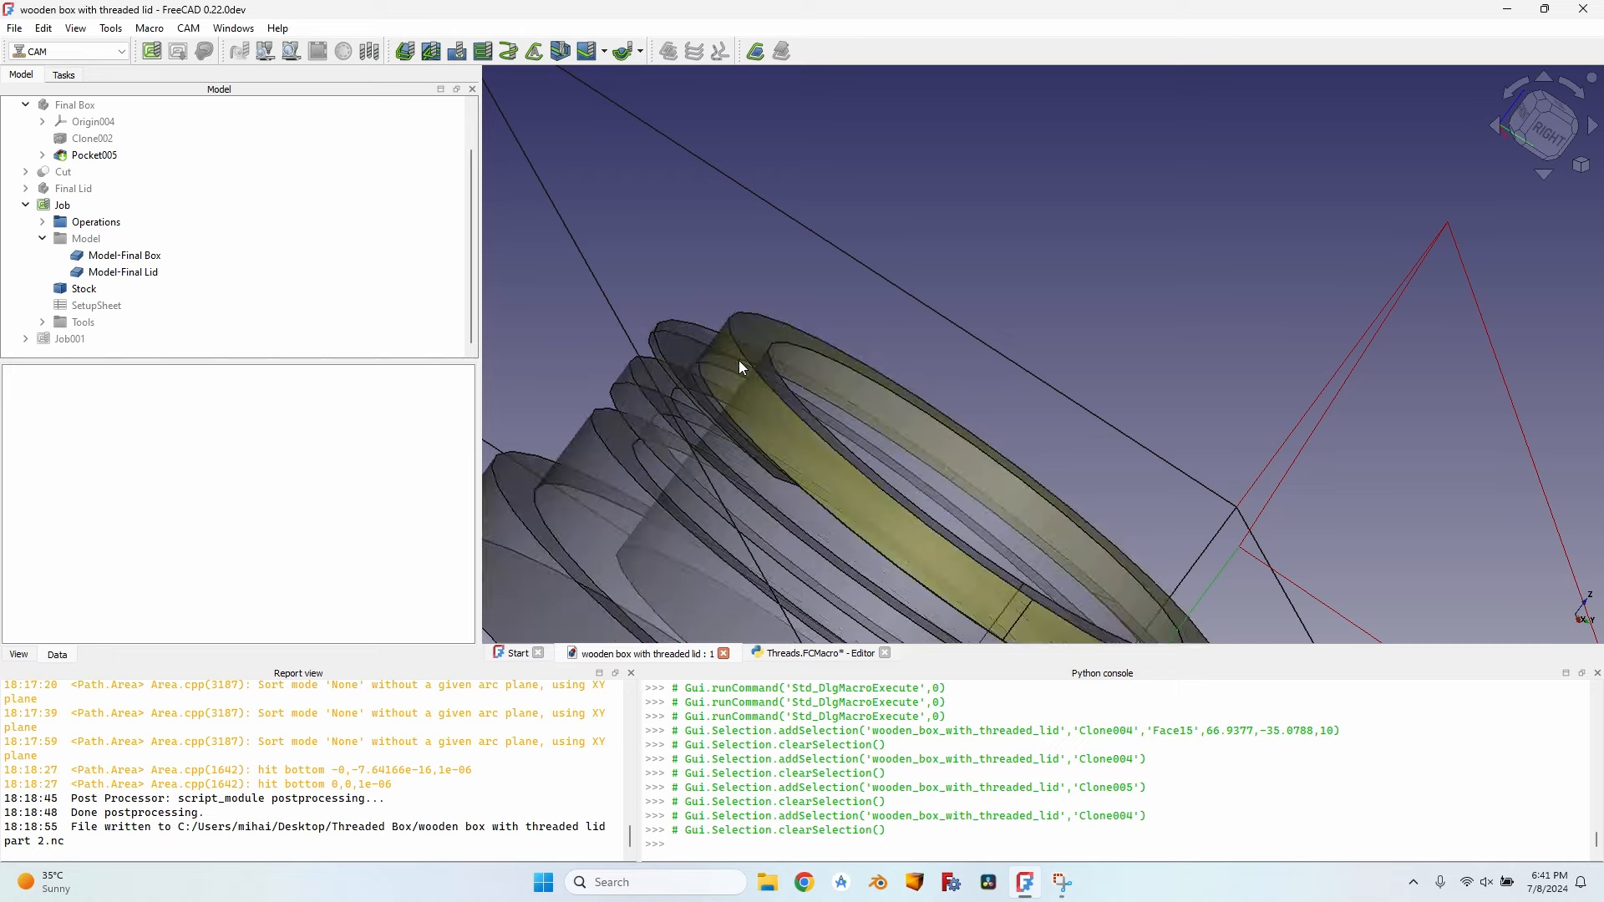
{"action": "left_click", "coordinate": [741, 351]}
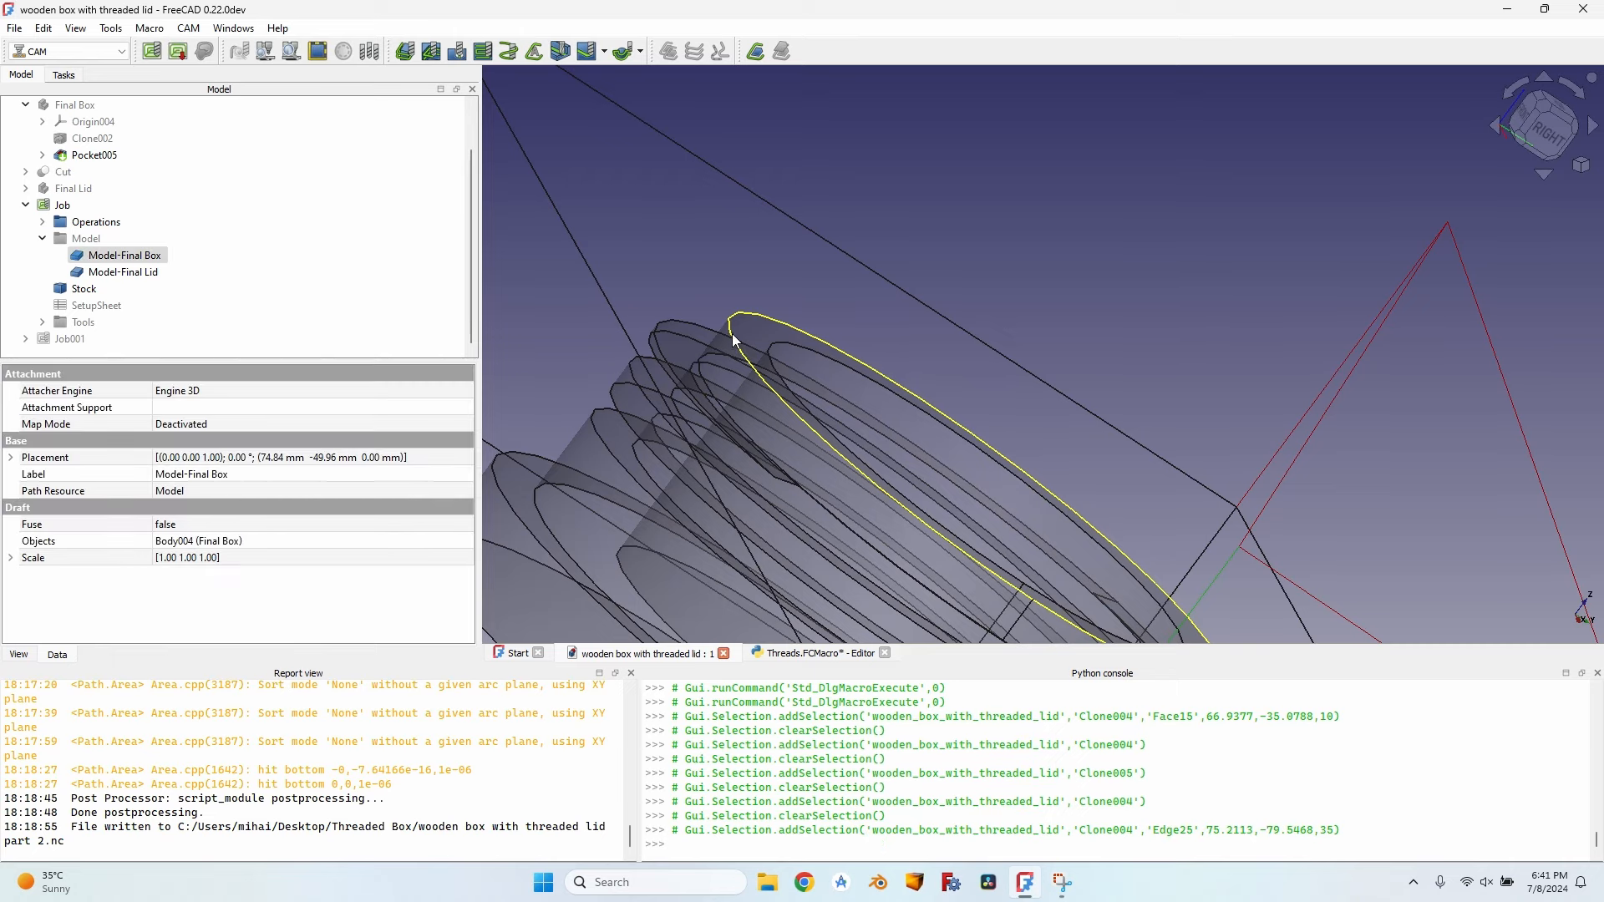
{"action": "middle_click_drag", "start_coordinate": [742, 350], "coordinate": [957, 417]}
{"action": "scroll", "coordinate": [957, 417], "scroll_direction": "up", "scroll_amount": 6}
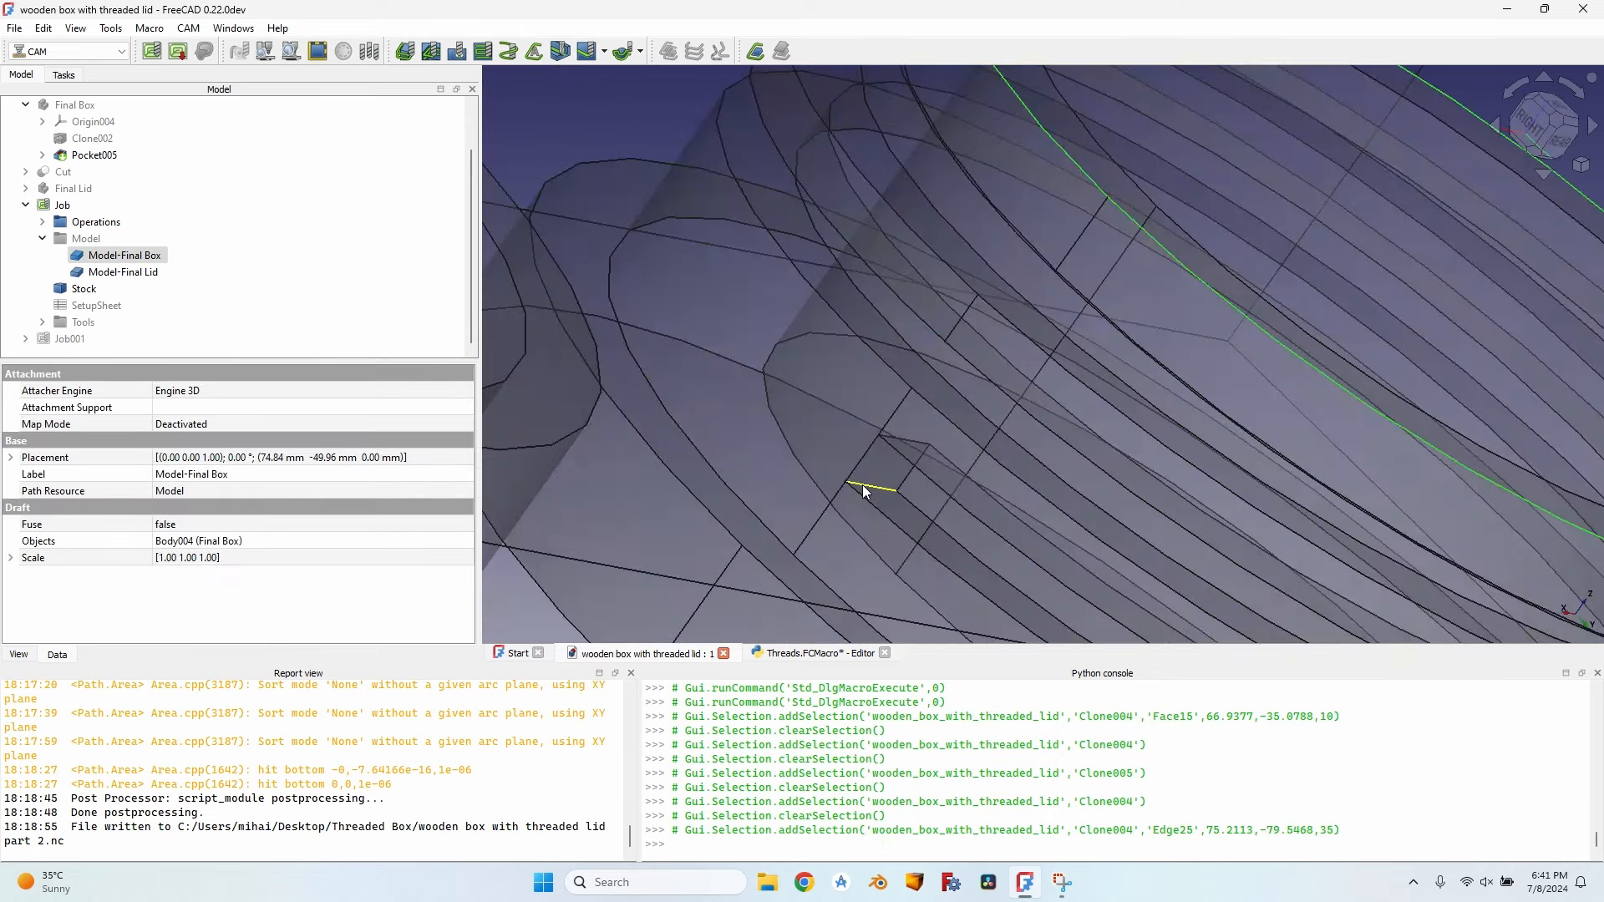
{"action": "left_click", "coordinate": [862, 485]}
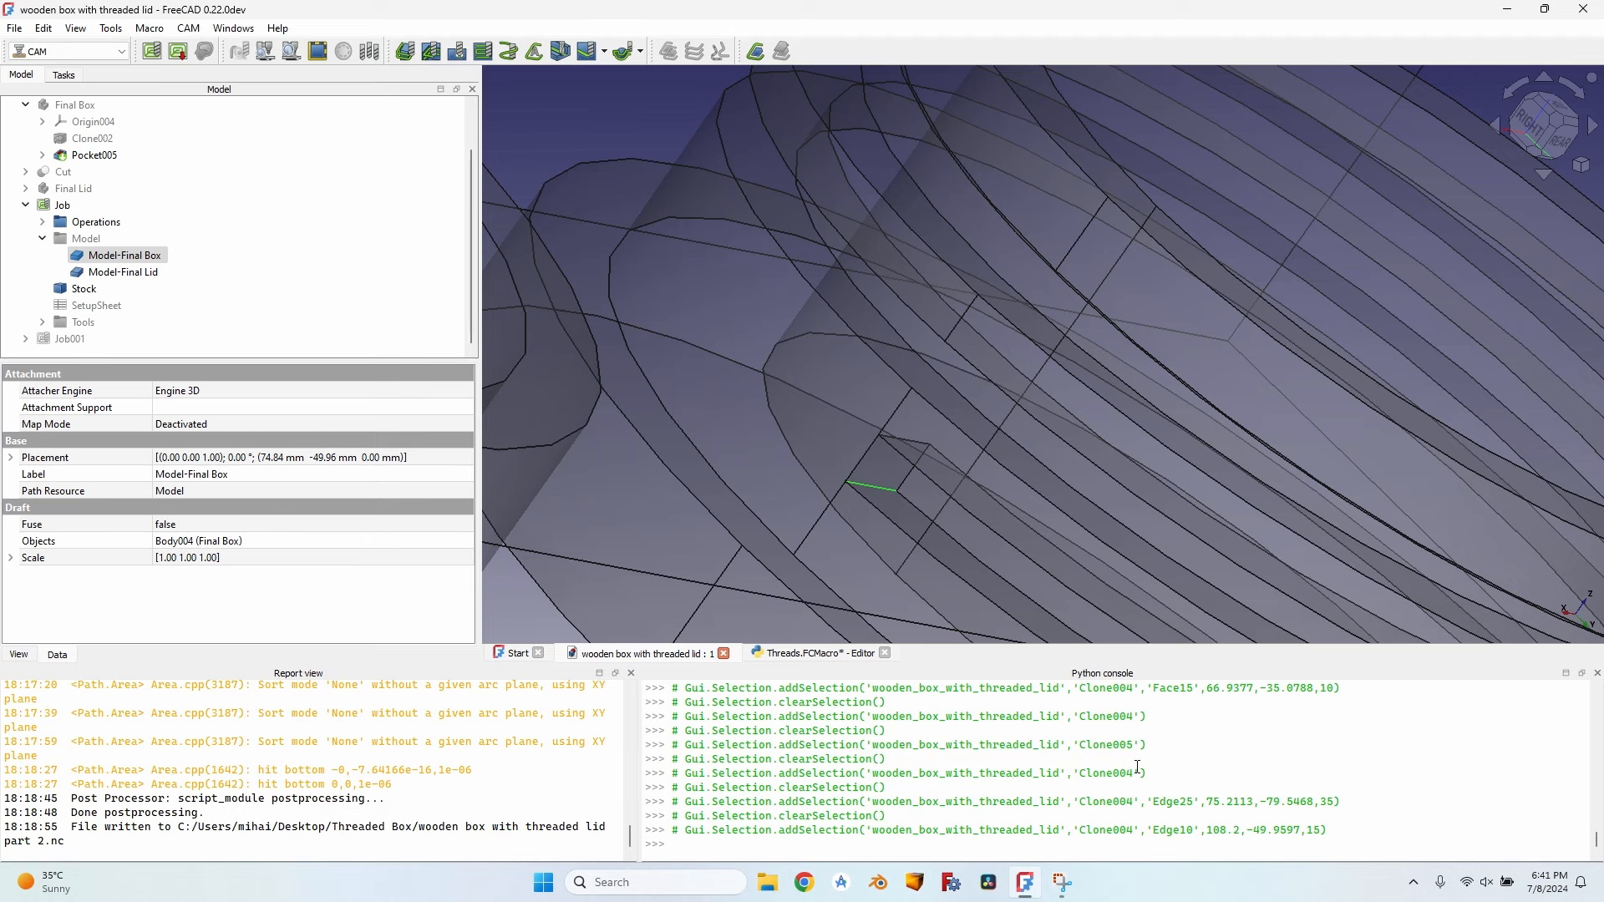
{"action": "left_click", "coordinate": [805, 655]}
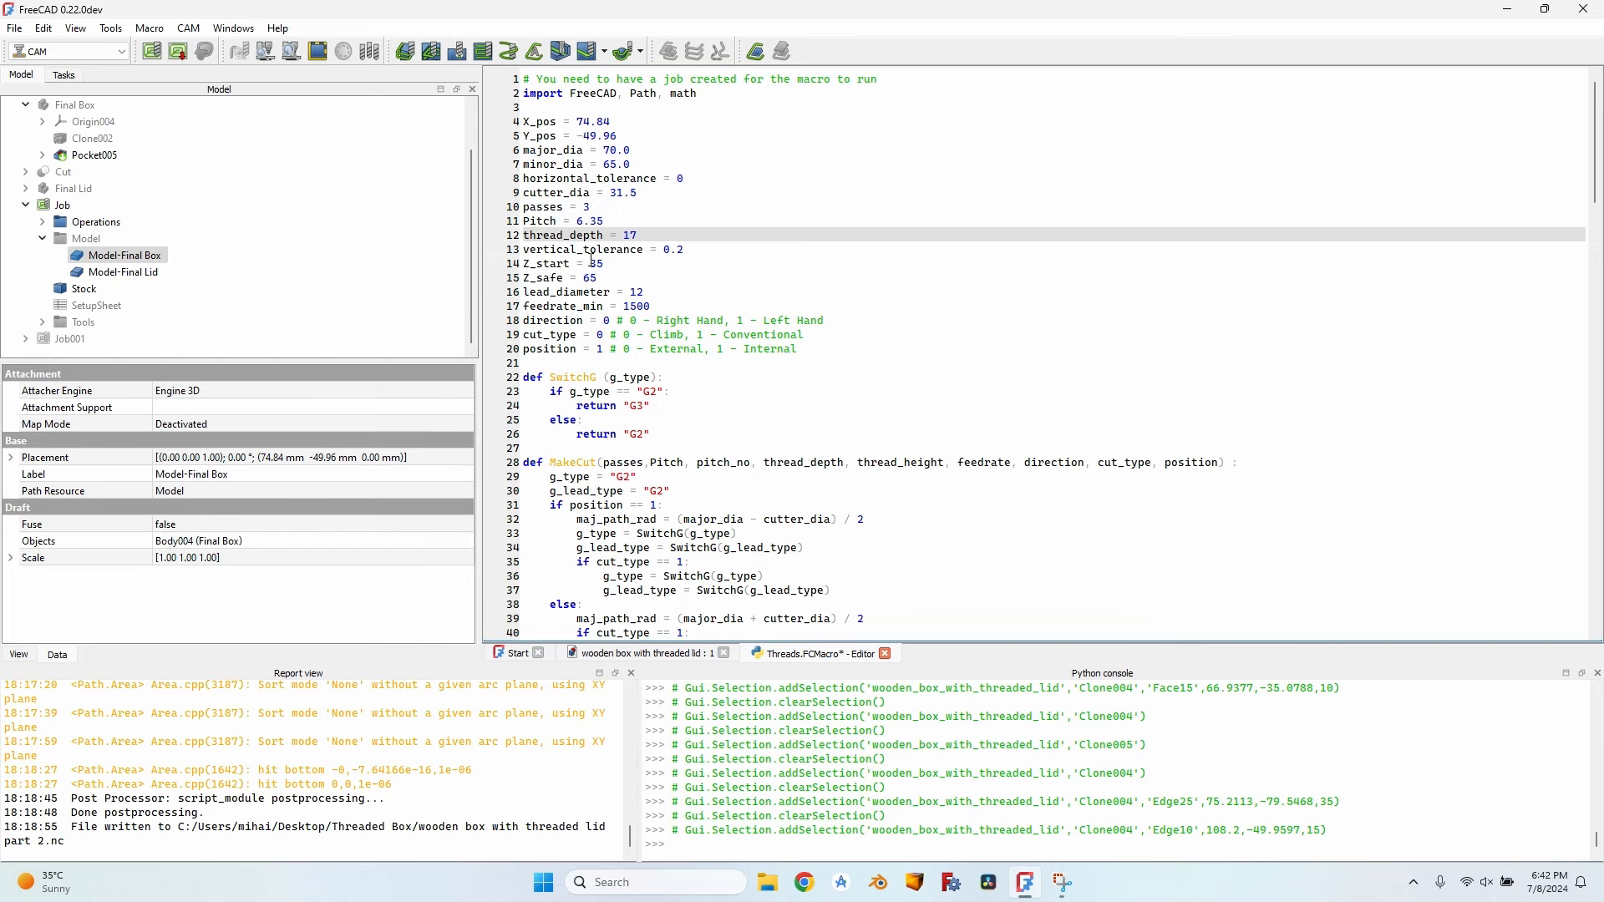
{"action": "left_click", "coordinate": [668, 655]}
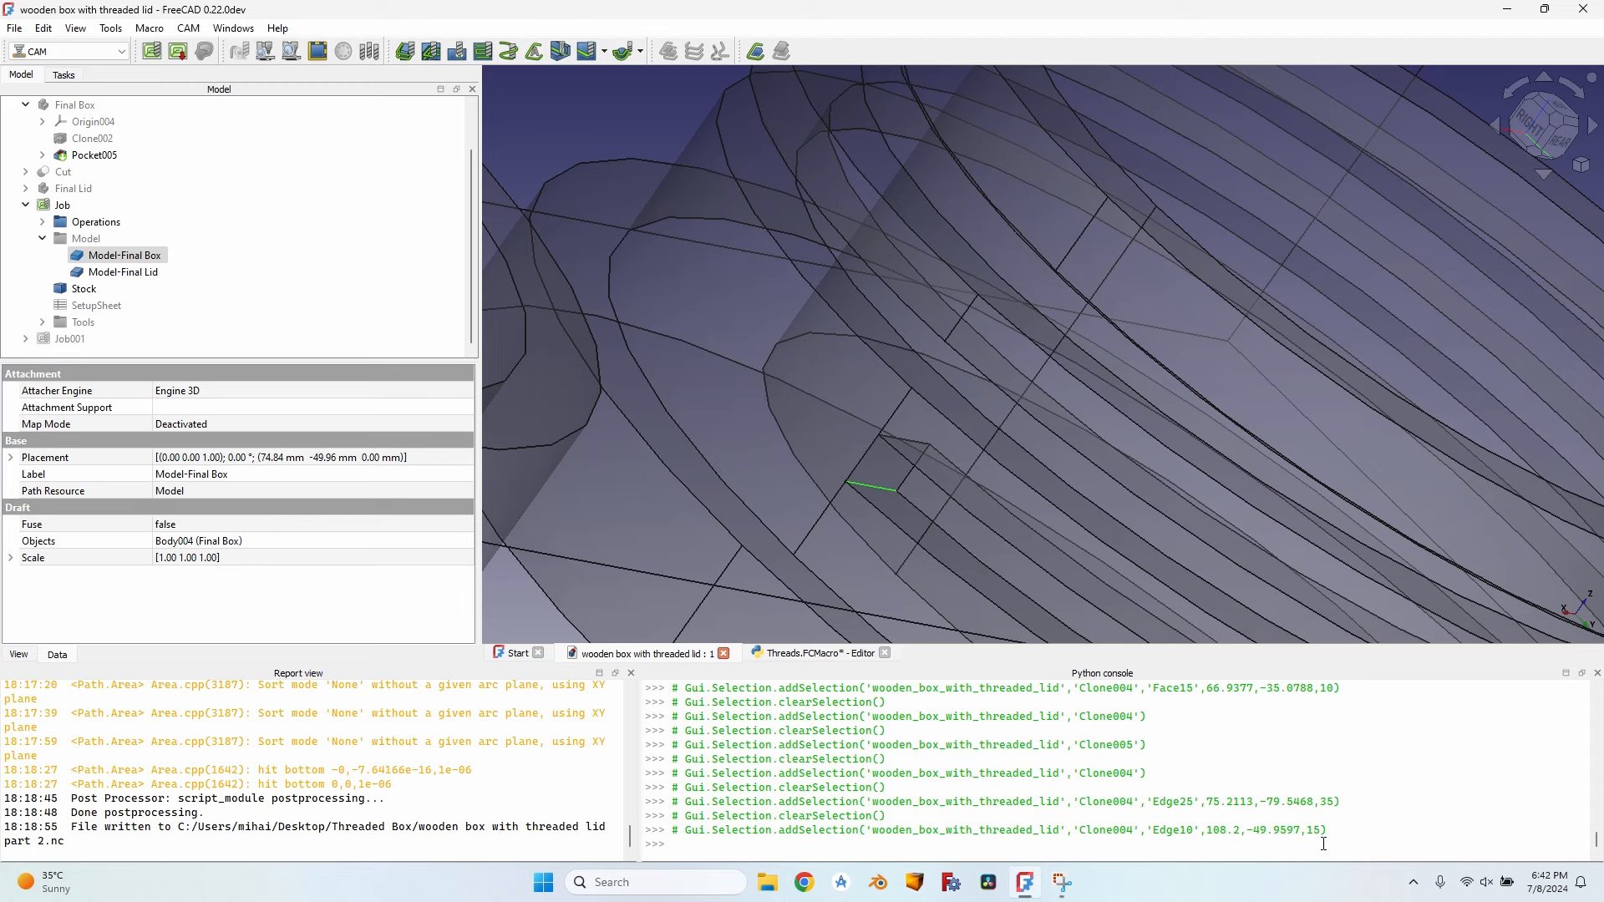
Step: Set the macro's thread_depth to 20 and vertical_tolerance to 0
{"action": "left_click", "coordinate": [792, 658]}
{"action": "left_click_drag", "start_coordinate": [626, 233], "coordinate": [644, 233]}
{"action": "type", "text": "20"}
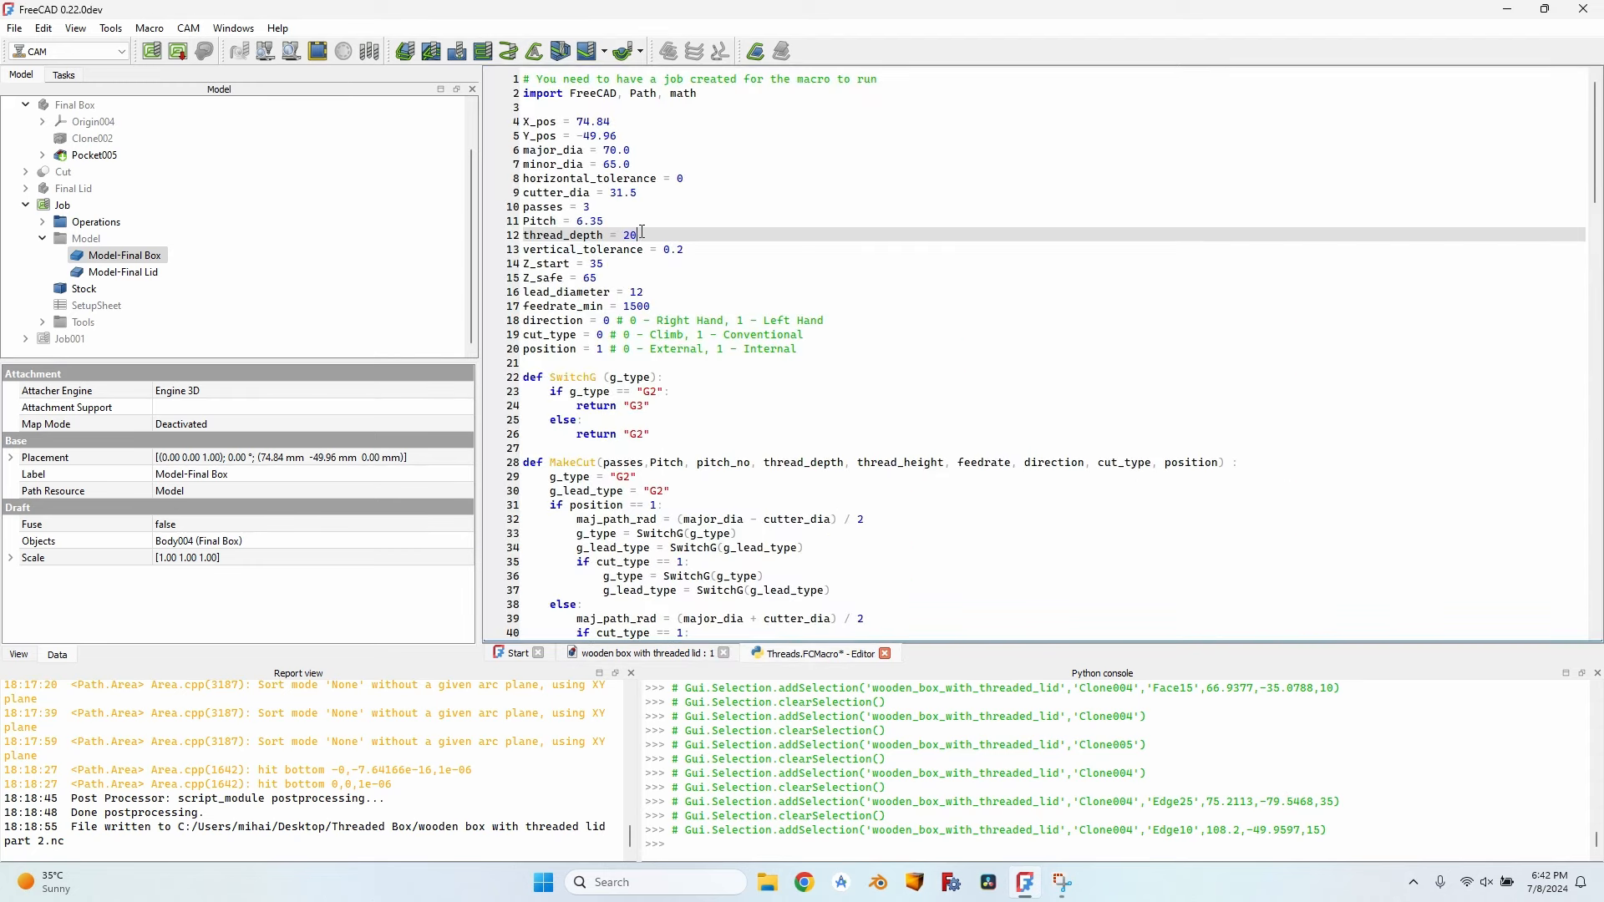
{"action": "left_click", "coordinate": [692, 250]}
{"action": "key", "text": "BackSpace"}
{"action": "key", "text": "BackSpace"}
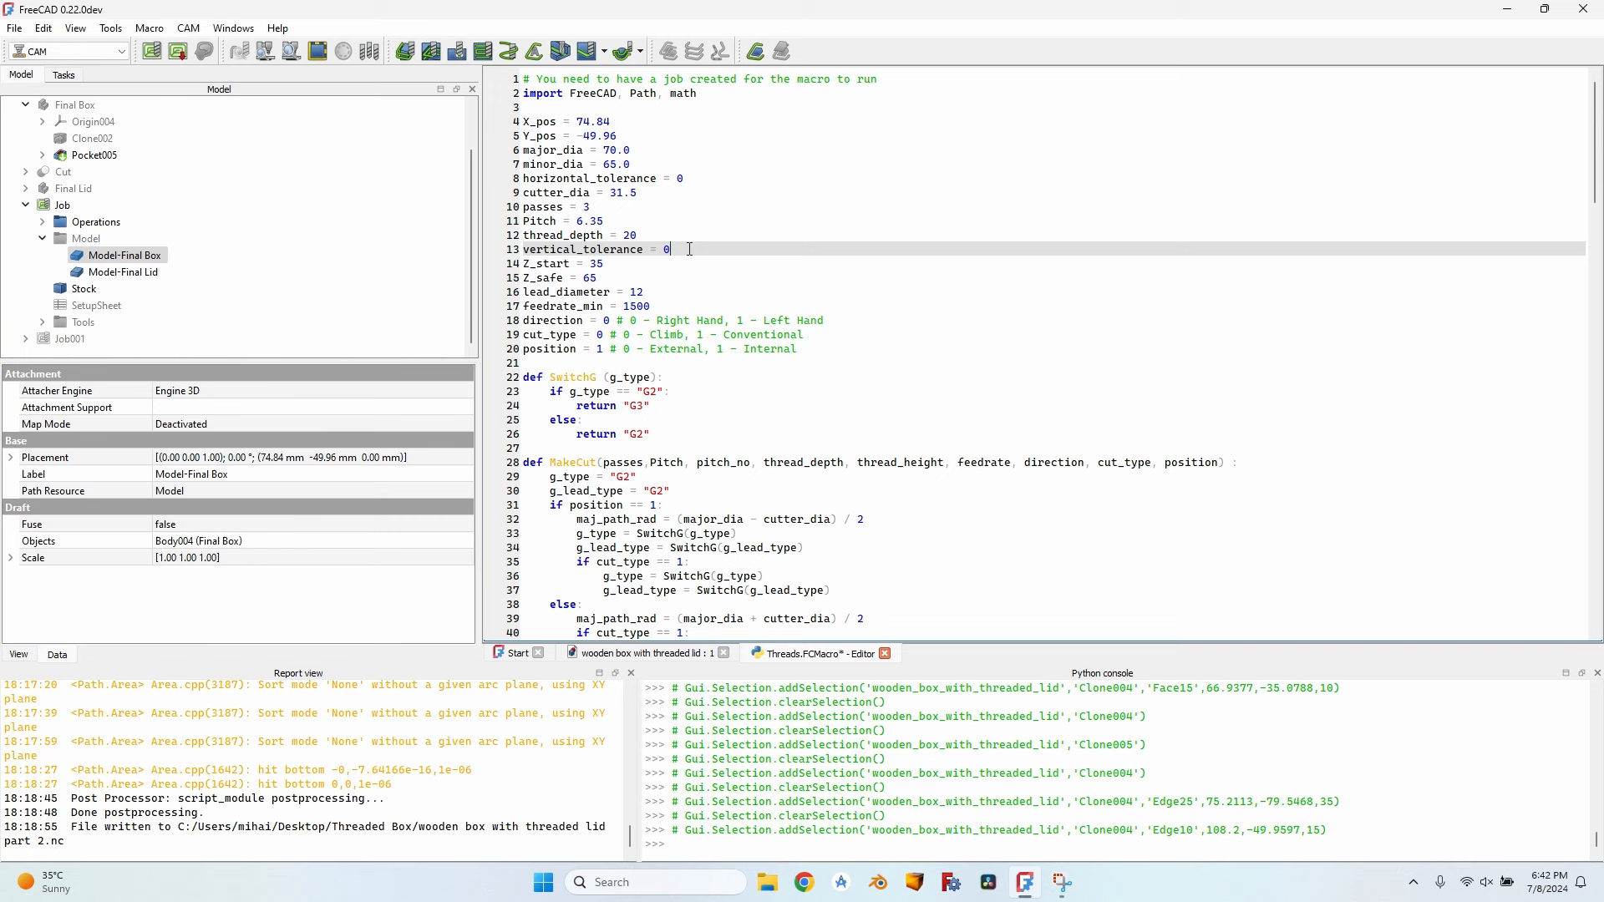
Step: Review the macro's tolerances, Z_start, Z_safe, lead_diameter, feed rate and thread direction against the box model
{"action": "left_click", "coordinate": [647, 180]}
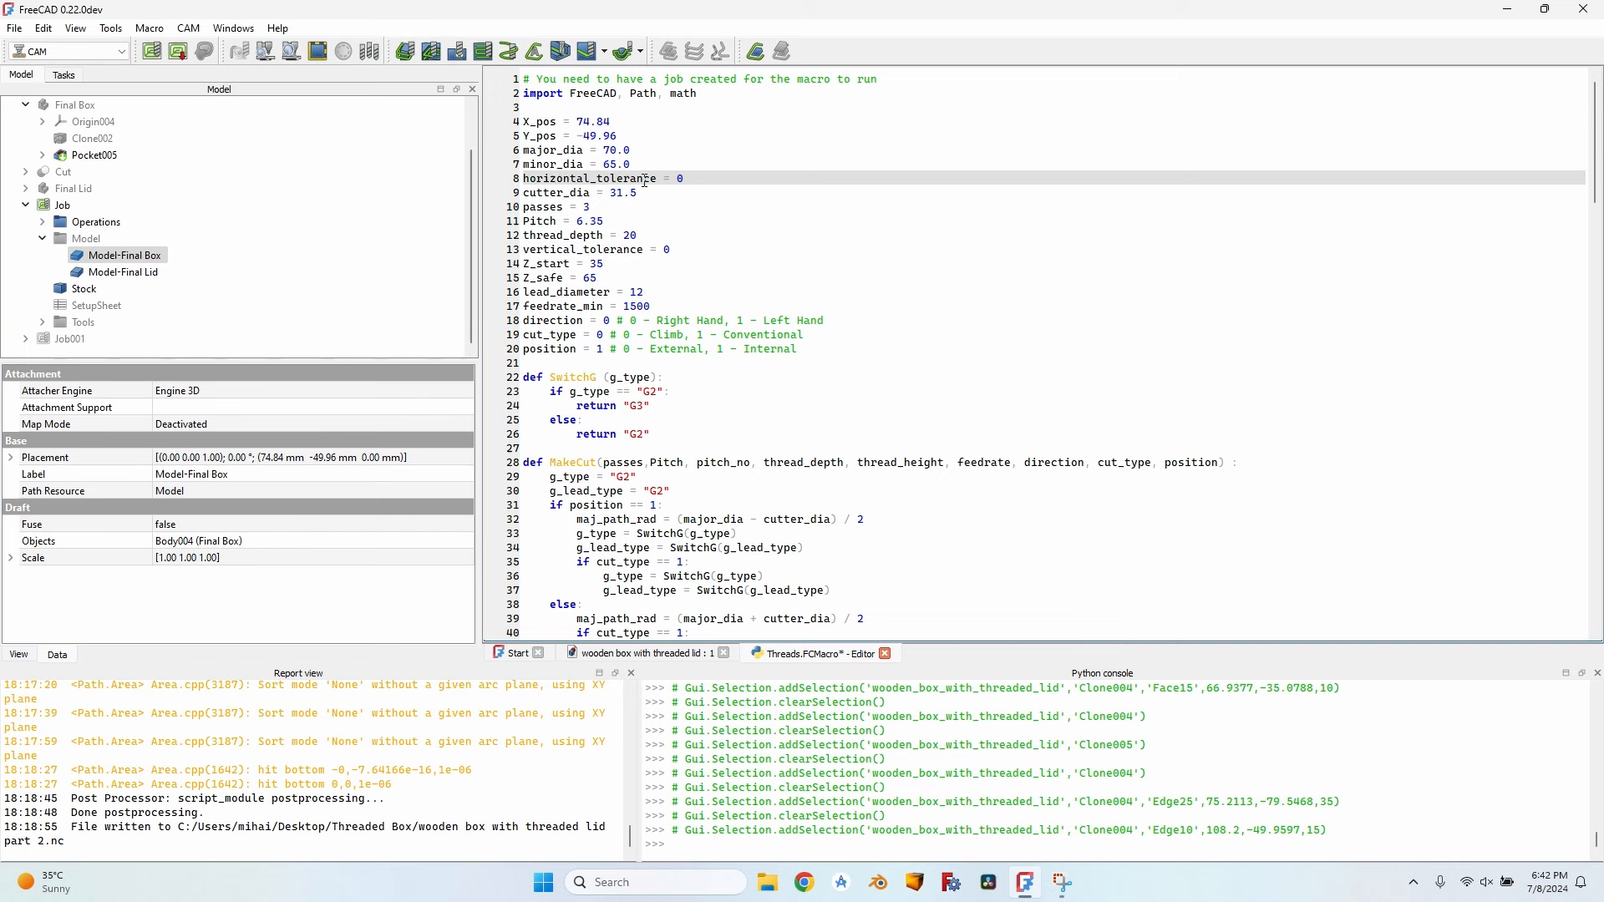
{"action": "left_click", "coordinate": [634, 250]}
{"action": "left_click", "coordinate": [550, 277]}
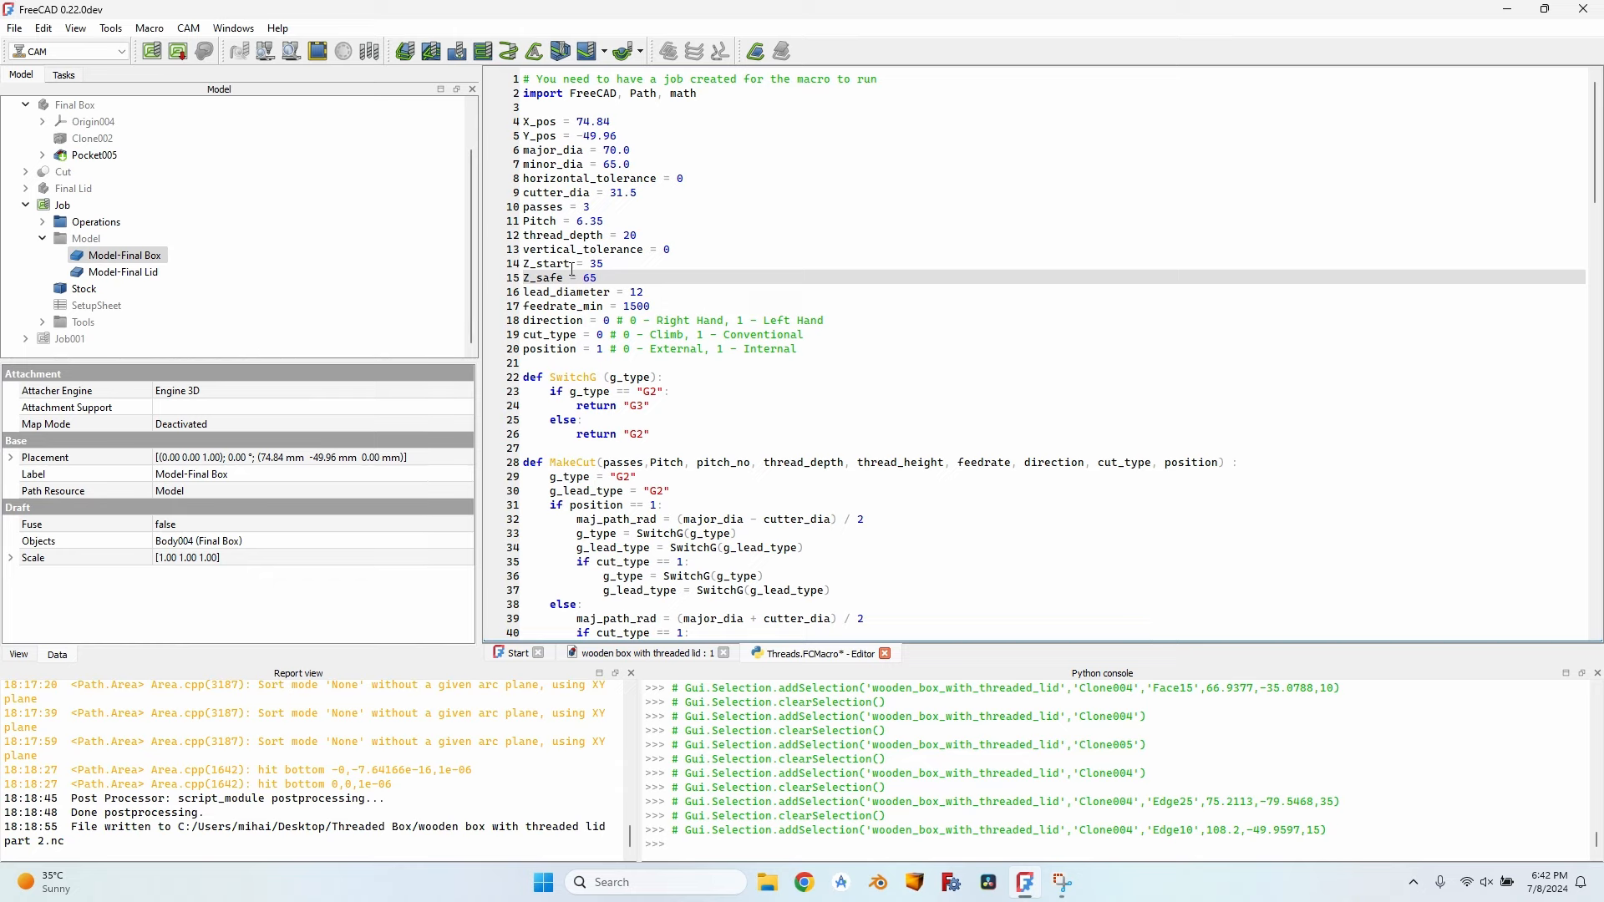
{"action": "left_click", "coordinate": [603, 294]}
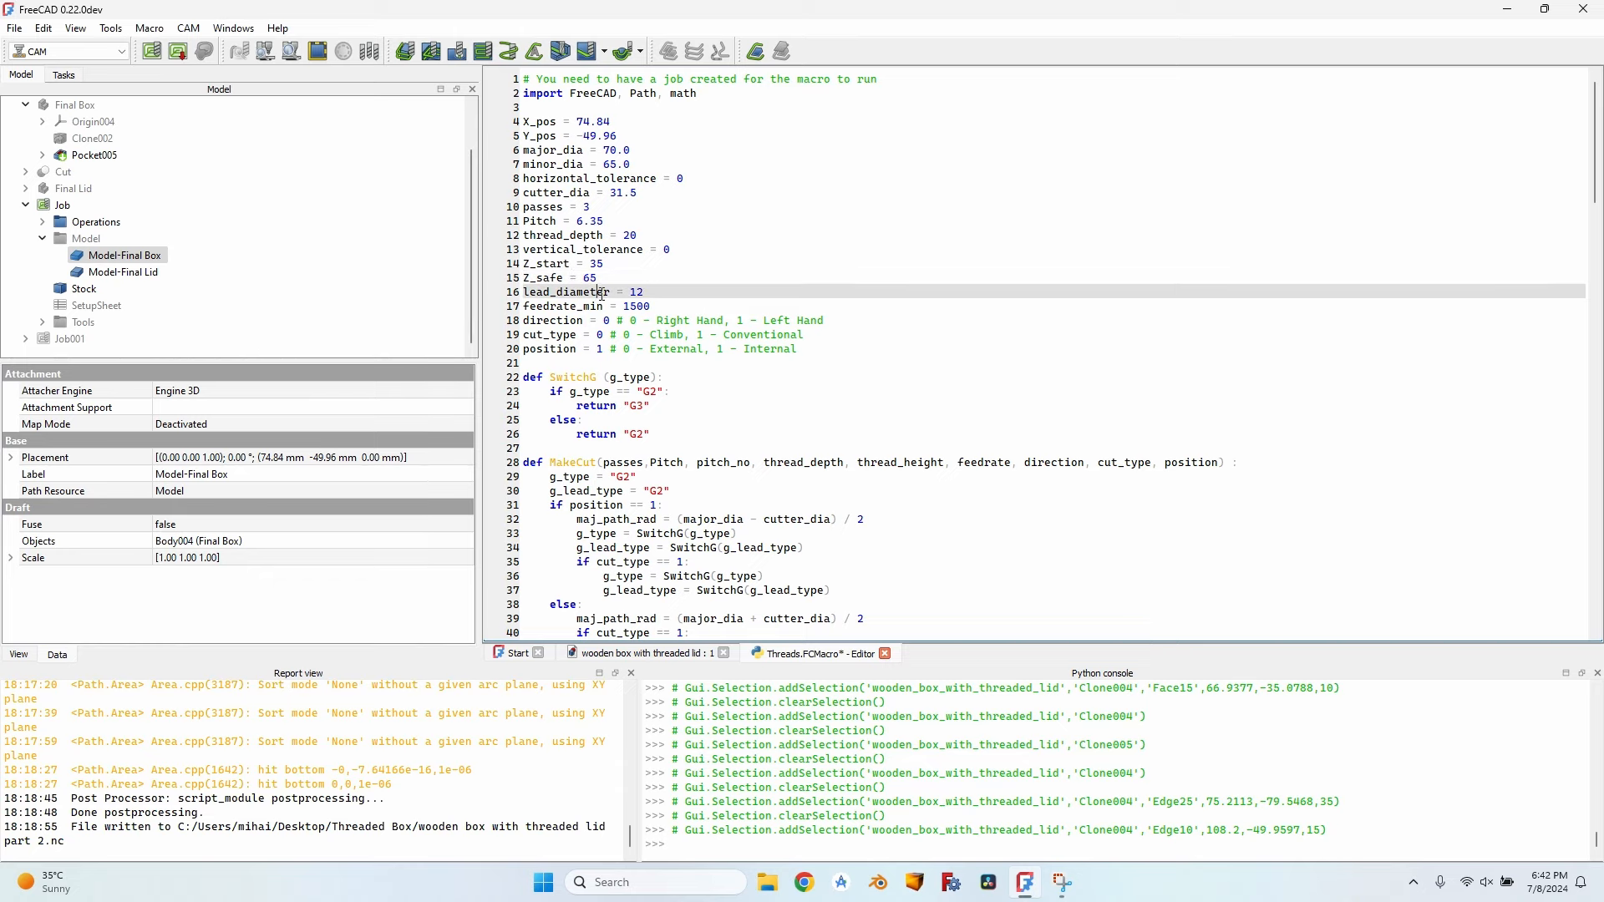
{"action": "left_click", "coordinate": [643, 653]}
{"action": "middle_click_drag", "start_coordinate": [818, 377], "coordinate": [916, 413]}
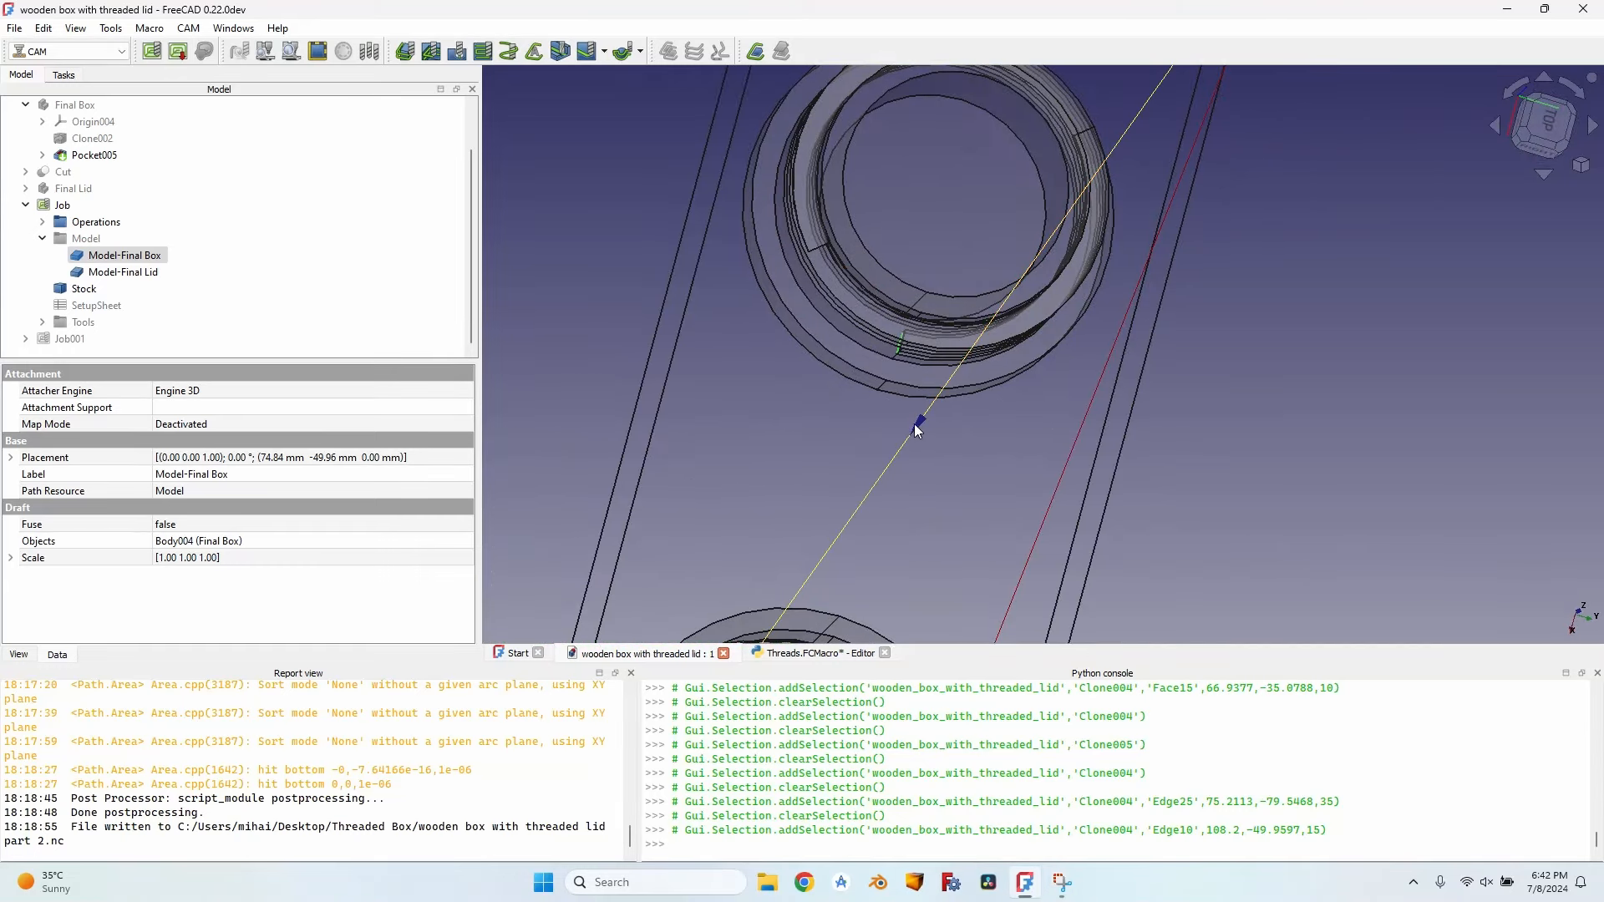
{"action": "middle_click_drag", "start_coordinate": [911, 362], "coordinate": [709, 268]}
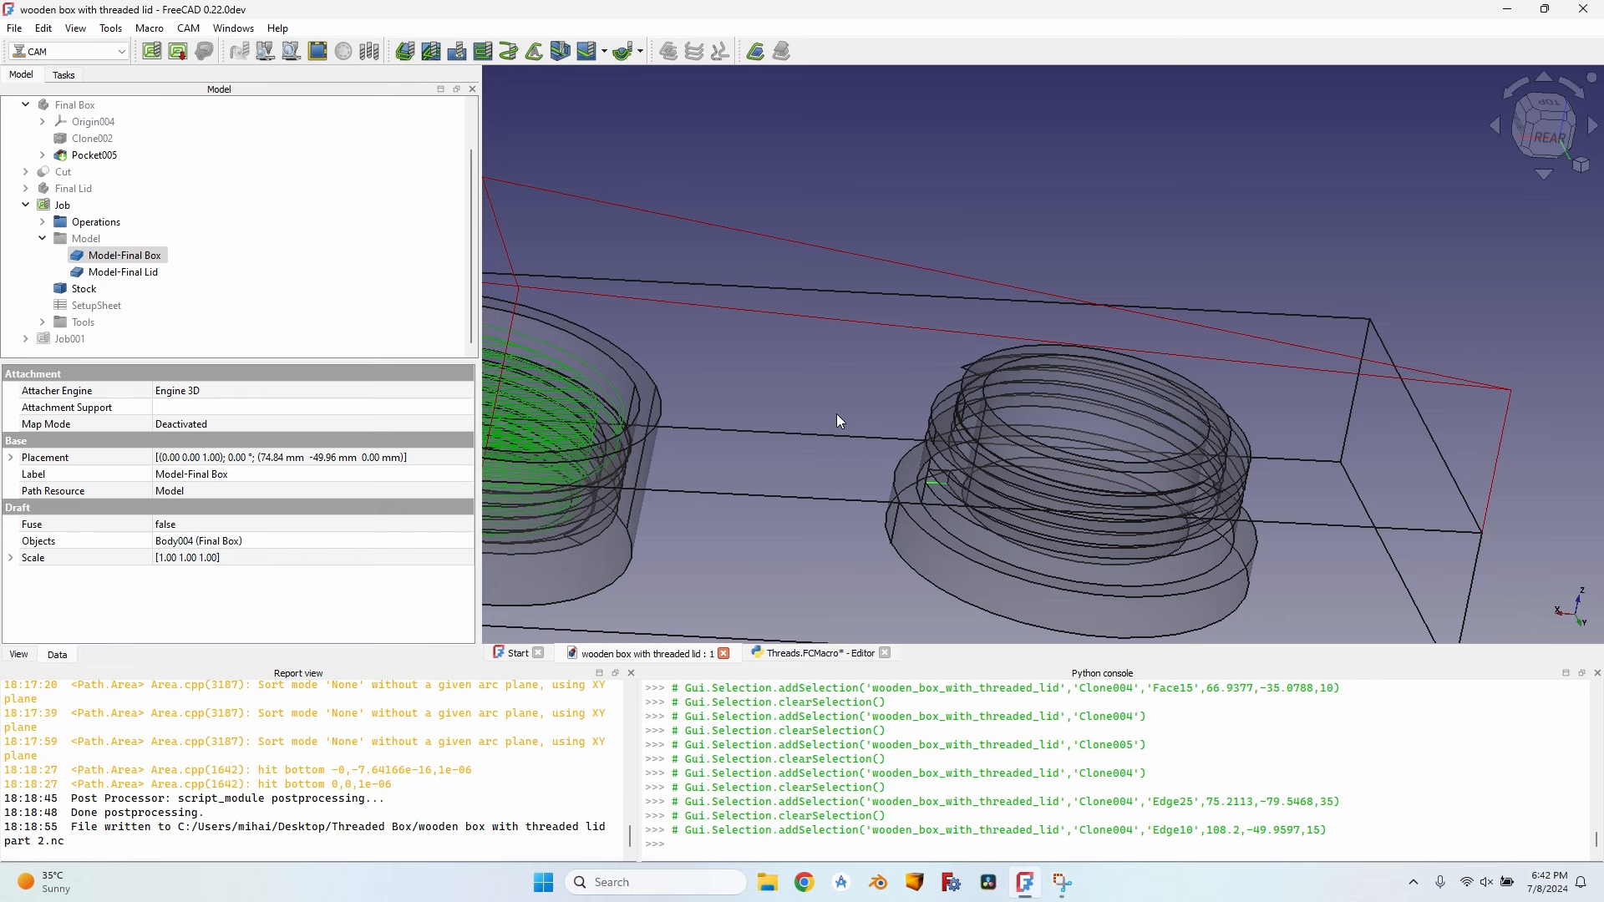
{"action": "left_click", "coordinate": [846, 450]}
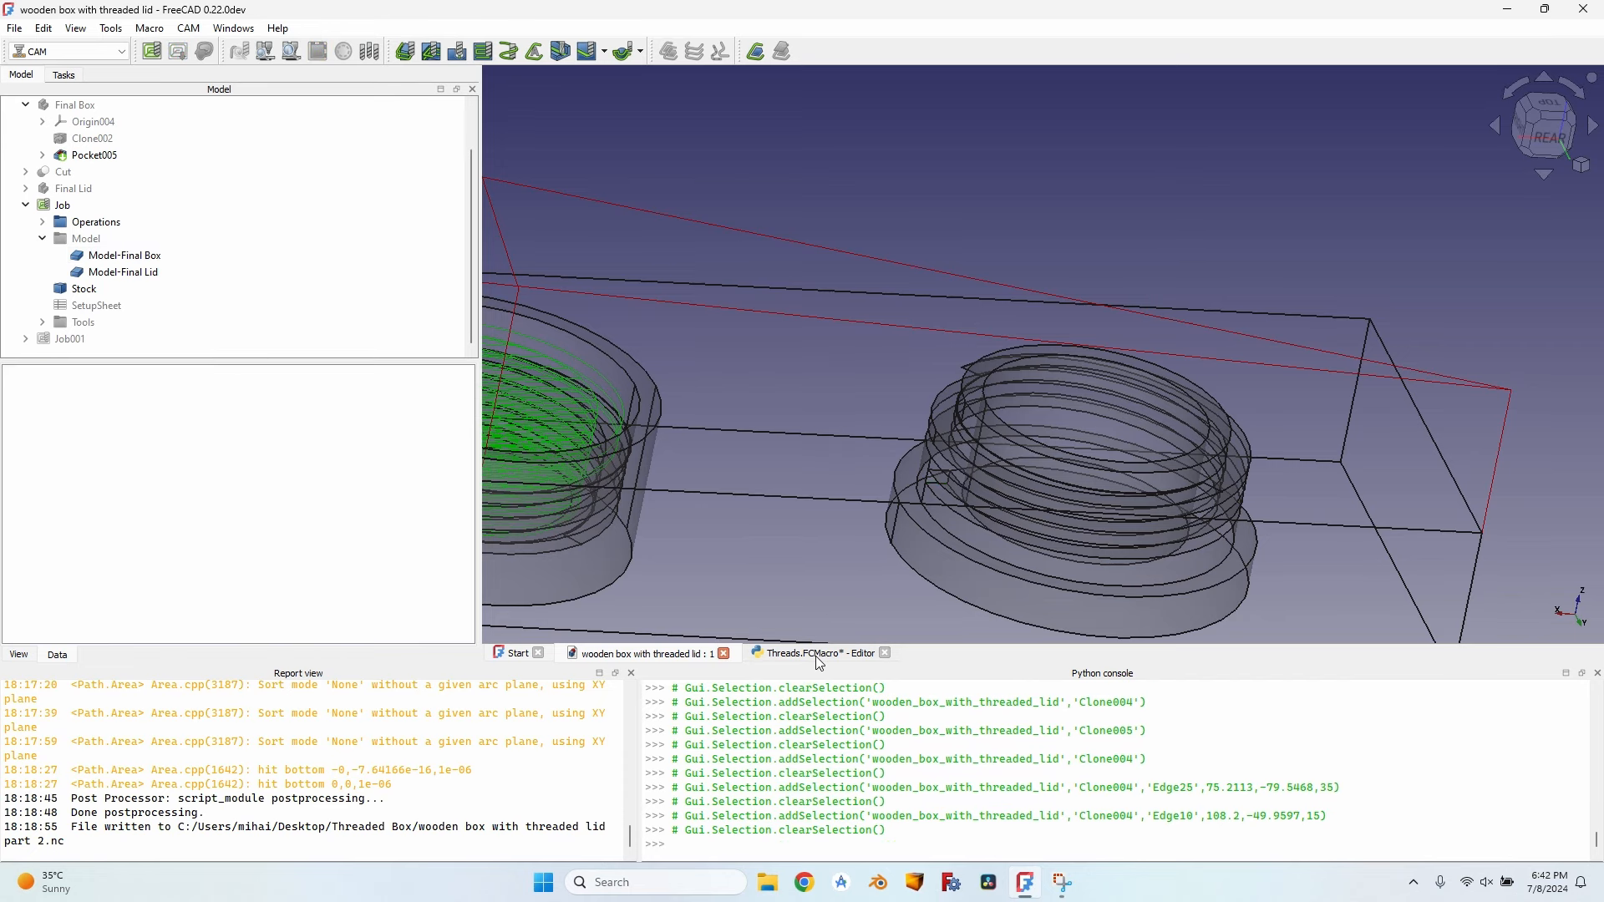
{"action": "left_click", "coordinate": [815, 654]}
{"action": "left_click", "coordinate": [640, 307]}
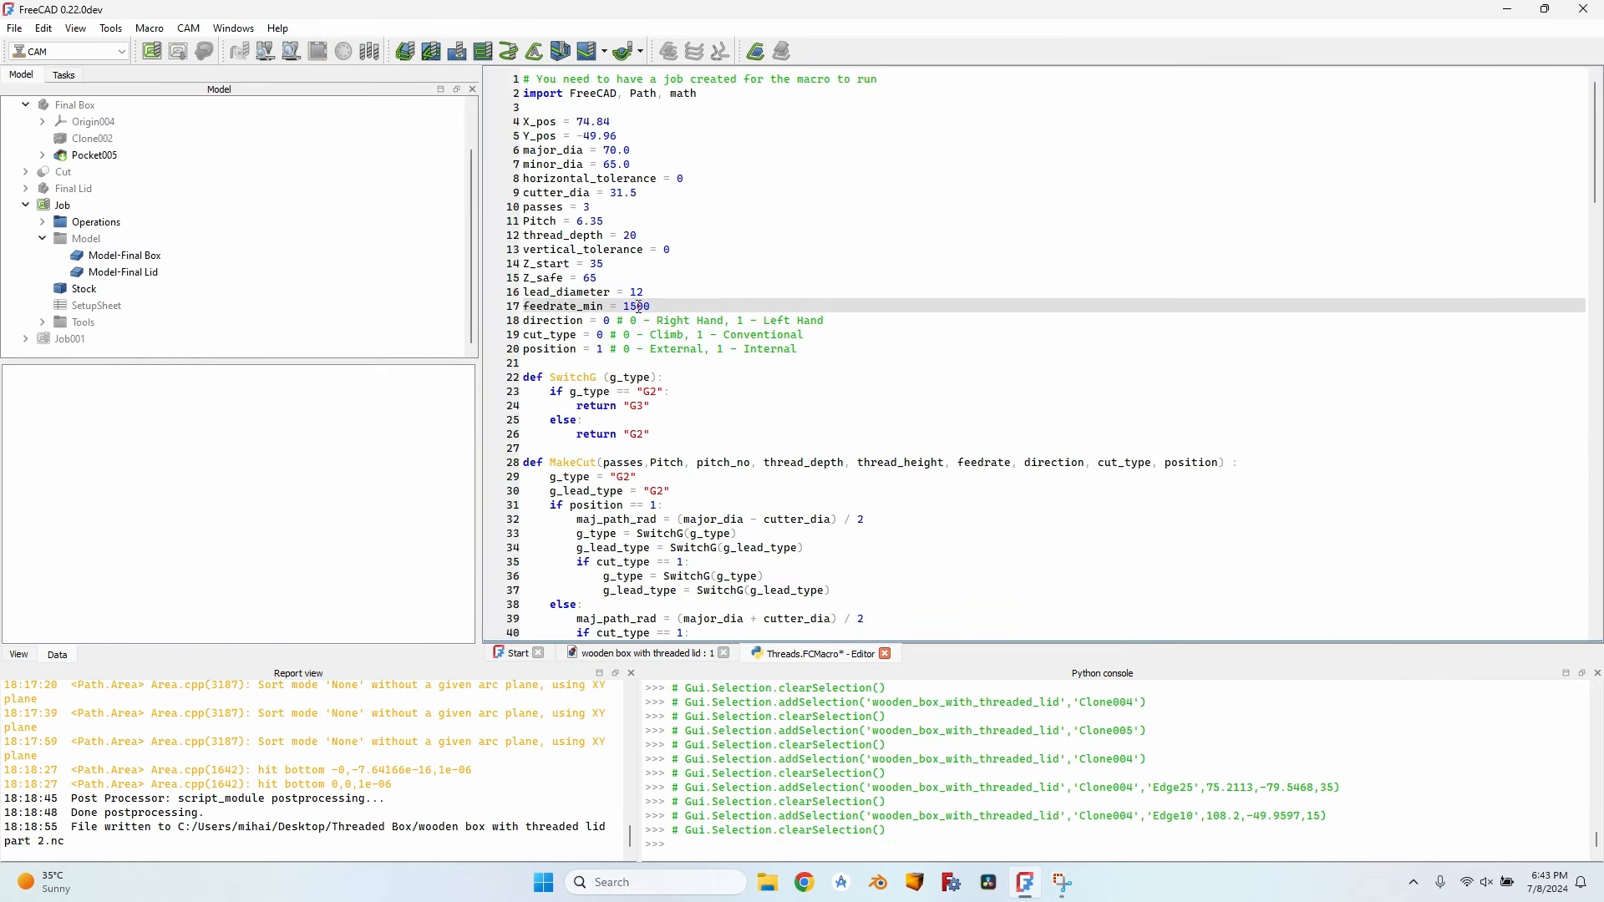
{"action": "left_click", "coordinate": [559, 324]}
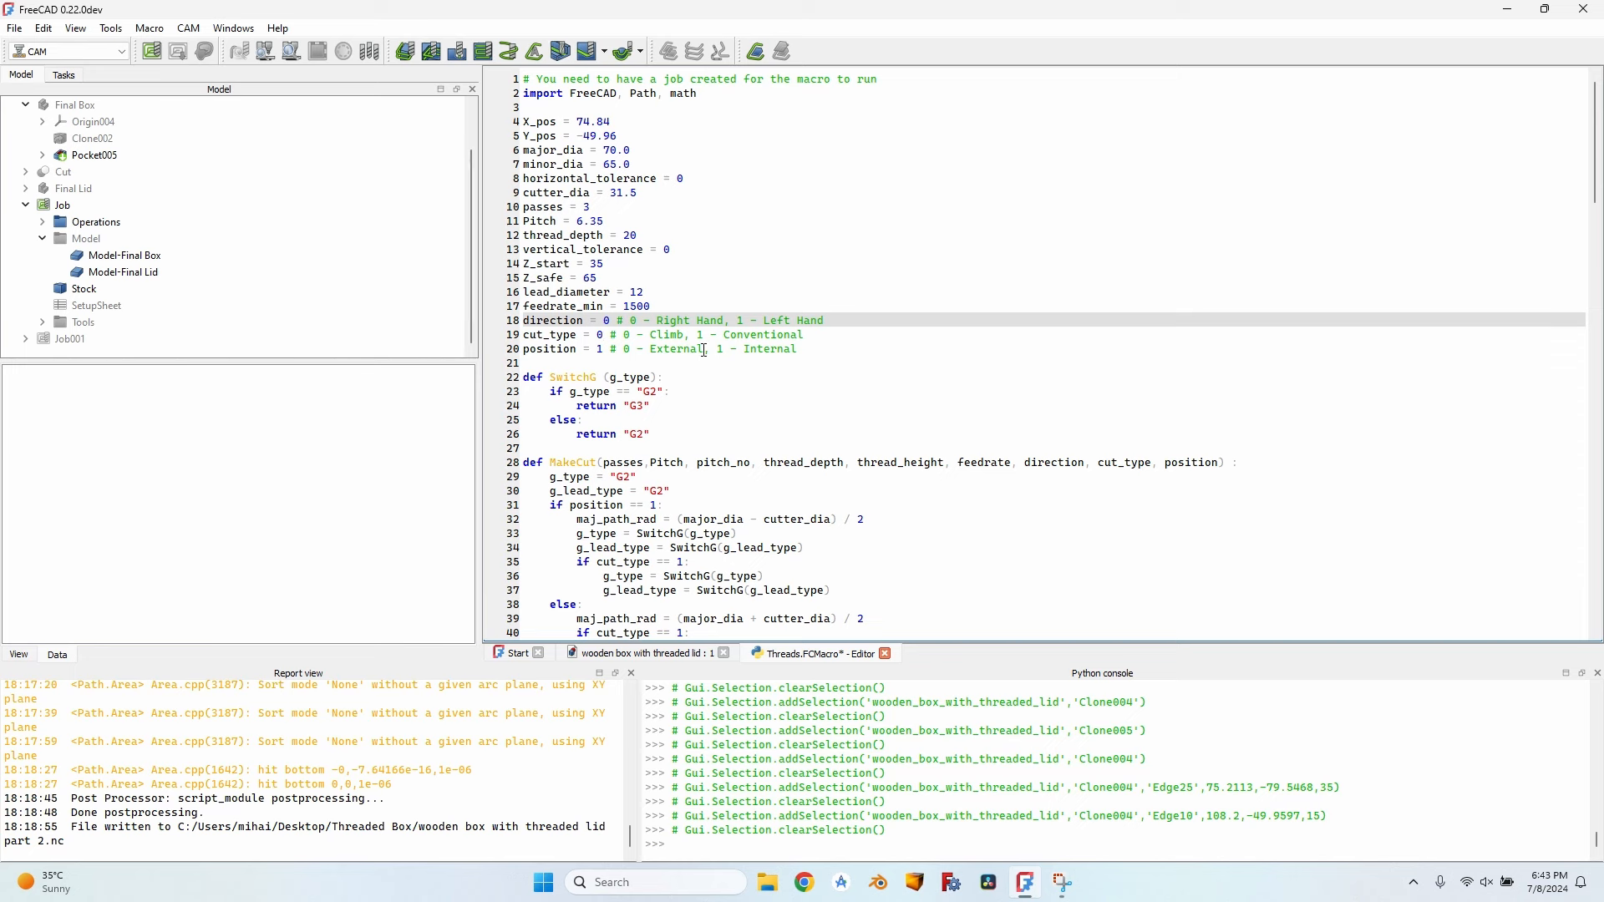
Step: Set the macro's position to 0 for an external thread and run it to generate the box's thread toolpath
{"action": "left_click", "coordinate": [673, 654]}
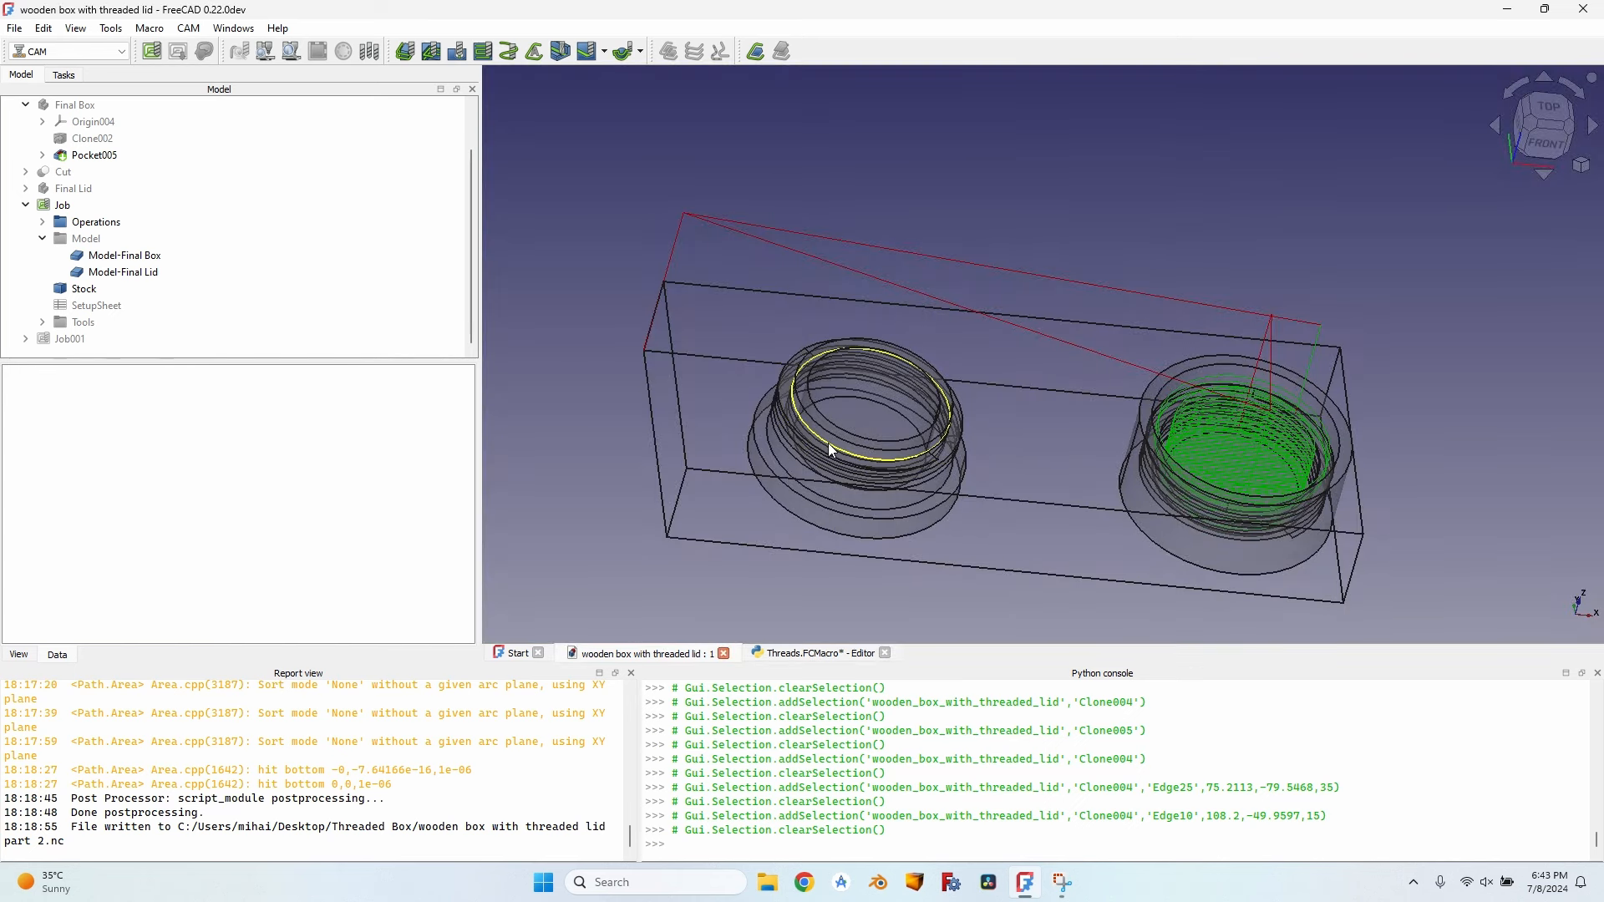
{"action": "left_click", "coordinate": [812, 653]}
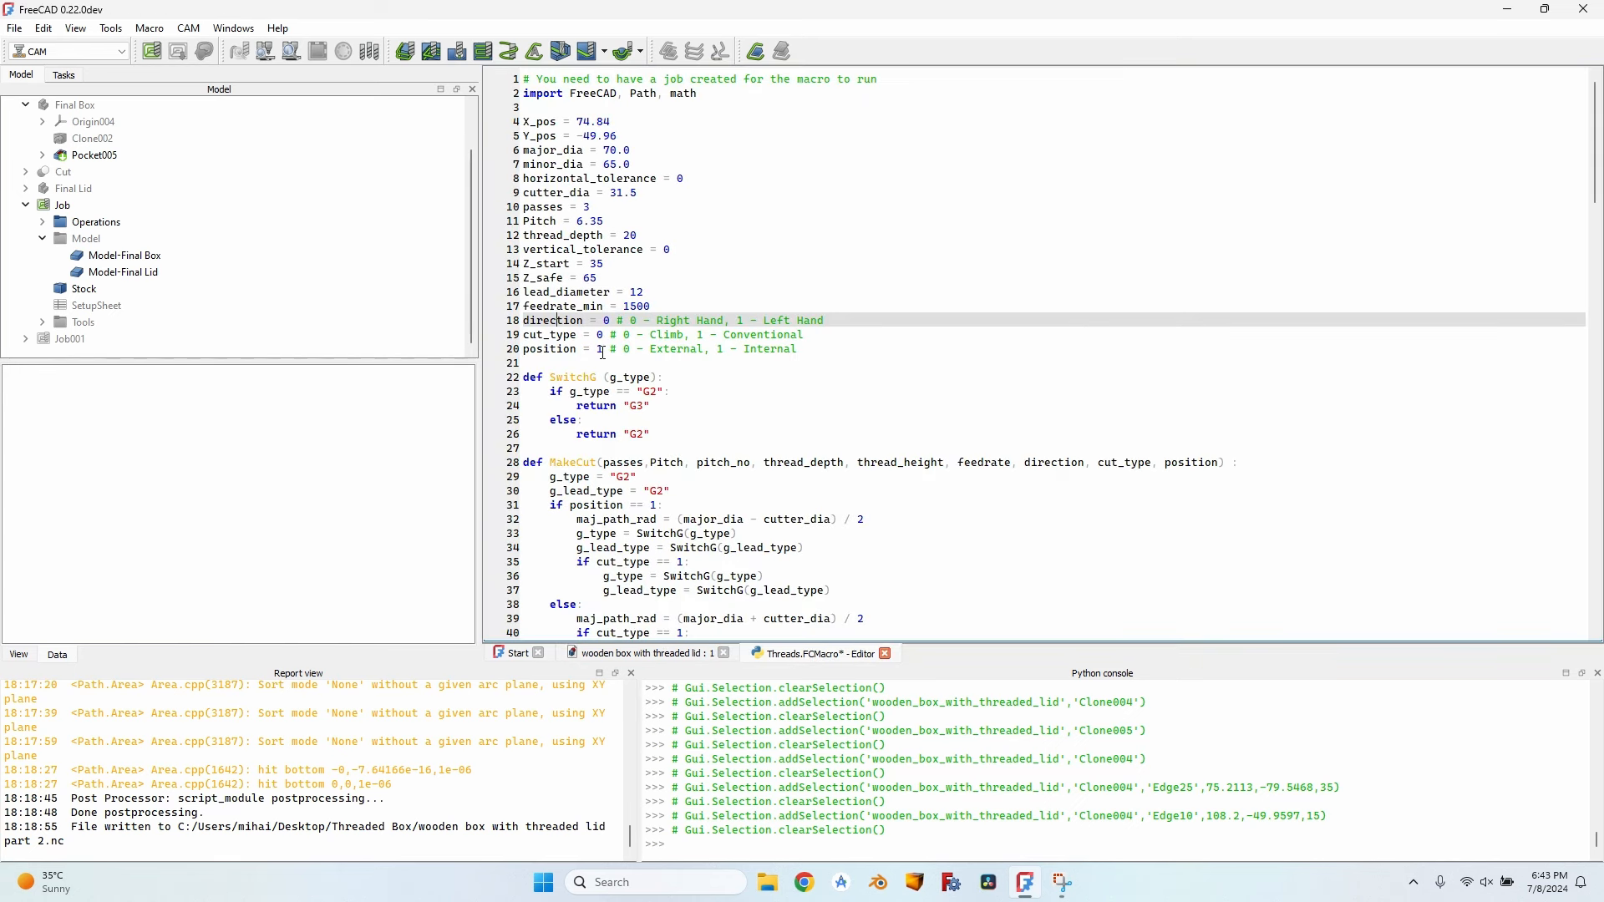
{"action": "double_click", "coordinate": [602, 351]}
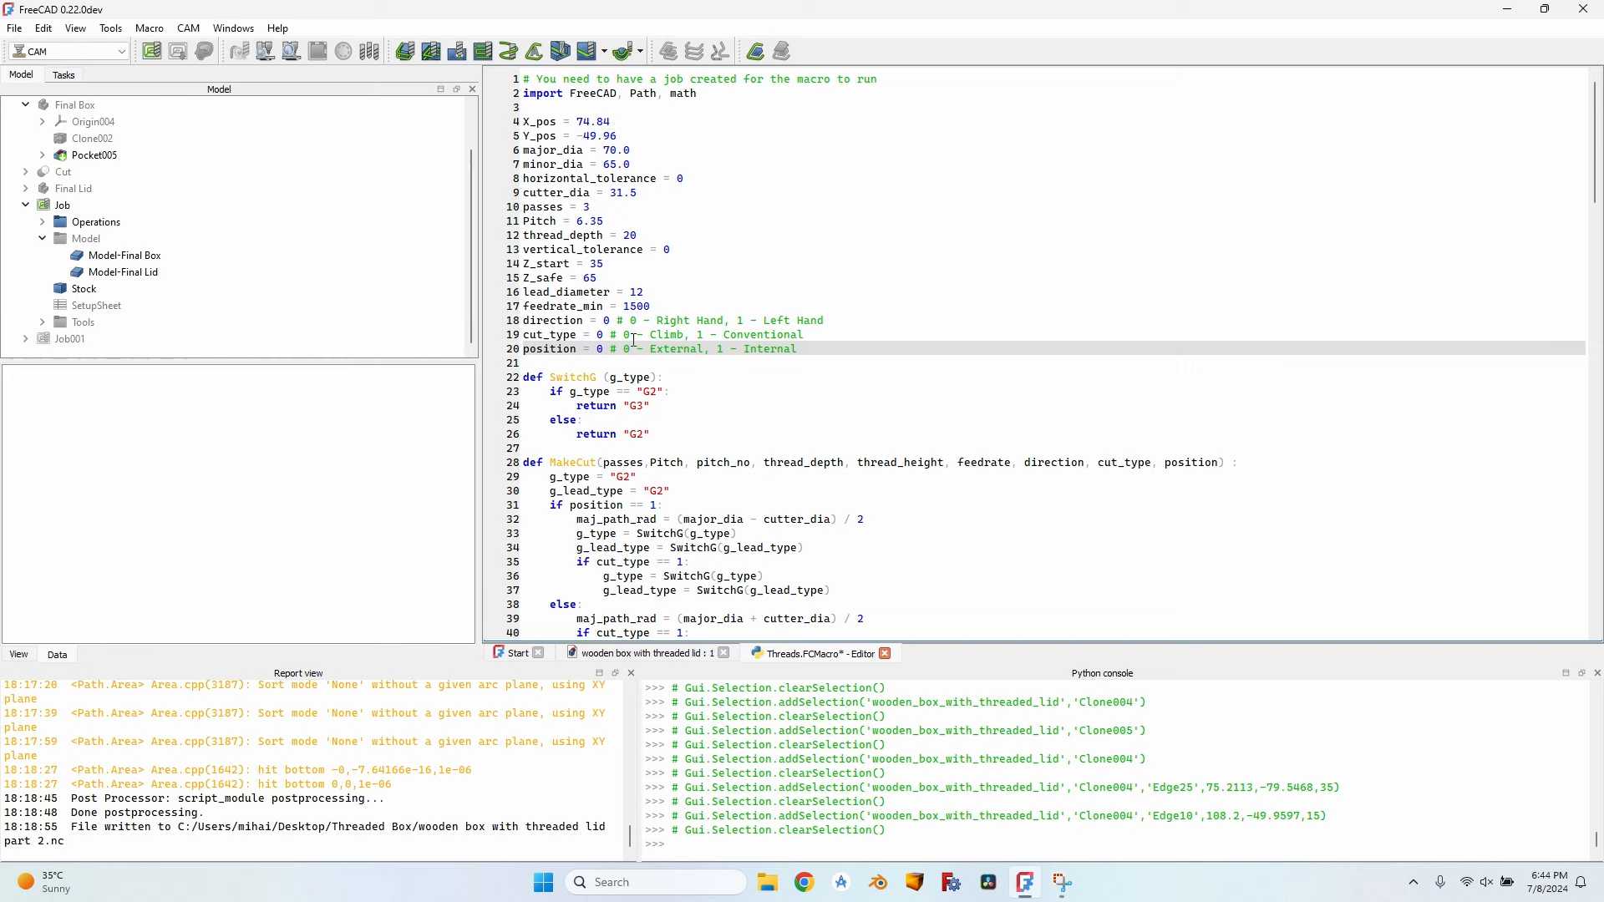
{"action": "left_click", "coordinate": [142, 28]}
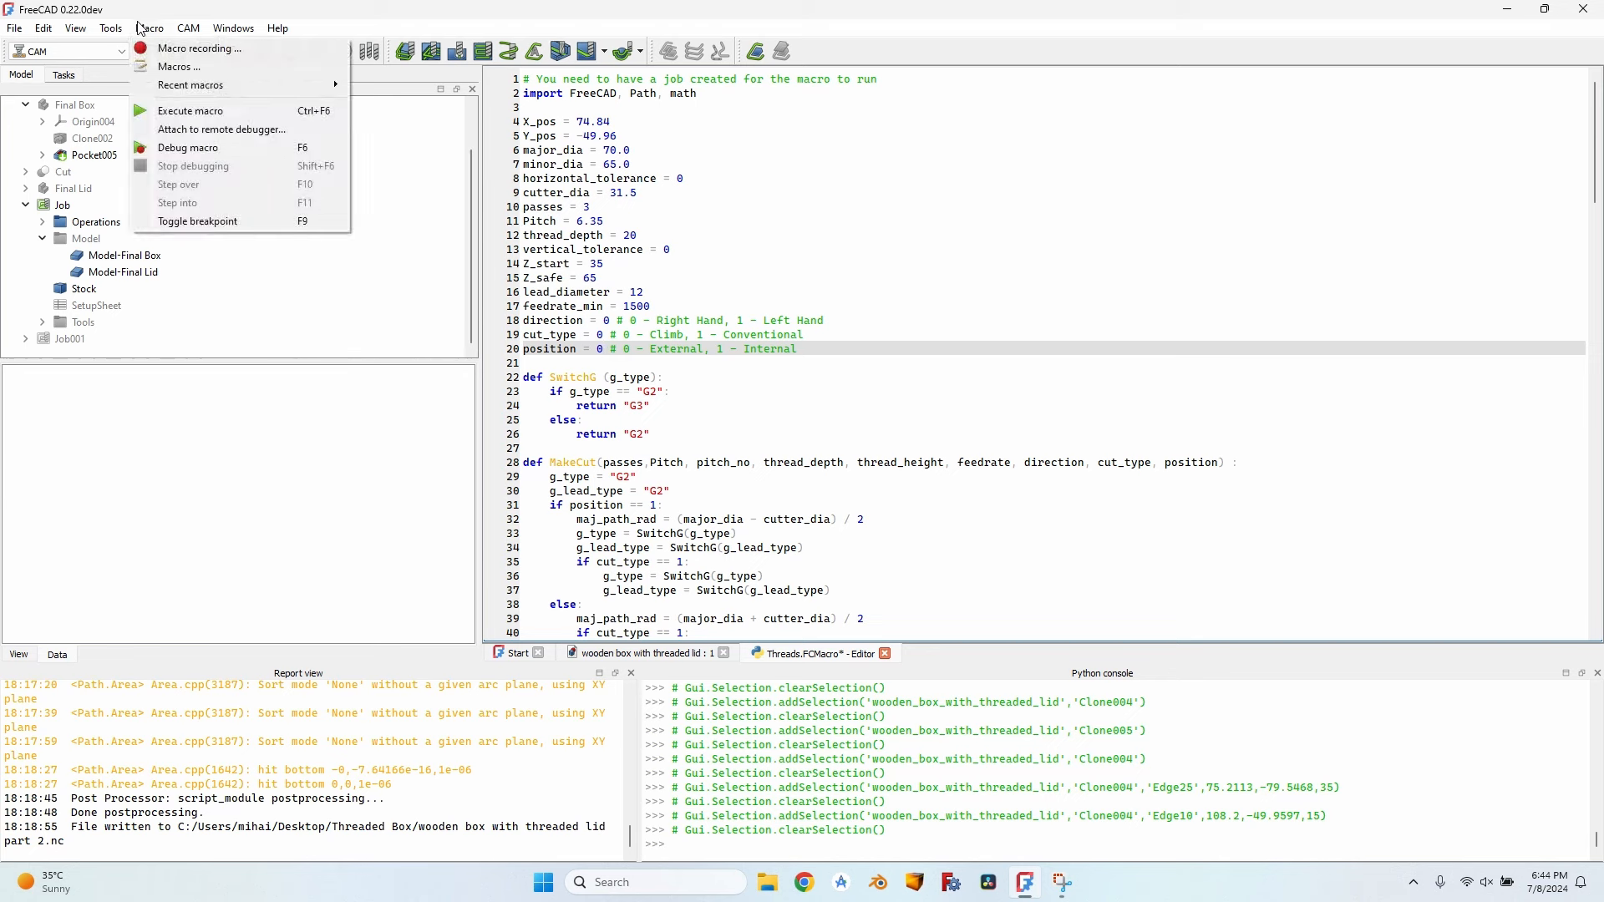
{"action": "left_click", "coordinate": [319, 112]}
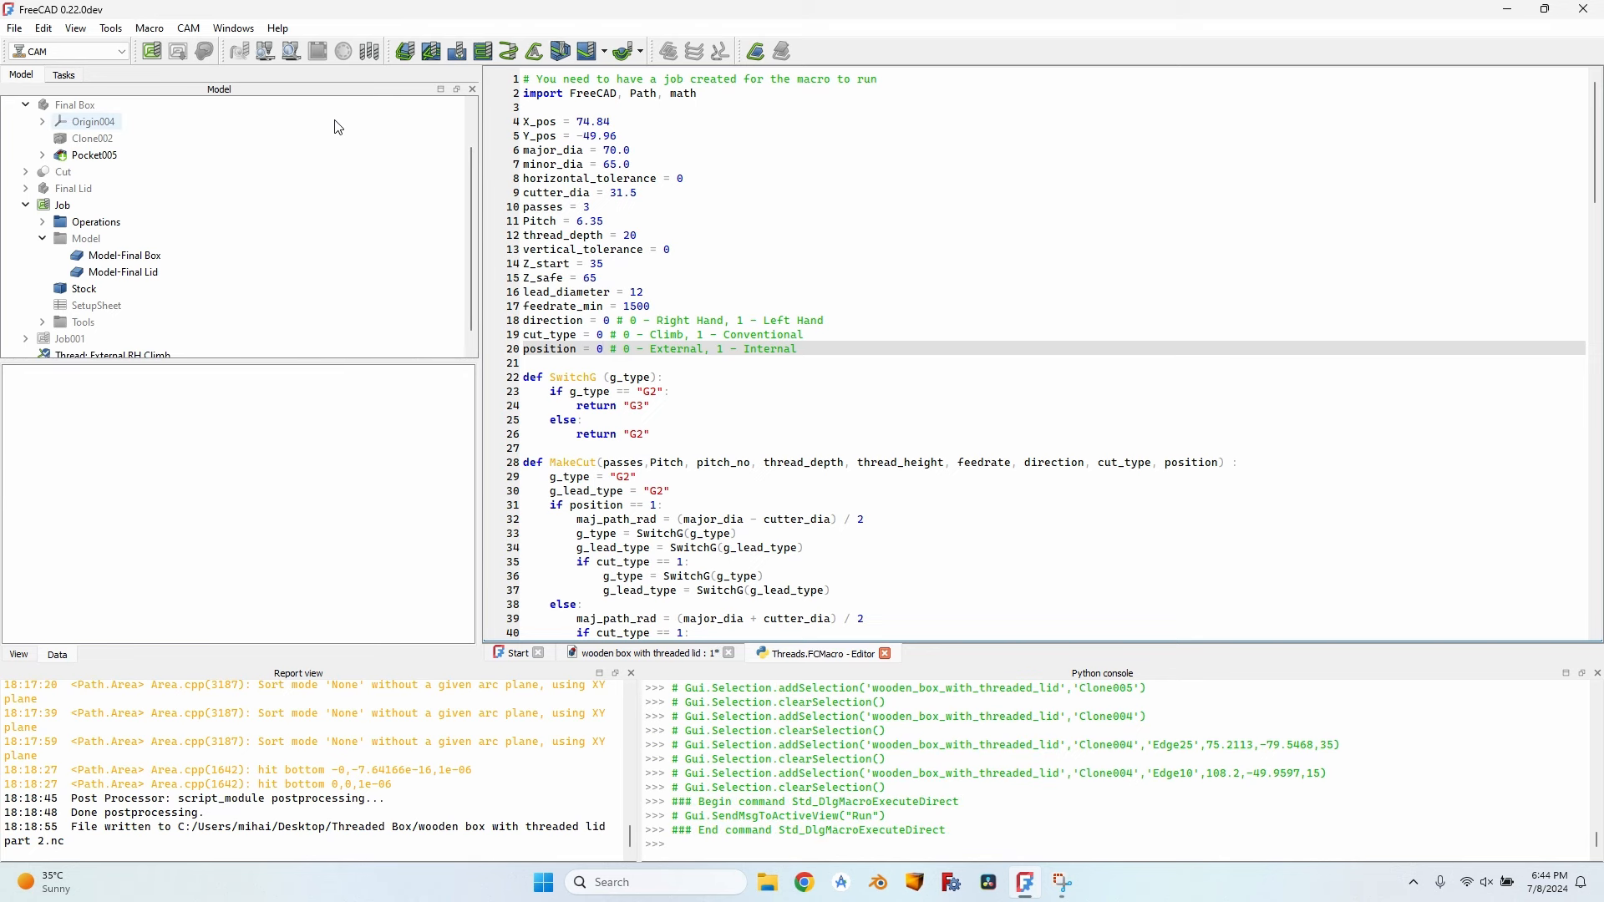
{"action": "scroll", "coordinate": [75, 309], "scroll_direction": "down", "scroll_amount": 1}
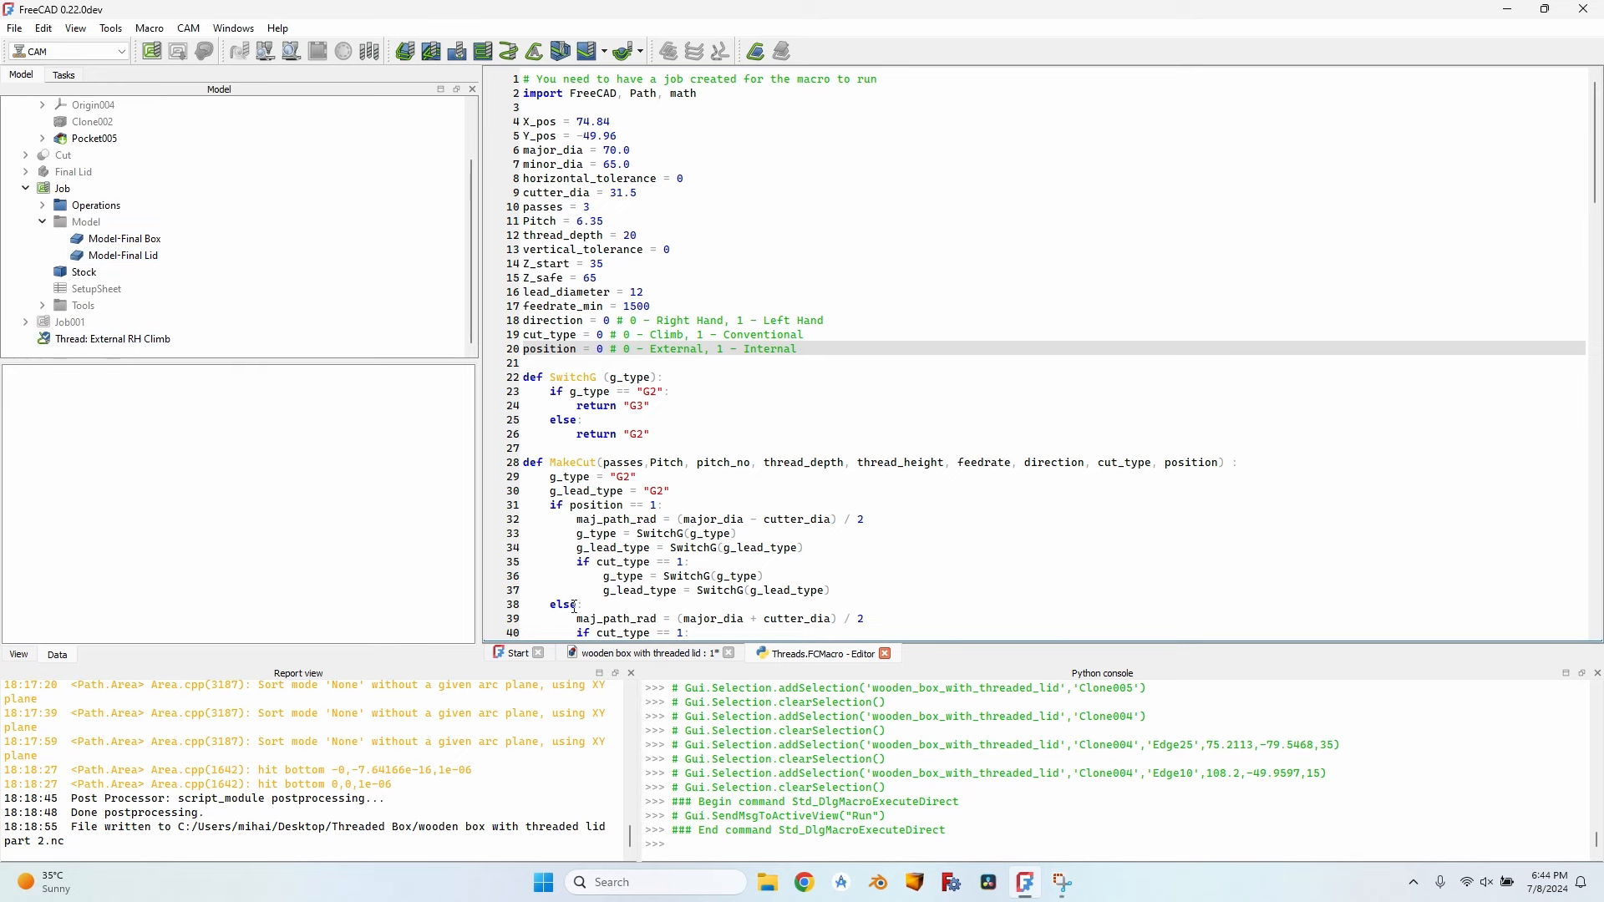
Step: Examine the lead-in and lead-out arcs of the box's thread toolpath against the macro's lead_diameter
{"action": "left_click", "coordinate": [635, 653]}
{"action": "middle_click_drag", "start_coordinate": [961, 414], "coordinate": [877, 439]}
{"action": "scroll", "coordinate": [800, 445], "scroll_direction": "up", "scroll_amount": 4}
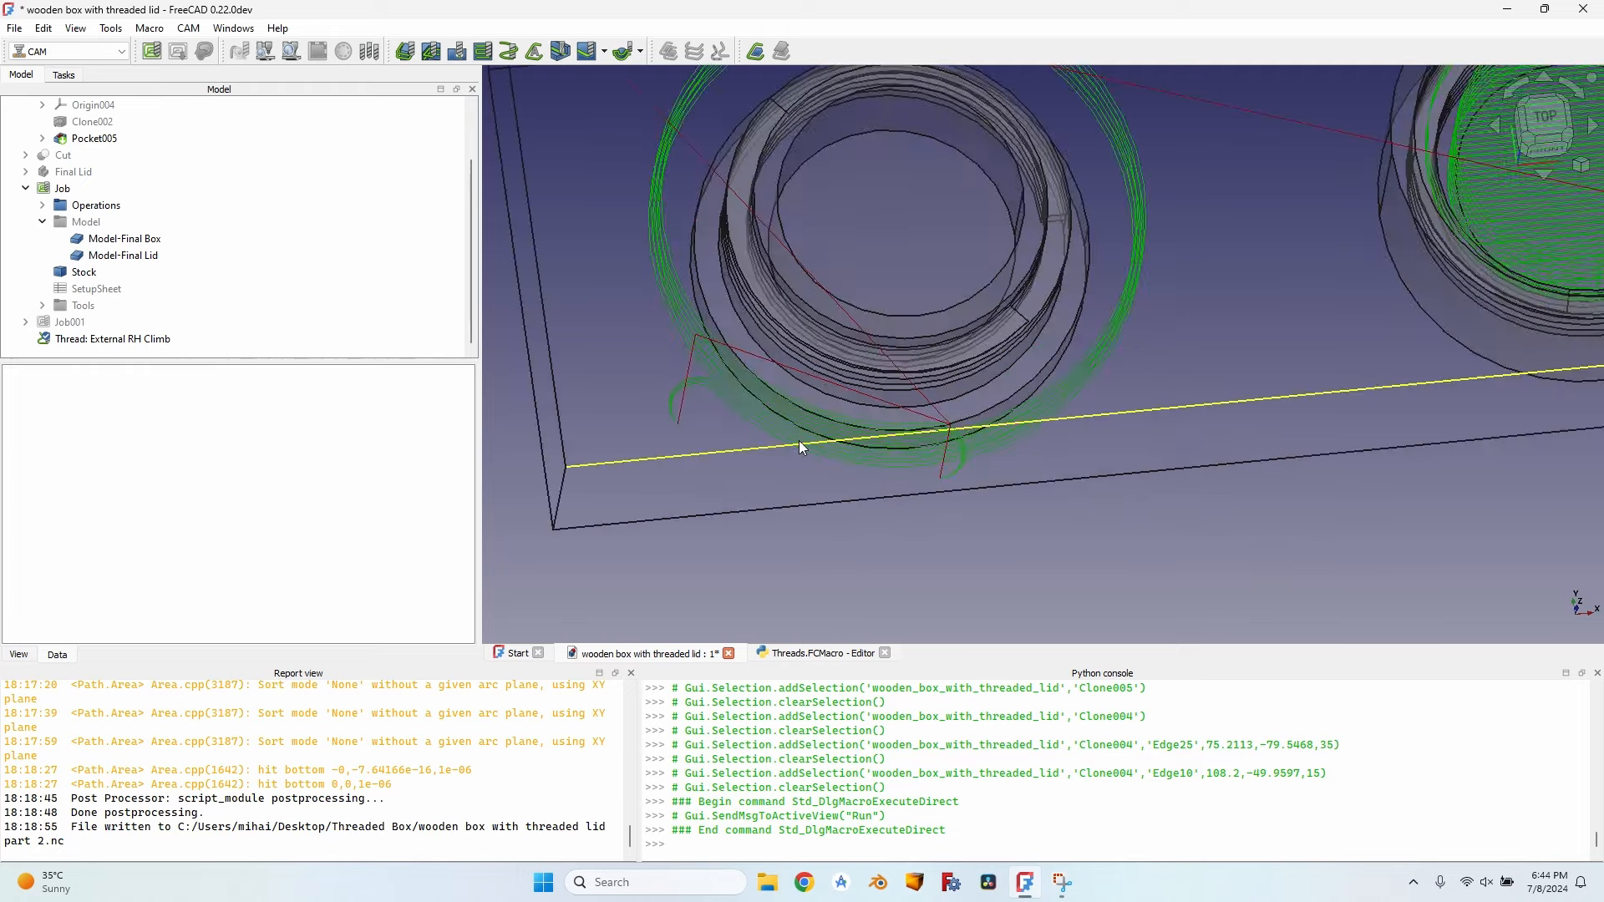
{"action": "middle_click_drag", "start_coordinate": [712, 409], "coordinate": [673, 365]}
{"action": "left_click", "coordinate": [822, 653]}
{"action": "left_click_drag", "start_coordinate": [536, 292], "coordinate": [625, 292]}
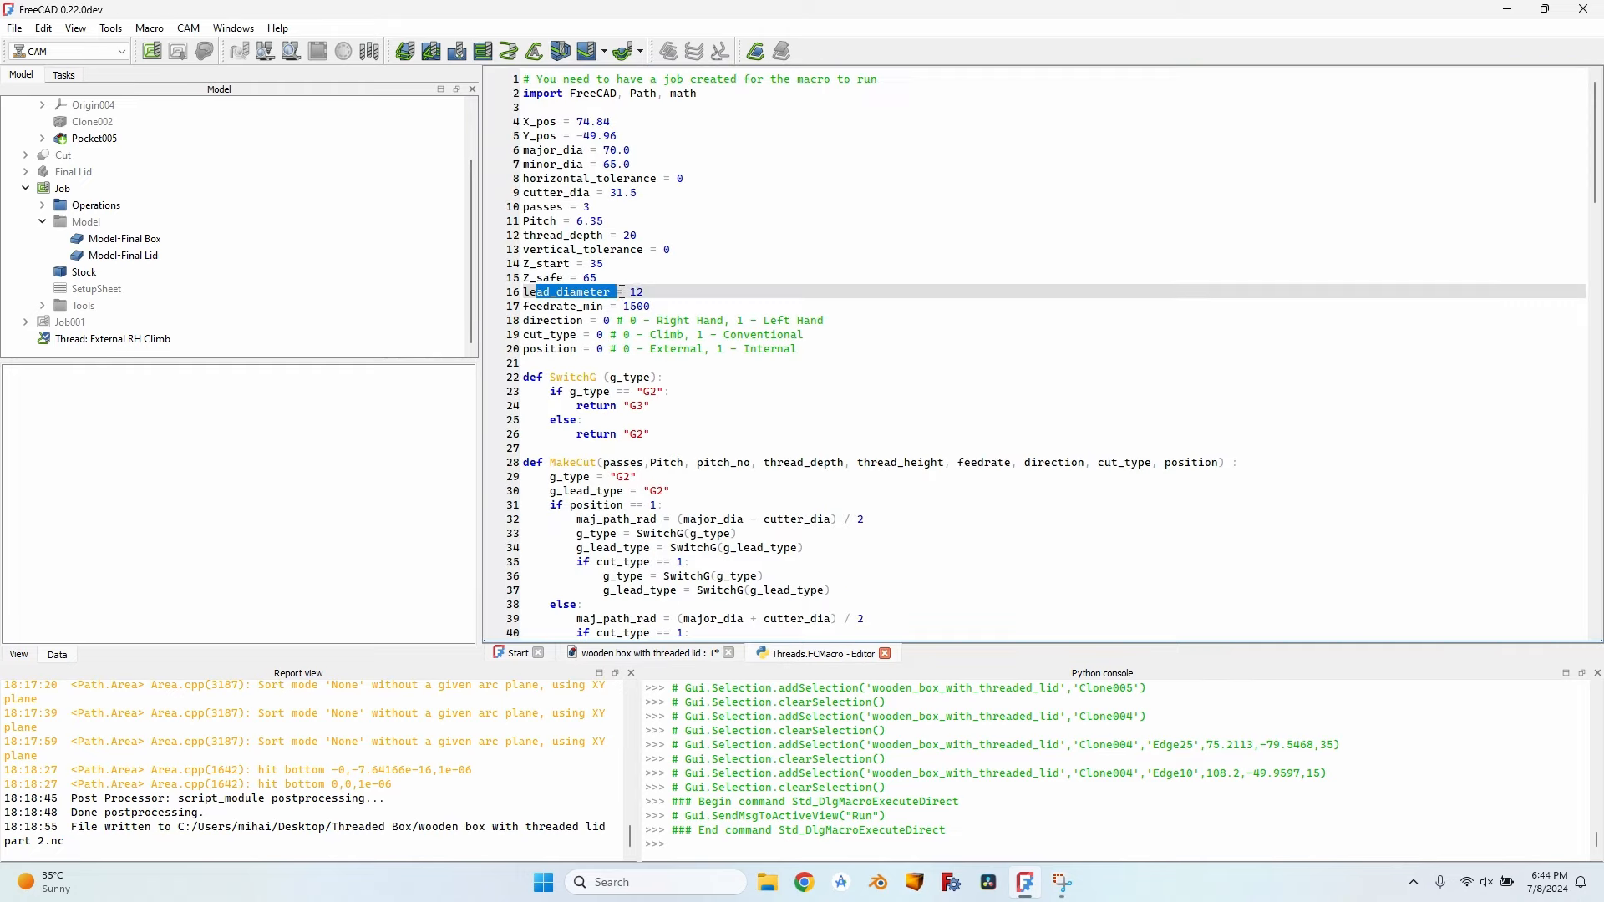
{"action": "left_click", "coordinate": [655, 291]}
{"action": "left_click", "coordinate": [655, 654]}
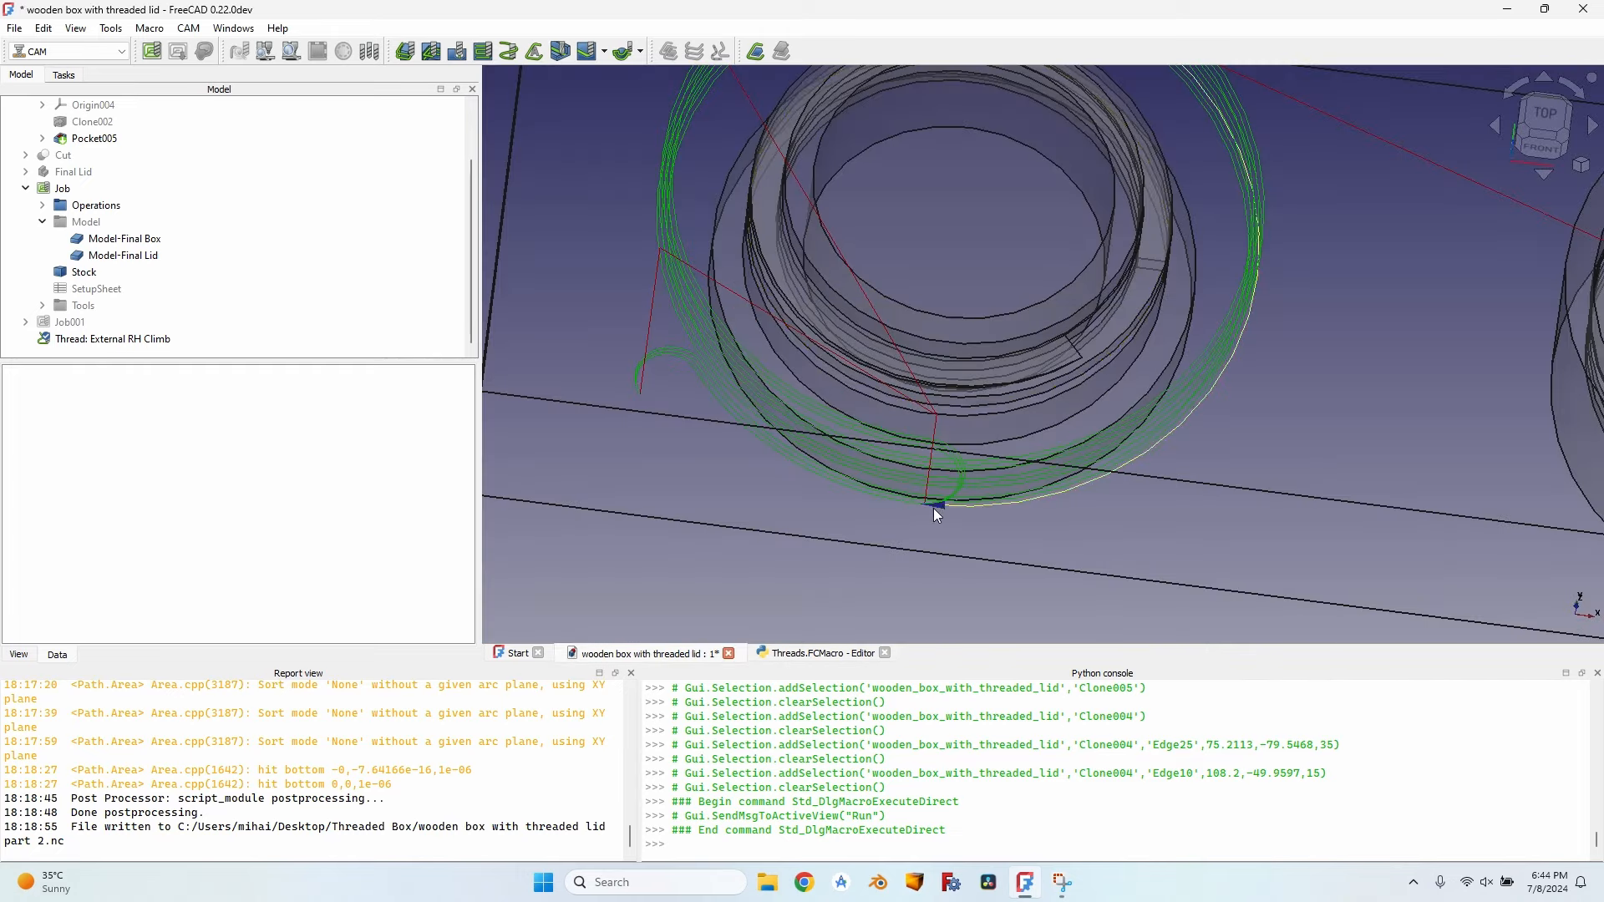
{"action": "scroll", "coordinate": [934, 508], "scroll_direction": "up", "scroll_amount": 3}
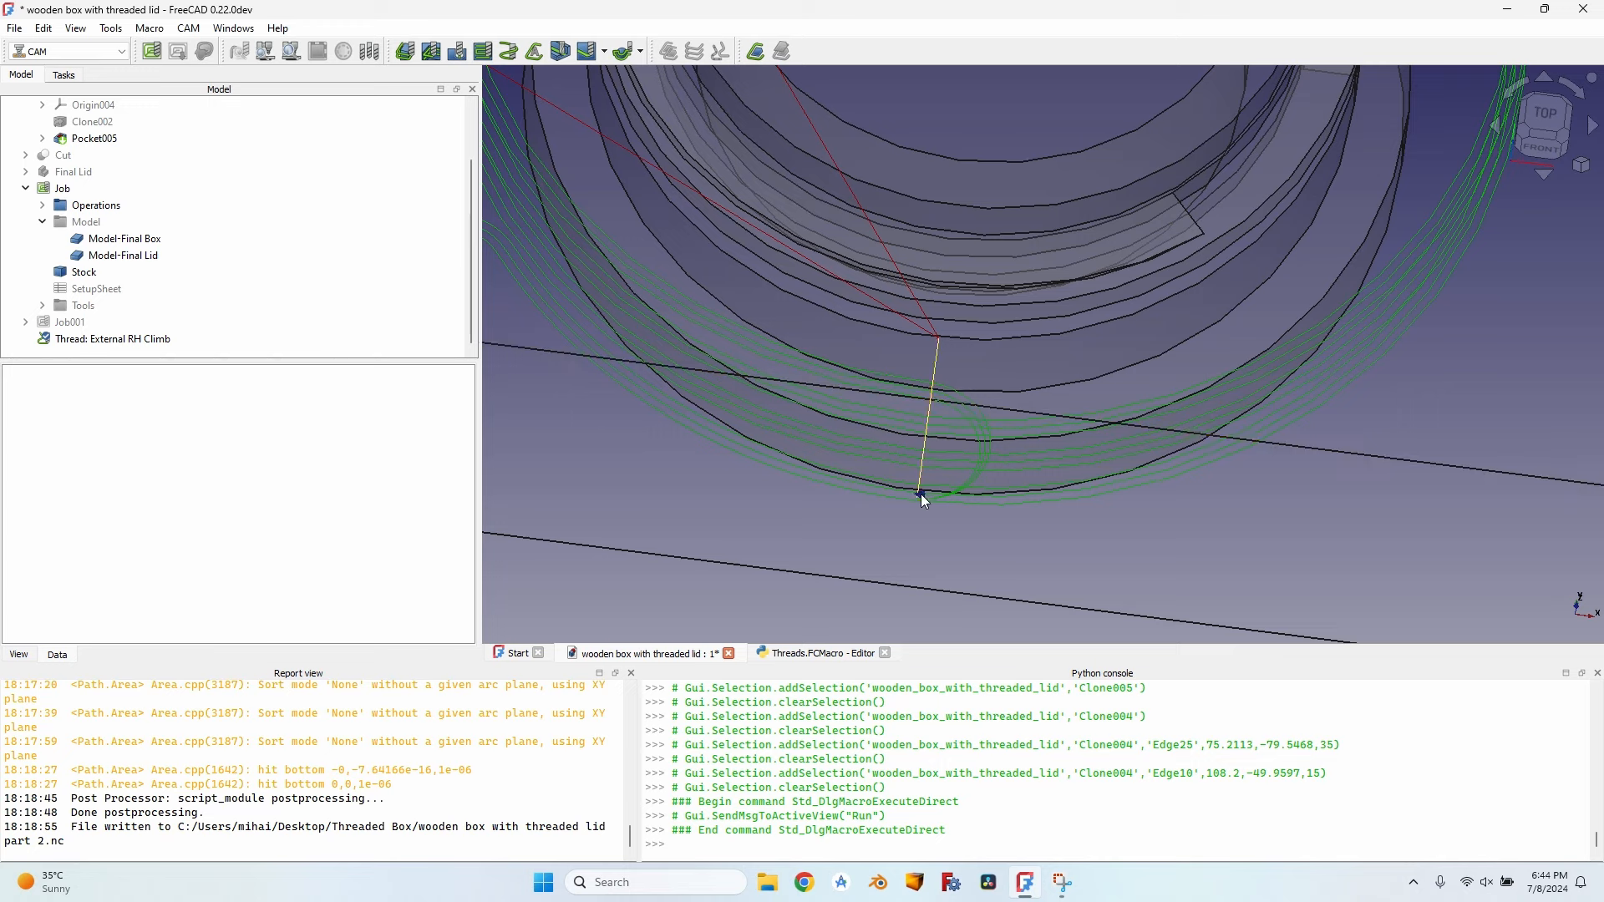
{"action": "scroll", "coordinate": [931, 495], "scroll_direction": "down", "scroll_amount": 4}
{"action": "middle_click_drag", "start_coordinate": [936, 451], "coordinate": [916, 491]}
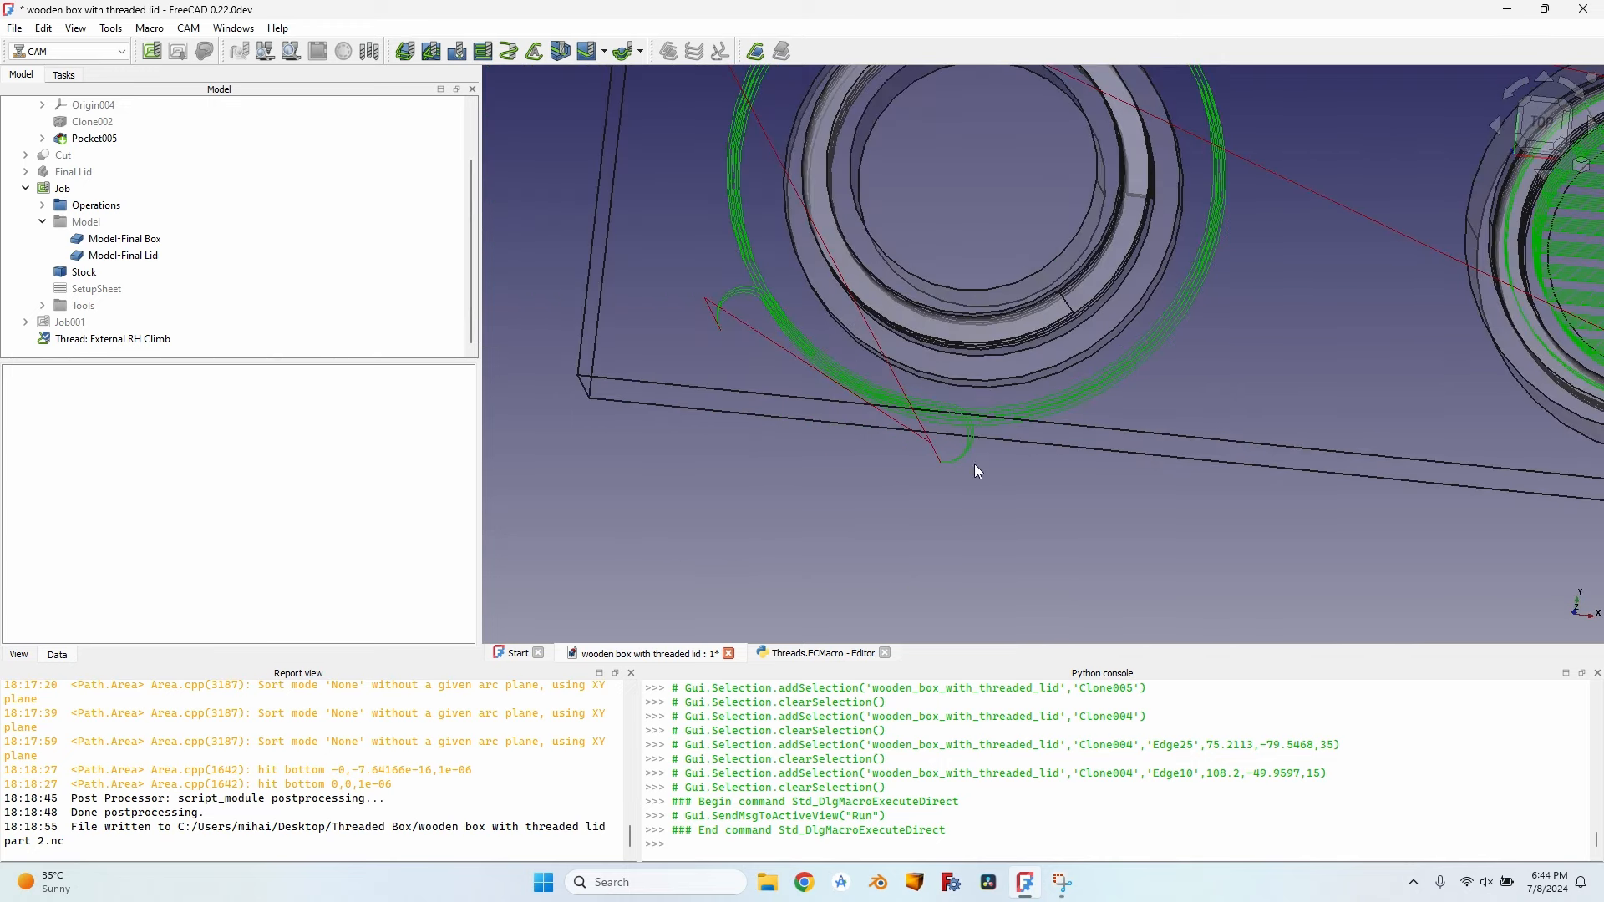
Step: Inspect the helical passes and rapid moves of the external thread toolpath around the box from several angles
{"action": "middle_click_drag", "start_coordinate": [877, 376], "coordinate": [986, 470]}
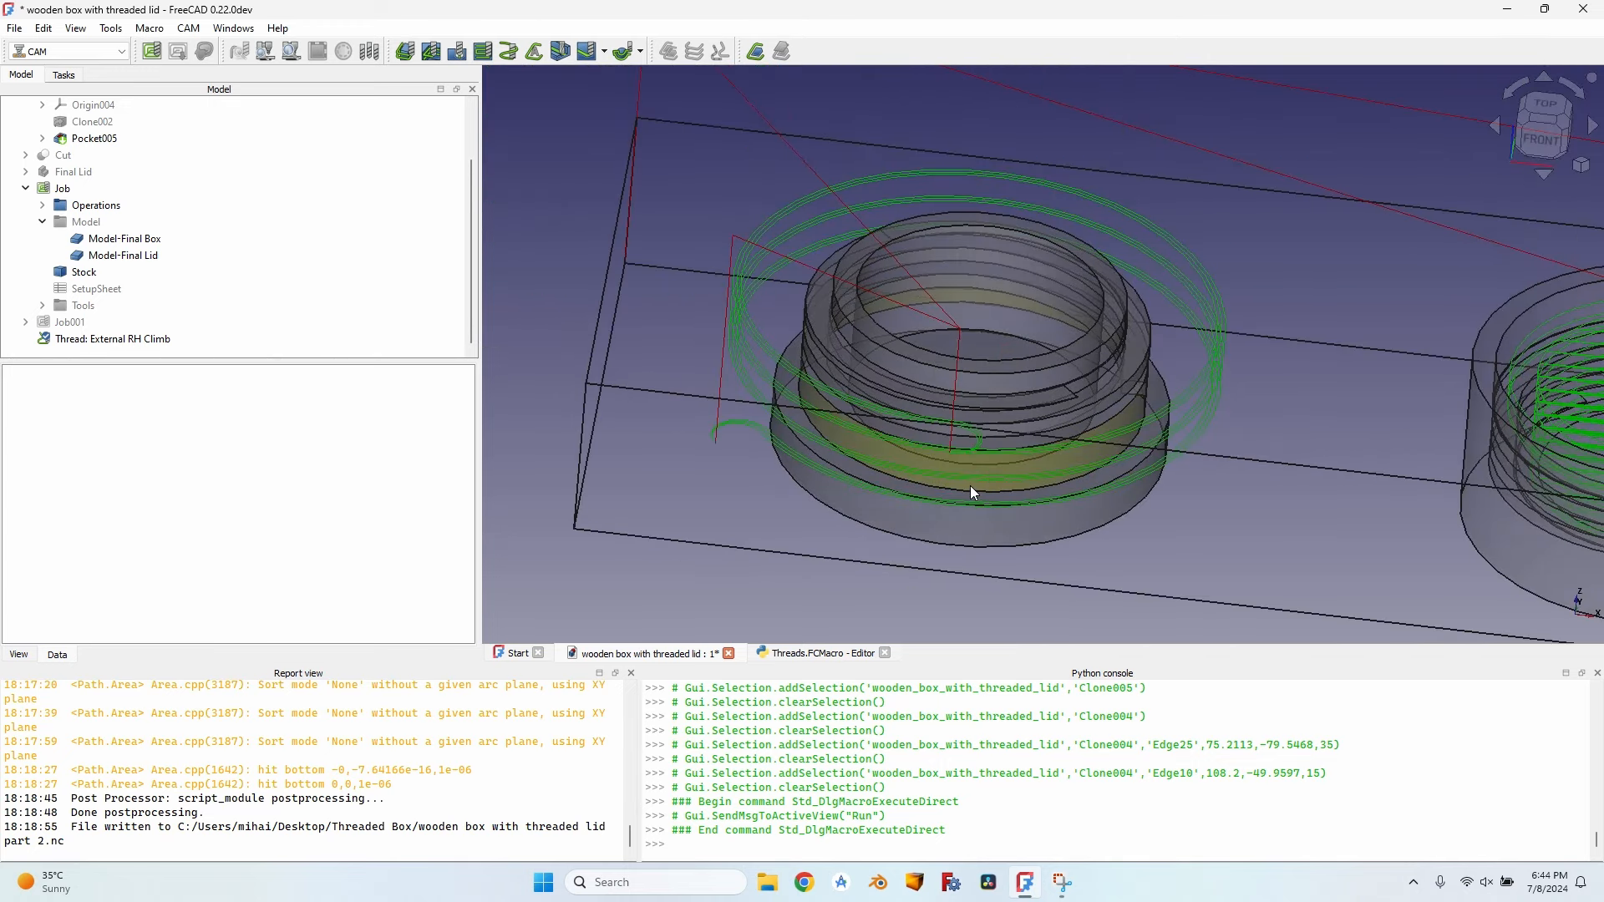
{"action": "middle_click_drag", "start_coordinate": [995, 357], "coordinate": [653, 179]}
{"action": "scroll", "coordinate": [533, 306], "scroll_direction": "down", "scroll_amount": 5}
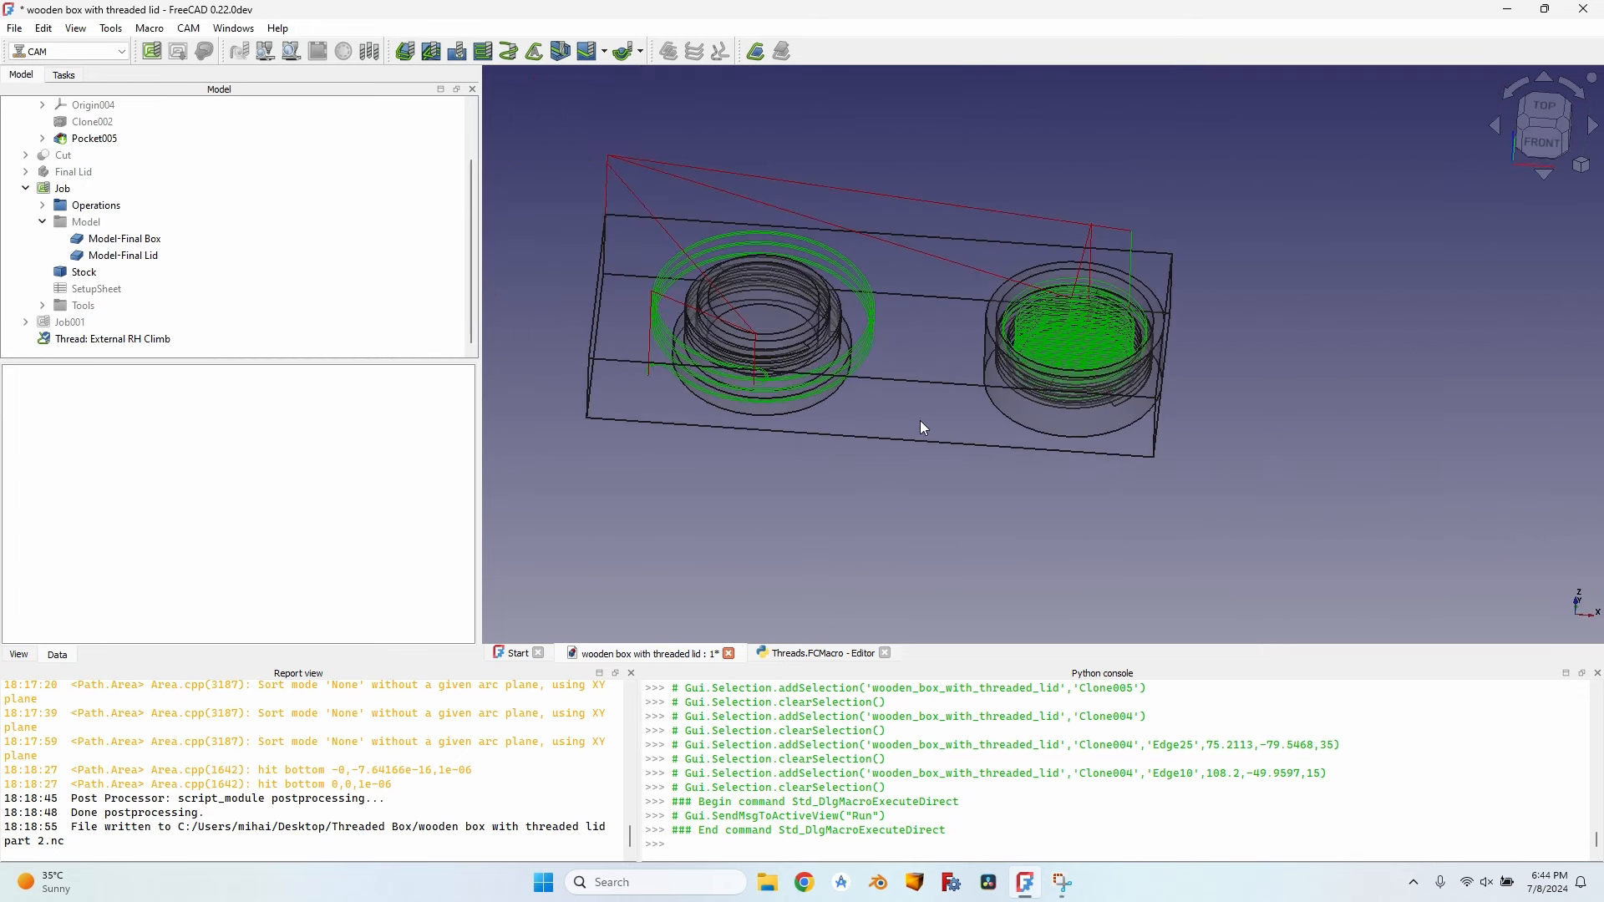
{"action": "middle_click_drag", "start_coordinate": [921, 422], "coordinate": [800, 454]}
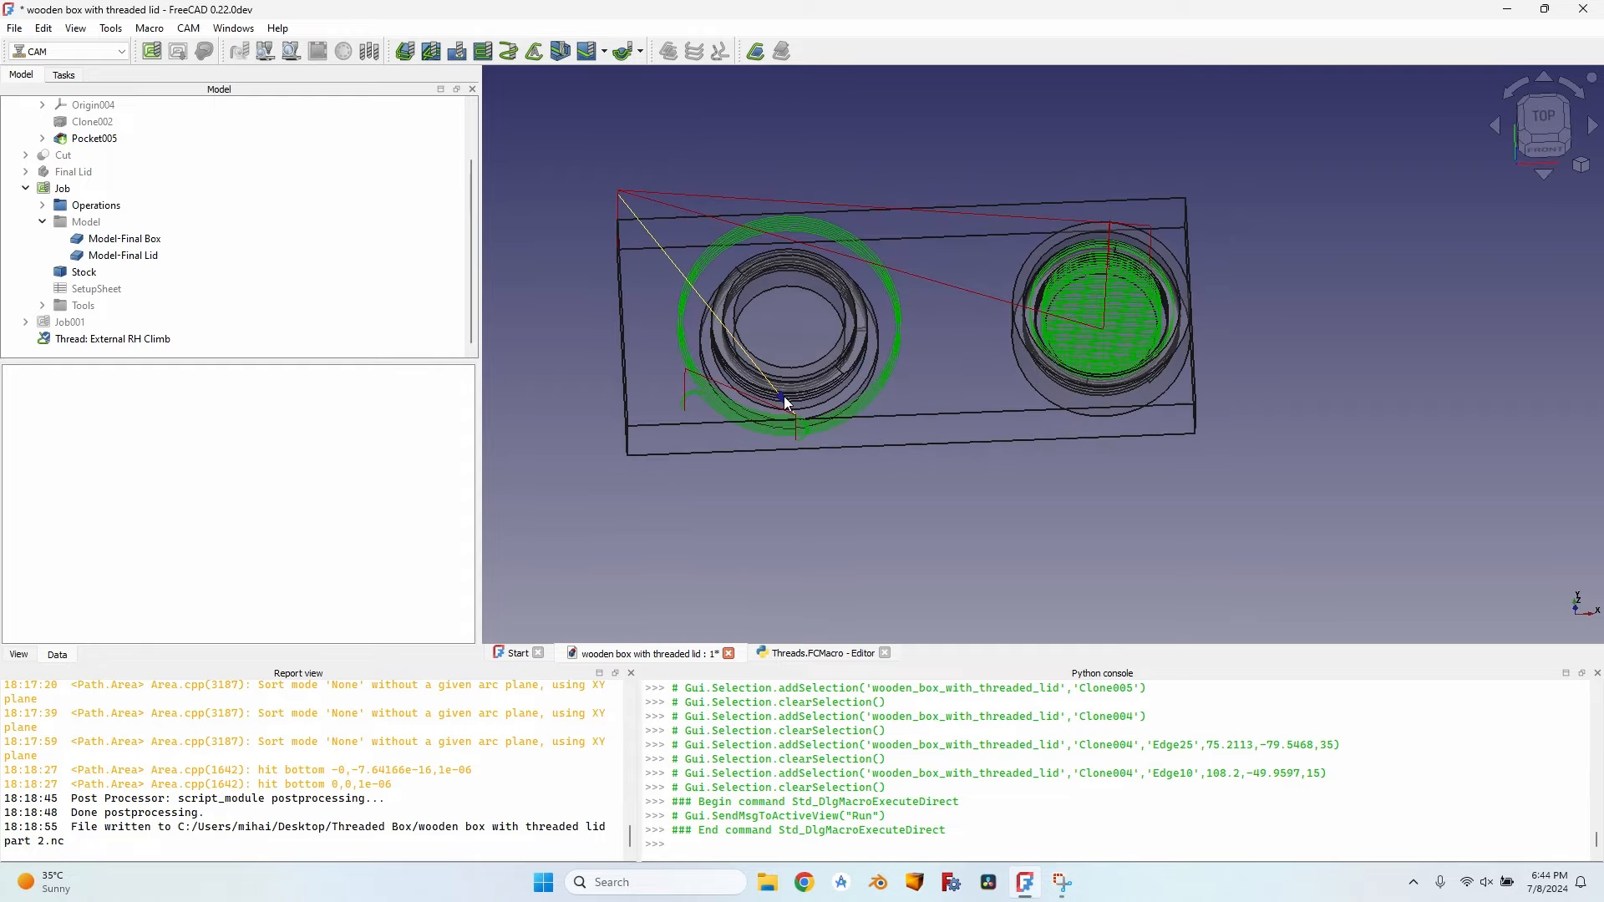
{"action": "scroll", "coordinate": [742, 274], "scroll_direction": "up", "scroll_amount": 6}
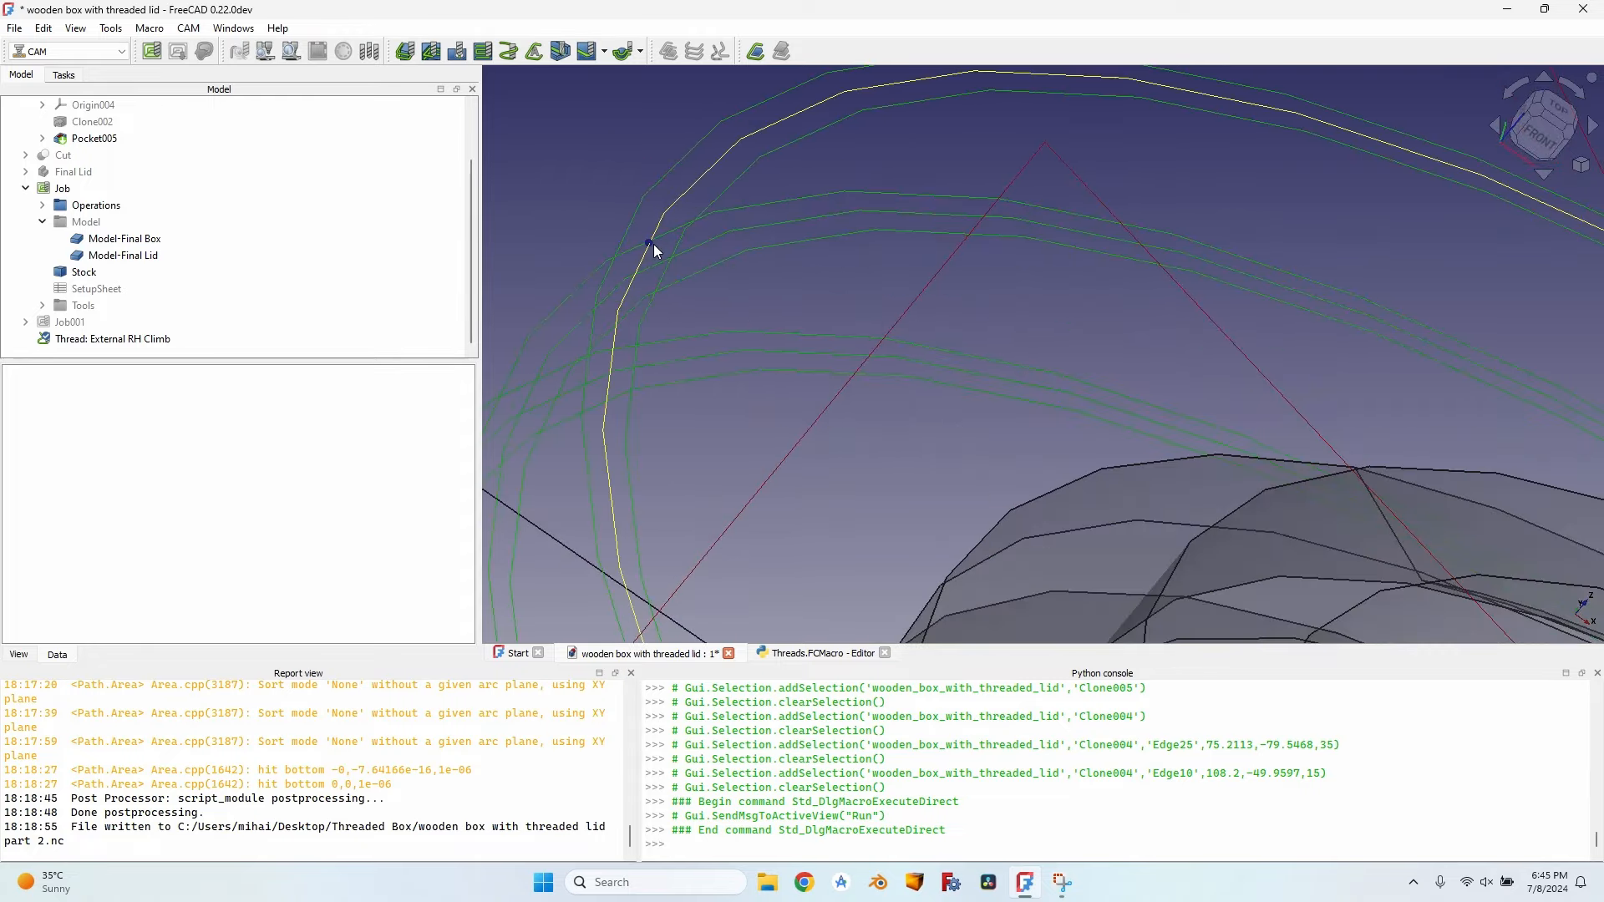
{"action": "middle_click_drag", "start_coordinate": [615, 325], "coordinate": [575, 338]}
{"action": "middle_click_drag", "start_coordinate": [807, 470], "coordinate": [854, 454]}
Step: Set the macro's horizontal_tolerance to 1, save it and run it to generate another external thread toolpath
{"action": "key", "text": "ctrl+Tab"}
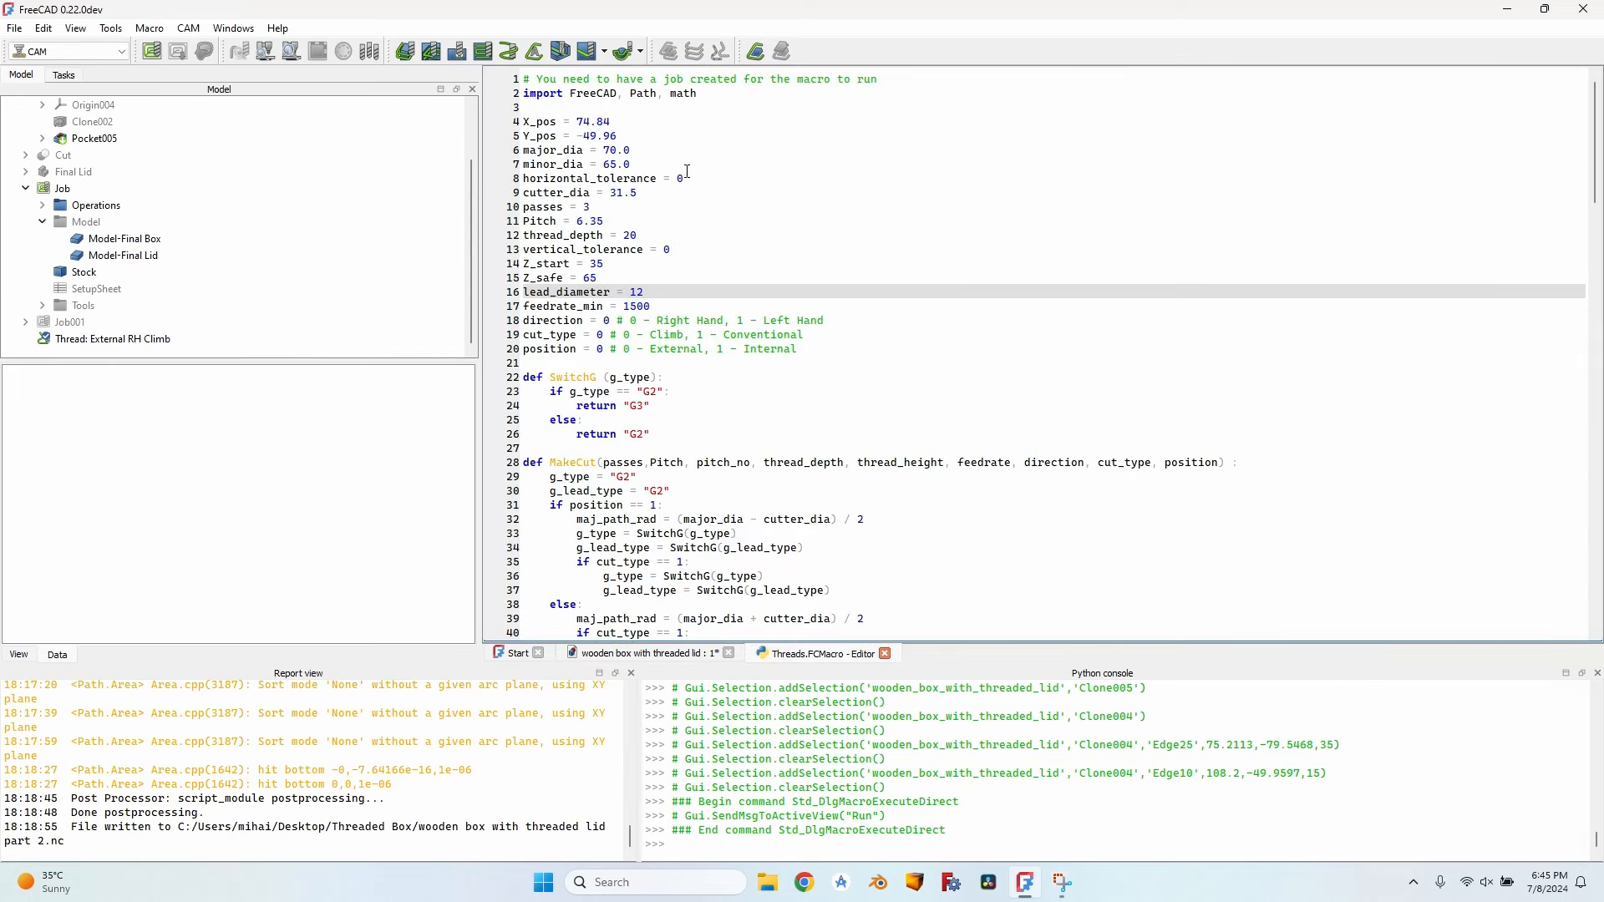
{"action": "double_click", "coordinate": [681, 180]}
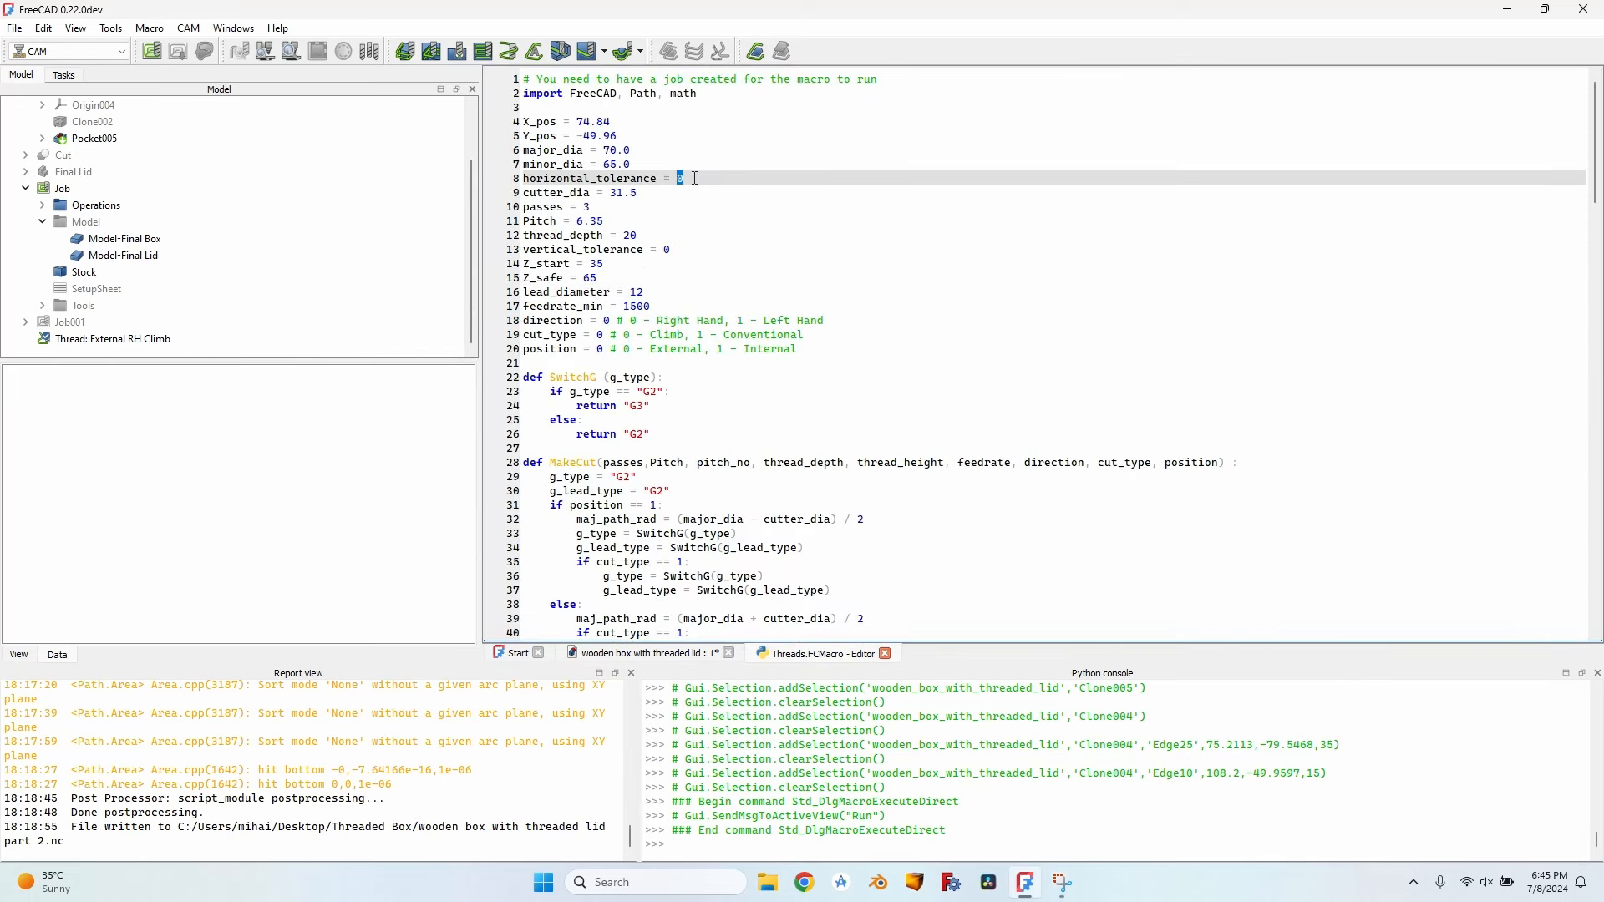
{"action": "type", "text": "1"}
{"action": "key", "text": "ctrl+s"}
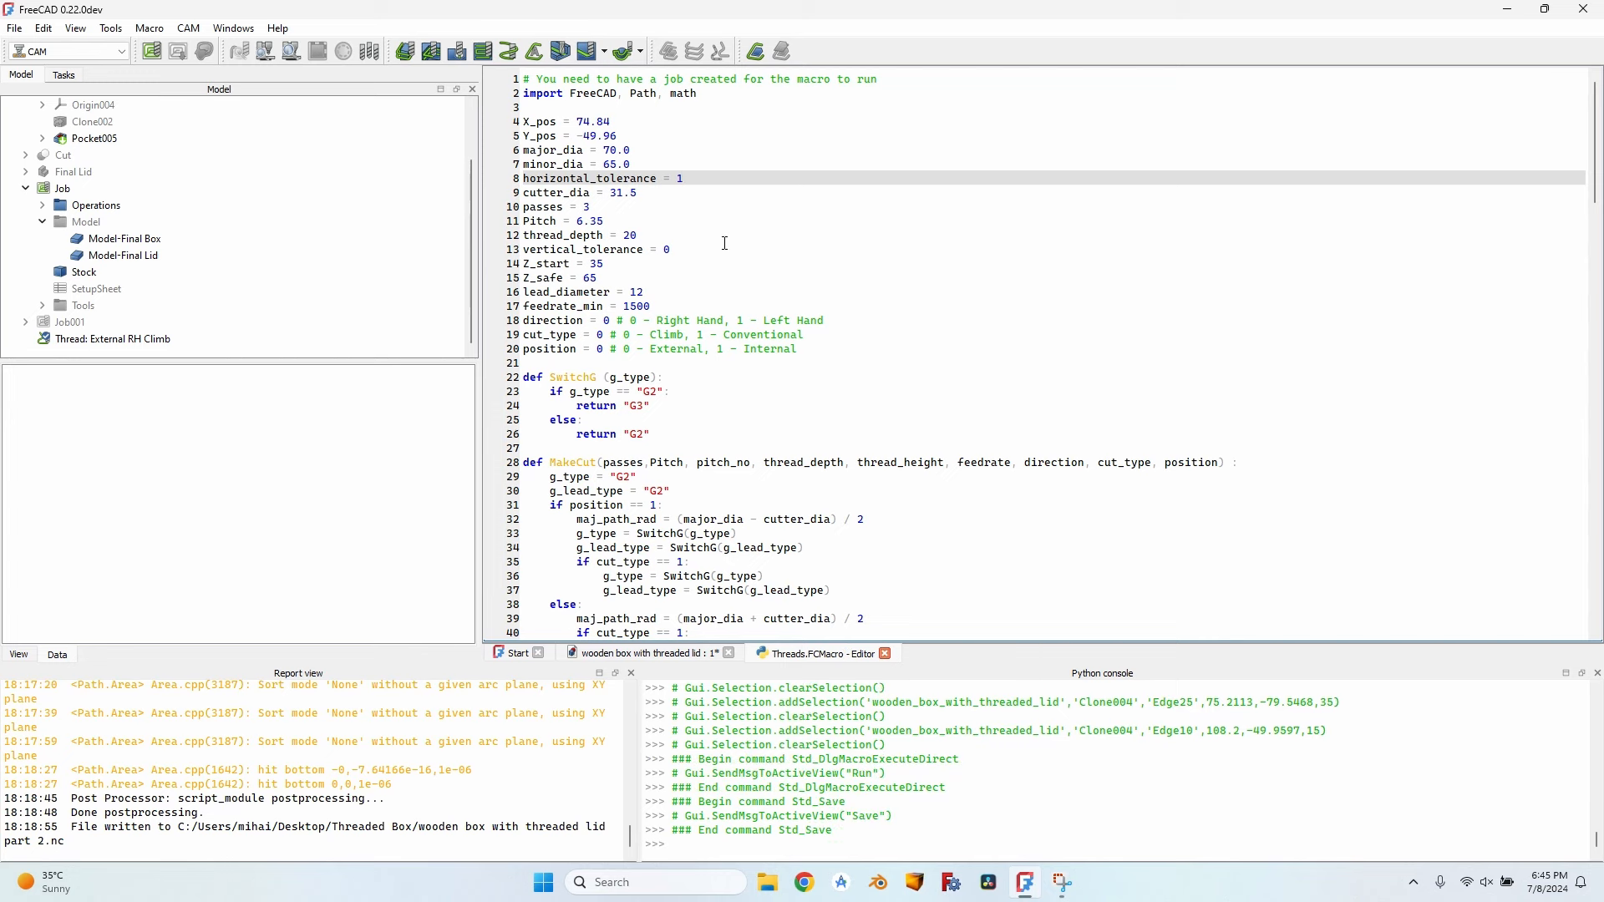
{"action": "left_click", "coordinate": [150, 28]}
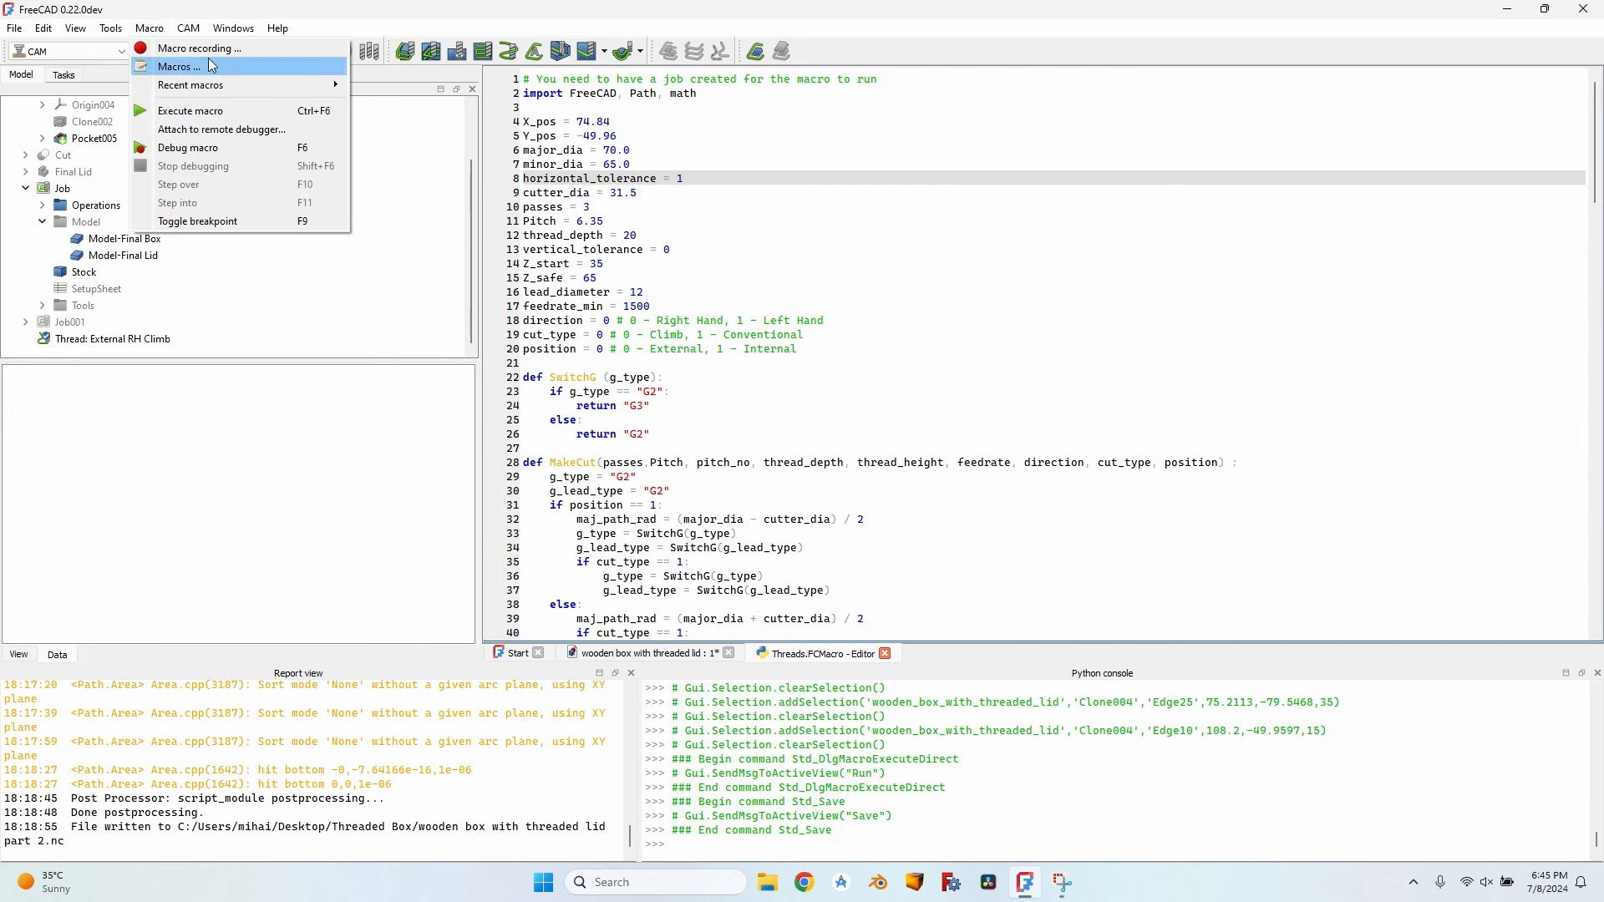
{"action": "left_click", "coordinate": [259, 114]}
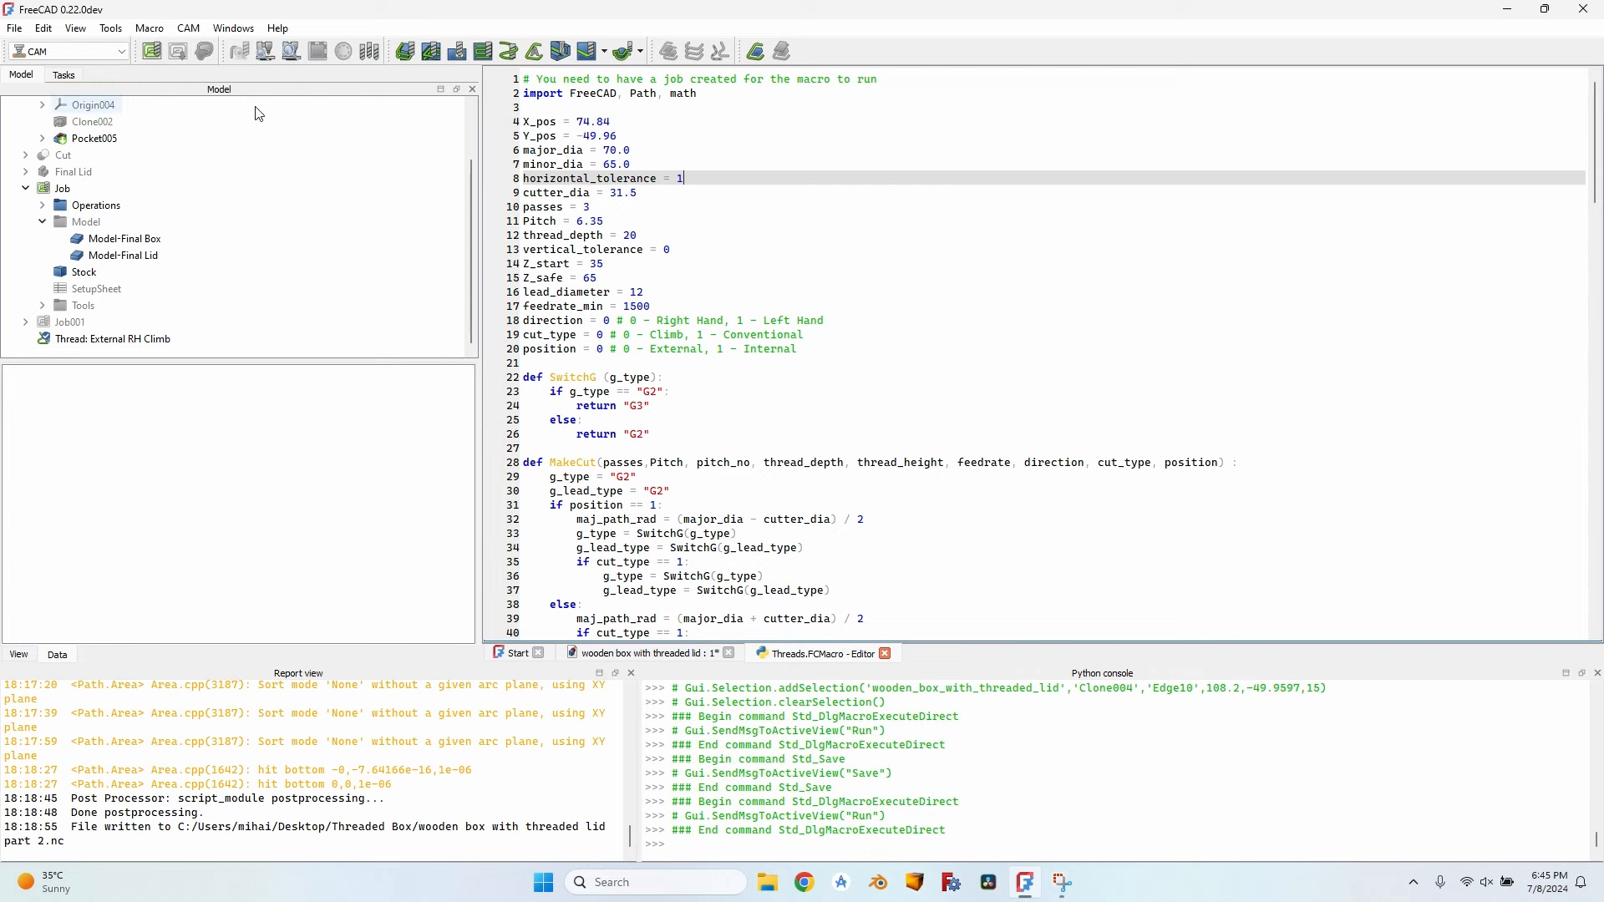
Step: Compare the two external thread toolpaths on the box and delete the older one, Thread: External RH Climb
{"action": "scroll", "coordinate": [112, 344], "scroll_direction": "down", "scroll_amount": 1}
{"action": "left_click", "coordinate": [105, 324]}
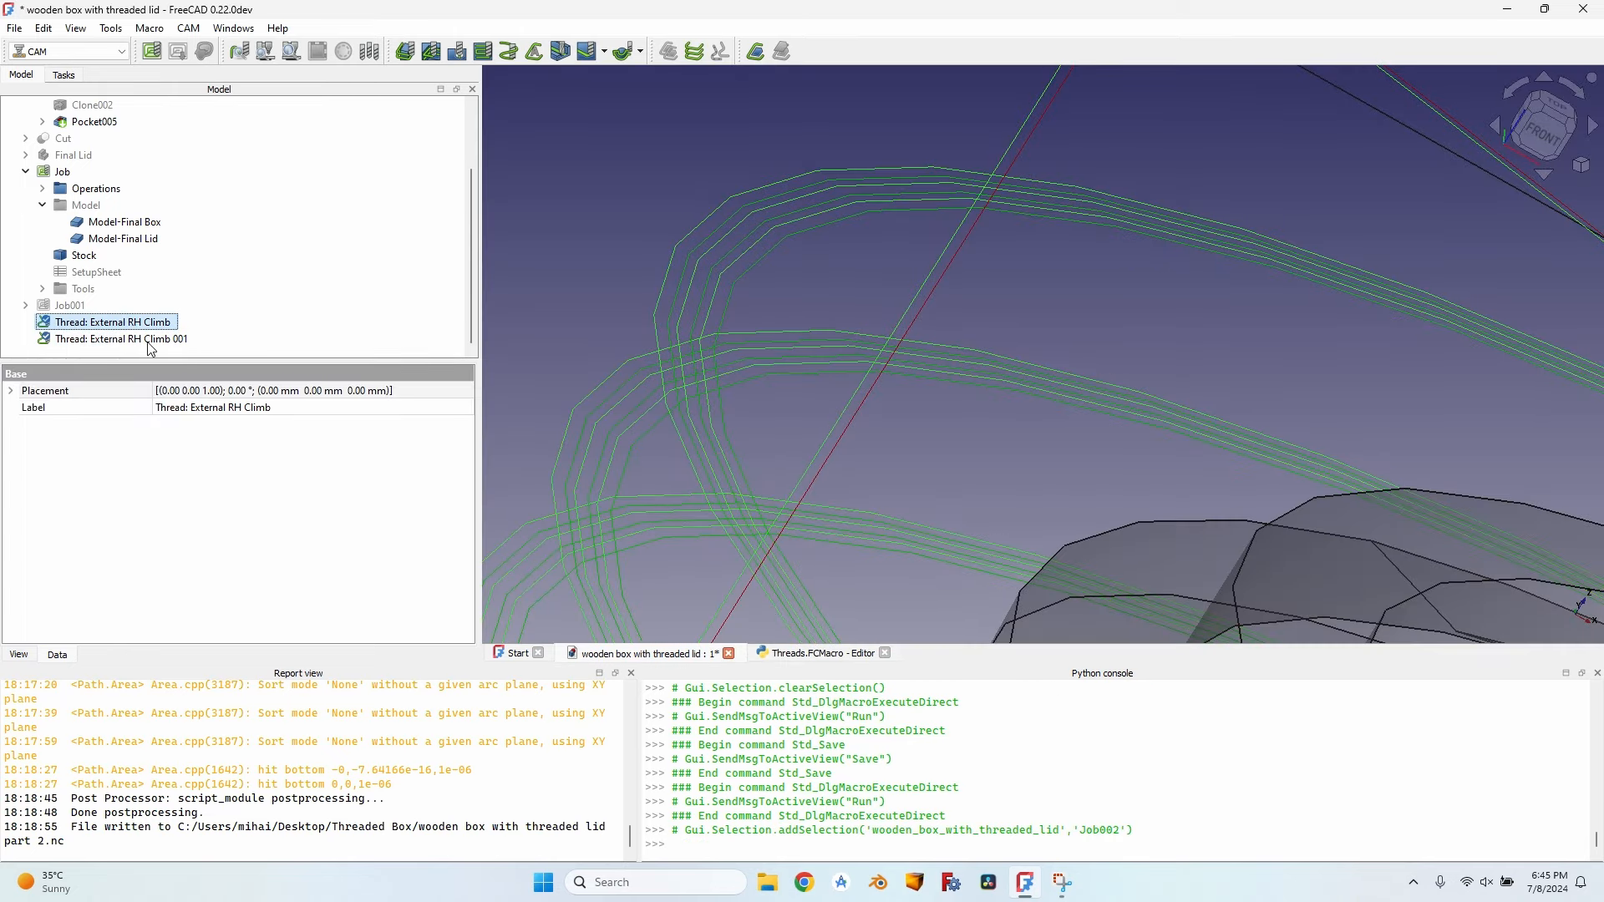
{"action": "left_click", "coordinate": [130, 345]}
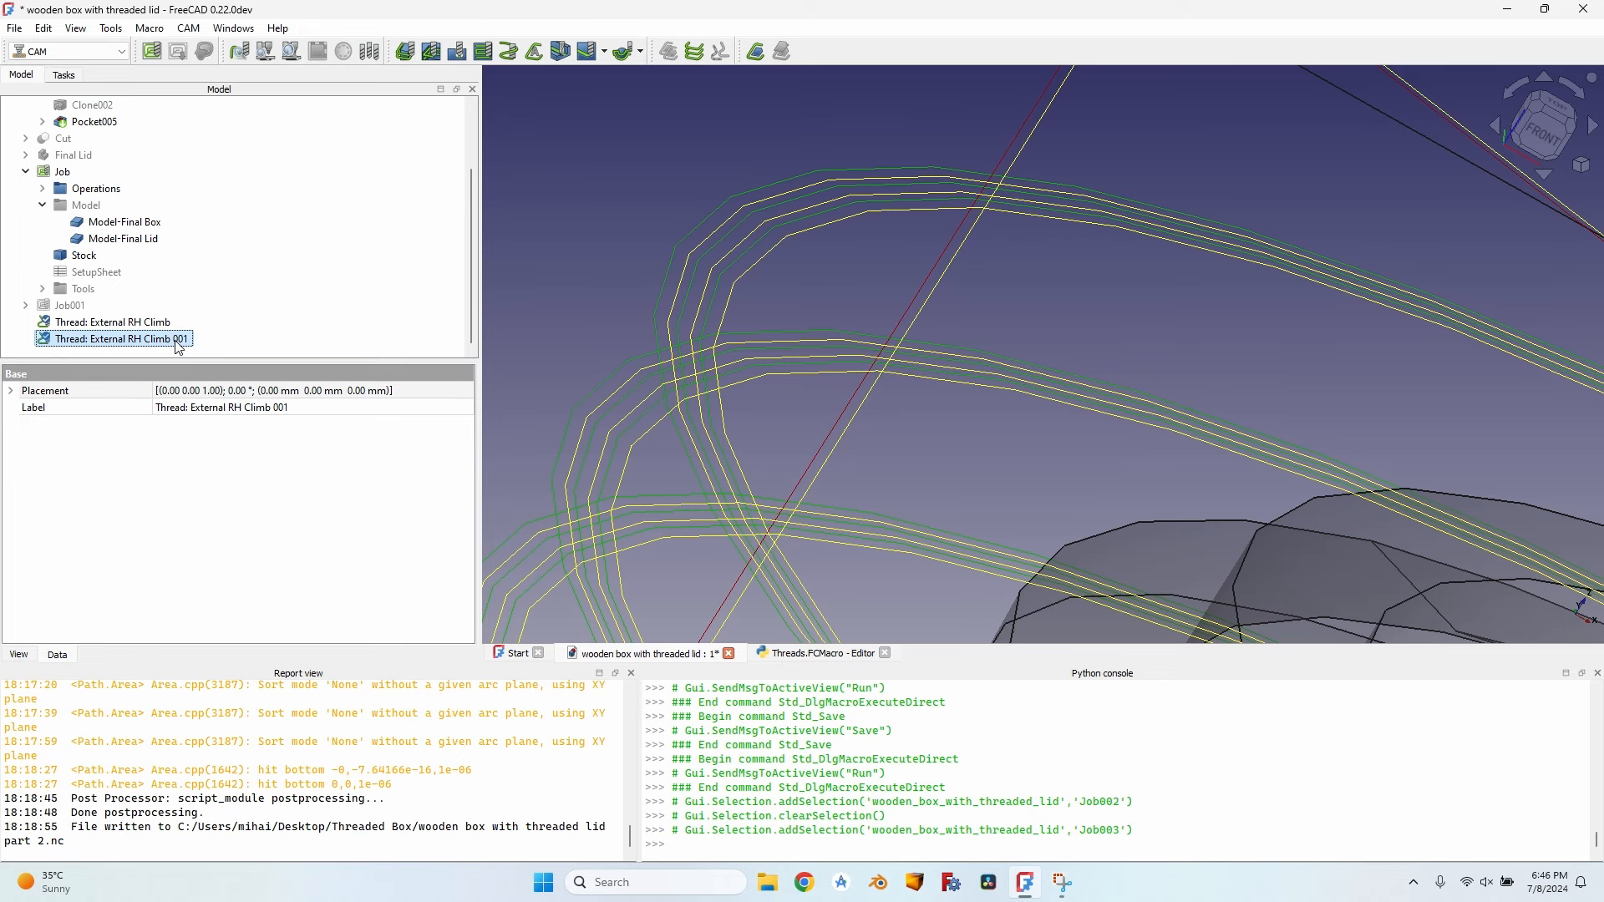
{"action": "scroll", "coordinate": [581, 327], "scroll_direction": "up", "scroll_amount": 10}
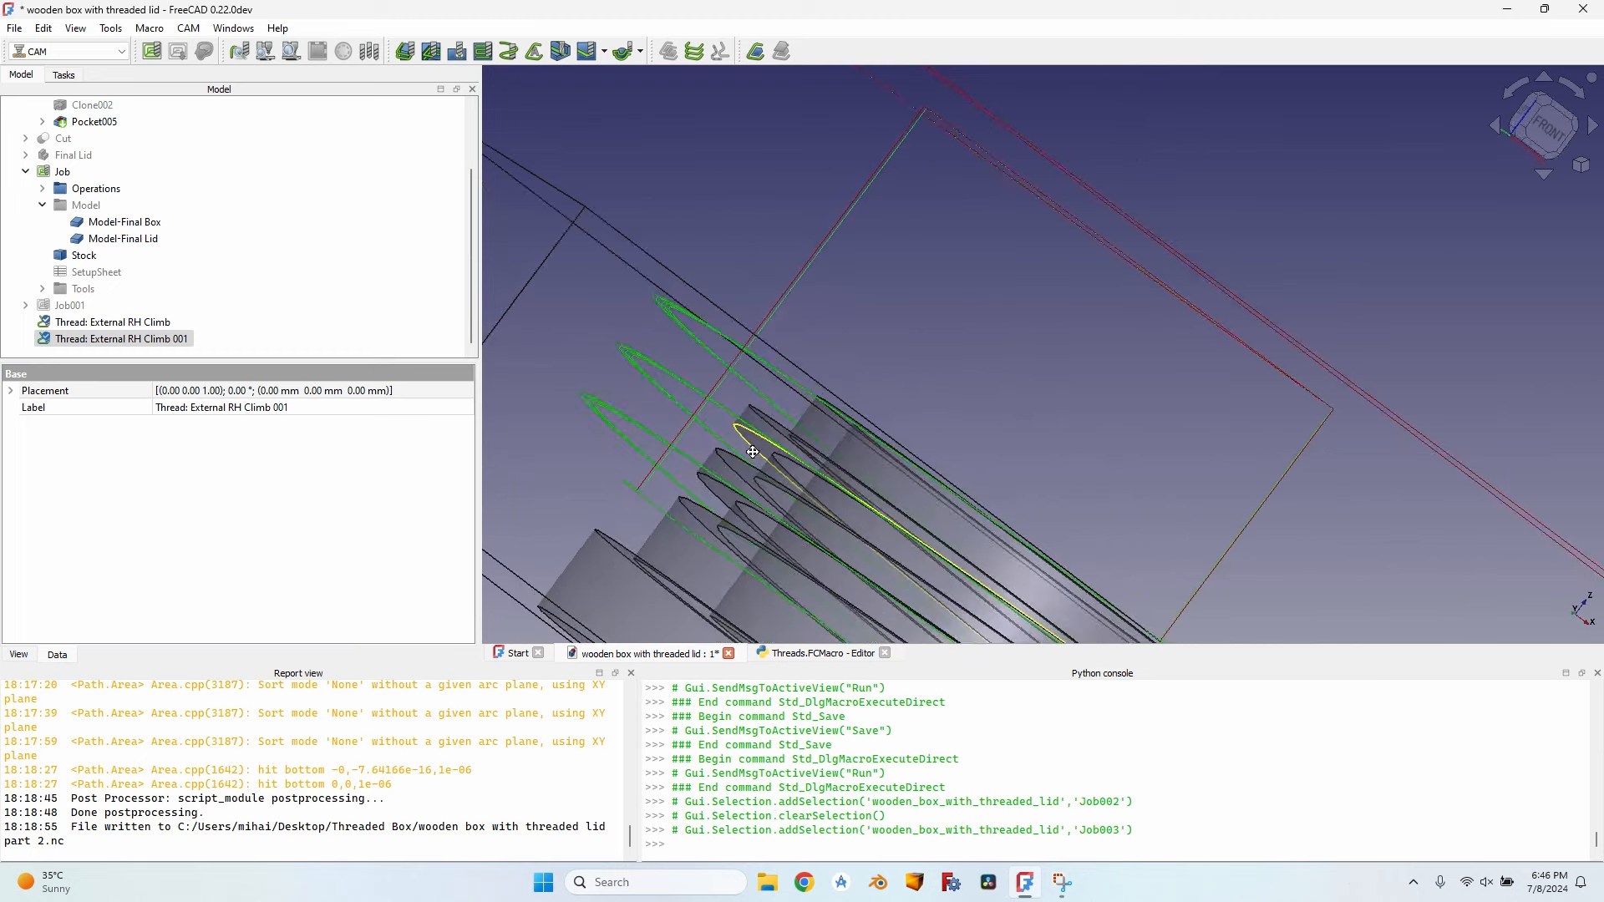
{"action": "middle_click_drag", "start_coordinate": [715, 453], "coordinate": [735, 455]}
{"action": "scroll", "coordinate": [735, 455], "scroll_direction": "up", "scroll_amount": 1}
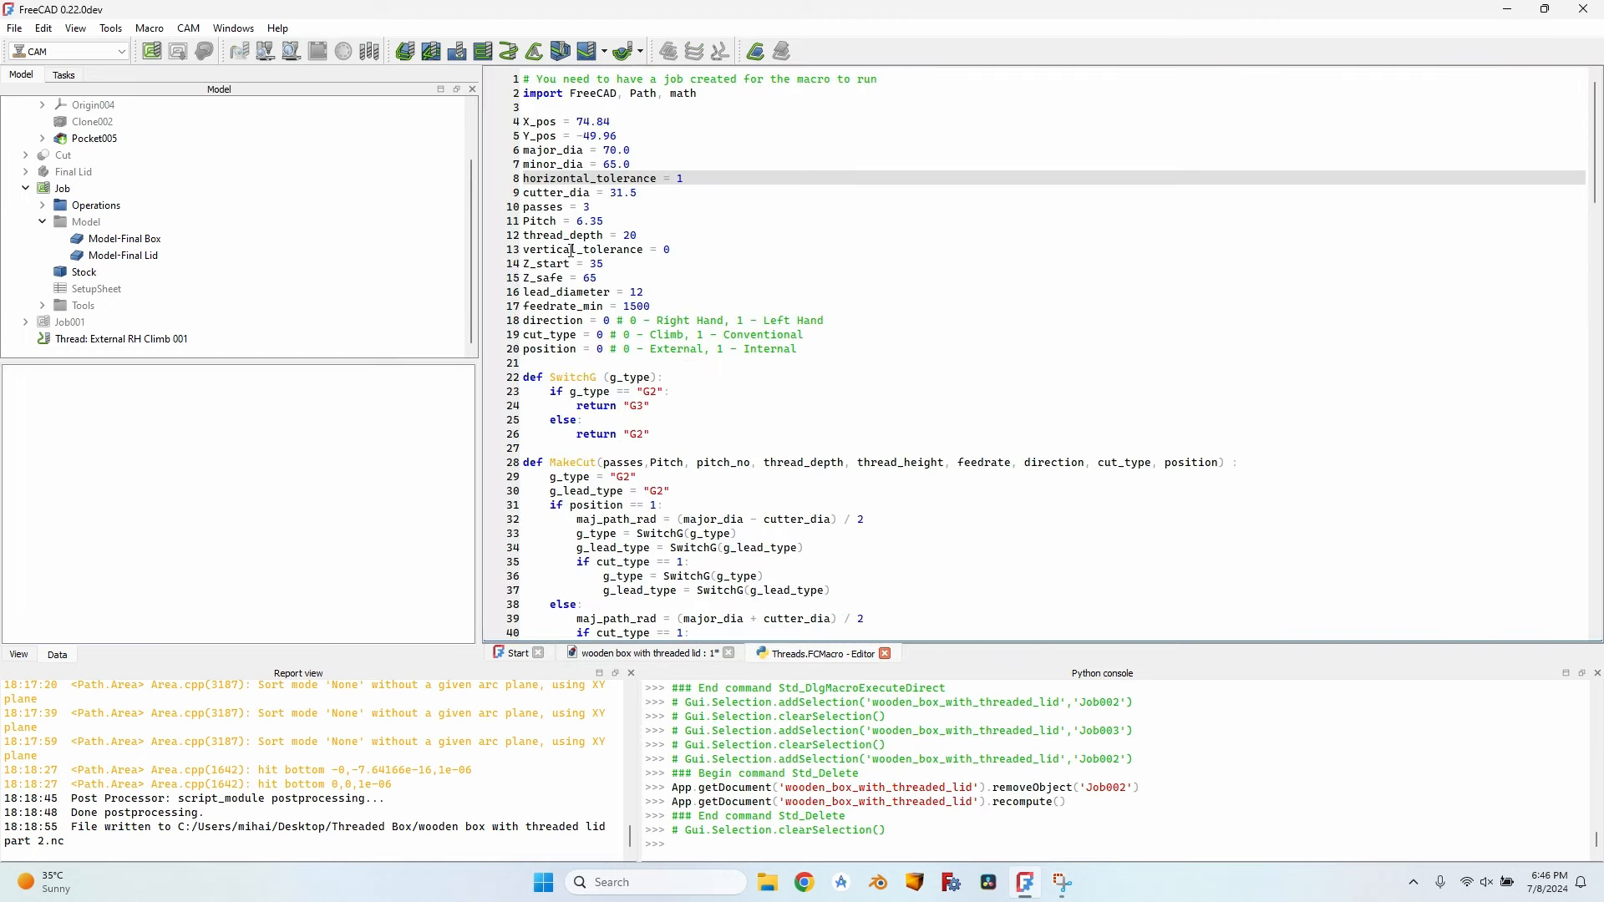
Step: Set the macro's vertical_tolerance to 1, save it and run it to generate an updated external thread toolpath
{"action": "left_click", "coordinate": [570, 250]}
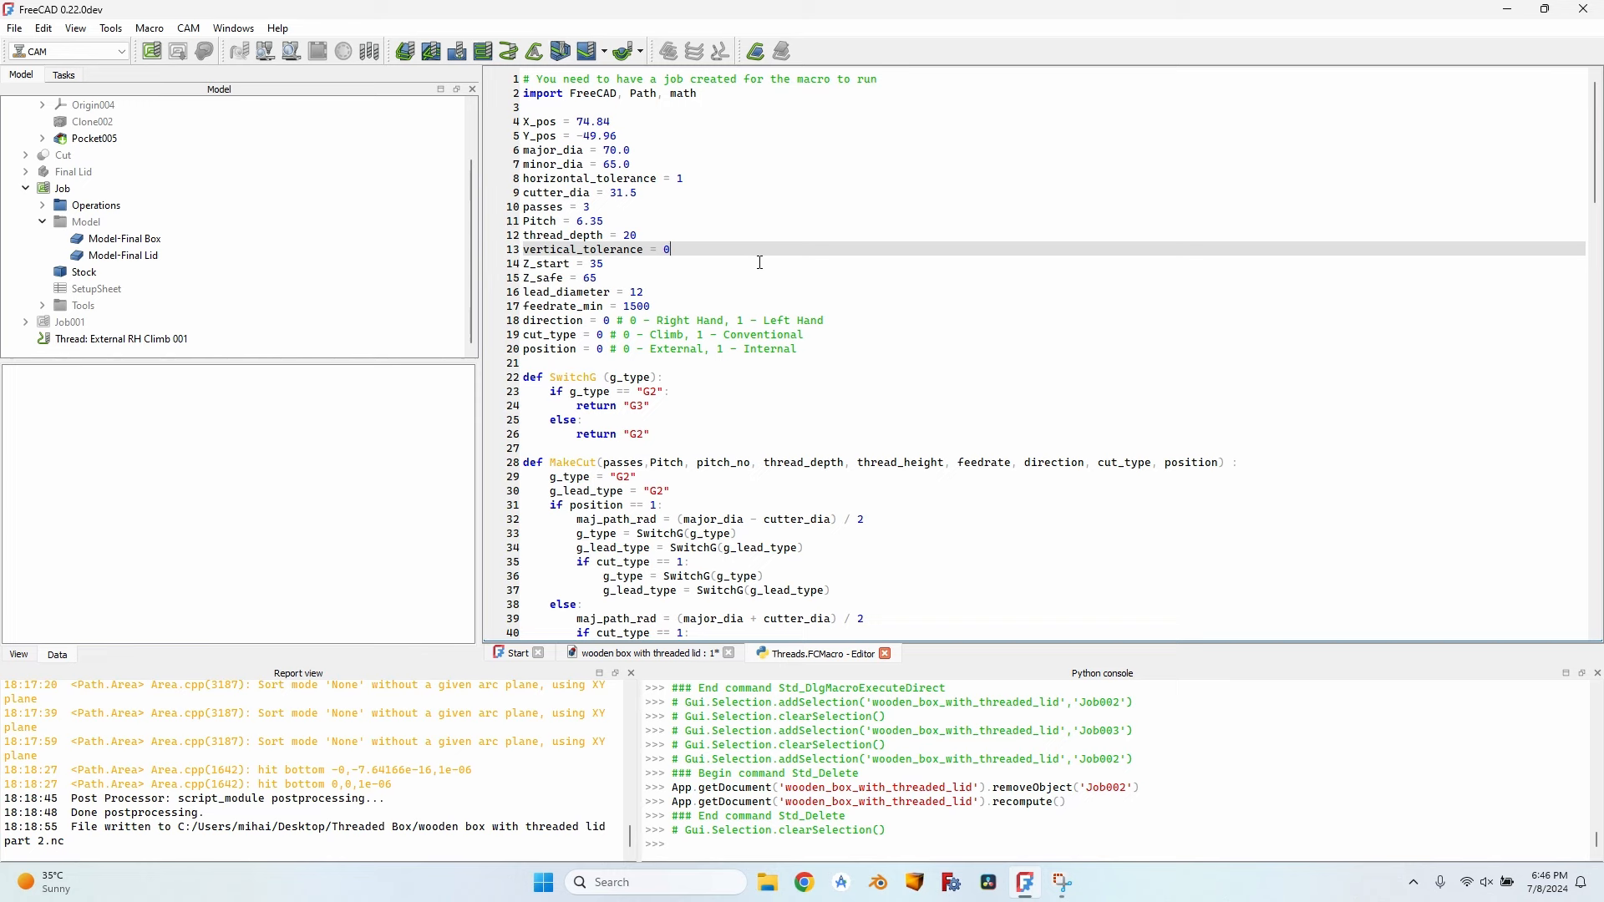
{"action": "key", "text": "BackSpace"}
{"action": "key", "text": "ctrl+s"}
{"action": "left_click", "coordinate": [150, 28]}
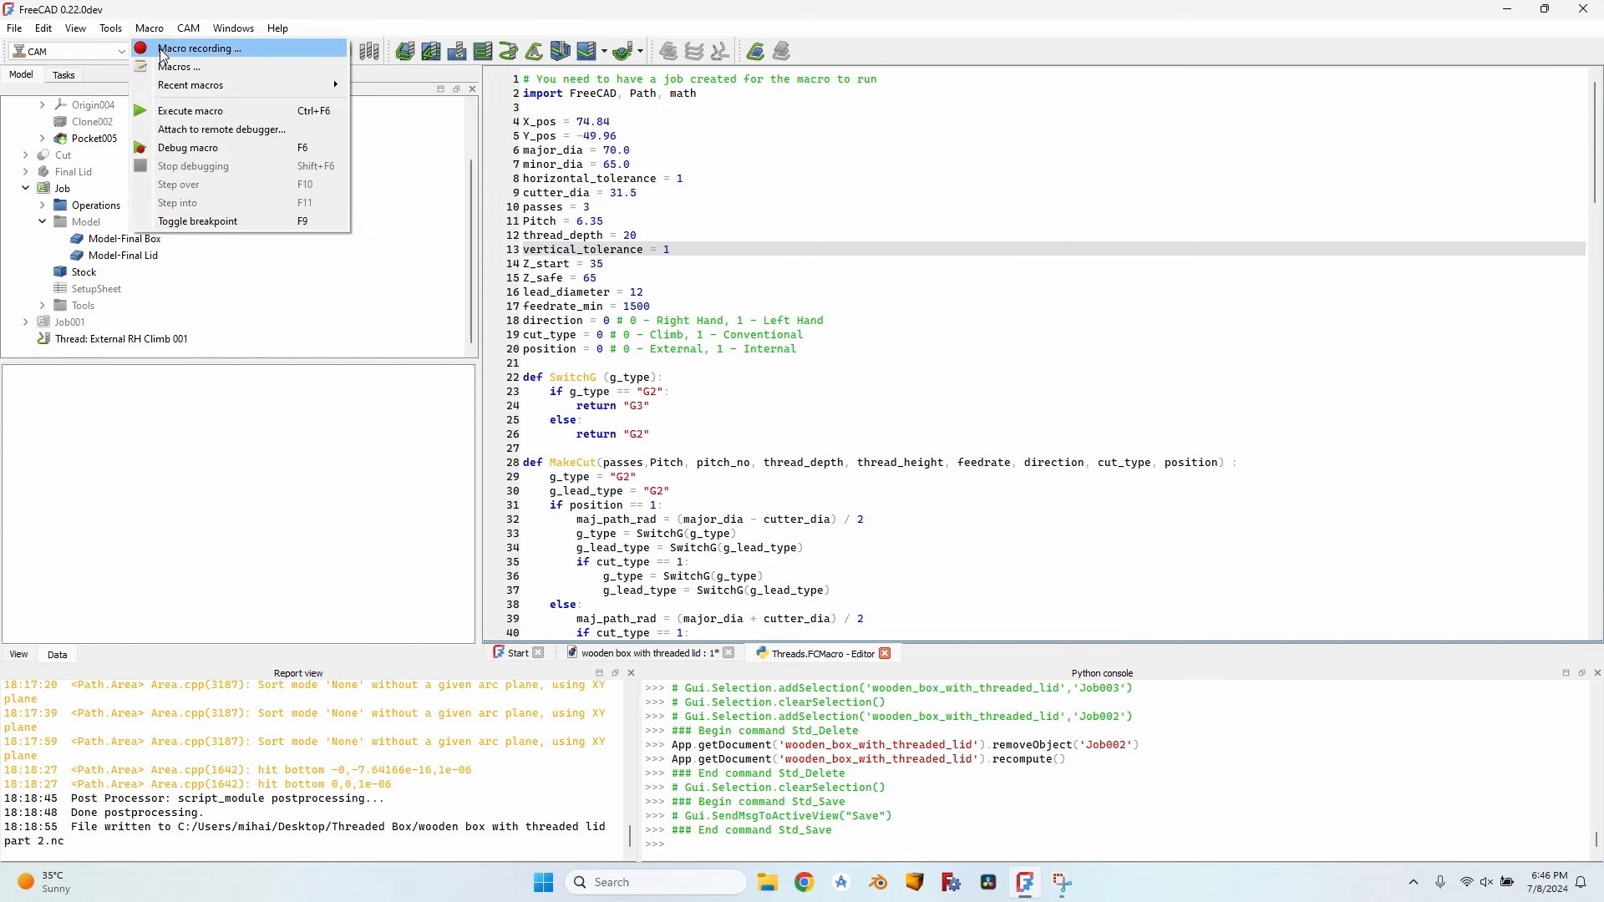
{"action": "left_click", "coordinate": [213, 111]}
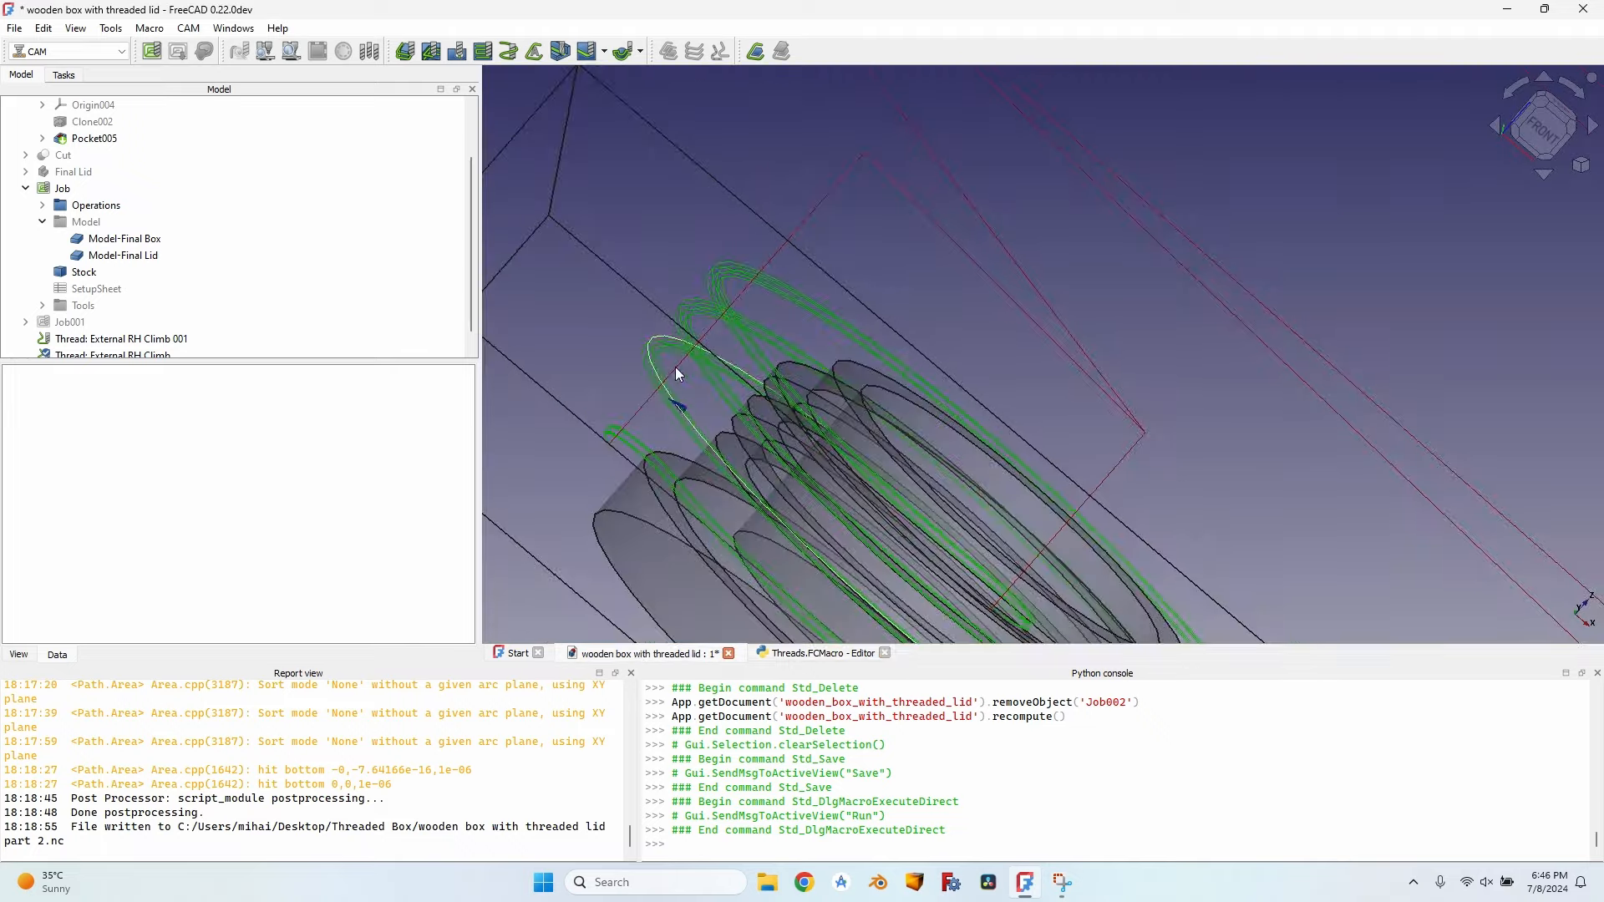
Step: Compare the external thread toolpaths around the box and delete the older one, Thread: External RH Climb 001
{"action": "middle_click_drag", "start_coordinate": [700, 367], "coordinate": [849, 340]}
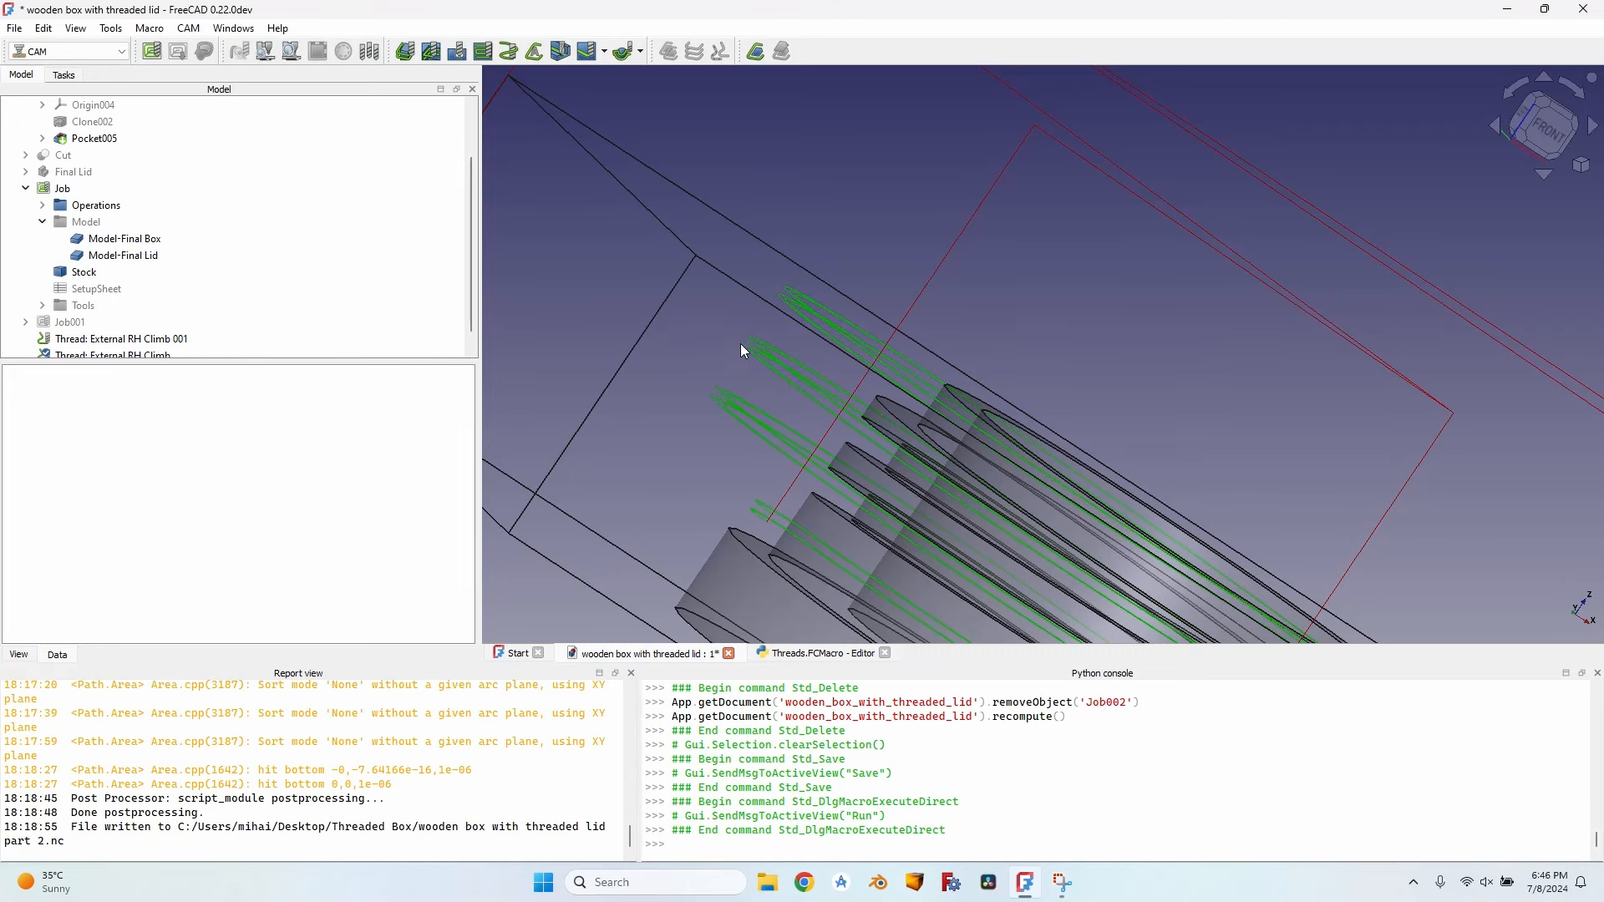
{"action": "scroll", "coordinate": [868, 447], "scroll_direction": "up", "scroll_amount": 2}
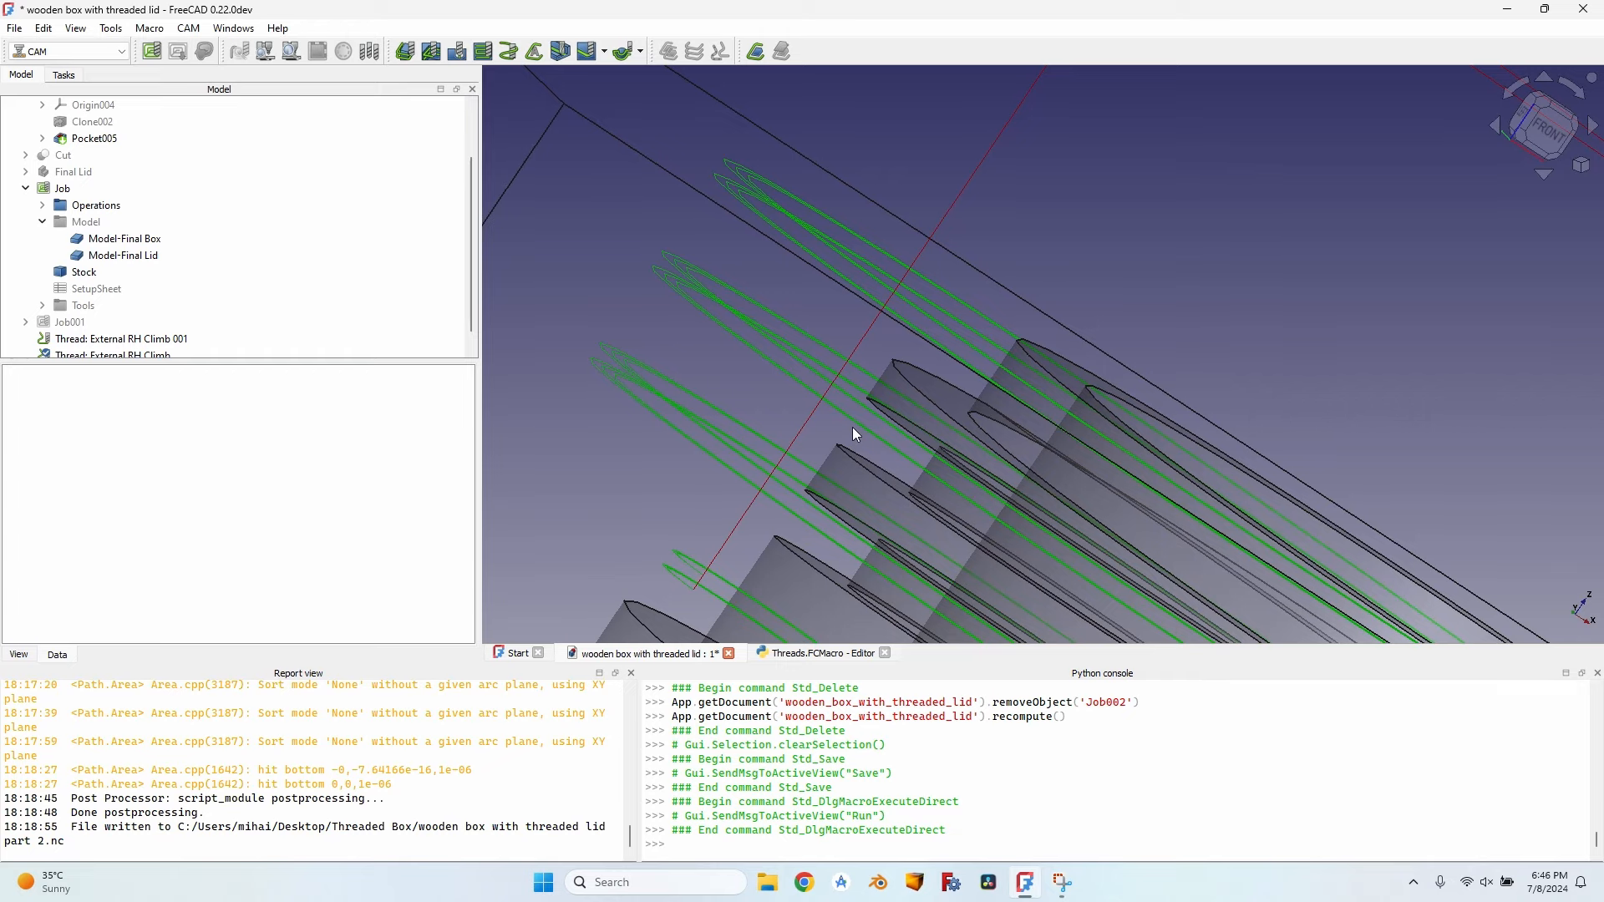
{"action": "scroll", "coordinate": [852, 429], "scroll_direction": "down", "scroll_amount": 6}
{"action": "middle_click_drag", "start_coordinate": [852, 429], "coordinate": [718, 381]}
{"action": "scroll", "coordinate": [718, 381], "scroll_direction": "up", "scroll_amount": 5}
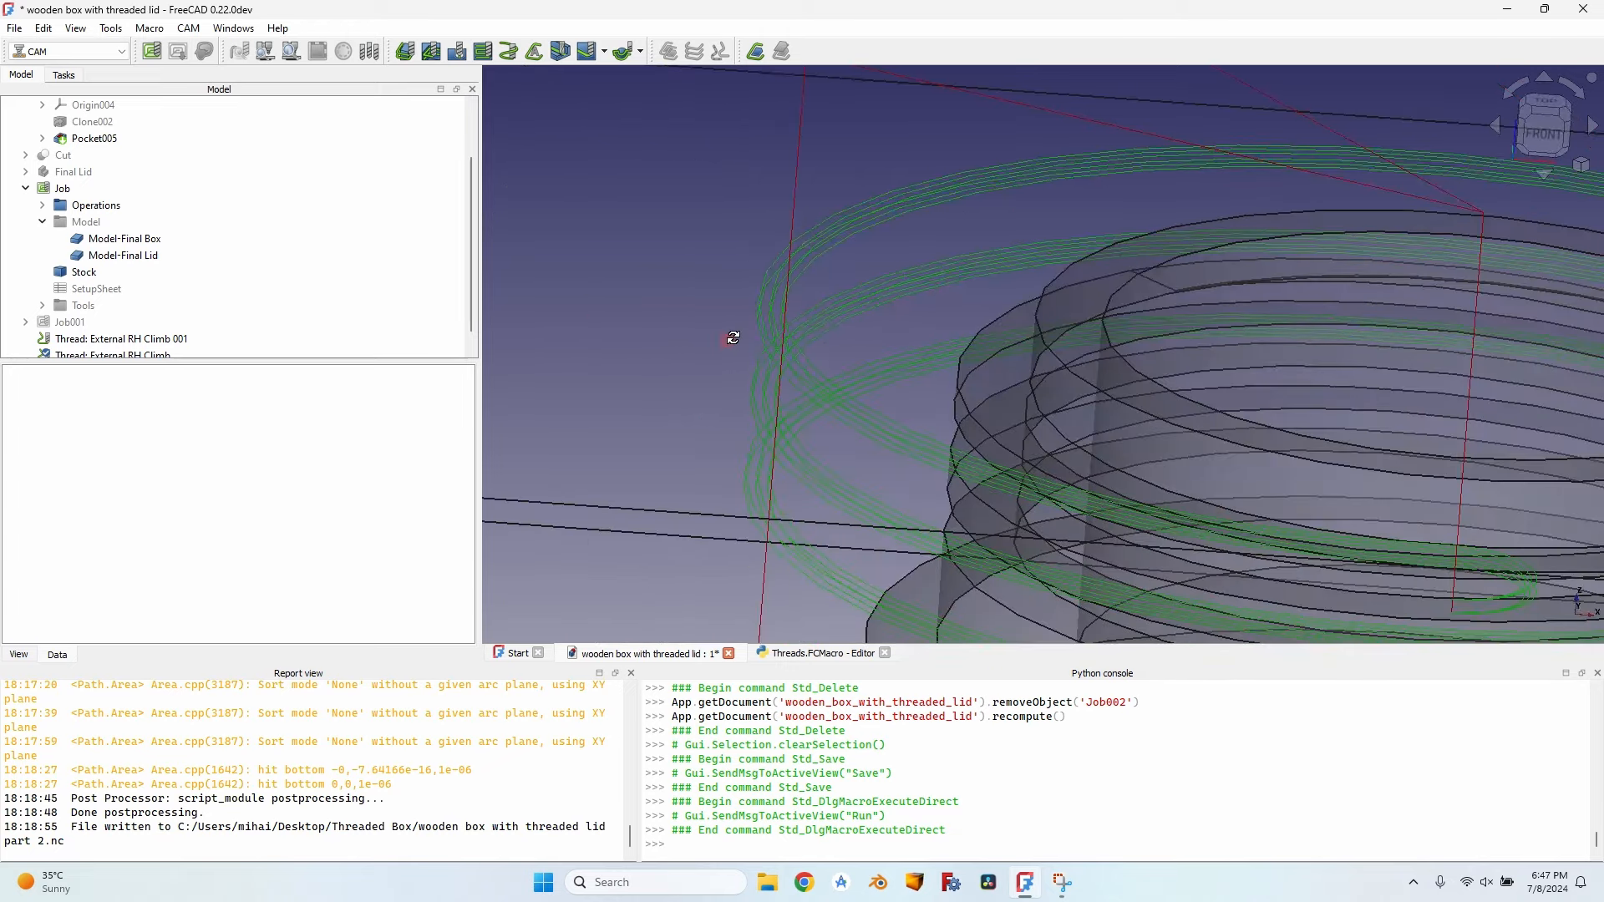
{"action": "scroll", "coordinate": [737, 337], "scroll_direction": "up", "scroll_amount": 1}
{"action": "left_click", "coordinate": [131, 356]}
{"action": "key", "text": "Delete"}
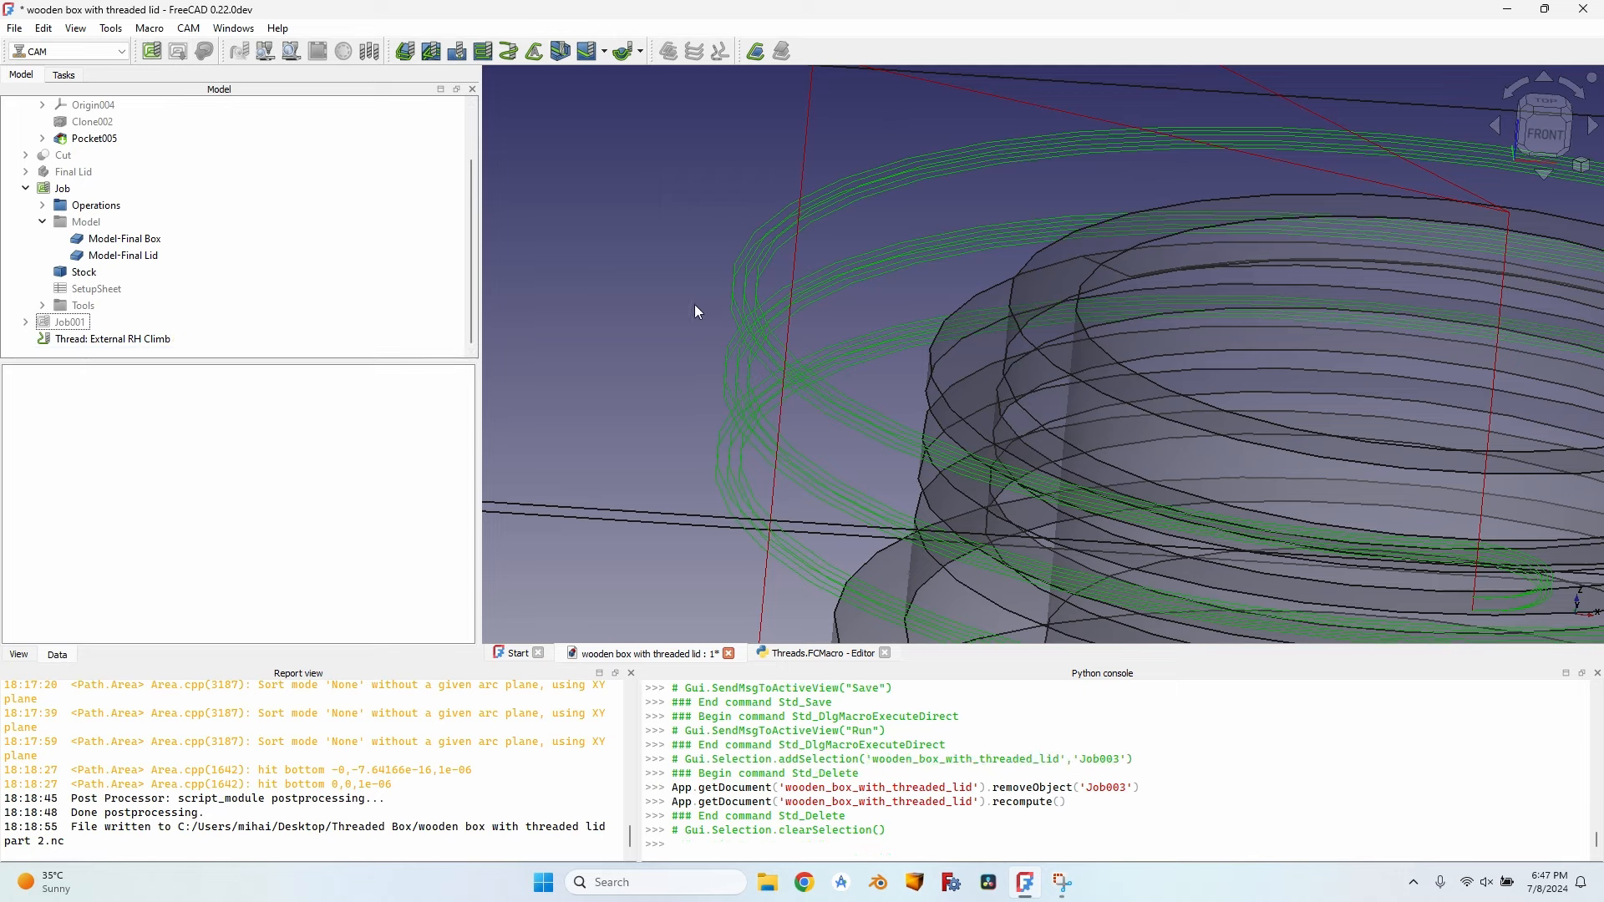
{"action": "scroll", "coordinate": [669, 301], "scroll_direction": "down", "scroll_amount": 3}
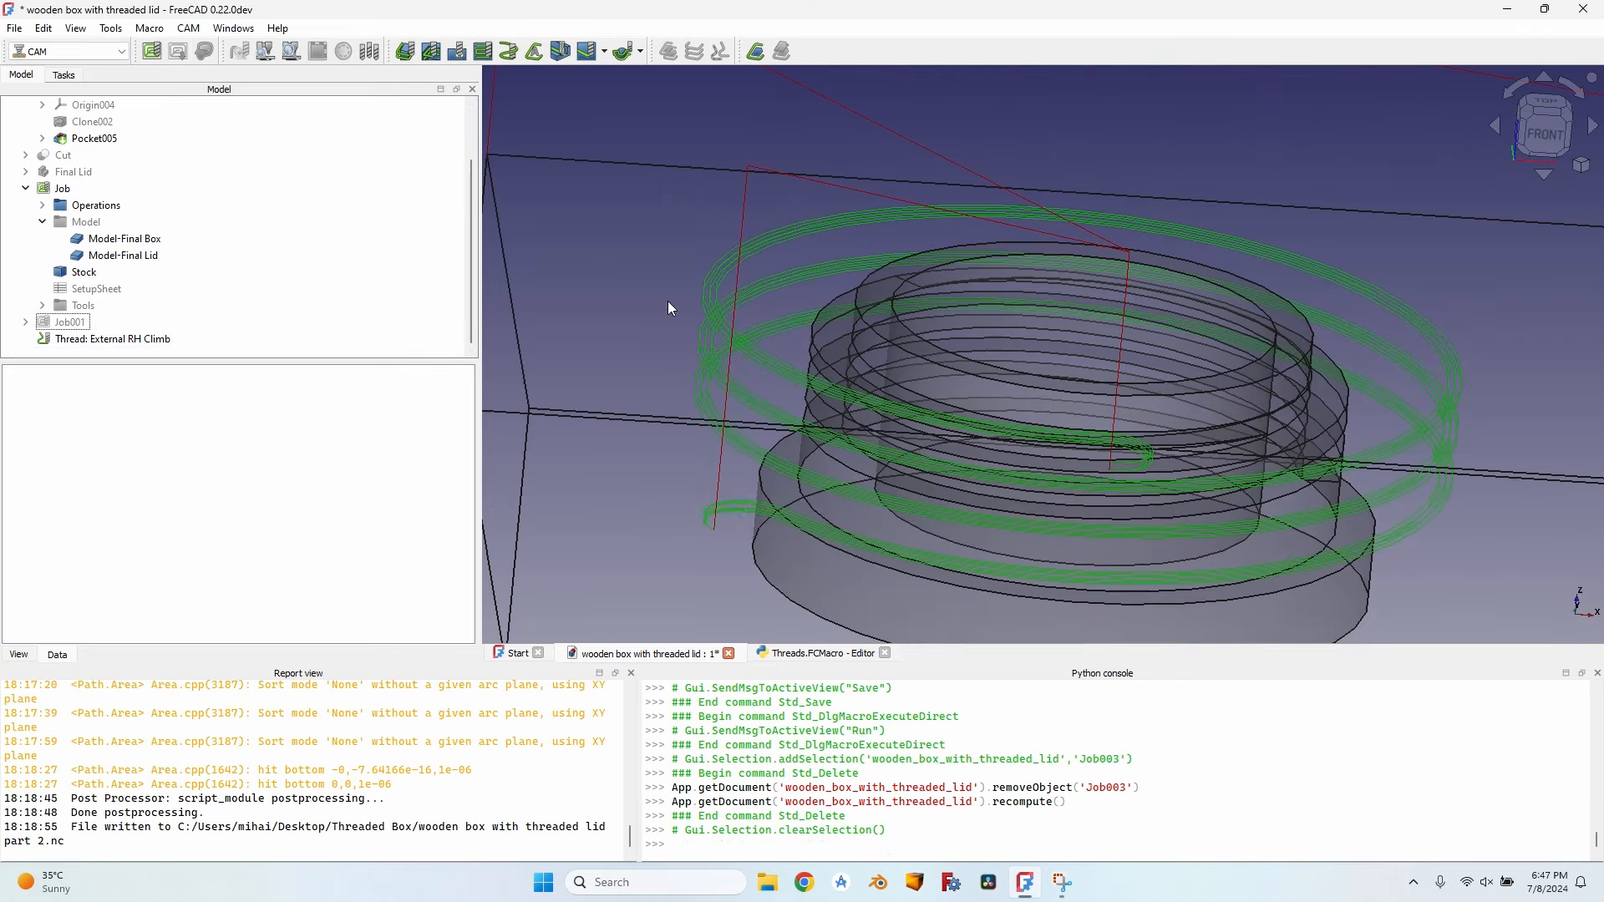
Step: Set the macro's vertical_tolerance to 0.5, save it and run it to generate a new external thread toolpath
{"action": "left_click", "coordinate": [798, 660]}
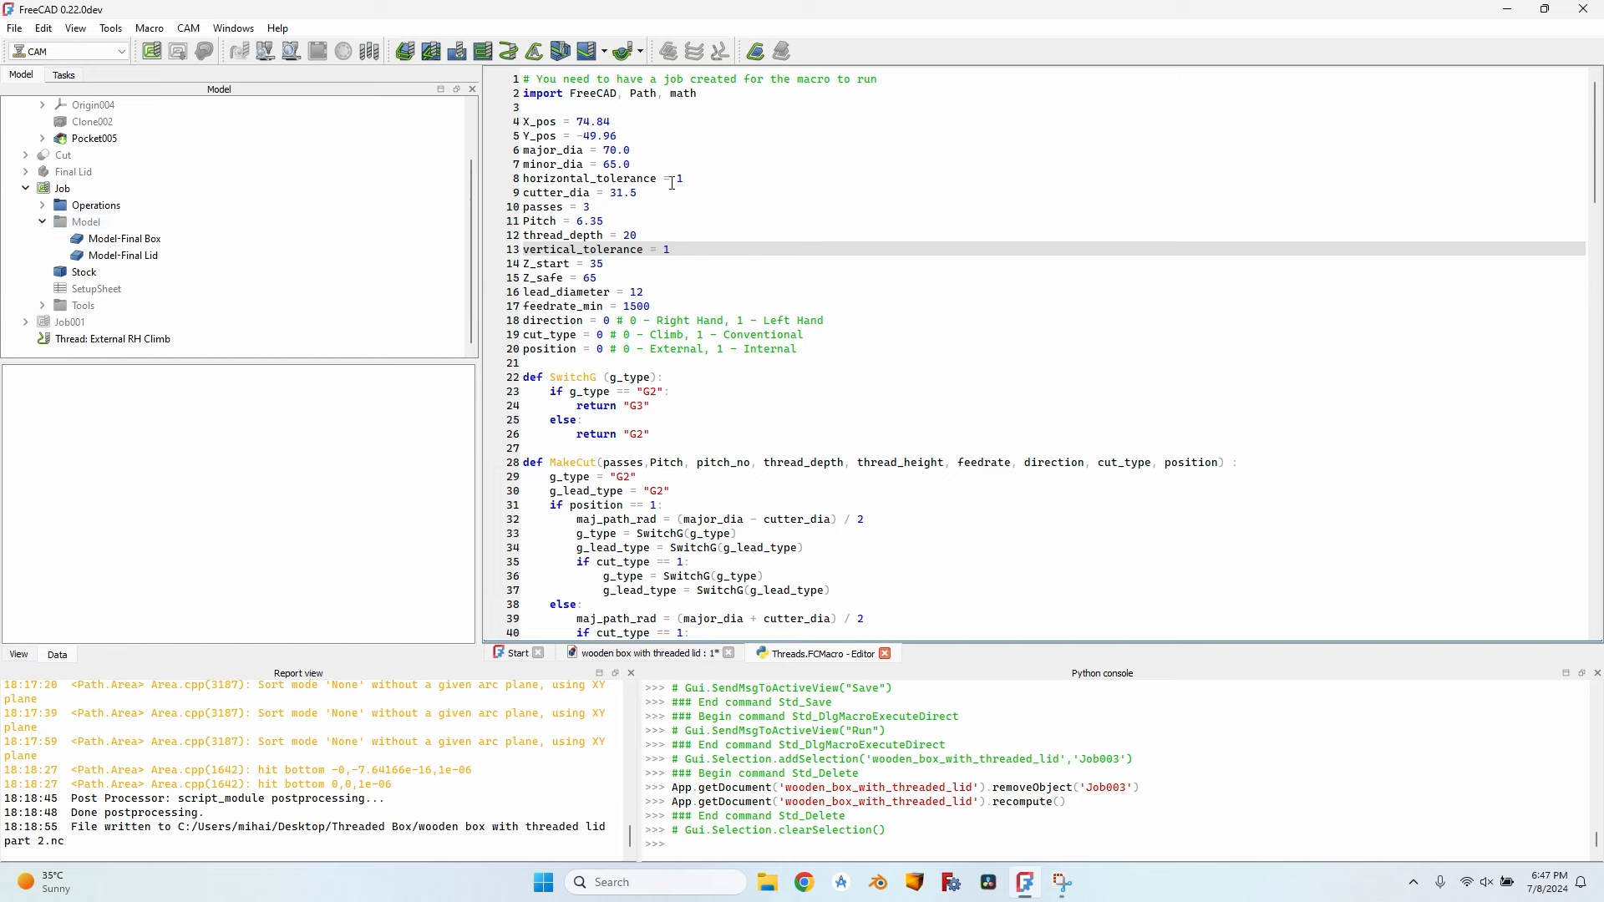
{"action": "double_click", "coordinate": [671, 250]}
{"action": "type", "text": "0.5"}
{"action": "left_click", "coordinate": [643, 653]}
{"action": "scroll", "coordinate": [1420, 314], "scroll_direction": "down", "scroll_amount": 3}
{"action": "middle_click_drag", "start_coordinate": [1416, 307], "coordinate": [1144, 337]}
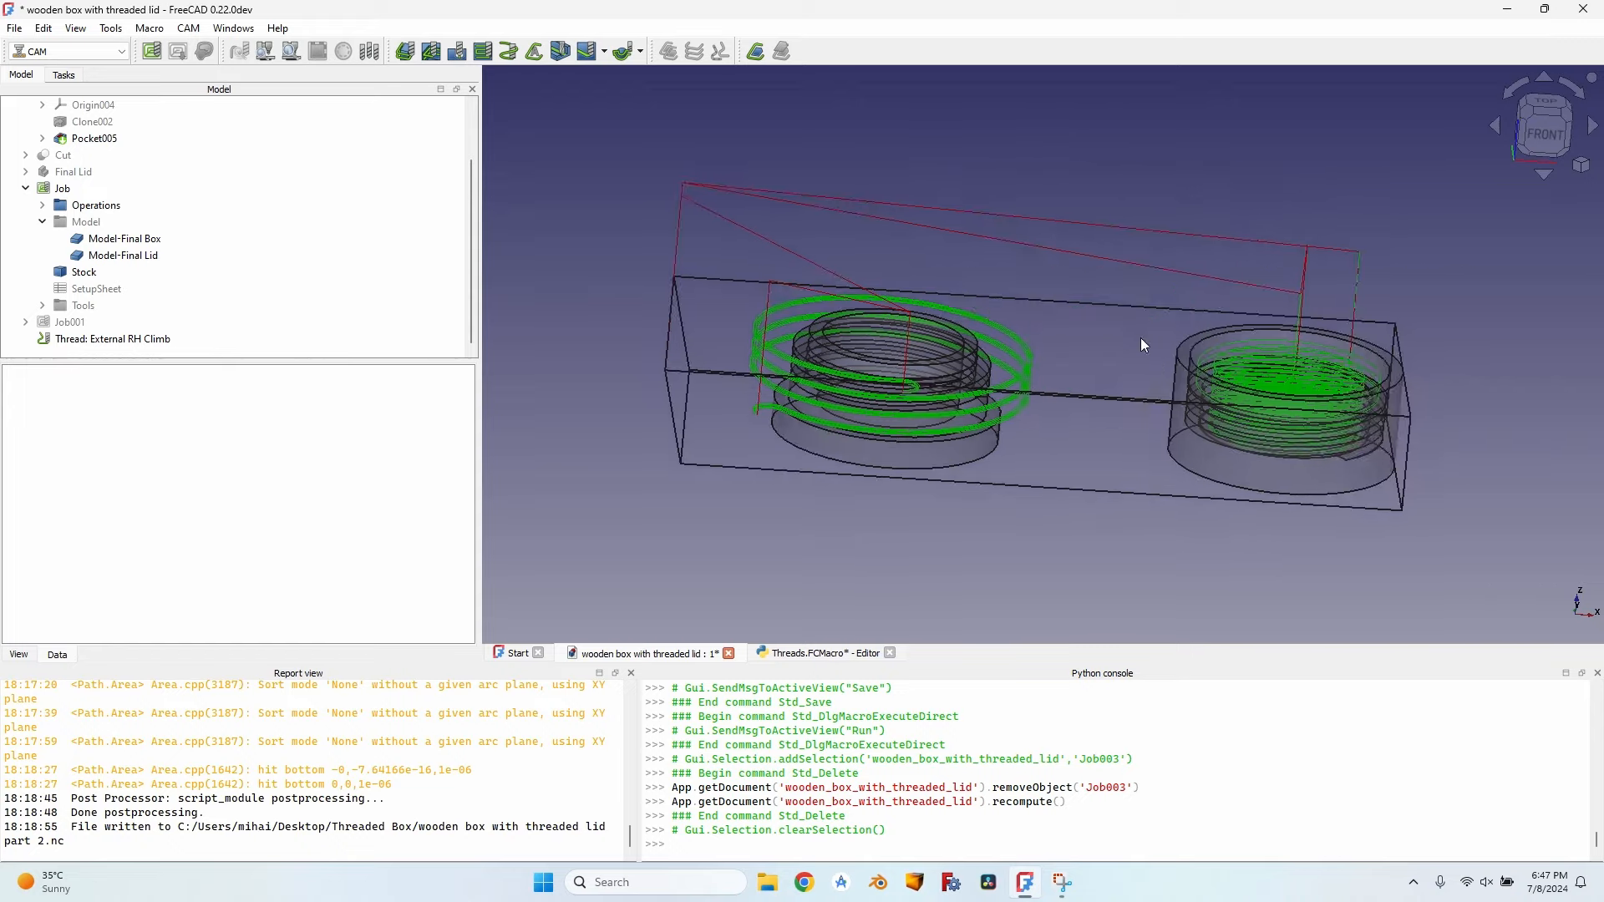
{"action": "scroll", "coordinate": [1230, 339], "scroll_direction": "up", "scroll_amount": 4}
{"action": "middle_click_drag", "start_coordinate": [815, 420], "coordinate": [1169, 387]}
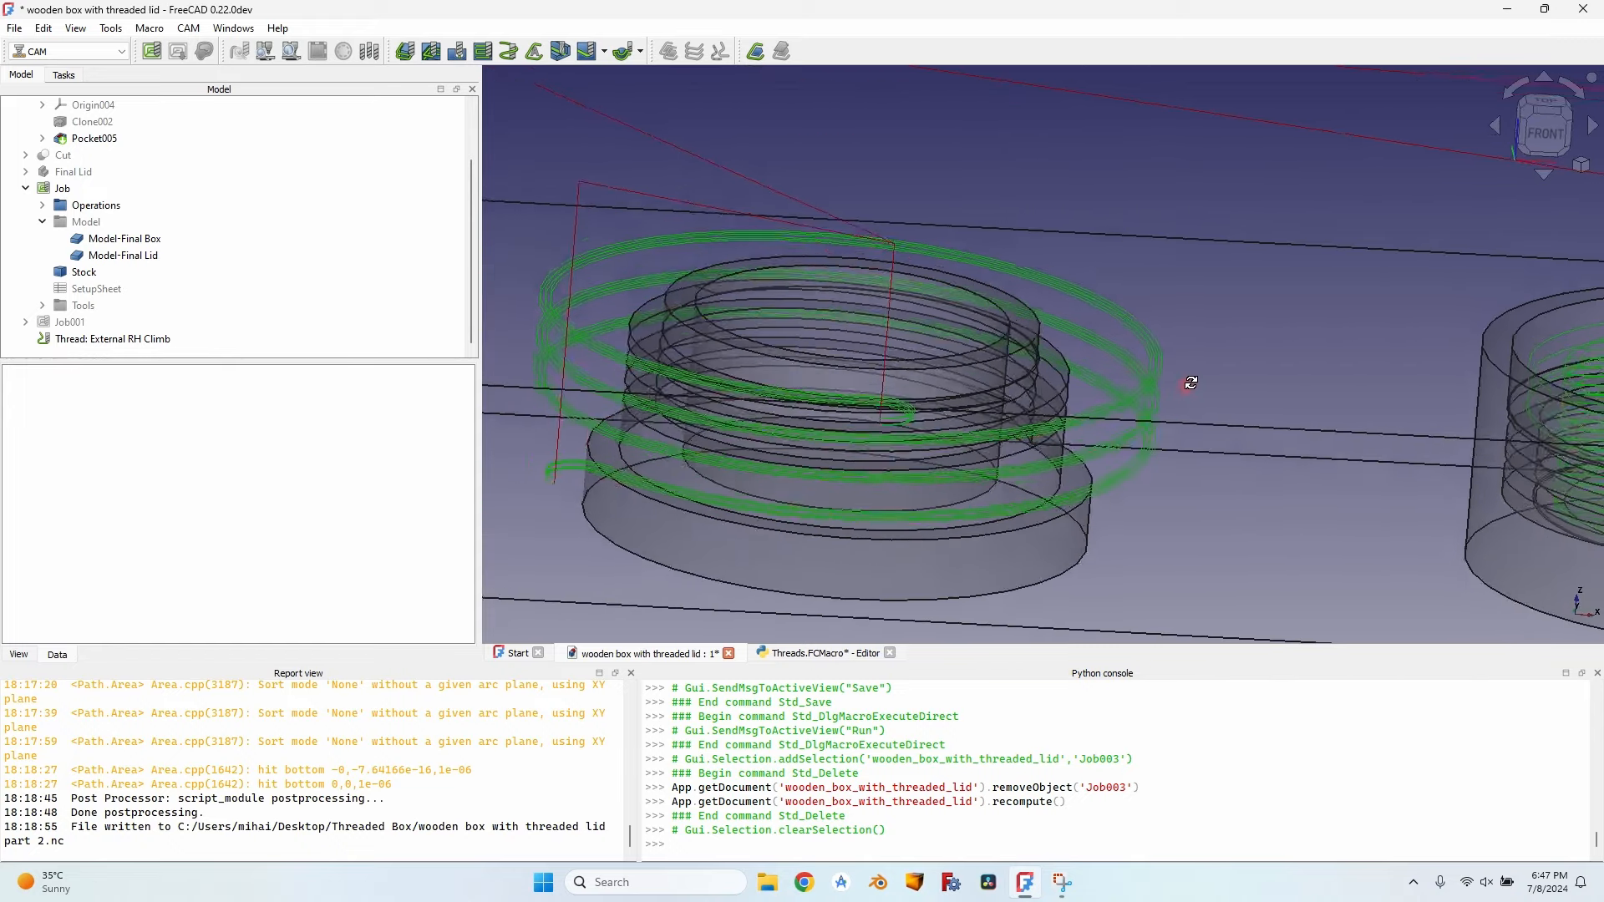
{"action": "left_click", "coordinate": [802, 656]}
{"action": "key", "text": "ctrl+s"}
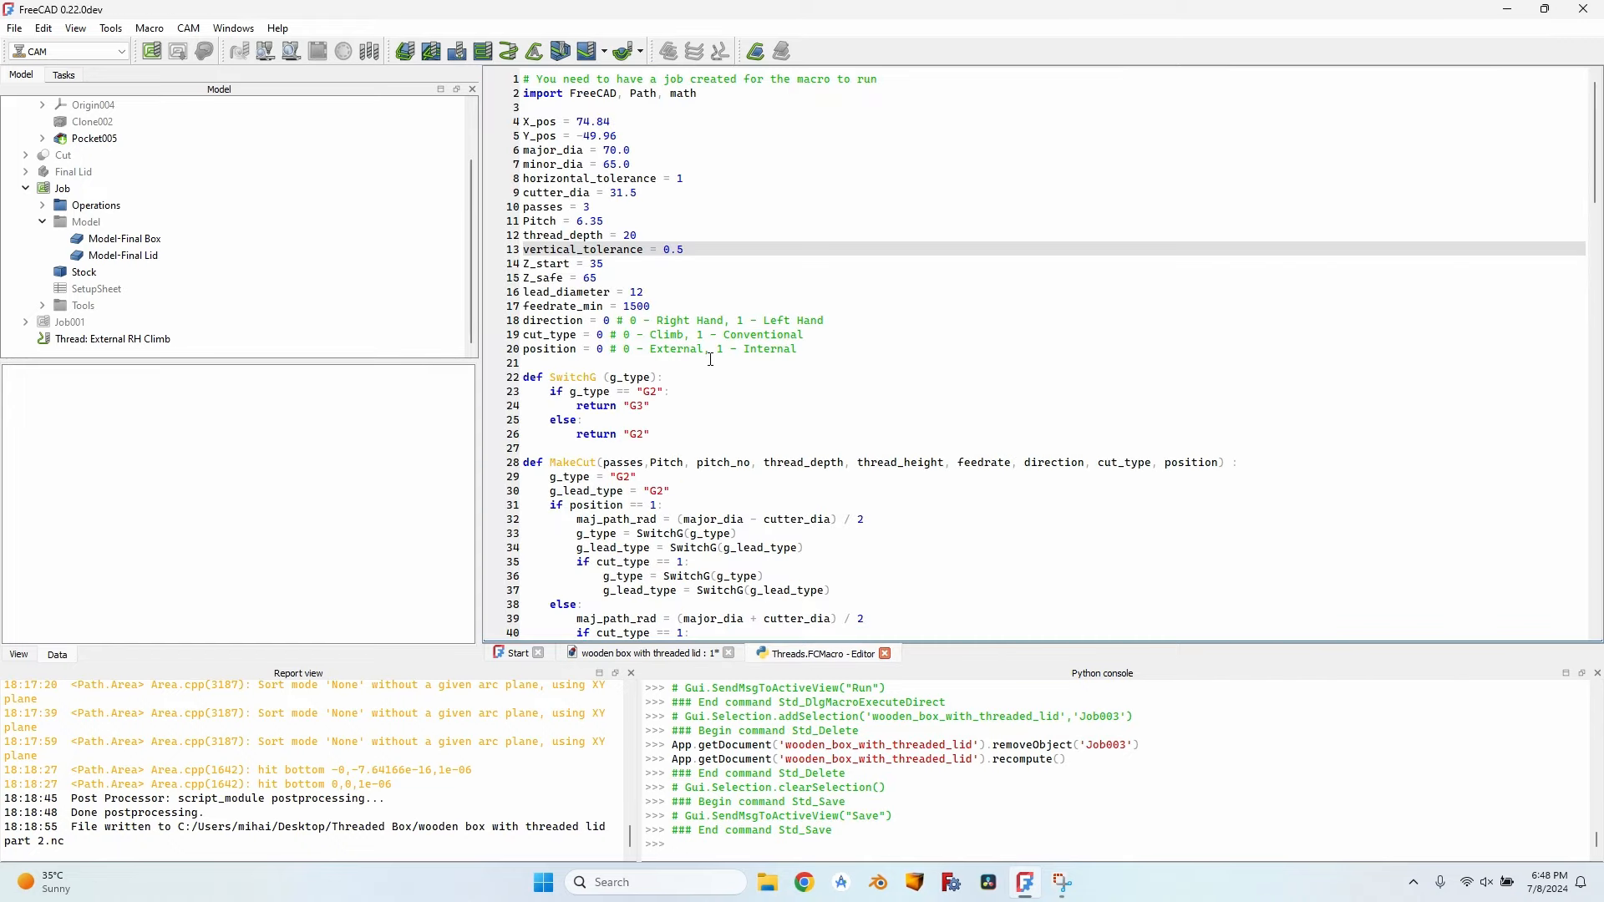
{"action": "key", "text": "ctrl+F6"}
Step: Delete the older external thread toolpath, Thread: External RH Climb, keeping the newly generated one
{"action": "left_click", "coordinate": [109, 339]}
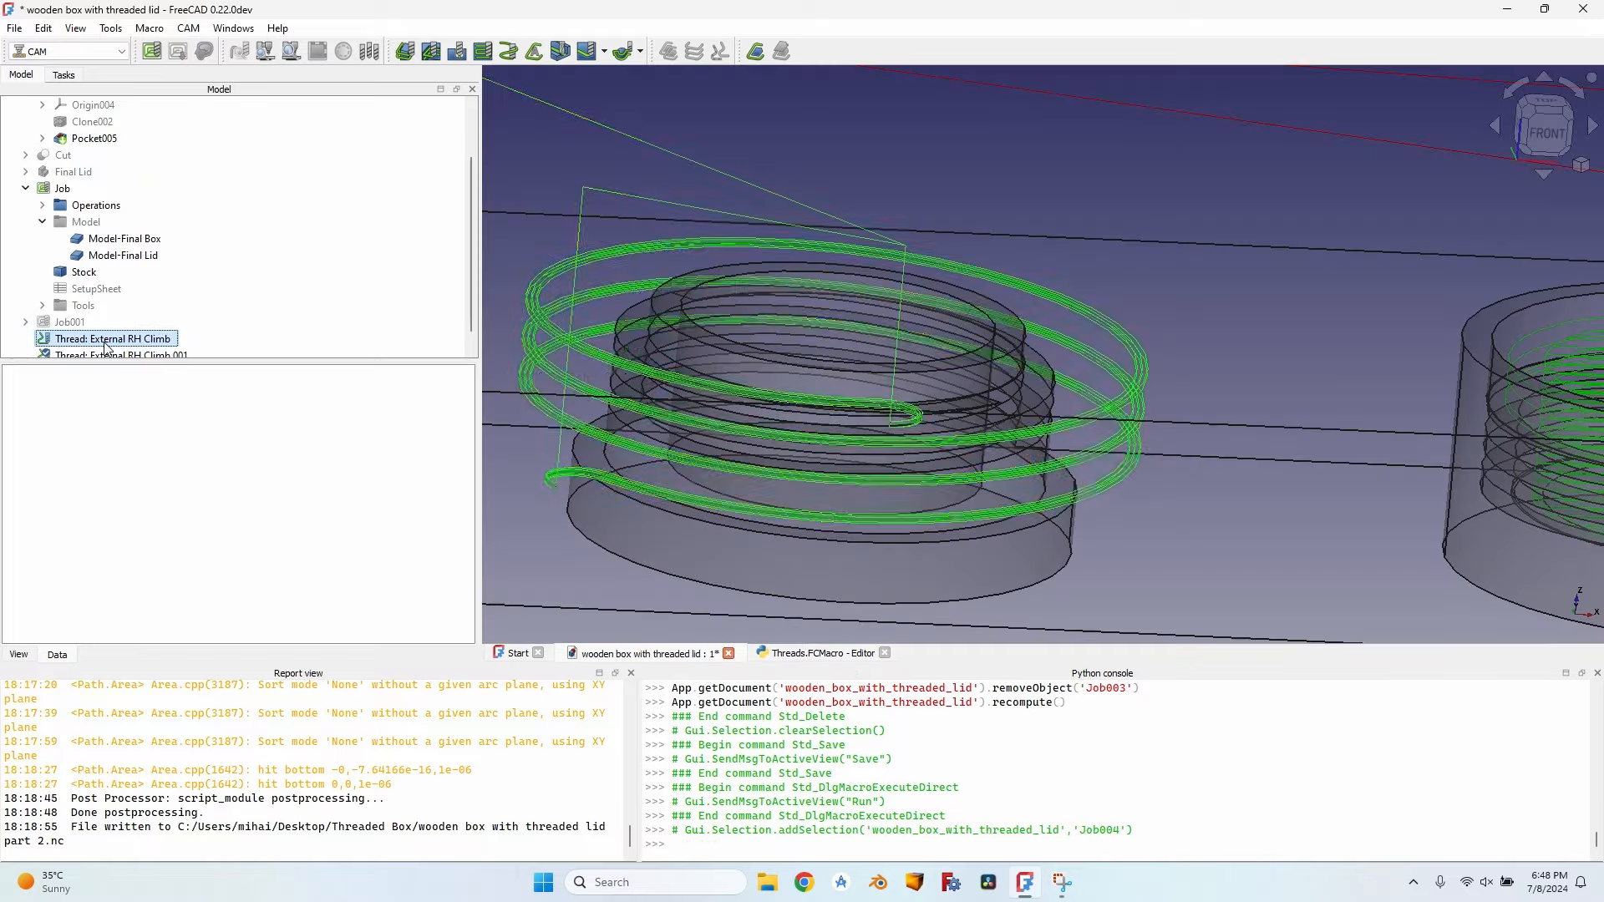
{"action": "key", "text": "Delete"}
{"action": "middle_click_drag", "start_coordinate": [906, 256], "coordinate": [859, 297]}
Step: Deactivate the Pocket_Shape and Profile002 operations of the Job
{"action": "middle_click_drag", "start_coordinate": [1114, 304], "coordinate": [931, 302]}
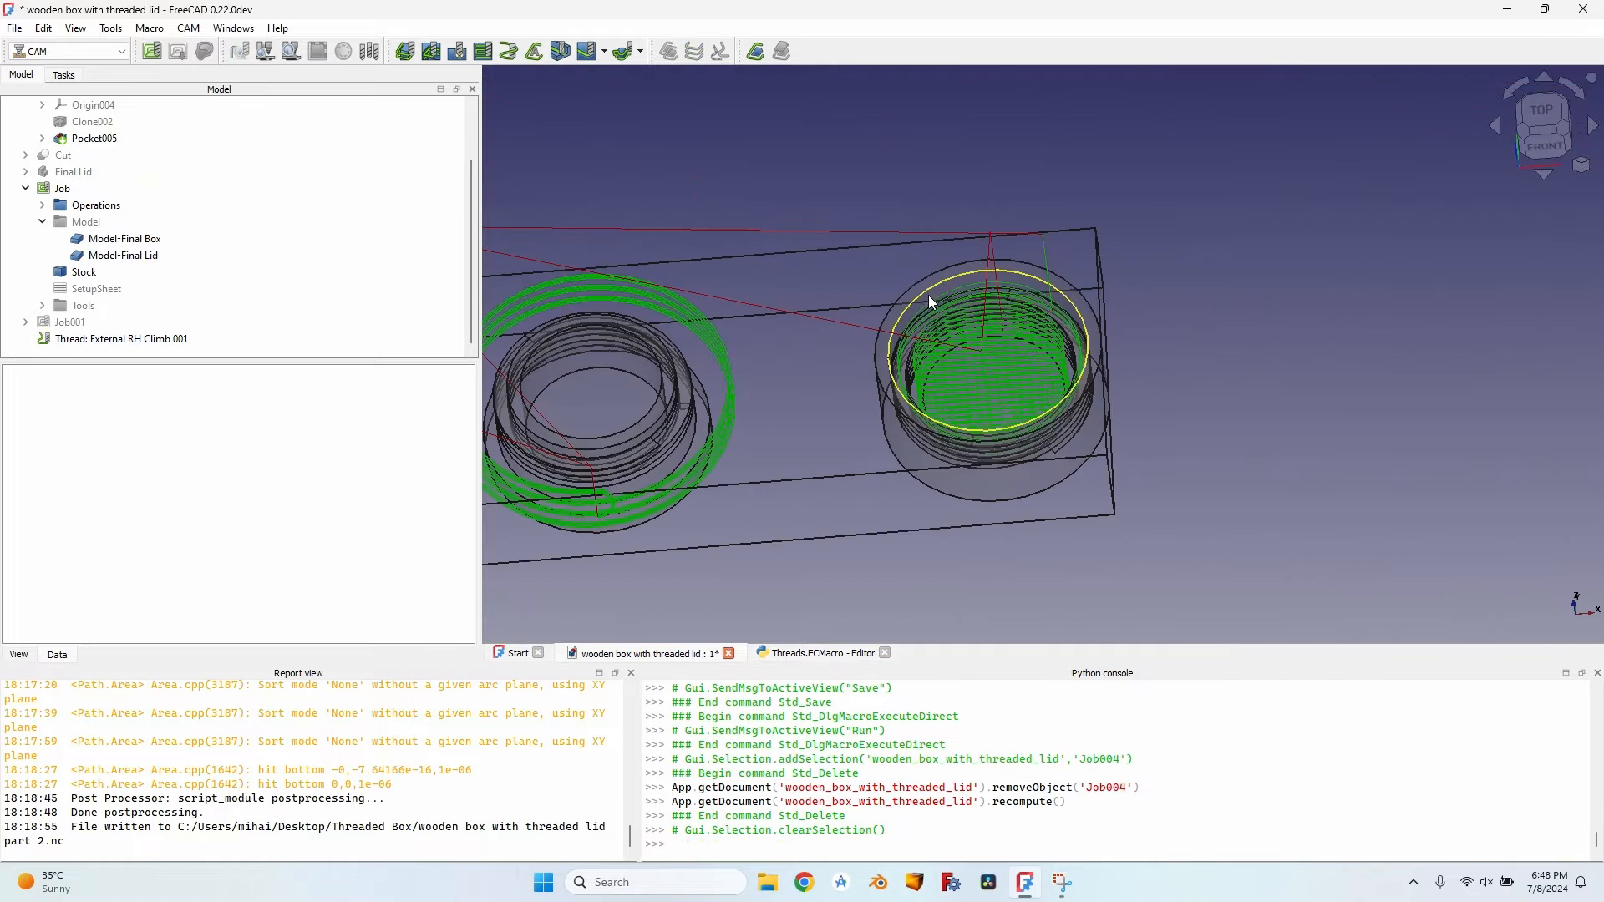
{"action": "scroll", "coordinate": [931, 302], "scroll_direction": "up", "scroll_amount": 2}
{"action": "left_click", "coordinate": [43, 206]}
{"action": "left_click", "coordinate": [105, 222]}
{"action": "left_click", "coordinate": [110, 239], "text": "ctrl"}
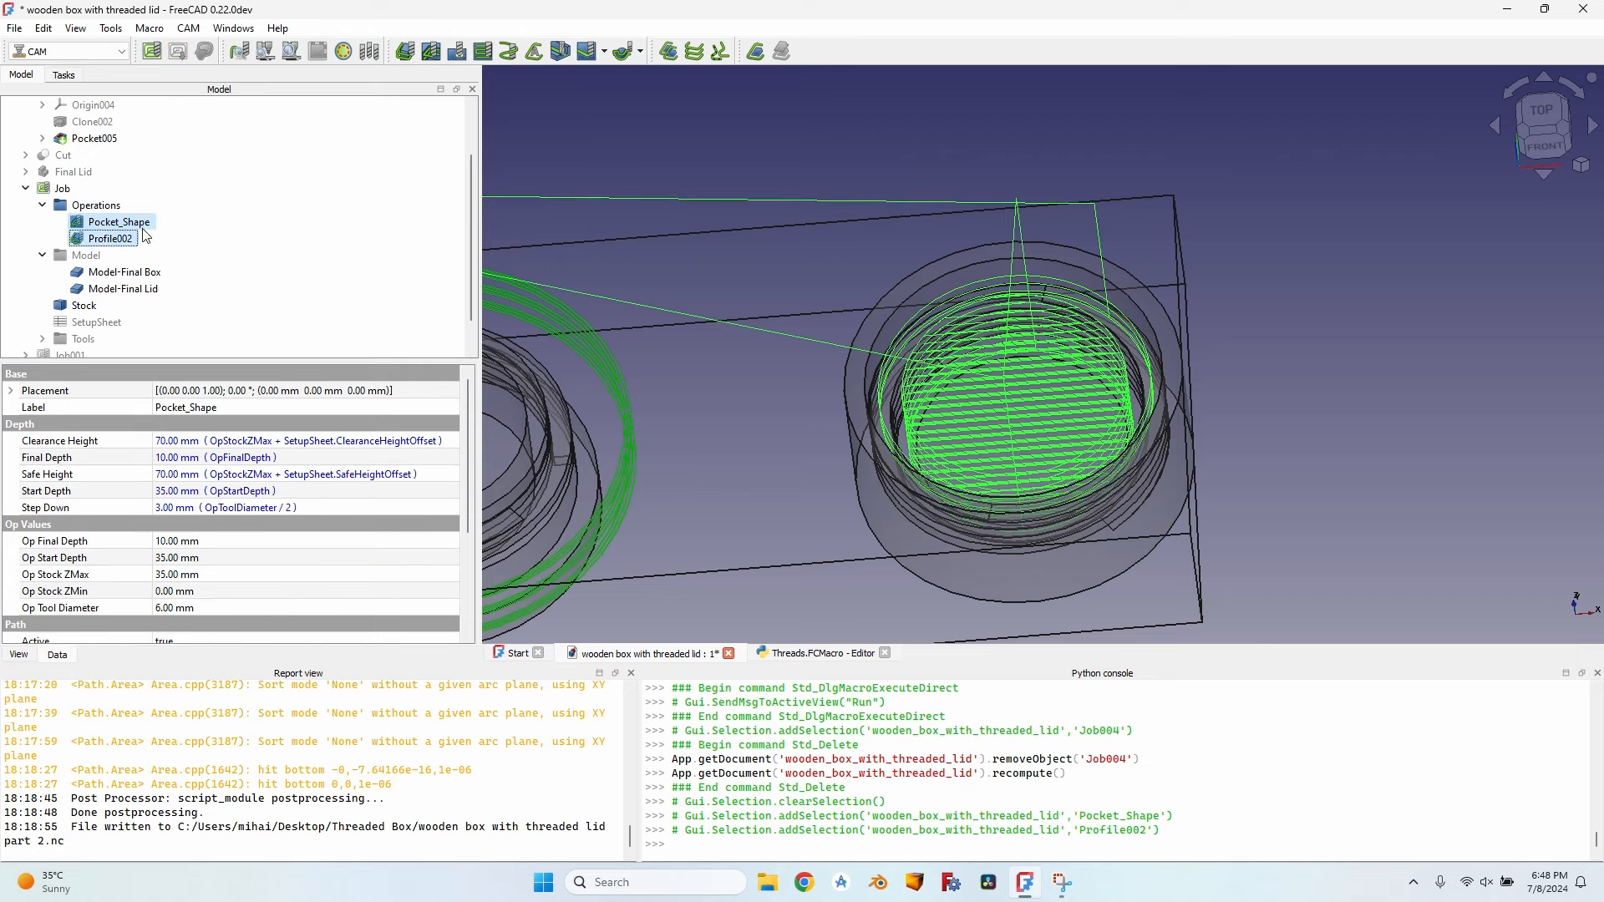
{"action": "left_click", "coordinate": [344, 51]}
Step: Using the lid model's placement, set the macro's X_pos to 214.84 and position to 1, and run it to generate an internal thread toolpath
{"action": "middle_click_drag", "start_coordinate": [981, 422], "coordinate": [953, 401]}
{"action": "left_click", "coordinate": [952, 401]}
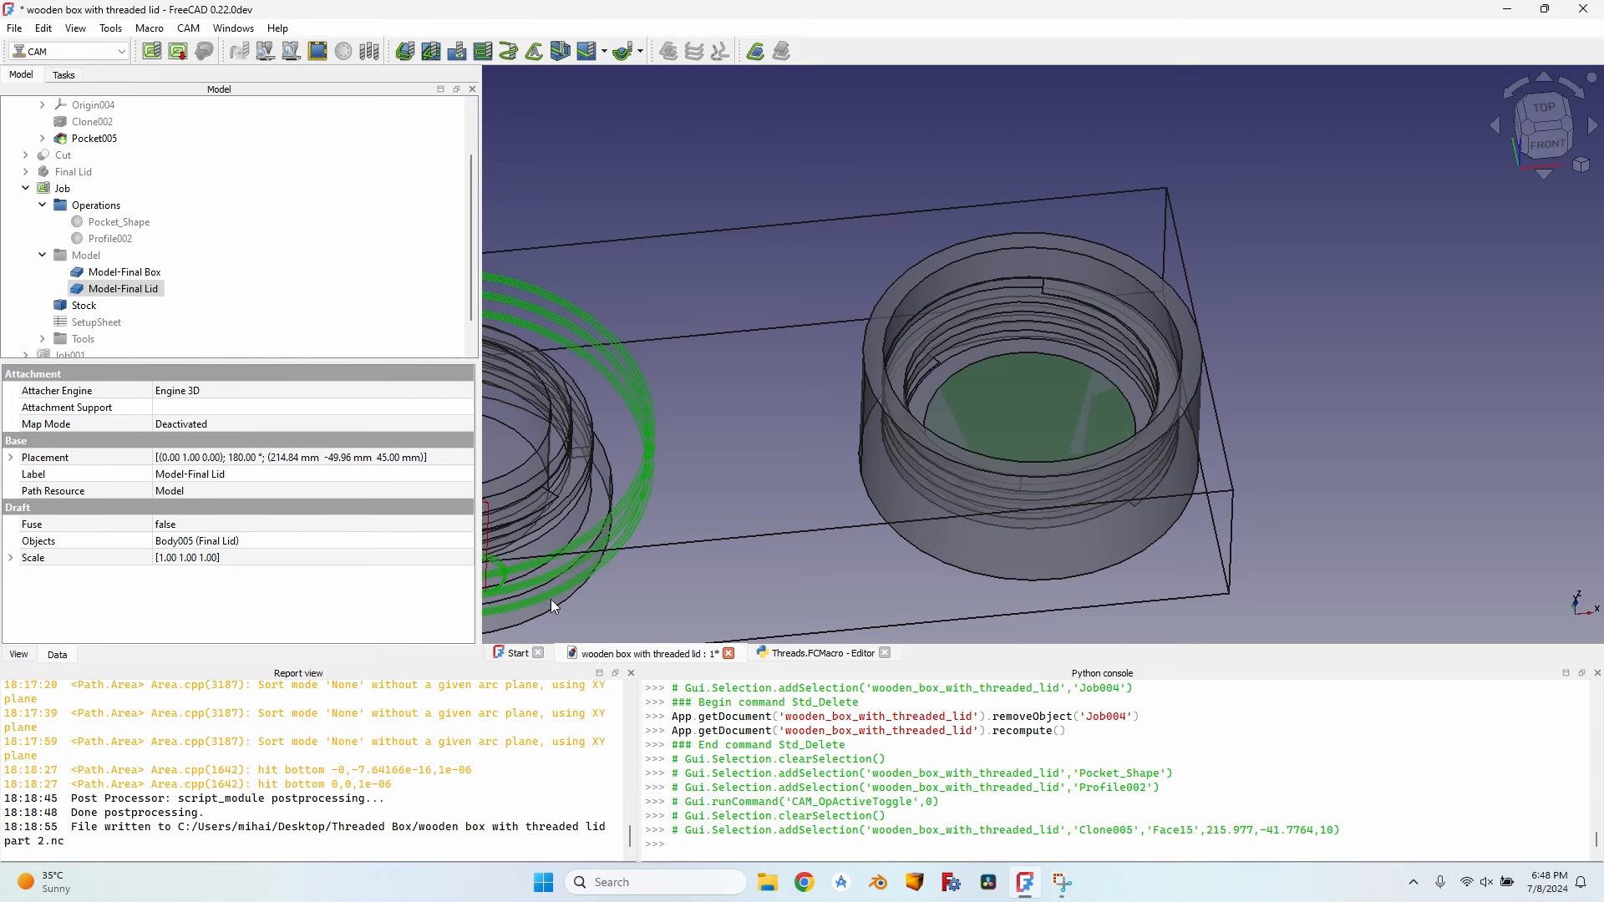
{"action": "left_click", "coordinate": [811, 654]}
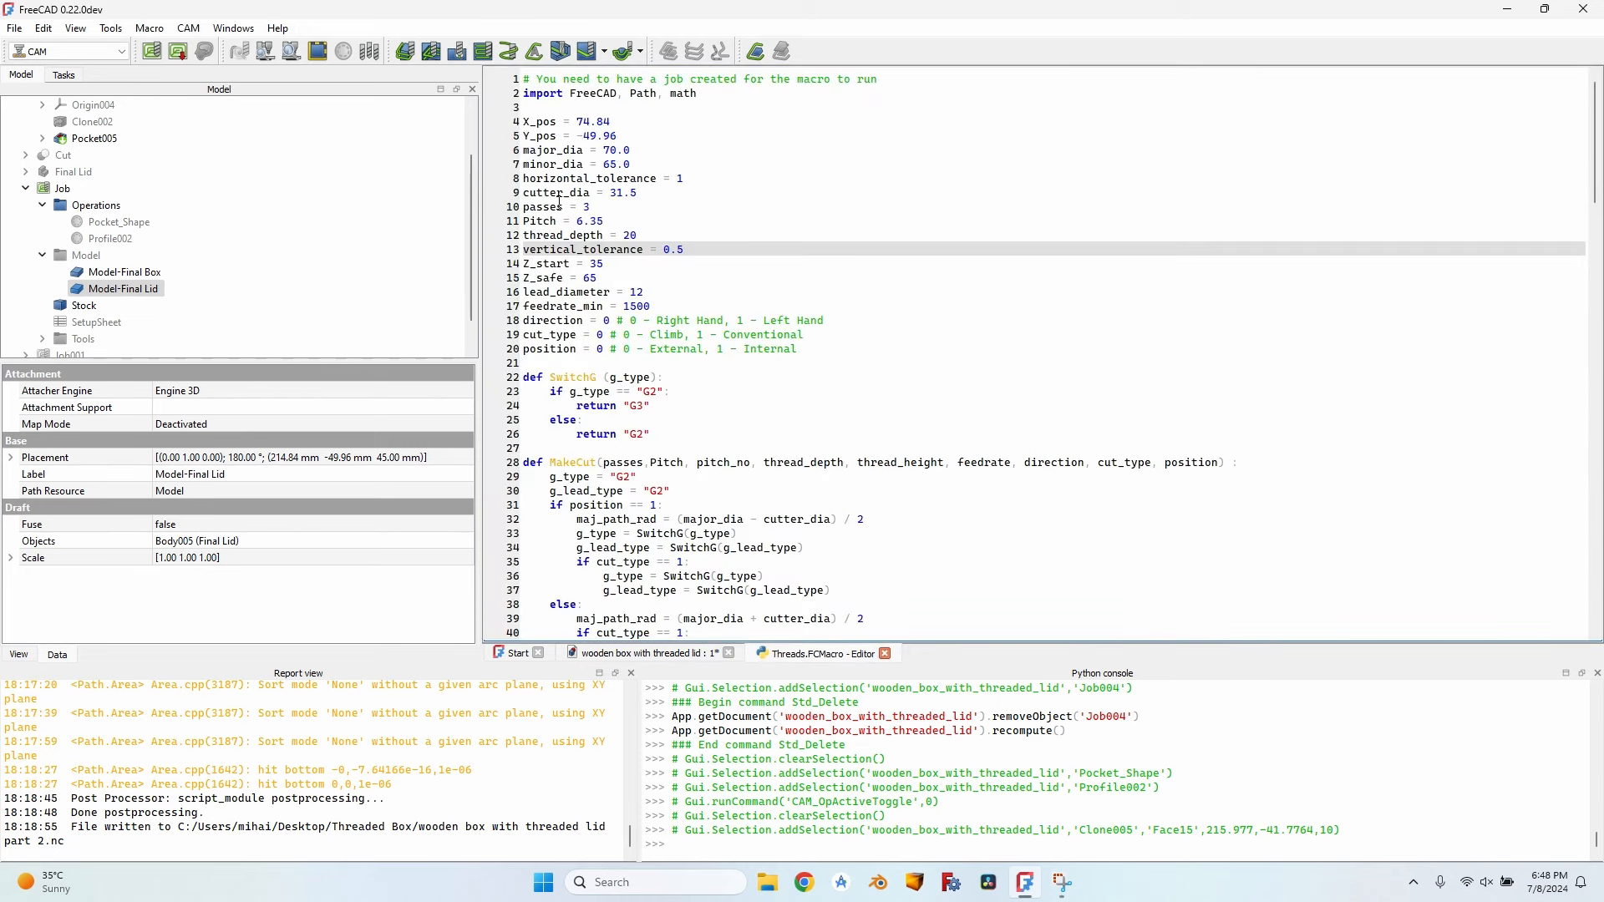
{"action": "left_click", "coordinate": [590, 121]}
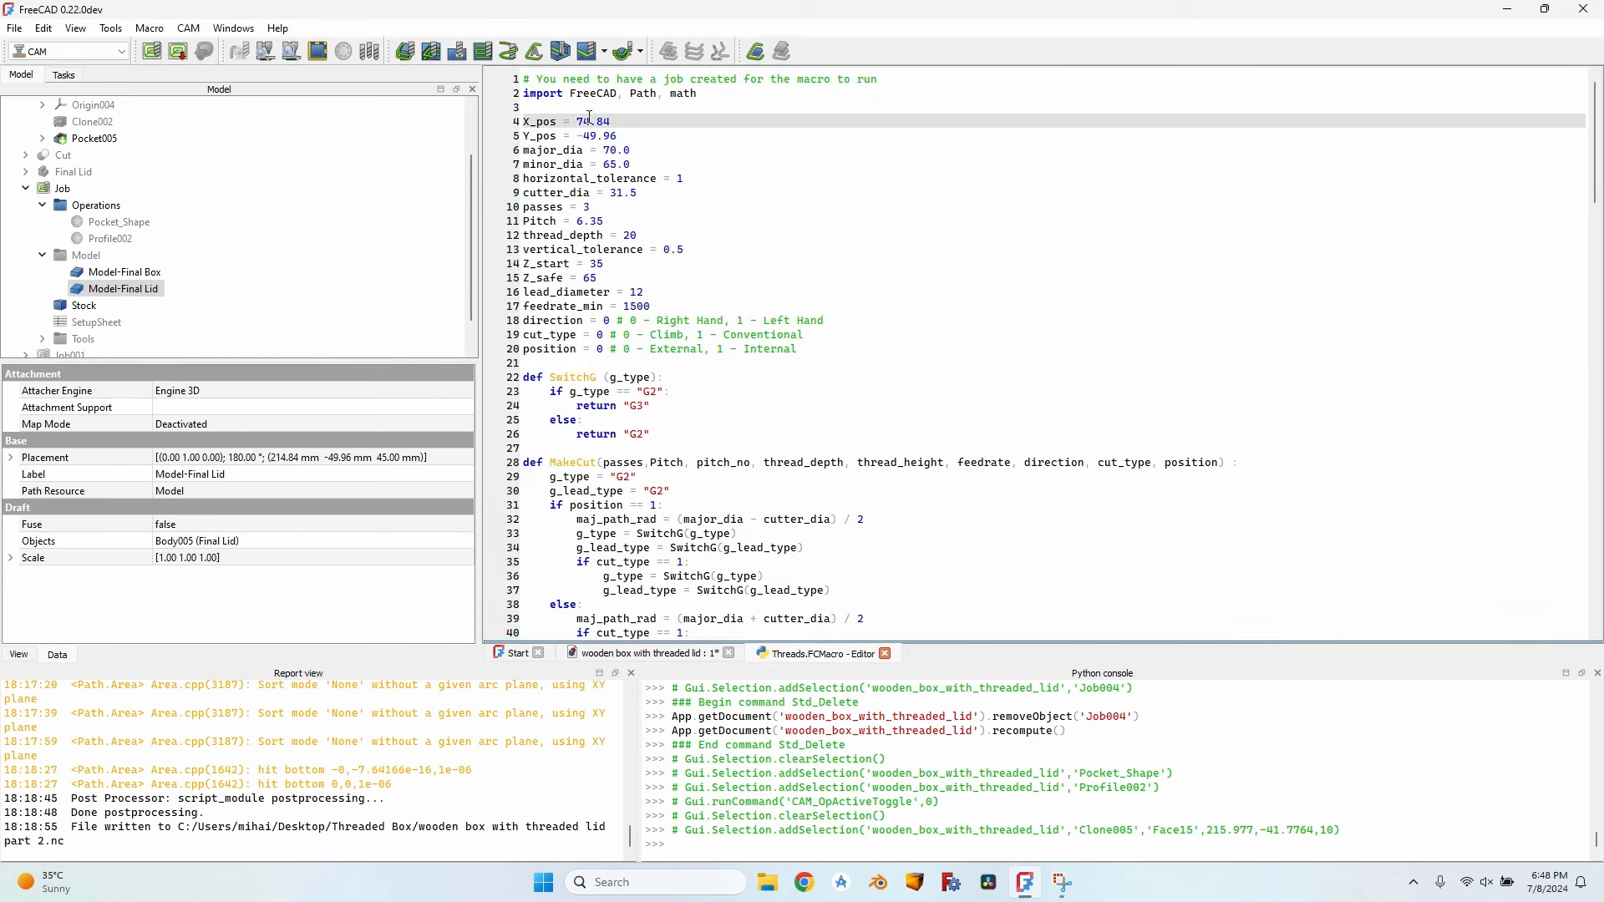
{"action": "double_click", "coordinate": [583, 121]}
{"action": "type", "text": "214"}
{"action": "left_click", "coordinate": [600, 349]}
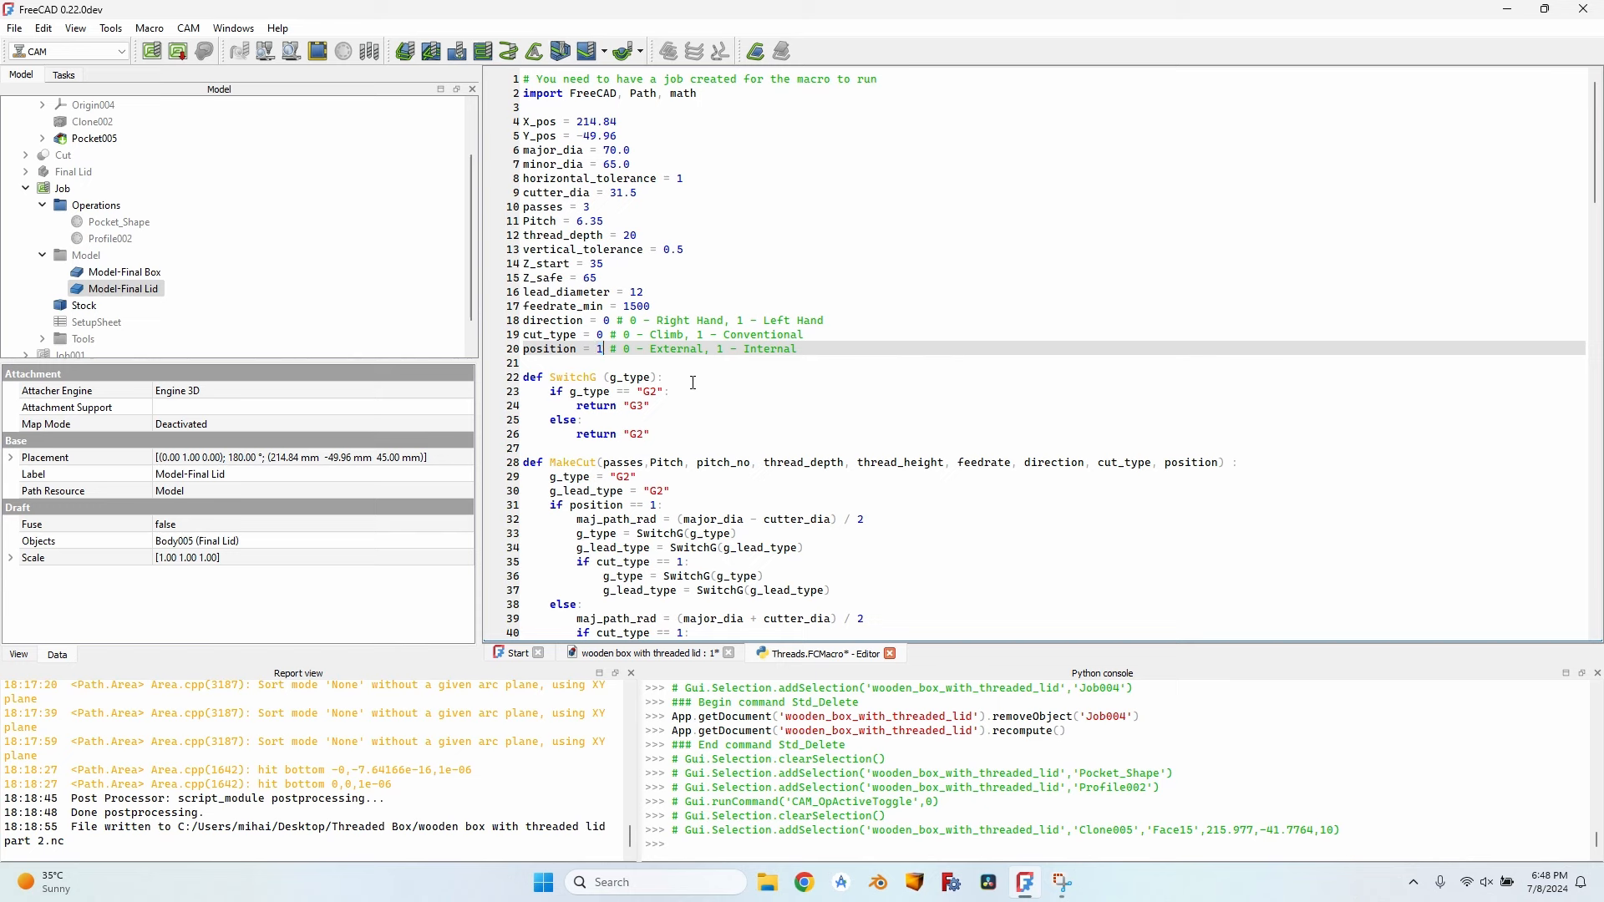
{"action": "key", "text": "ctrl+F6"}
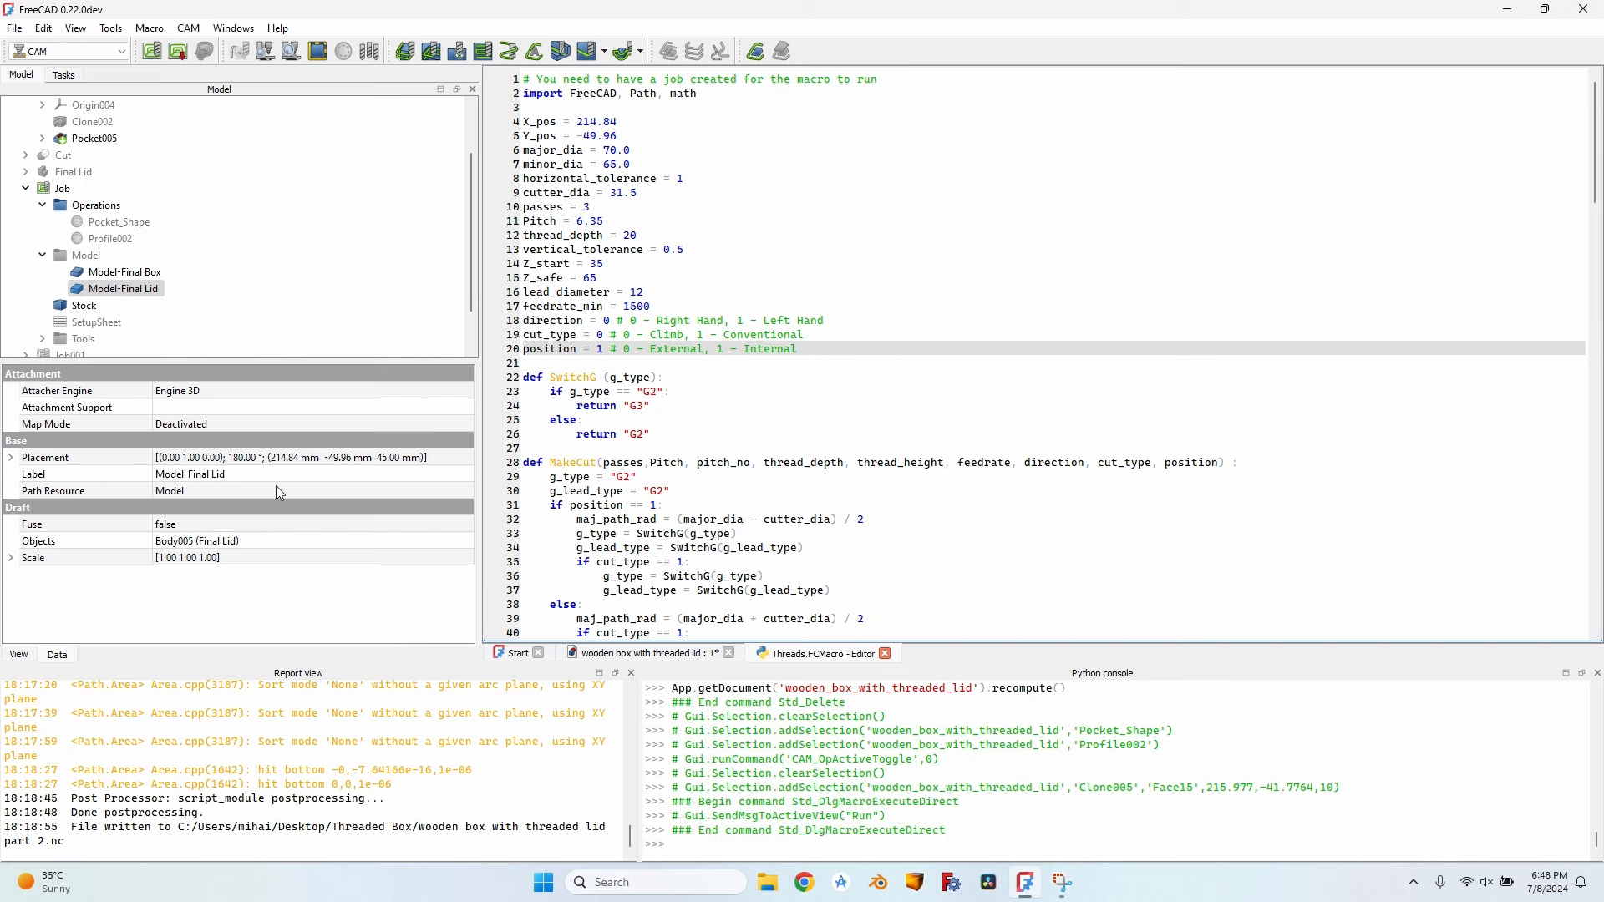
Step: Inspect the internal thread toolpath inside the lid and save the document
{"action": "scroll", "coordinate": [155, 320], "scroll_direction": "down", "scroll_amount": 1}
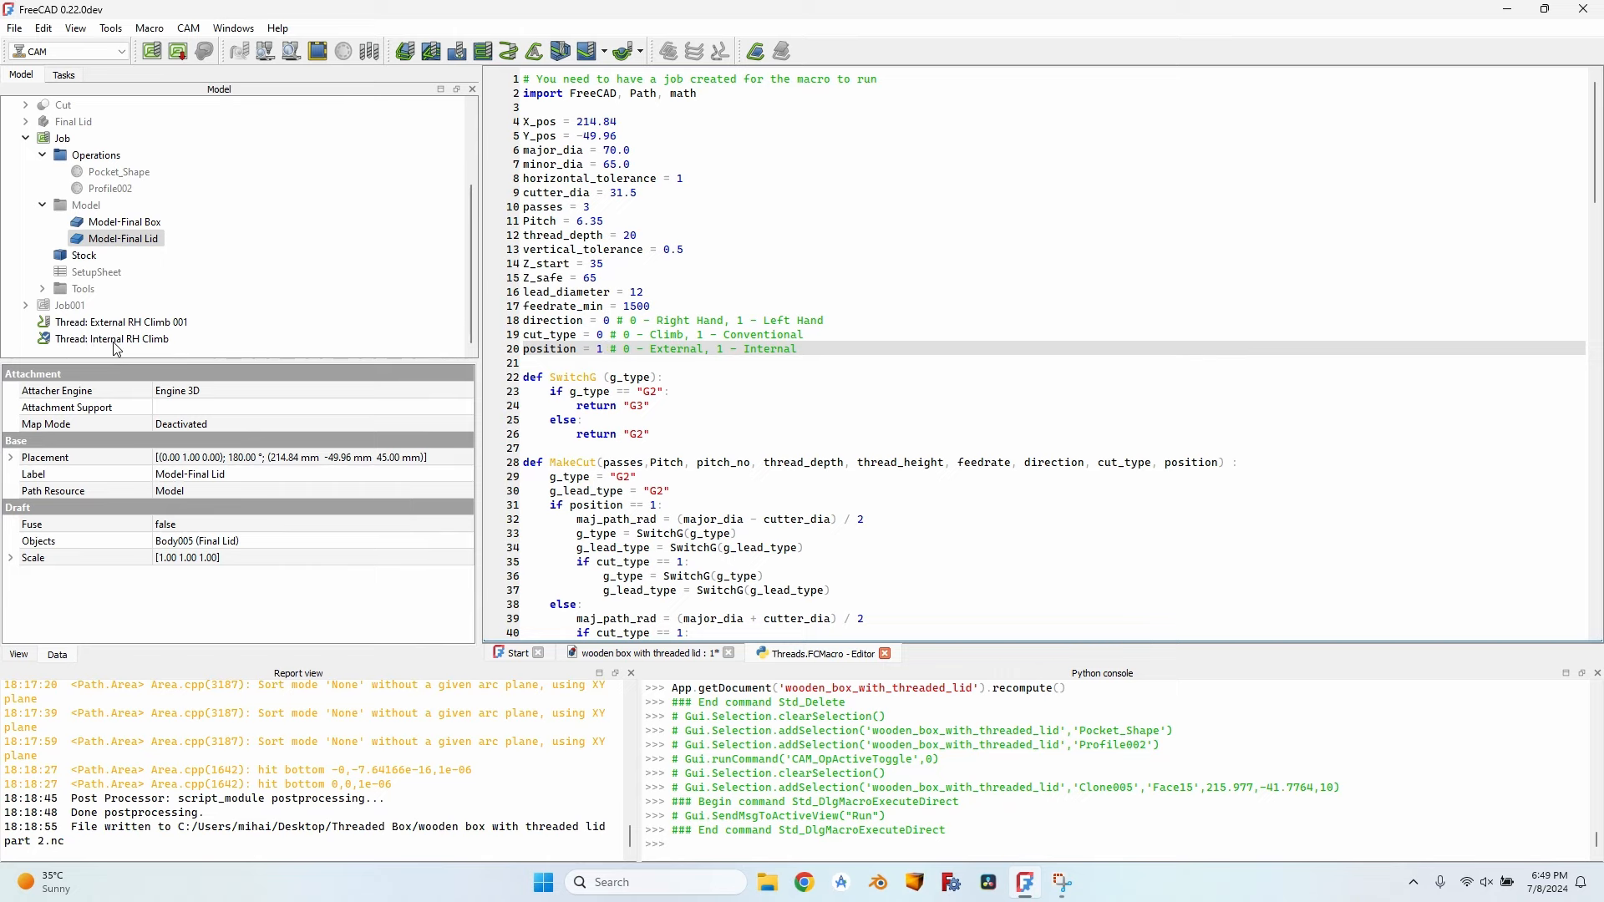
{"action": "left_click", "coordinate": [637, 654]}
{"action": "middle_click_drag", "start_coordinate": [1088, 407], "coordinate": [1053, 295]}
{"action": "scroll", "coordinate": [1062, 436], "scroll_direction": "up", "scroll_amount": 2}
{"action": "scroll", "coordinate": [1052, 295], "scroll_direction": "down", "scroll_amount": 4}
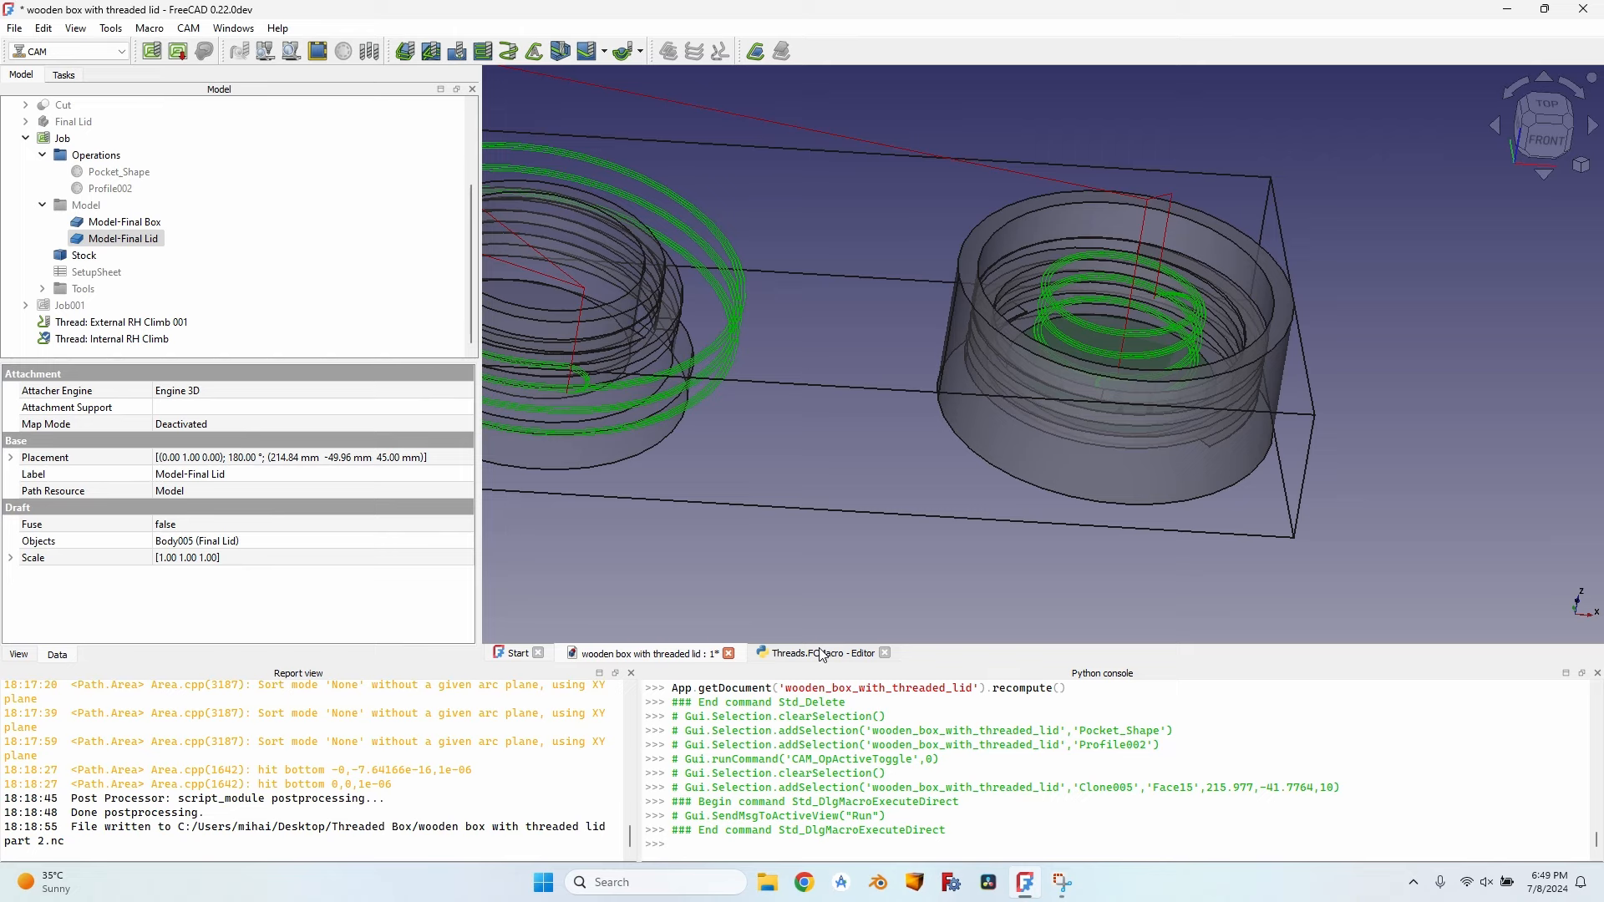
{"action": "left_click", "coordinate": [821, 655]}
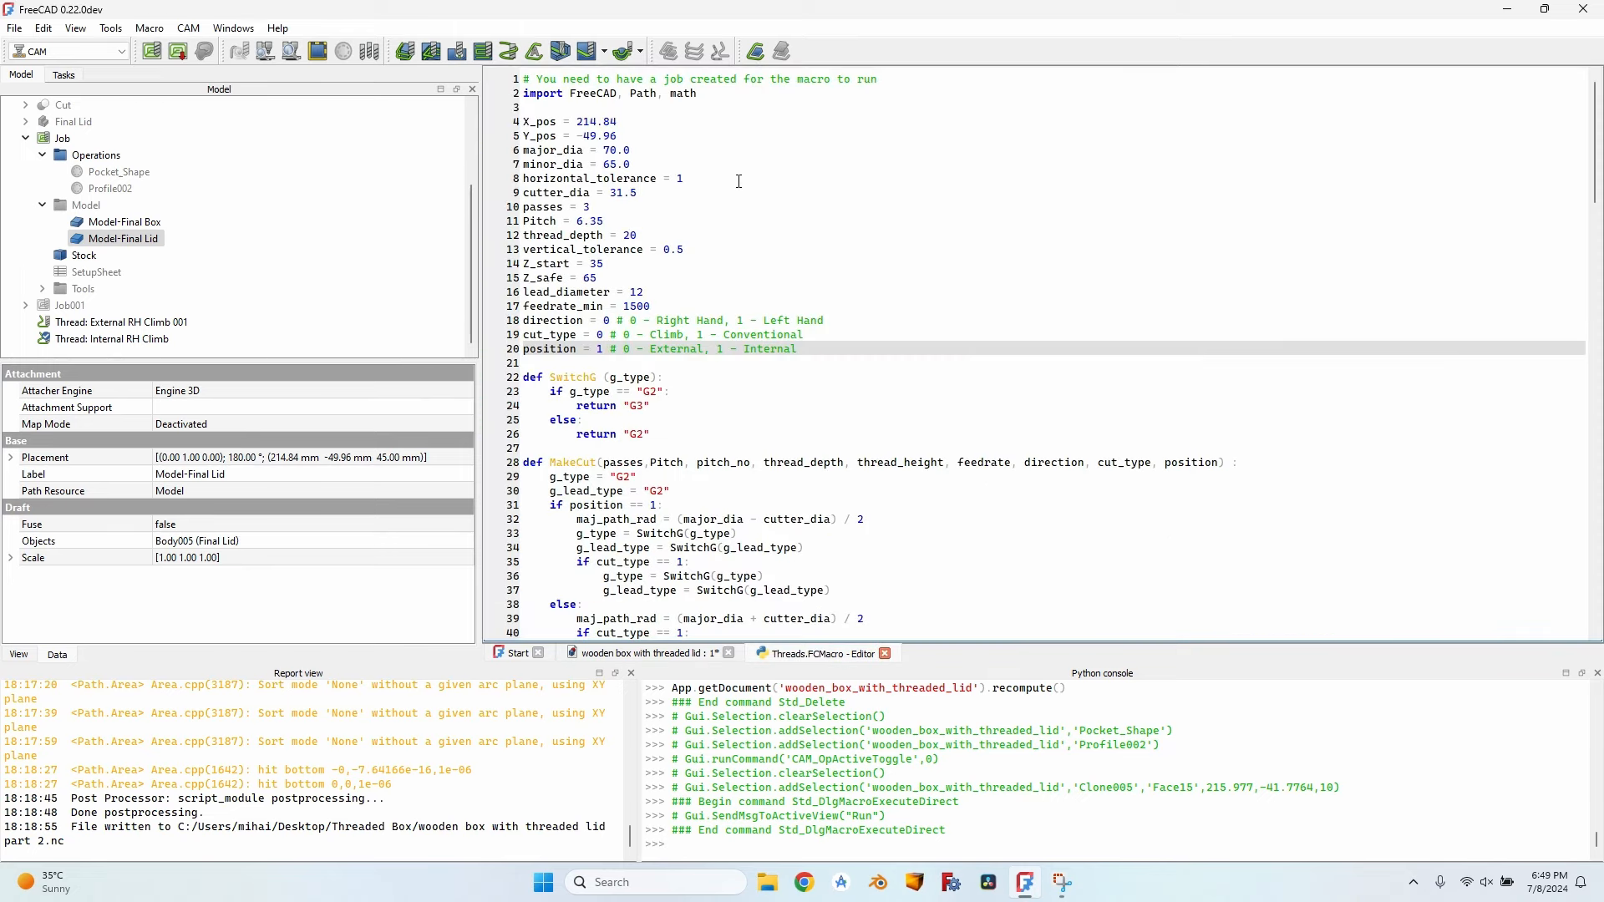
{"action": "scroll", "coordinate": [962, 348], "scroll_direction": "down", "scroll_amount": 3}
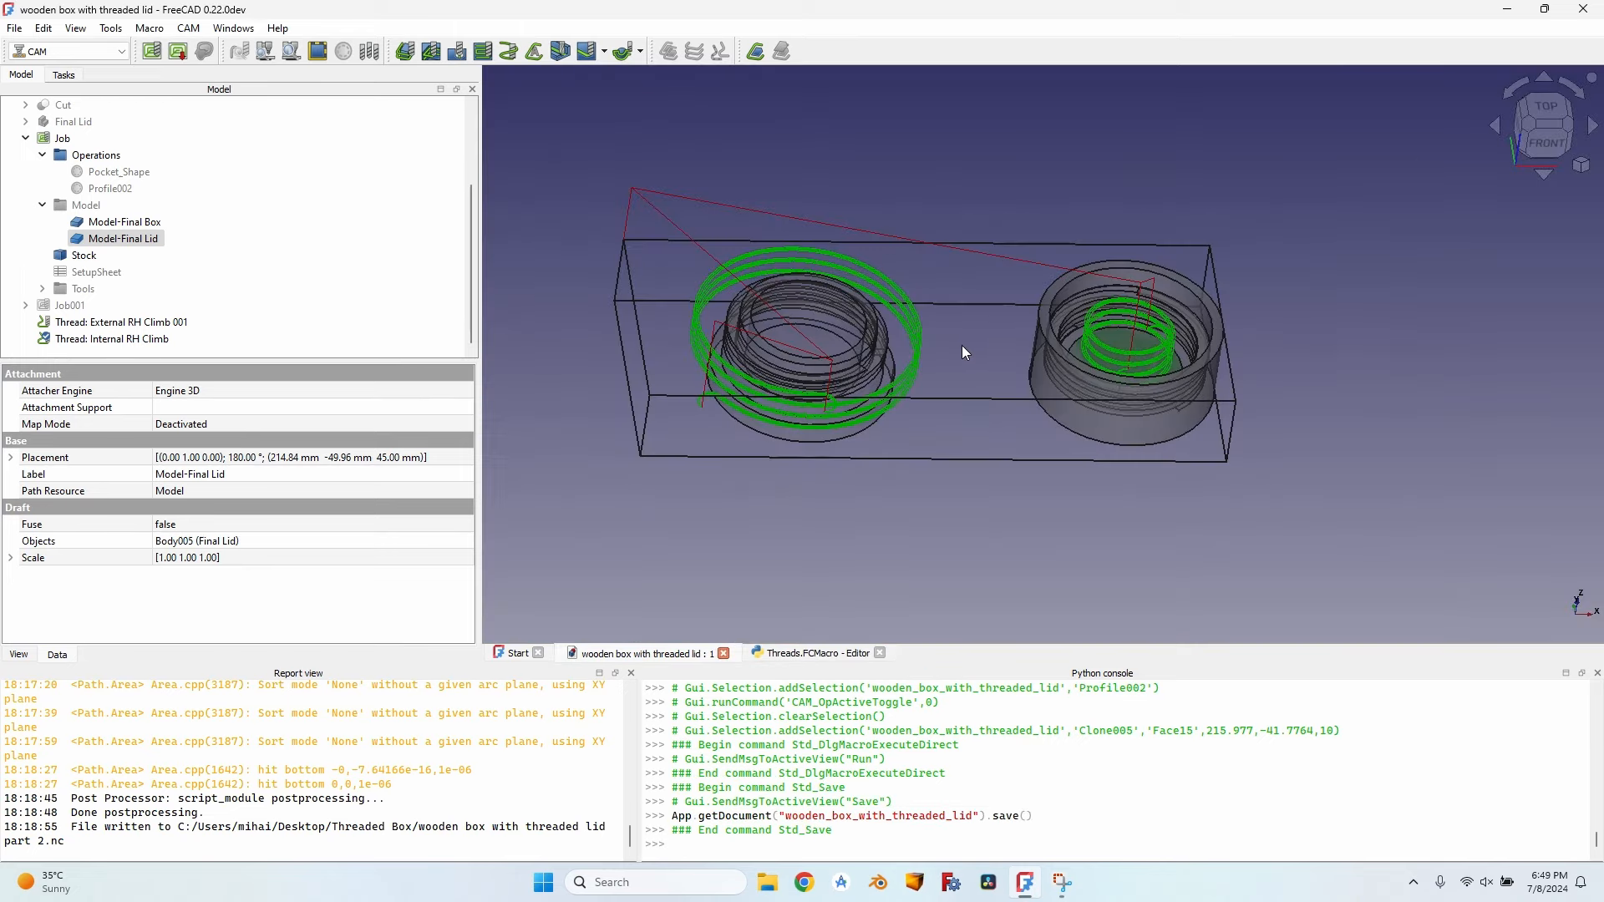
{"action": "scroll", "coordinate": [965, 352], "scroll_direction": "up", "scroll_amount": 3}
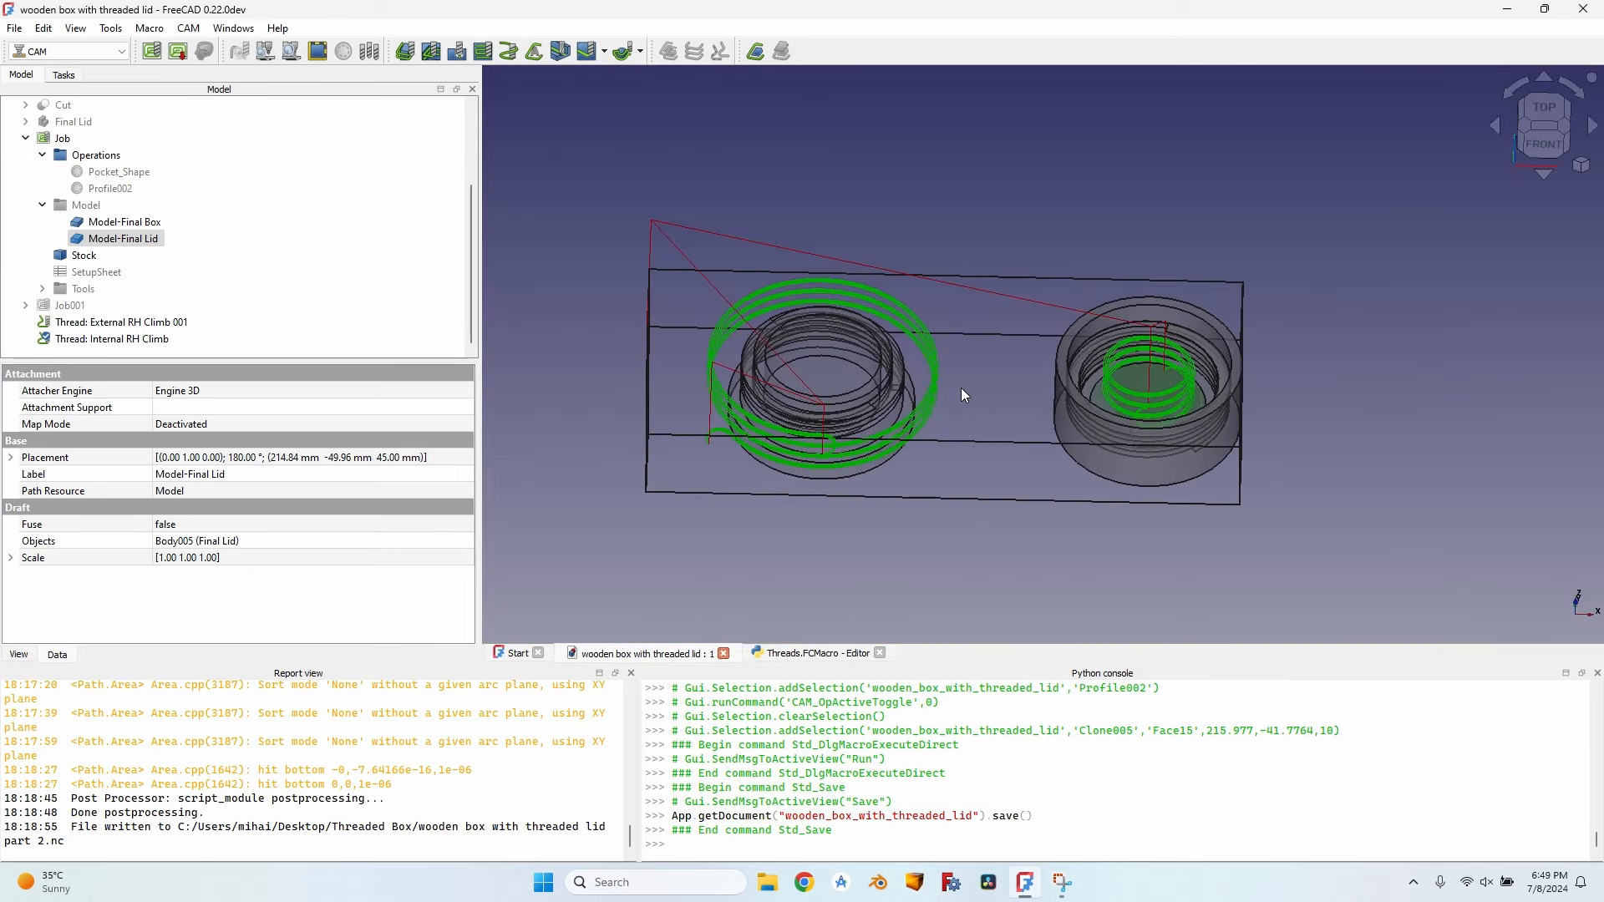
Step: Move Thread: Internal RH Climb and Thread: External RH Climb 001 into the Job's Operations group
{"action": "left_click", "coordinate": [130, 335]}
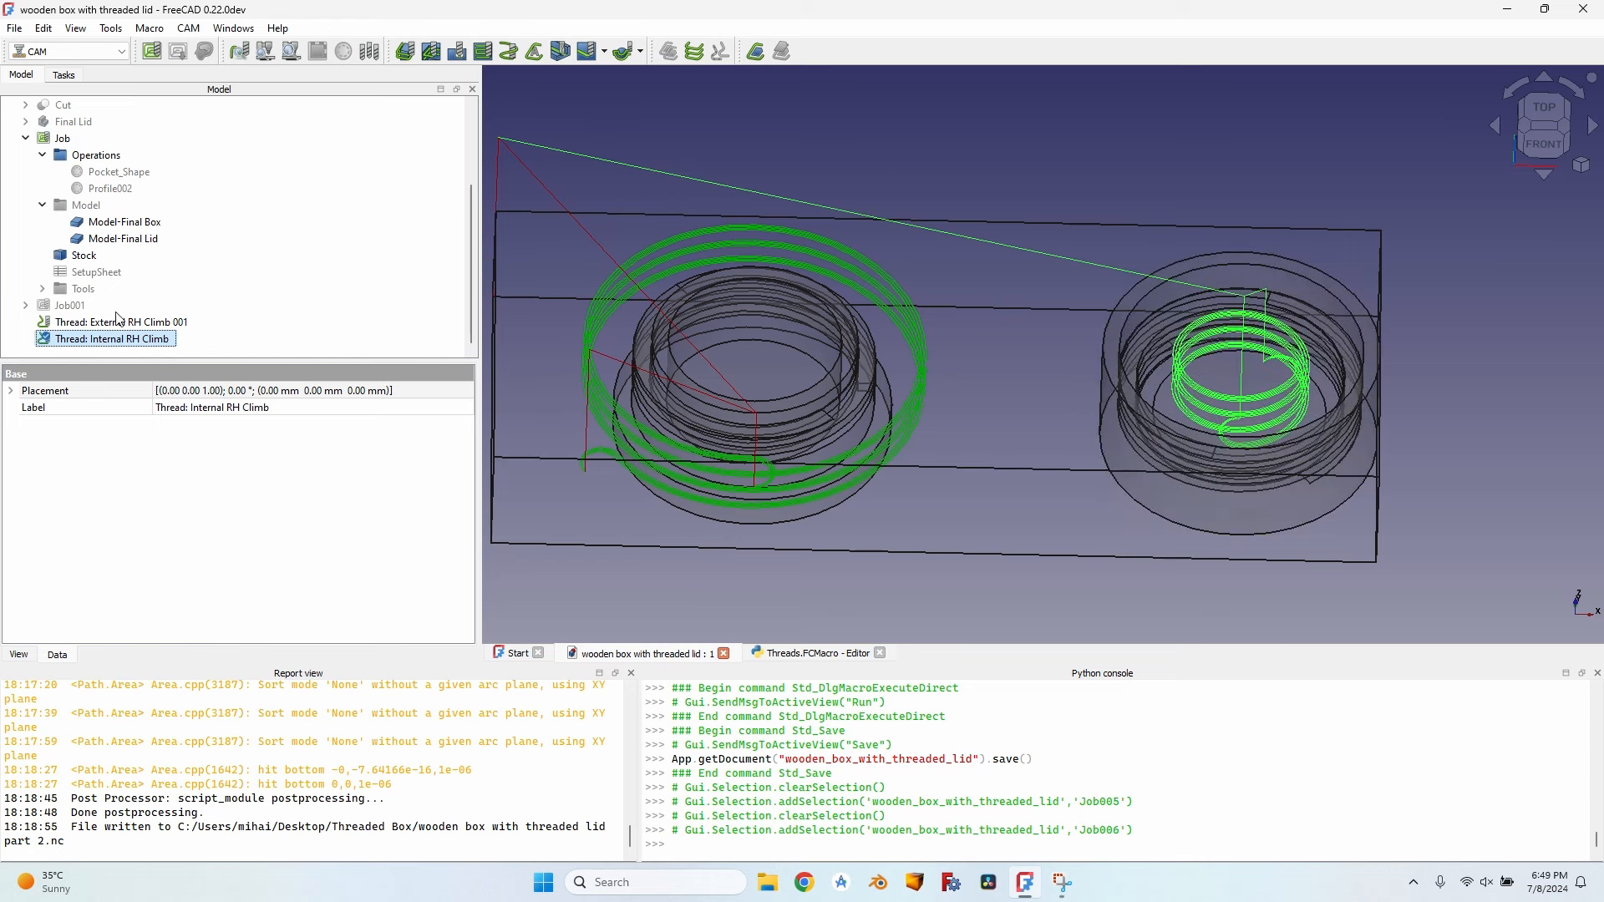
{"action": "left_click", "coordinate": [121, 323], "text": "ctrl"}
{"action": "left_click_drag", "start_coordinate": [121, 324], "coordinate": [75, 156]}
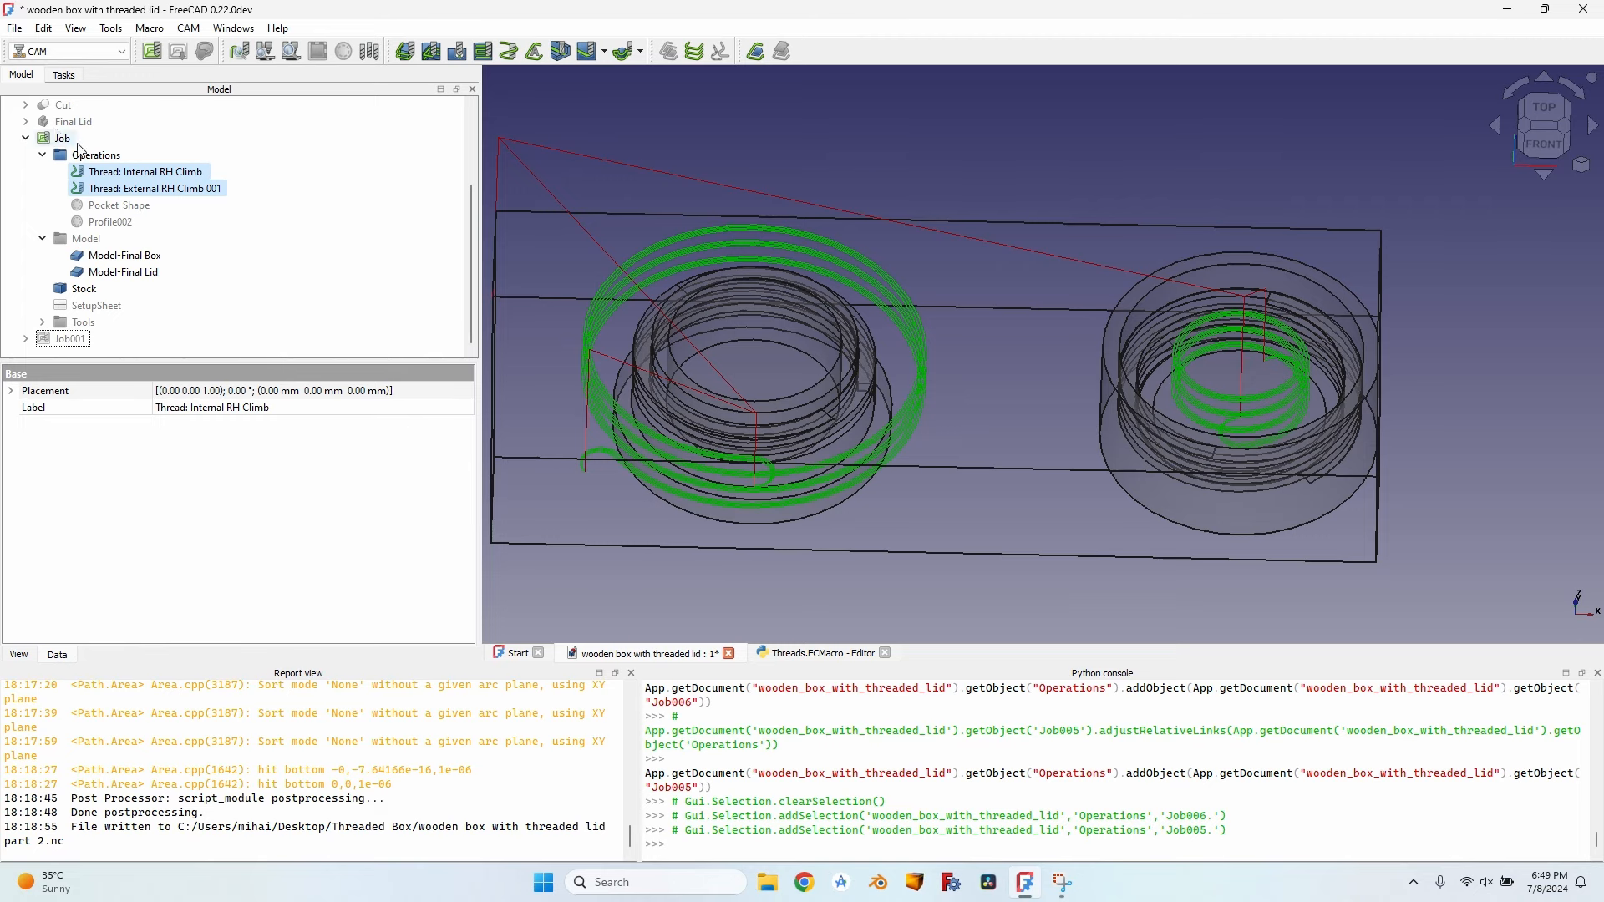
Step: Post-process the Job and insert the line M3 S145000 after the Fixture operation in the G-code, accepting the edit
{"action": "middle_click_drag", "start_coordinate": [906, 294], "coordinate": [1082, 294]}
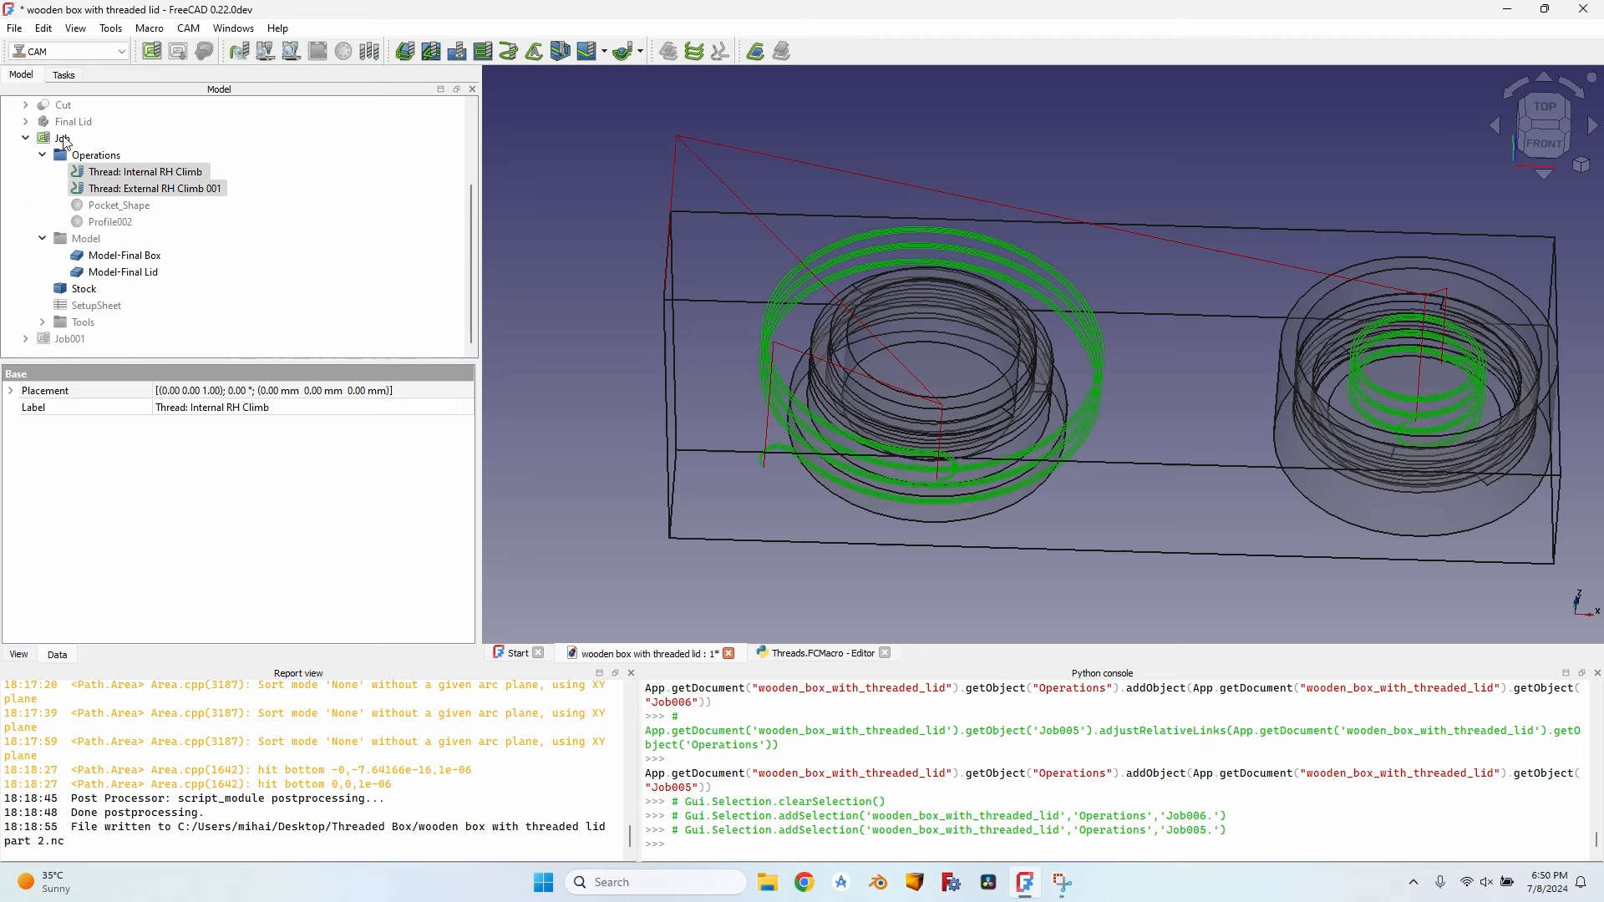
{"action": "left_click", "coordinate": [107, 139]}
{"action": "left_click", "coordinate": [179, 52]}
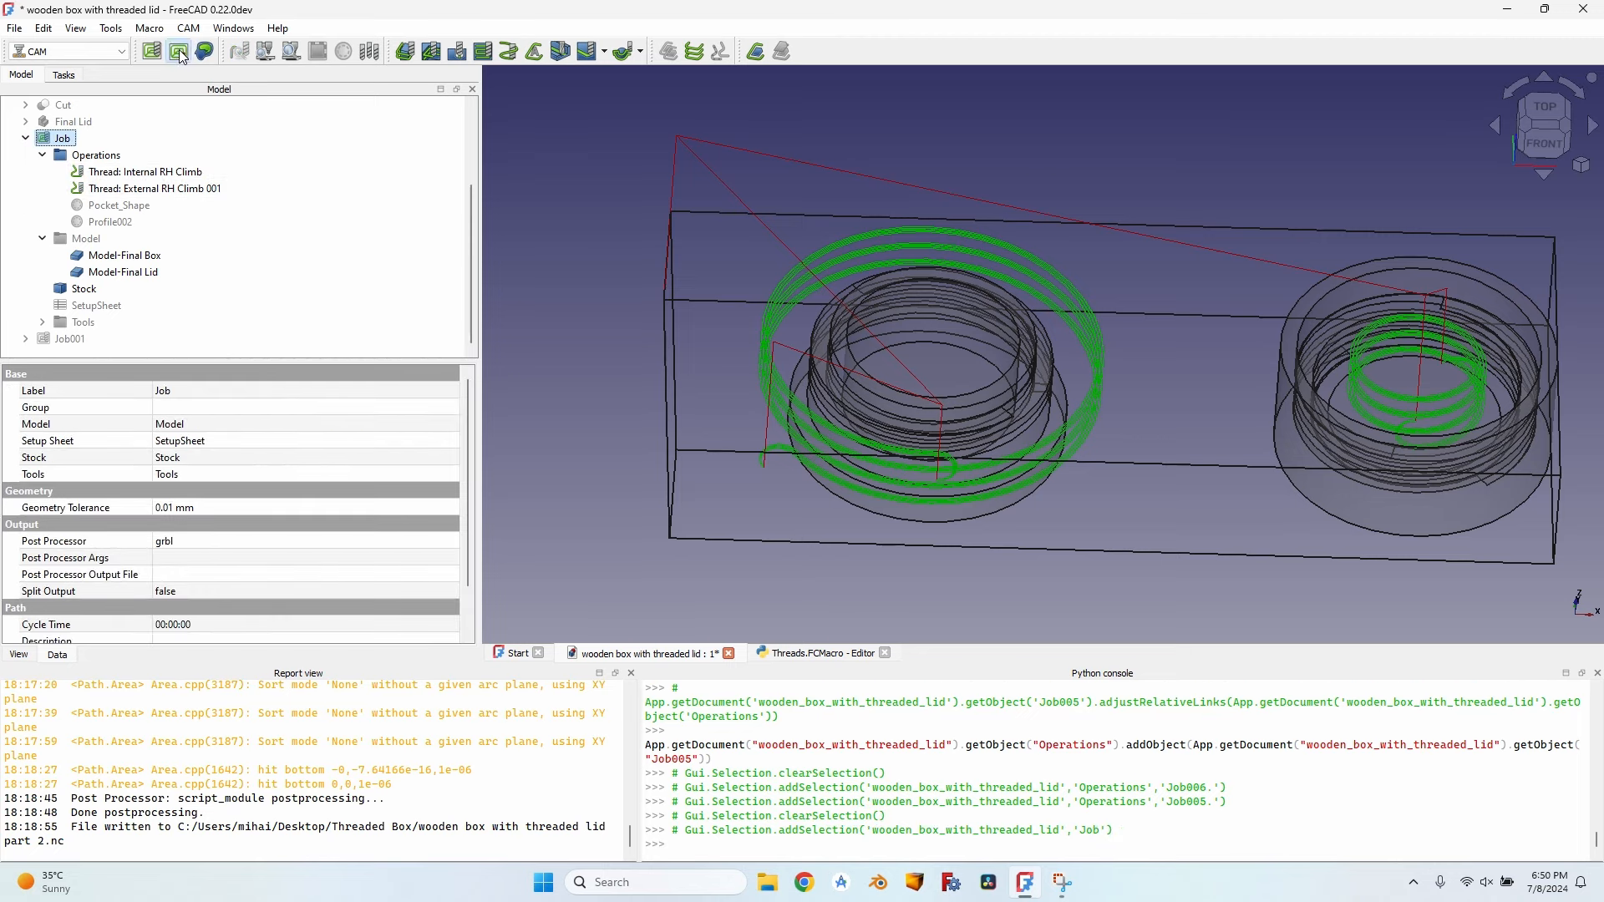
{"action": "left_click_drag", "start_coordinate": [720, 418], "coordinate": [785, 524]}
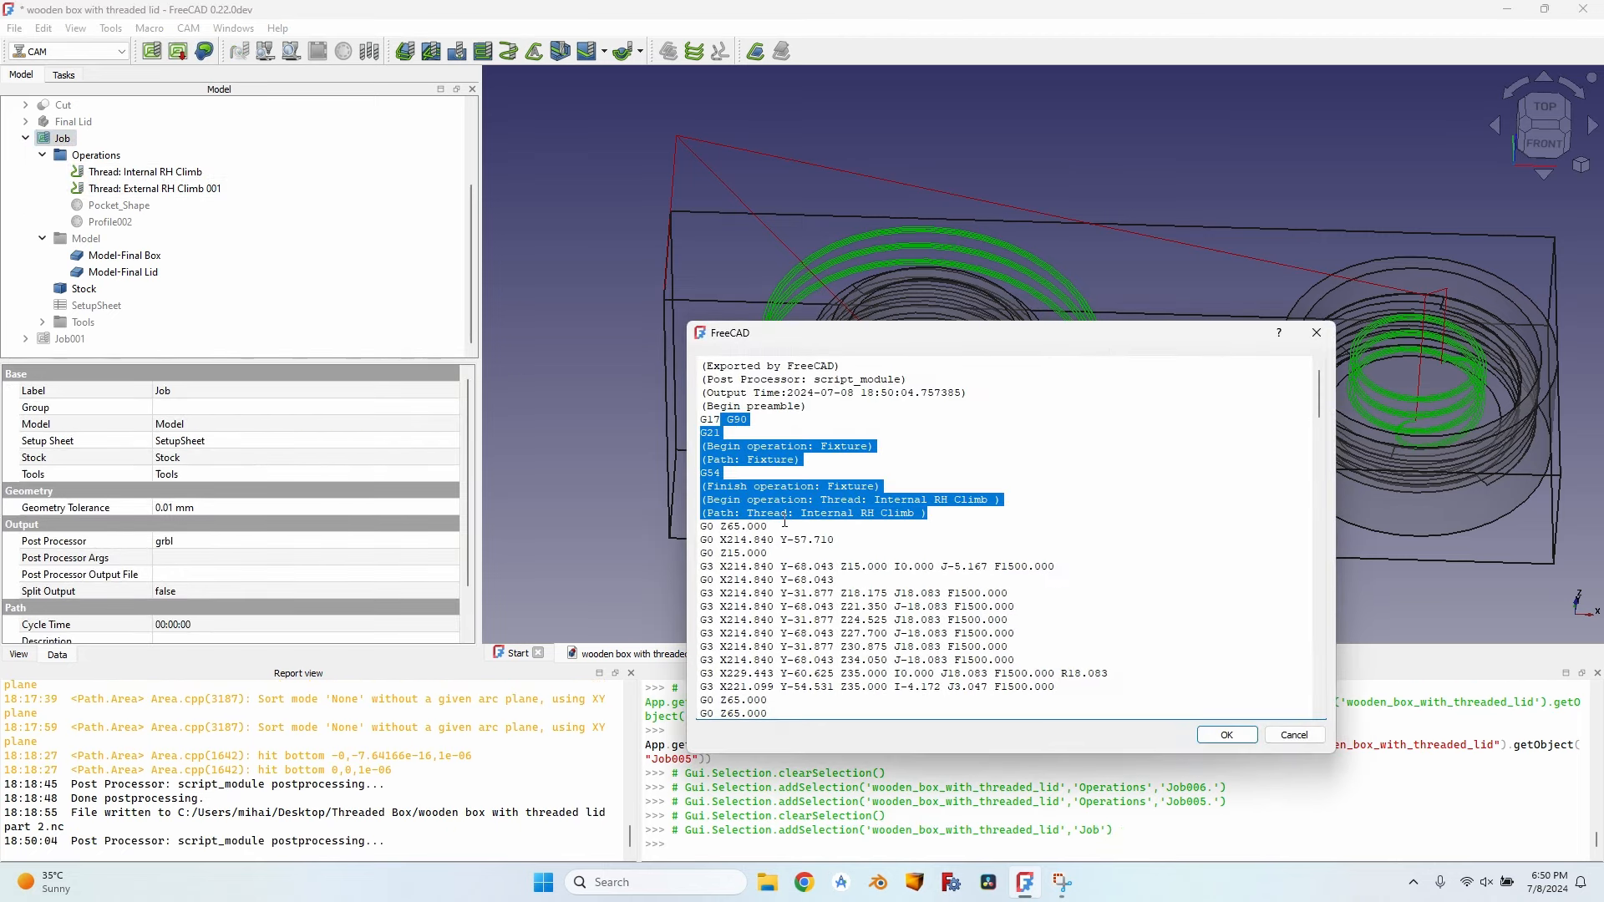
{"action": "left_click", "coordinate": [921, 487]}
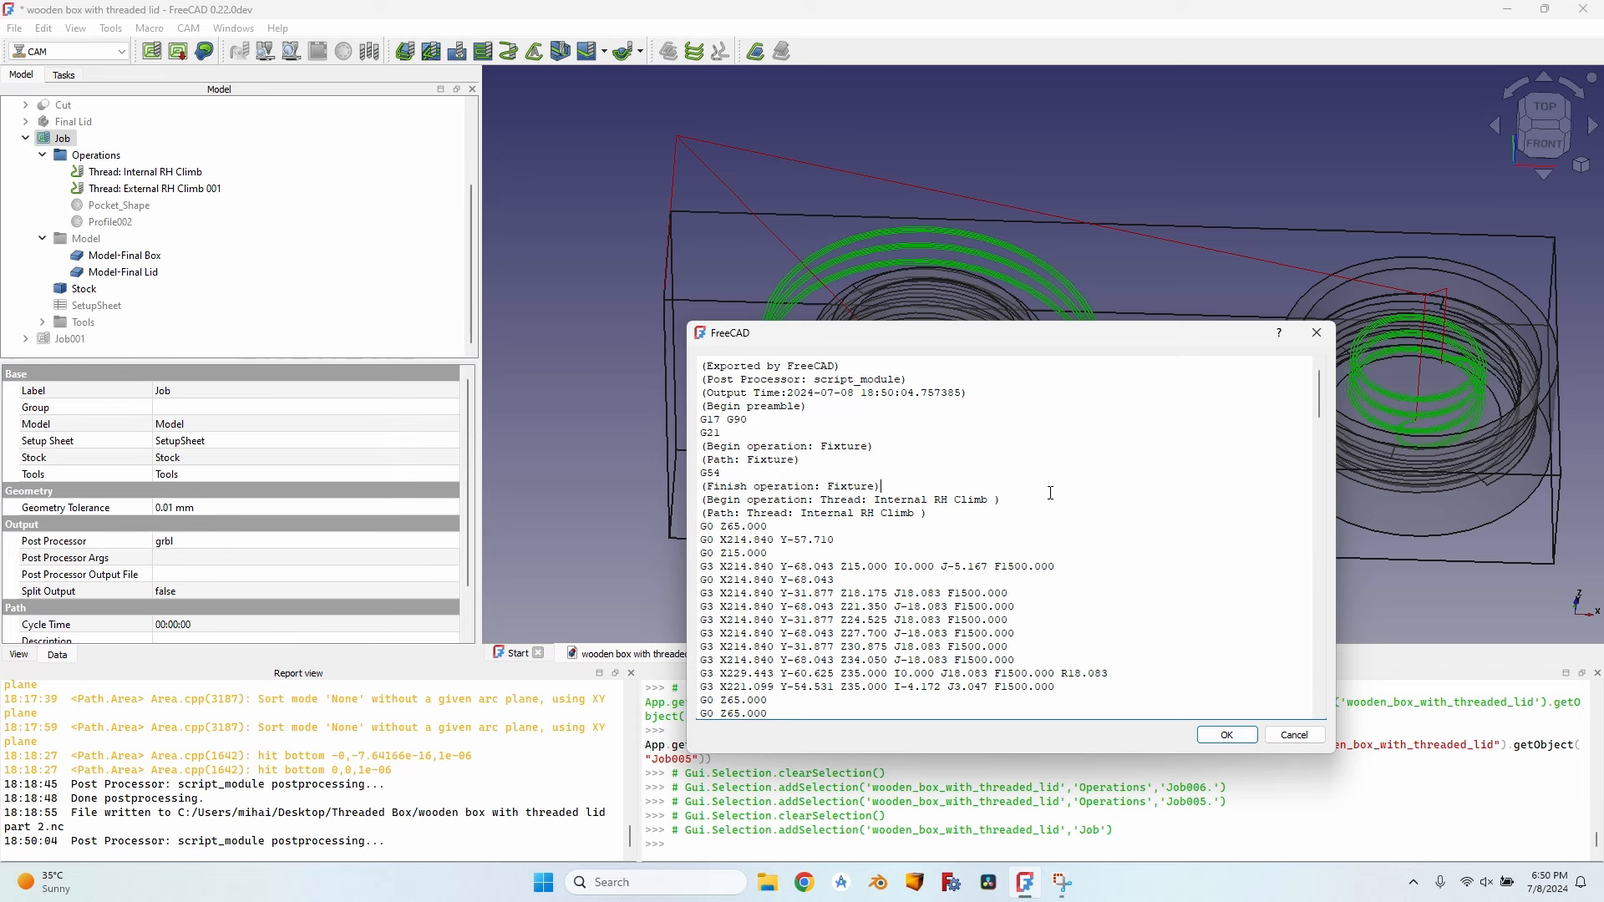
{"action": "key", "text": "Return"}
{"action": "type", "text": "M3 S145000"}
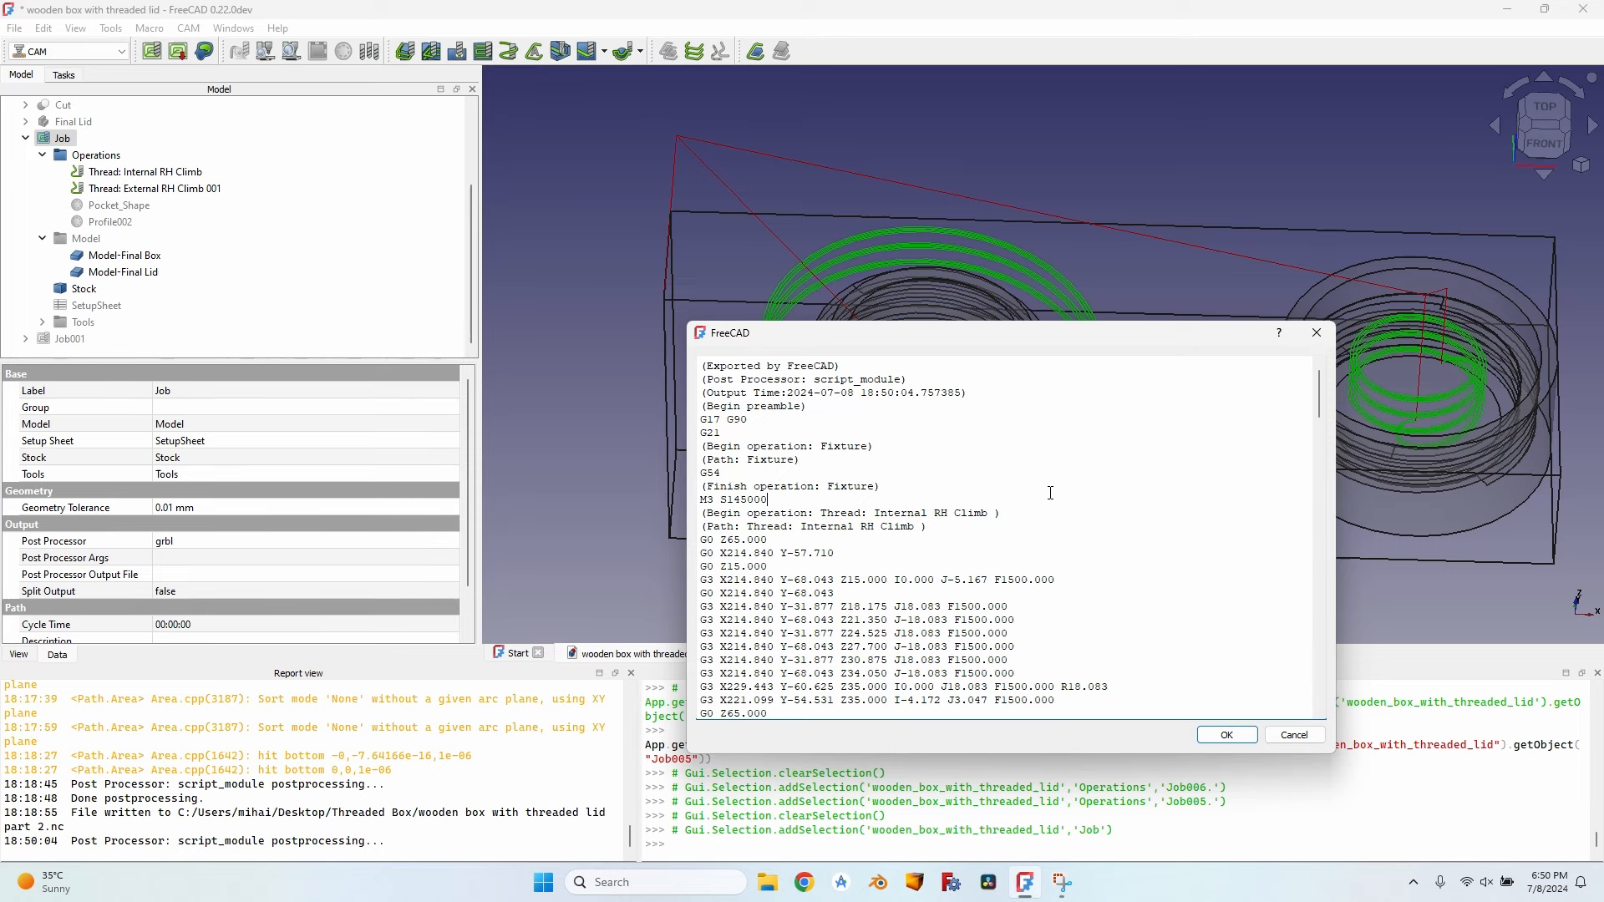
{"action": "left_click", "coordinate": [1226, 735]}
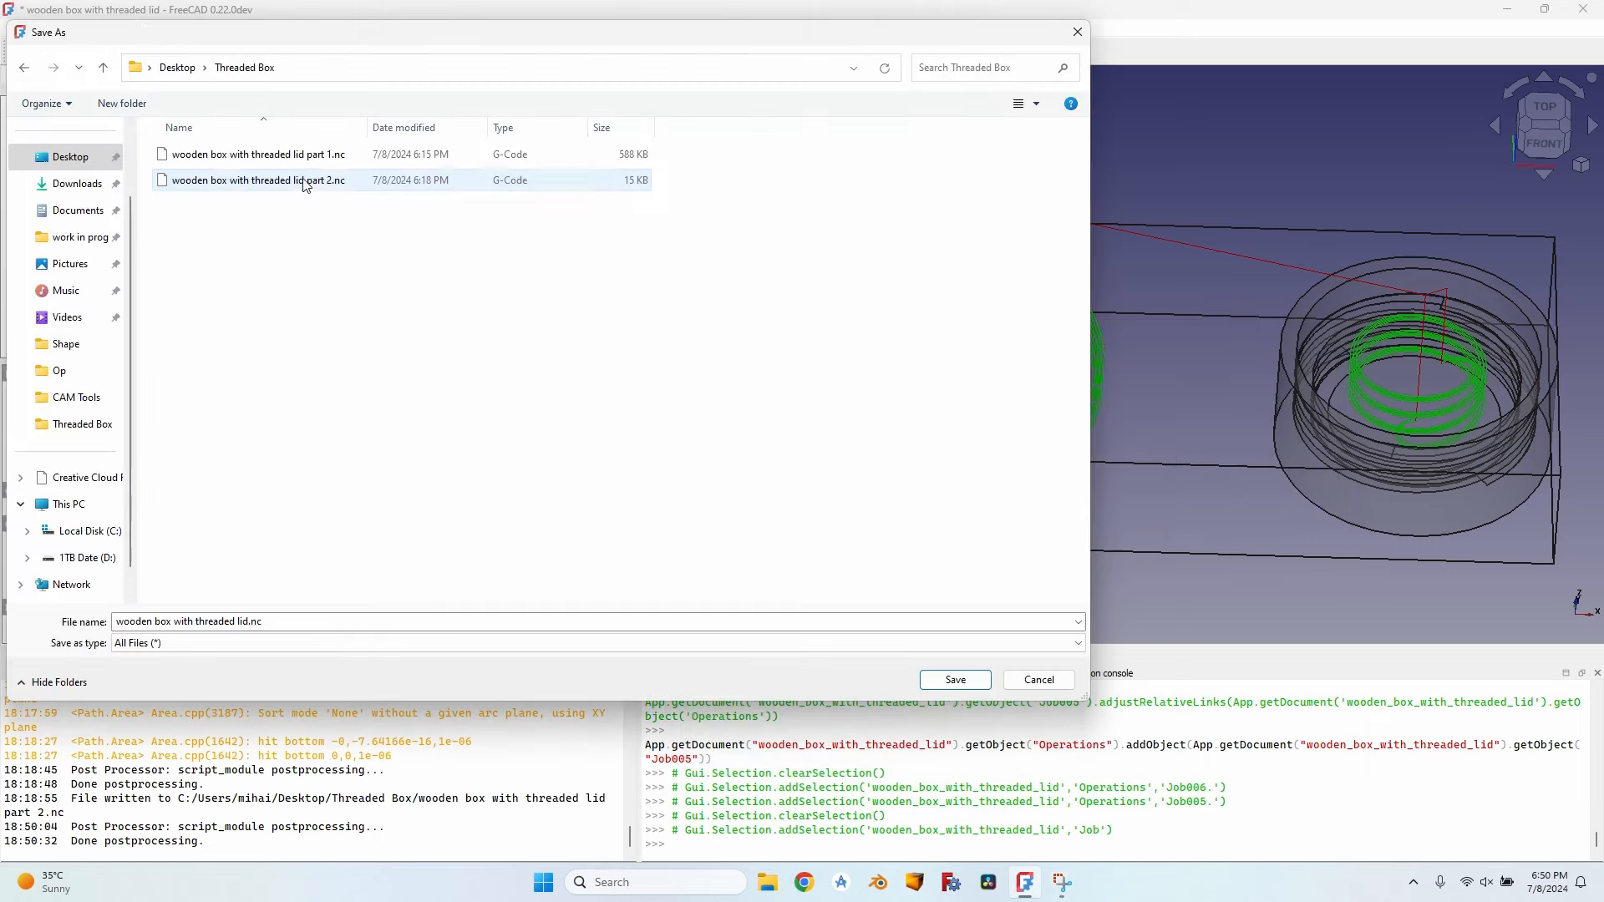
Step: Save the G-code in the Threaded Box folder as "wooden box with threaded lid part 3 - threads.nc"
{"action": "left_click", "coordinate": [259, 179]}
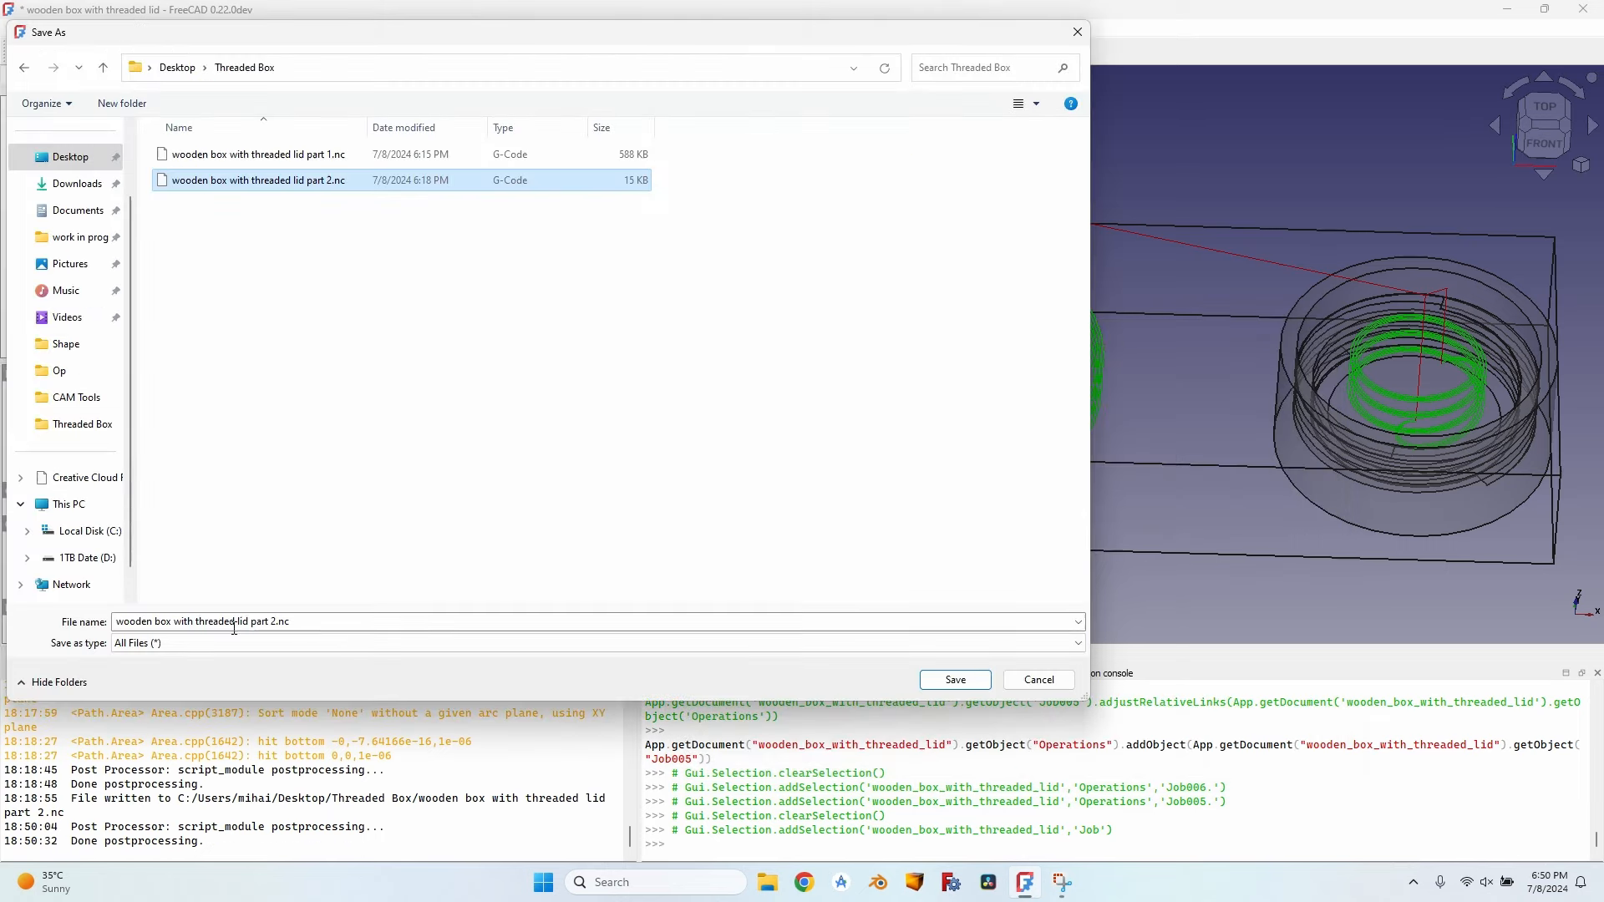
{"action": "left_click", "coordinate": [278, 623]}
{"action": "key", "text": "Left"}
{"action": "key", "text": "Left"}
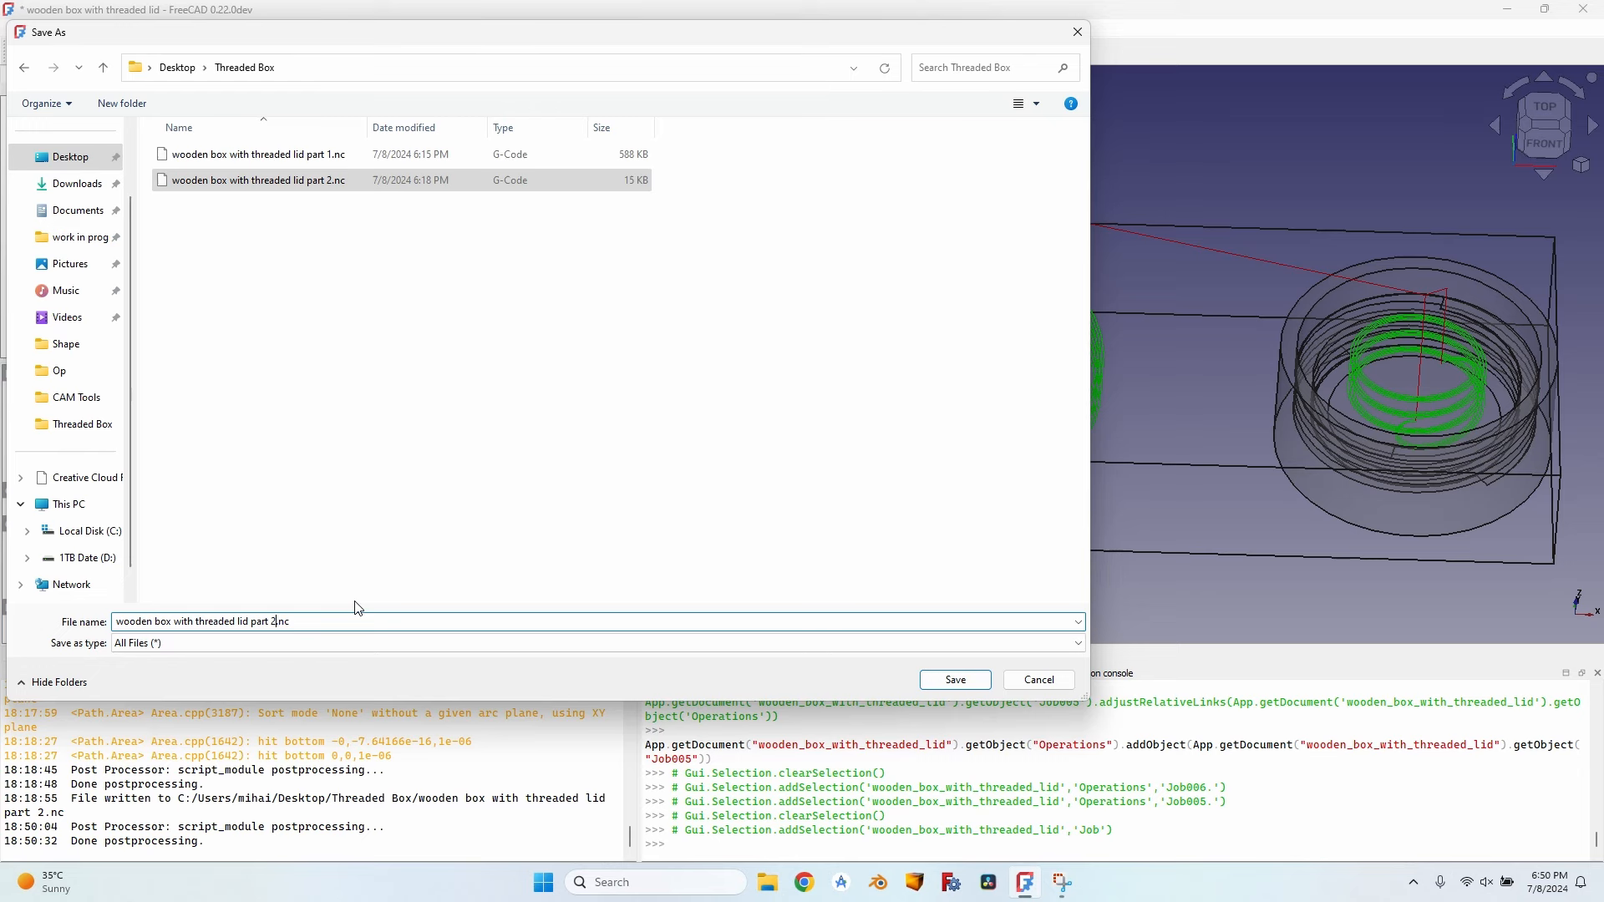
{"action": "key", "text": "BackSpace"}
{"action": "type", "text": "3 - th"}
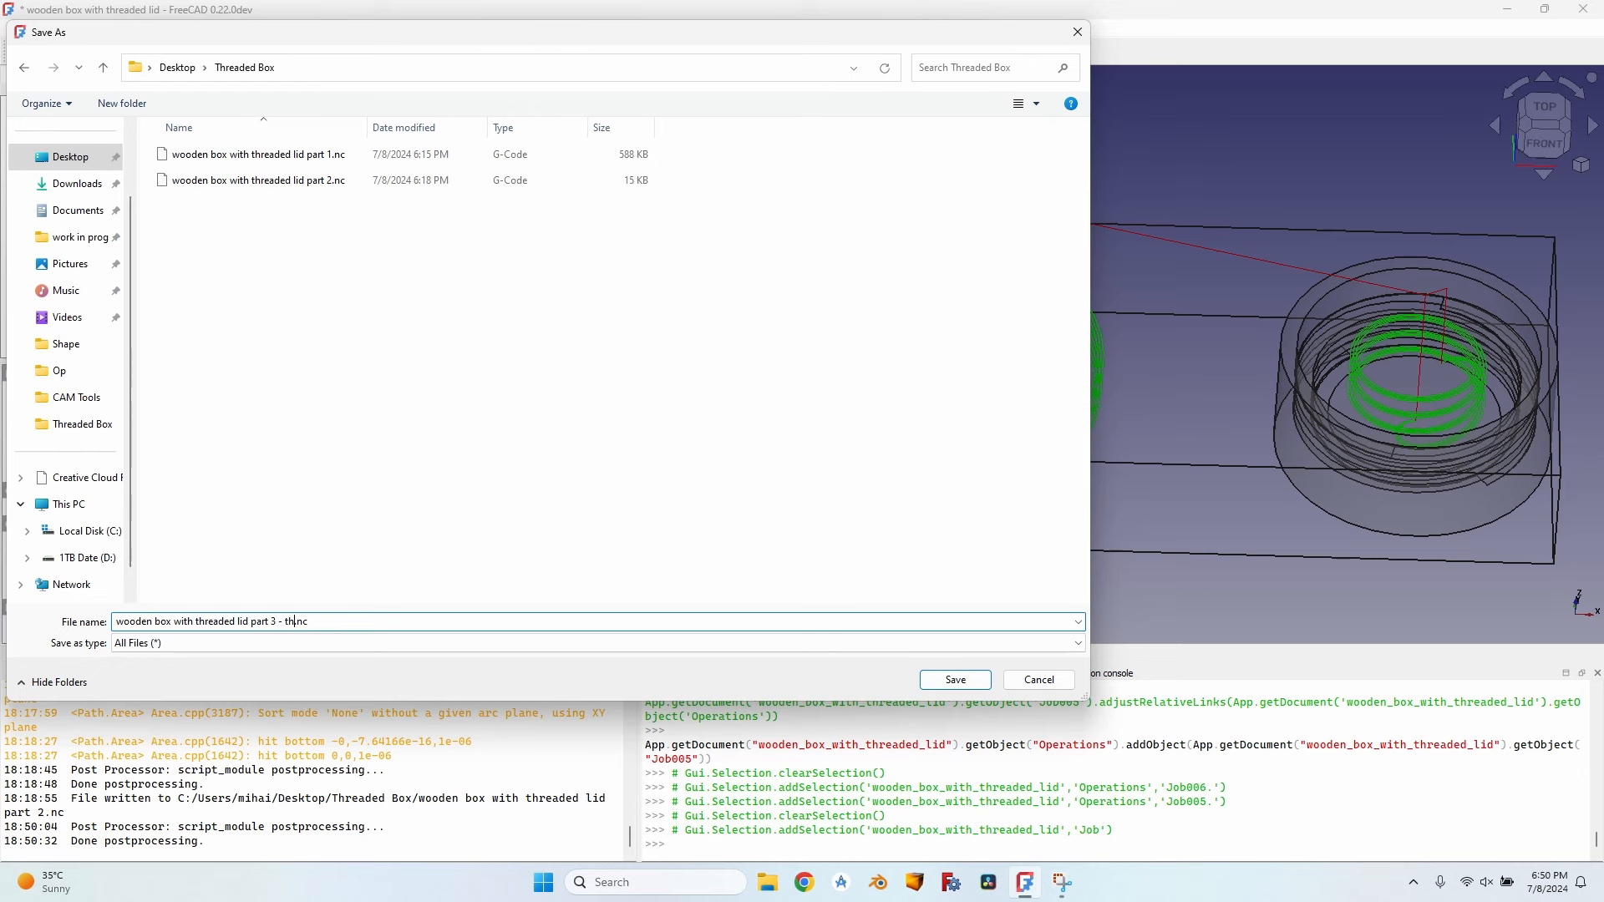
{"action": "type", "text": "reads"}
{"action": "key", "text": "Return"}
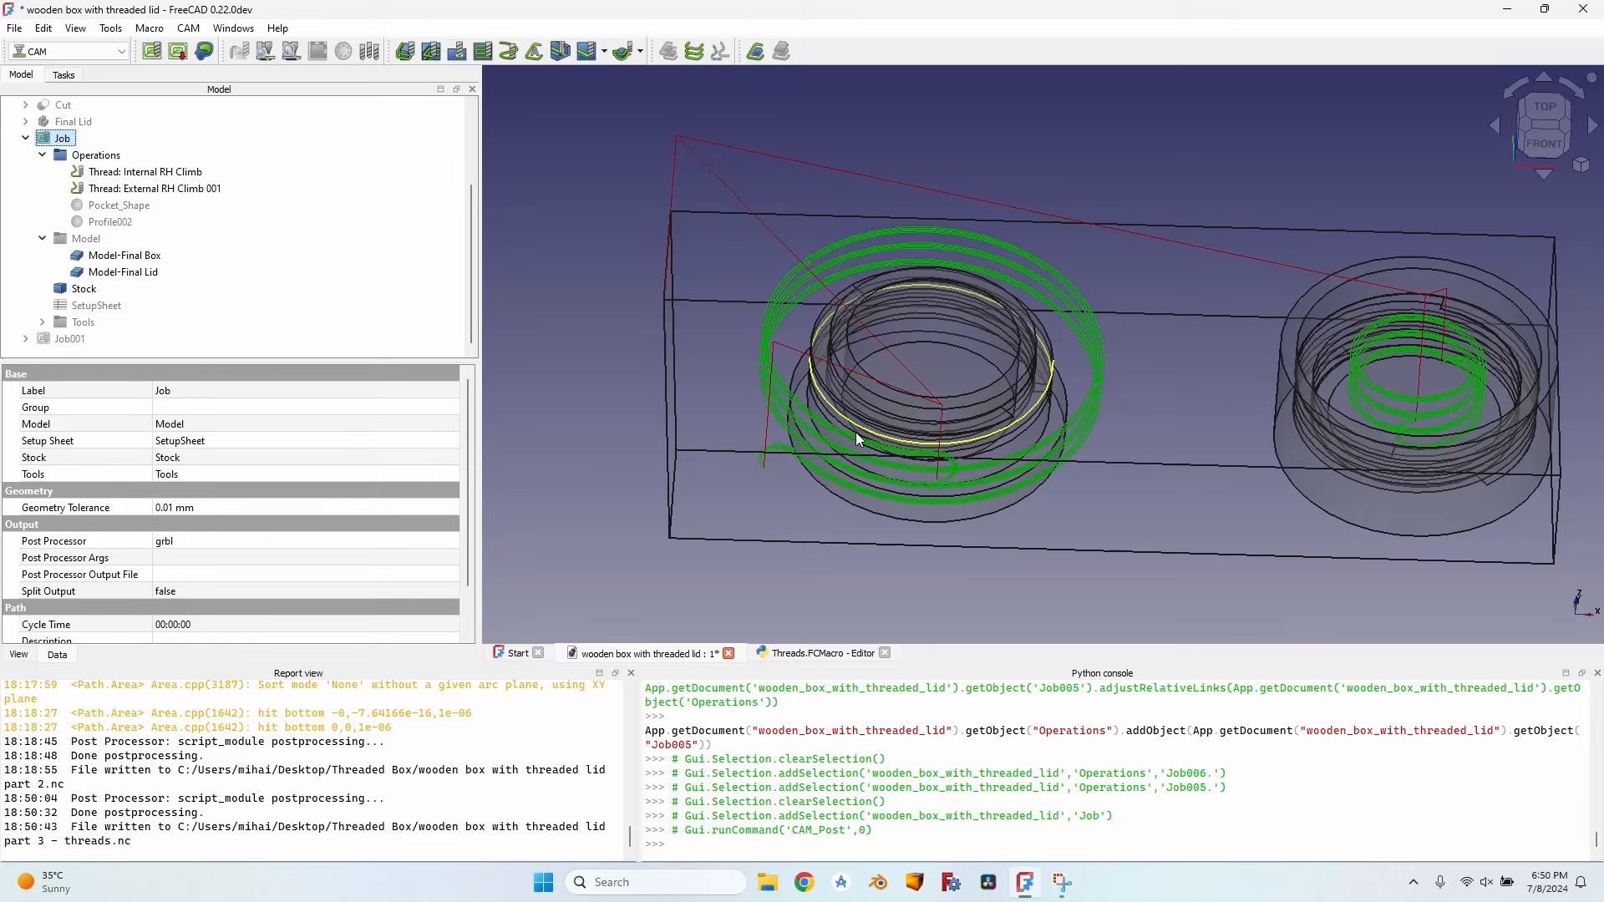
{"action": "middle_click_drag", "start_coordinate": [767, 291], "coordinate": [994, 253]}
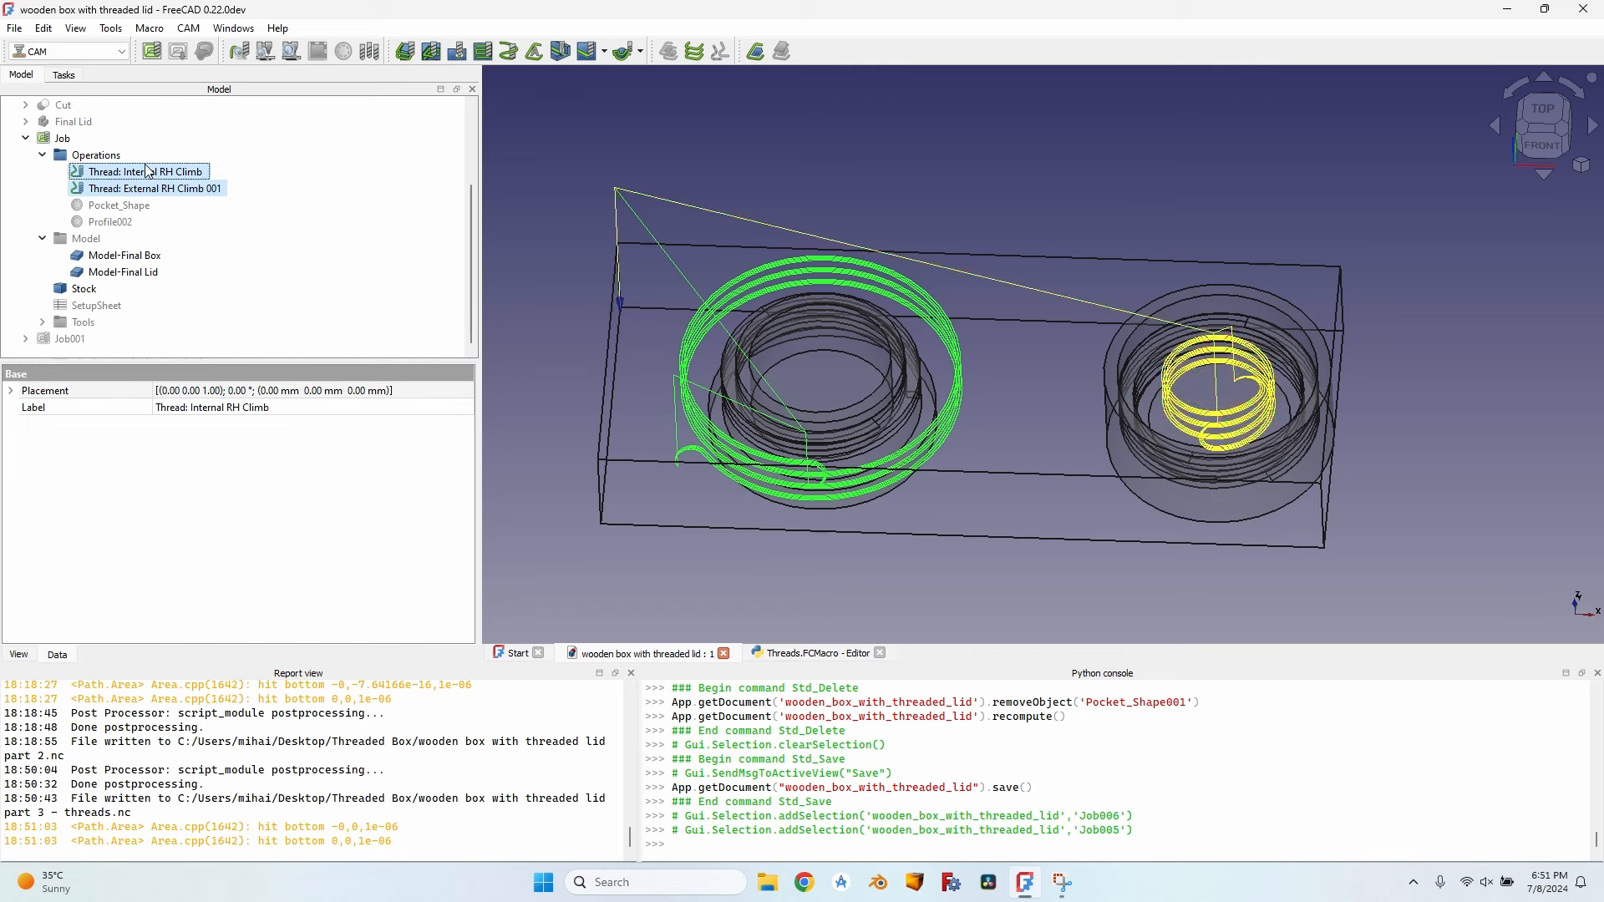
Step: Move Thread: Internal RH Climb and Thread: External RH Climb 001 out of the Job's Operations group and hide both
{"action": "left_click_drag", "start_coordinate": [149, 175], "coordinate": [94, 111]}
{"action": "left_click", "coordinate": [103, 338]}
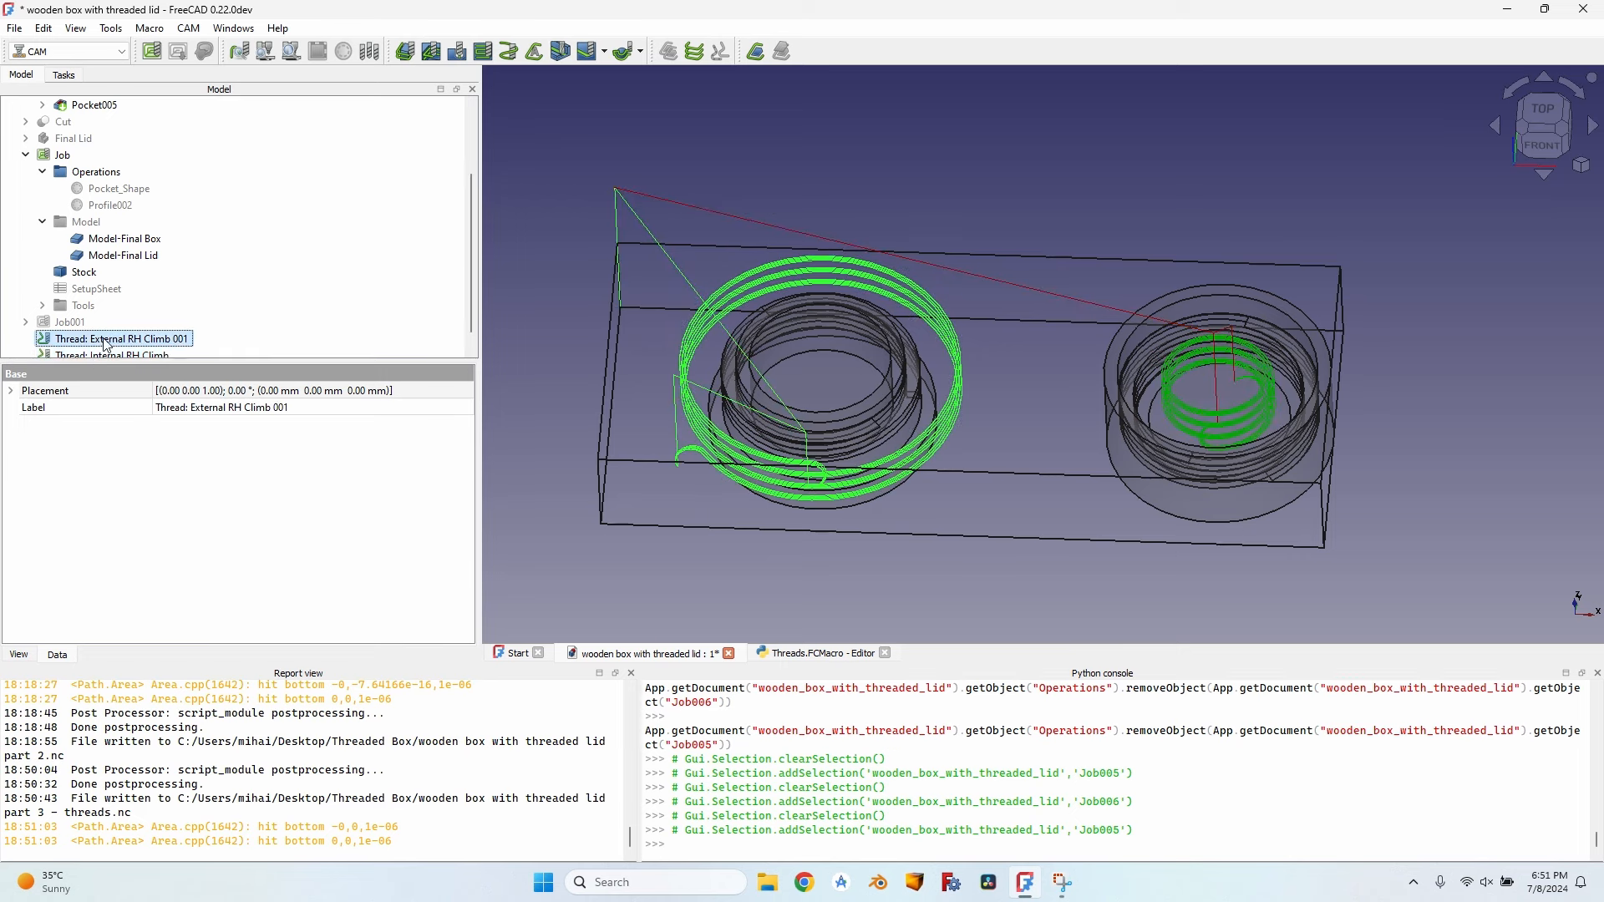
{"action": "left_click", "coordinate": [108, 351], "text": "ctrl"}
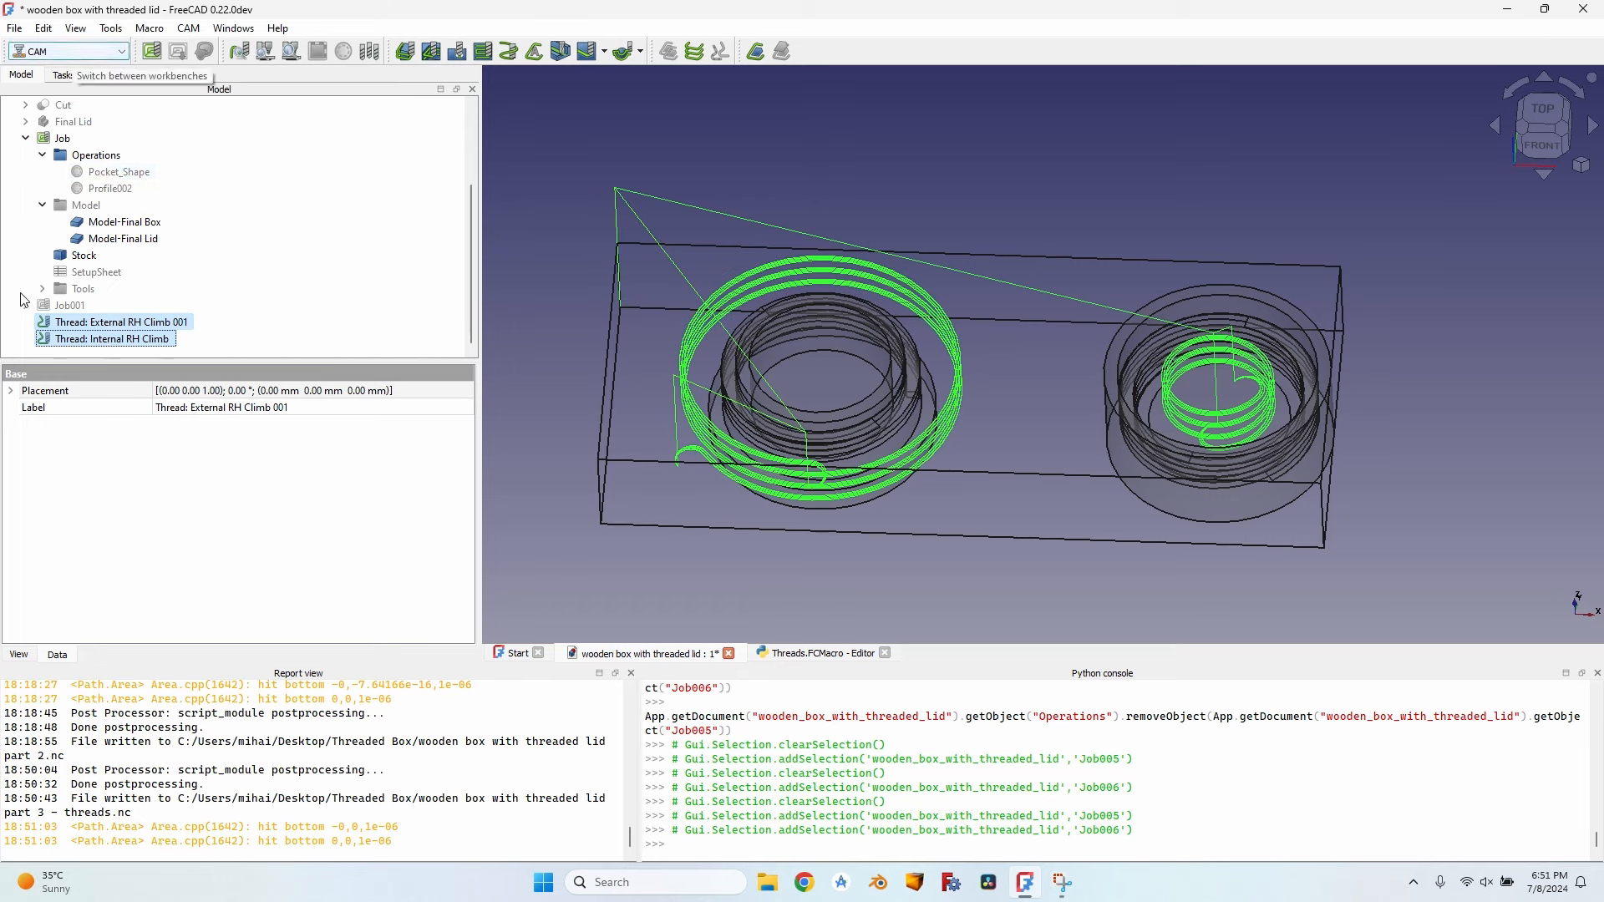
{"action": "key", "text": "space"}
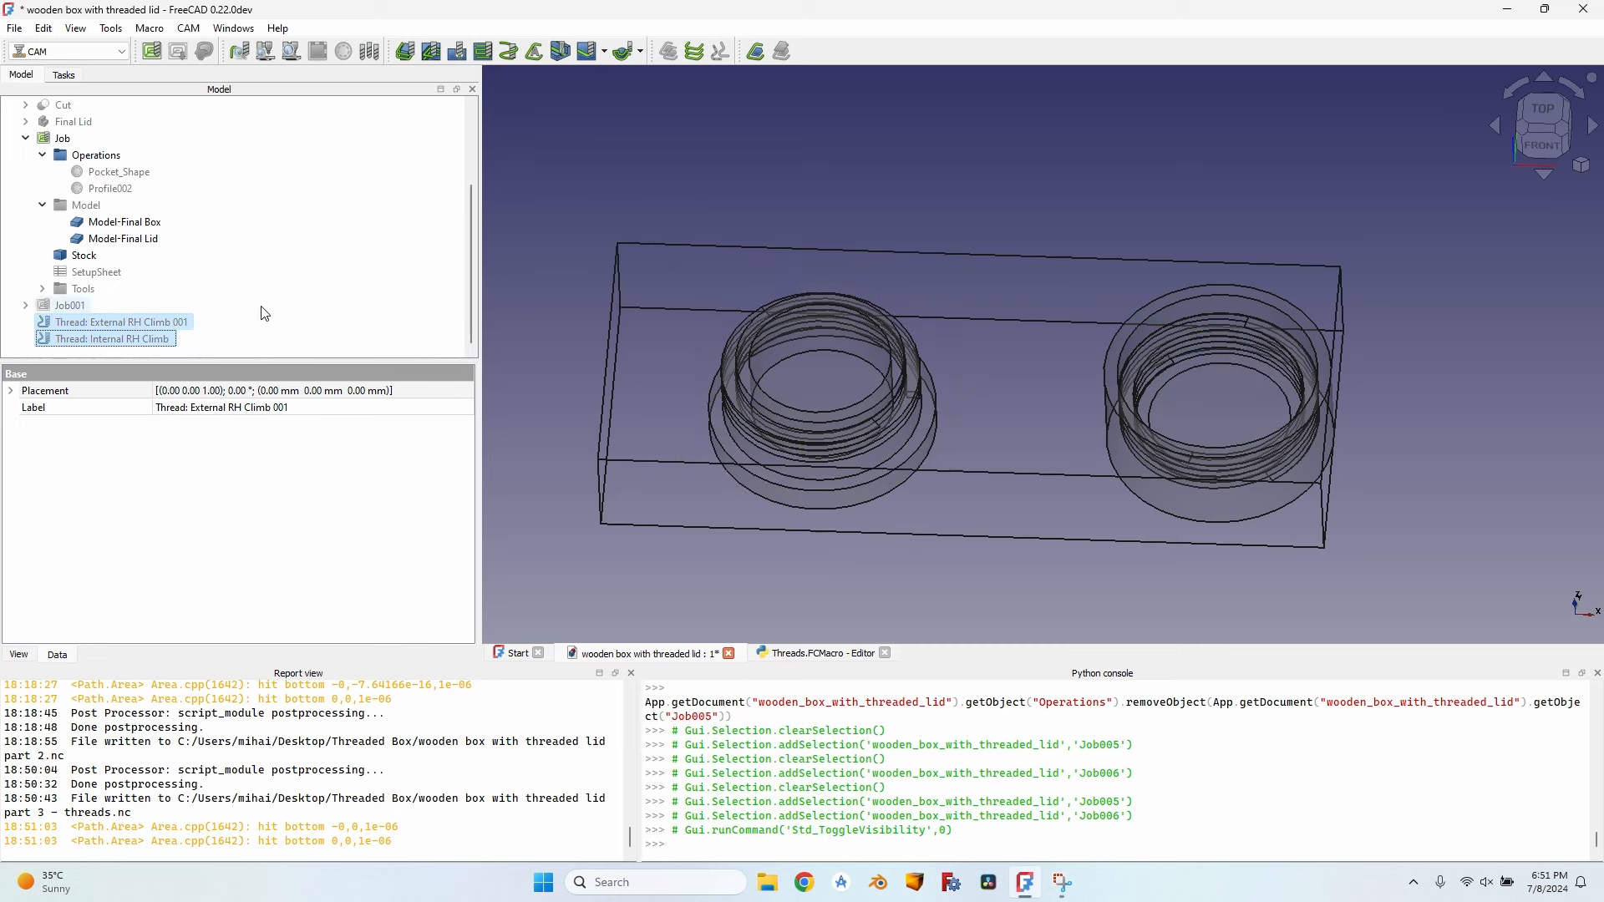
Step: Create a Pocket Shape on the box's inner floor with 6 mm endmill001, ZigZagOffset pattern, 0° angle and 85 percent step over
{"action": "left_click", "coordinate": [83, 140]}
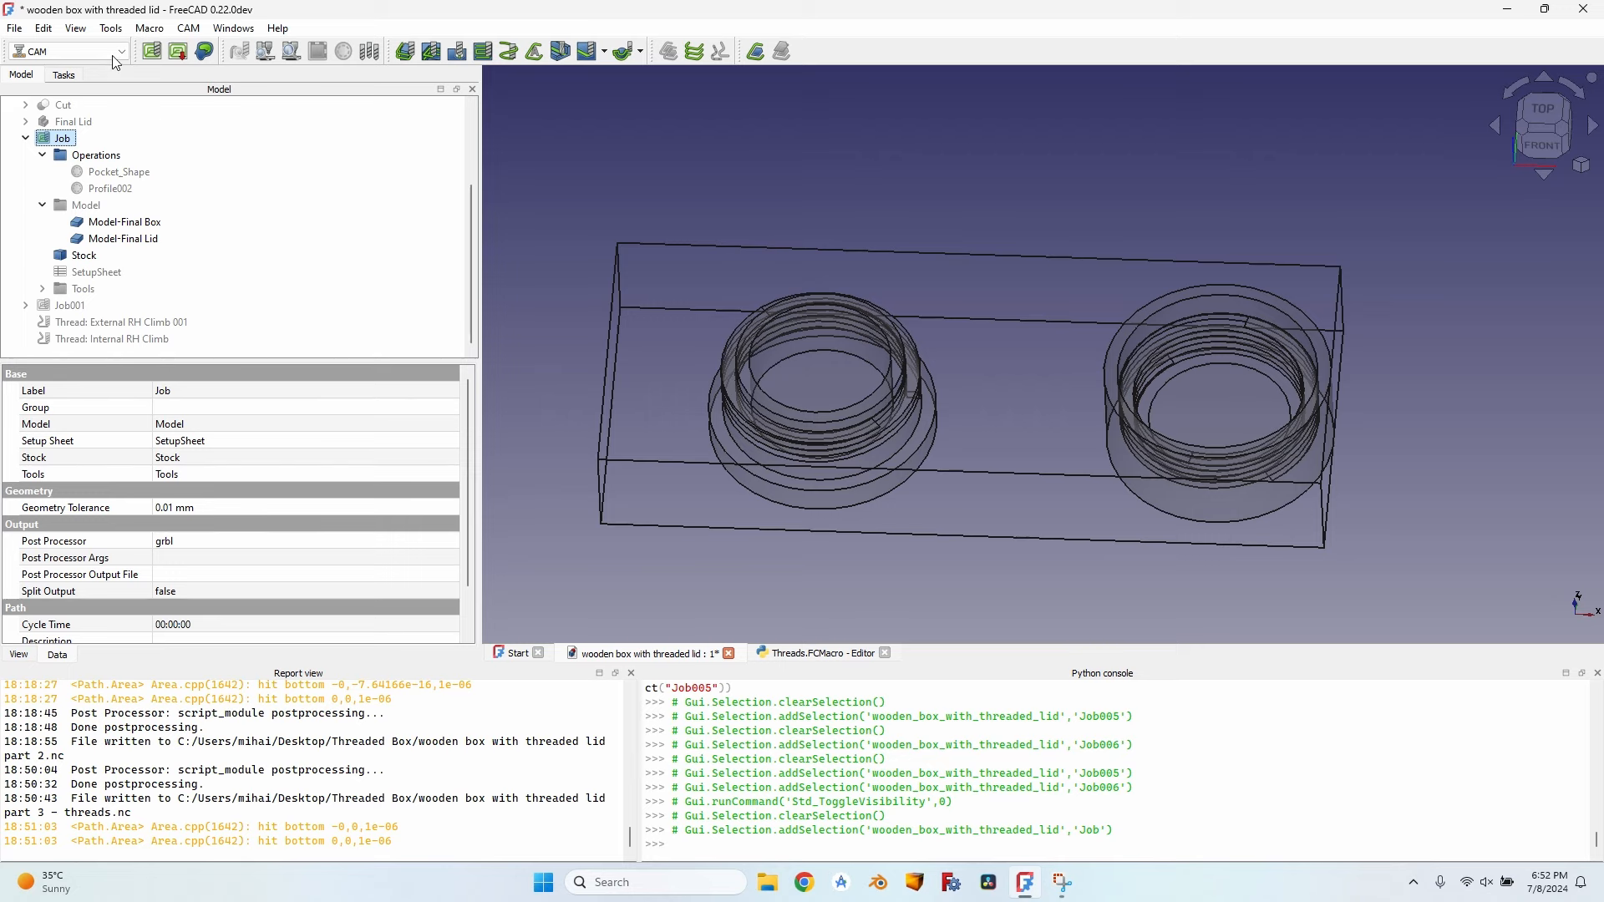
{"action": "middle_click_drag", "start_coordinate": [961, 373], "coordinate": [1028, 407]}
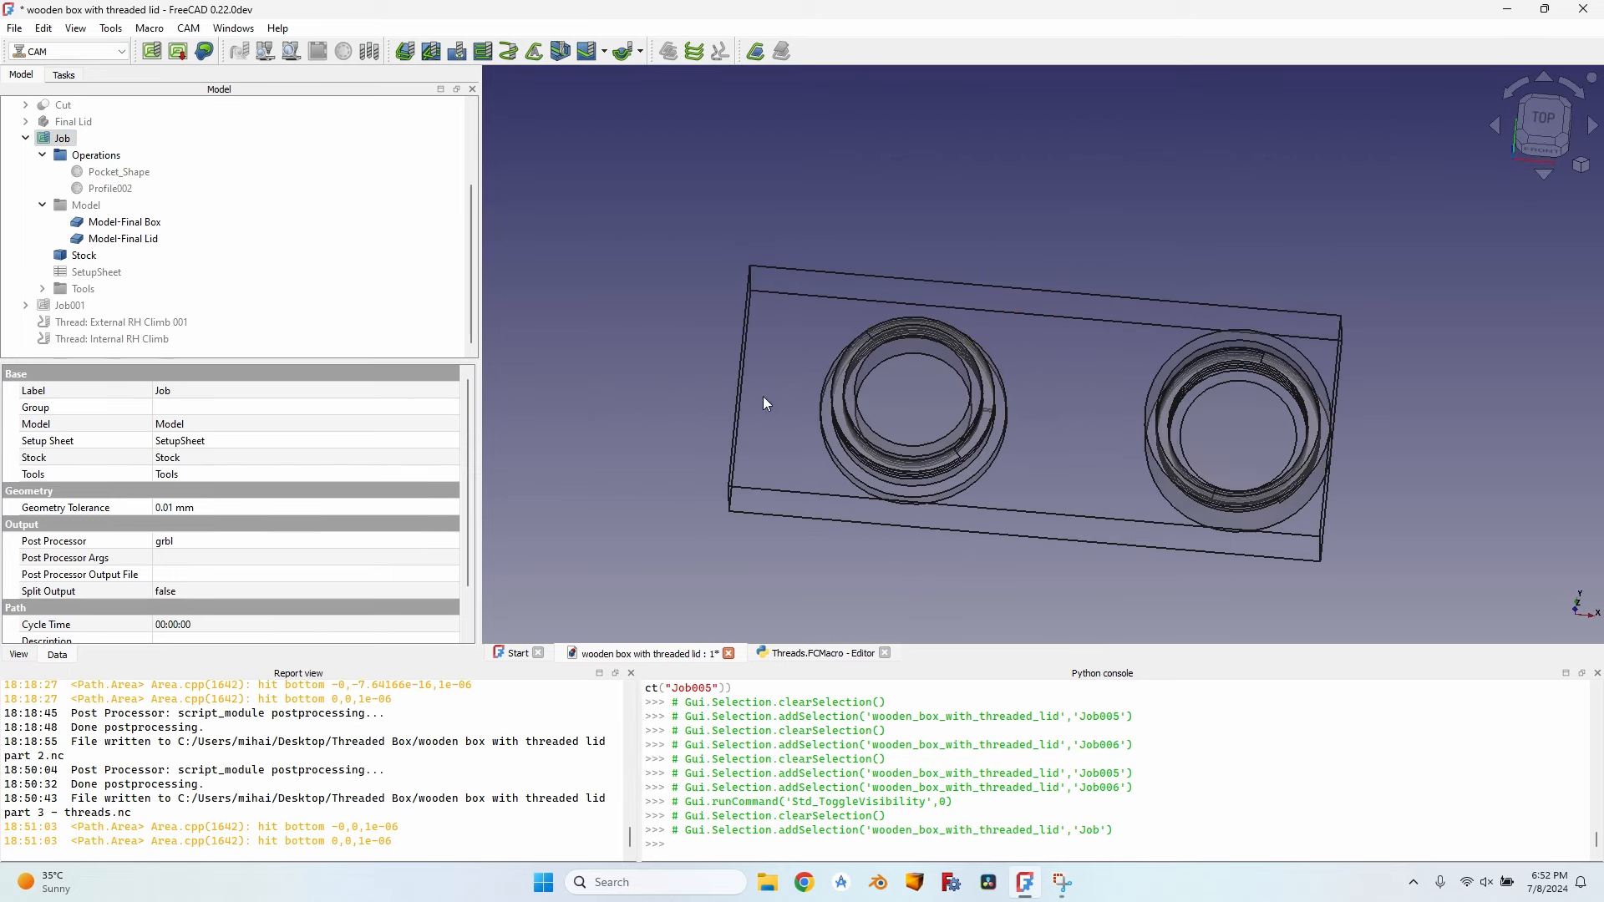
{"action": "middle_click_drag", "start_coordinate": [1162, 489], "coordinate": [835, 334]}
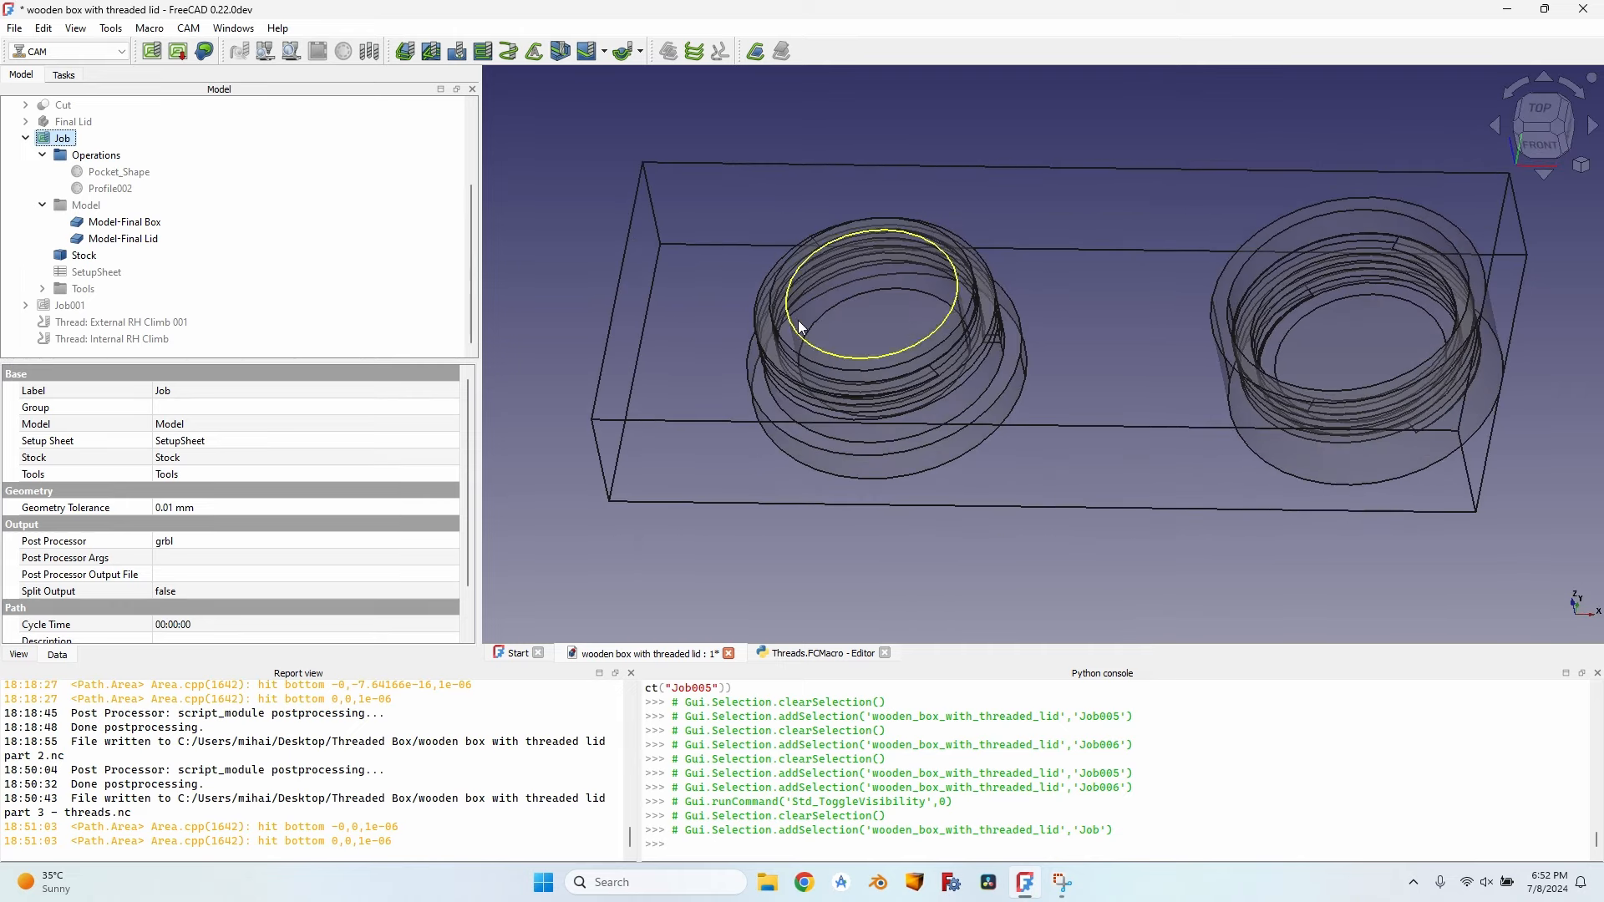
{"action": "left_click", "coordinate": [909, 315]}
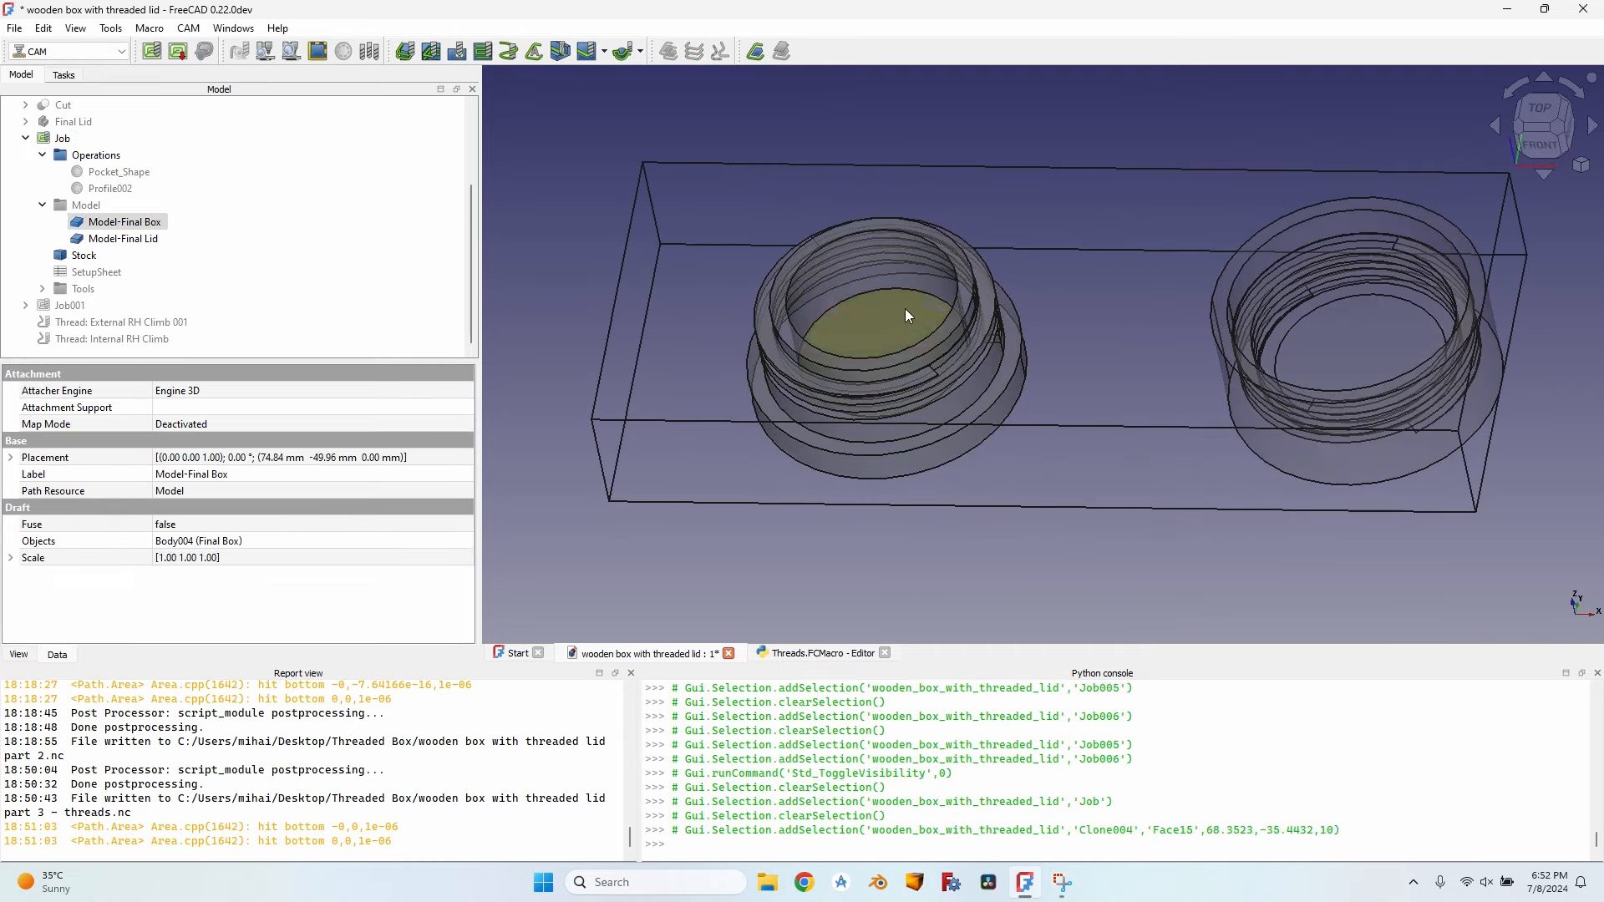
{"action": "left_click", "coordinate": [431, 51]}
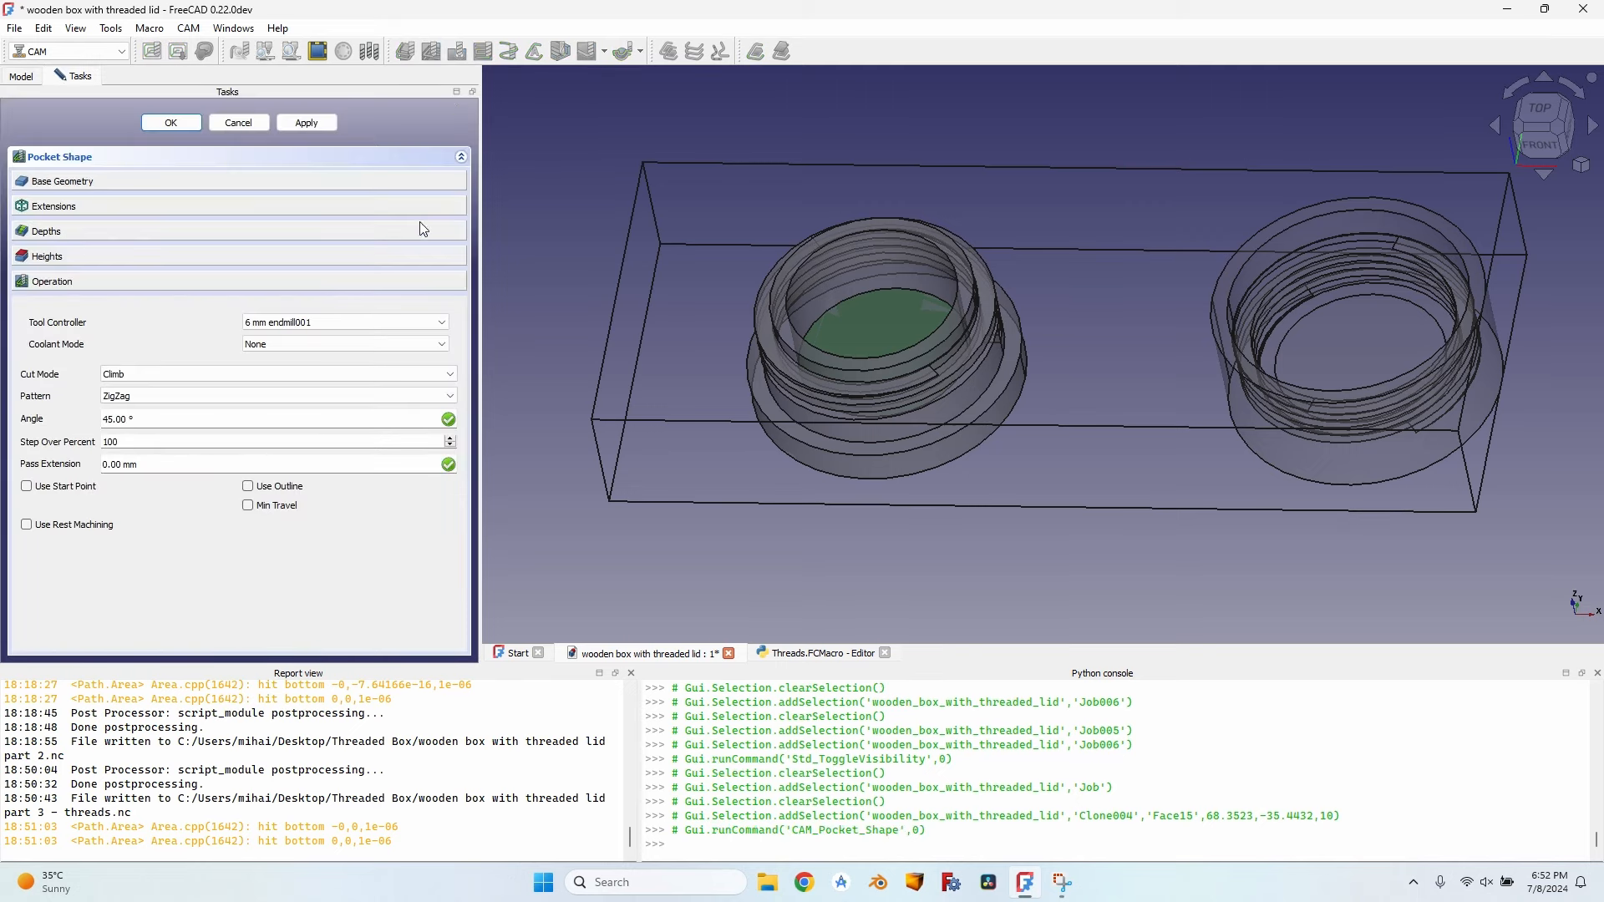
{"action": "left_click", "coordinate": [125, 396]}
{"action": "left_click", "coordinate": [126, 420]}
{"action": "double_click", "coordinate": [113, 419]}
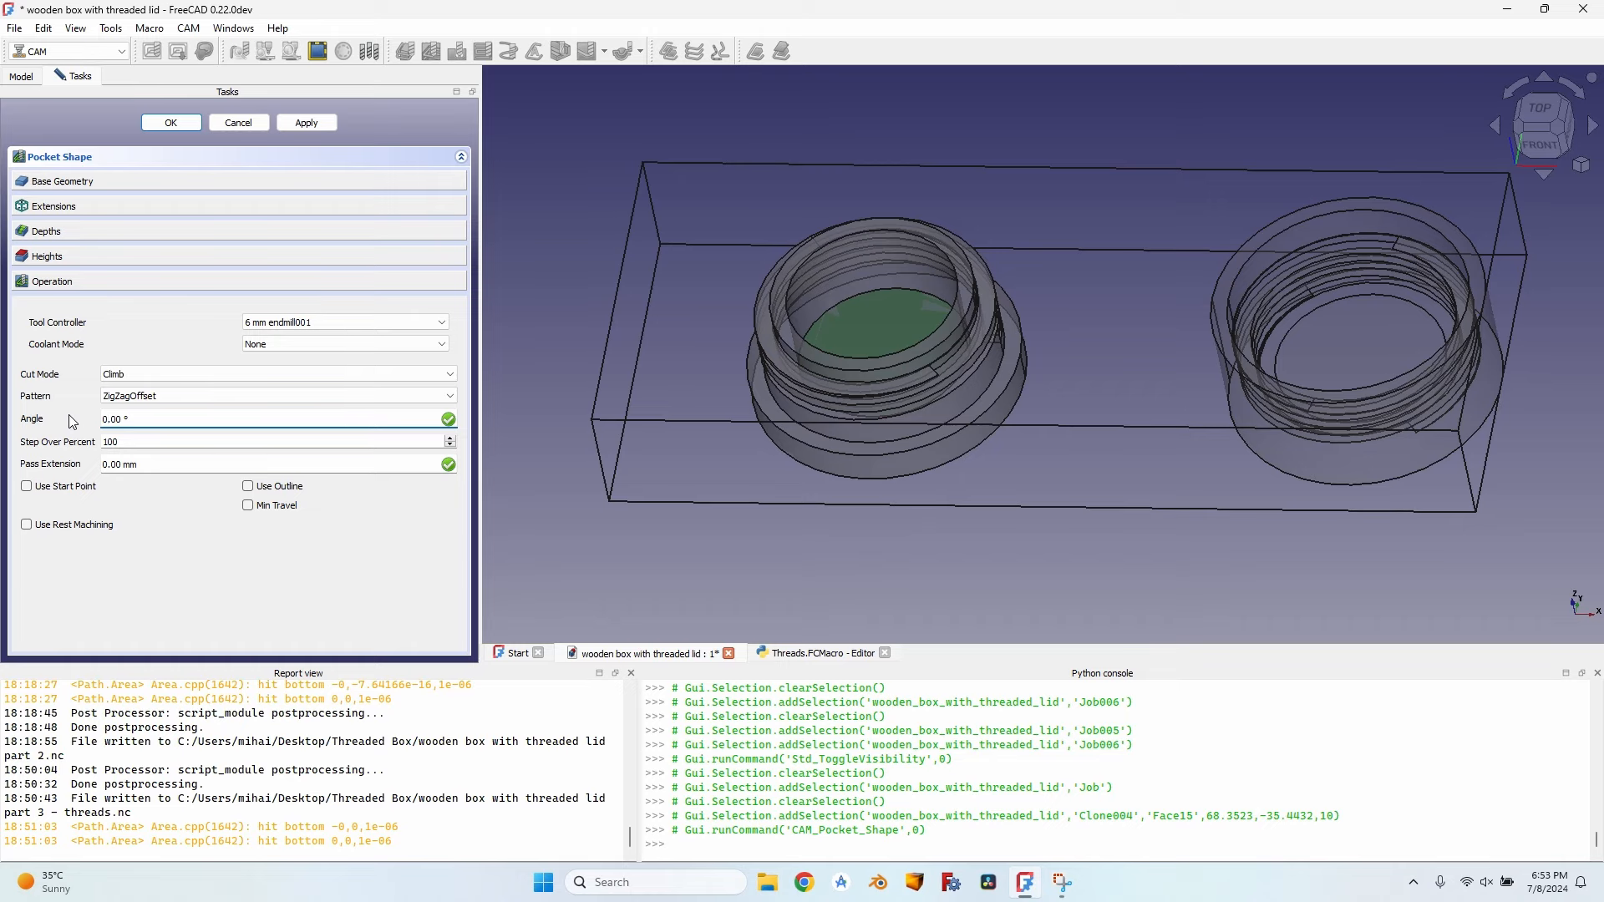
{"action": "key", "text": "Tab"}
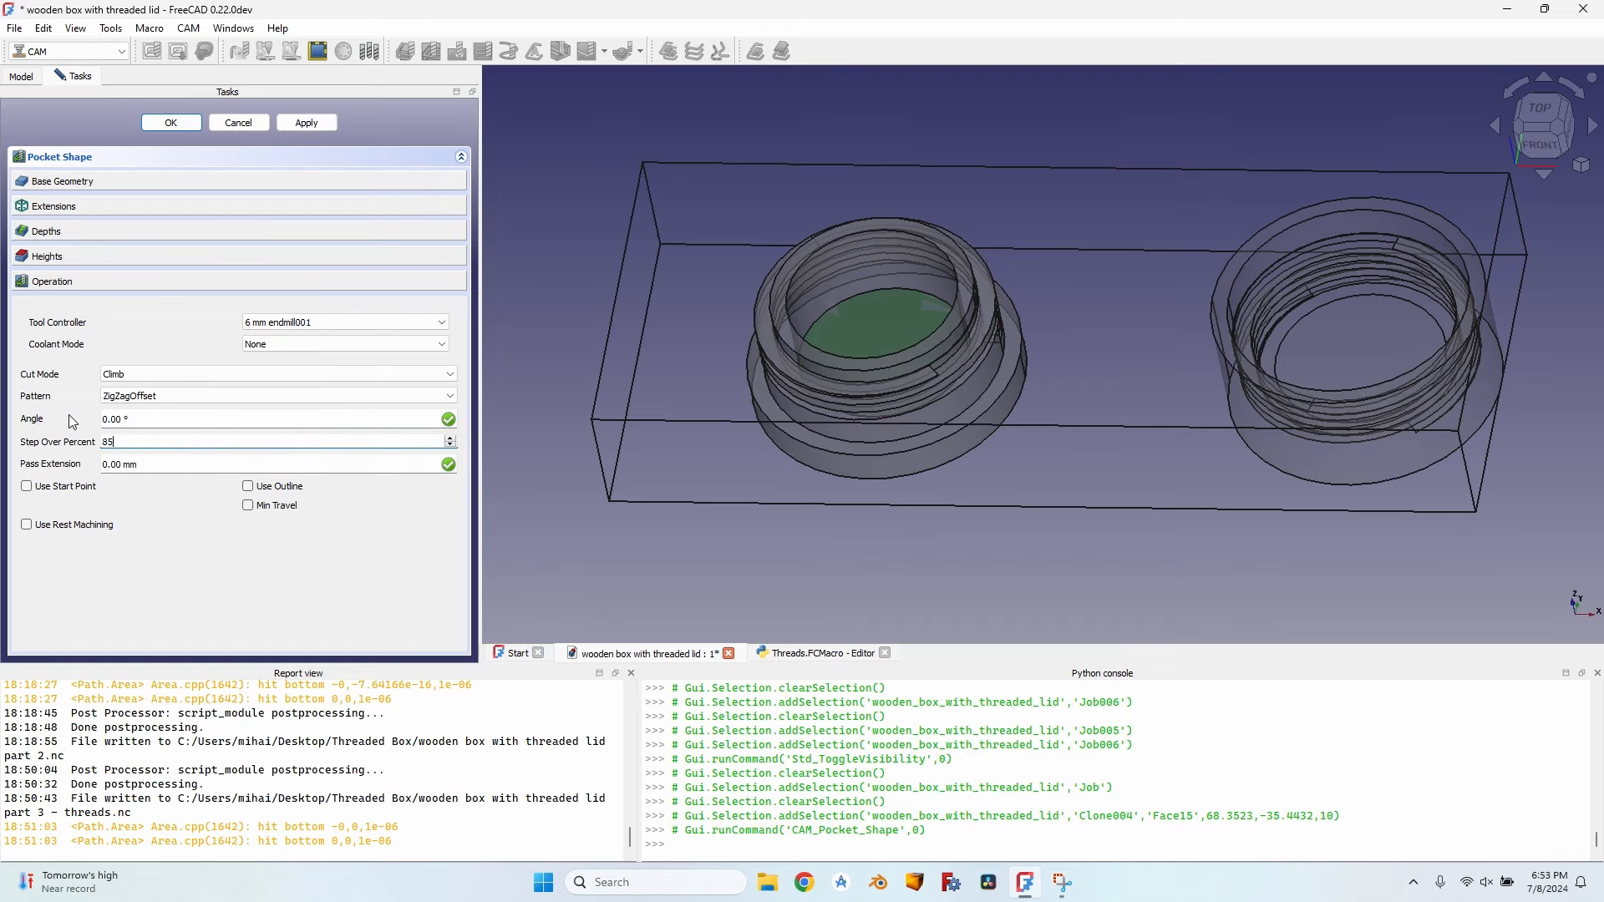
{"action": "left_click", "coordinate": [306, 123]}
Step: Create an outside climb Profile along the bottom outer edge of the box's base, using 6 mm endmill001
{"action": "mouse_move", "coordinate": [935, 290]}
{"action": "middle_mouse_down"}
{"action": "mouse_move", "coordinate": [993, 343]}
{"action": "mouse_move", "coordinate": [978, 366]}
{"action": "mouse_move", "coordinate": [949, 266]}
{"action": "middle_mouse_up"}
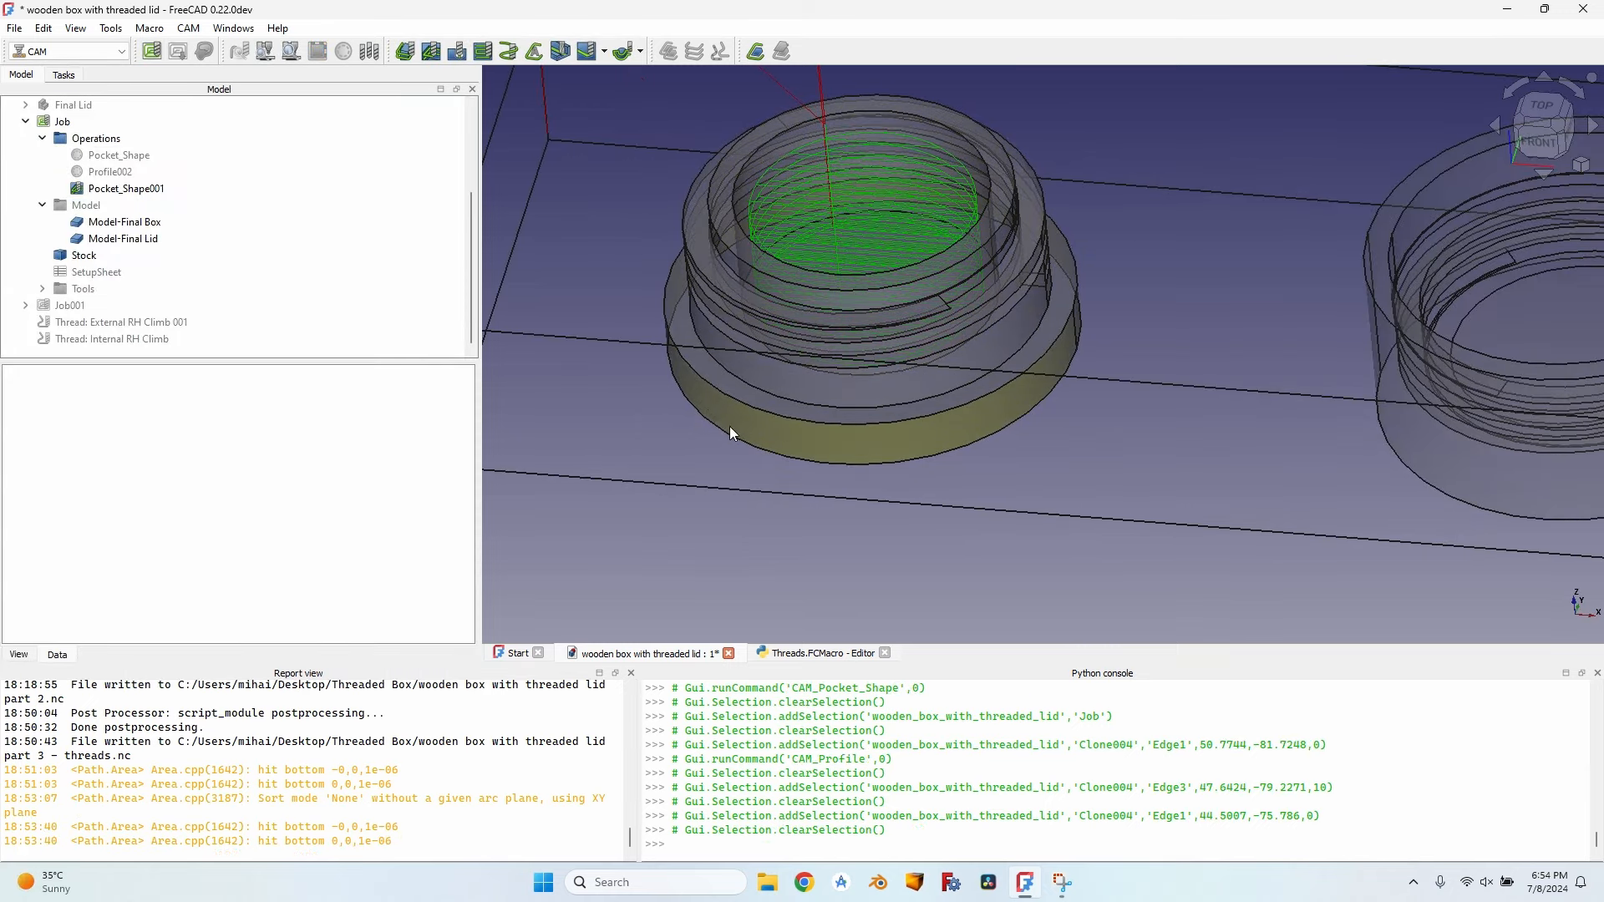
{"action": "left_click", "coordinate": [743, 445]}
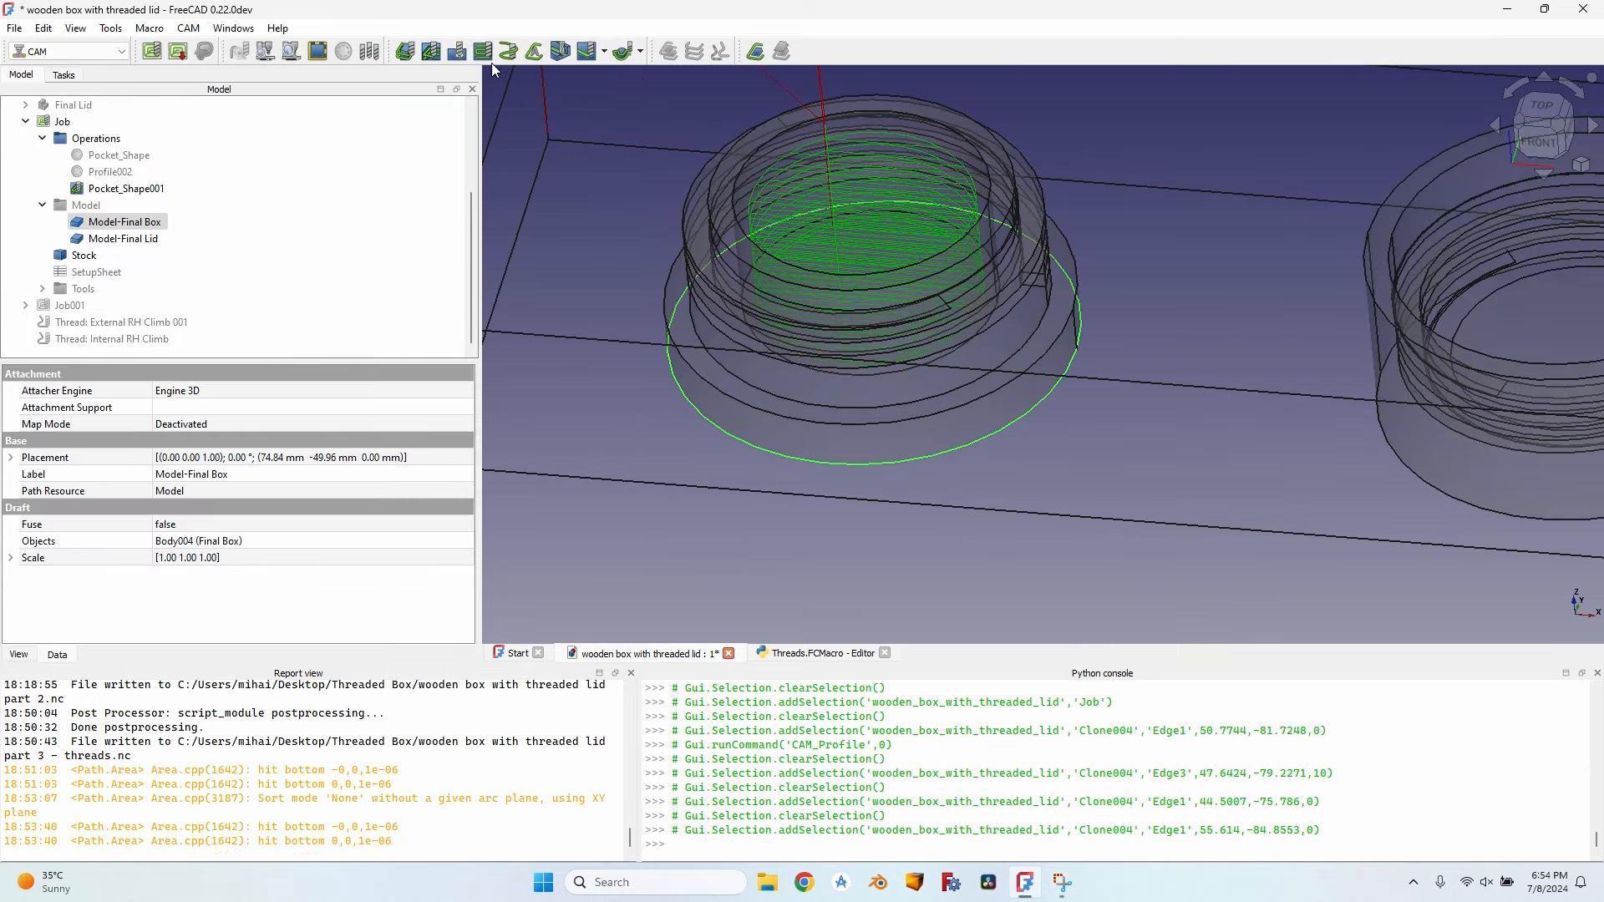
{"action": "left_click", "coordinate": [406, 52]}
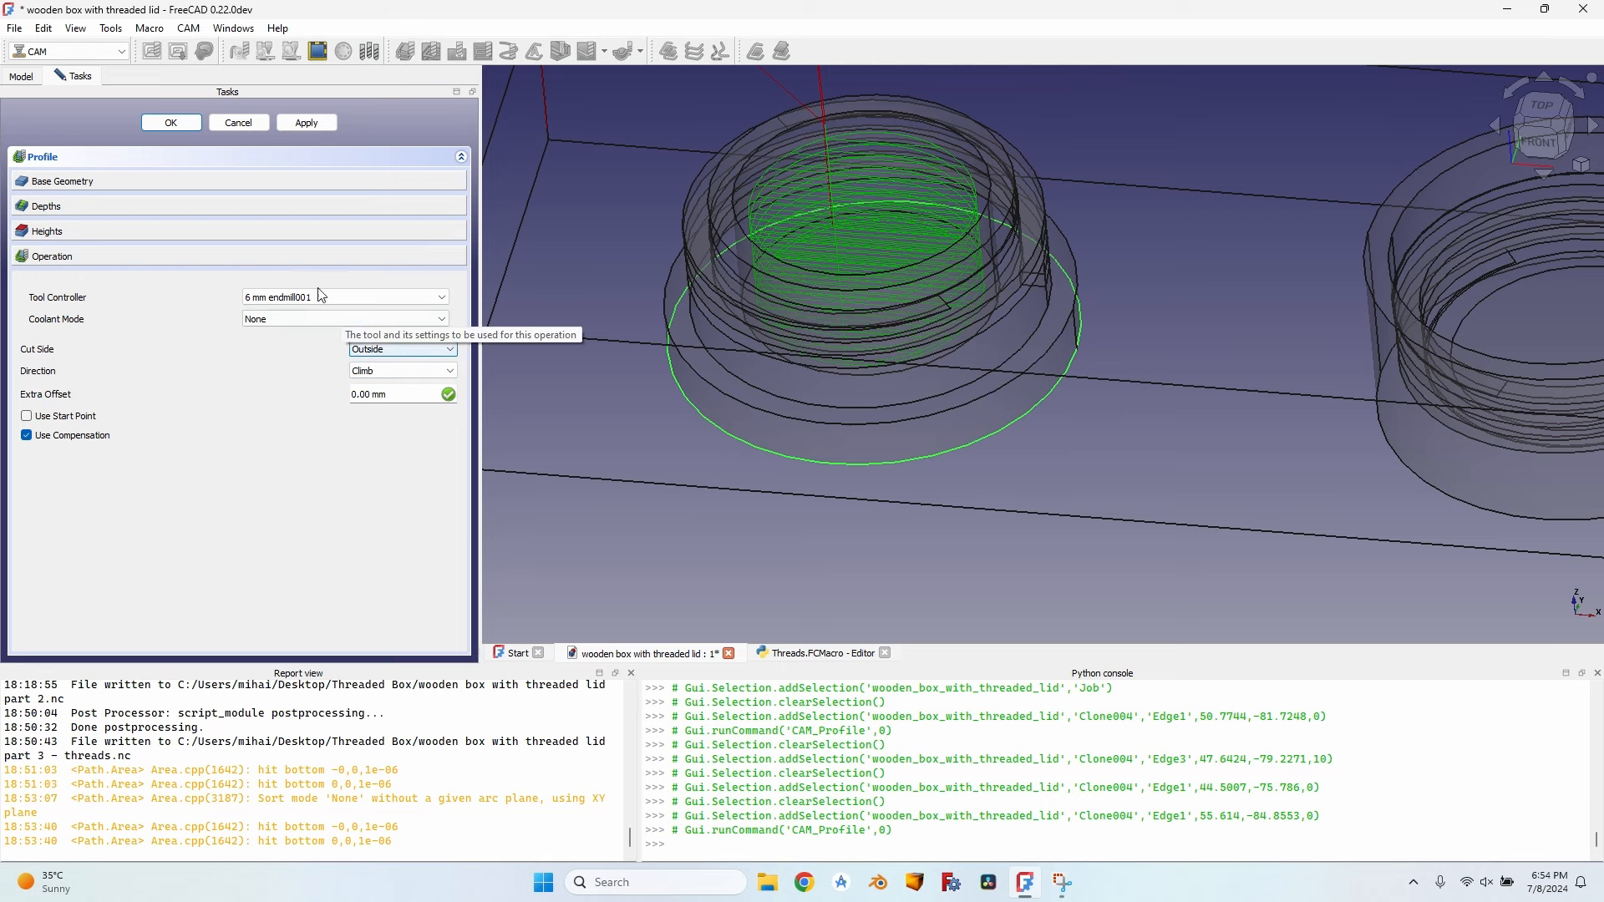
{"action": "left_click", "coordinate": [305, 124]}
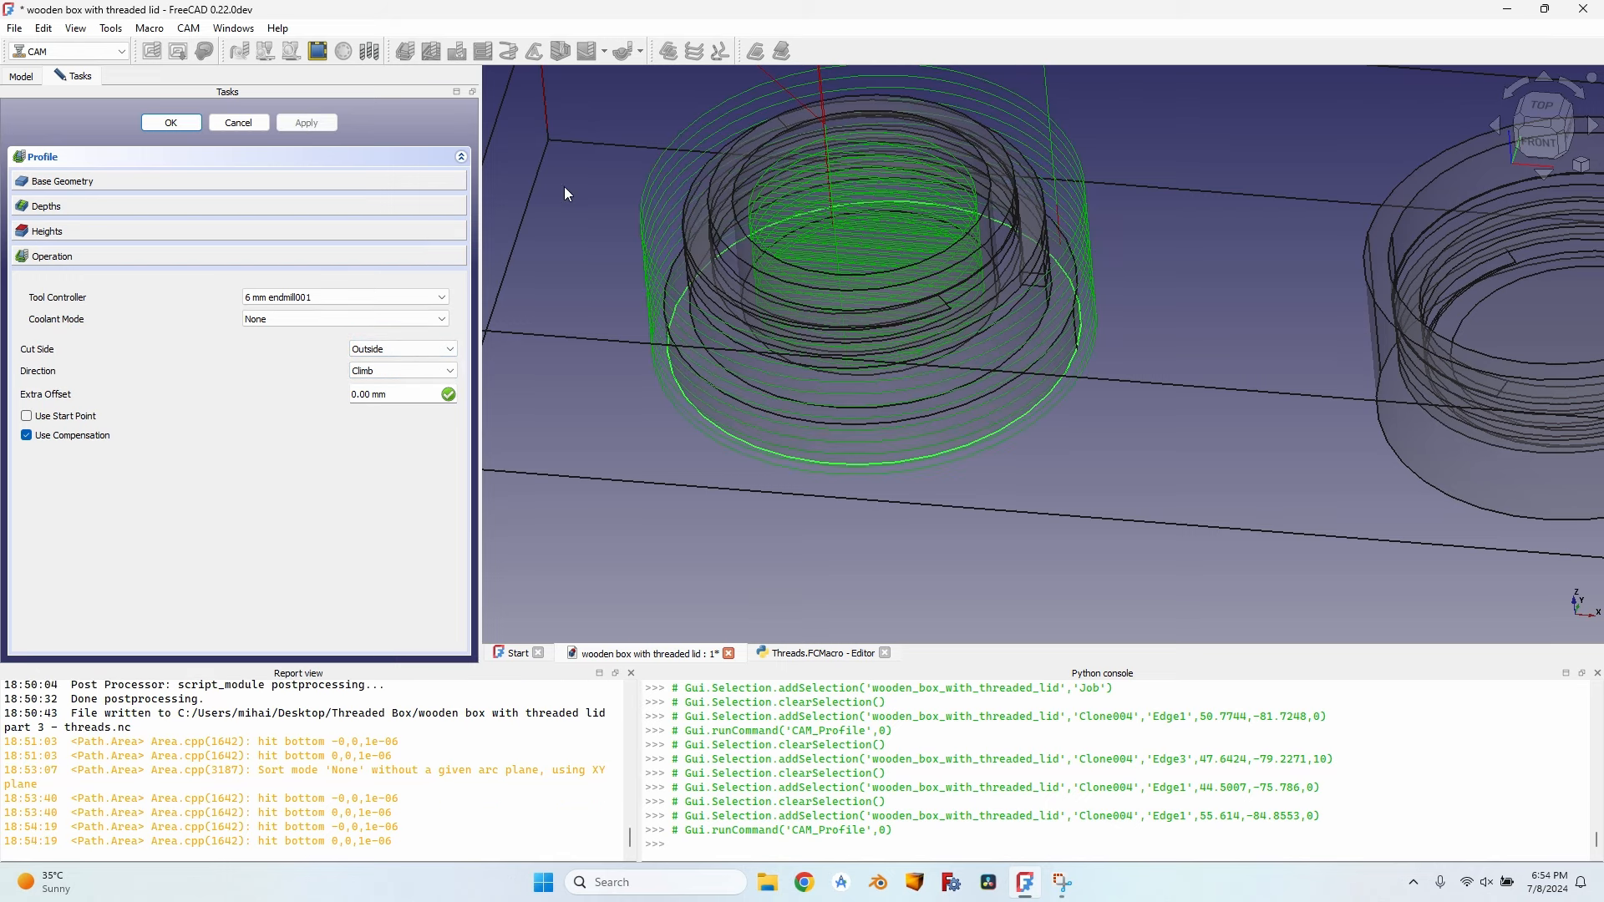
Step: Set the profile's start depth to 10 mm from the upper outer edge of the box's base flange
{"action": "left_click", "coordinate": [71, 204]}
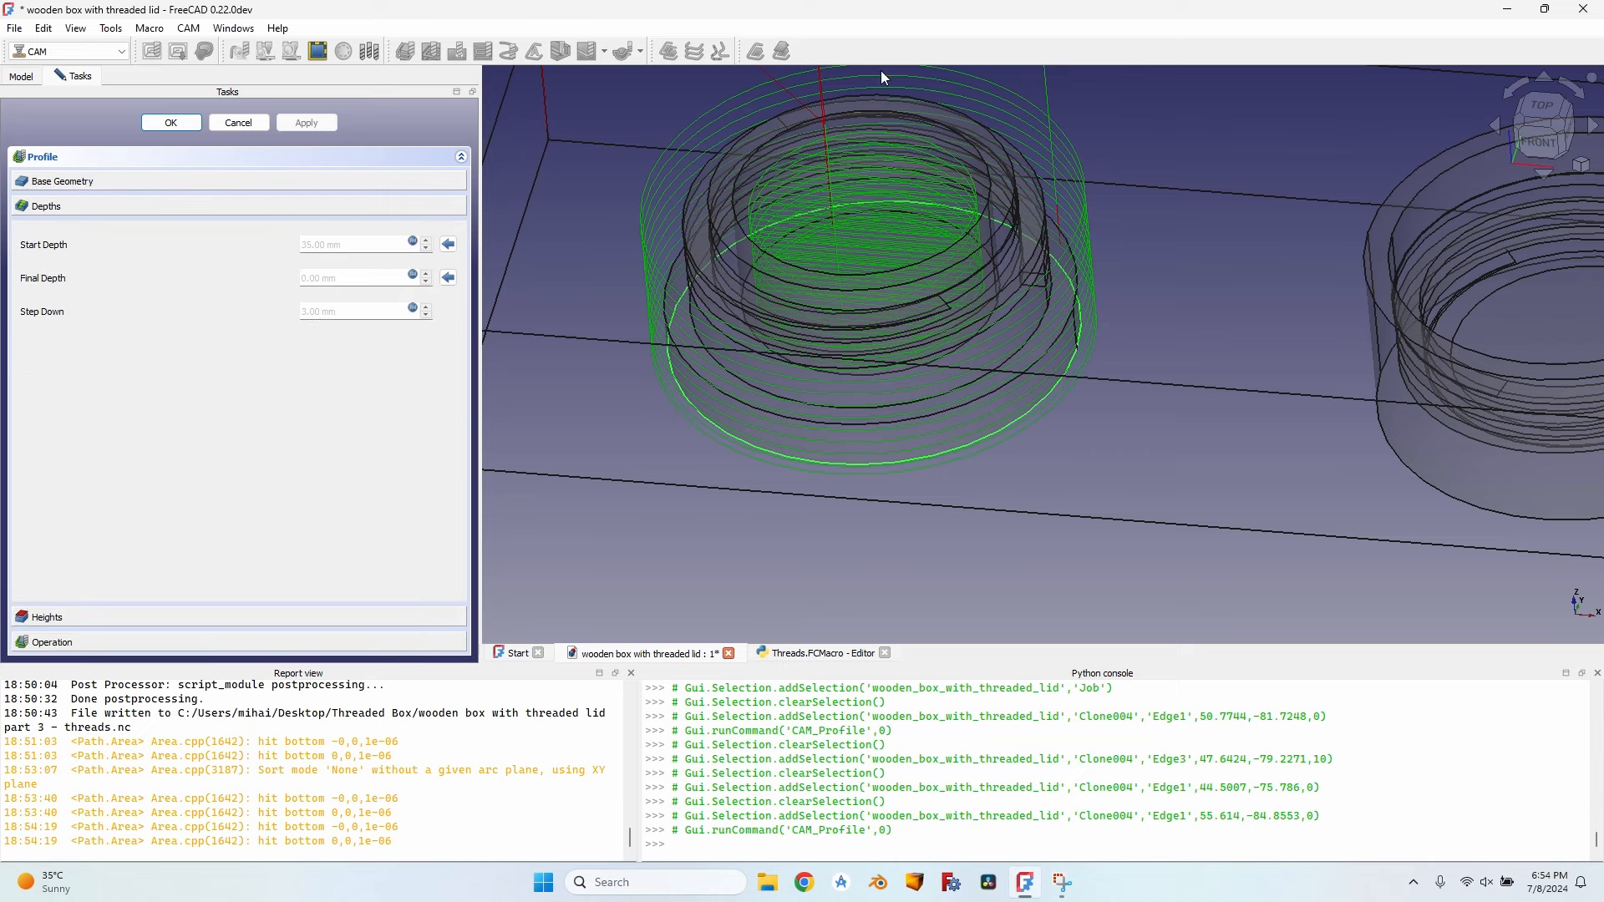
{"action": "scroll", "coordinate": [673, 383], "scroll_direction": "up", "scroll_amount": 5}
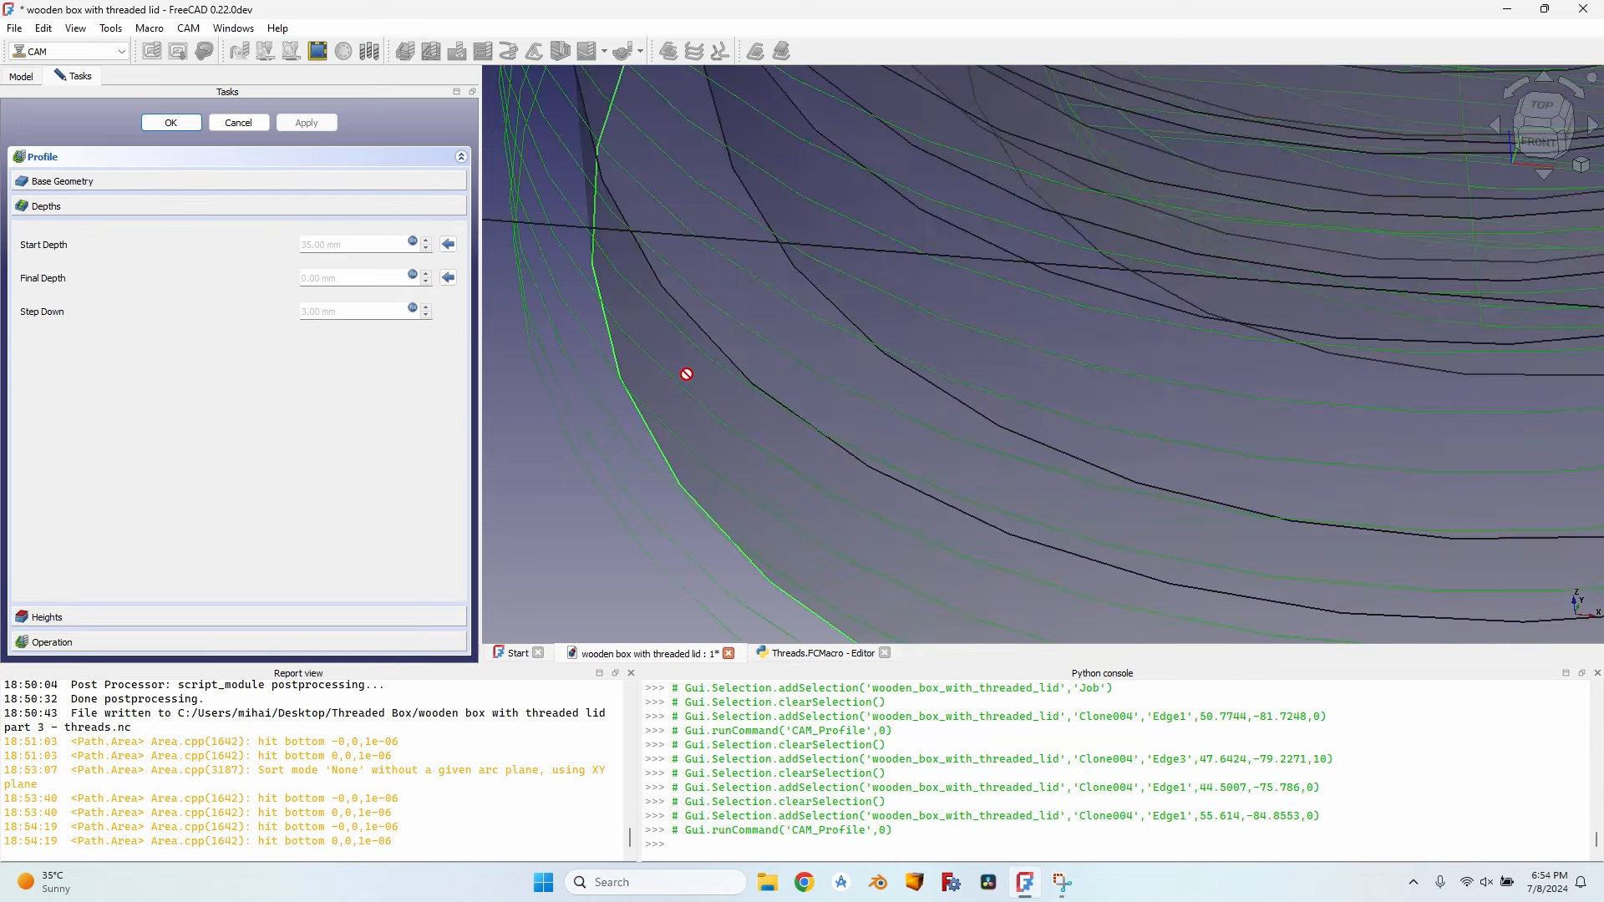
{"action": "left_click", "coordinate": [690, 315]}
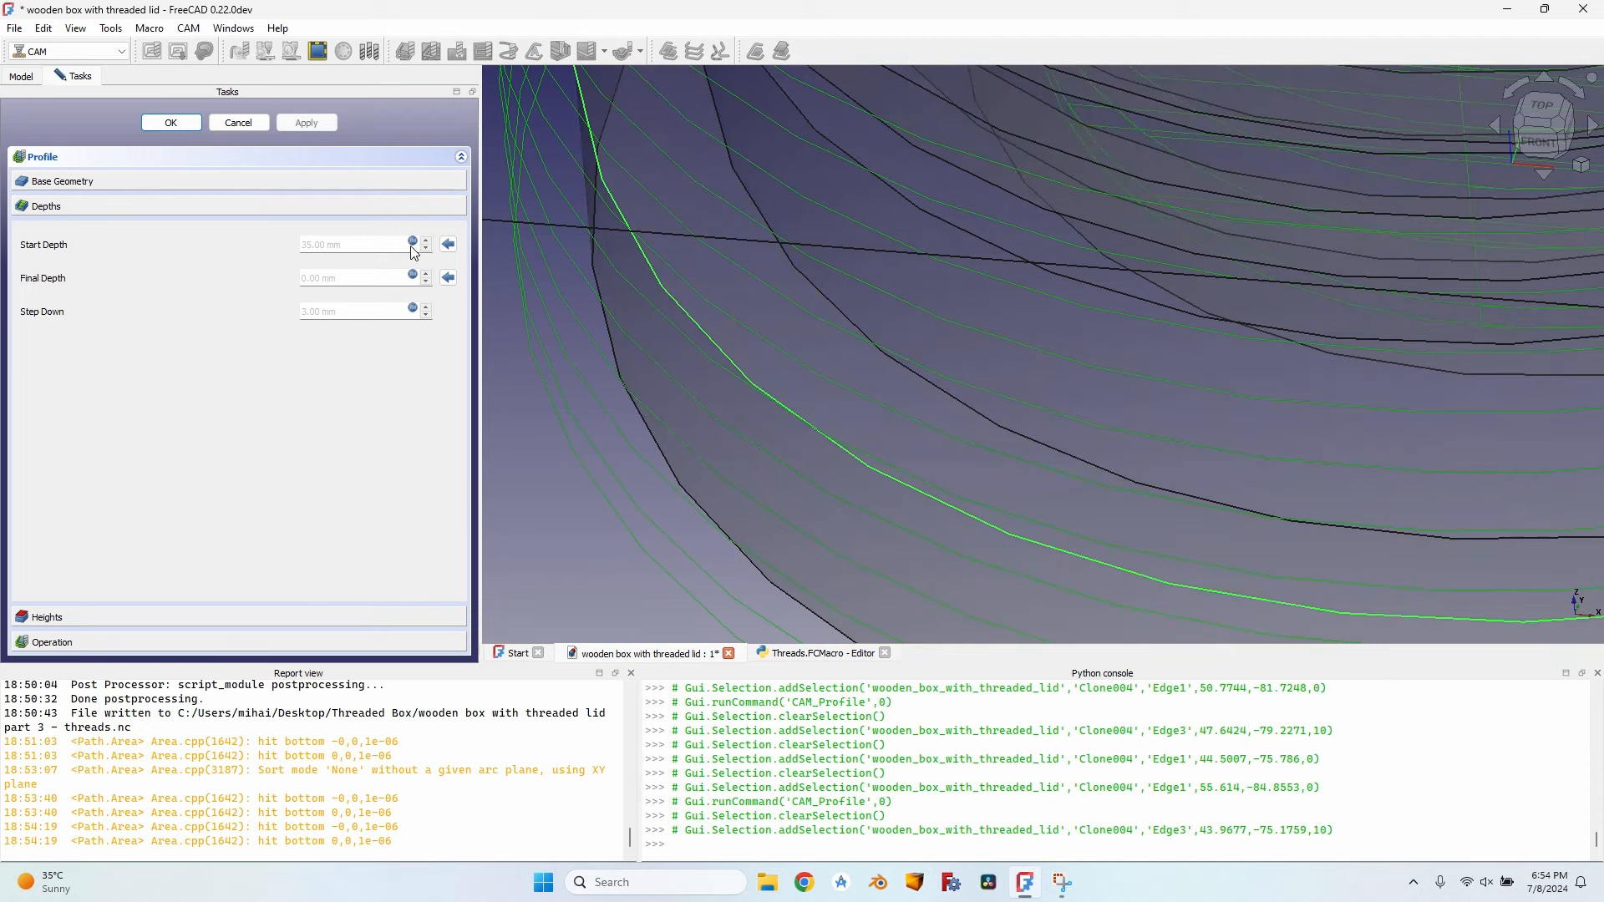
{"action": "left_click", "coordinate": [450, 245]}
{"action": "left_click", "coordinate": [306, 125]}
{"action": "scroll", "coordinate": [723, 264], "scroll_direction": "down", "scroll_amount": 5}
{"action": "scroll", "coordinate": [945, 320], "scroll_direction": "down", "scroll_amount": 3}
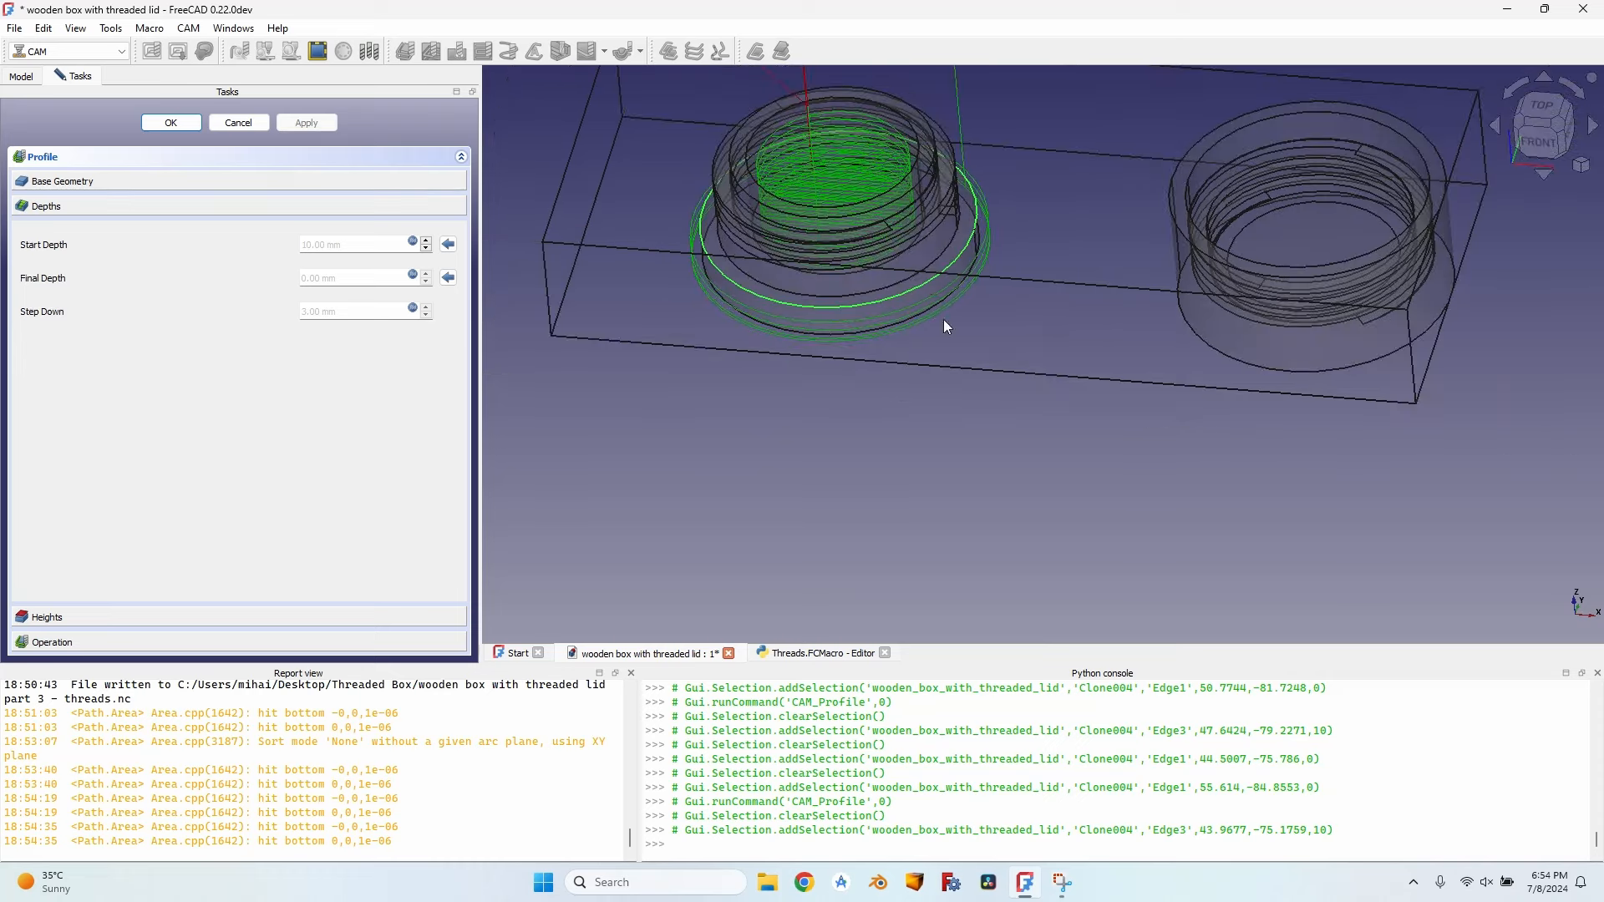
{"action": "scroll", "coordinate": [666, 260], "scroll_direction": "up", "scroll_amount": 5}
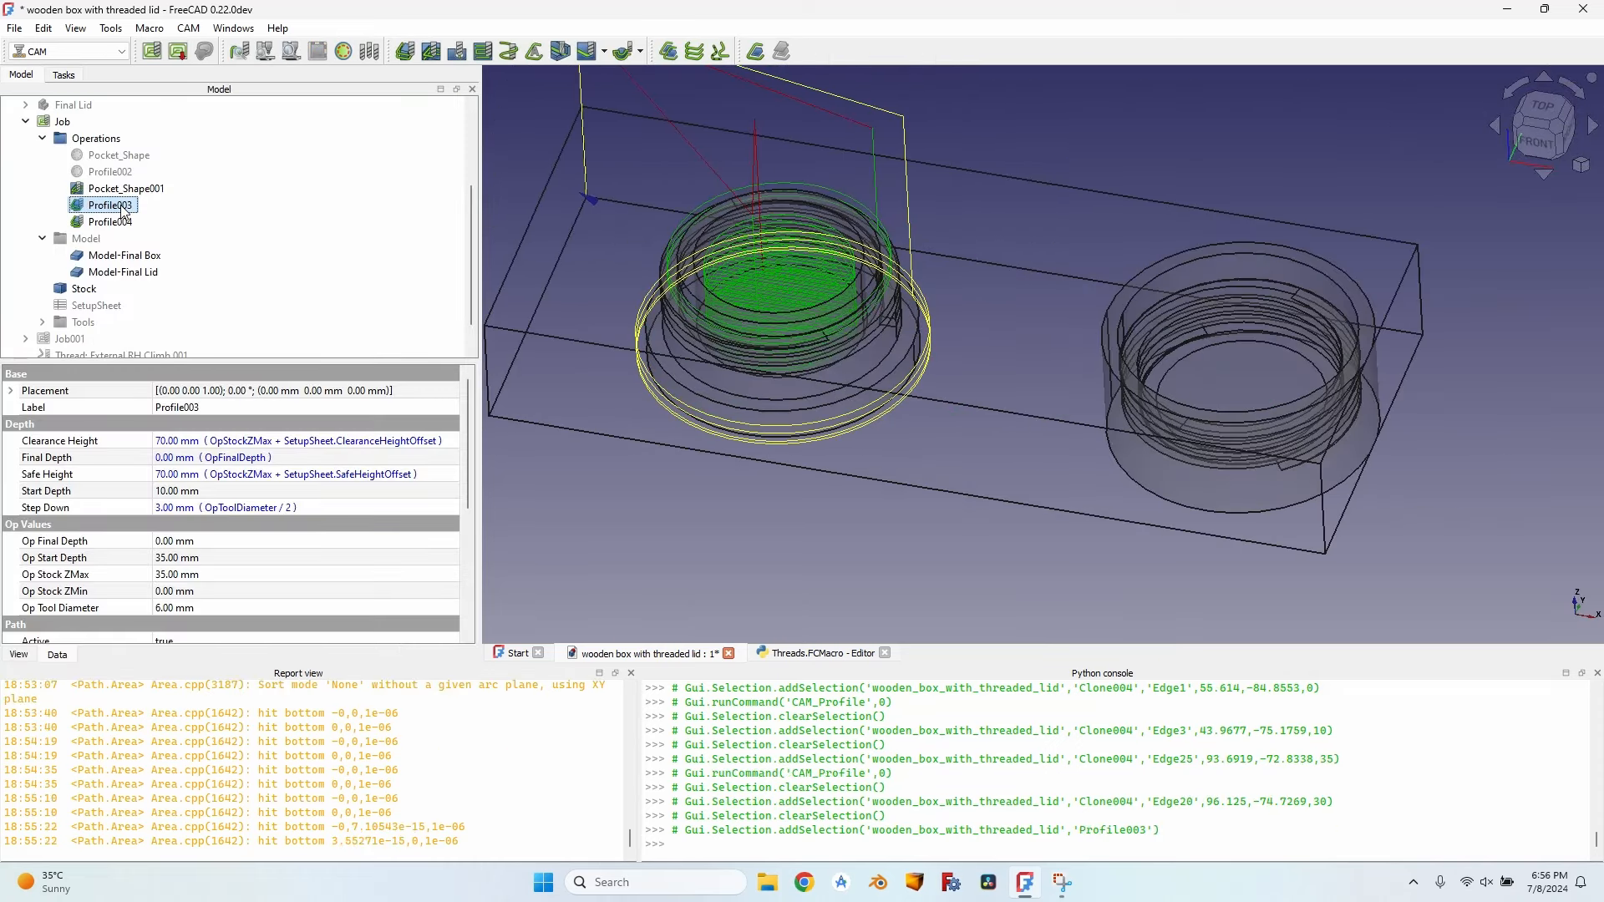
Step: Add a Tag dressup to Profile003 and delete the holding tags at (46.55, -82.34) and (42.45, -21.68)
{"action": "left_click", "coordinate": [188, 28]}
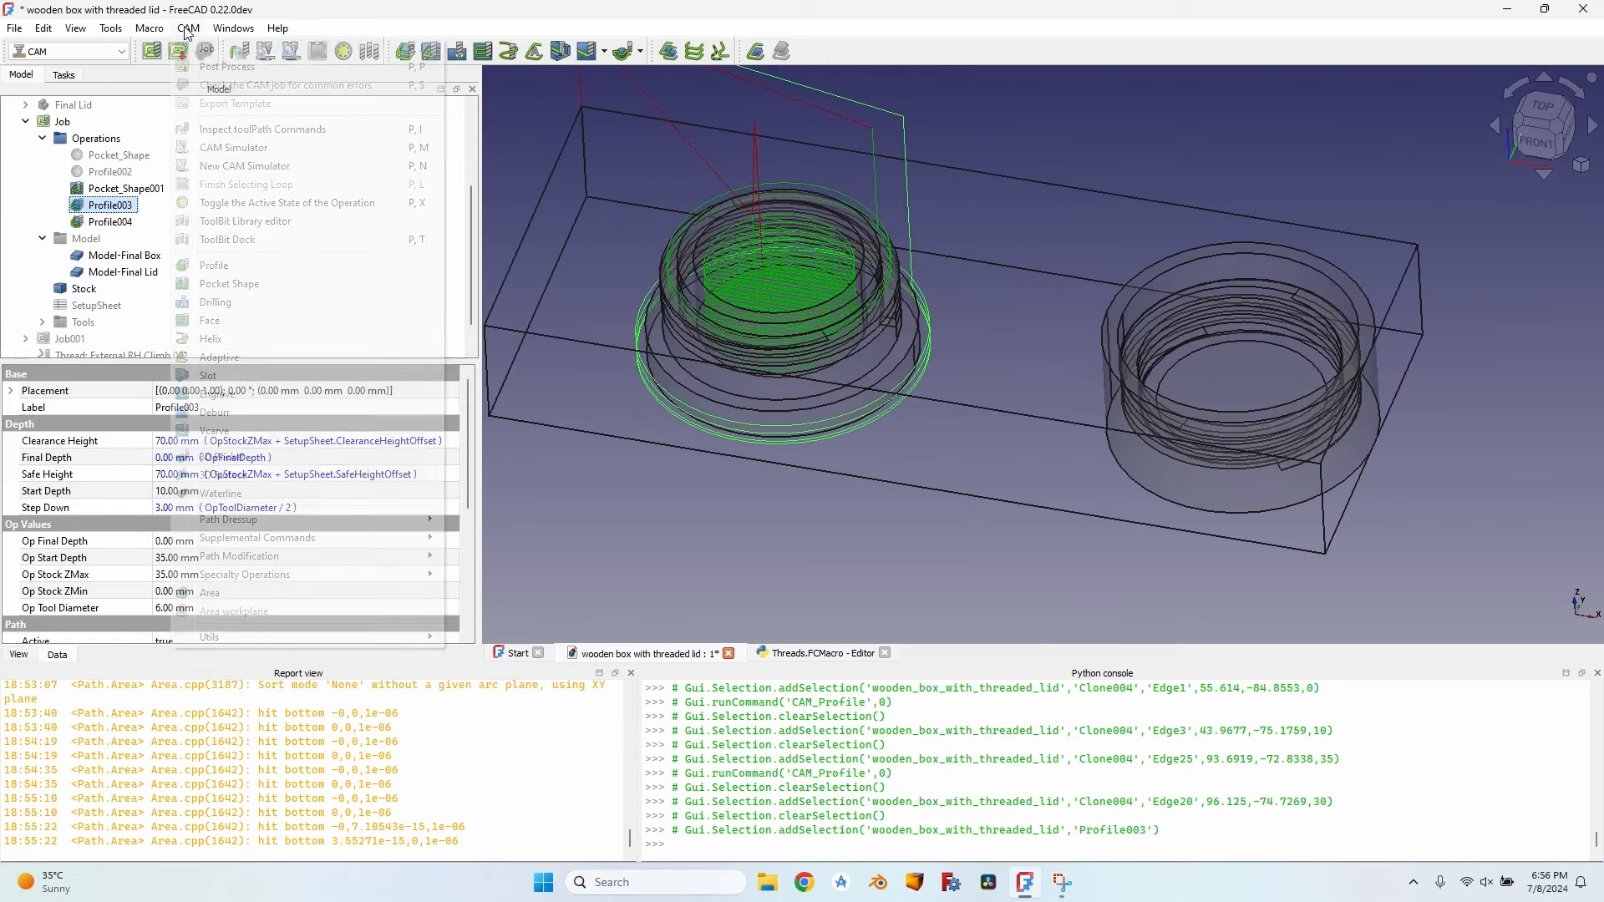
{"action": "mouse_move", "coordinate": [329, 522]}
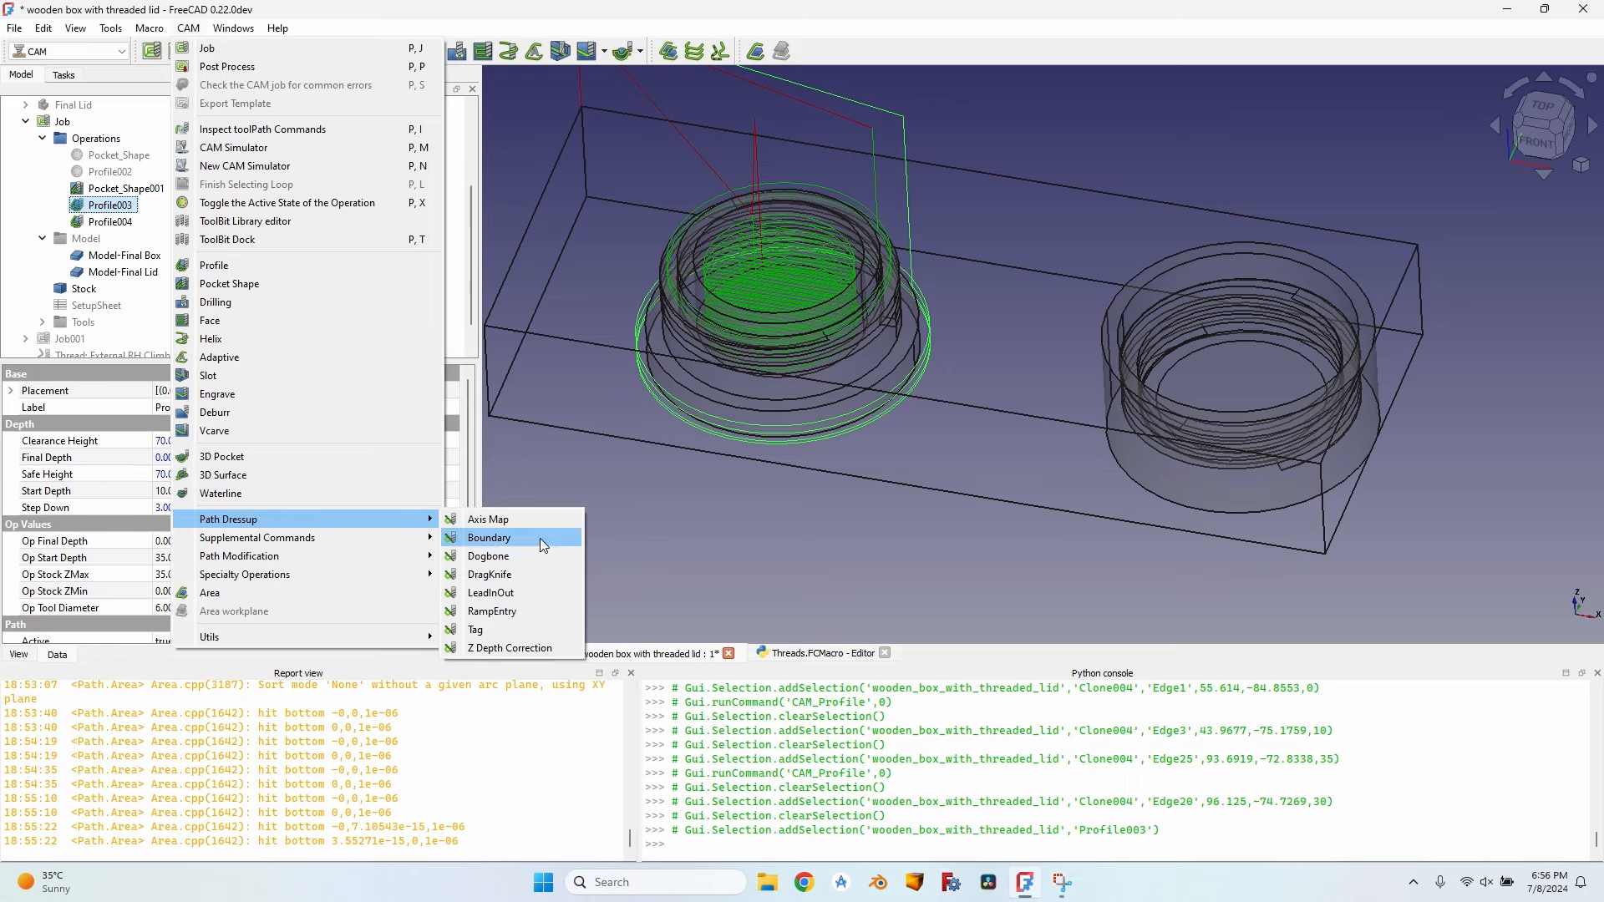
{"action": "left_click", "coordinate": [518, 630]}
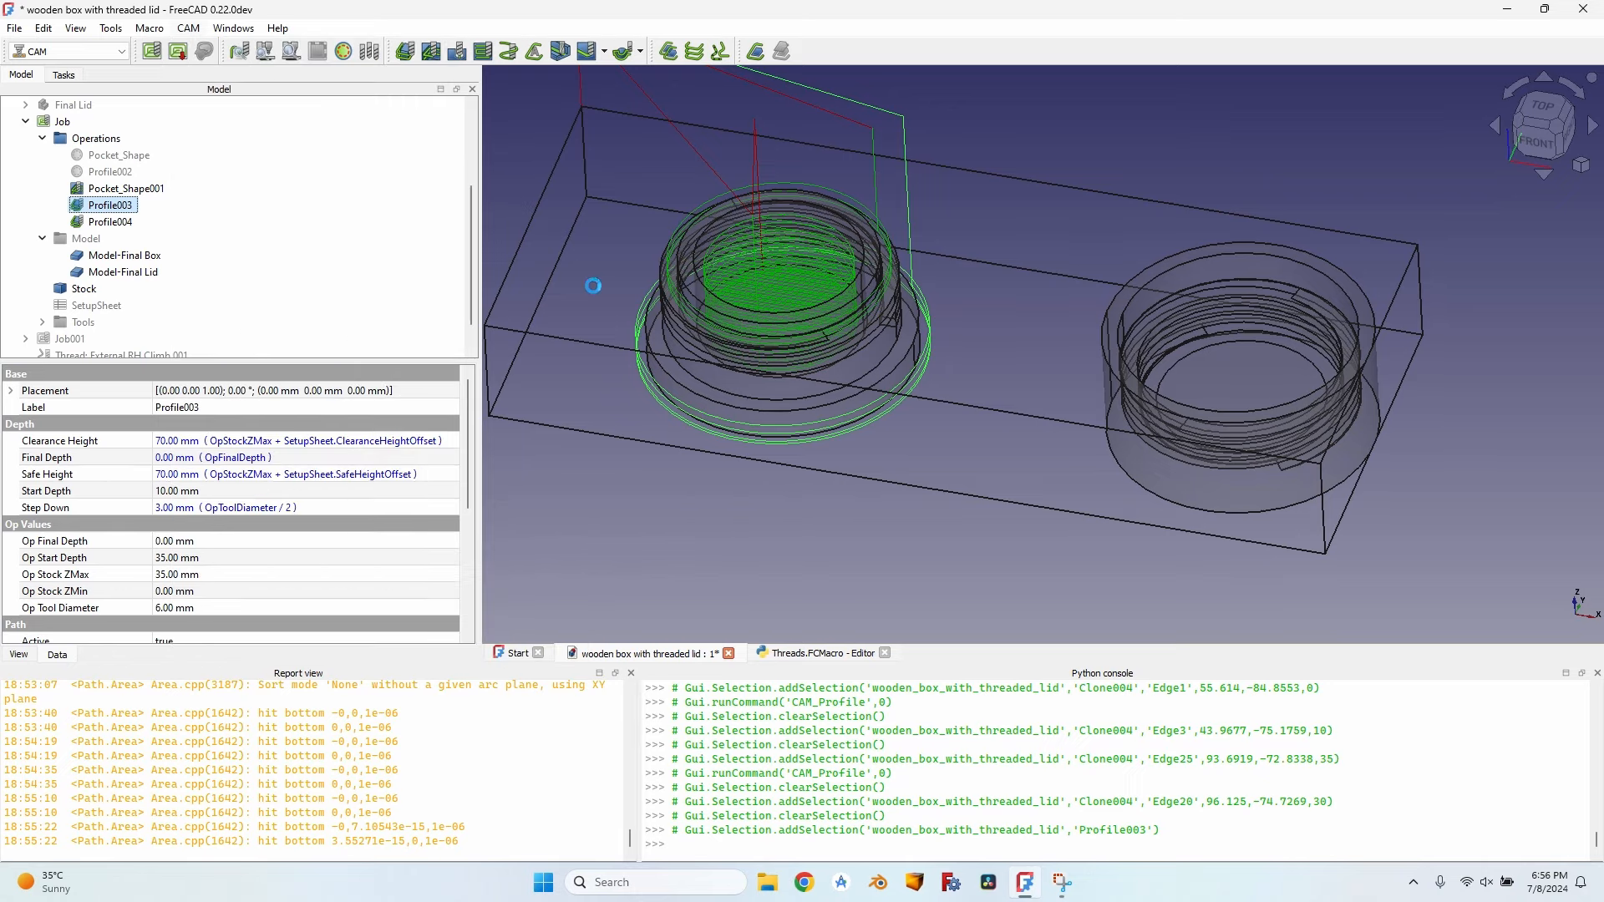
{"action": "middle_click_drag", "start_coordinate": [641, 253], "coordinate": [844, 355]}
{"action": "left_click", "coordinate": [75, 283]}
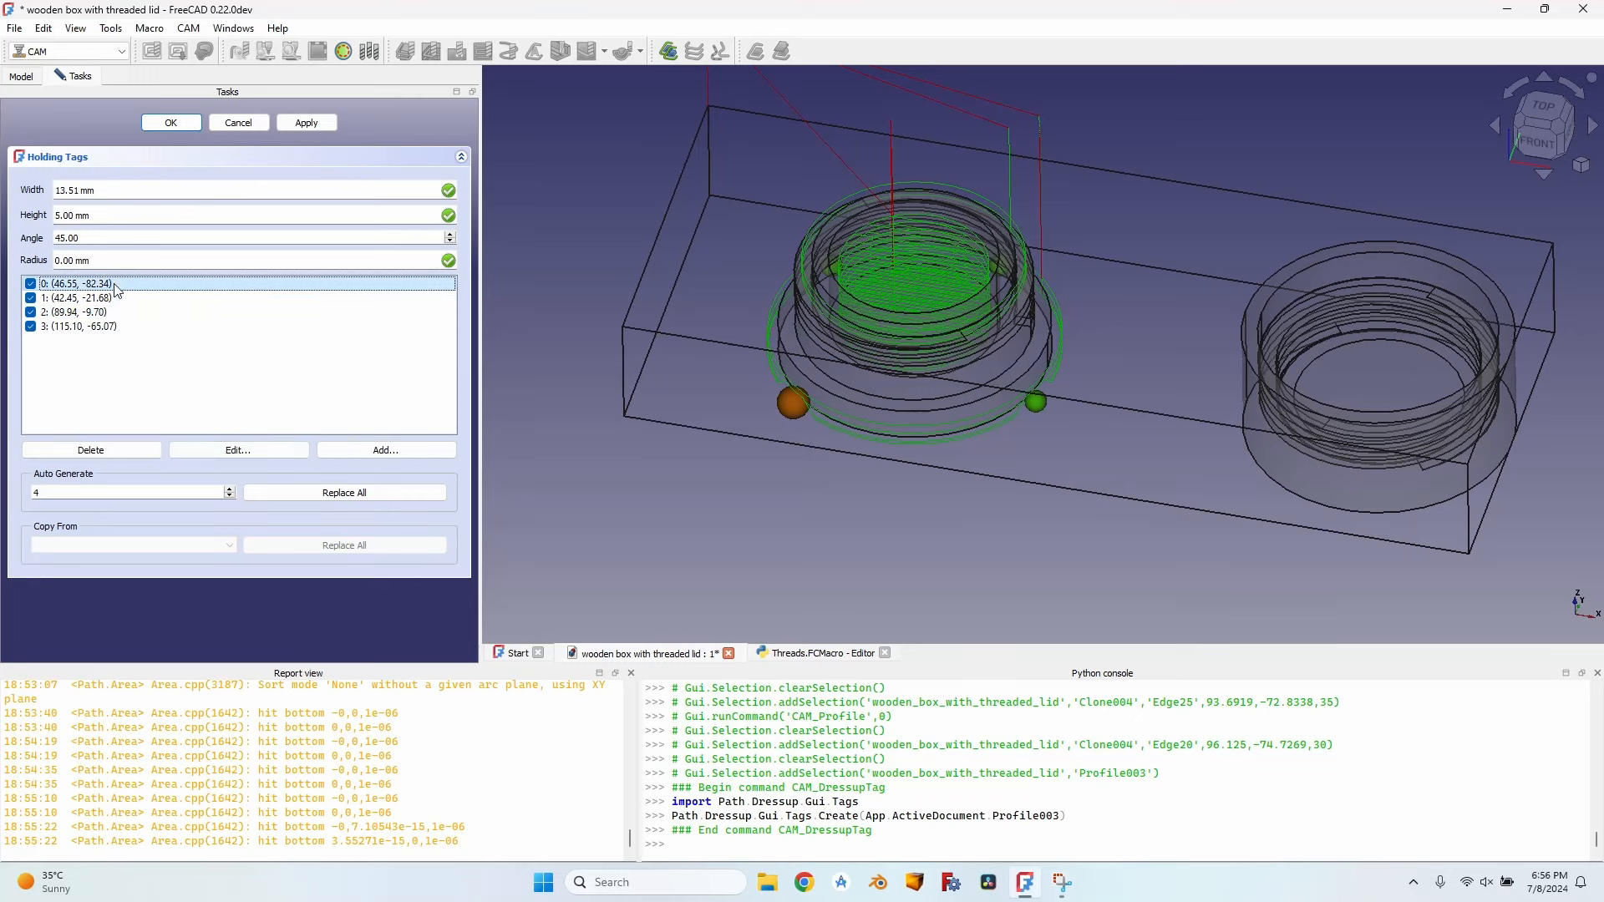
{"action": "left_click", "coordinate": [94, 448]}
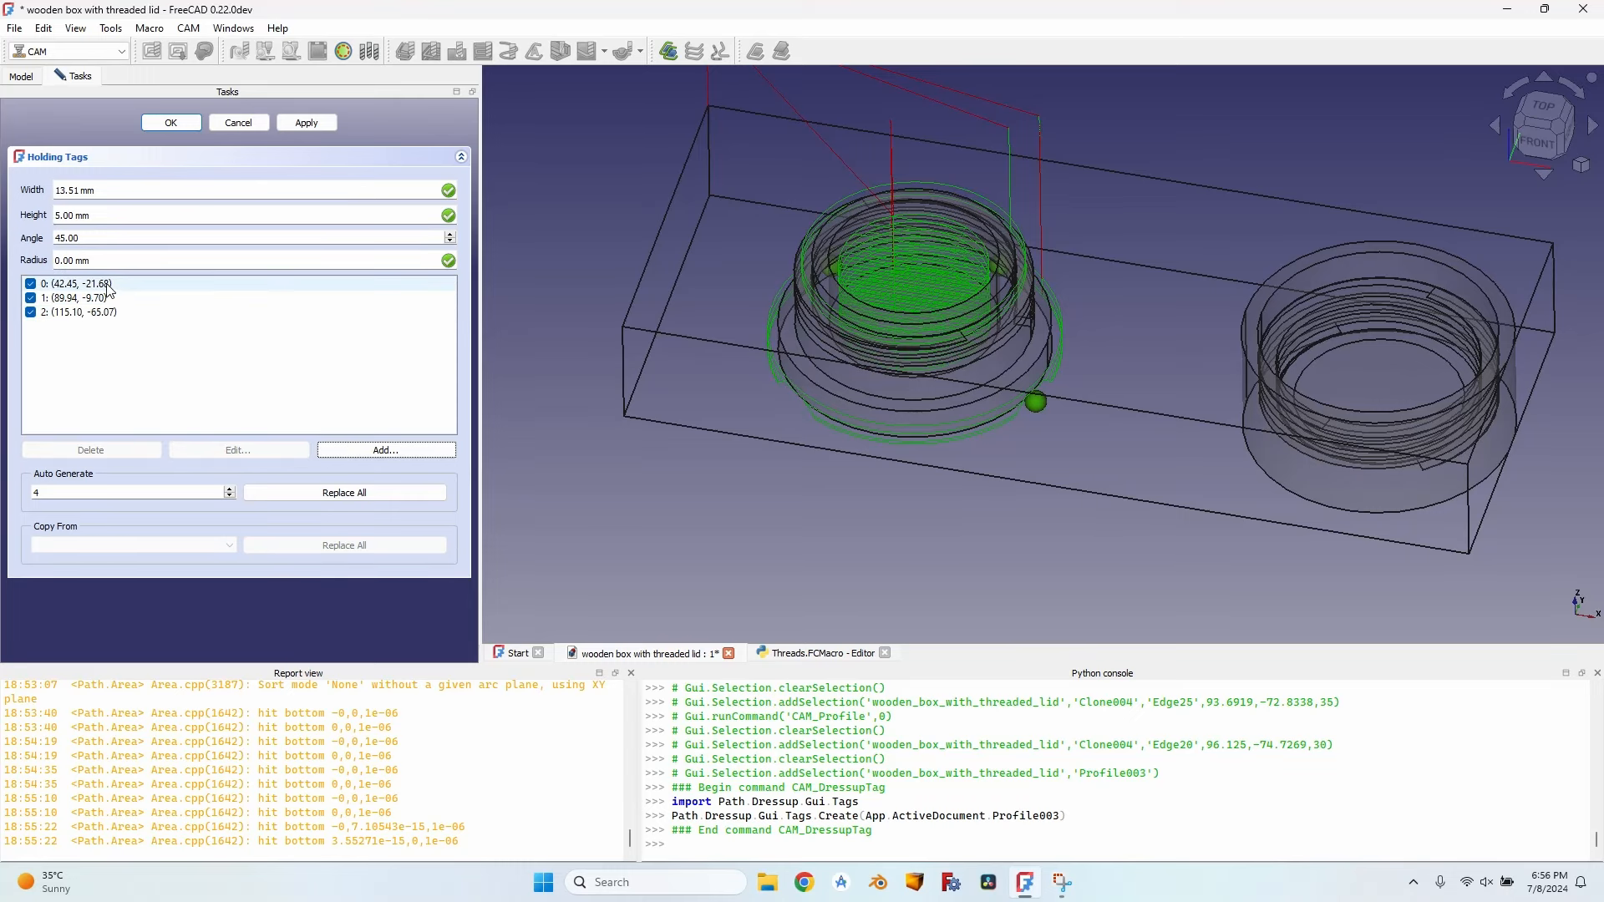
{"action": "left_click", "coordinate": [100, 449]}
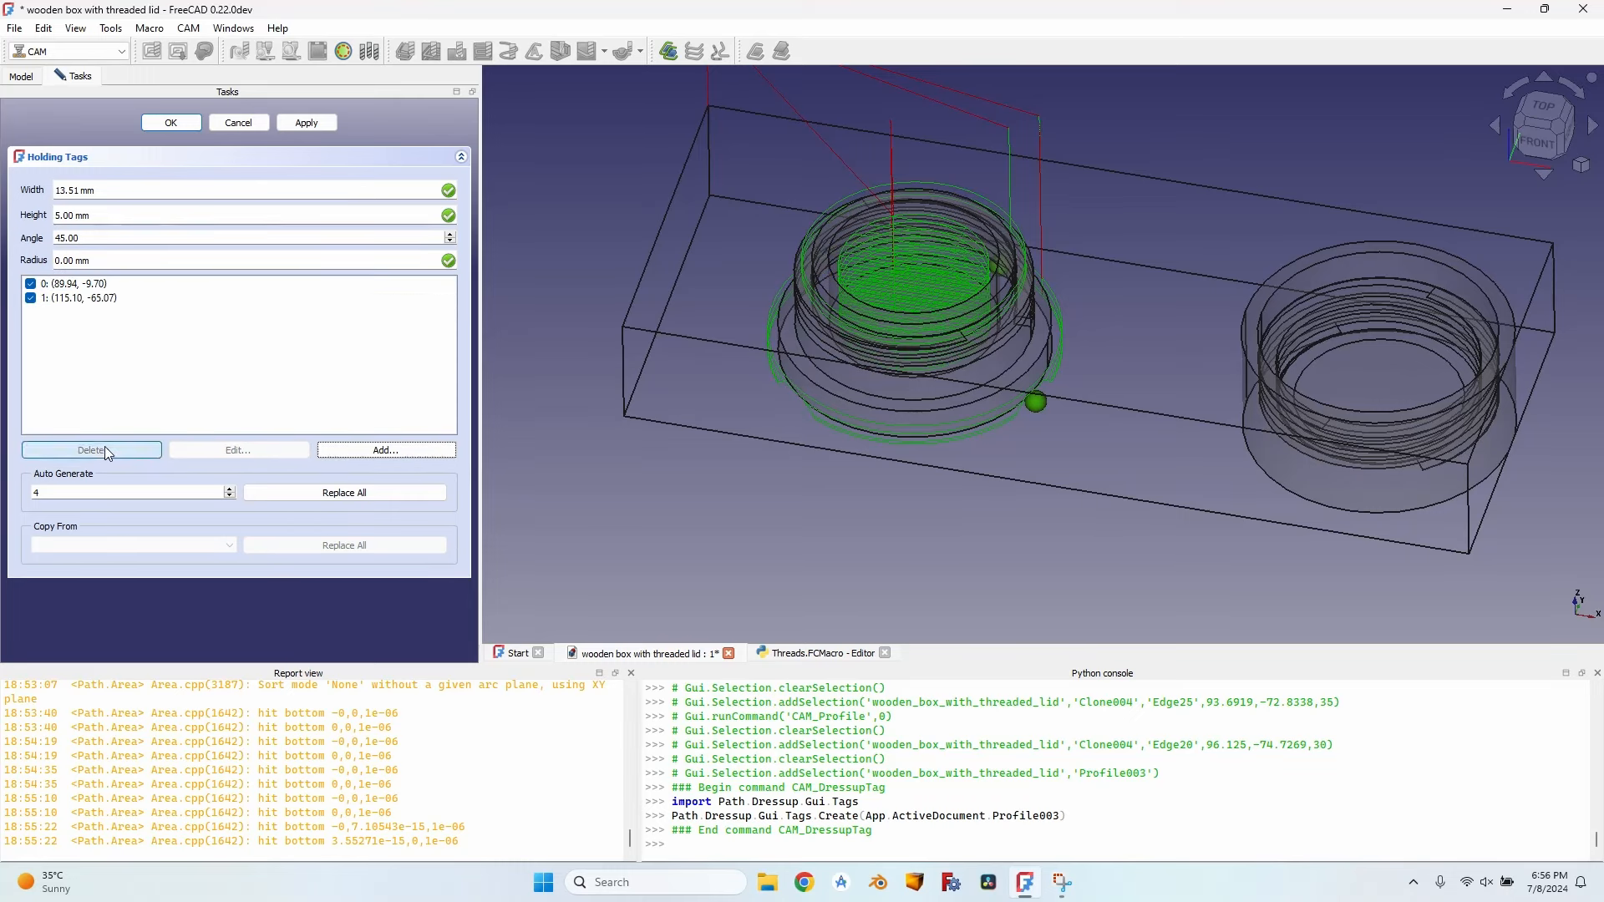
Step: Move the two remaining holding tags to opposite sides of the box profile, at about (32.52, -42.45) and (117.25, -42.97)
{"action": "left_click", "coordinate": [103, 288]}
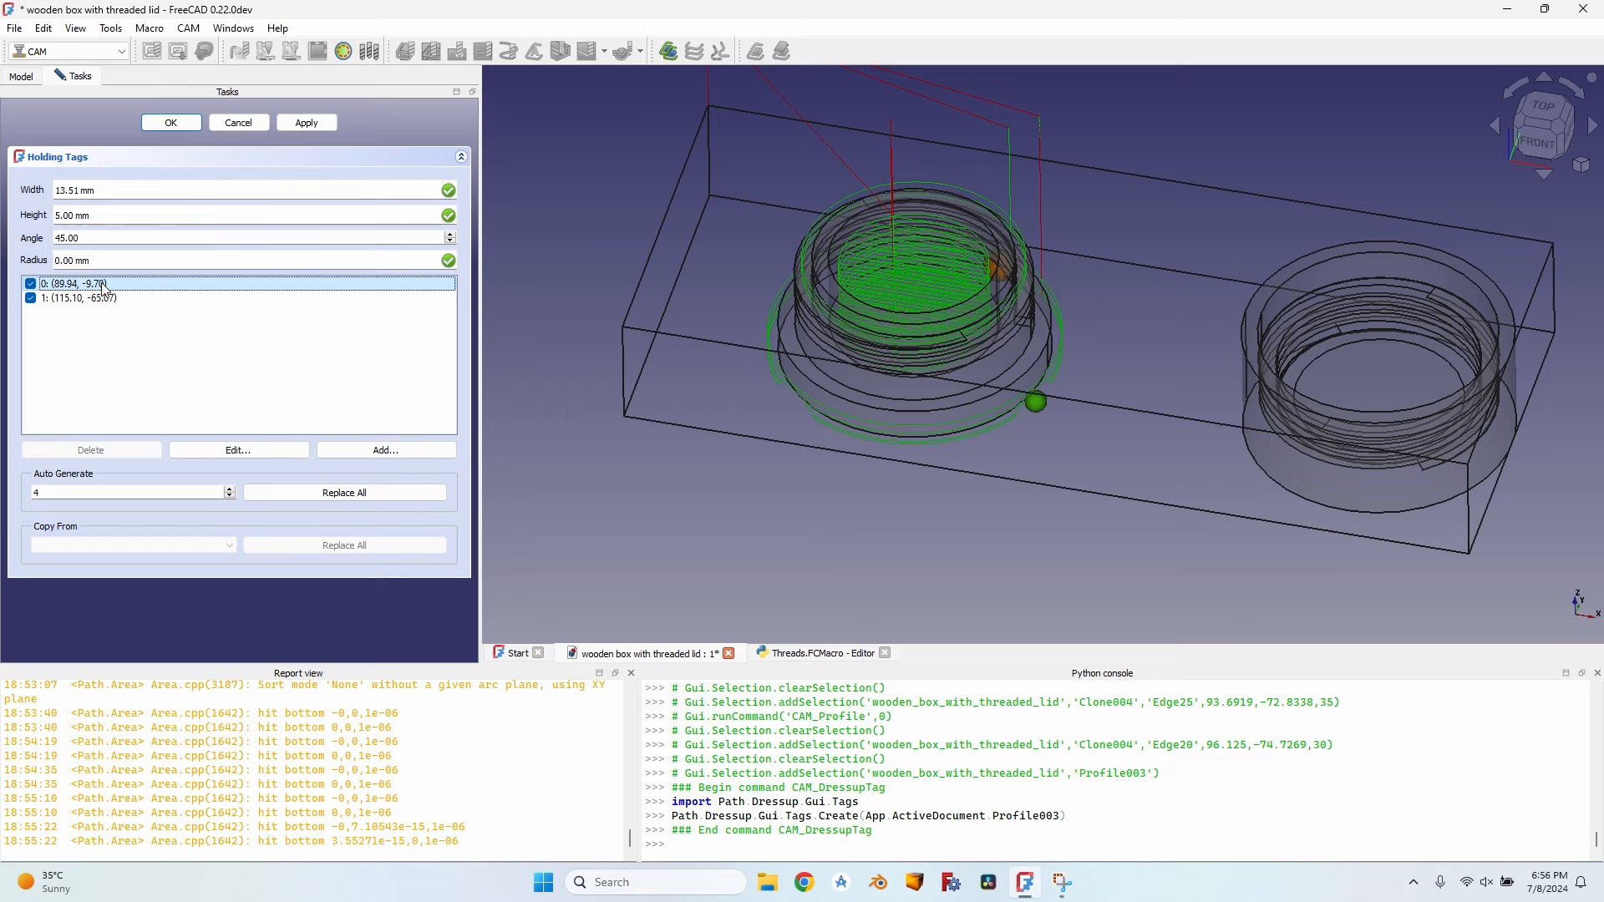
{"action": "left_click", "coordinate": [251, 452]}
{"action": "left_click", "coordinate": [623, 260]}
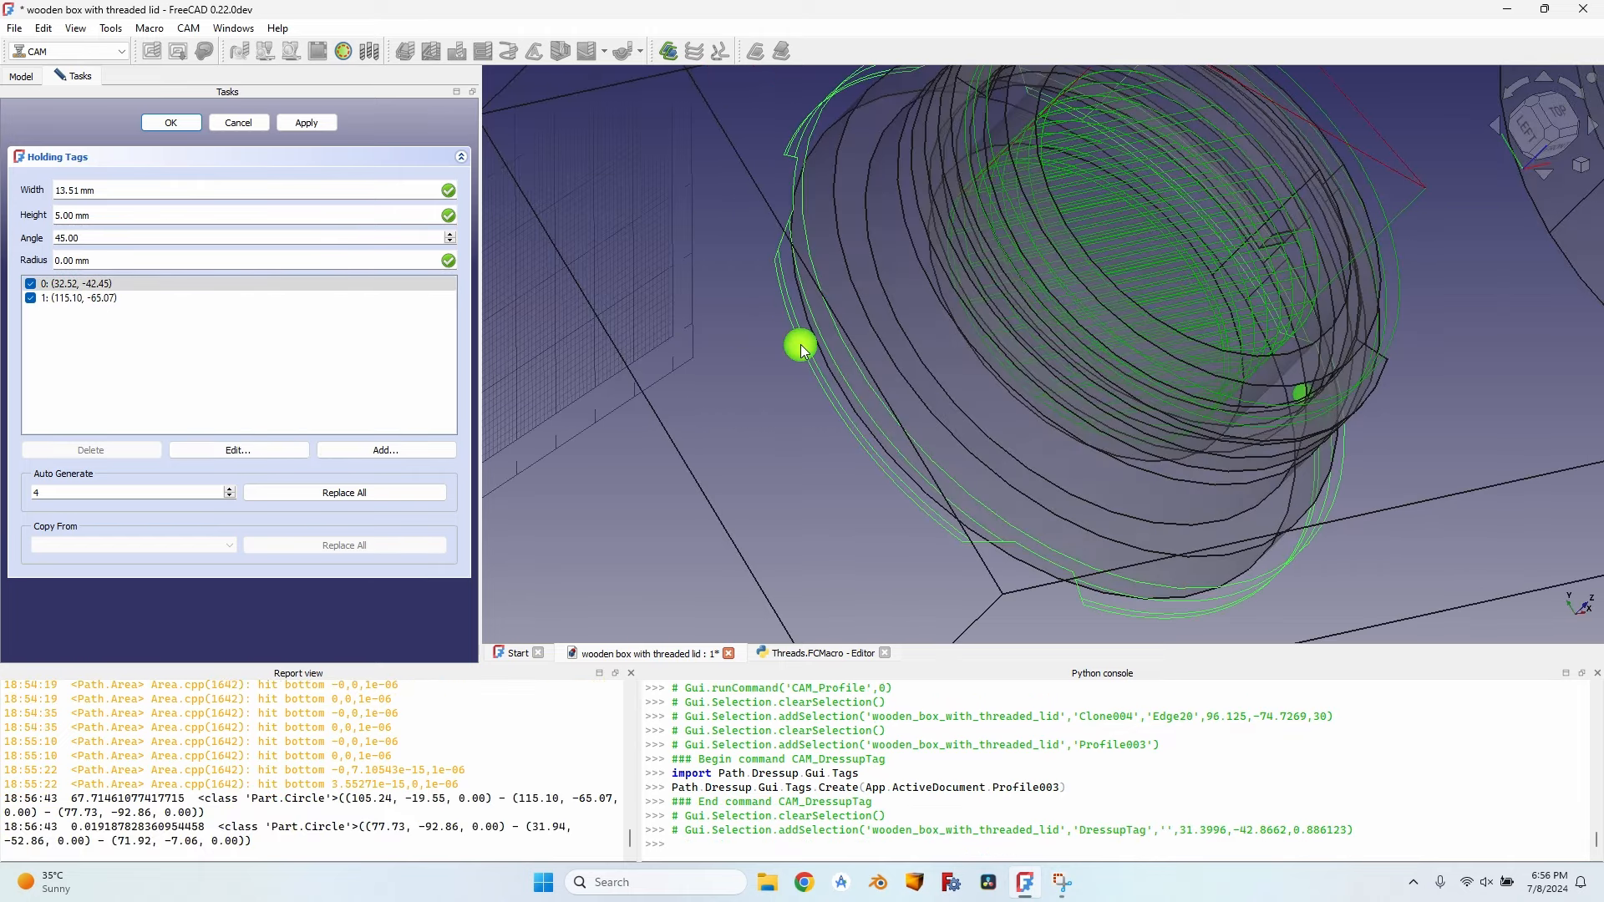
{"action": "scroll", "coordinate": [1049, 355], "scroll_direction": "down", "scroll_amount": 5}
{"action": "middle_click_drag", "start_coordinate": [1238, 366], "coordinate": [1119, 463]}
{"action": "scroll", "coordinate": [1124, 465], "scroll_direction": "up", "scroll_amount": 5}
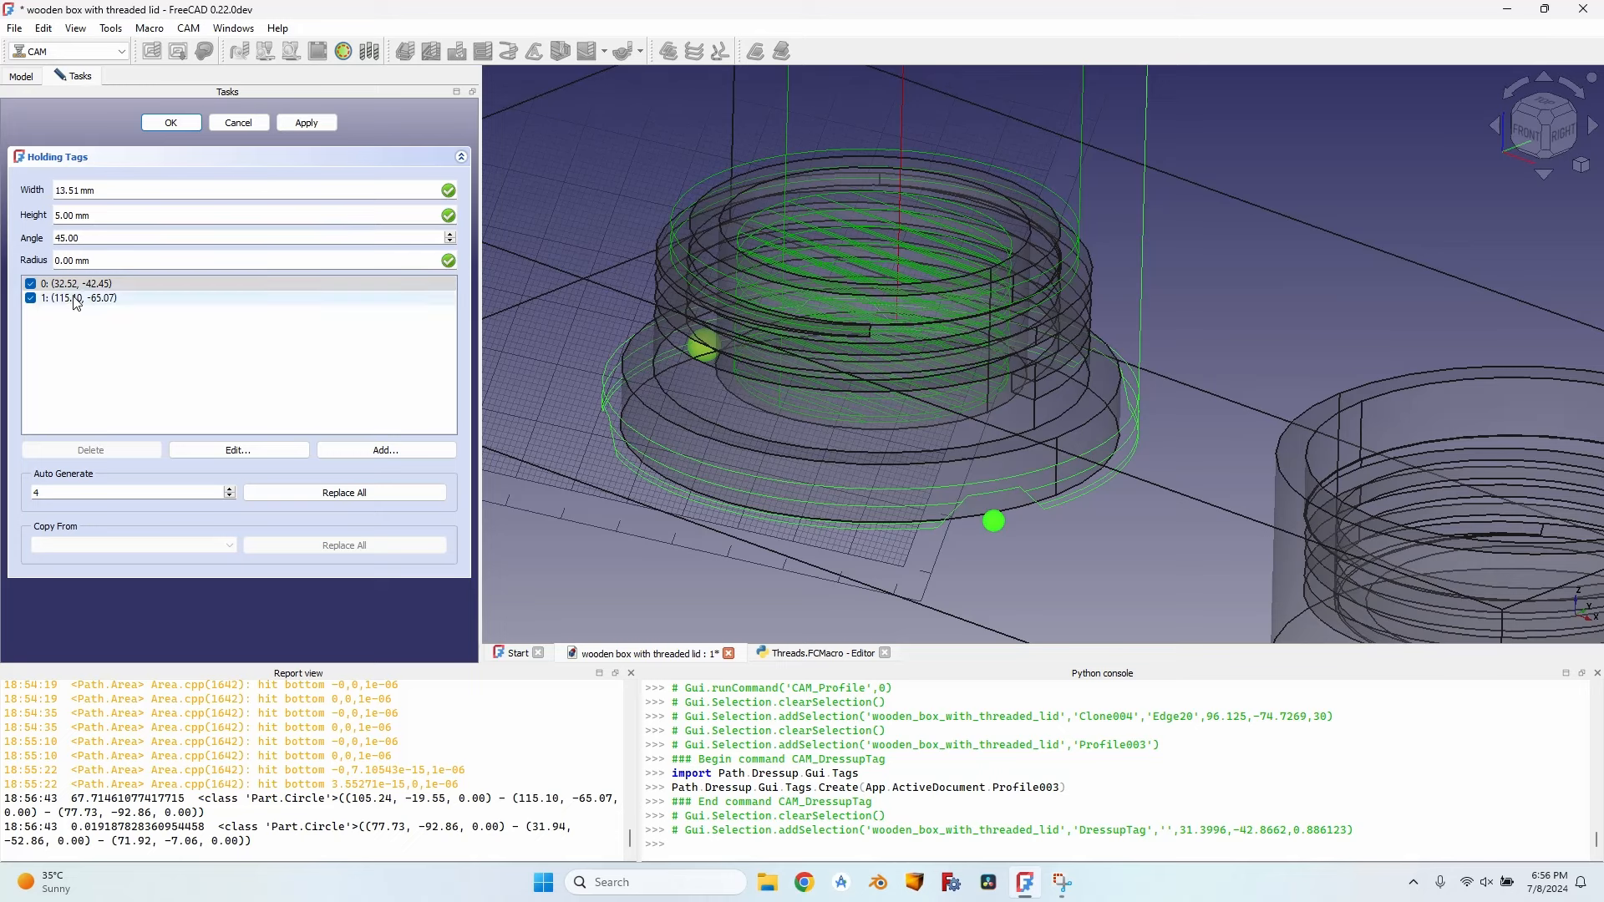
{"action": "left_click", "coordinate": [77, 299]}
{"action": "left_click", "coordinate": [232, 451]}
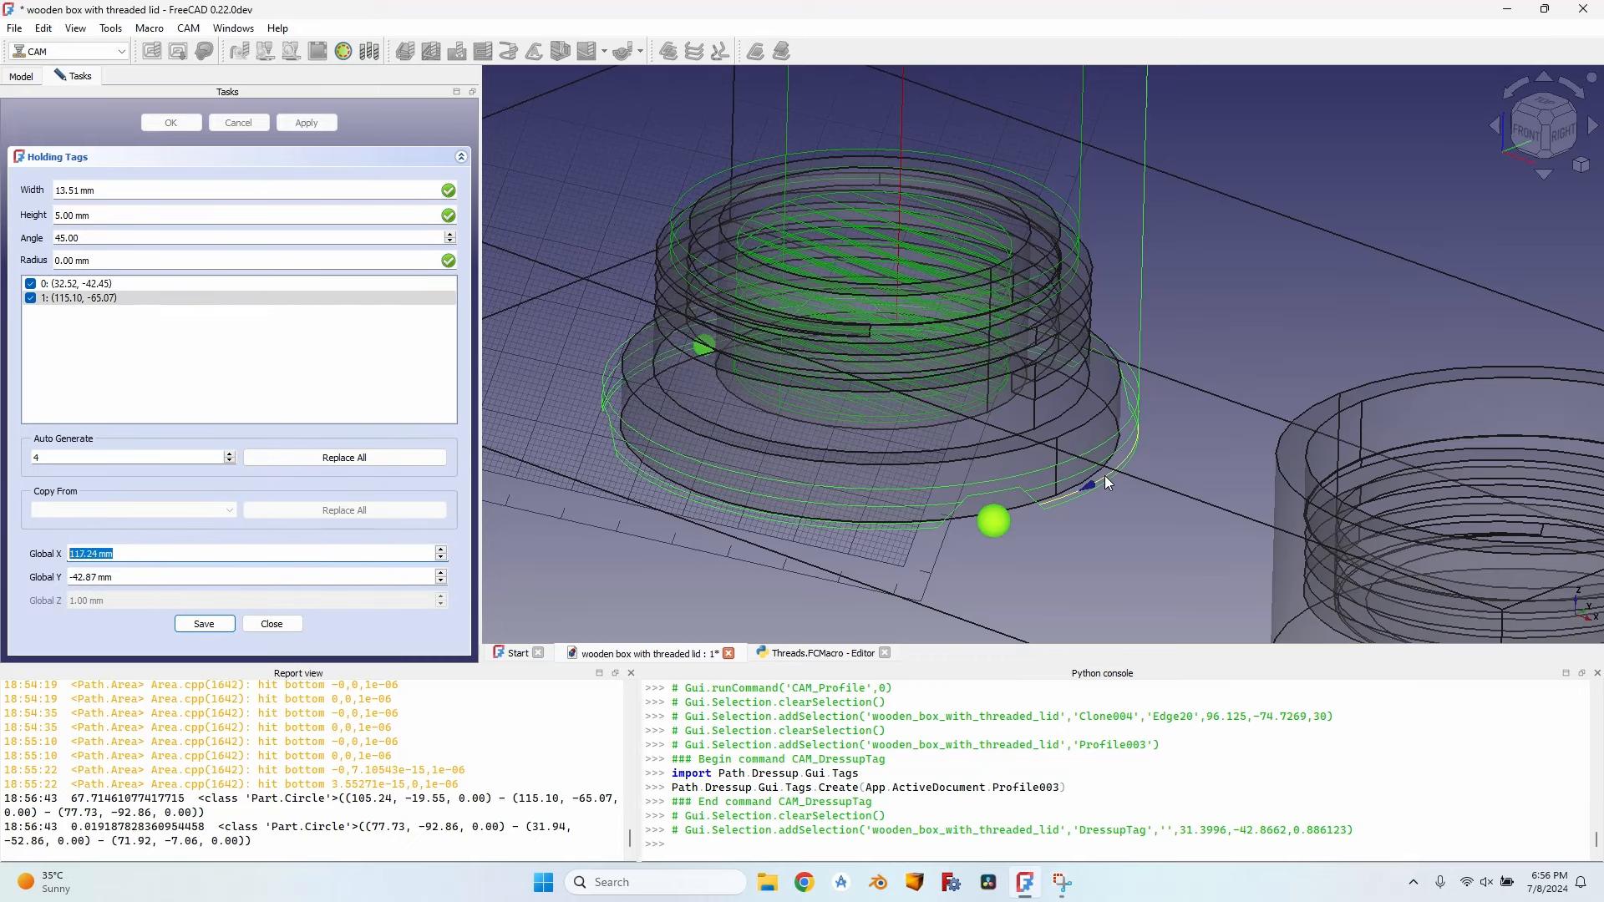
{"action": "left_click", "coordinate": [1096, 489]}
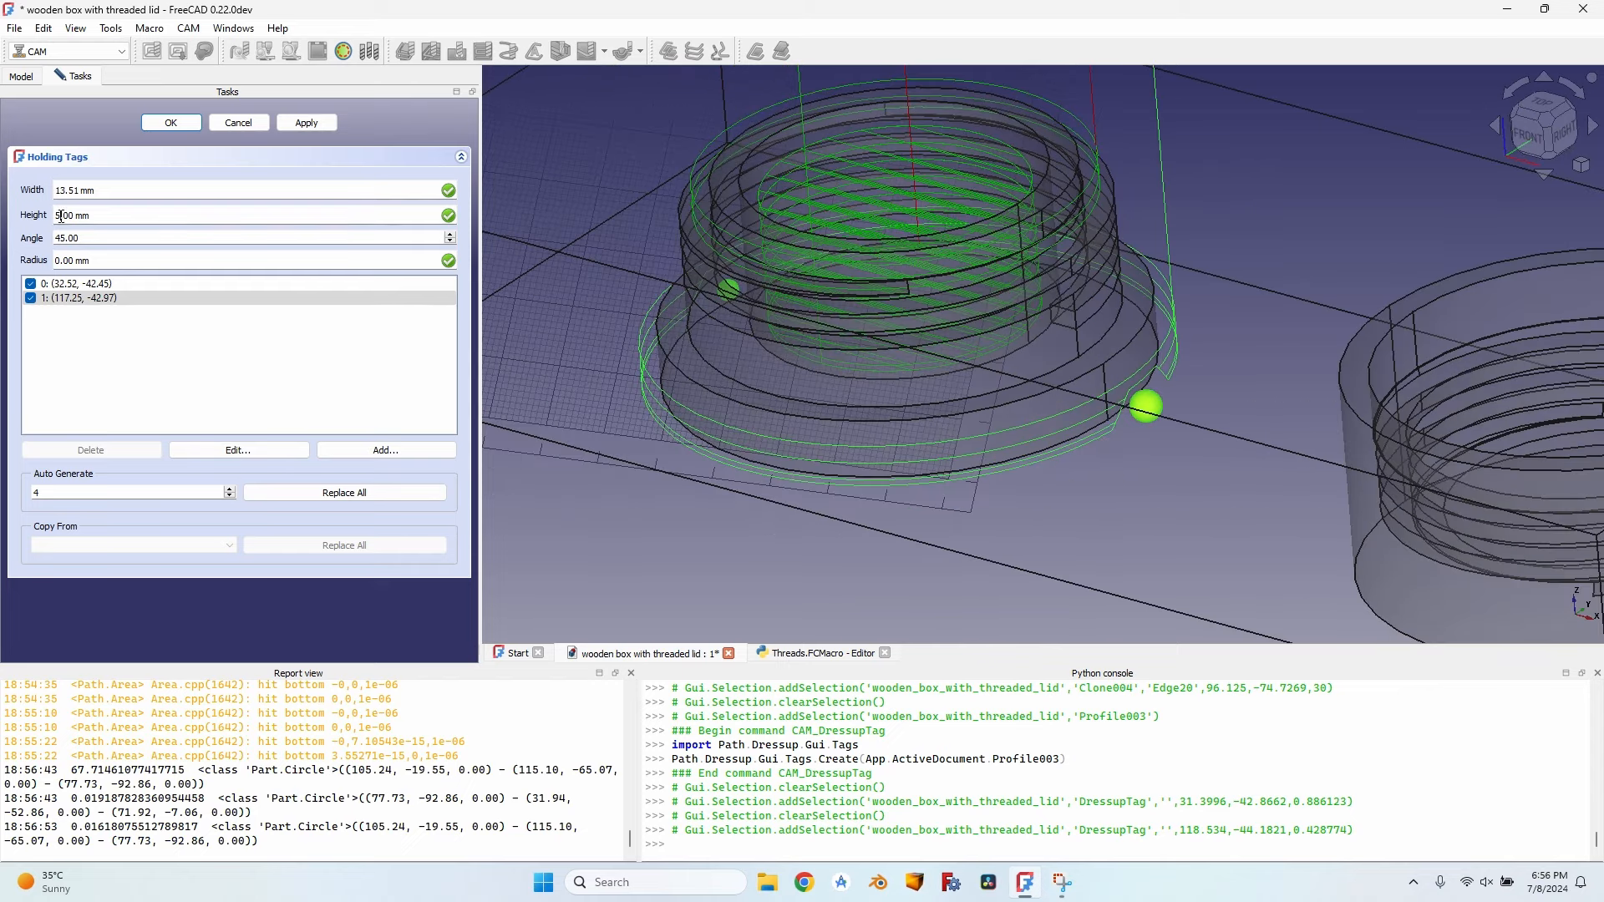
Step: Set the holding tags' height to 8 mm and angle to 90°, check their shape on the toolpath and accept the dressup
{"action": "left_click_drag", "start_coordinate": [62, 215], "coordinate": [53, 217]}
{"action": "type", "text": "8"}
{"action": "left_click", "coordinate": [286, 130]}
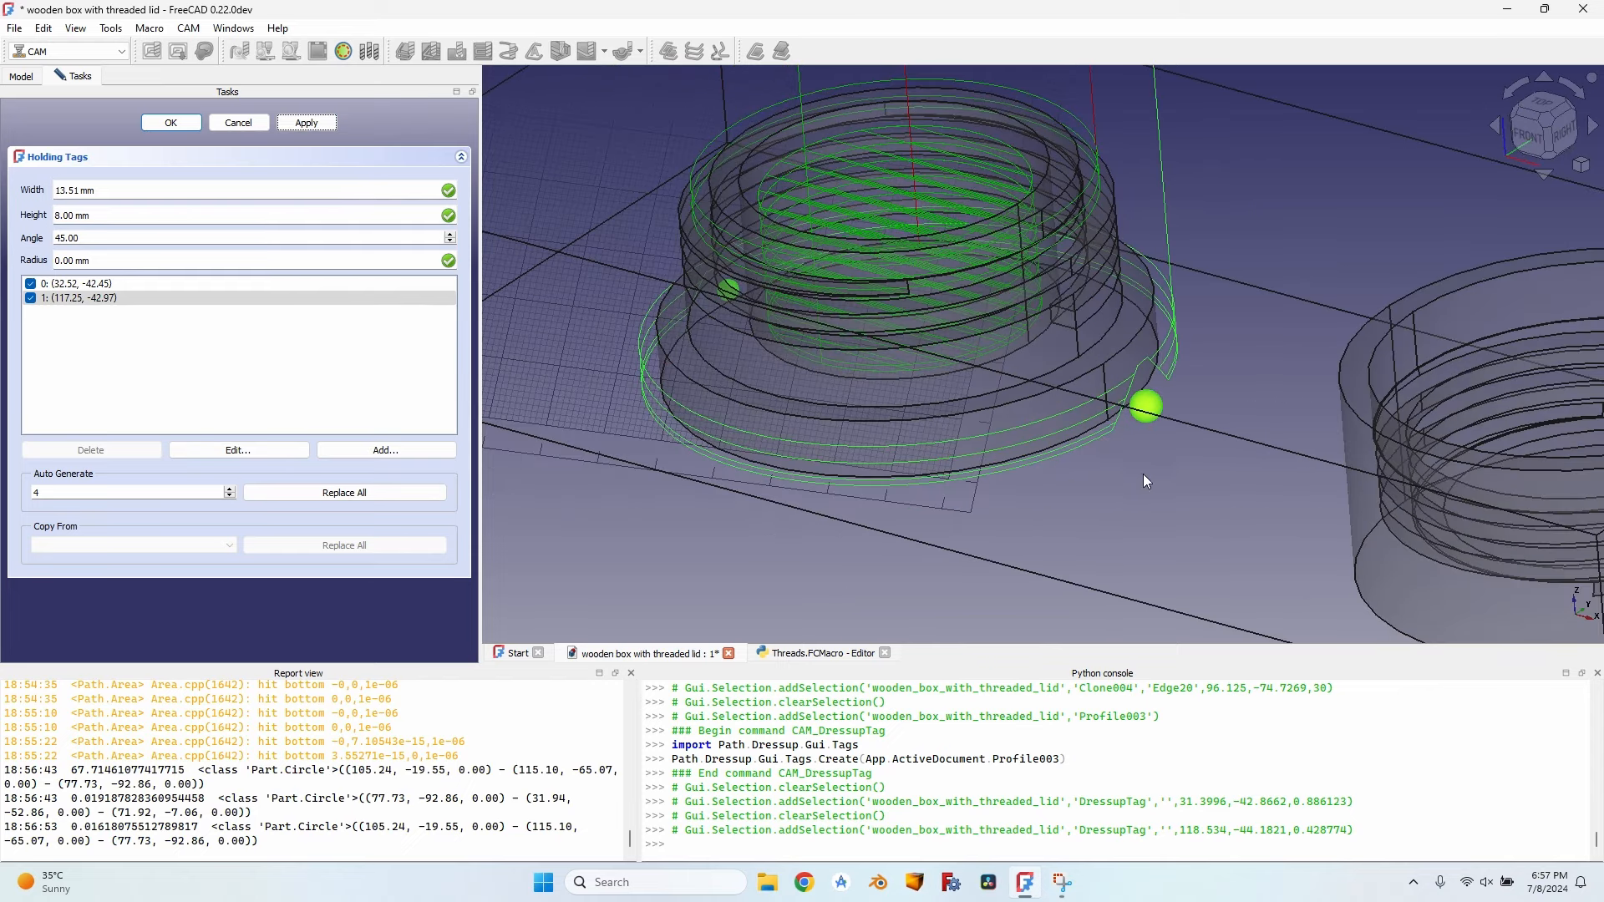
{"action": "double_click", "coordinate": [60, 238]}
{"action": "type", "text": "90"}
{"action": "left_click", "coordinate": [328, 124]}
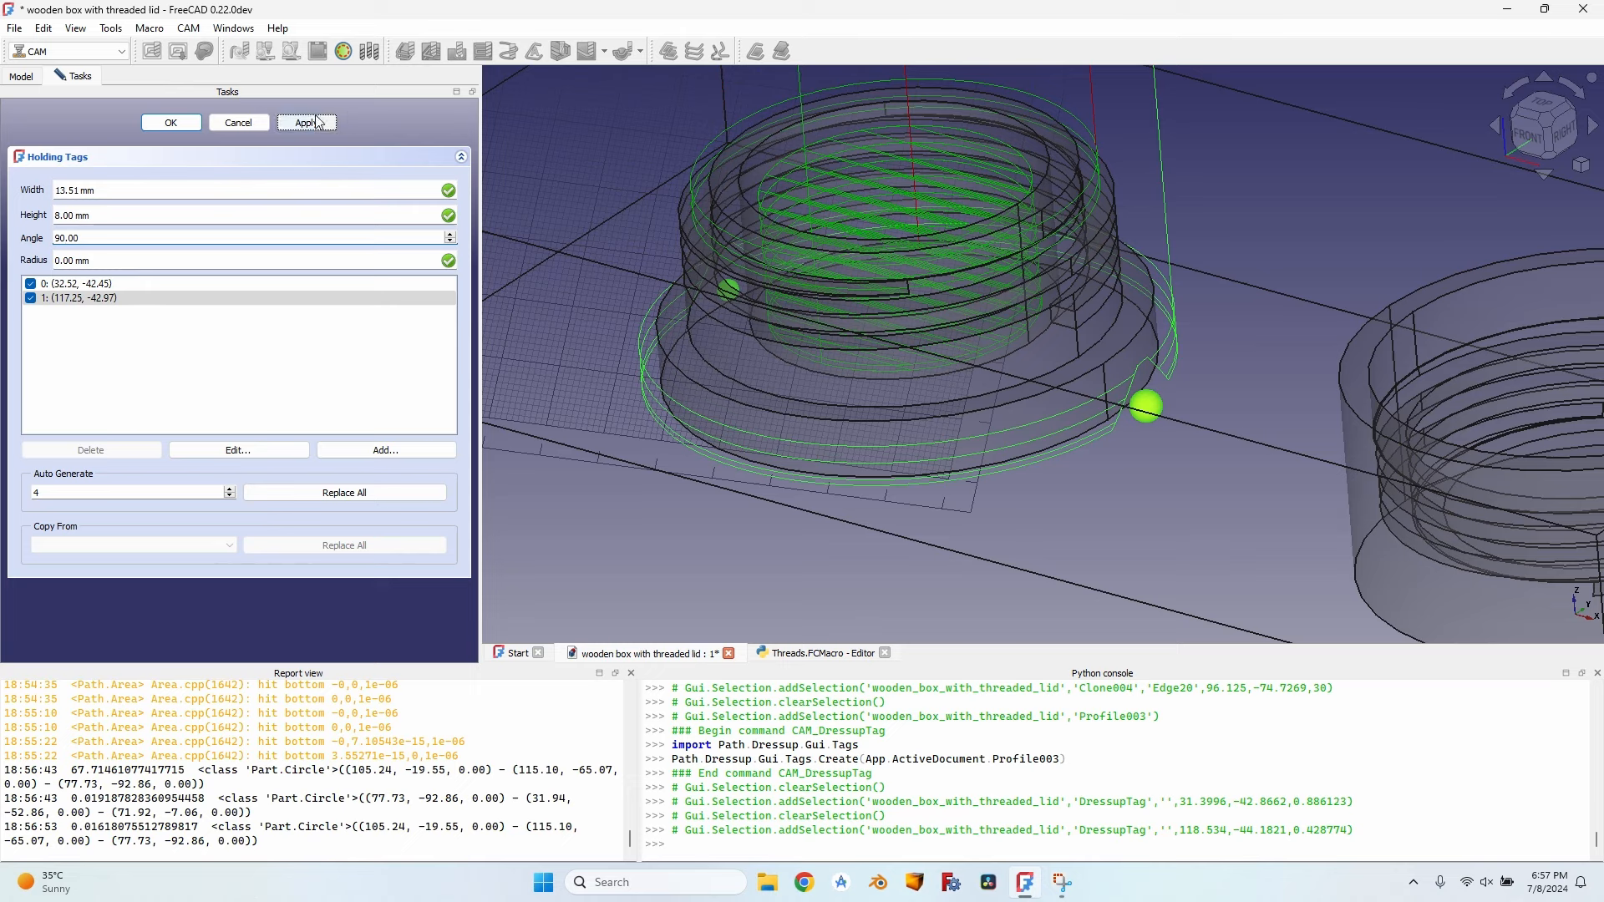
{"action": "scroll", "coordinate": [1221, 378], "scroll_direction": "down", "scroll_amount": 5}
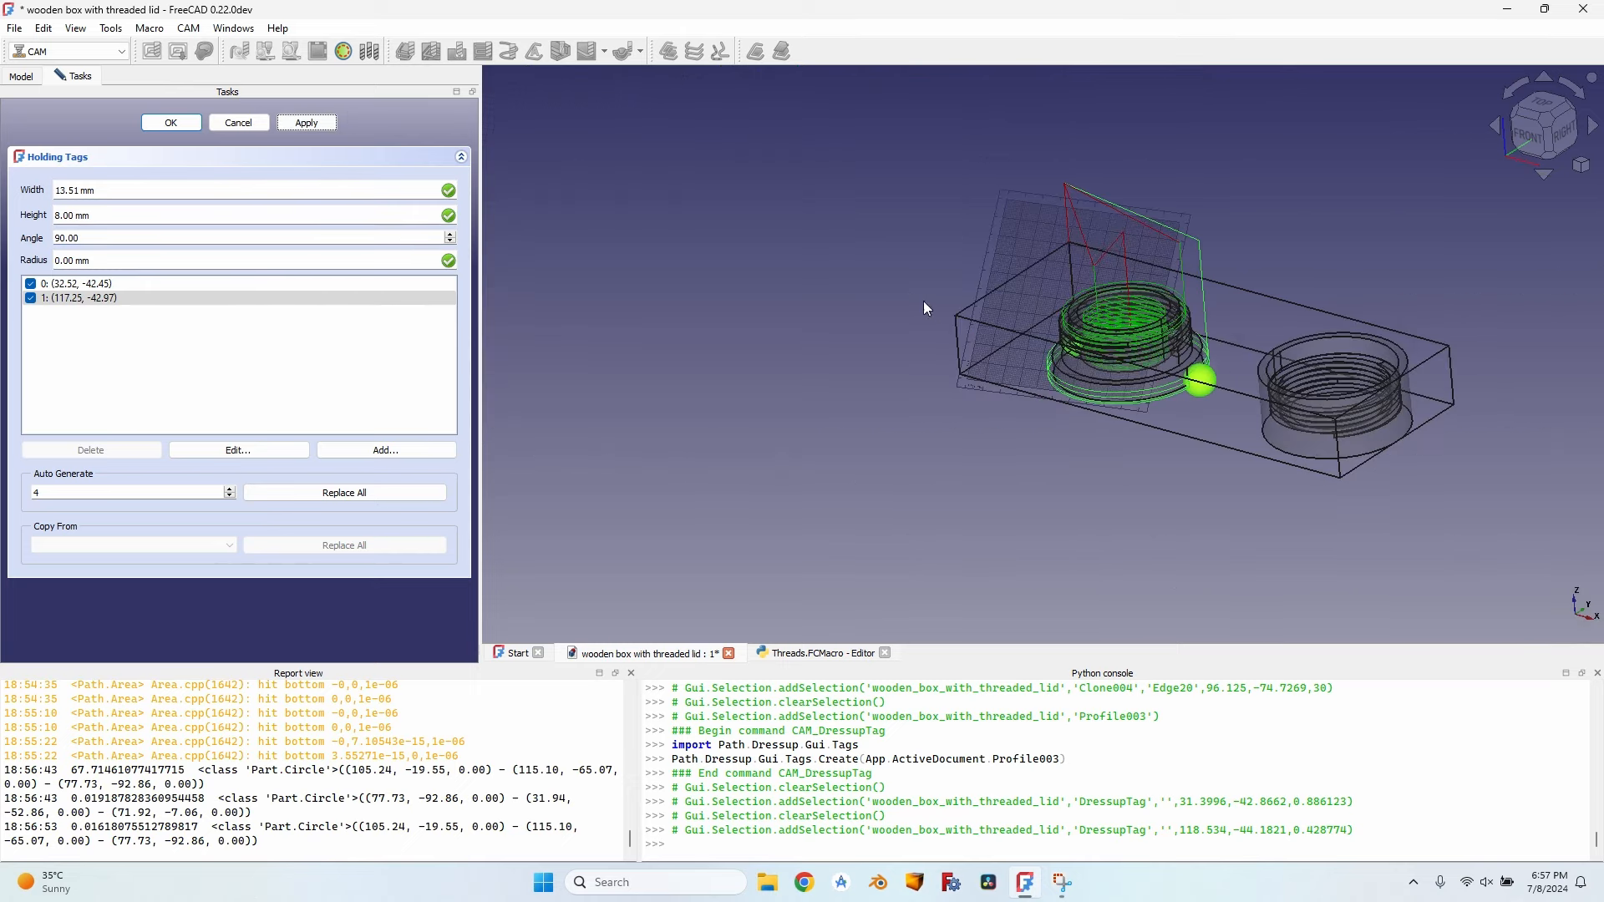
{"action": "middle_click_drag", "start_coordinate": [924, 300], "coordinate": [1190, 401]}
{"action": "scroll", "coordinate": [853, 138], "scroll_direction": "up", "scroll_amount": 2}
{"action": "scroll", "coordinate": [853, 138], "scroll_direction": "up", "scroll_amount": 3}
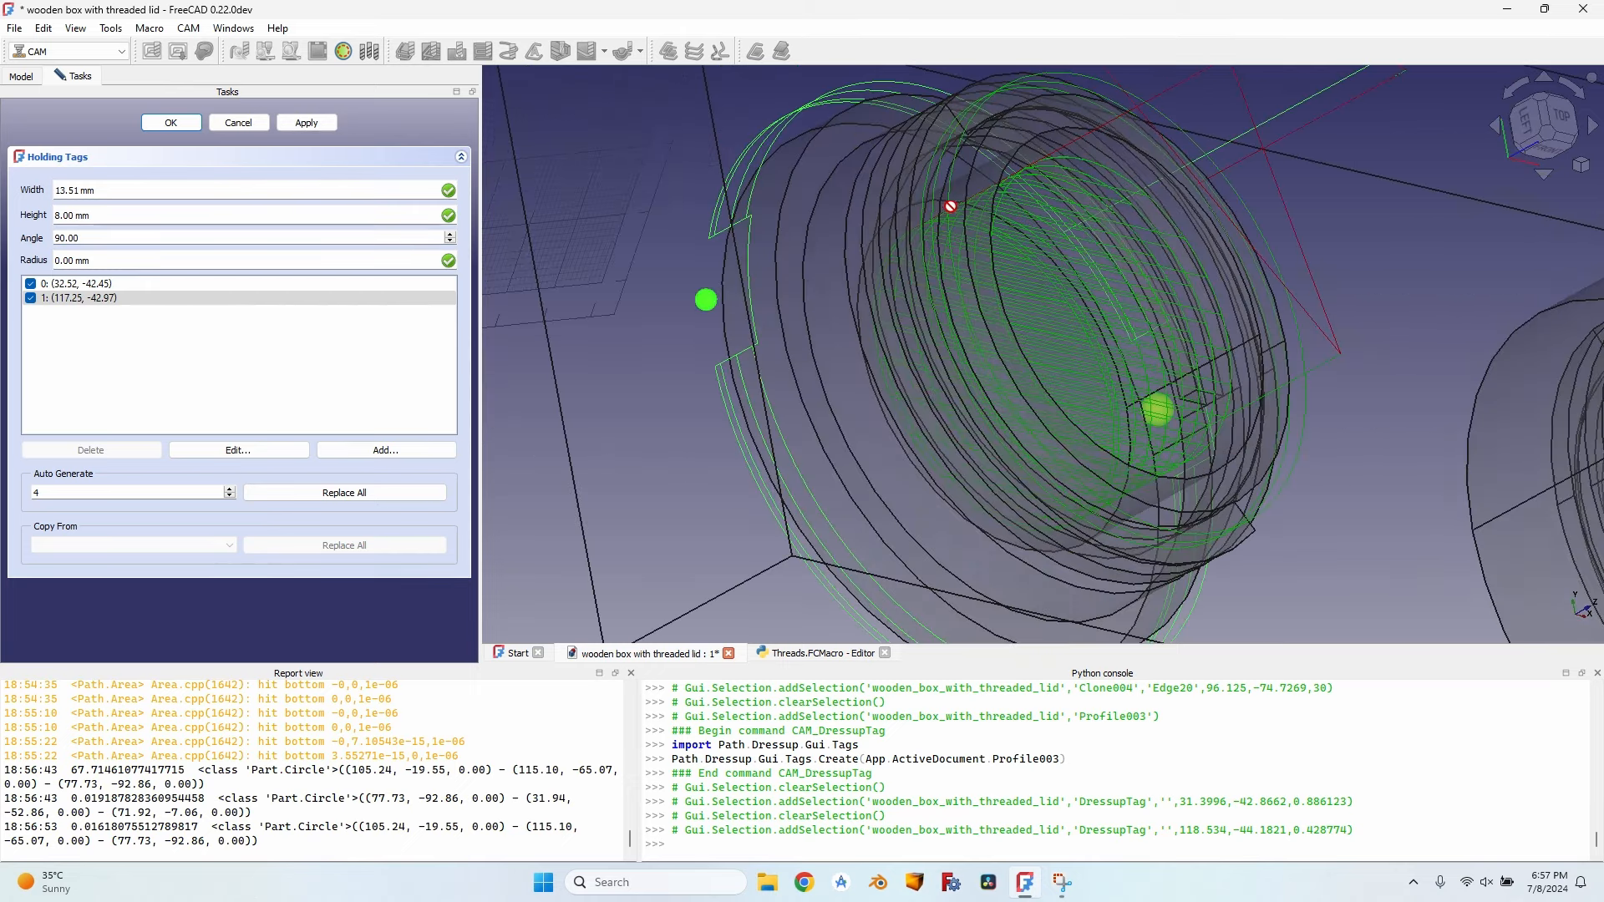
{"action": "scroll", "coordinate": [675, 385], "scroll_direction": "down", "scroll_amount": 3}
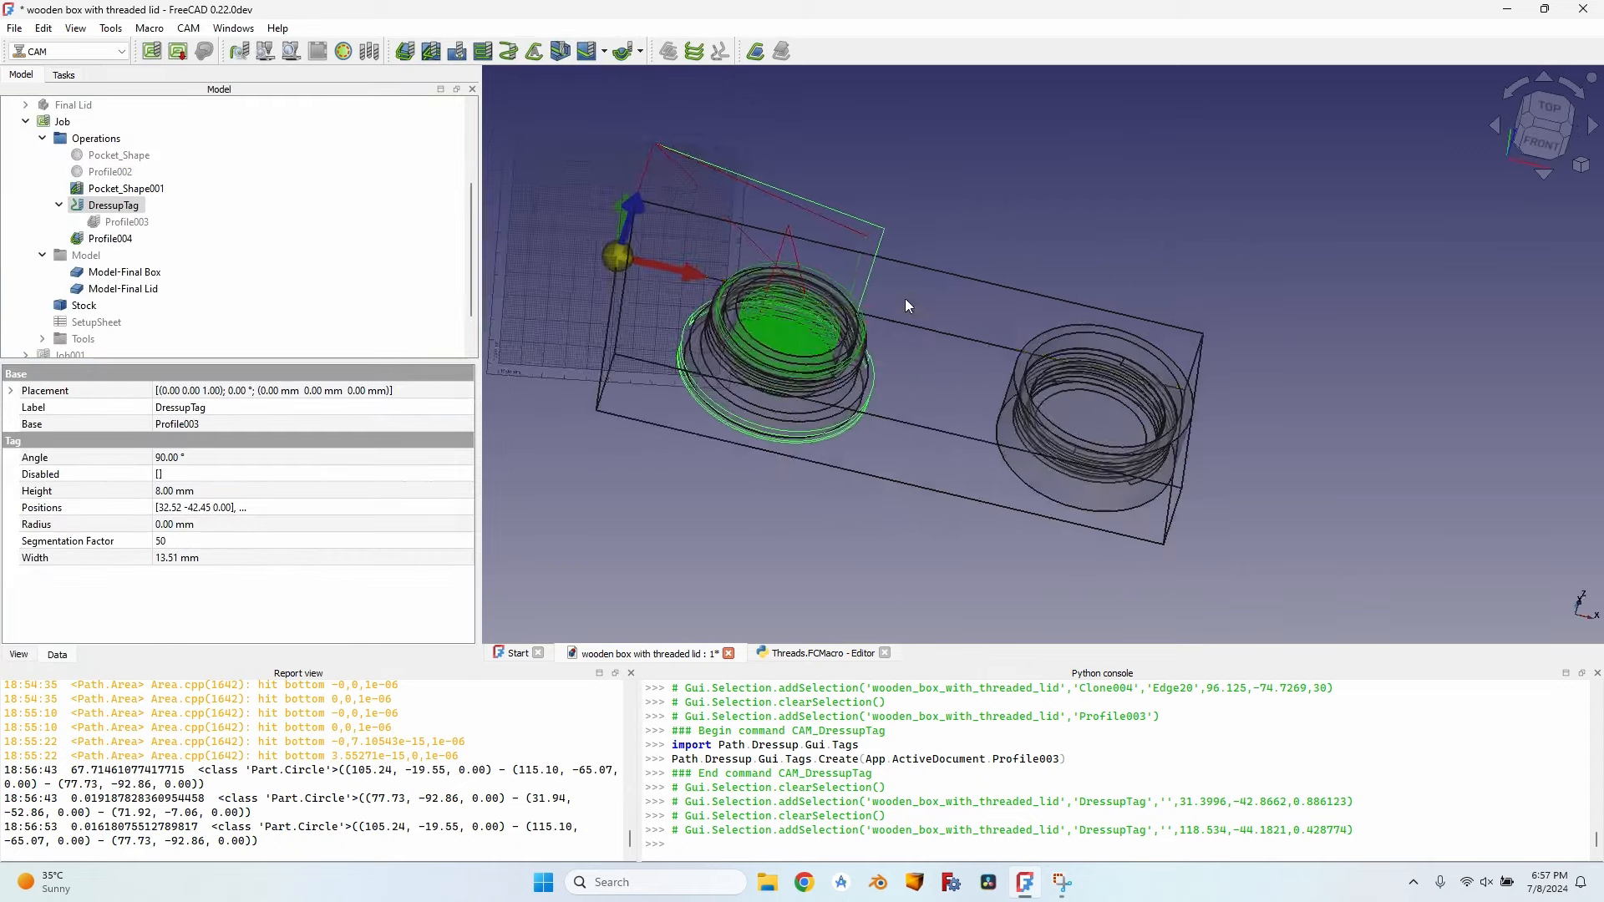
Step: Post-process the Job, save the G-code as "wooden box with threaded lid part 4.nc" and bring up the Threads.FCMacro code
{"action": "middle_click_drag", "start_coordinate": [905, 299], "coordinate": [685, 231]}
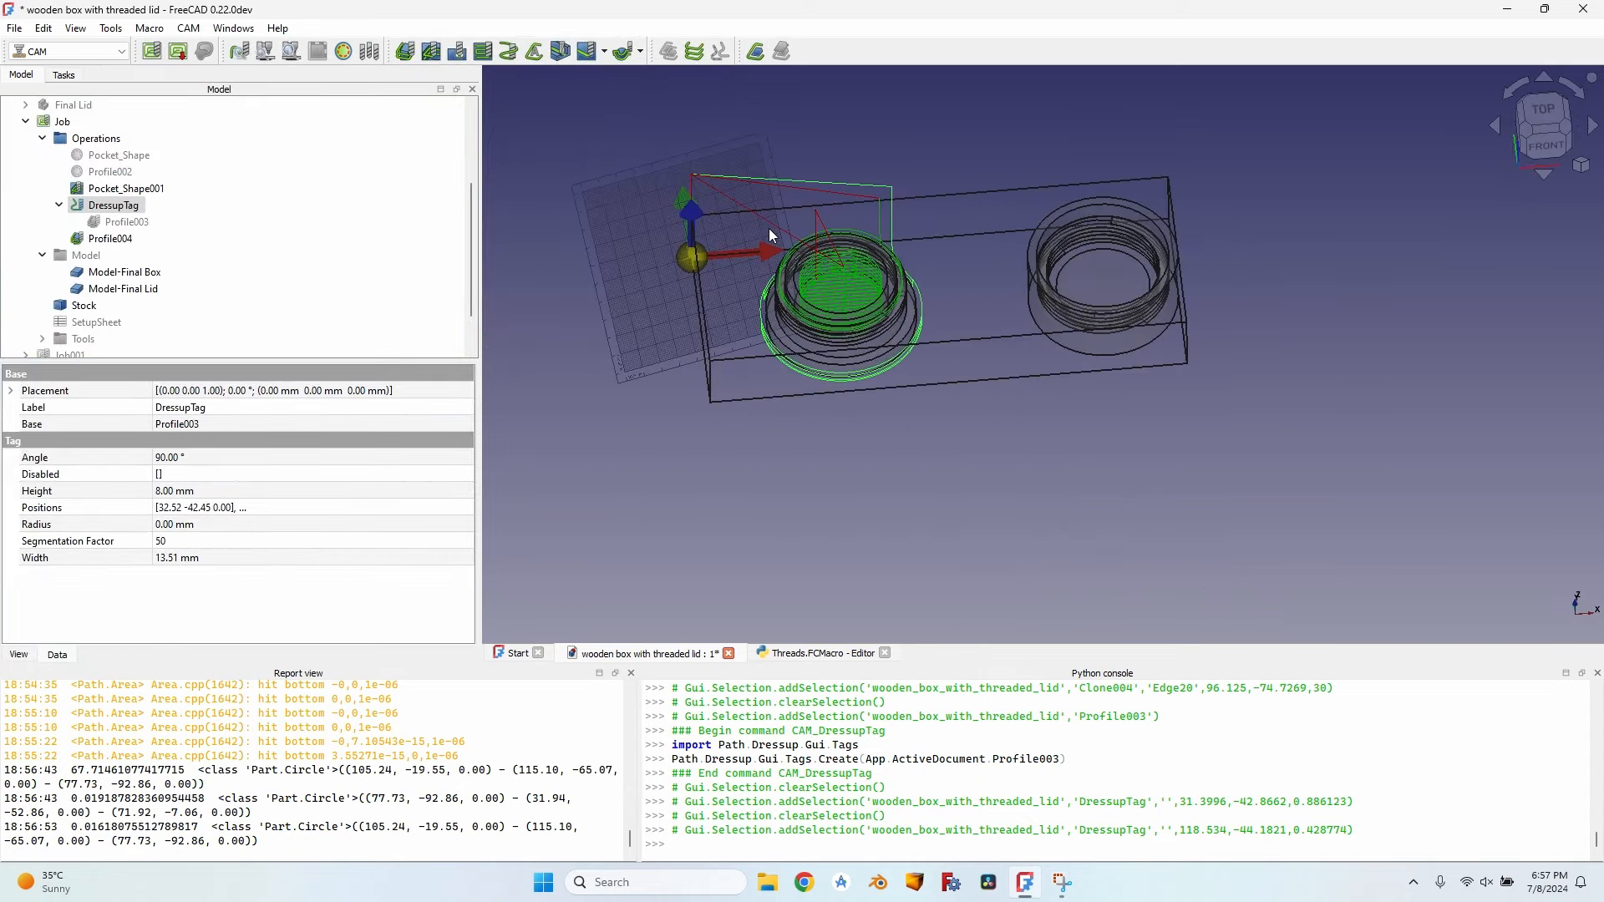
{"action": "scroll", "coordinate": [1056, 238], "scroll_direction": "up", "scroll_amount": 5}
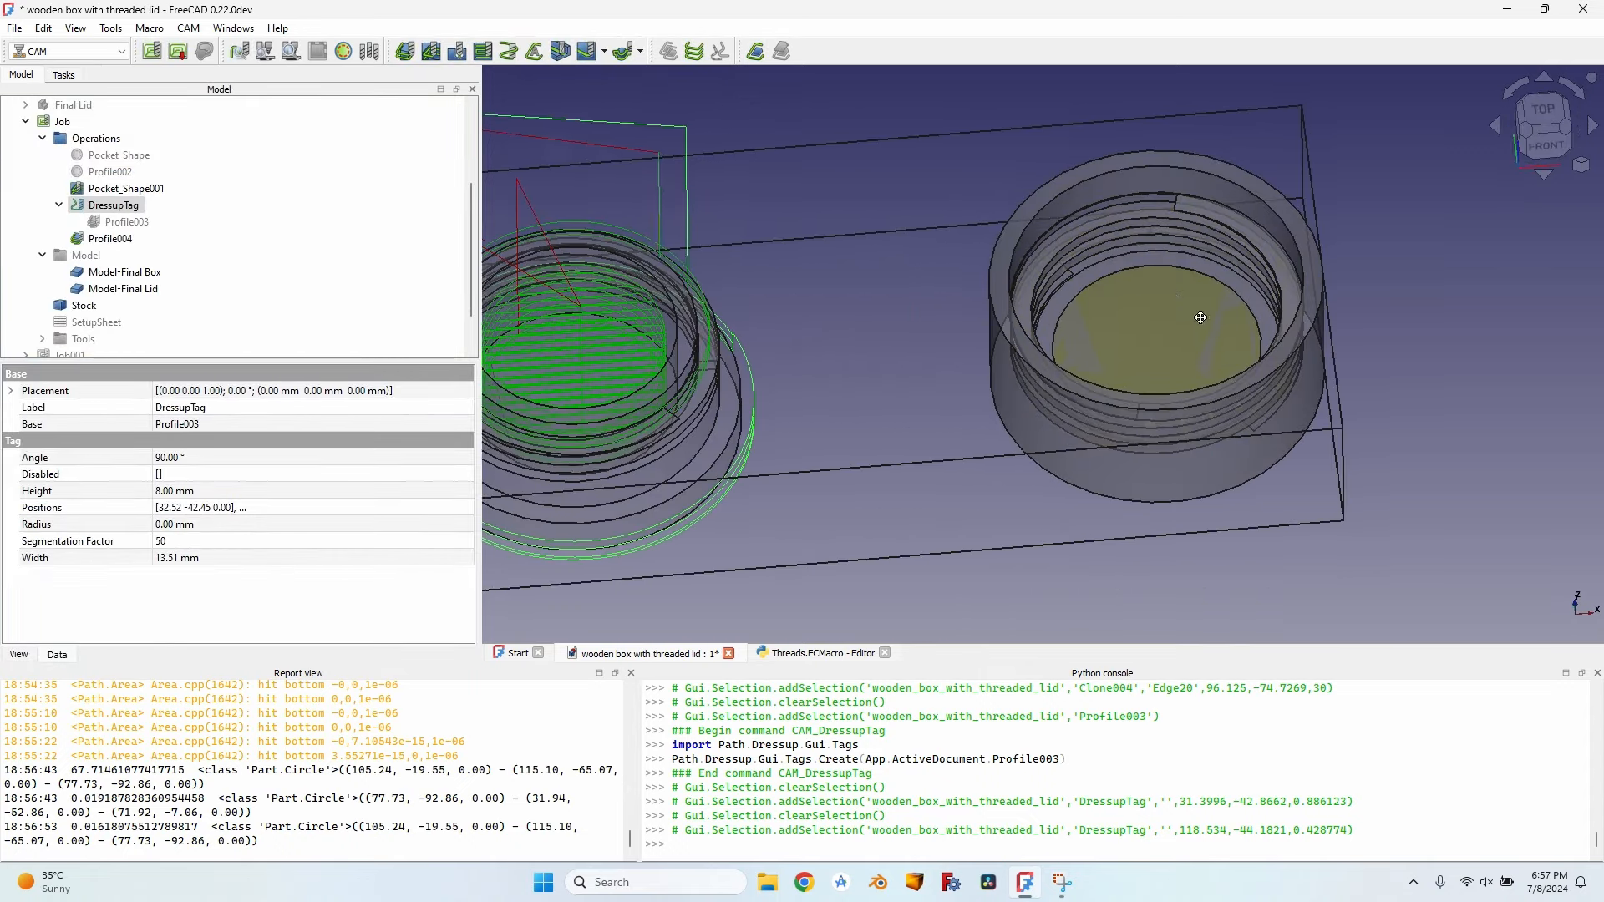
{"action": "scroll", "coordinate": [1200, 318], "scroll_direction": "down", "scroll_amount": 3}
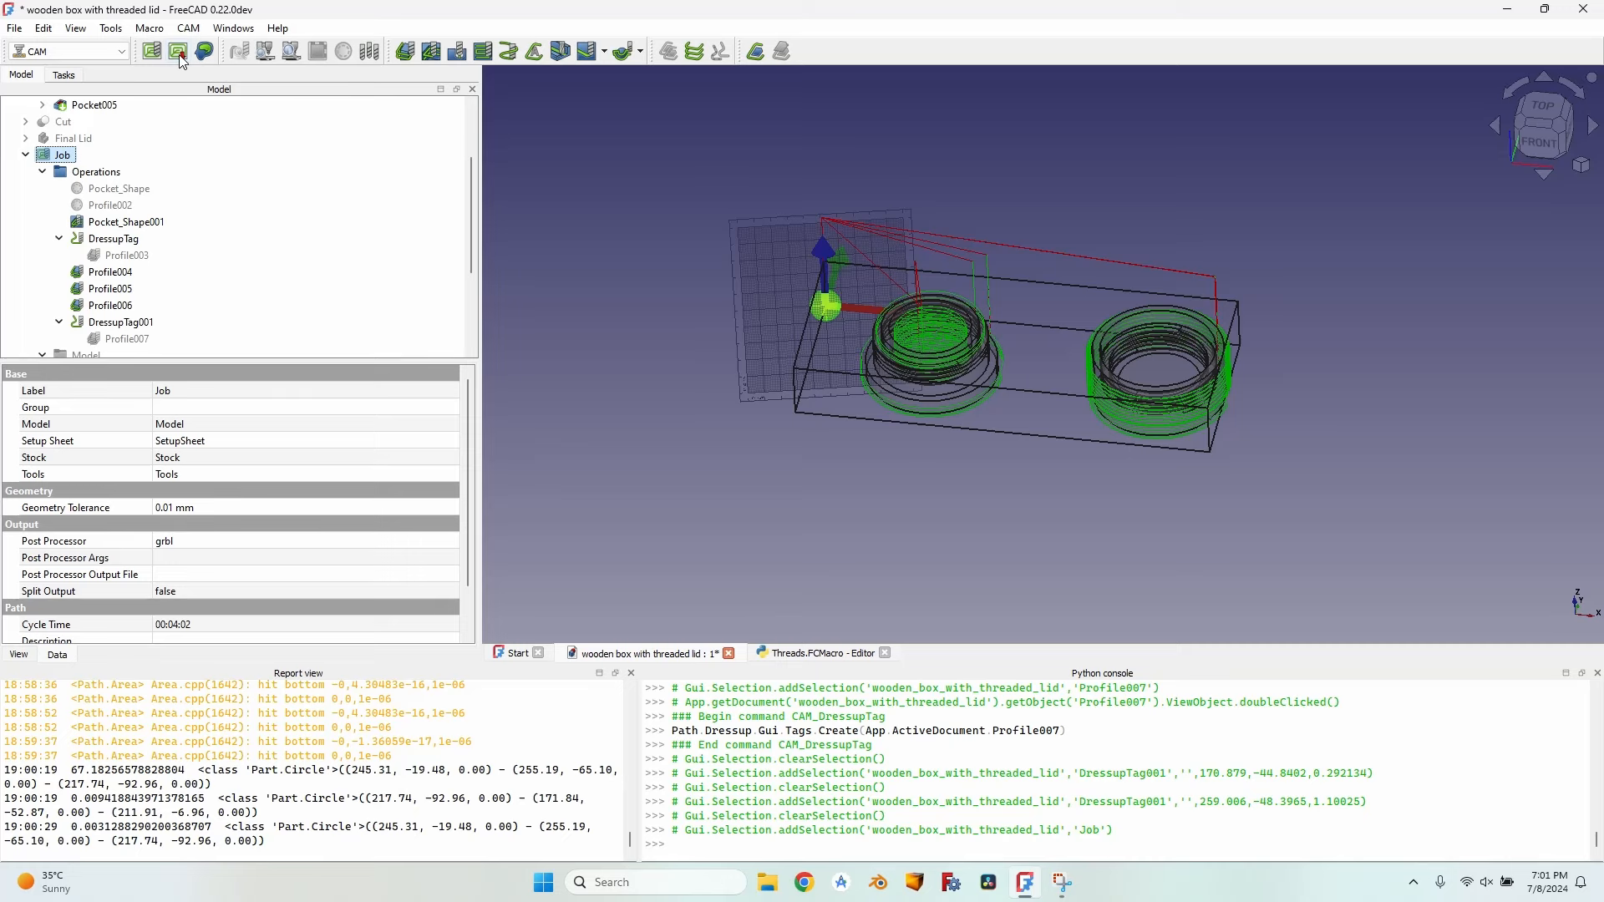
{"action": "left_click", "coordinate": [178, 52]}
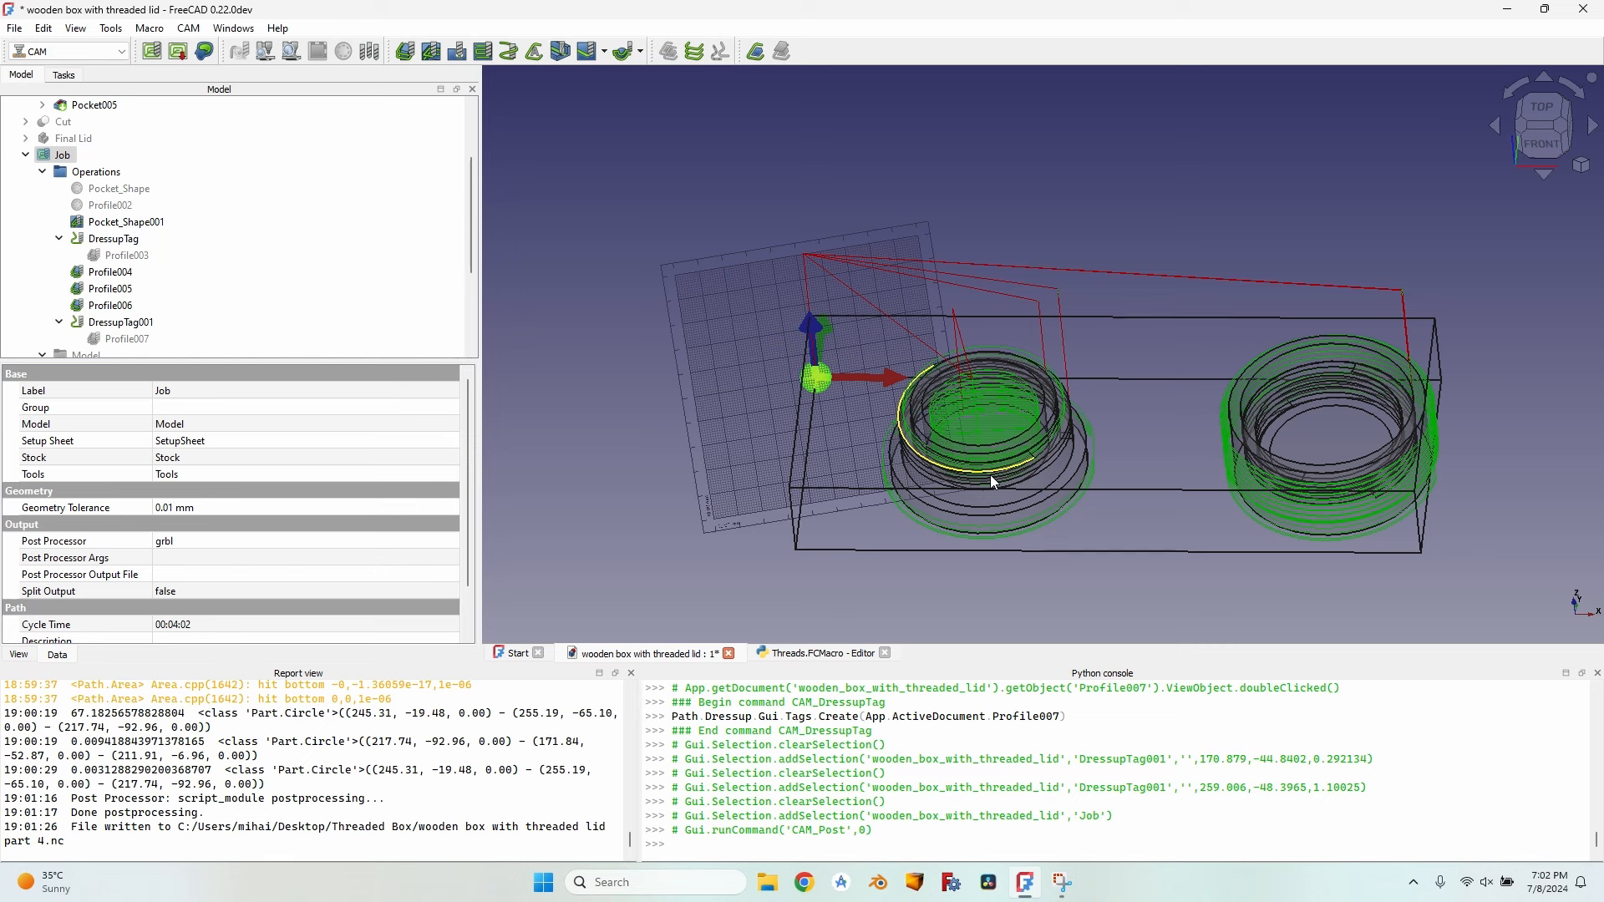
{"action": "left_click", "coordinate": [814, 655]}
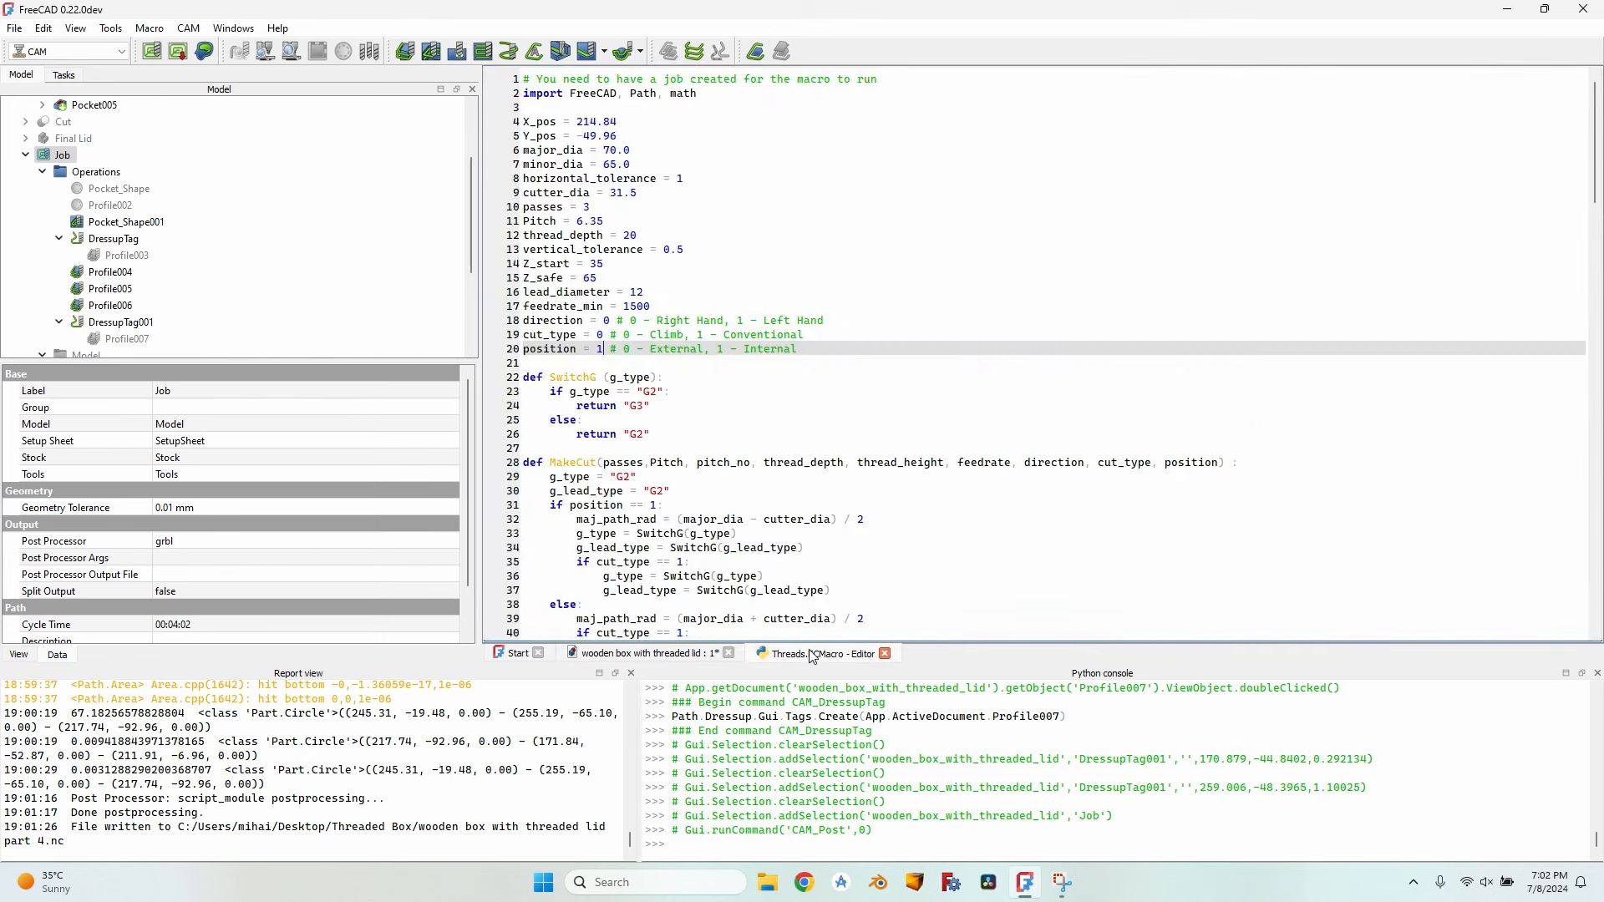